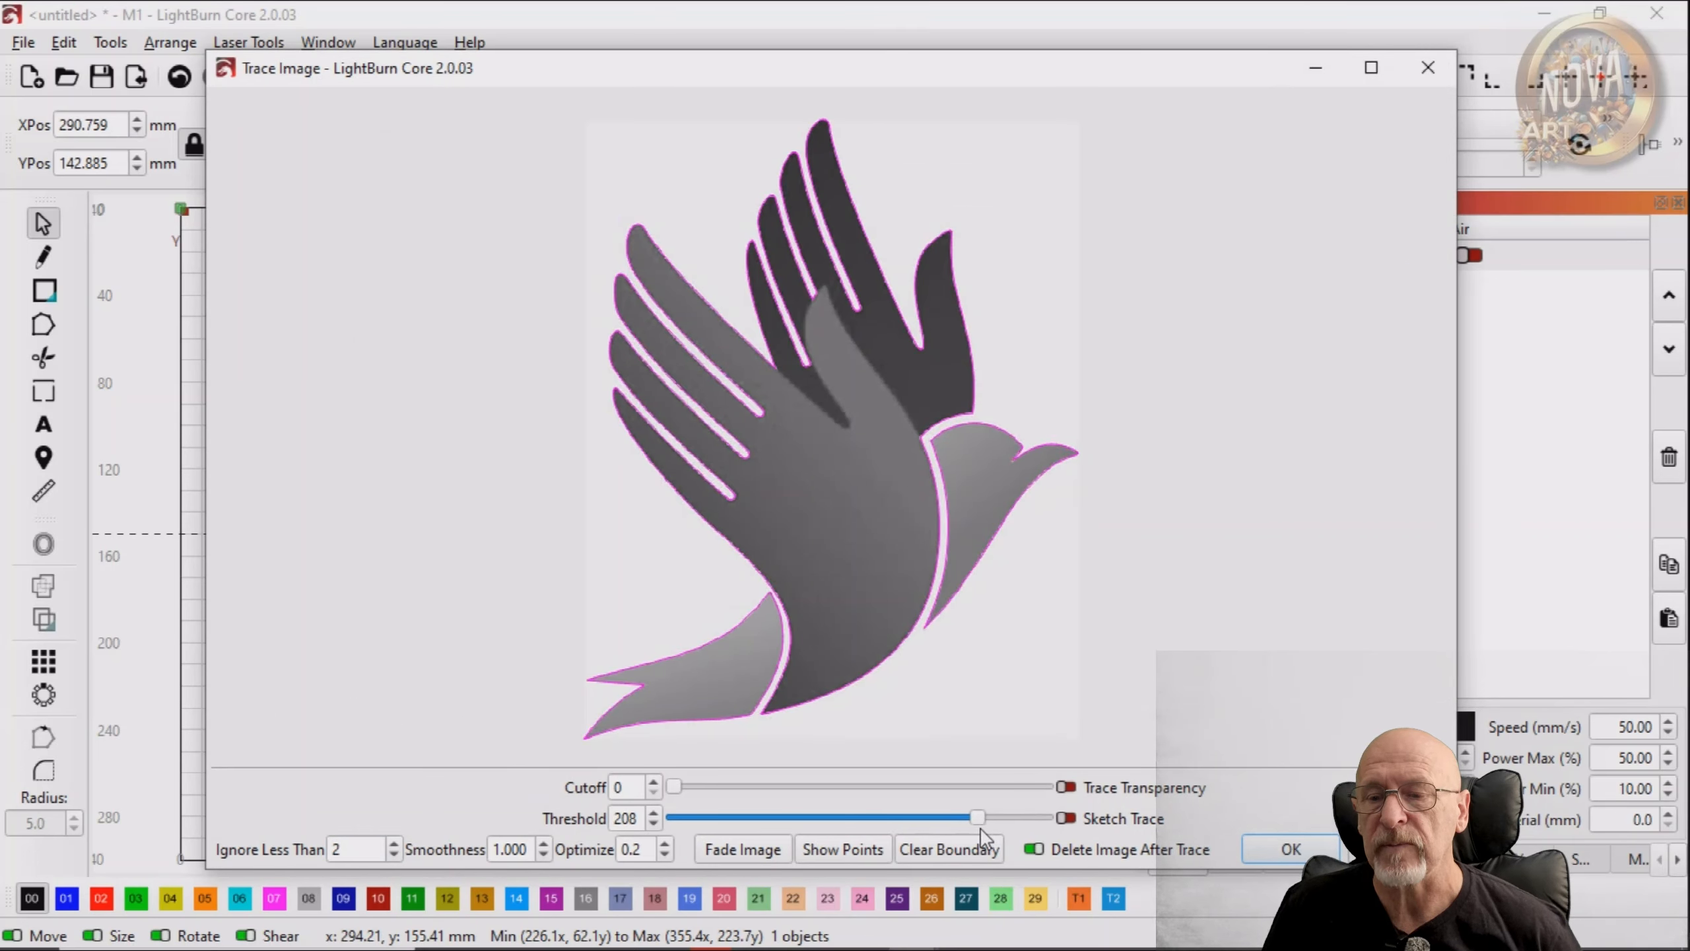
Fade the image in the trace preview, set the trace threshold to 177 and apply the trace
left_click(720, 852)
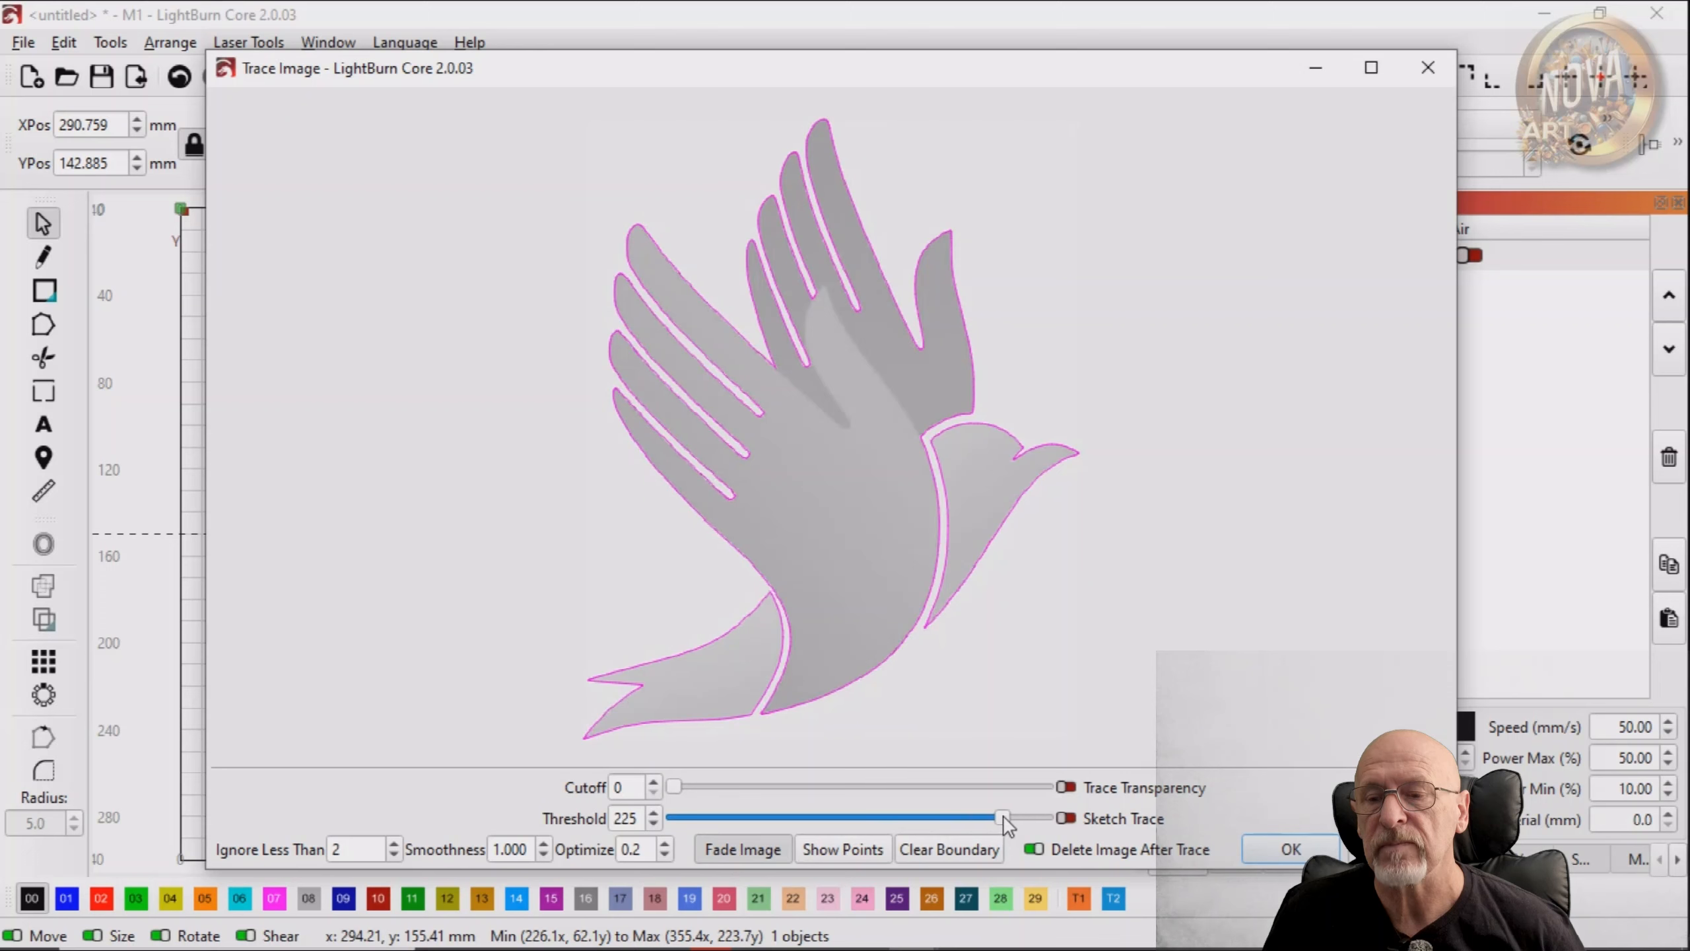
mouse_move(1005, 825)
left_mouse_down()
mouse_move(706, 829)
mouse_move(1001, 824)
mouse_move(931, 828)
left_mouse_up()
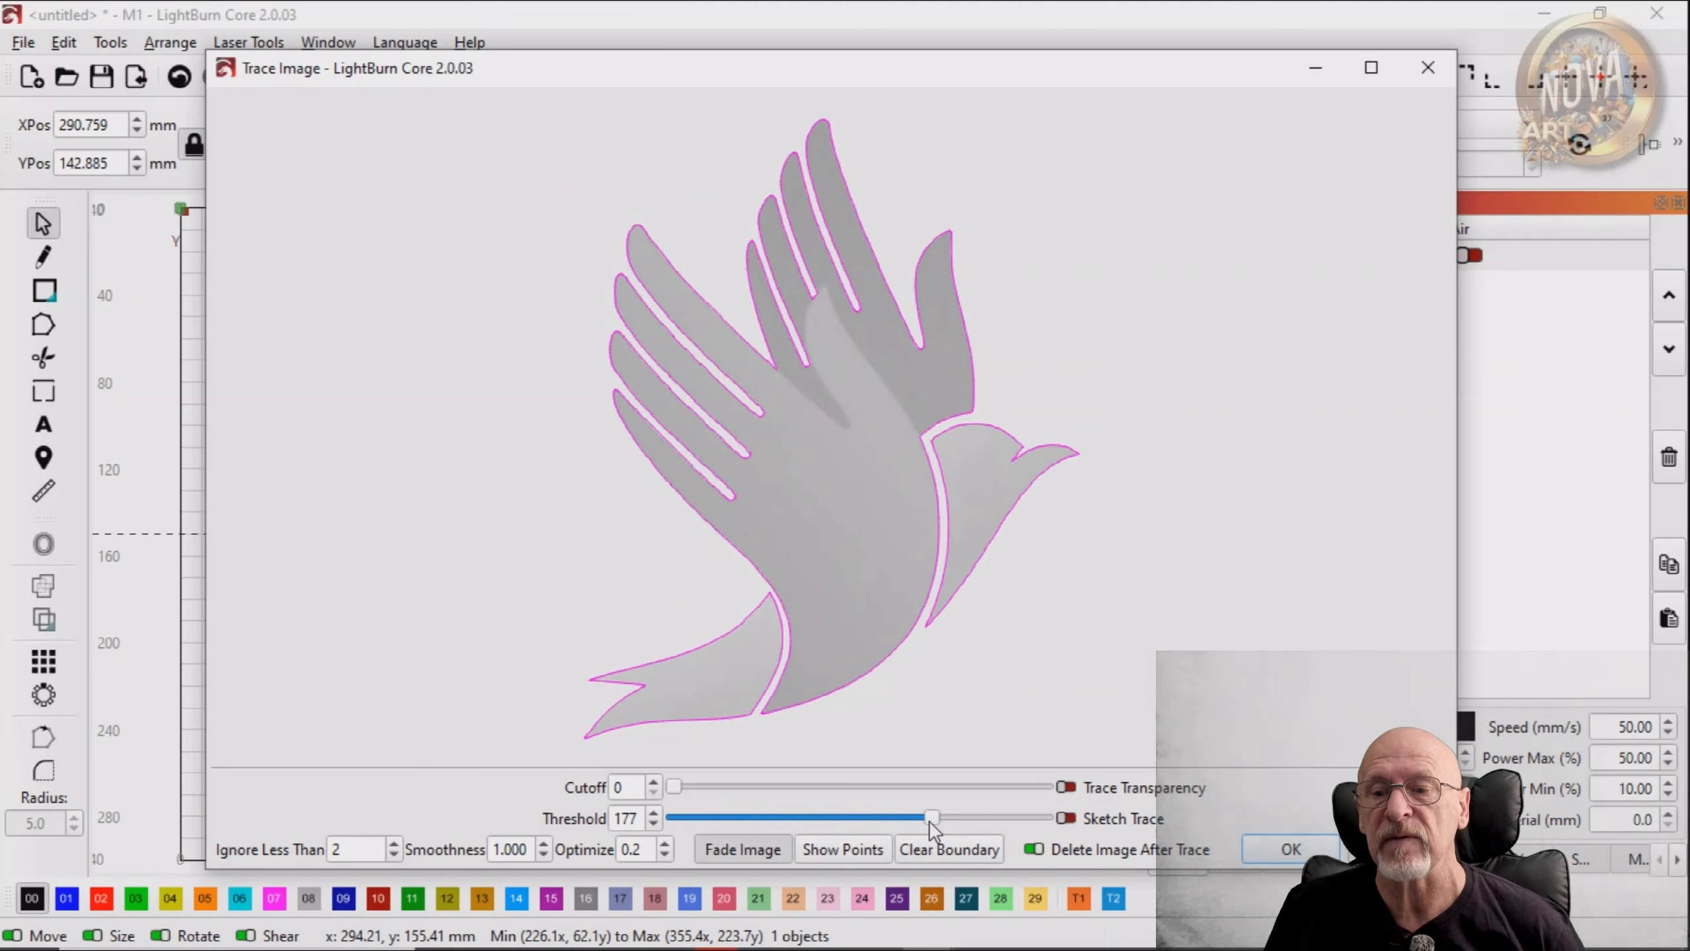
left_click(1287, 852)
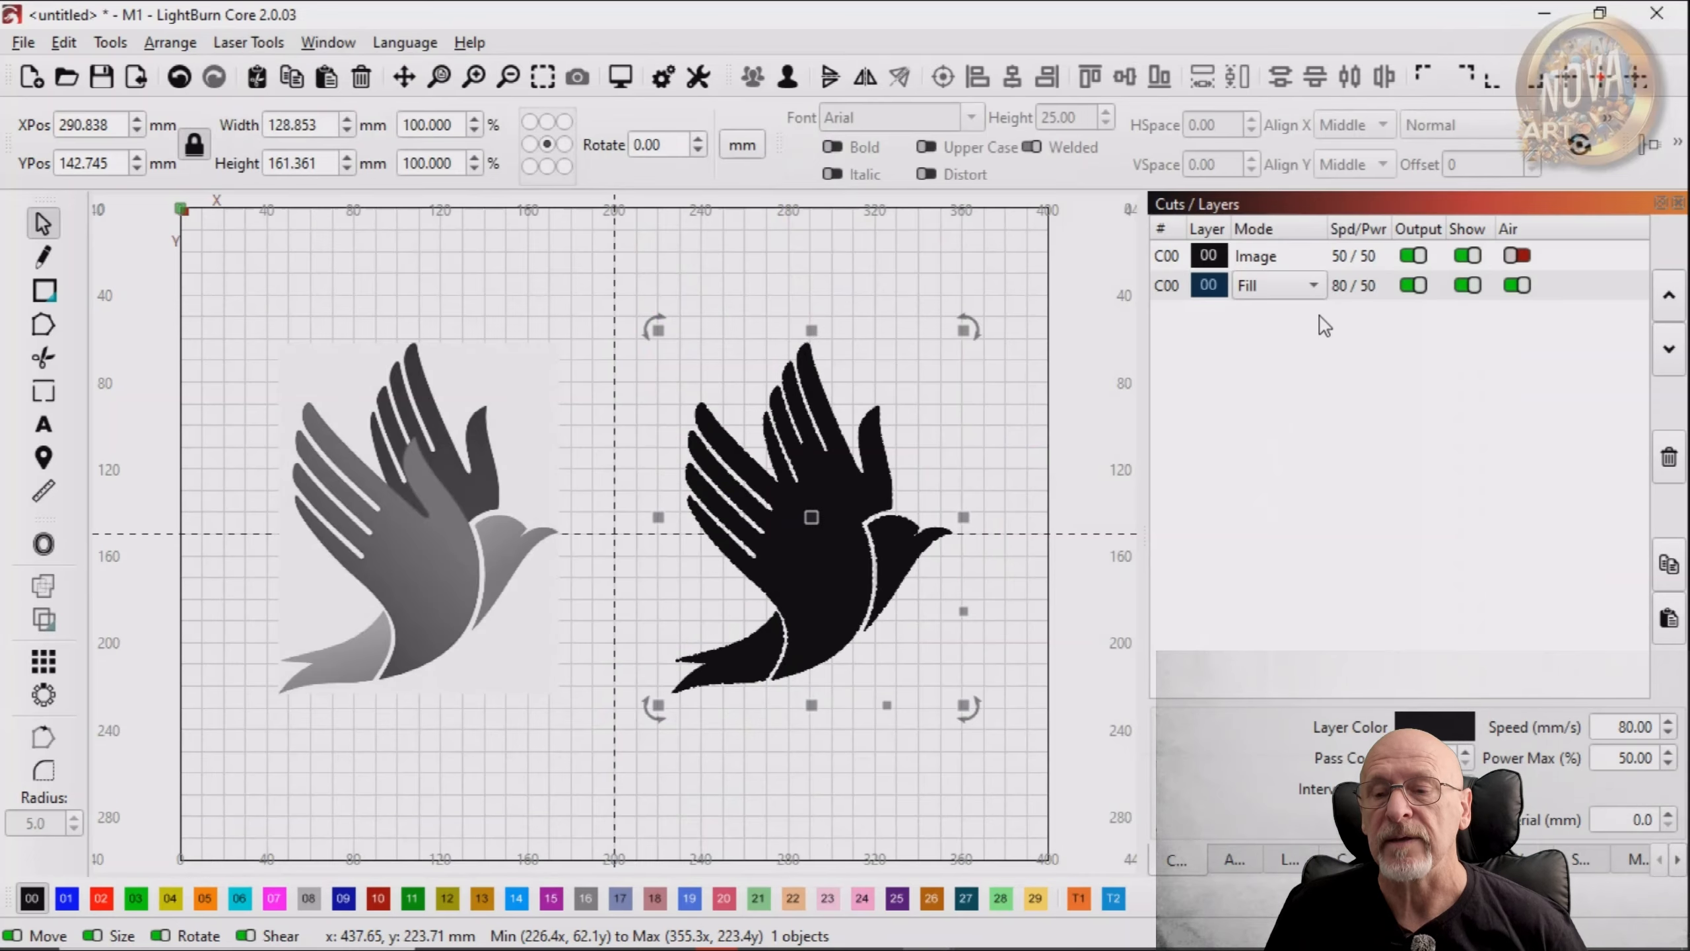
Change the traced bird's layer mode from Fill to Line and clear the selection
left_click(1307, 286)
left_click(1275, 258)
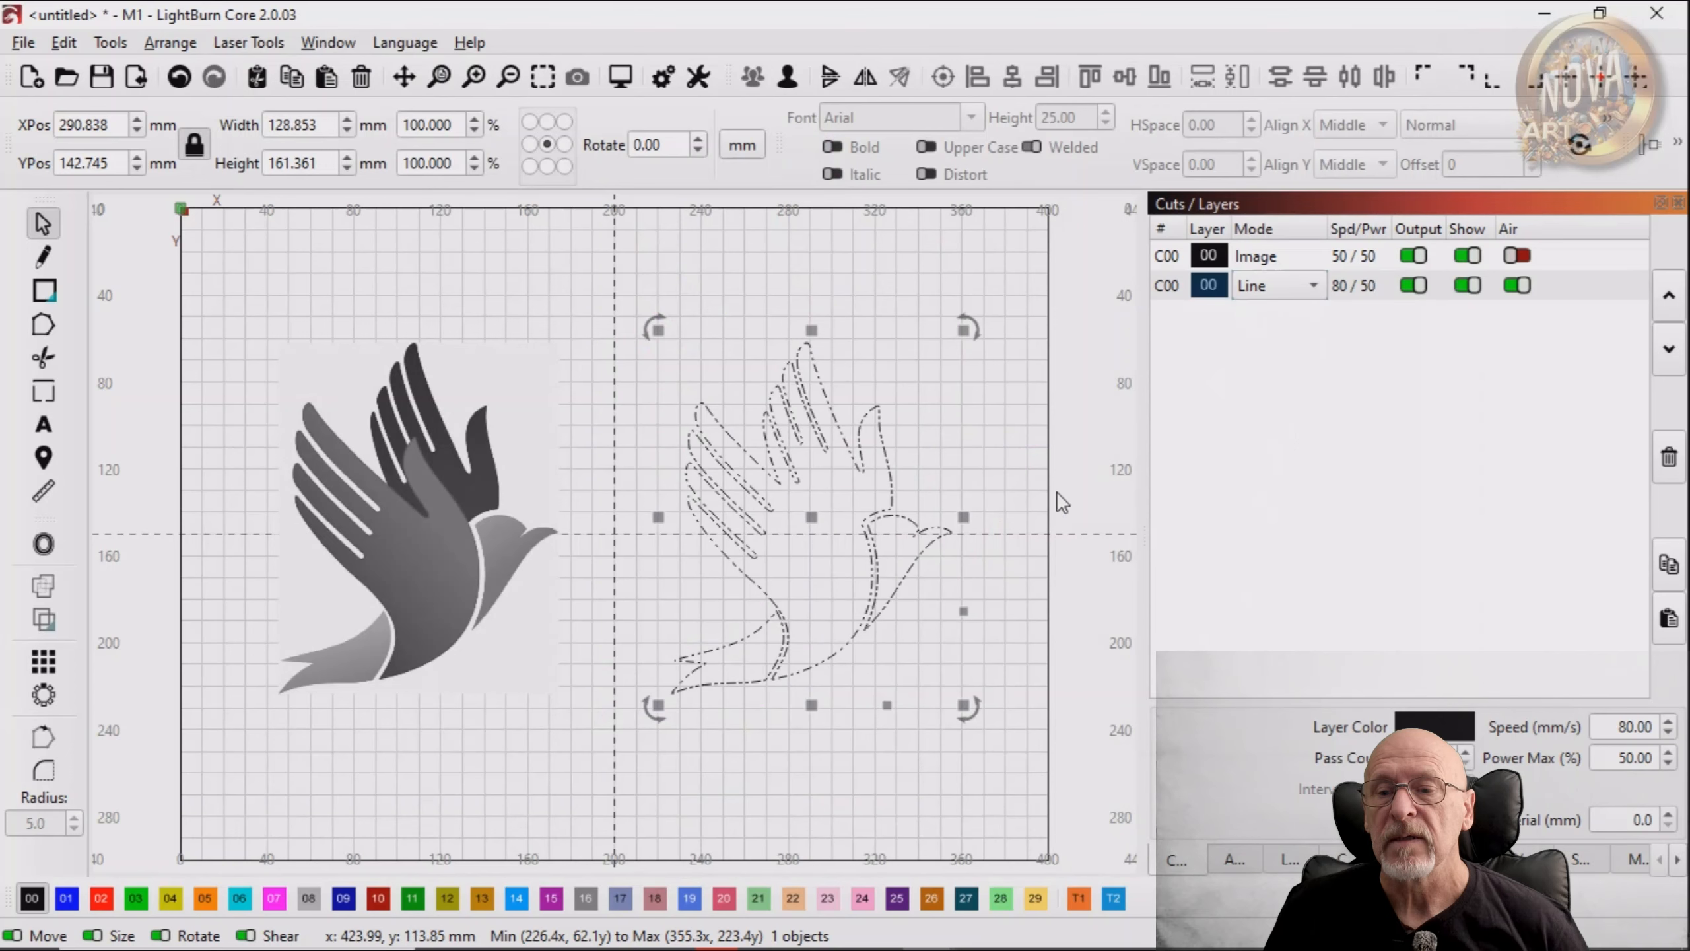
left_click(856, 514)
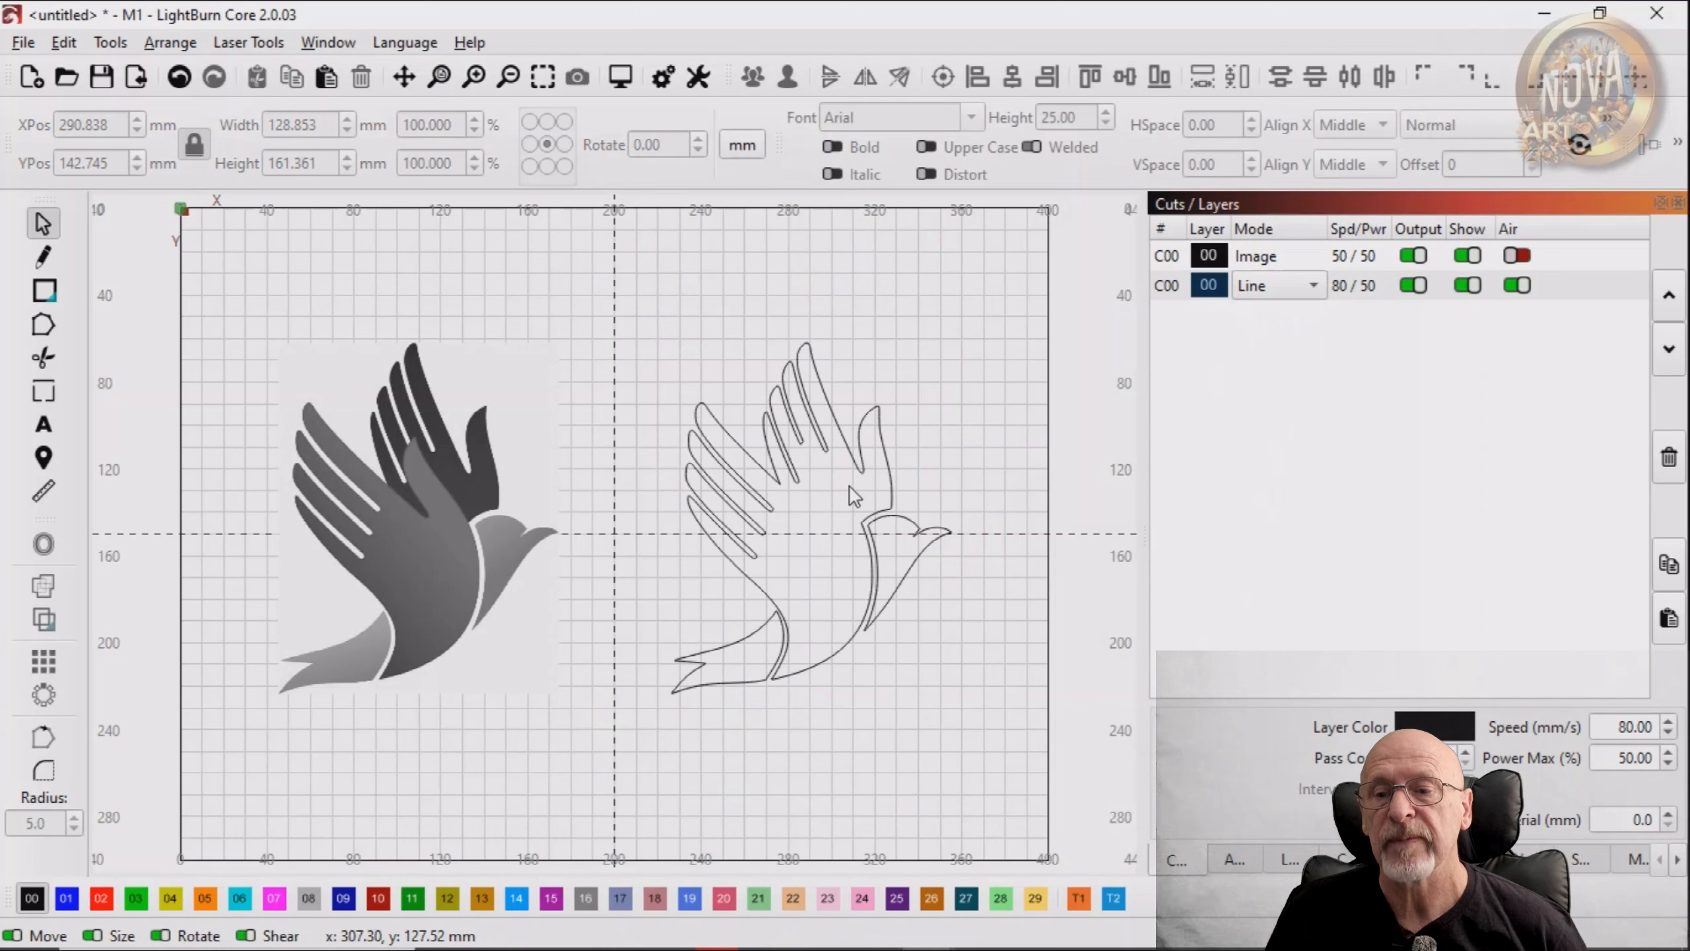
left_click(435, 560)
left_click(410, 769)
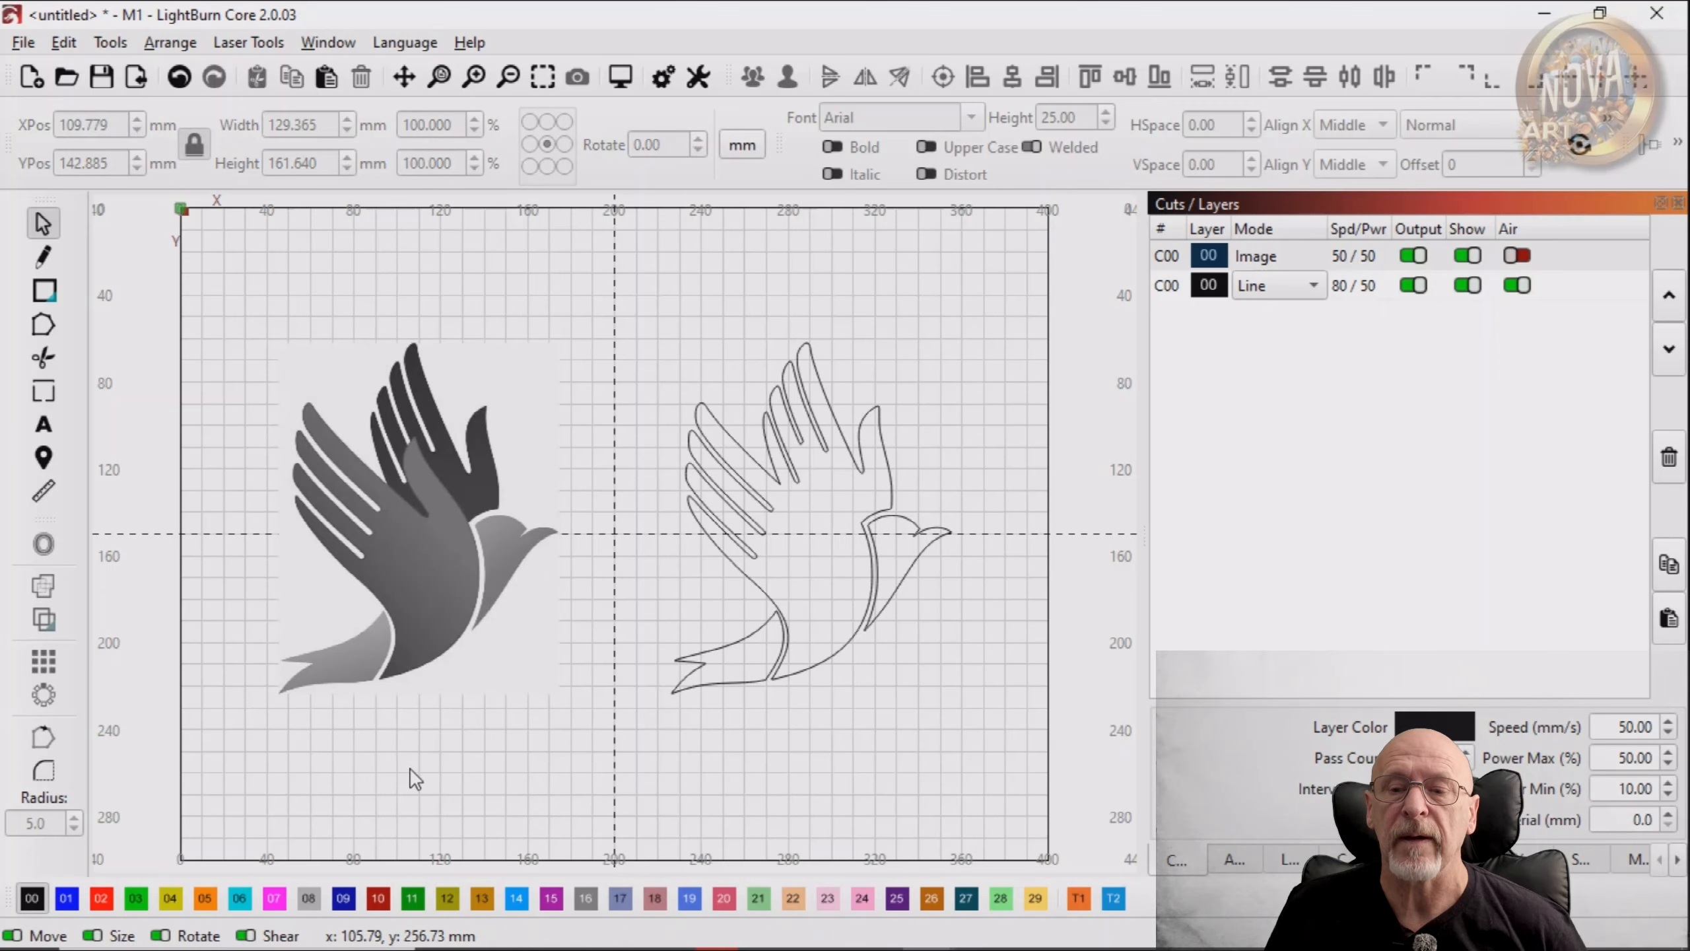
On red layer 02, start a line path at the front hand's uppermost fingertip and trace that finger's upper edge toward the thumb notch
left_click_drag(377, 649, 544, 652)
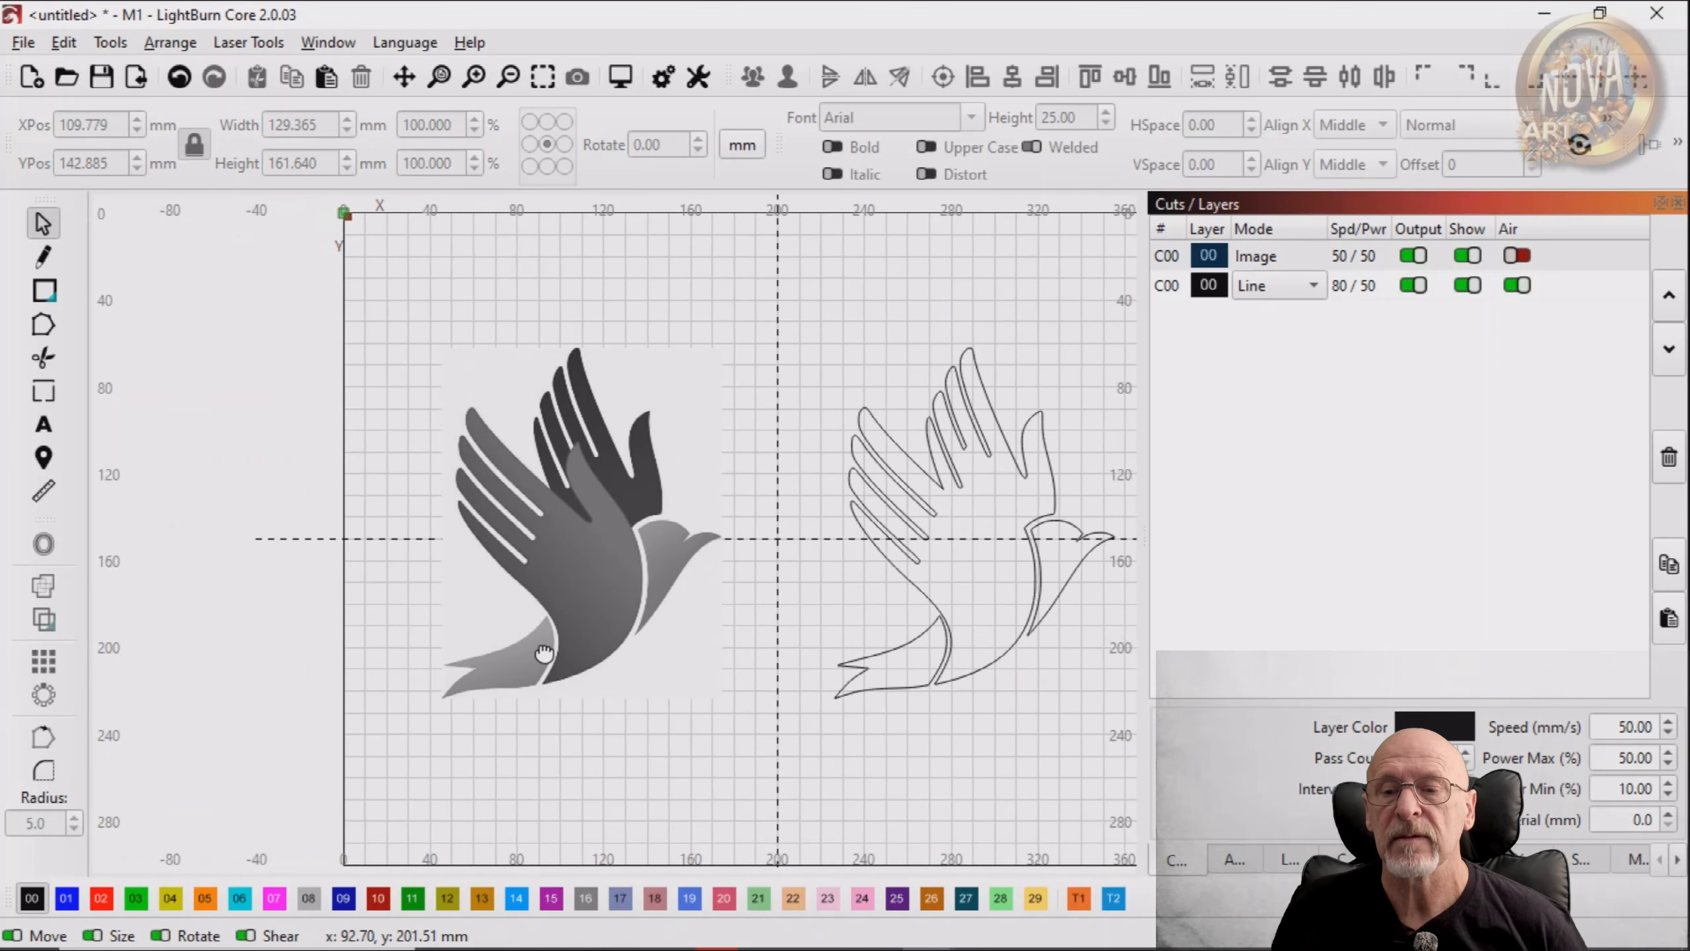
scroll(520, 569, "up", 2)
left_click_drag(618, 567, 552, 595)
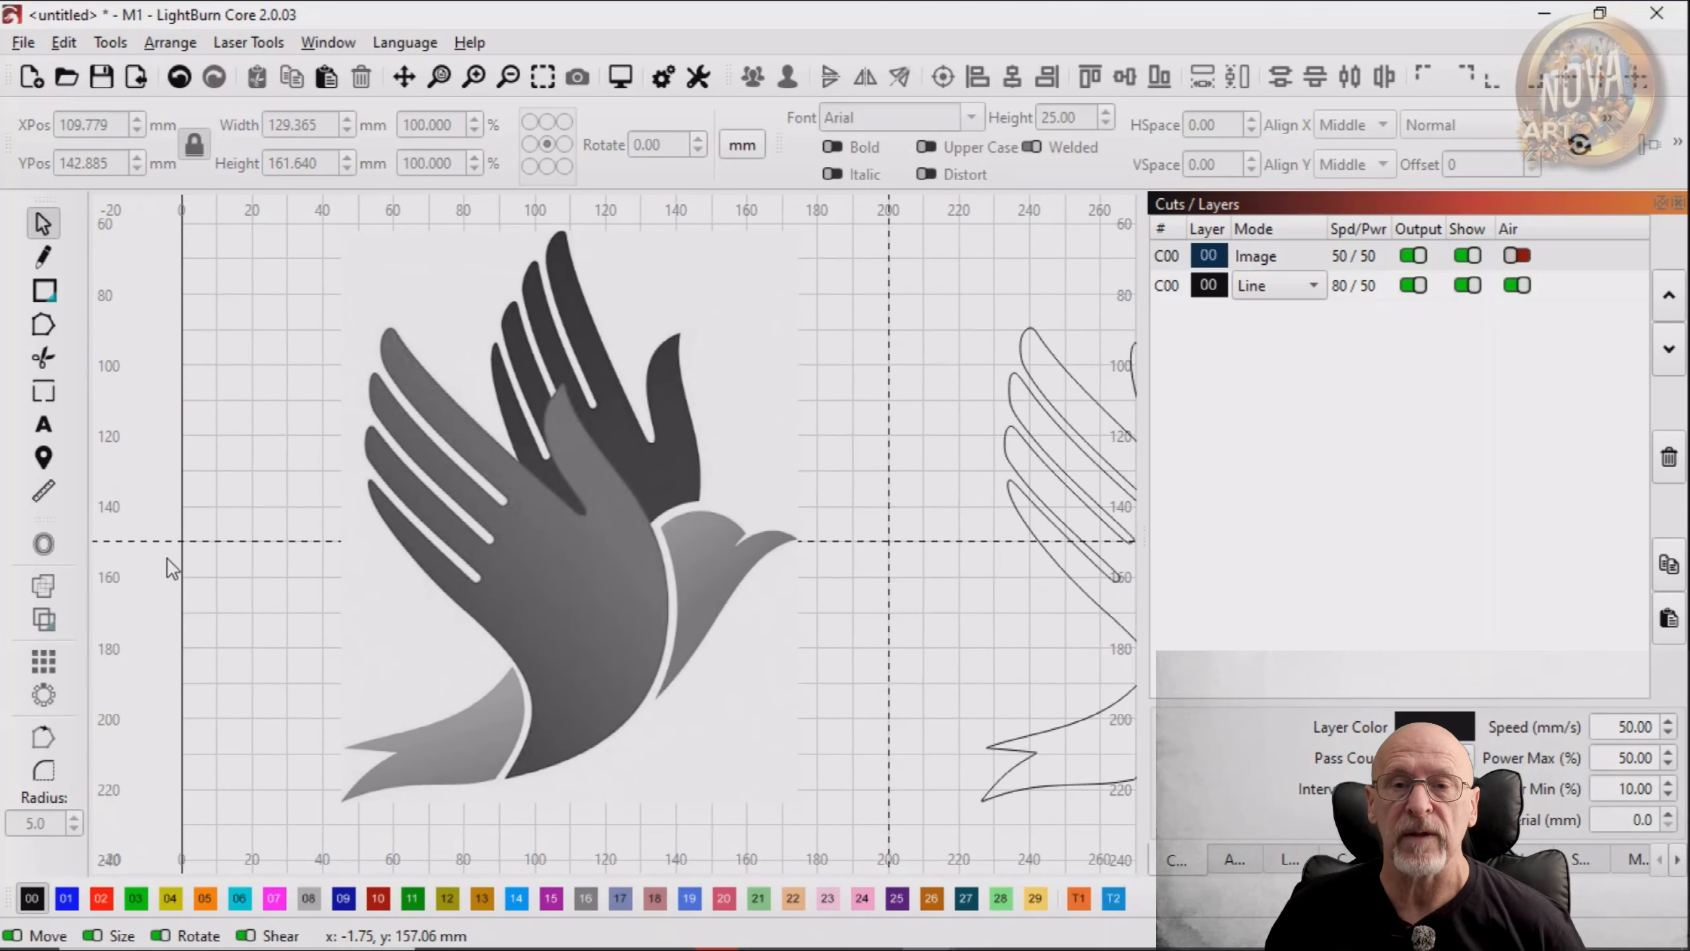
left_click(101, 898)
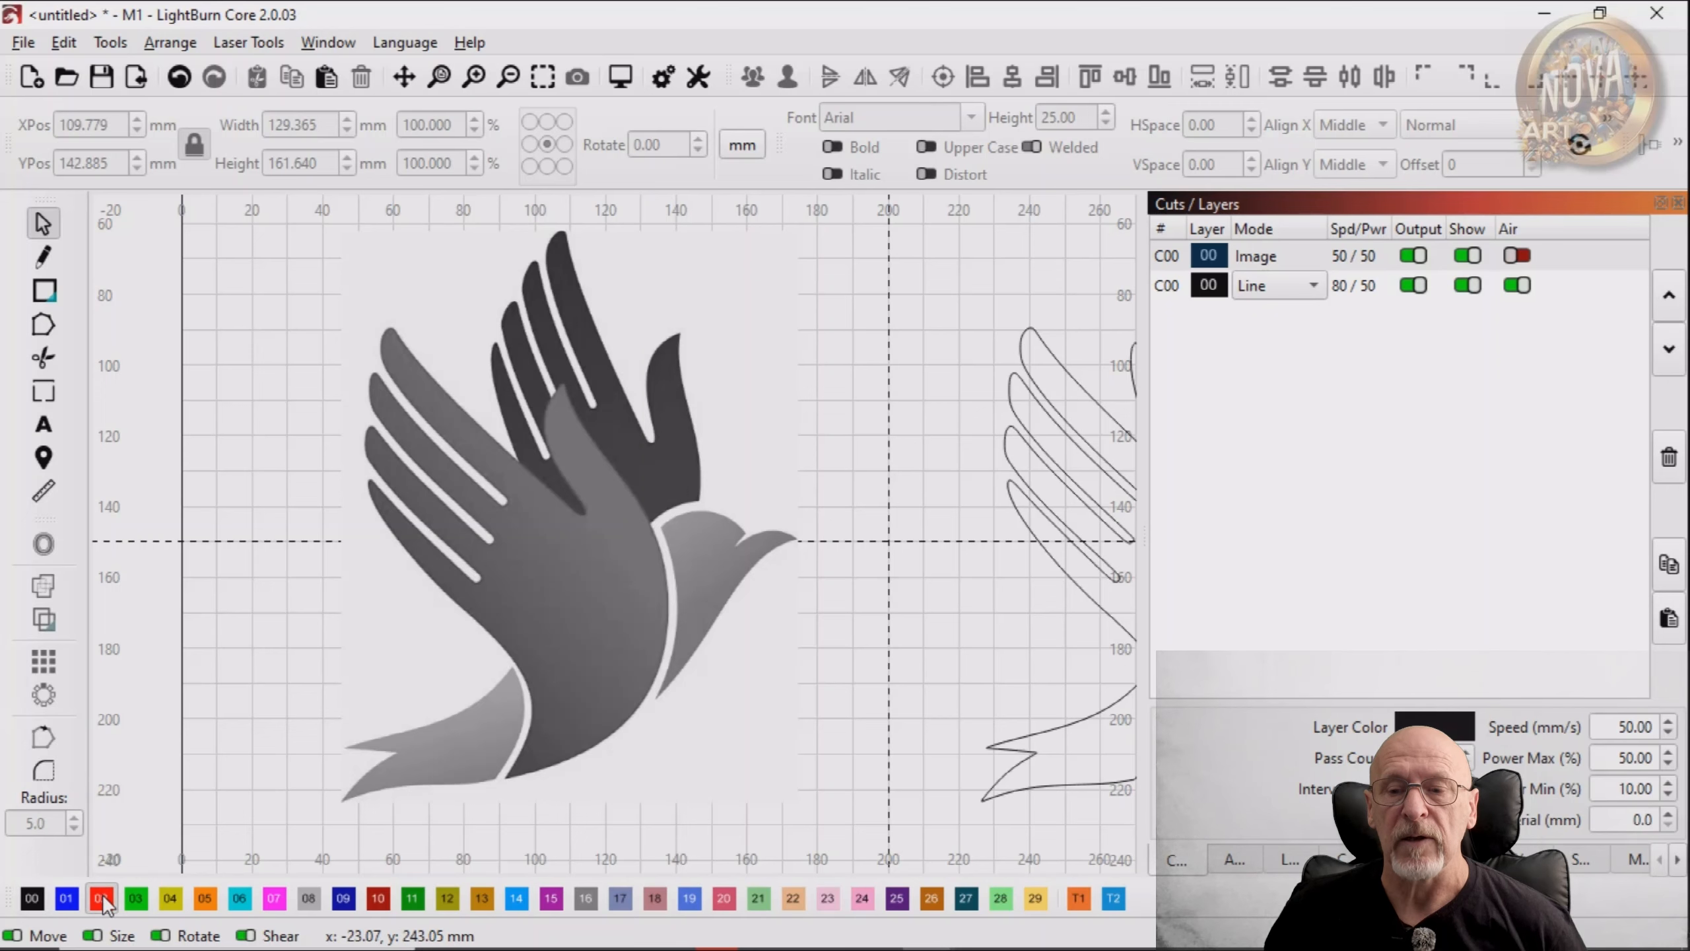
left_click(44, 257)
scroll(504, 494, "up", 2)
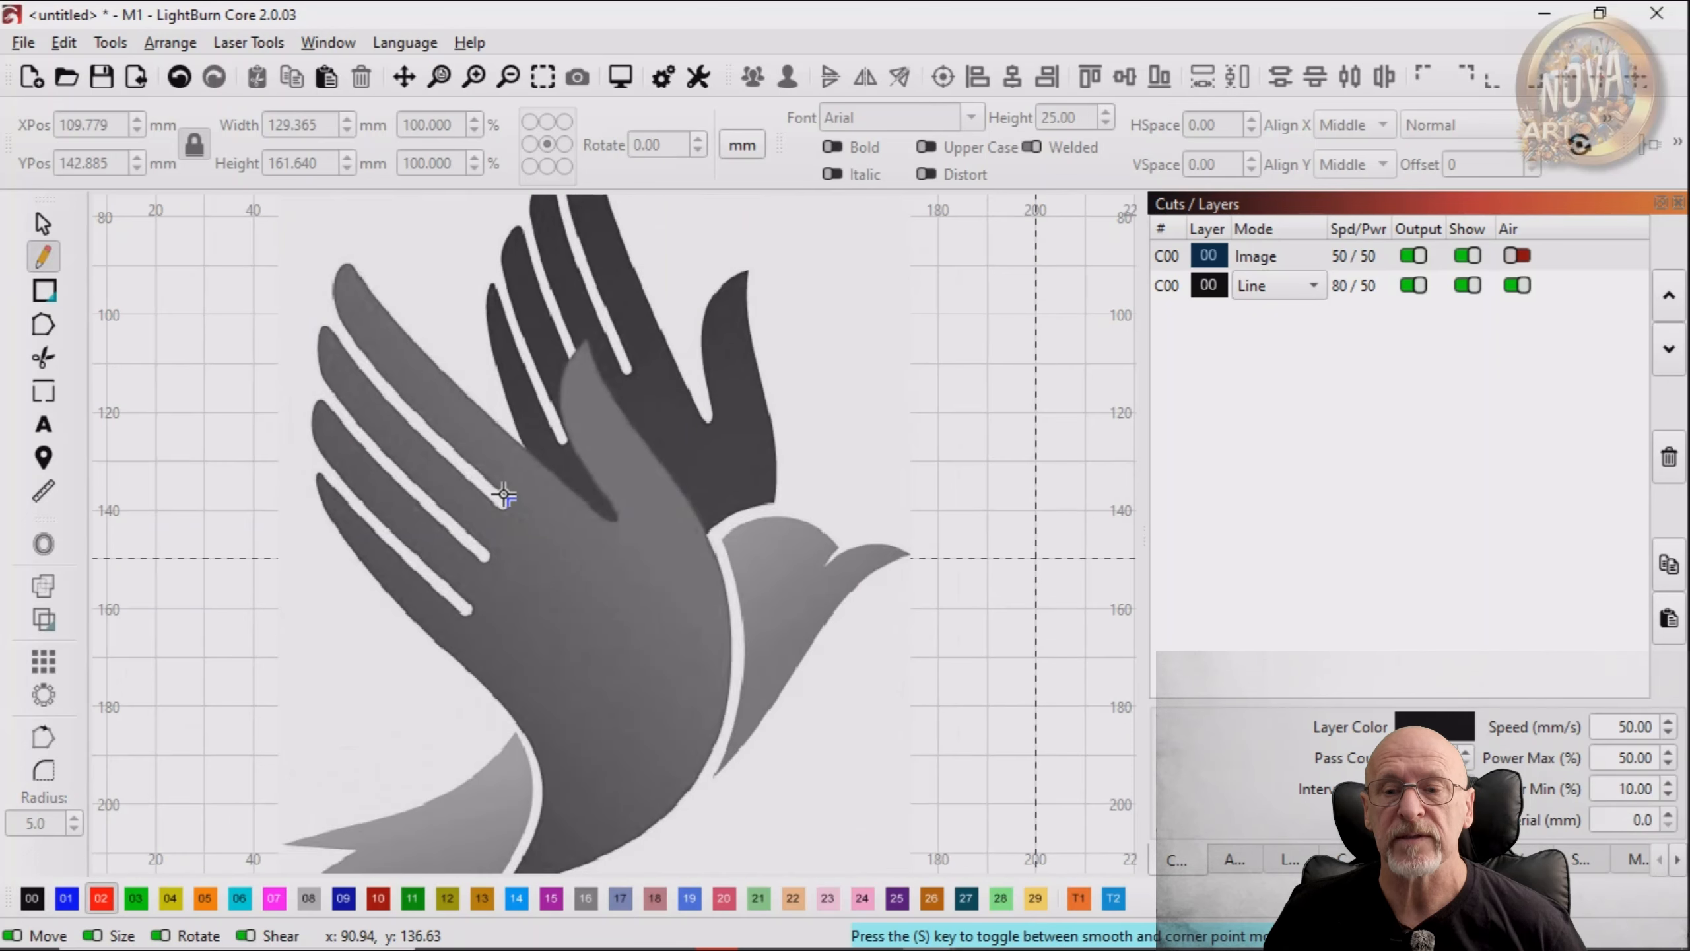
left_click(353, 262)
left_click(377, 302)
left_click(412, 337)
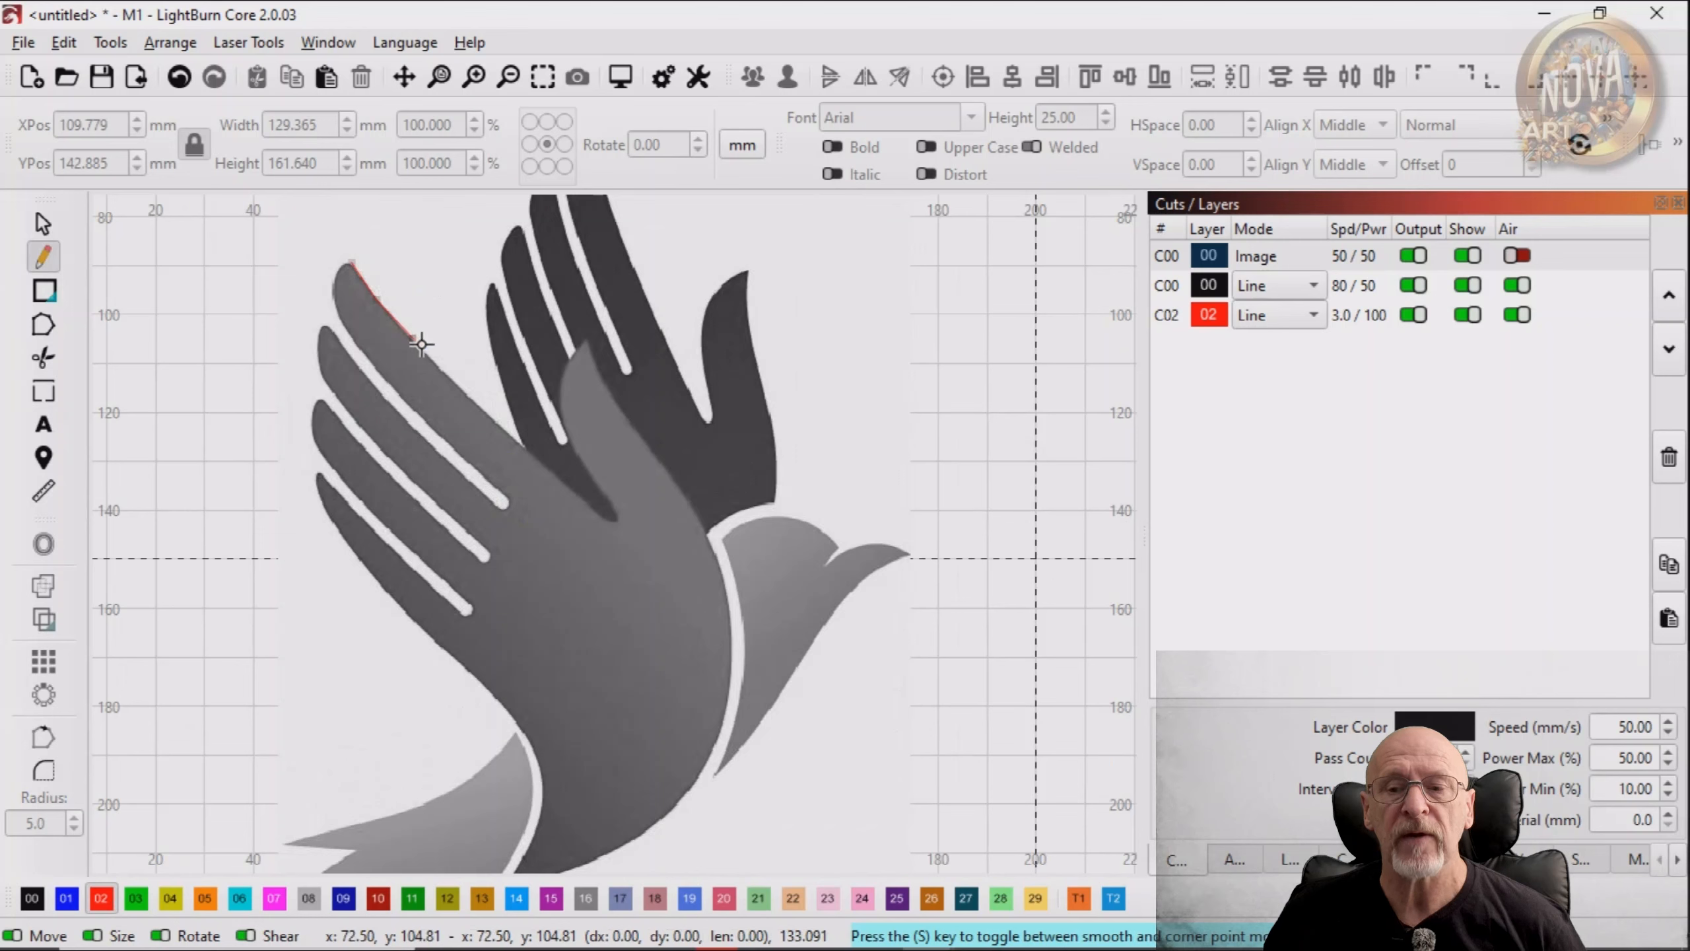
left_click(453, 383)
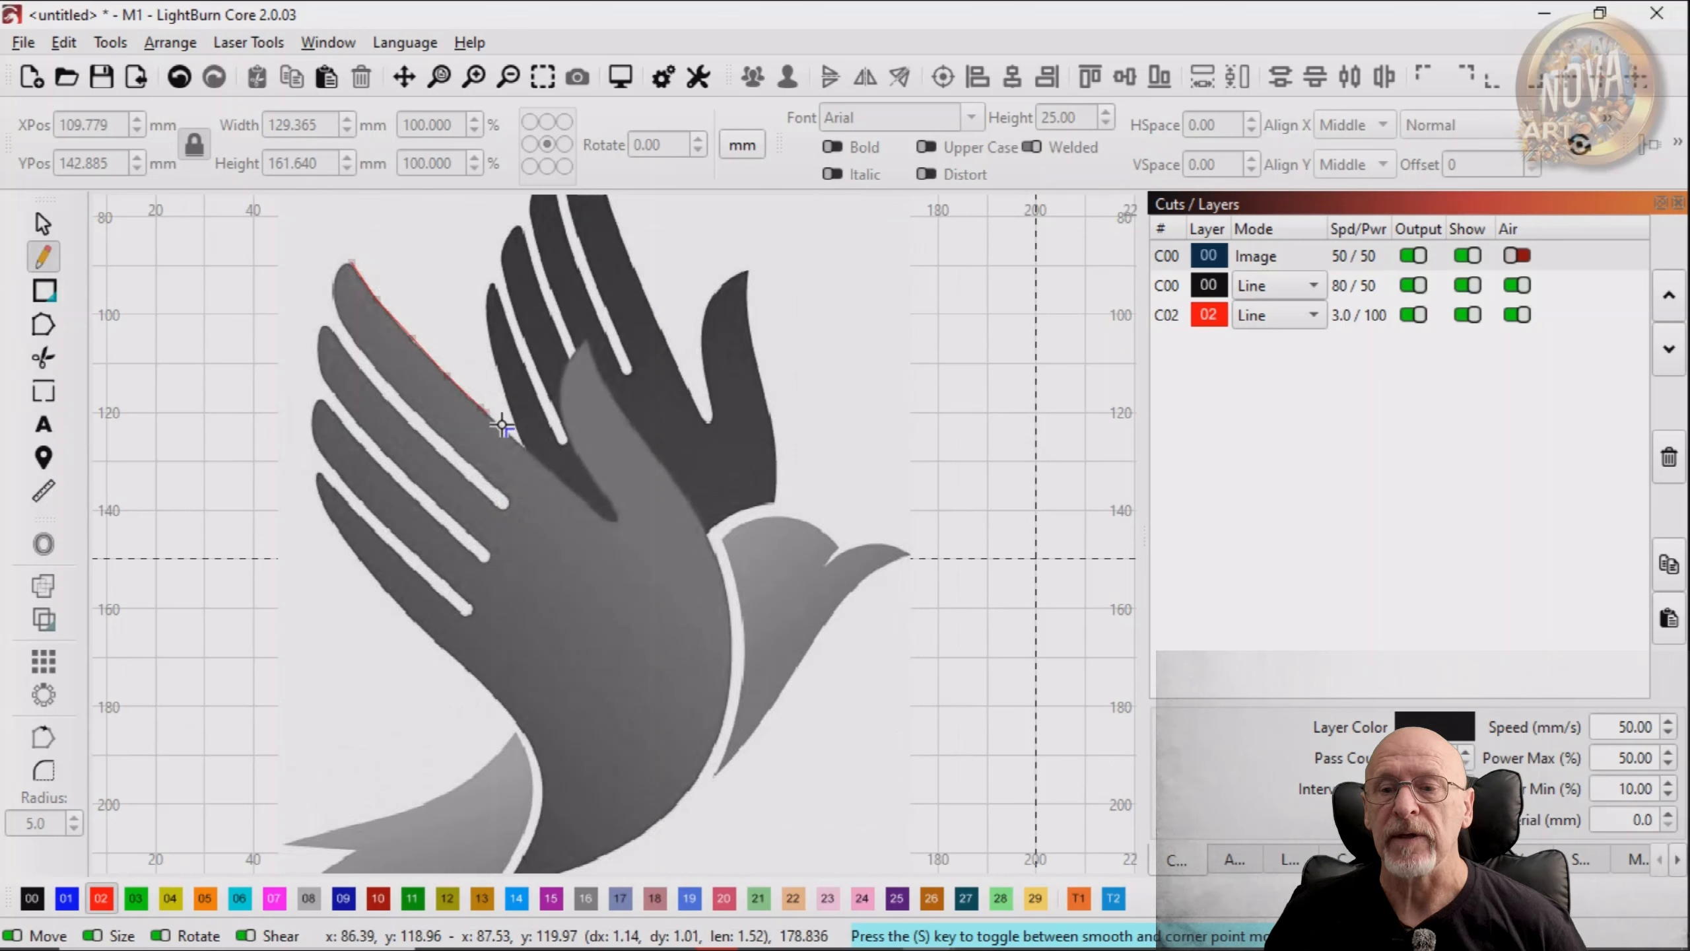
left_click(517, 445)
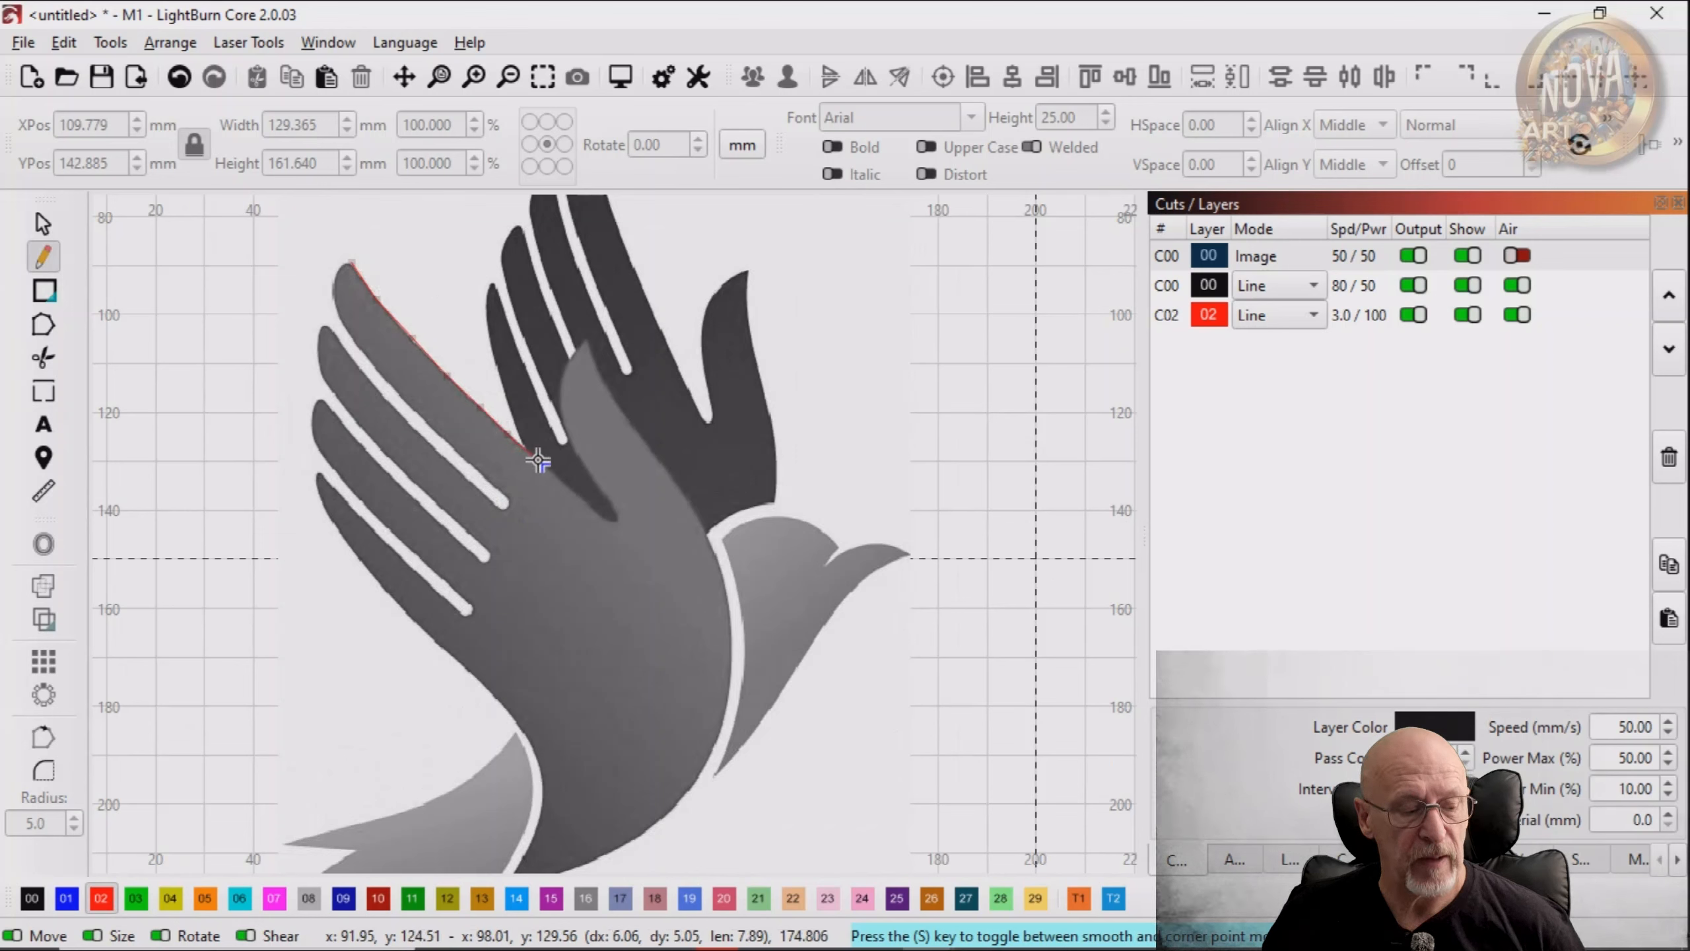
left_click(537, 464)
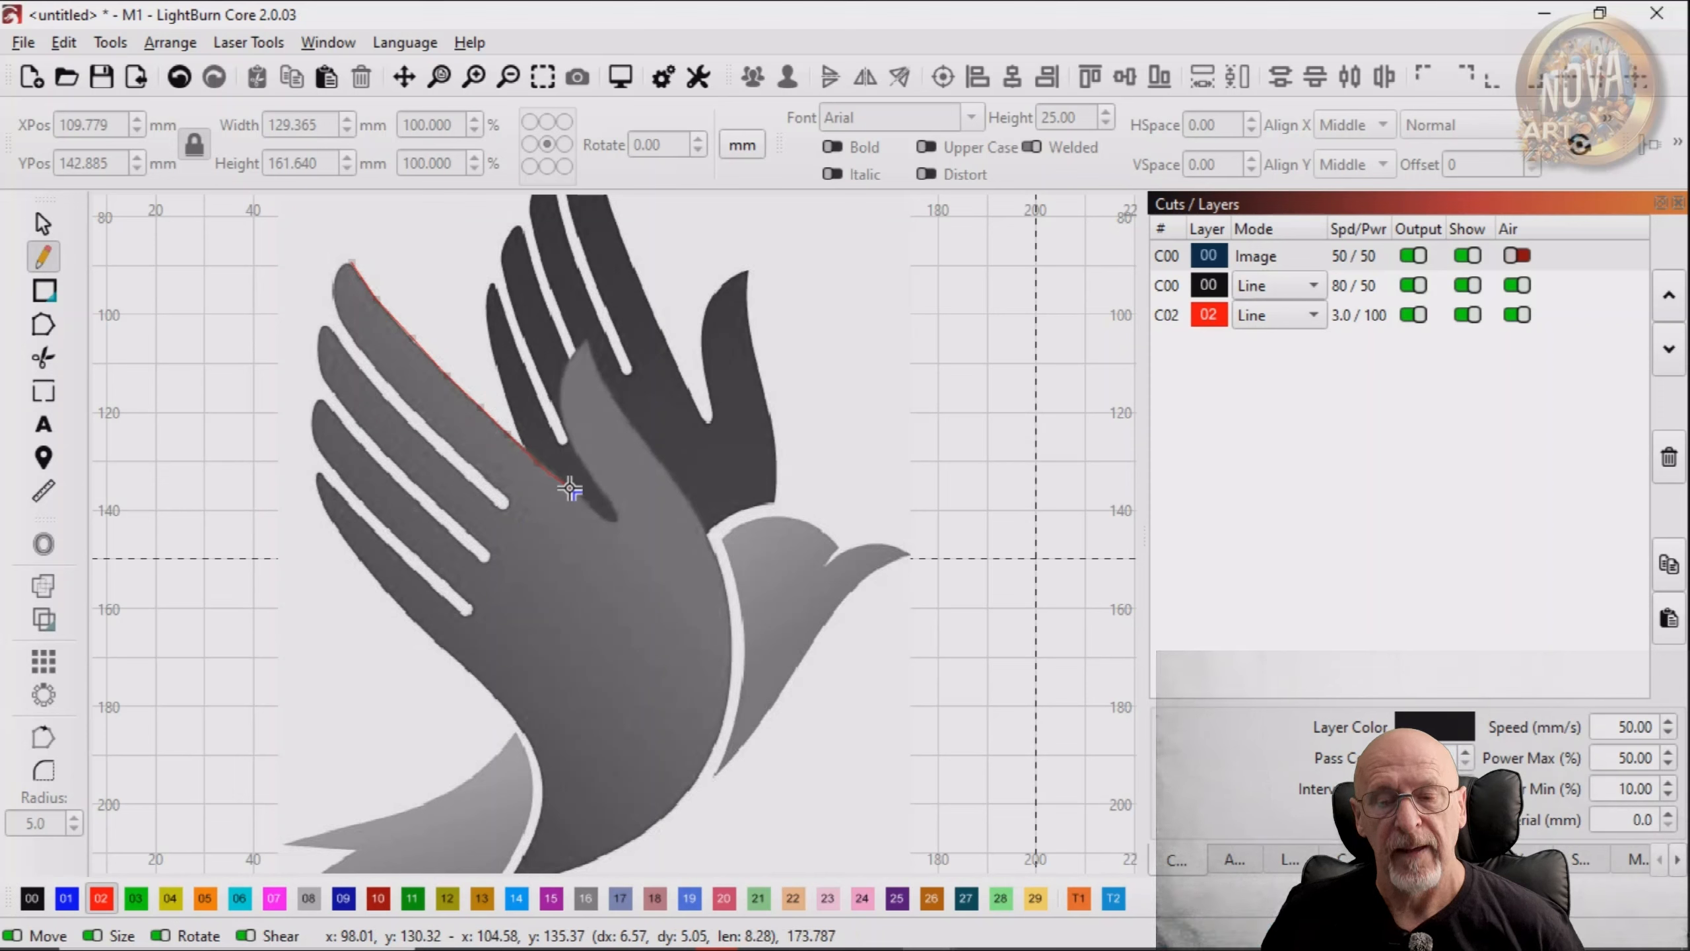
left_click(569, 488)
Continue the path around the notch beside the front hand's thumb and up its inner edge to the thumb tip
left_click(604, 519)
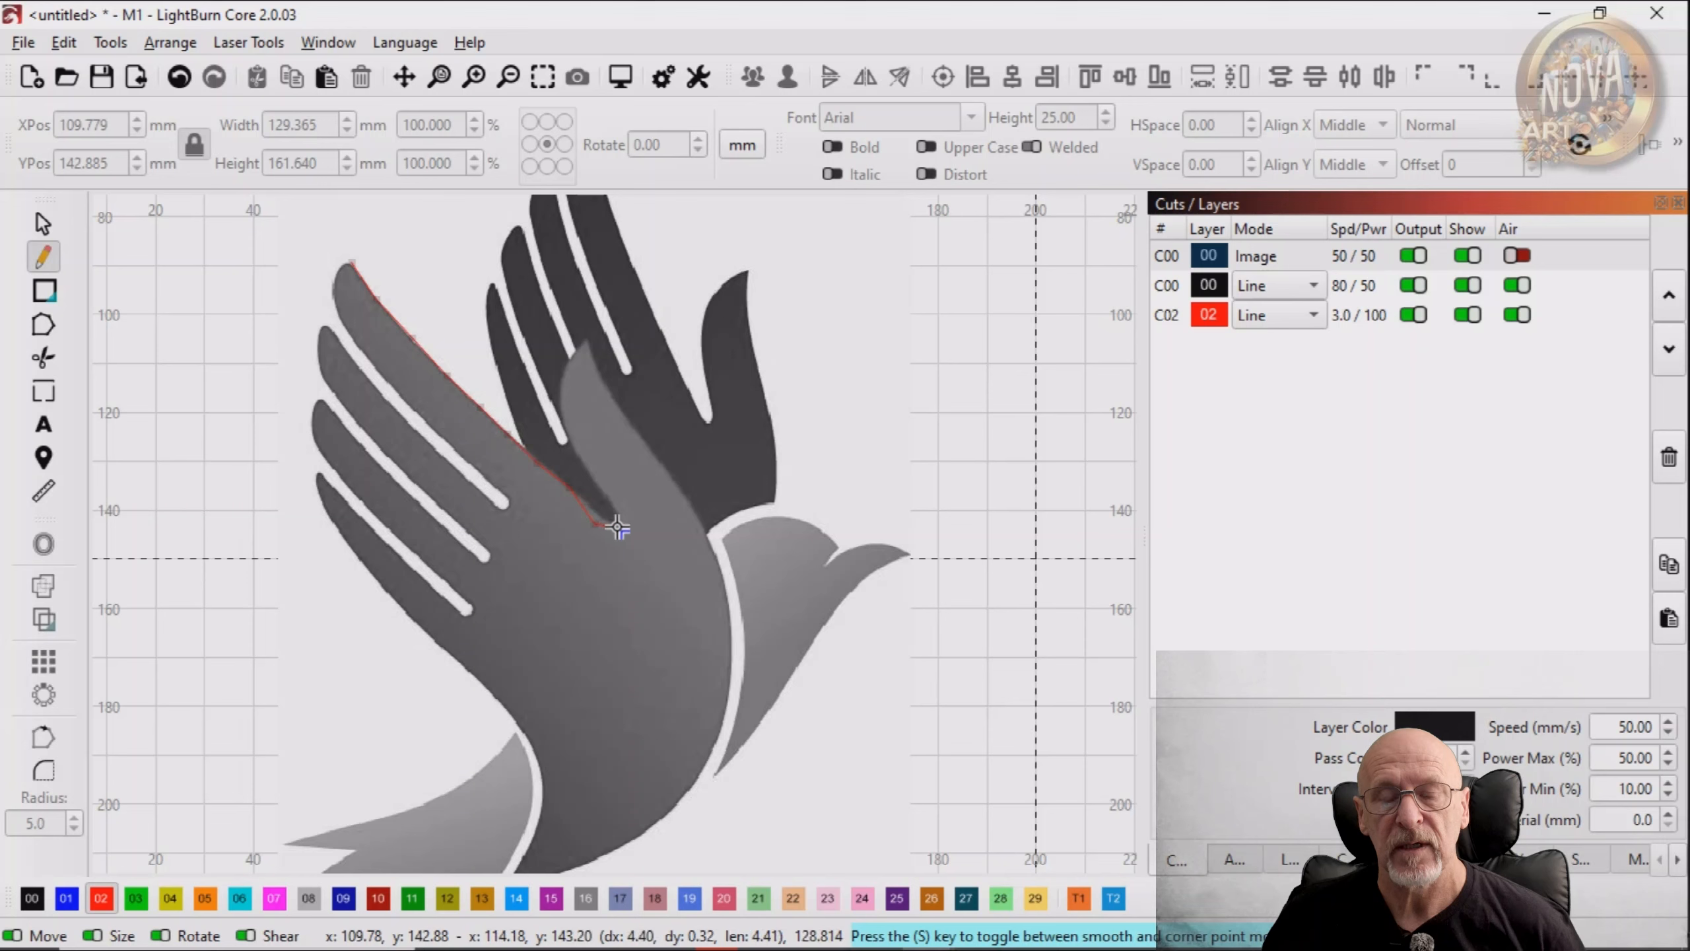
left_click(607, 524)
left_click(616, 511)
left_click(608, 484)
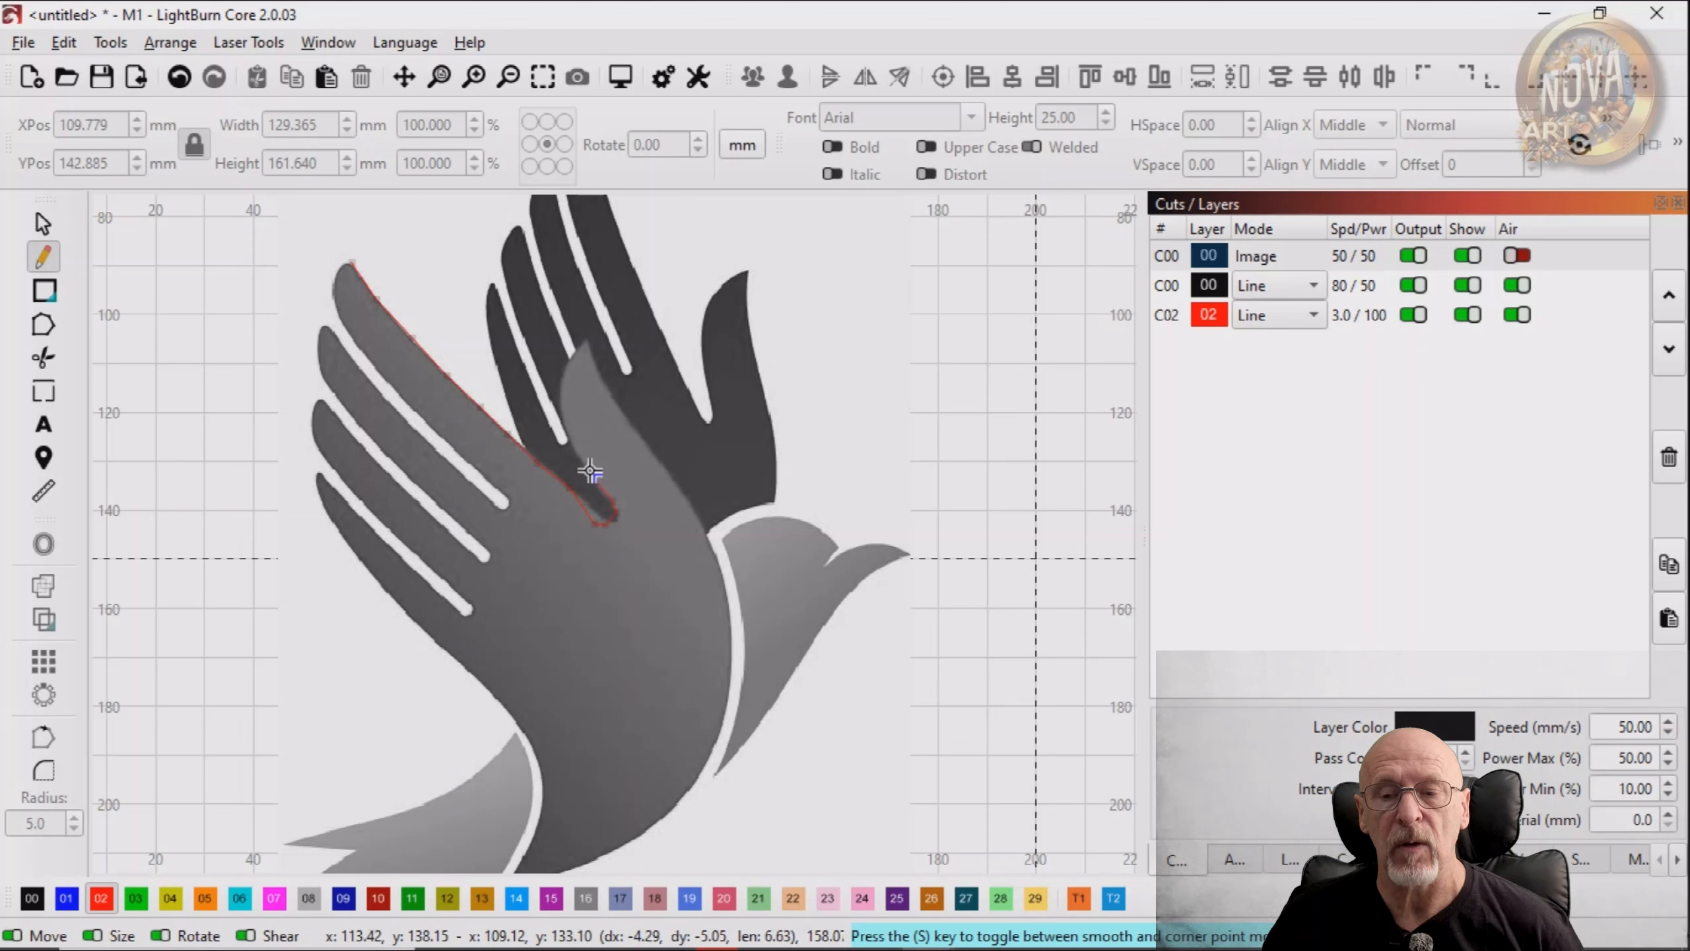
left_click(585, 459)
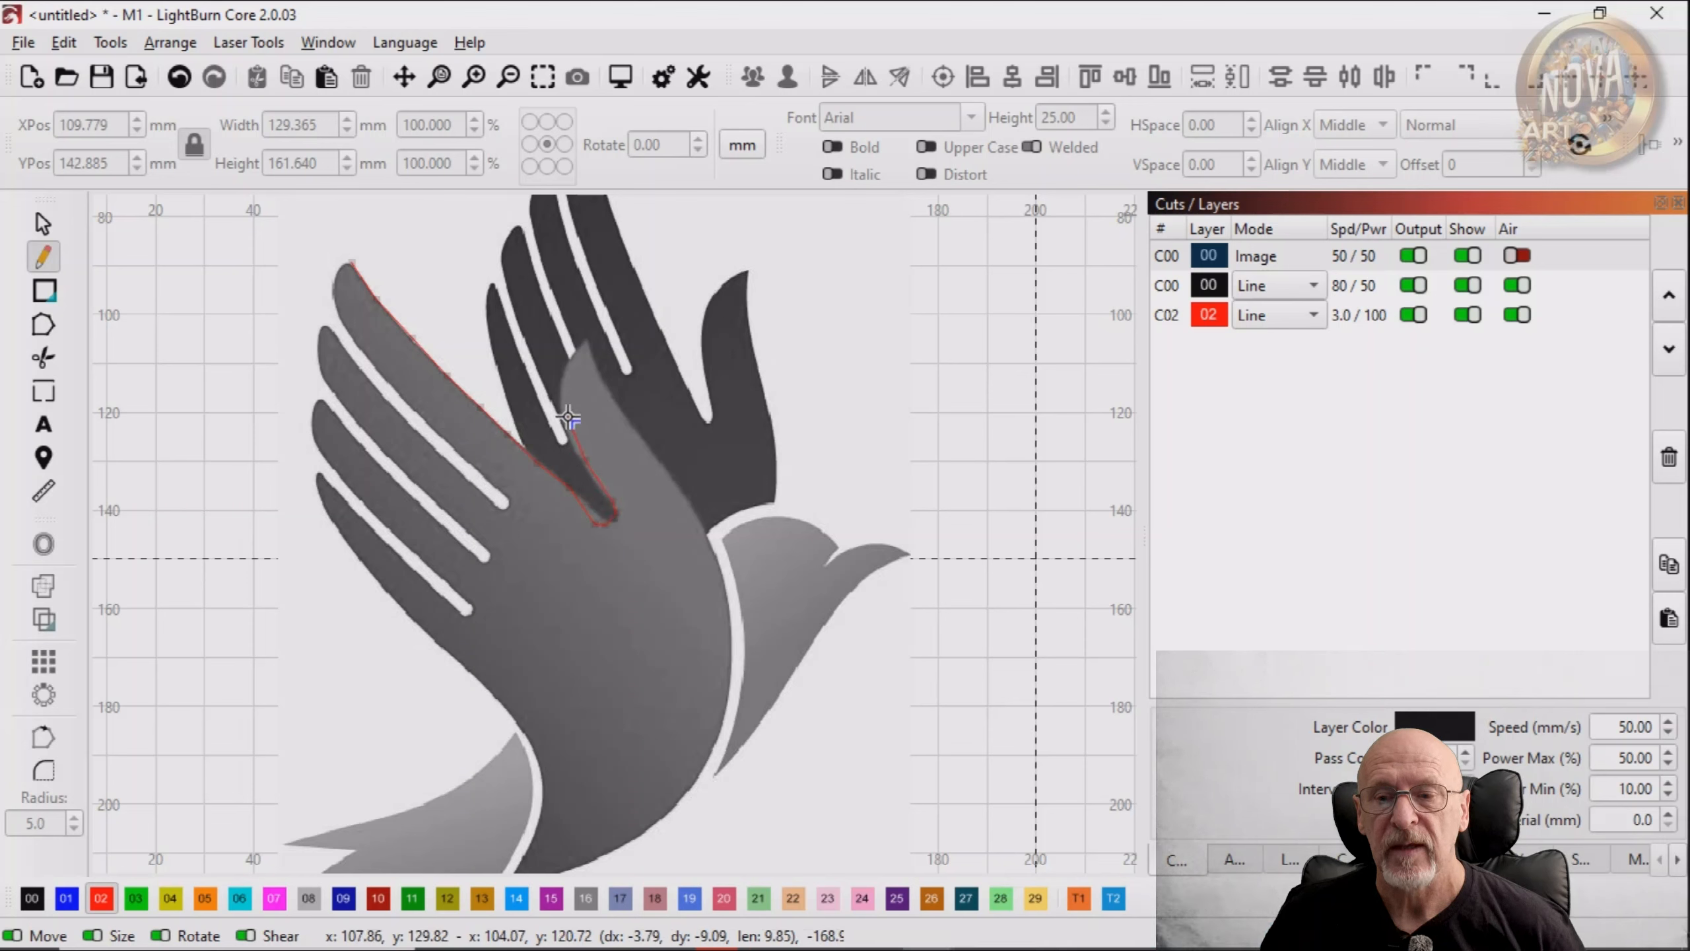
left_click(567, 415)
left_click(563, 382)
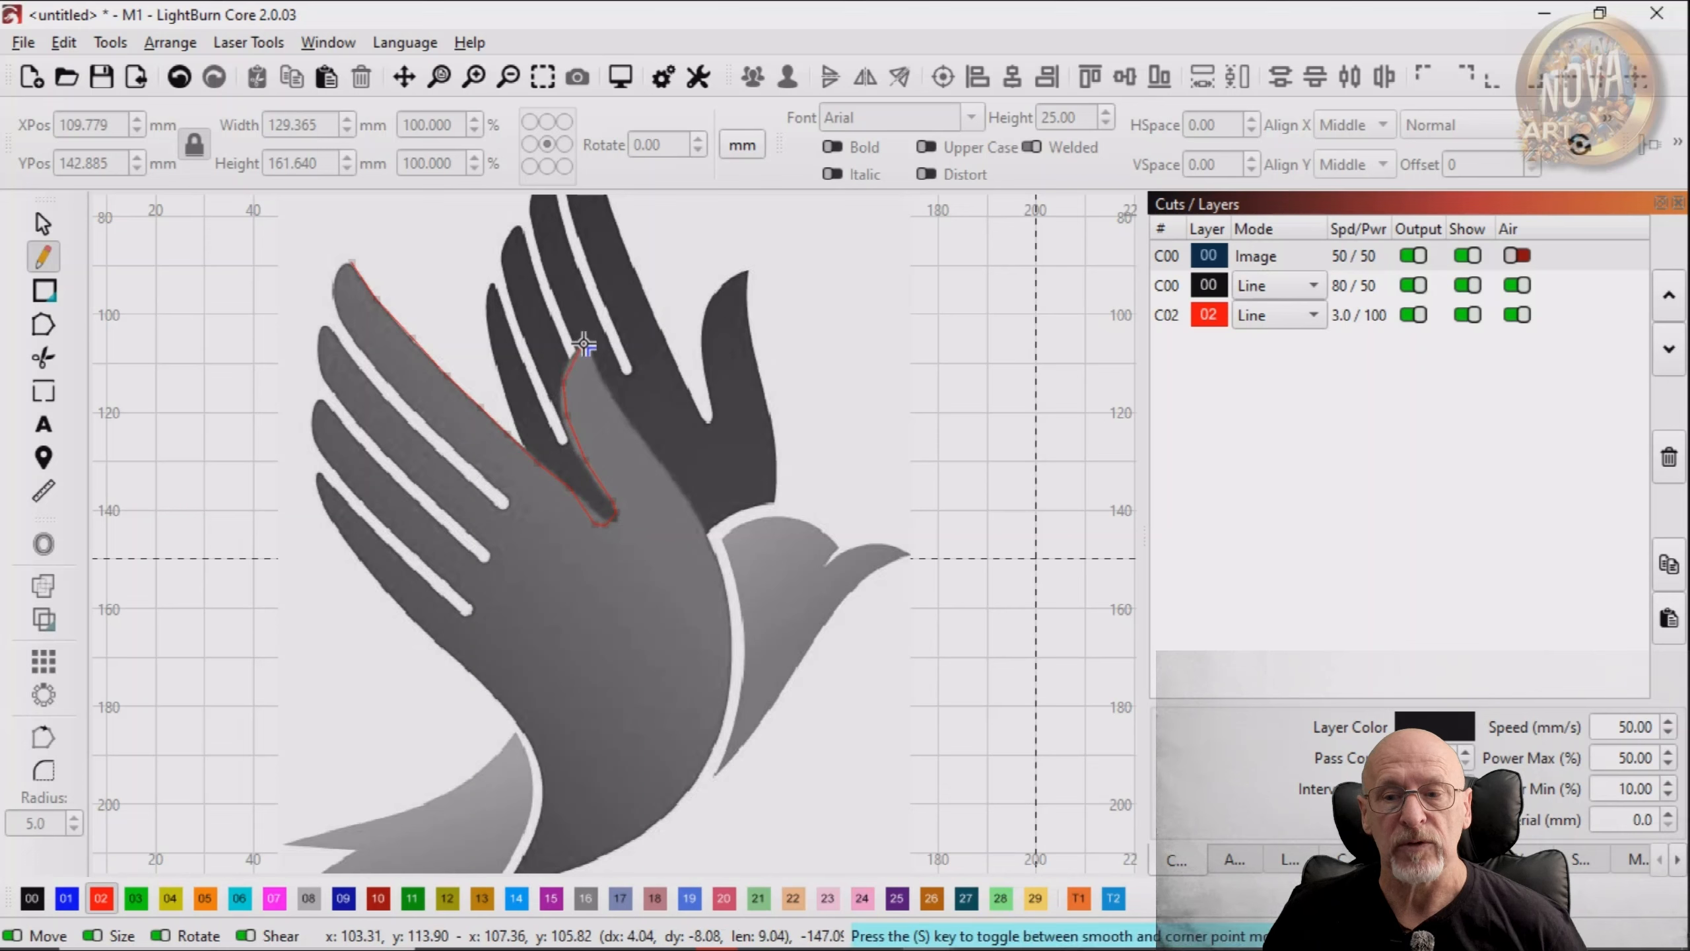
left_click(583, 344)
Continue the path down the thumb's outer edge and along the curved edge of the palm facing the bird's head
left_click(620, 412)
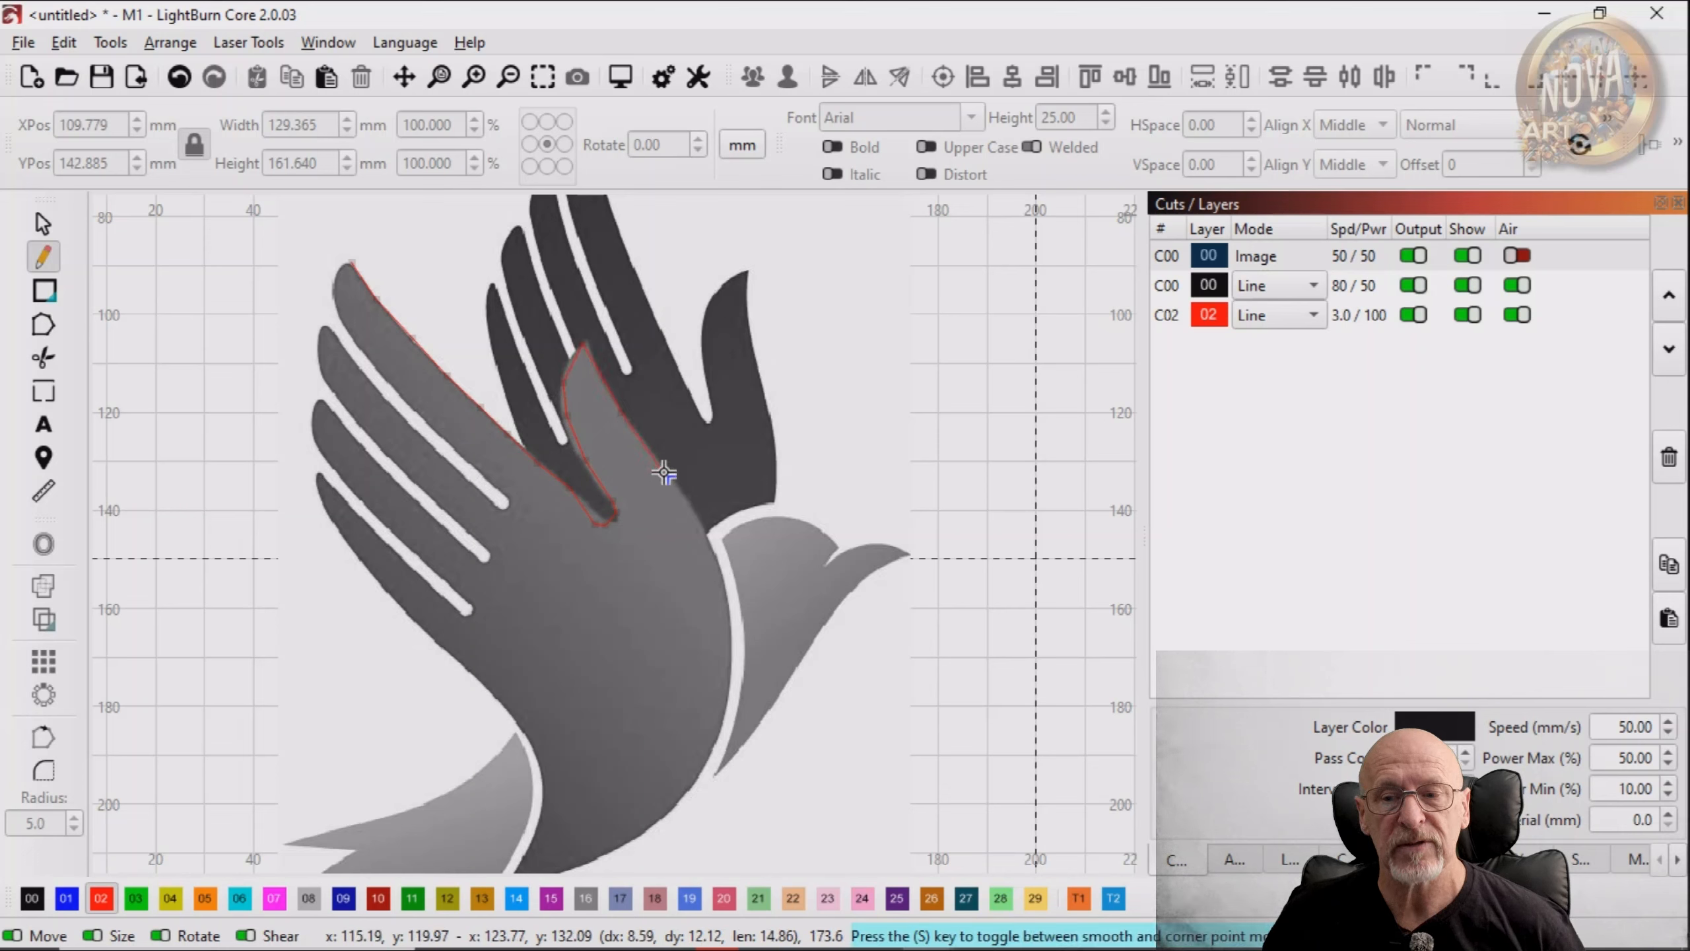
left_click(664, 472)
left_click(697, 518)
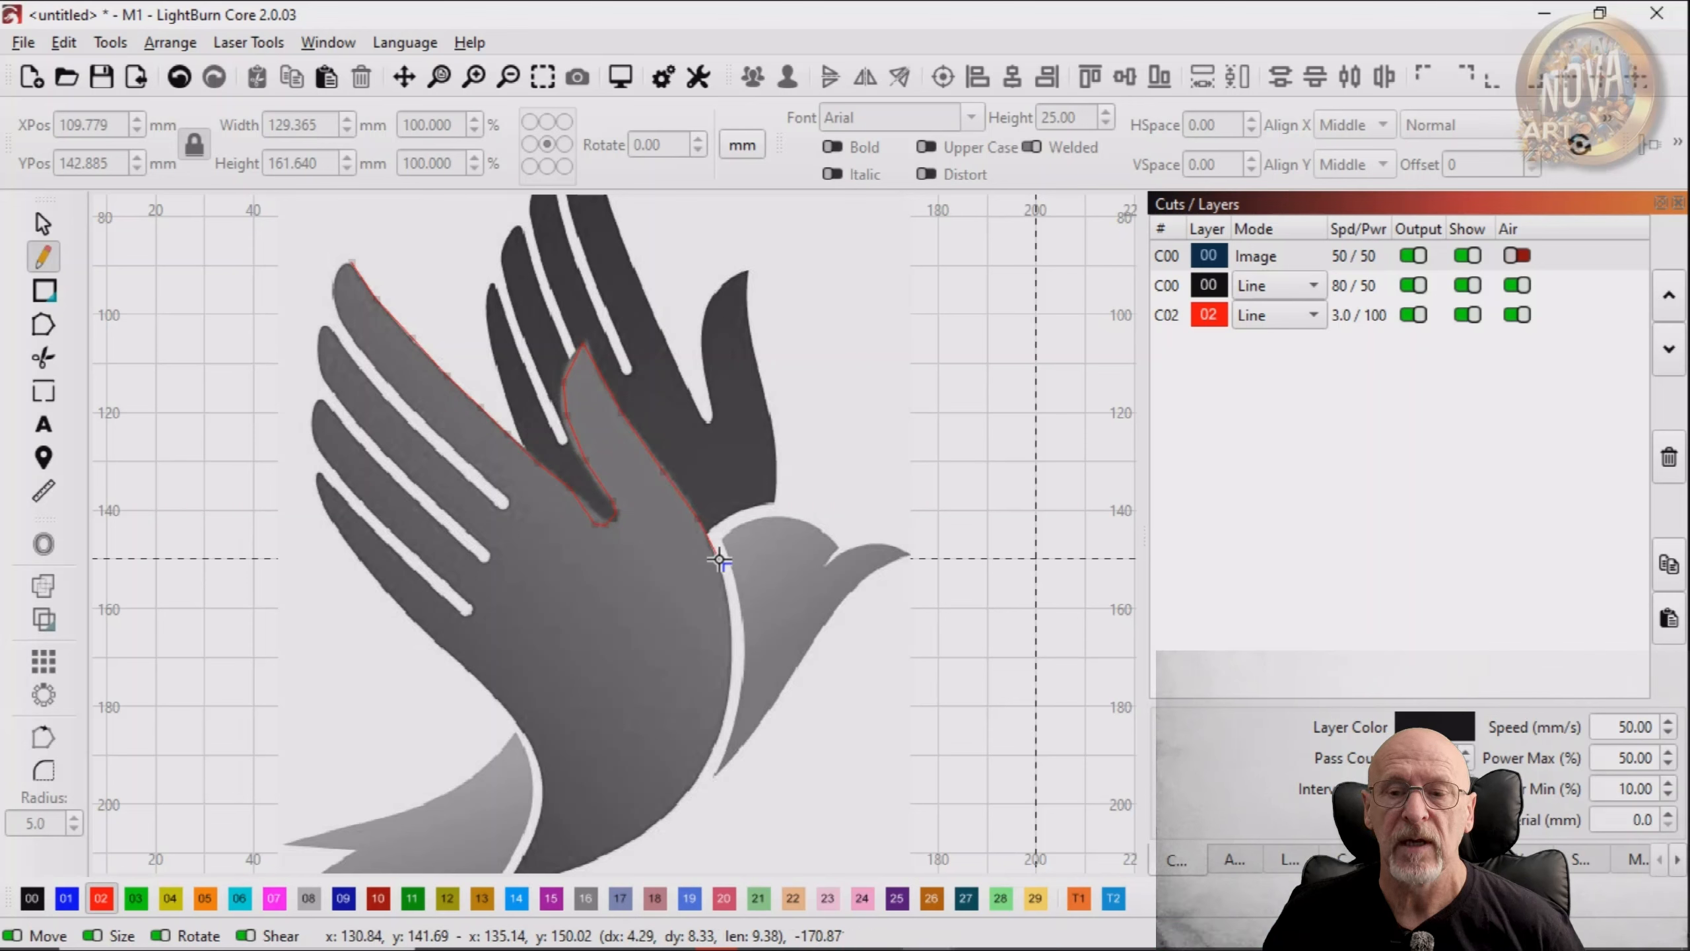
left_click(719, 561)
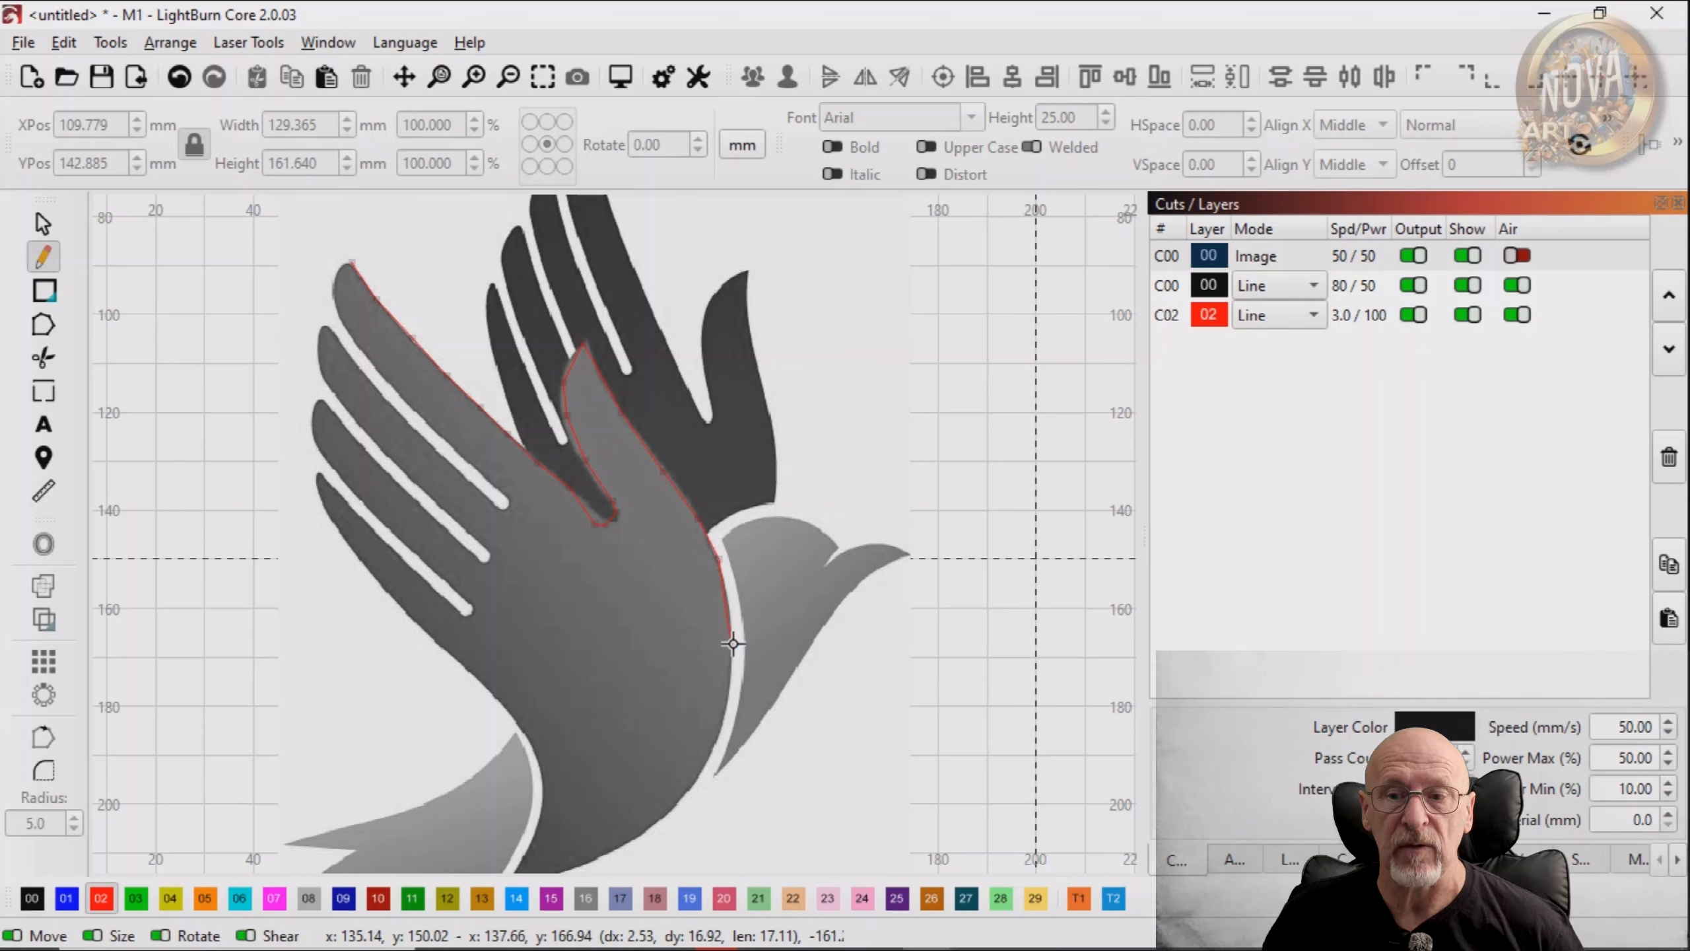
left_click(733, 643)
left_click(725, 717)
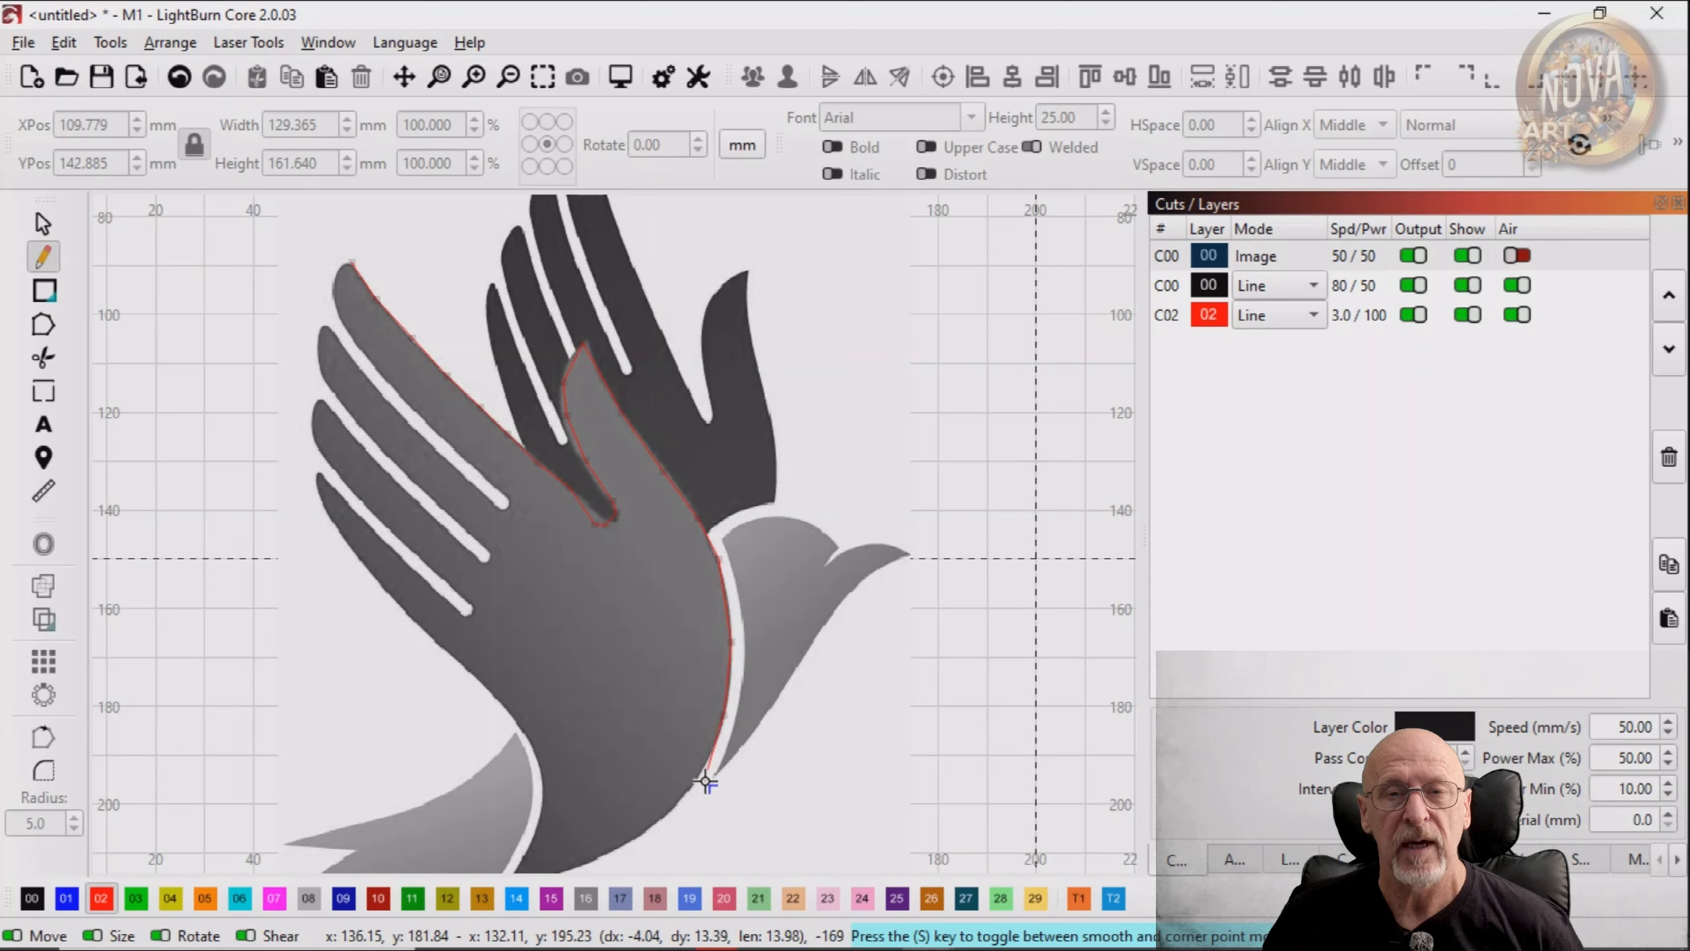
Continue the path along the lower curve of the front hand's body to its pointed corner beside the tail
left_click(698, 776)
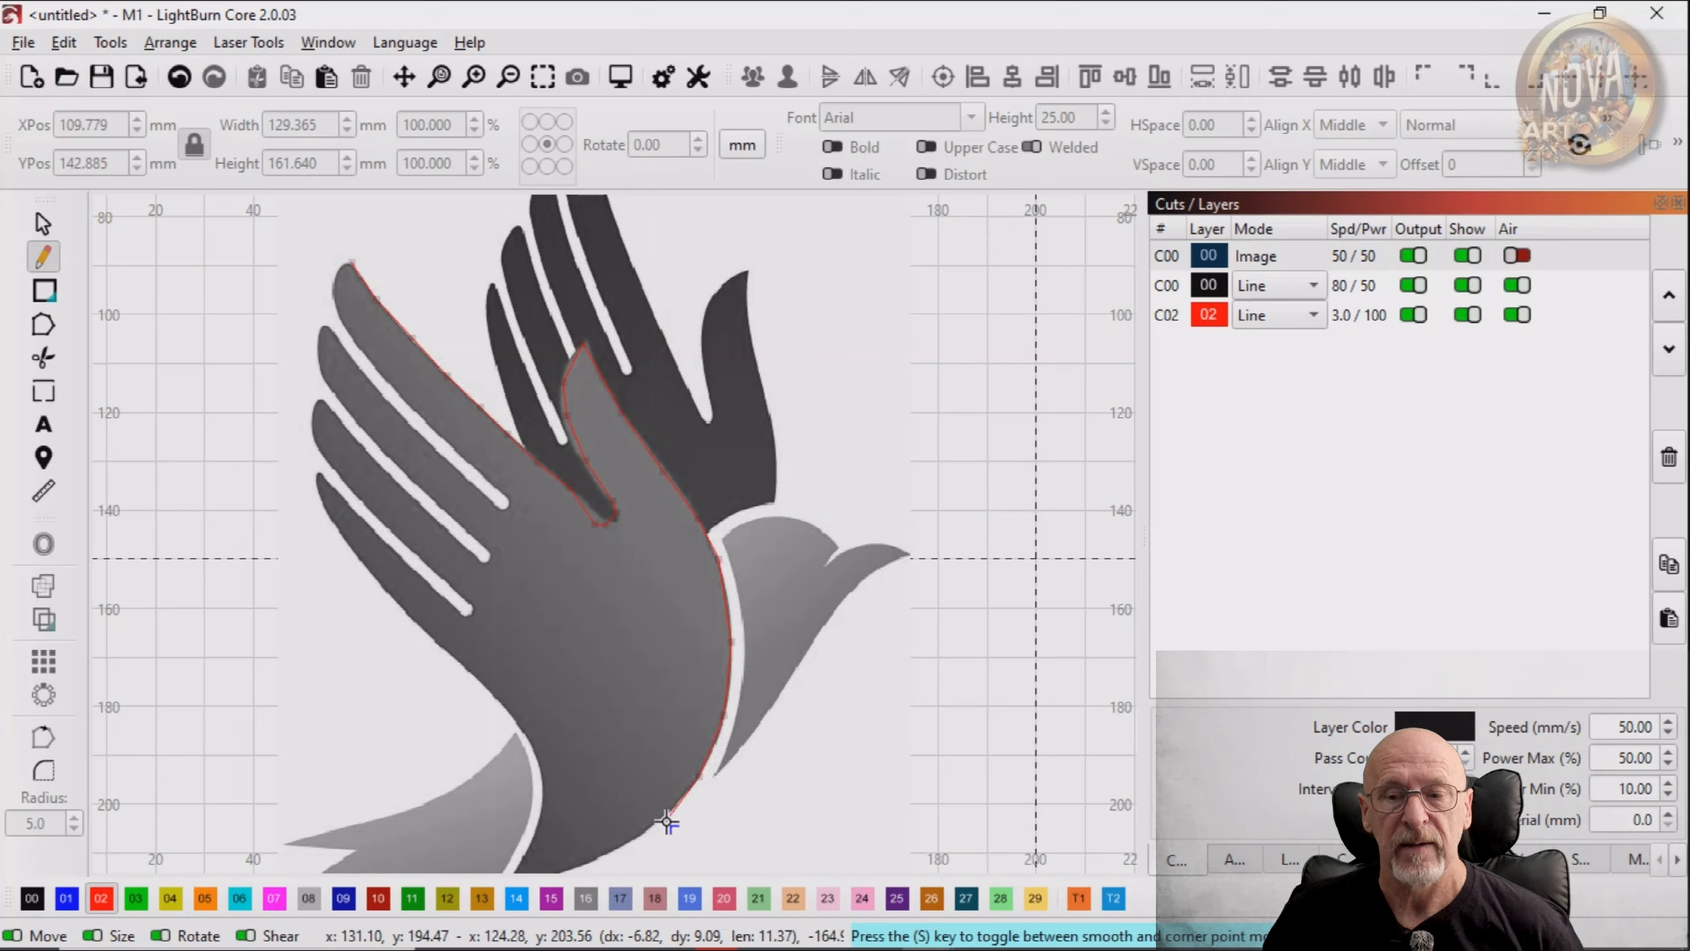
left_click(665, 820)
left_click_drag(654, 826, 688, 561)
scroll(688, 562, "up", 1)
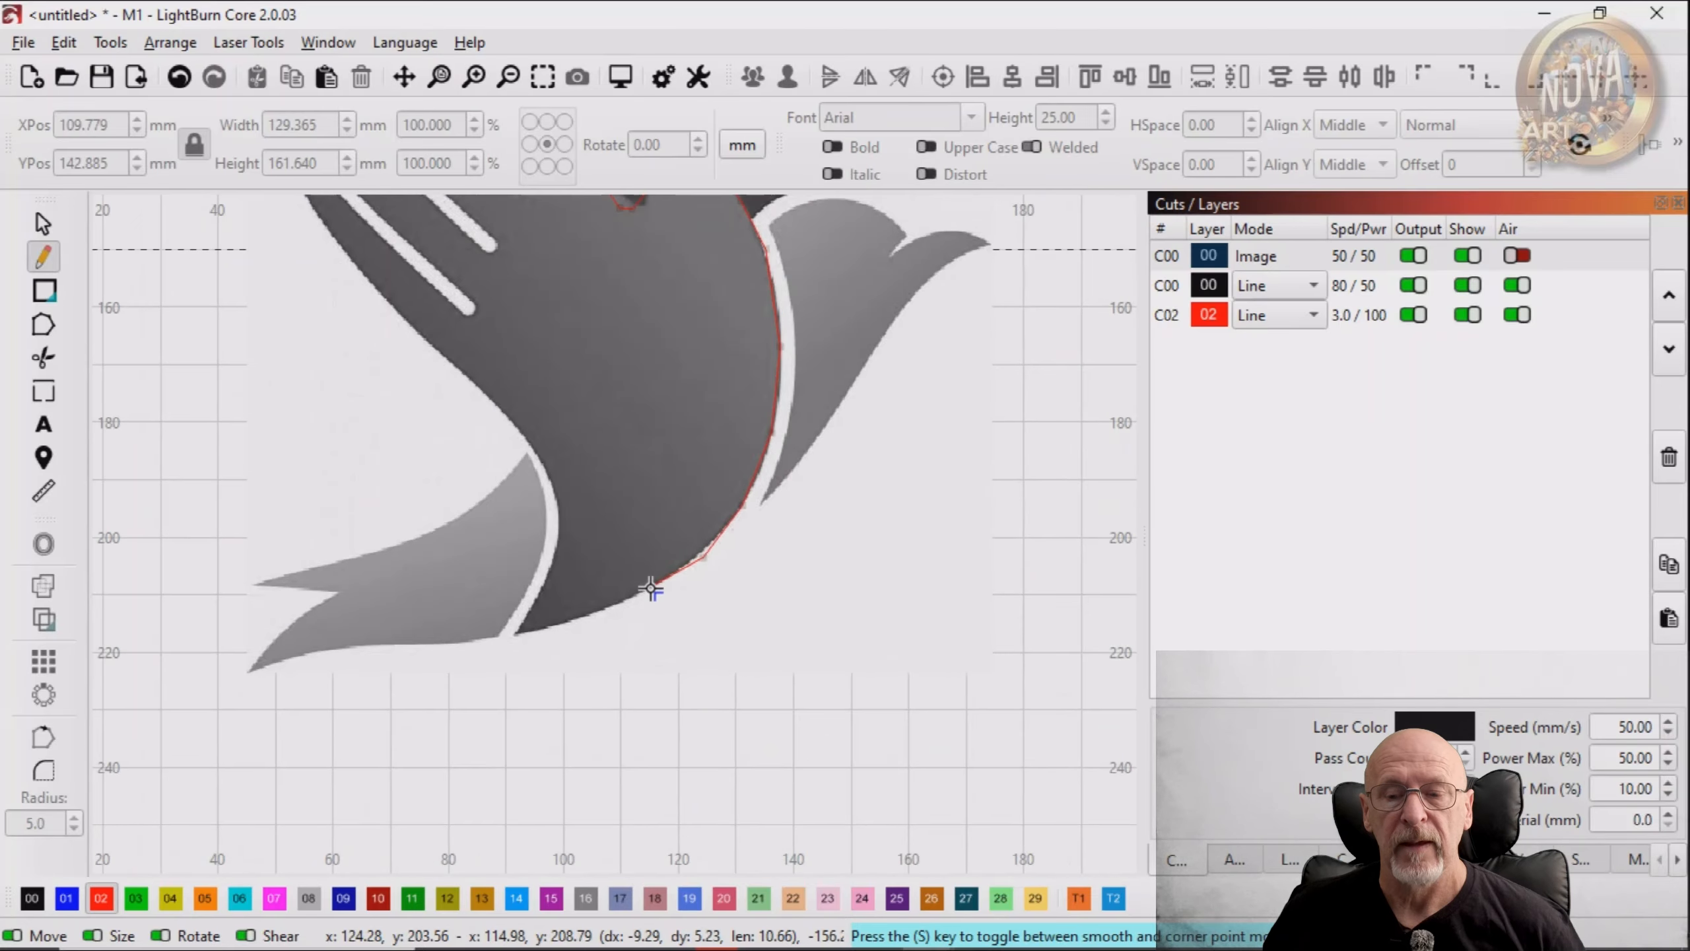
left_click(649, 587)
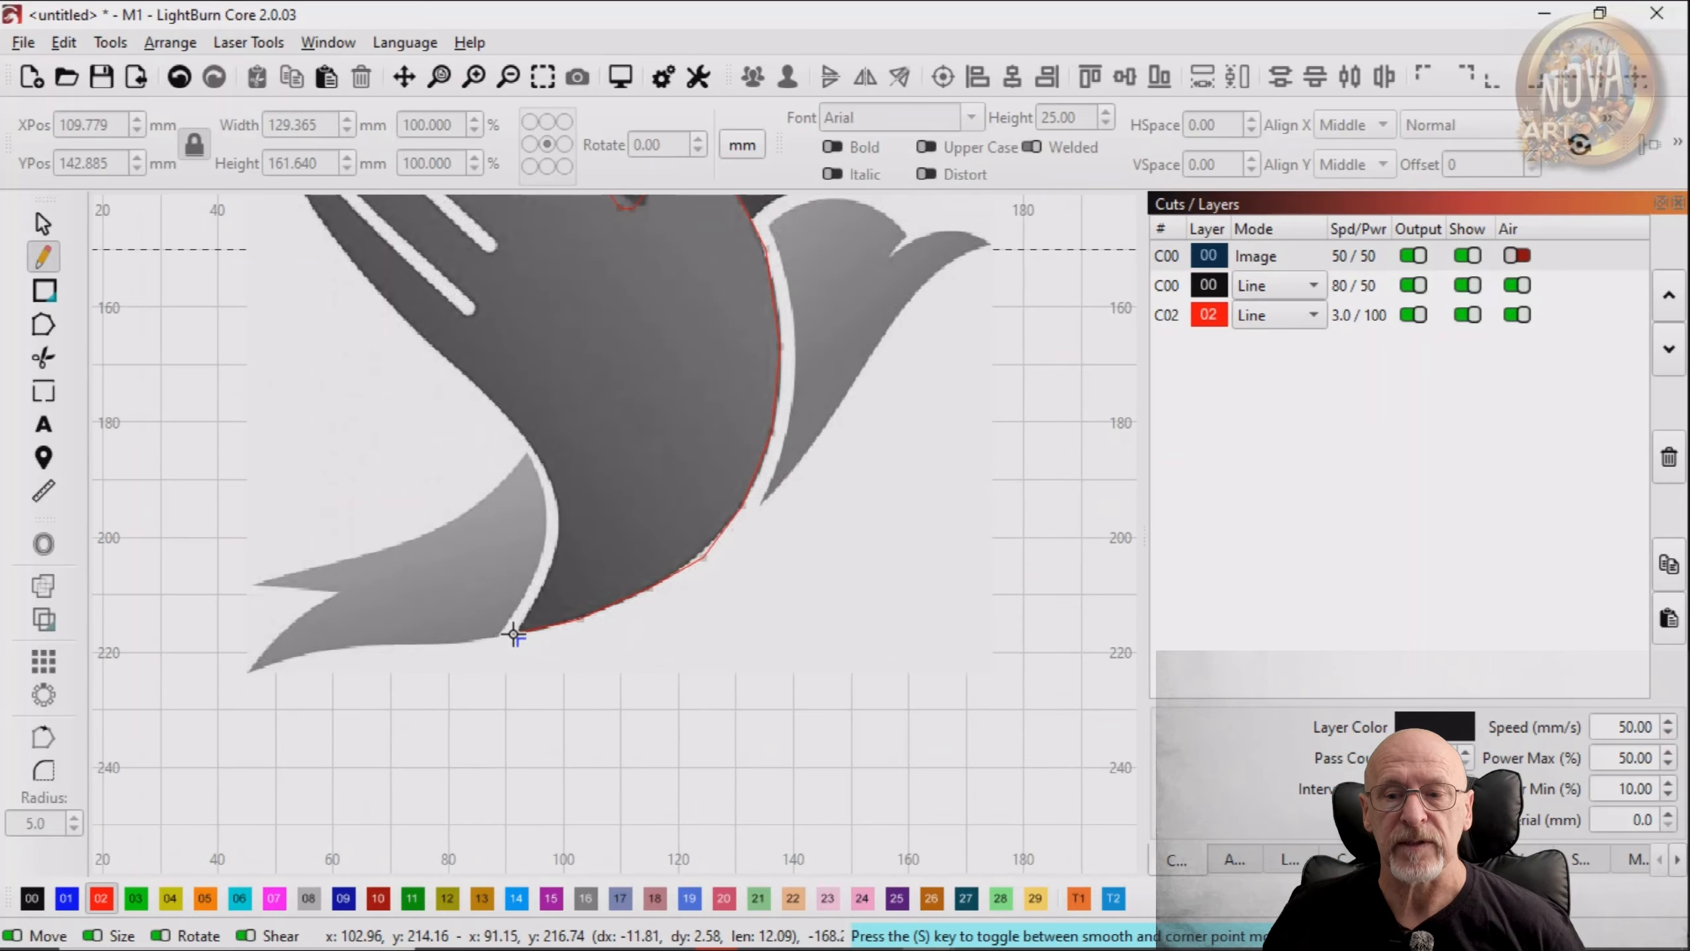
left_click(511, 634)
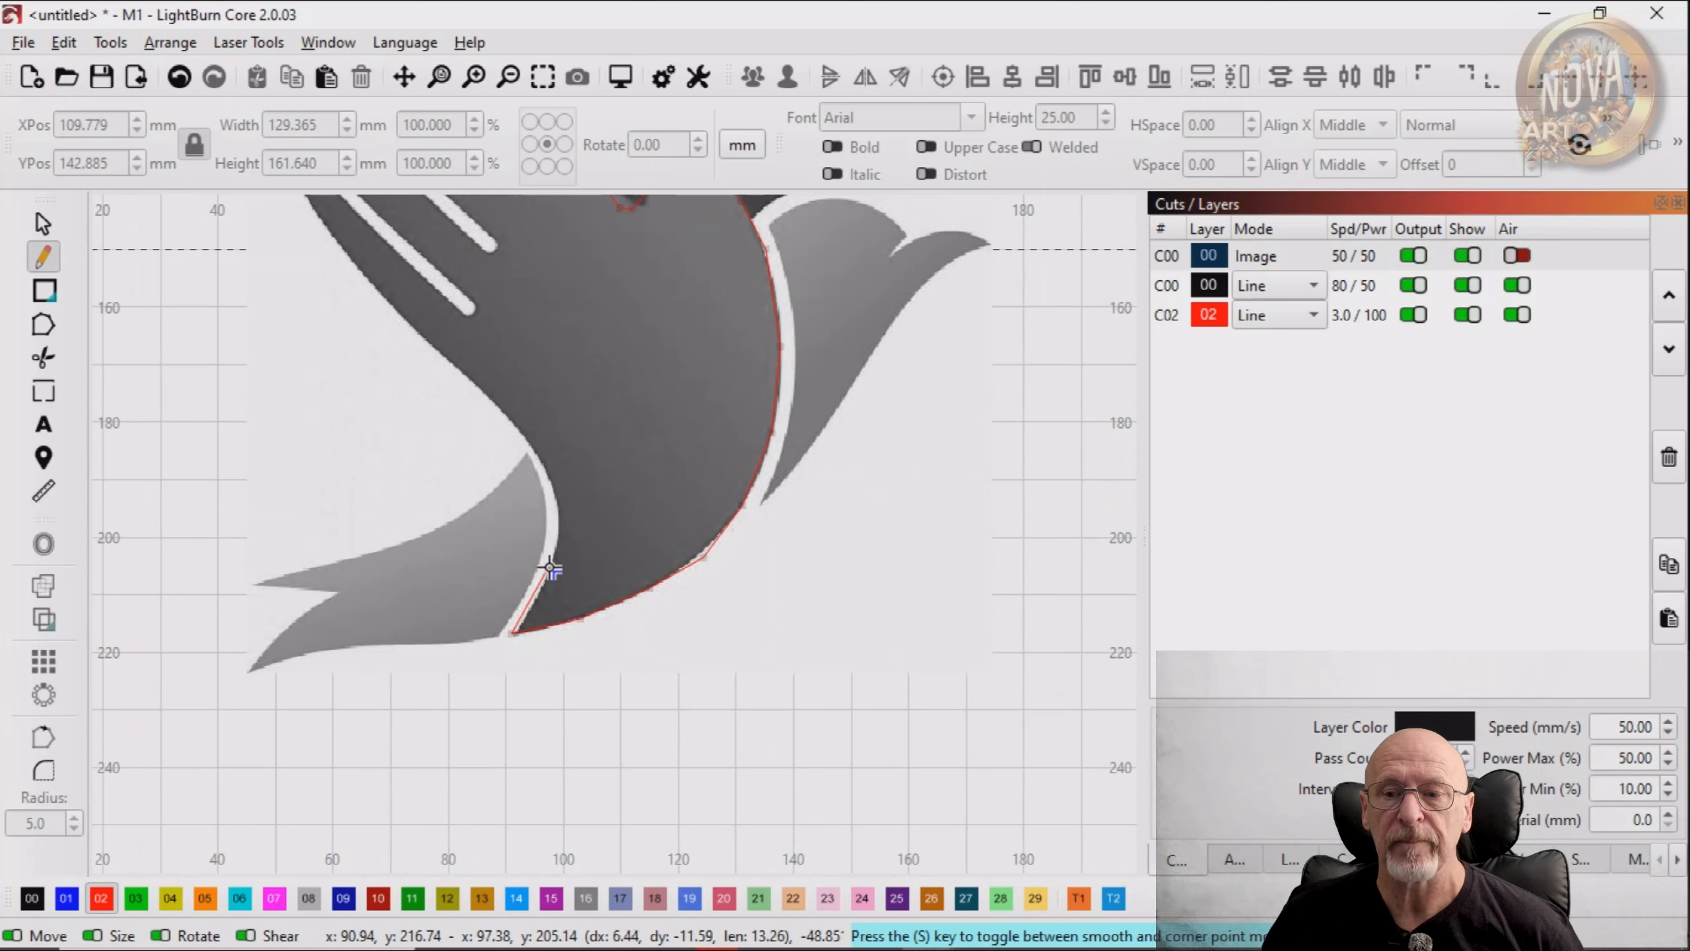
Continue the path up the body edge along the tail gap and onto the outer edge of the wrist
left_click(556, 494)
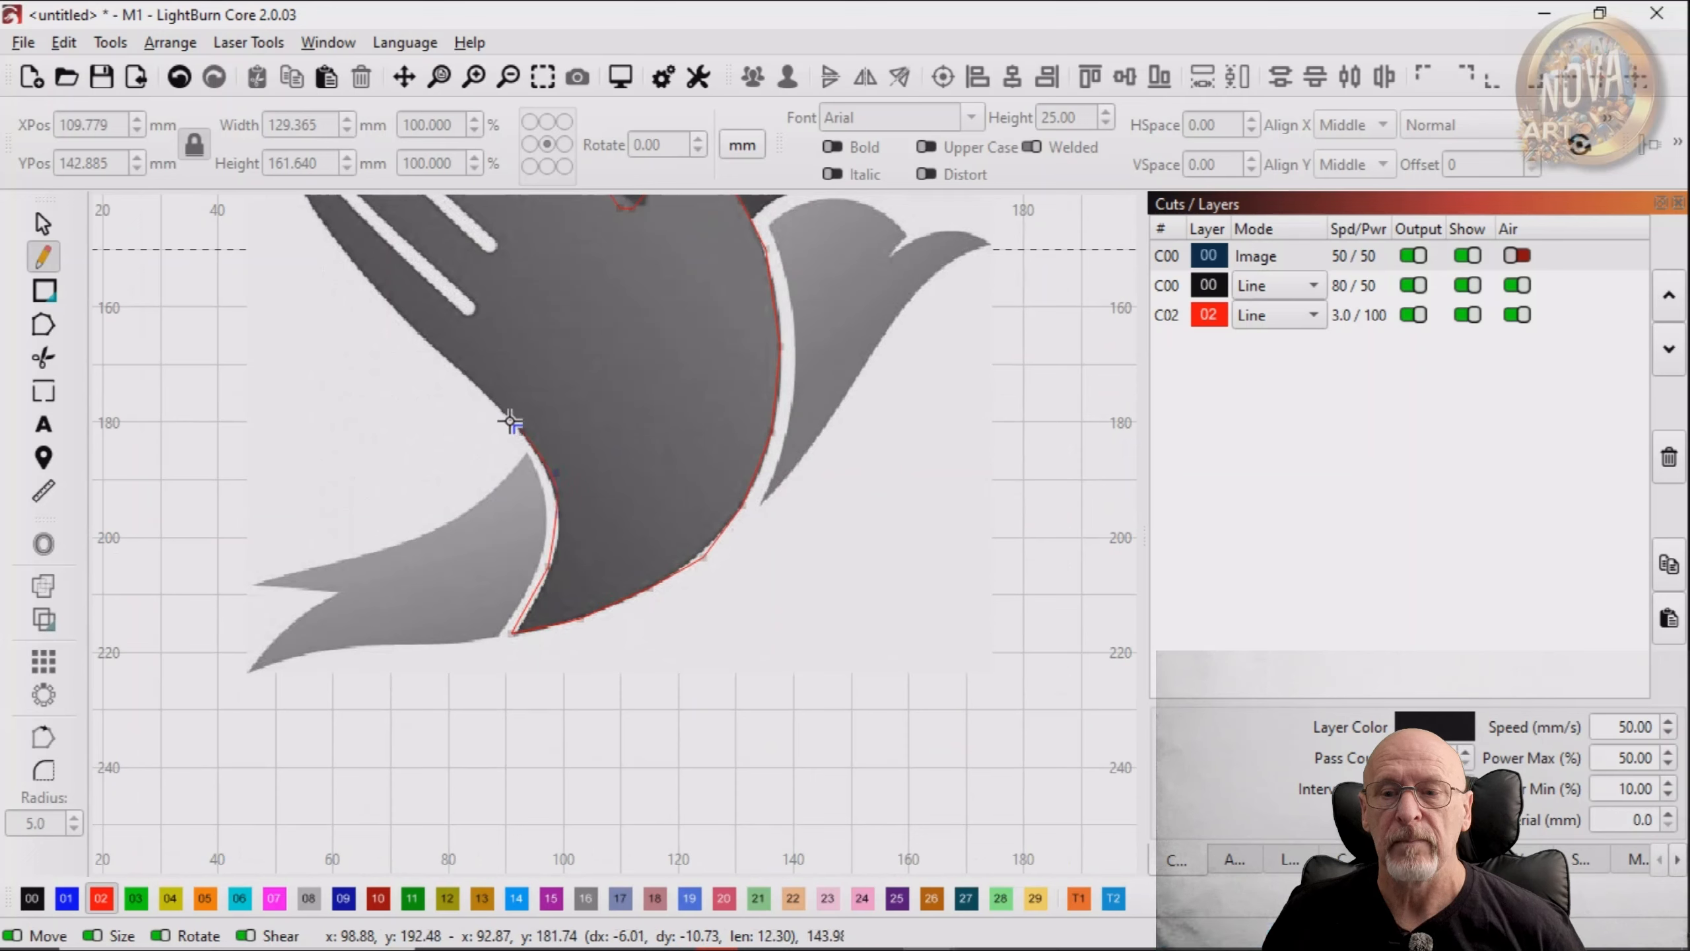
left_click(516, 414)
left_click(467, 376)
Continue the path along the outer edge of the front hand's lowest finger up to its tip
left_click_drag(500, 427, 702, 660)
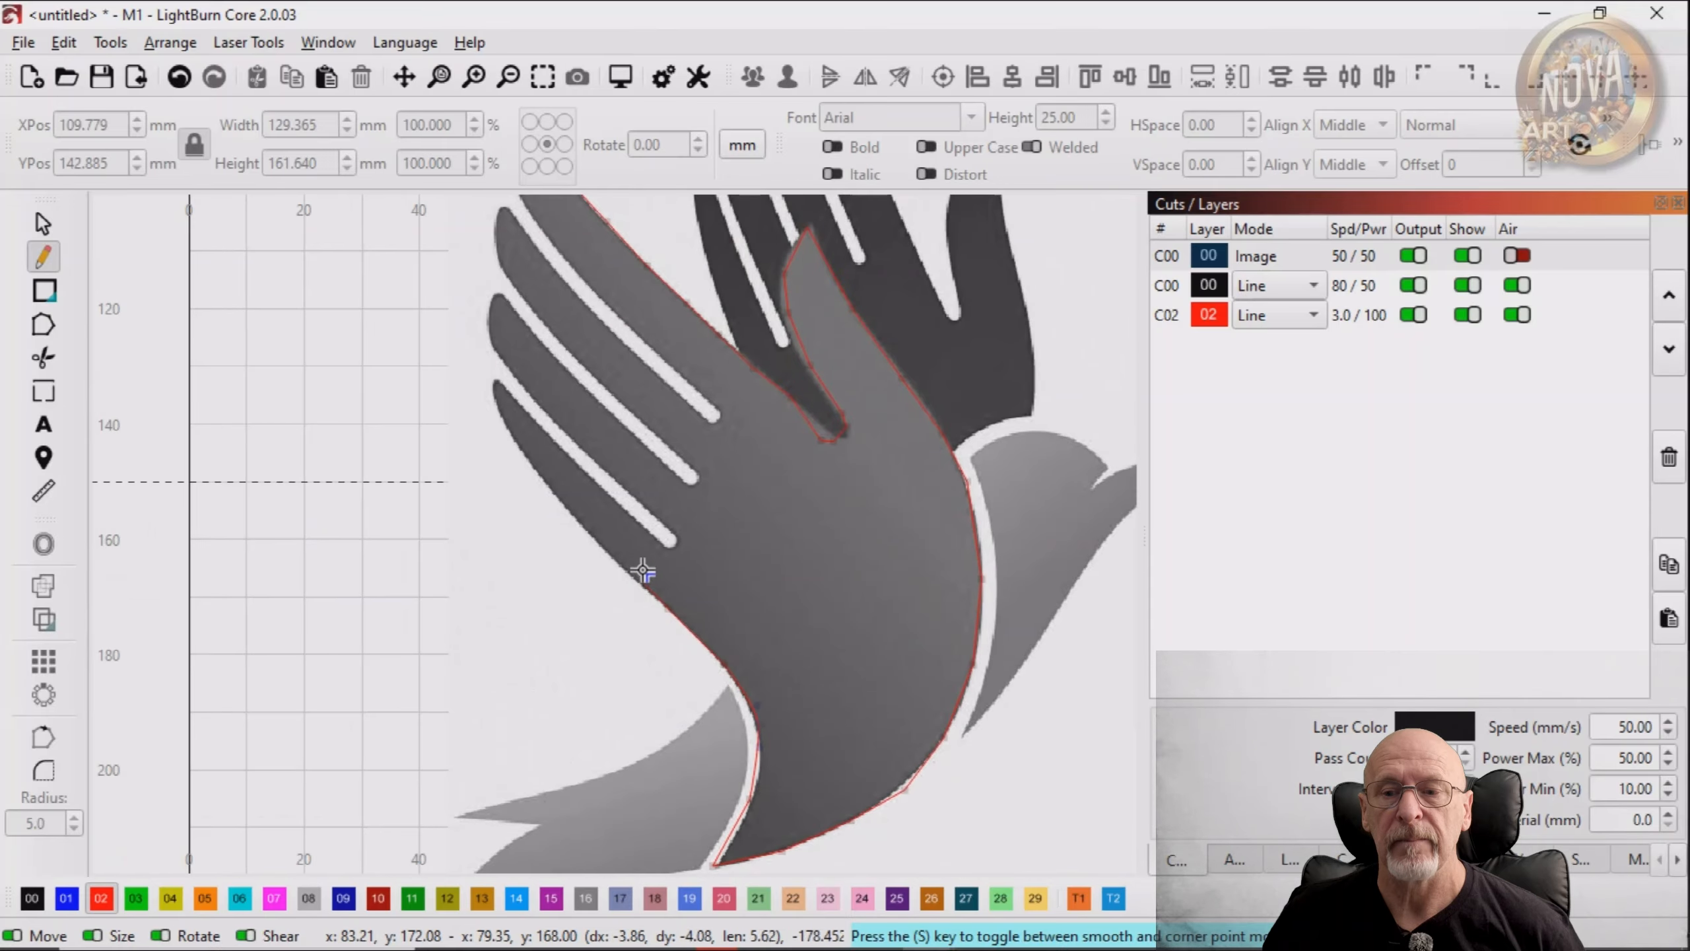
left_click(605, 545)
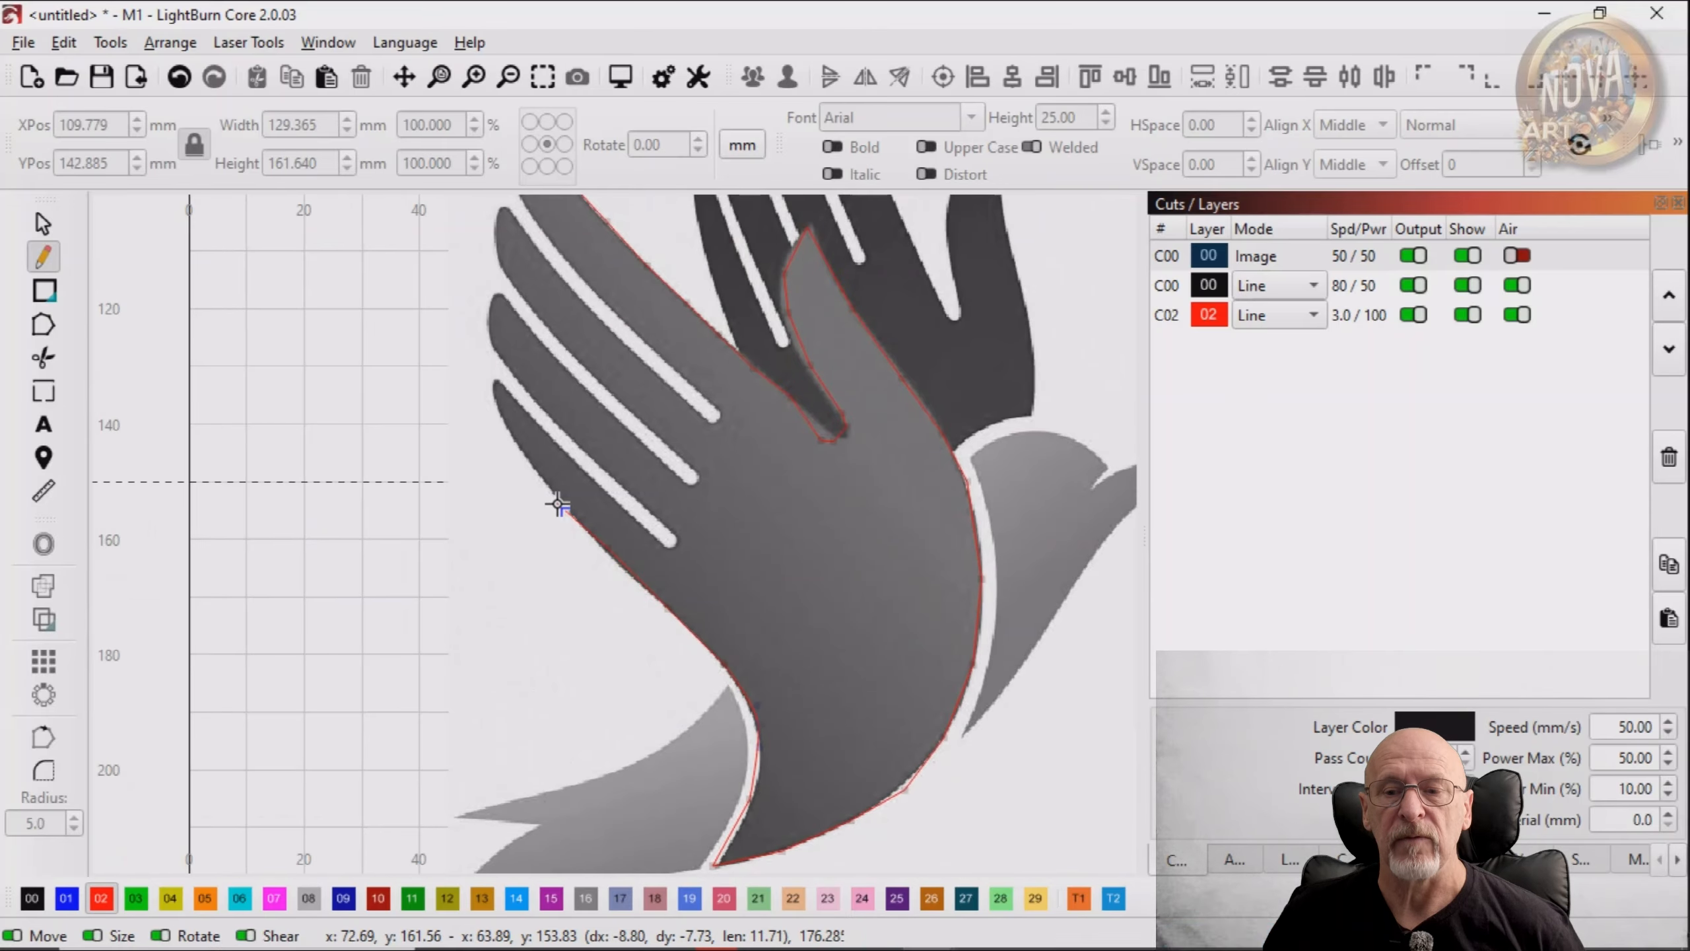
left_click(556, 497)
left_click(523, 460)
left_click(496, 413)
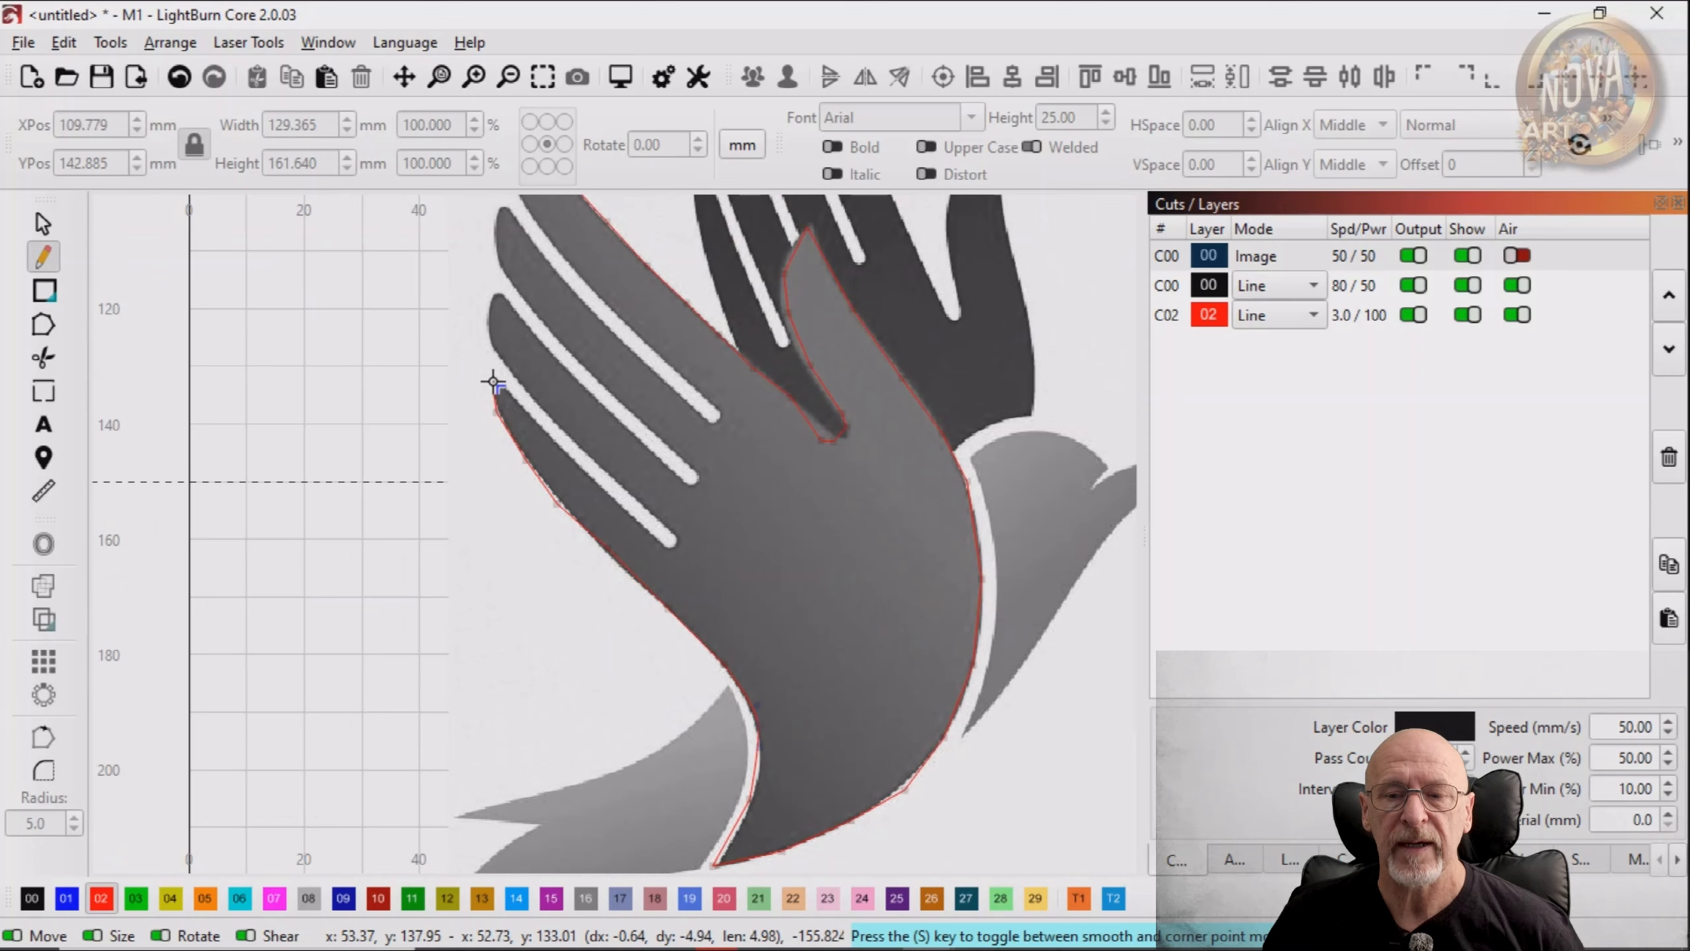
left_click(491, 378)
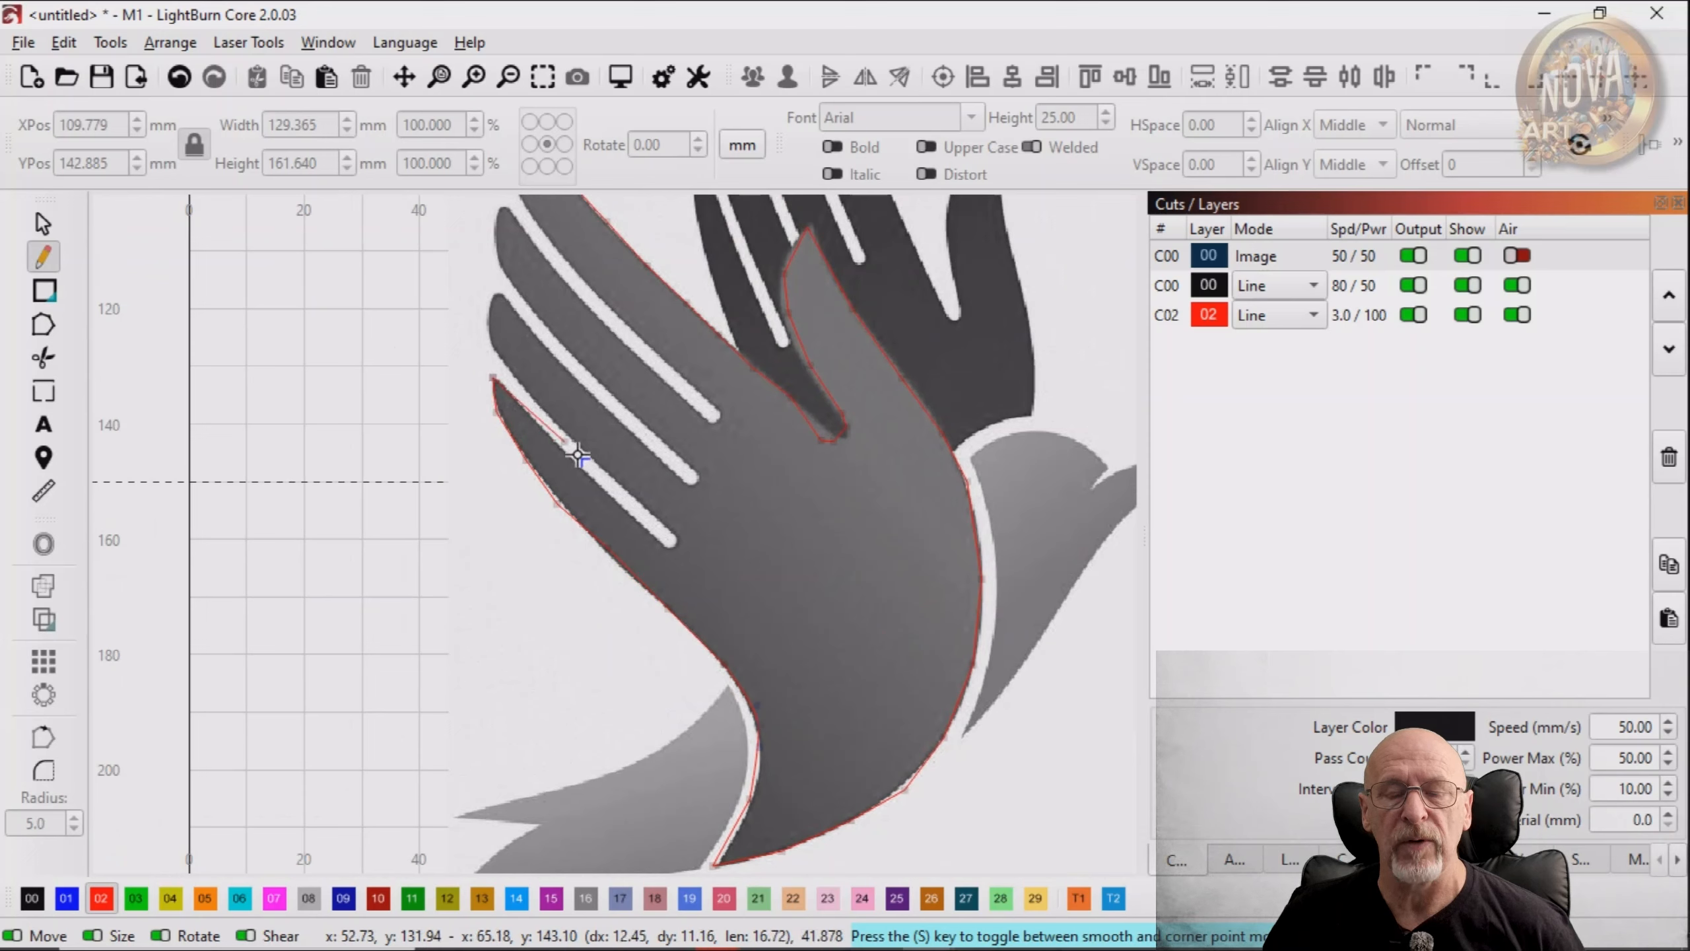
Continue the path around the gap above the front hand's lowest finger and out to the tip of the second-lowest finger
left_click(653, 533)
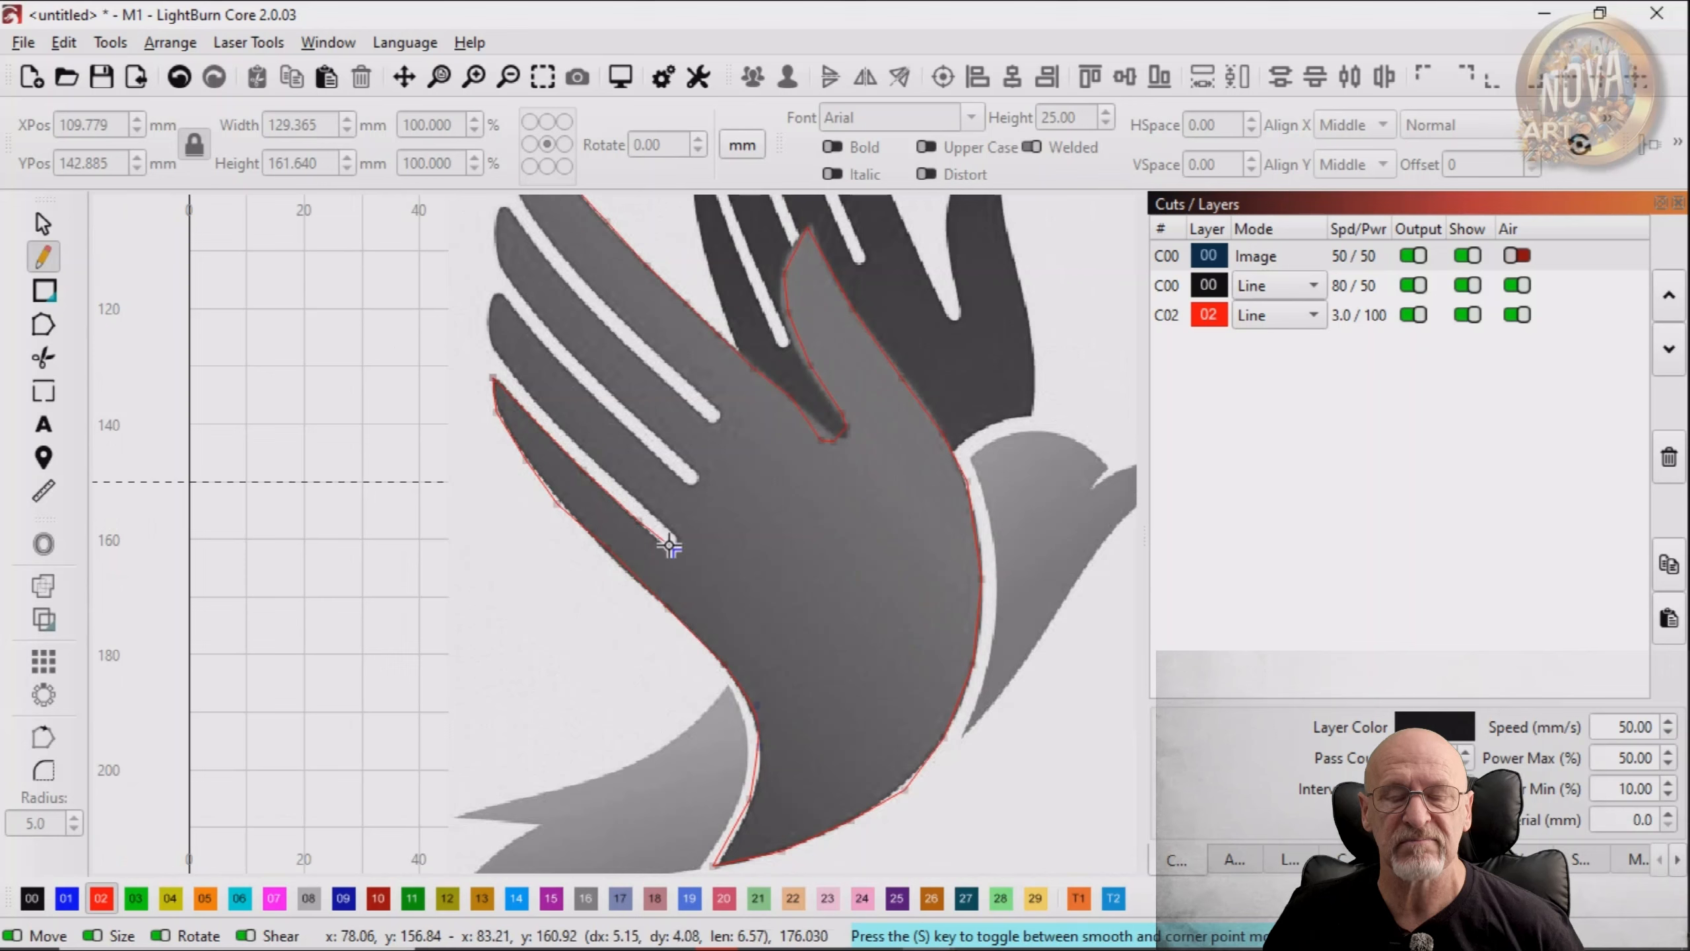
left_click(679, 547)
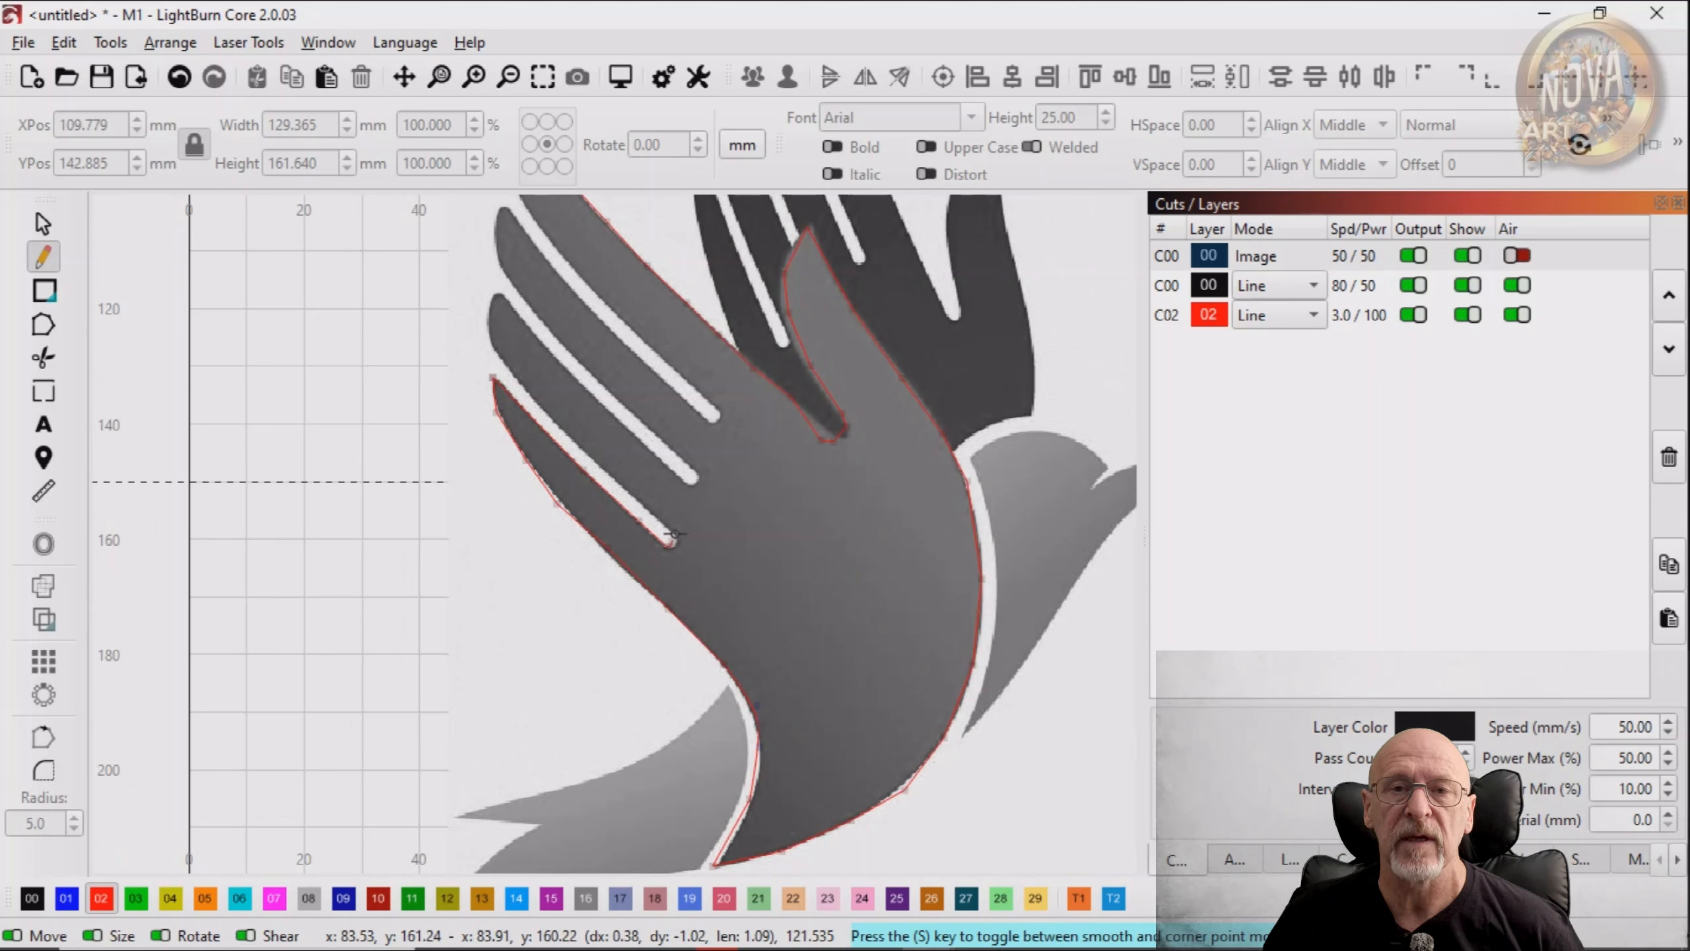
left_click(552, 420)
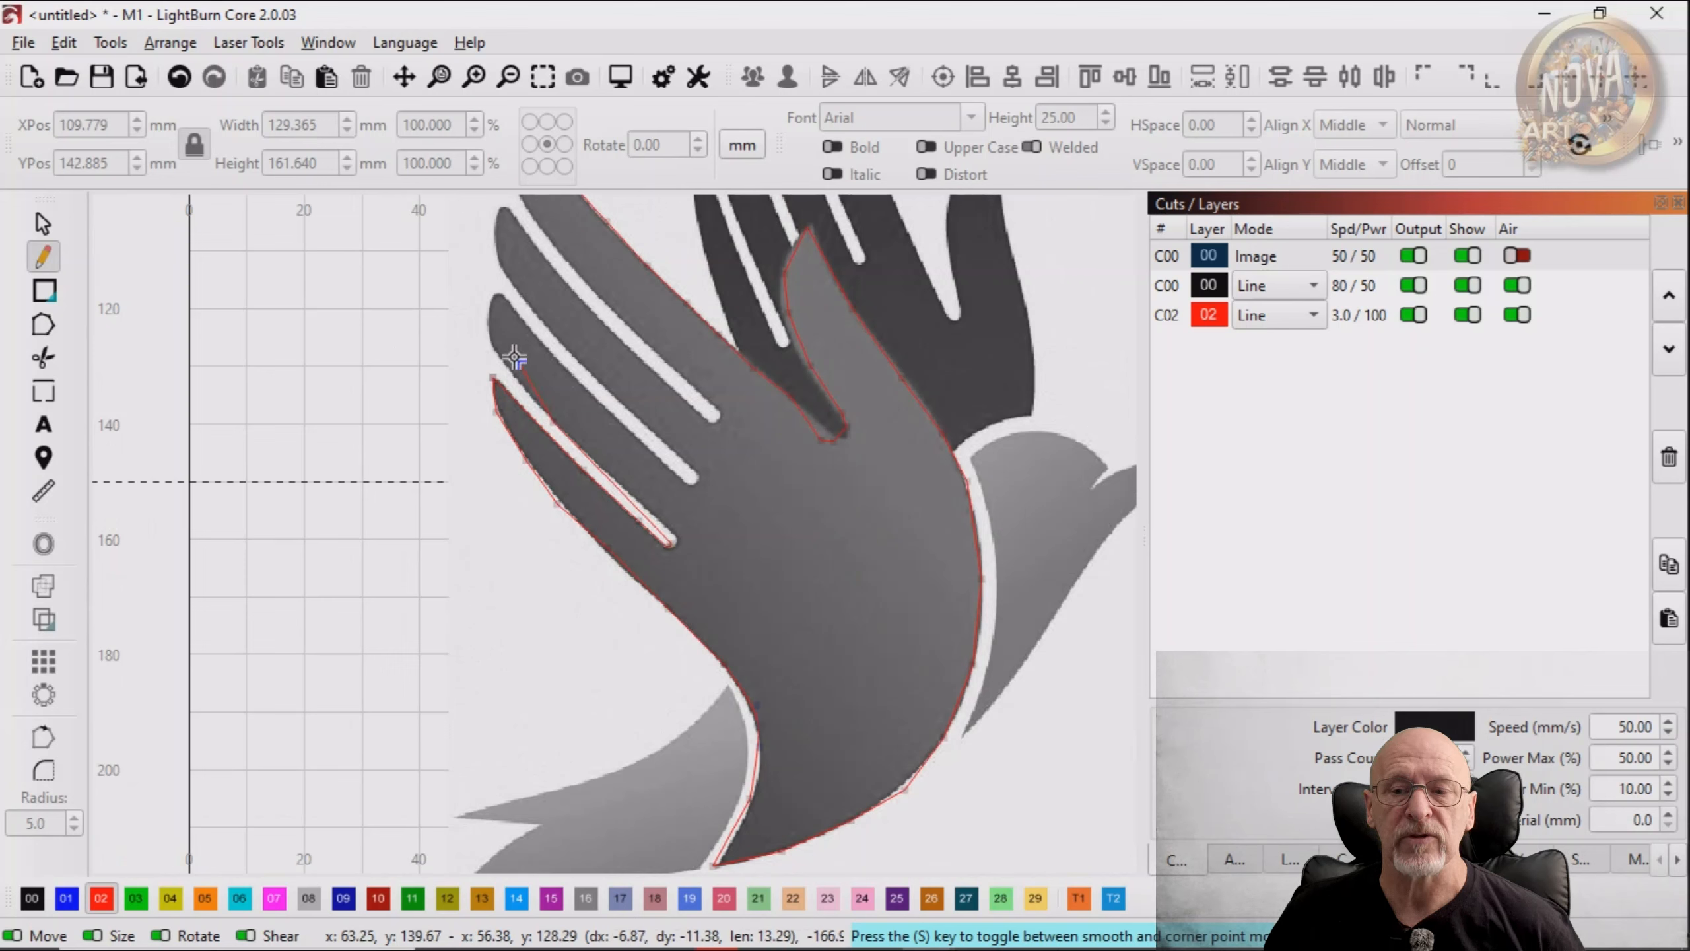
left_click(485, 313)
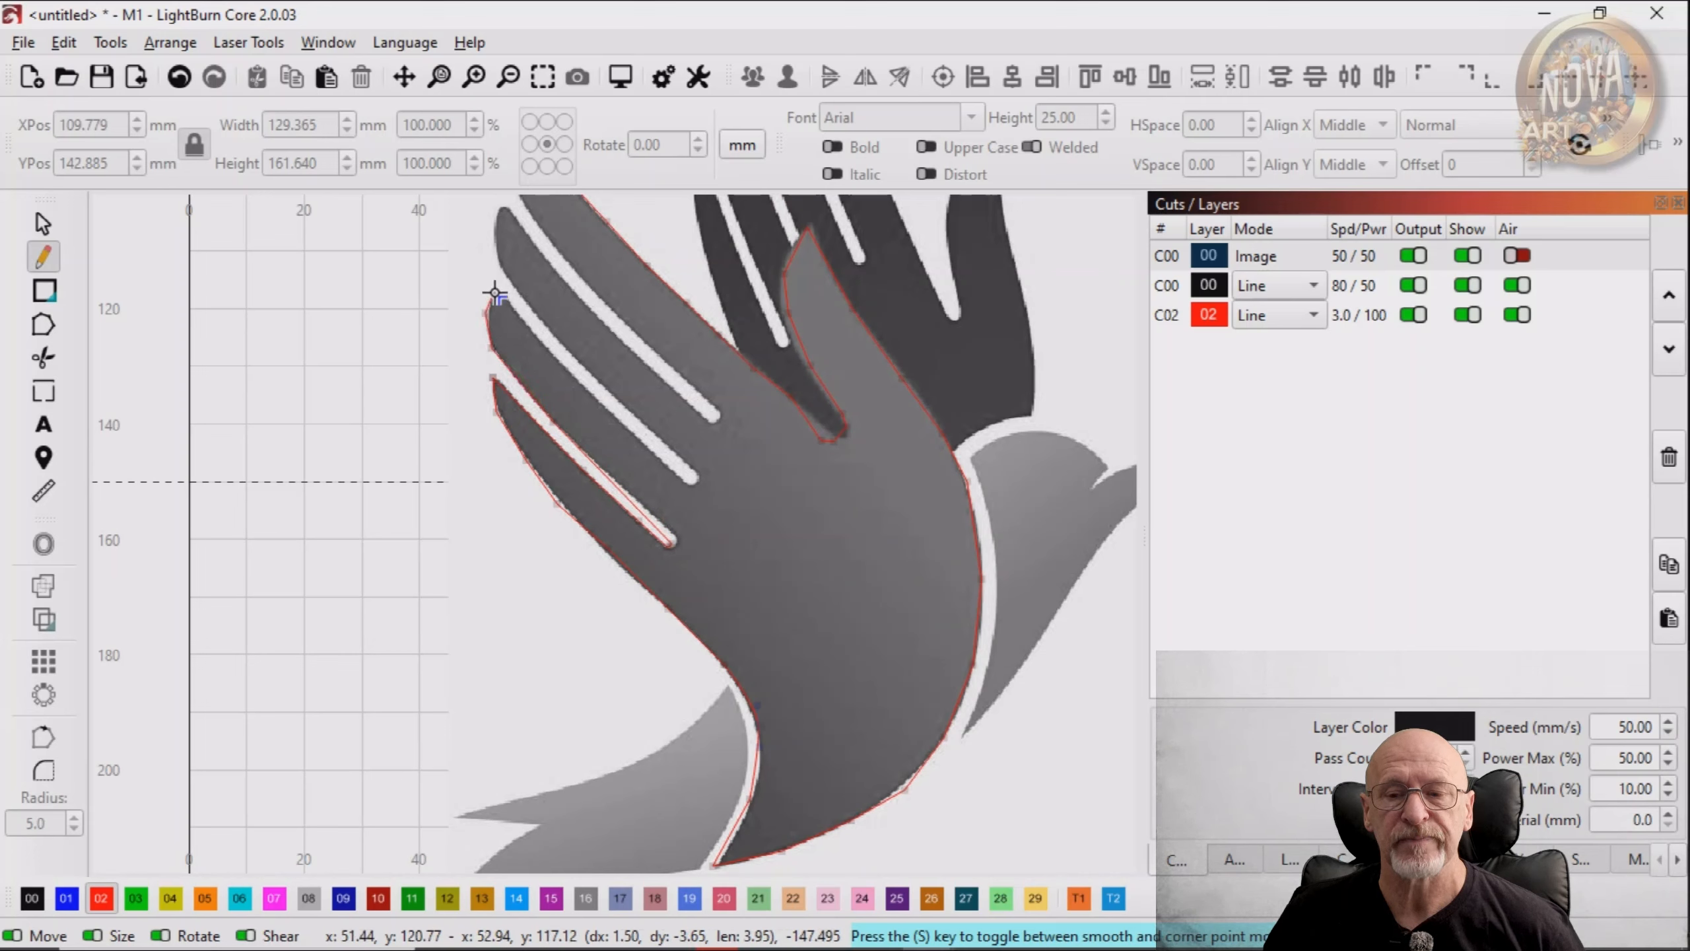
left_click(502, 284)
Continue the path down the second-lowest finger's upper edge, around the gap's end, and back up the gap's other side
left_click(545, 352)
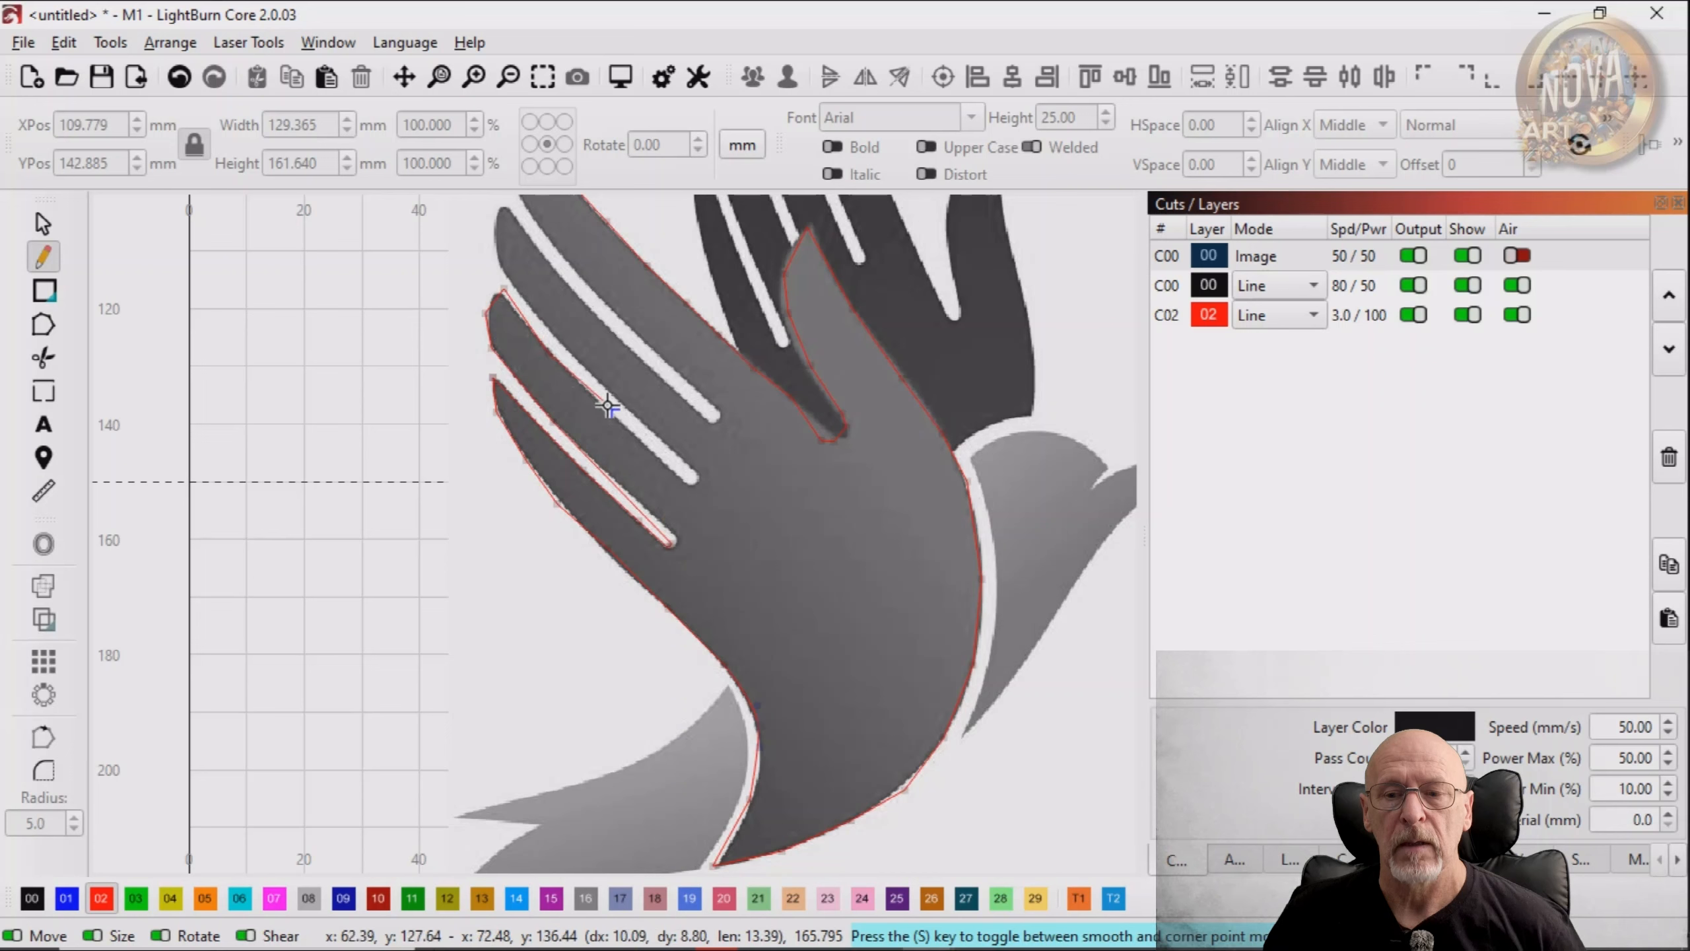
left_click(611, 410)
left_click(672, 462)
left_click(699, 485)
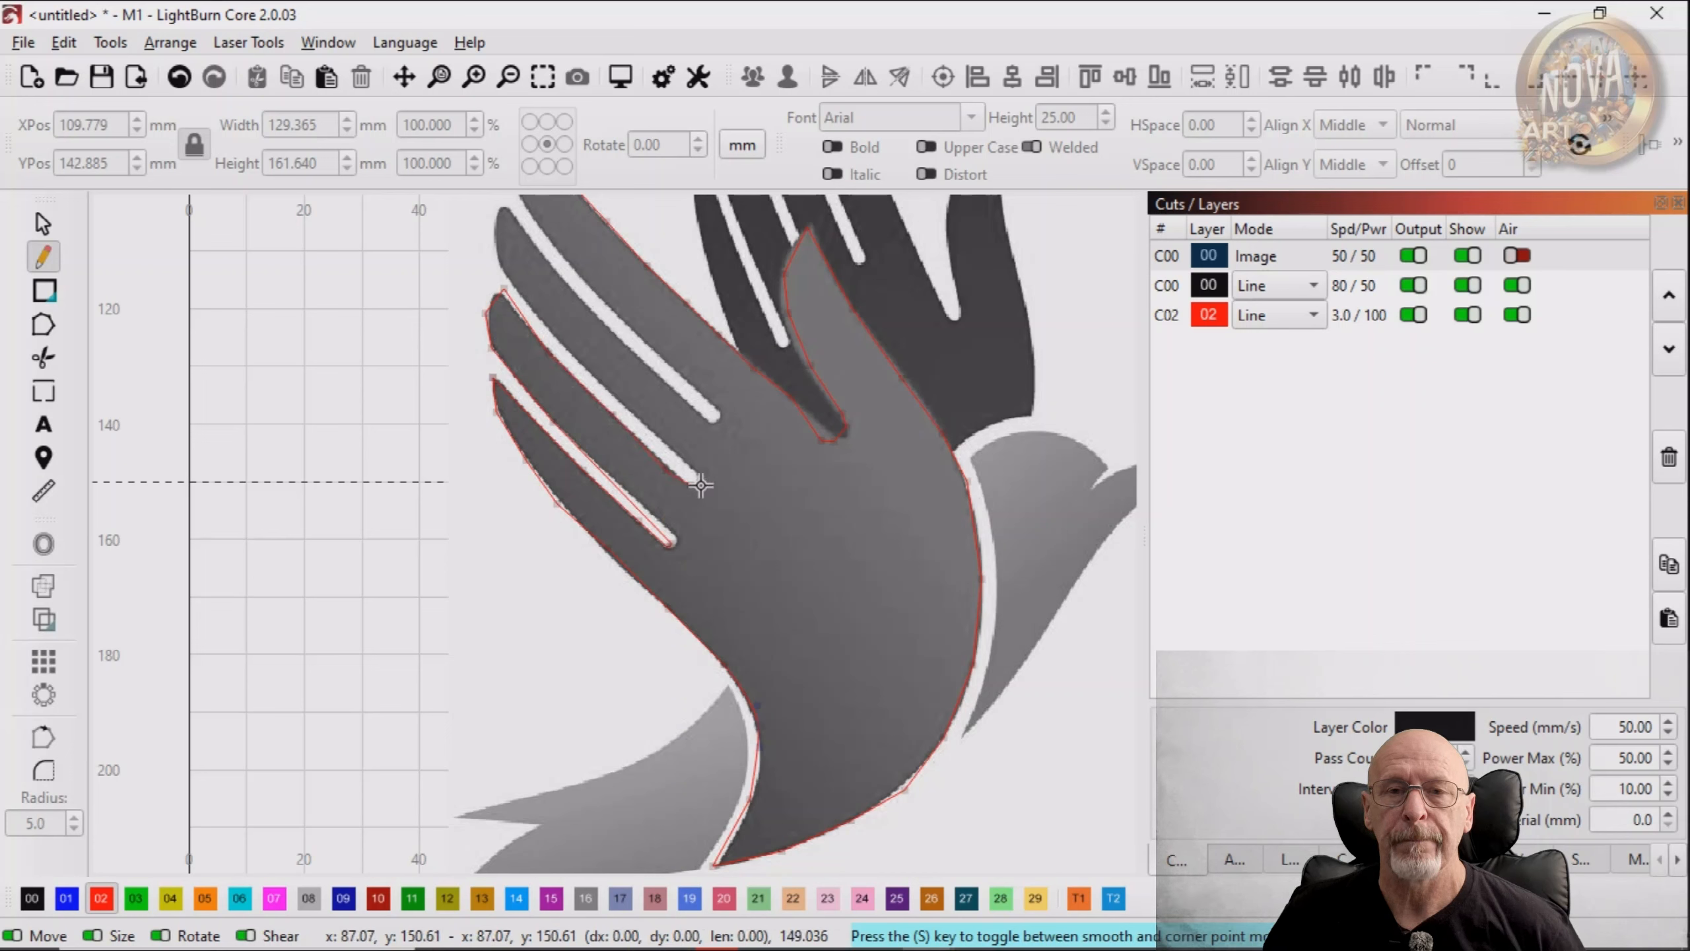
left_click(692, 474)
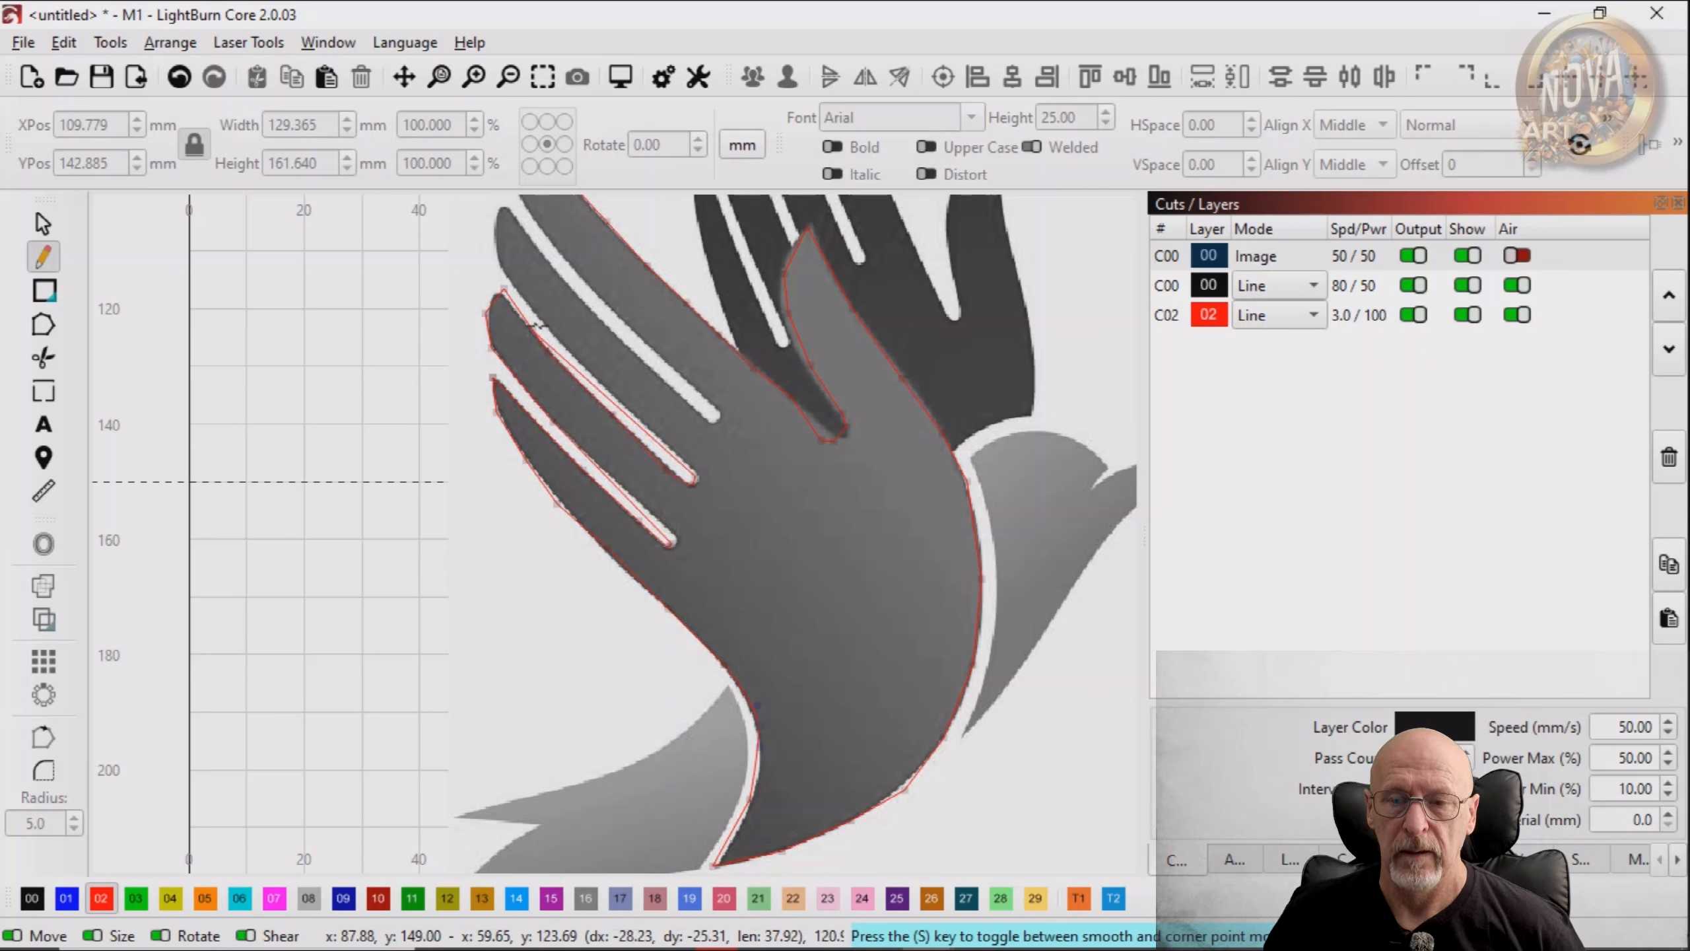
left_click(553, 333)
left_click(504, 290)
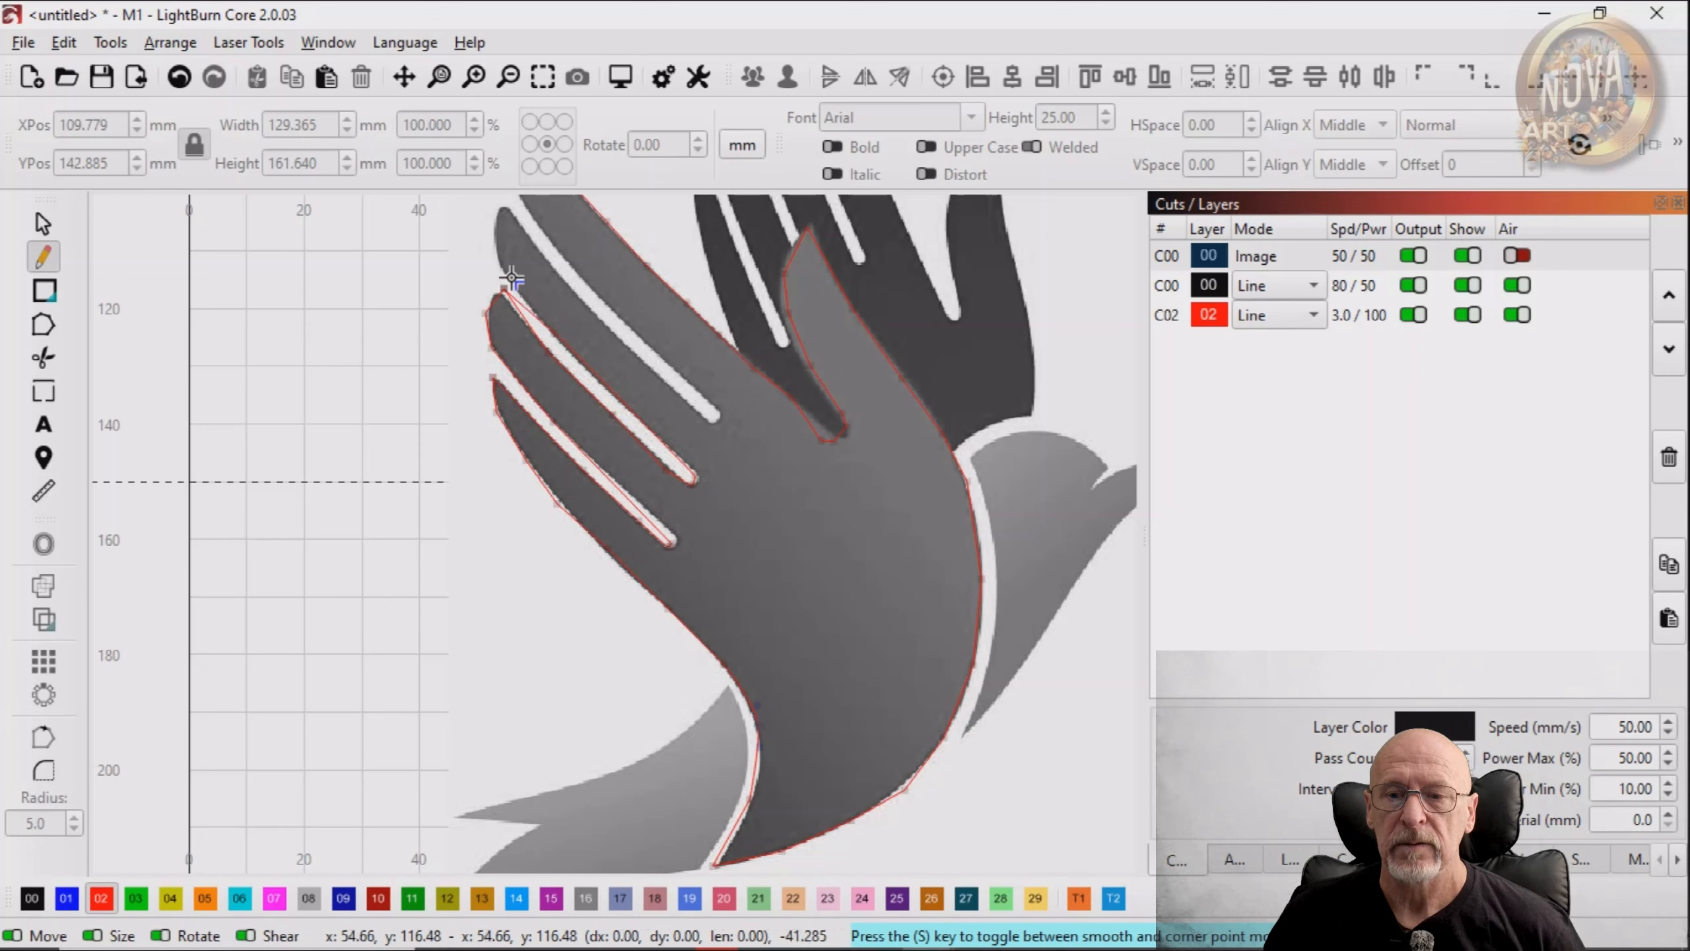
Continue the path around the tip of the front hand's second-highest finger and down its upper edge to the gap's end
left_click(497, 240)
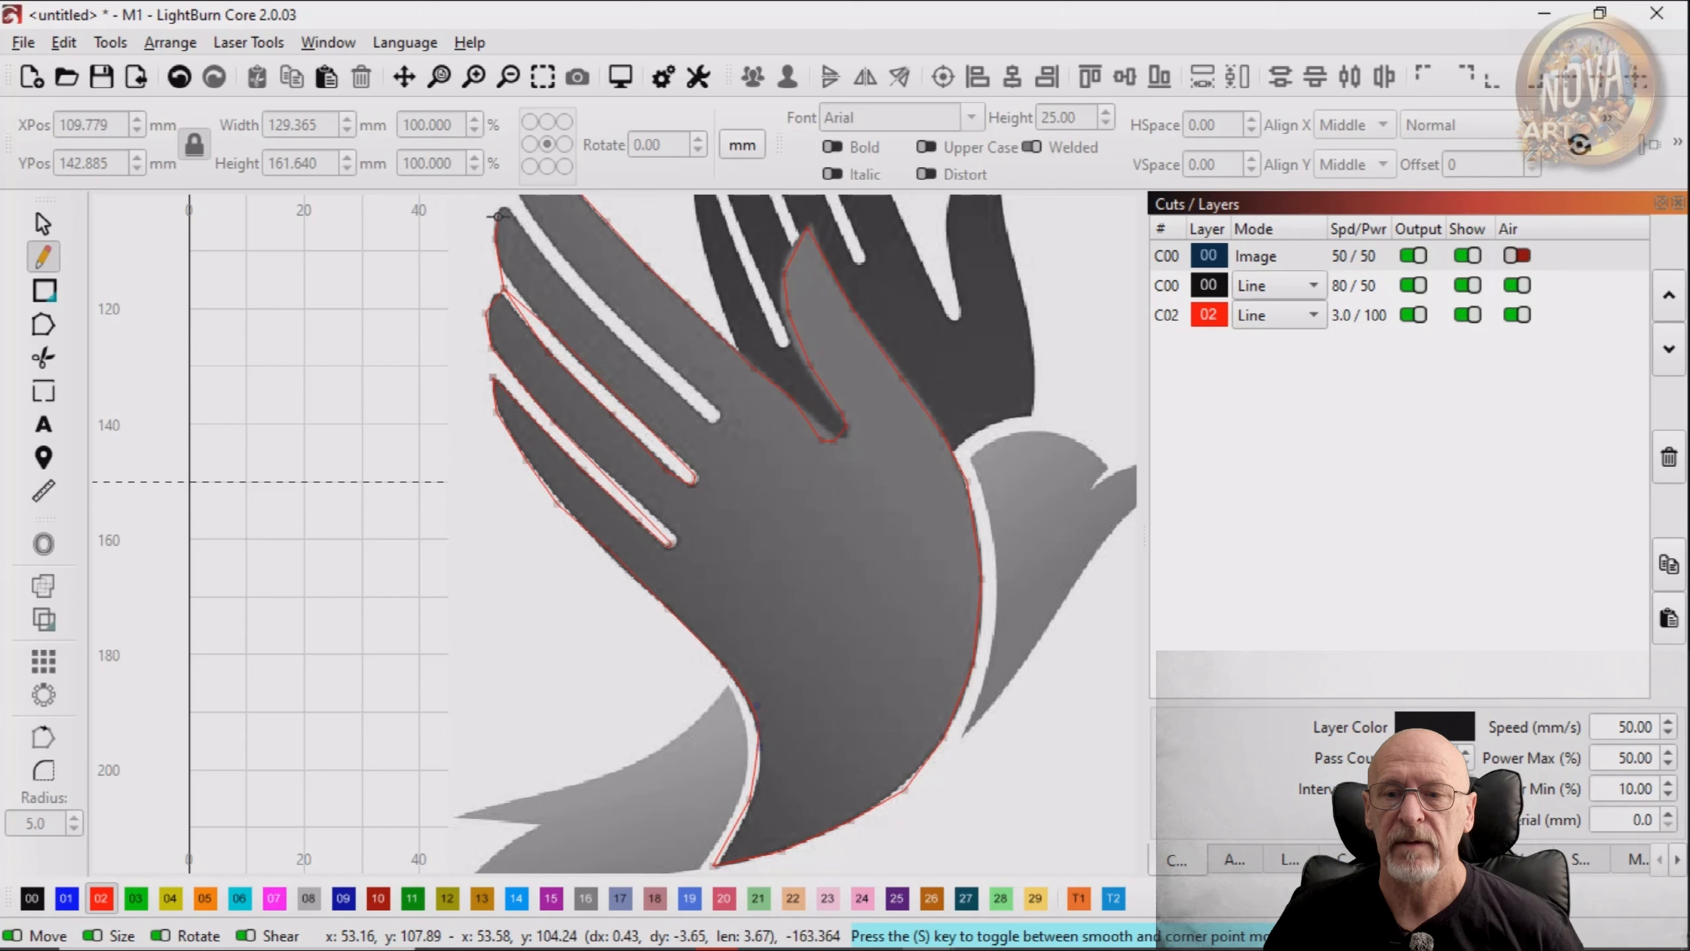
left_click(511, 211)
left_click(544, 260)
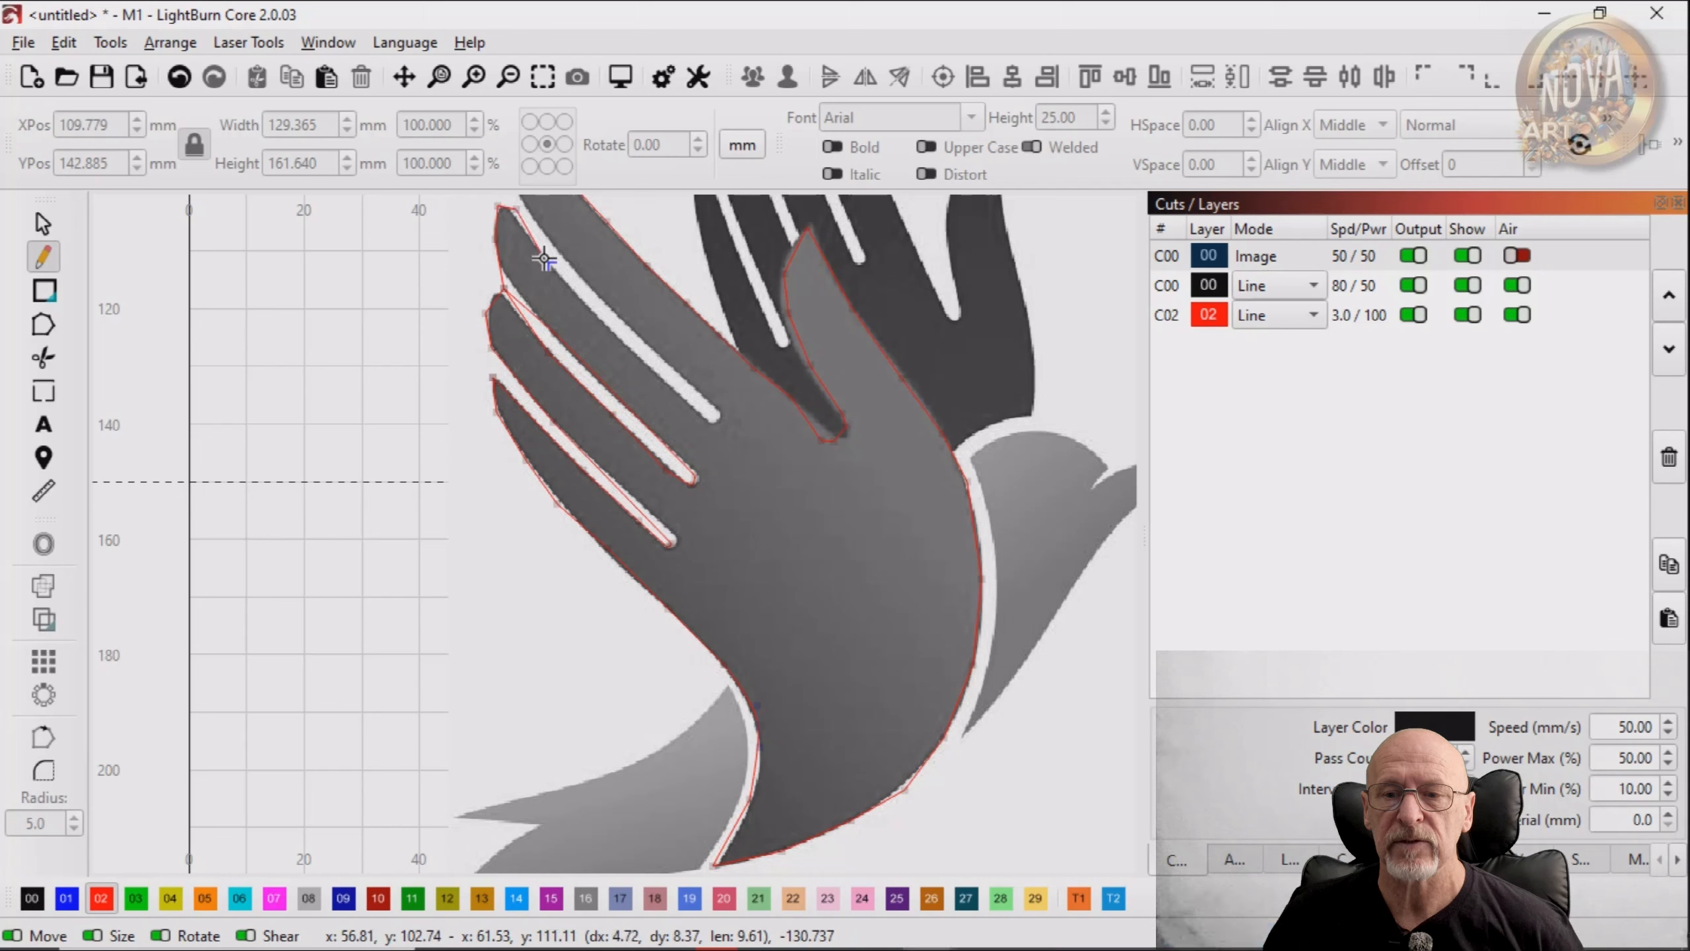
left_click(597, 322)
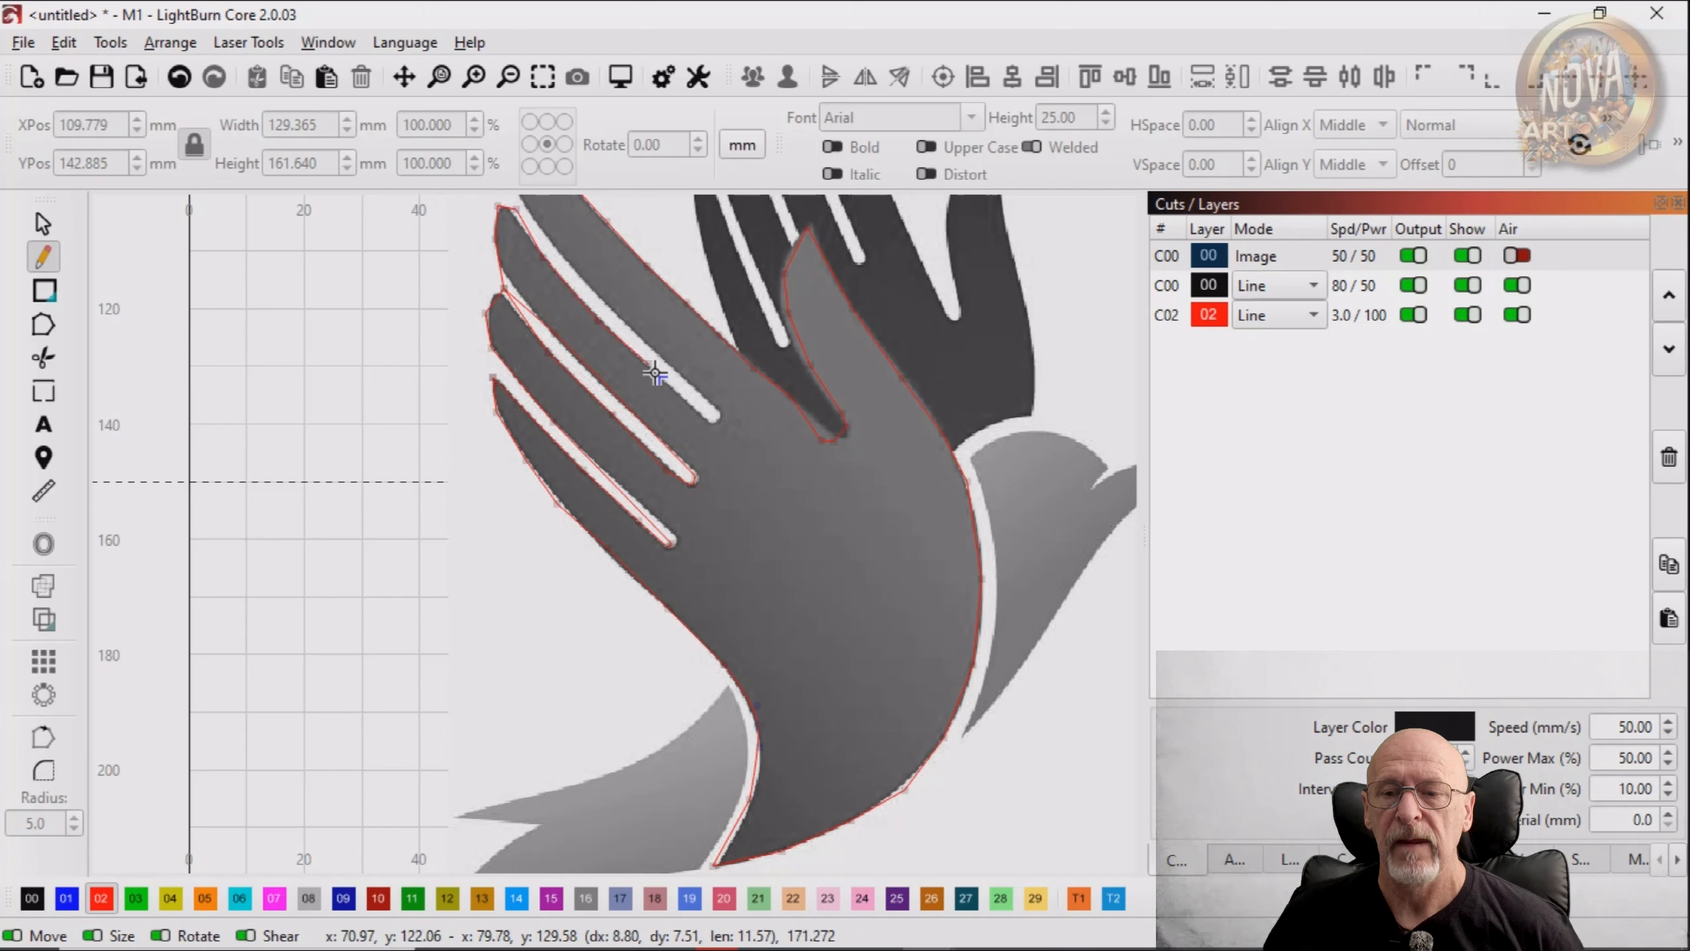
left_click(650, 367)
left_click(695, 412)
left_click(710, 424)
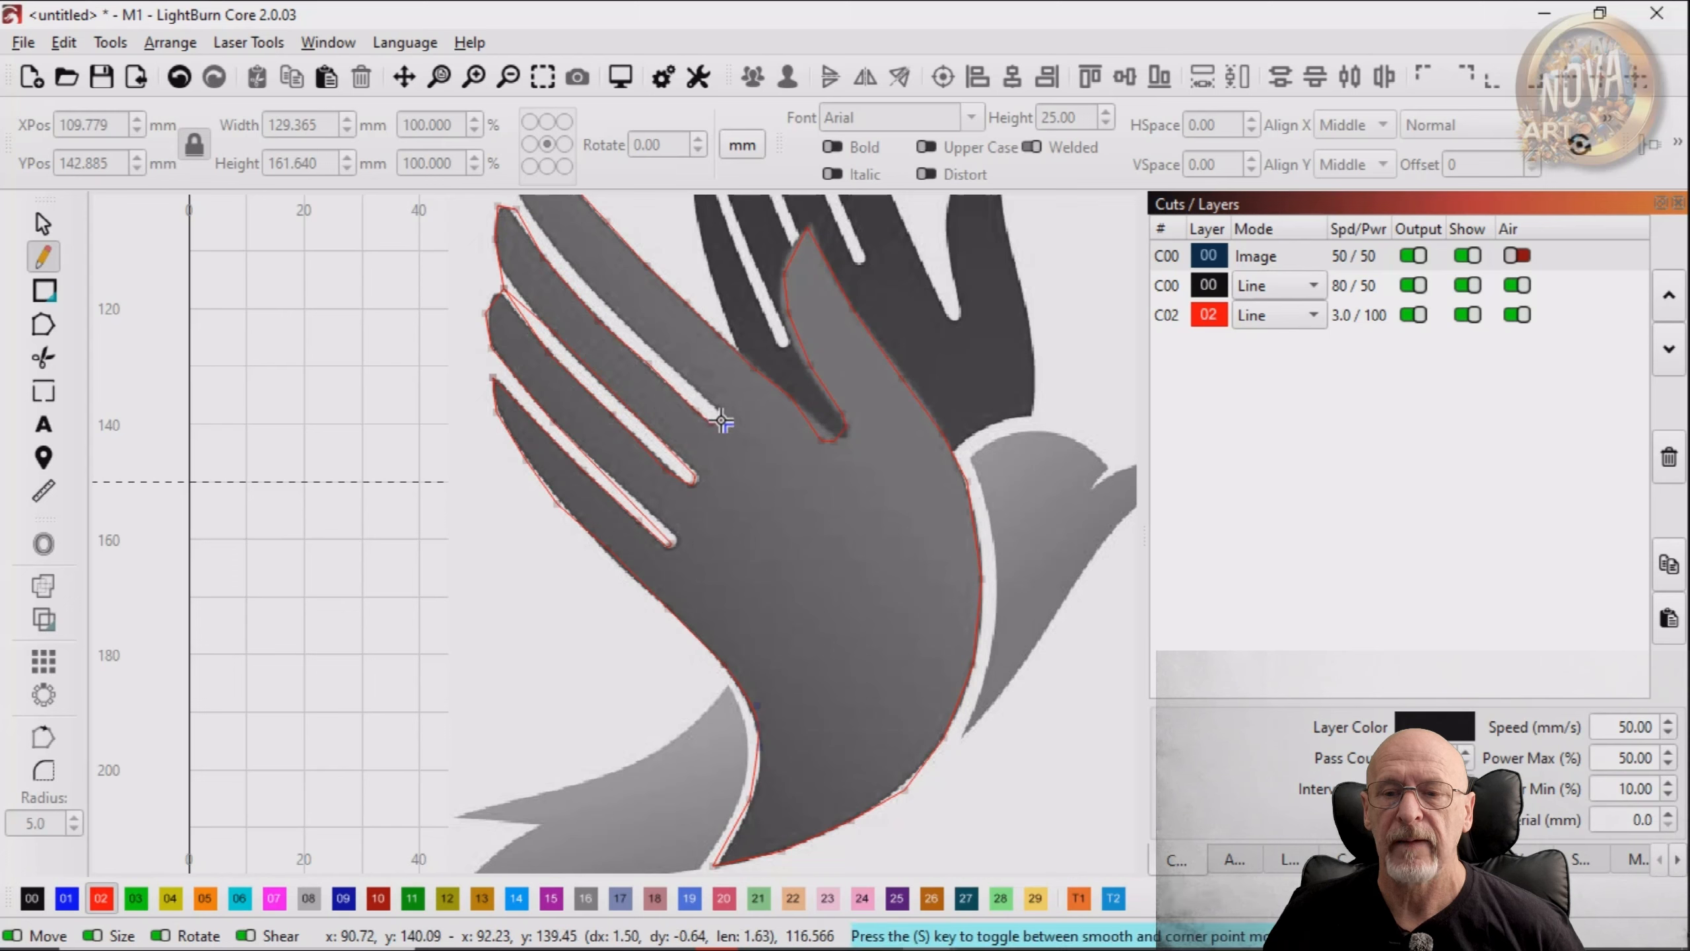
Continue the path up the top finger's lower edge and around its tip, closing the front hand's outline at the starting point
left_click(720, 417)
left_click(650, 348)
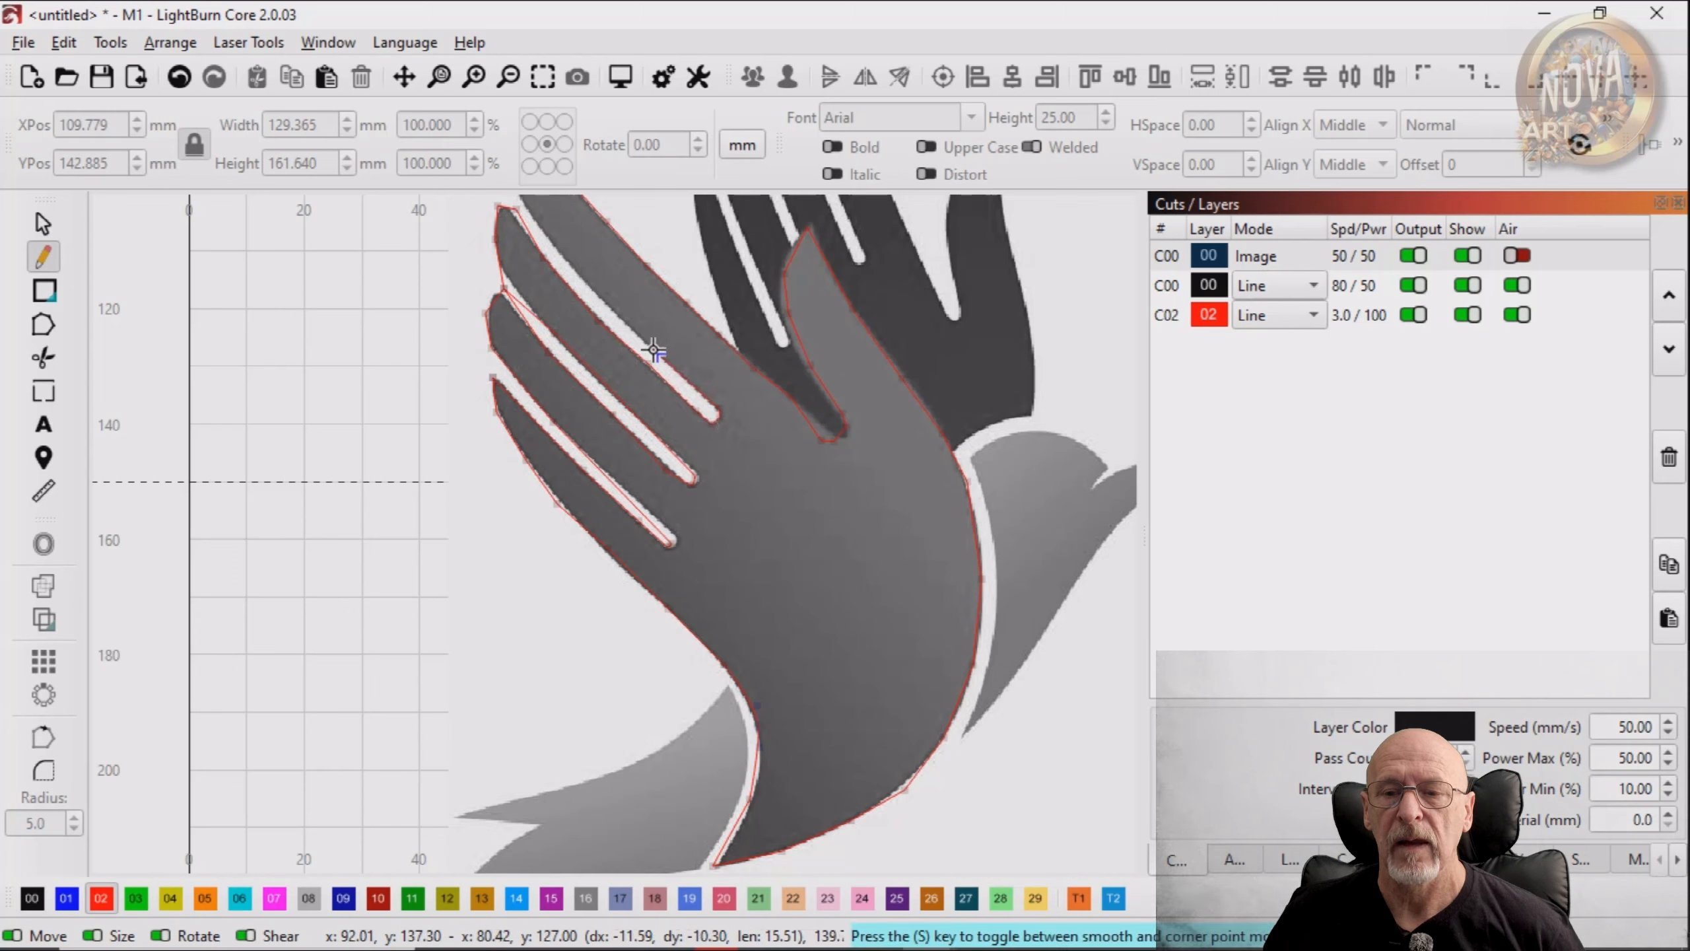
left_click_drag(603, 307, 664, 506)
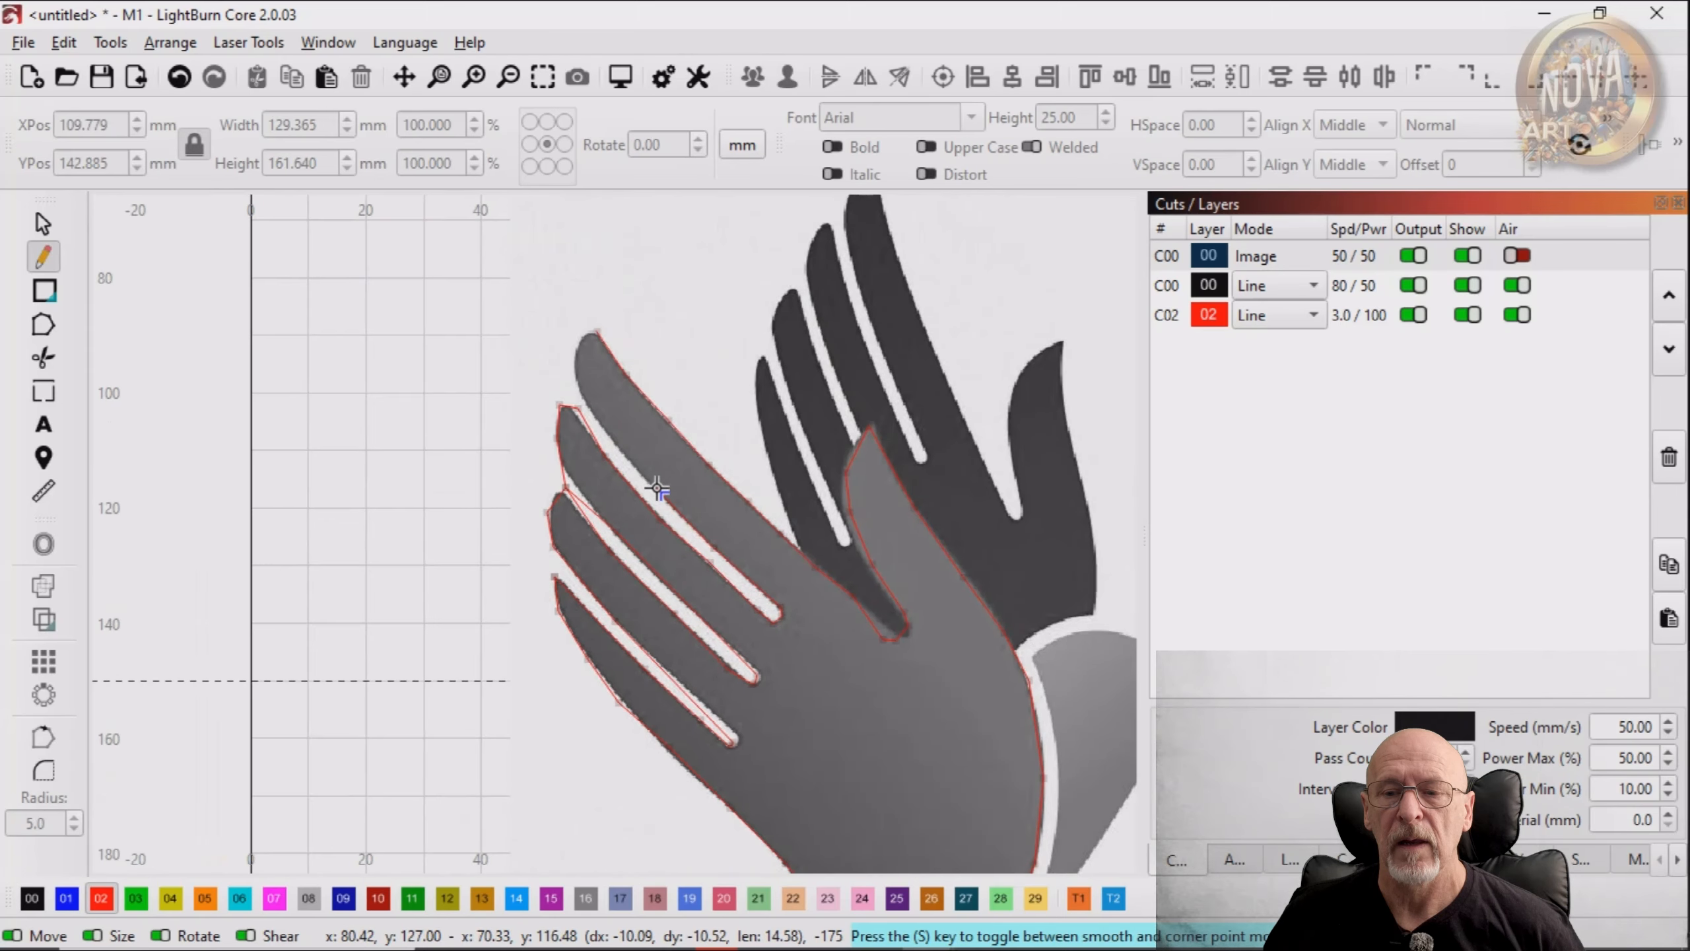
left_click(656, 488)
left_click(582, 387)
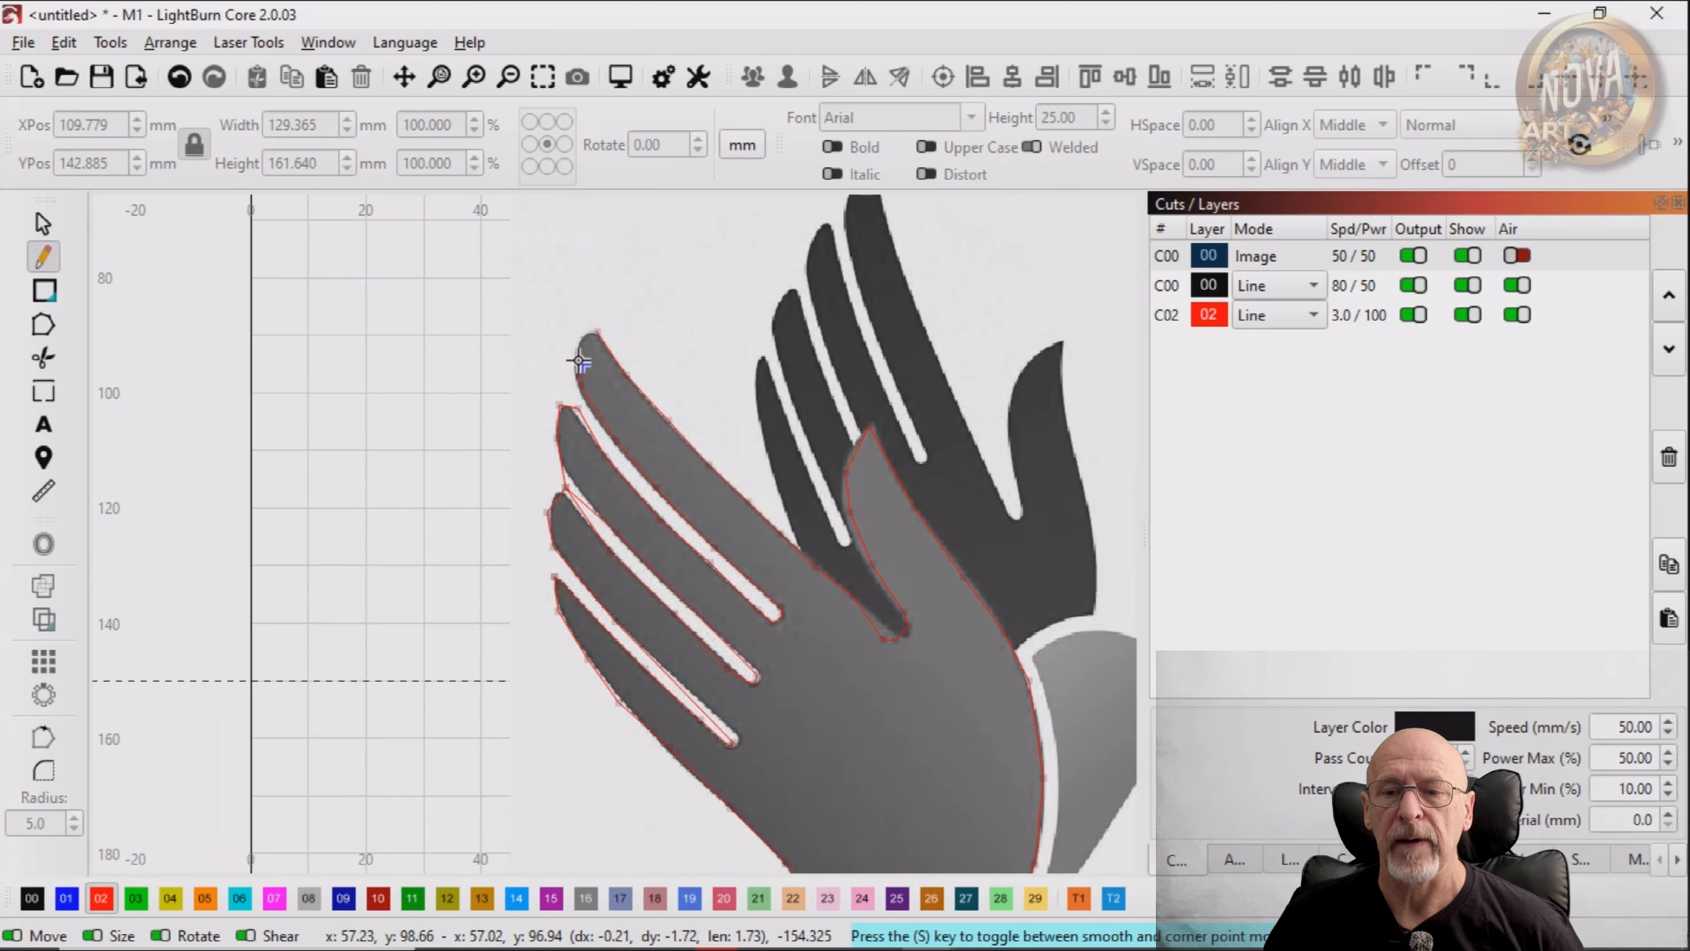
left_click(576, 351)
left_click(598, 331)
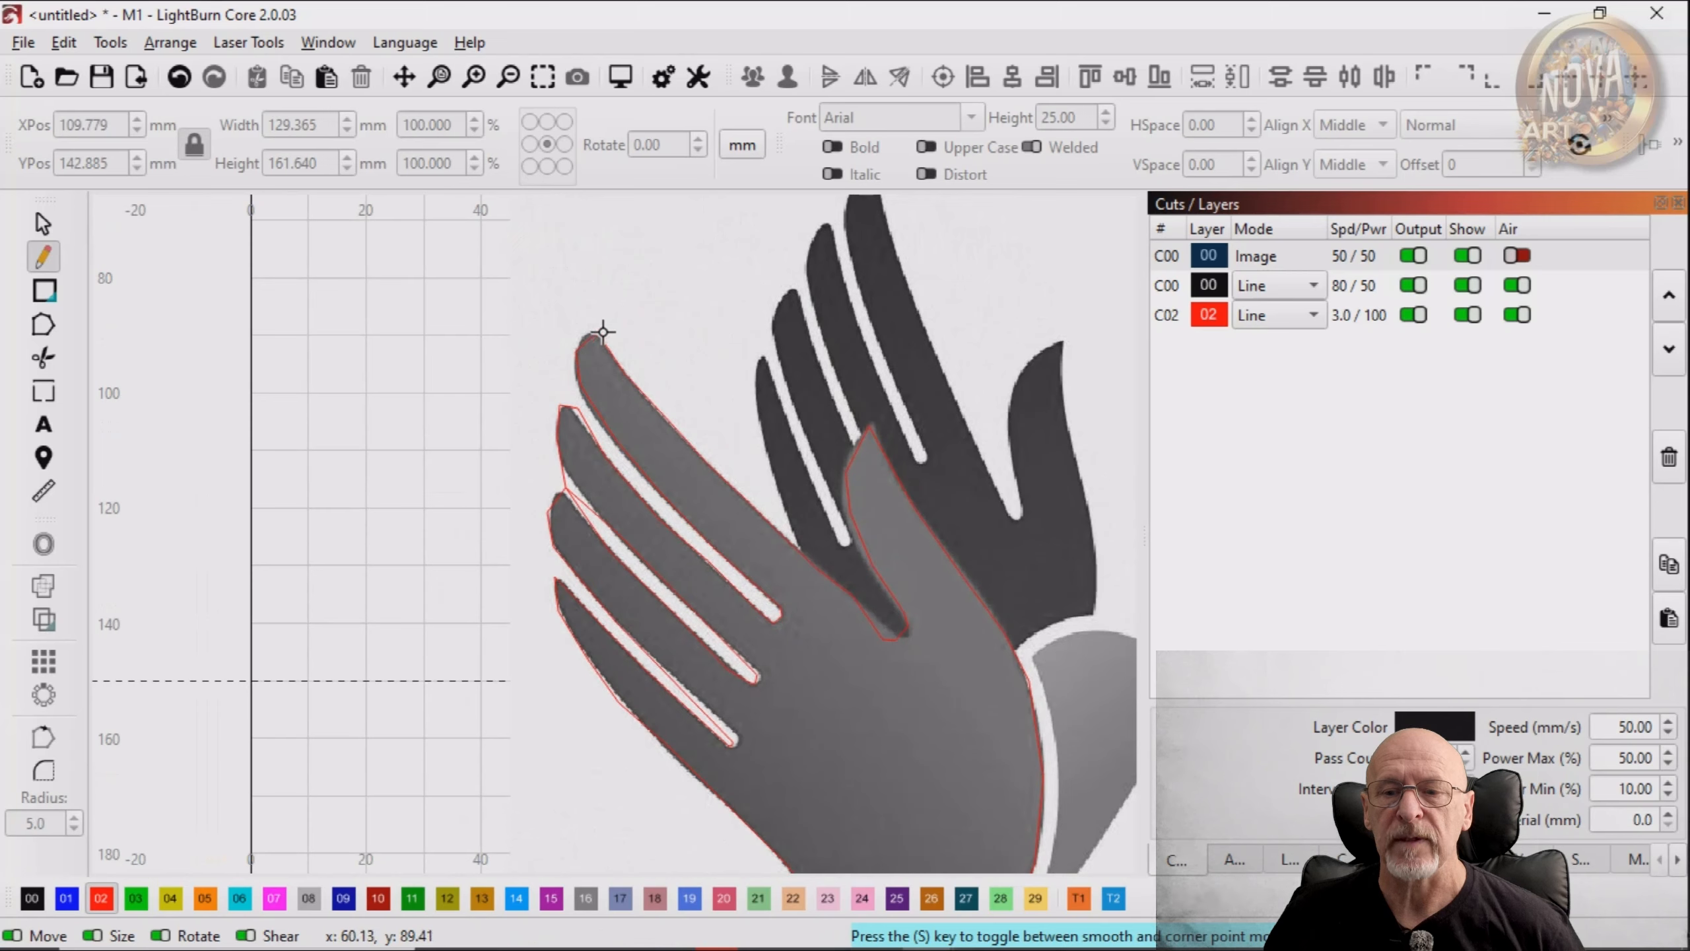
key("ctrl+z")
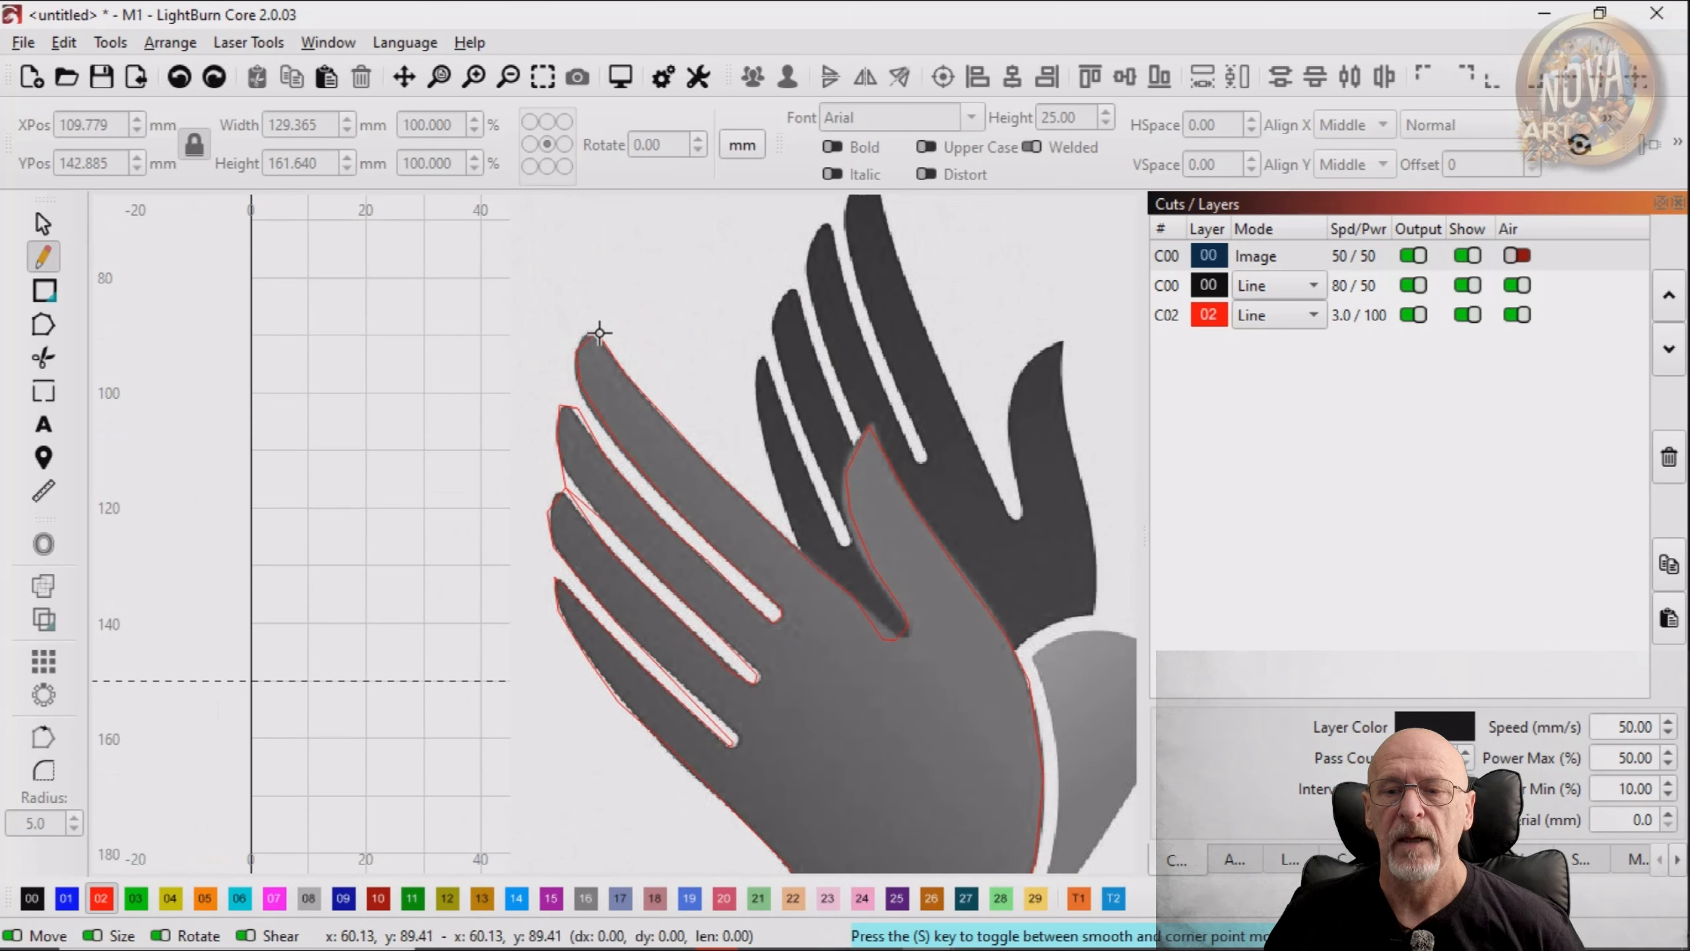
Edit the nodes of the front hand's outline so that it fits the rounded tip of the top finger
left_click(43, 324)
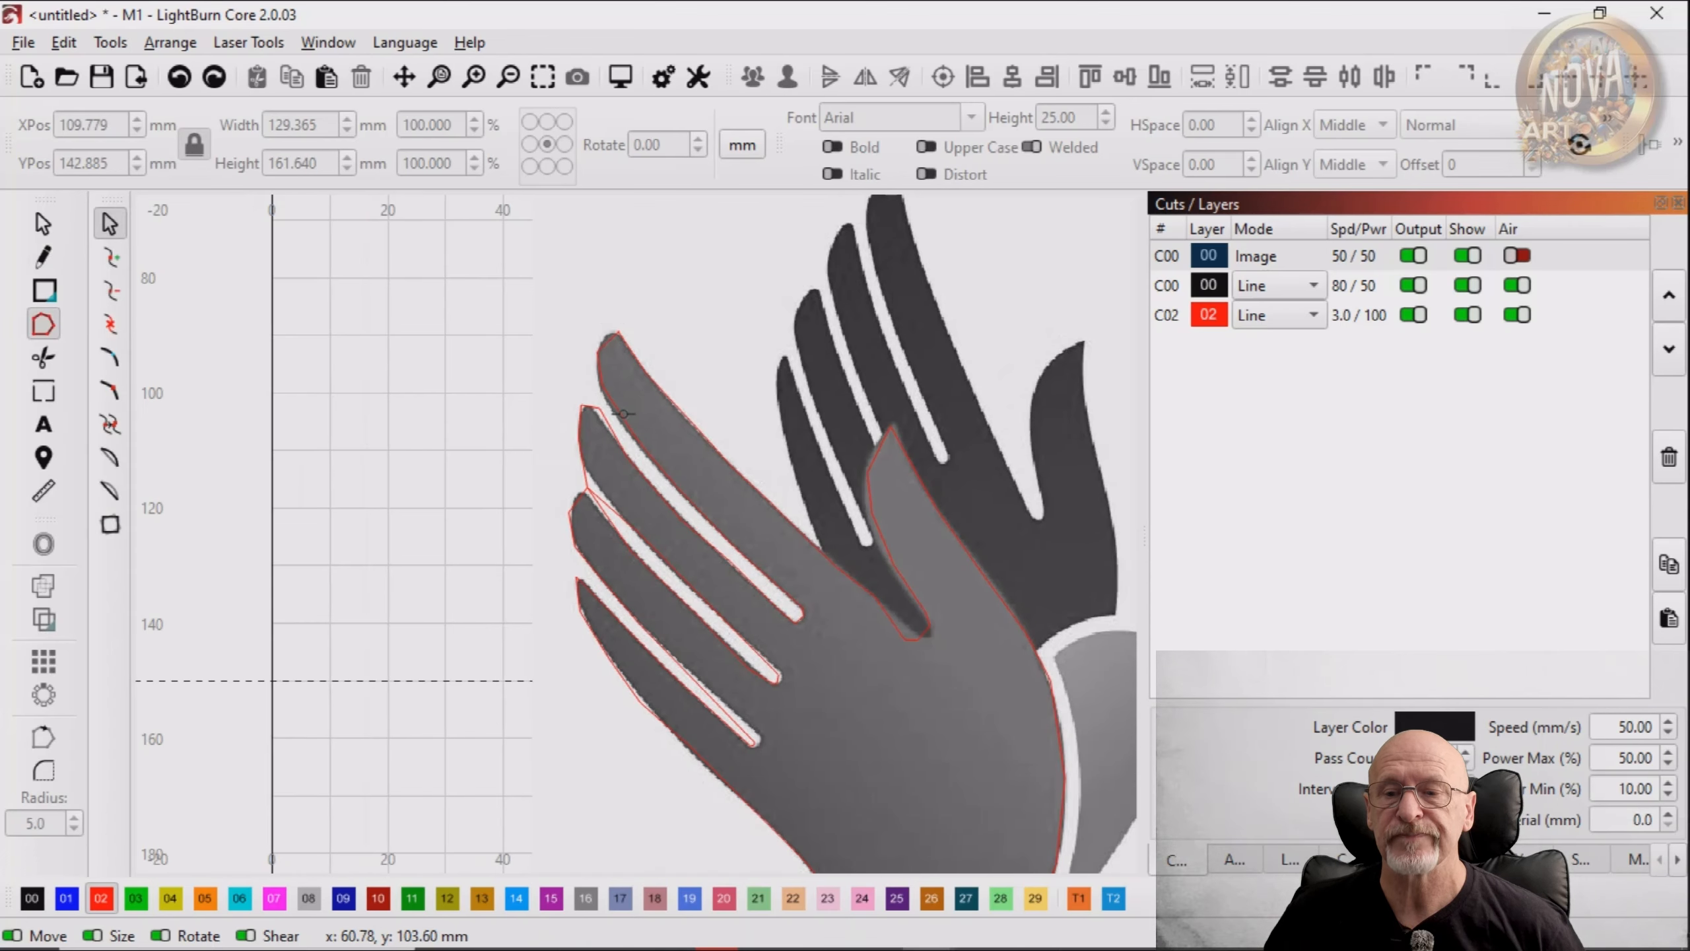
left_click(624, 413)
scroll(665, 399, "up", 7)
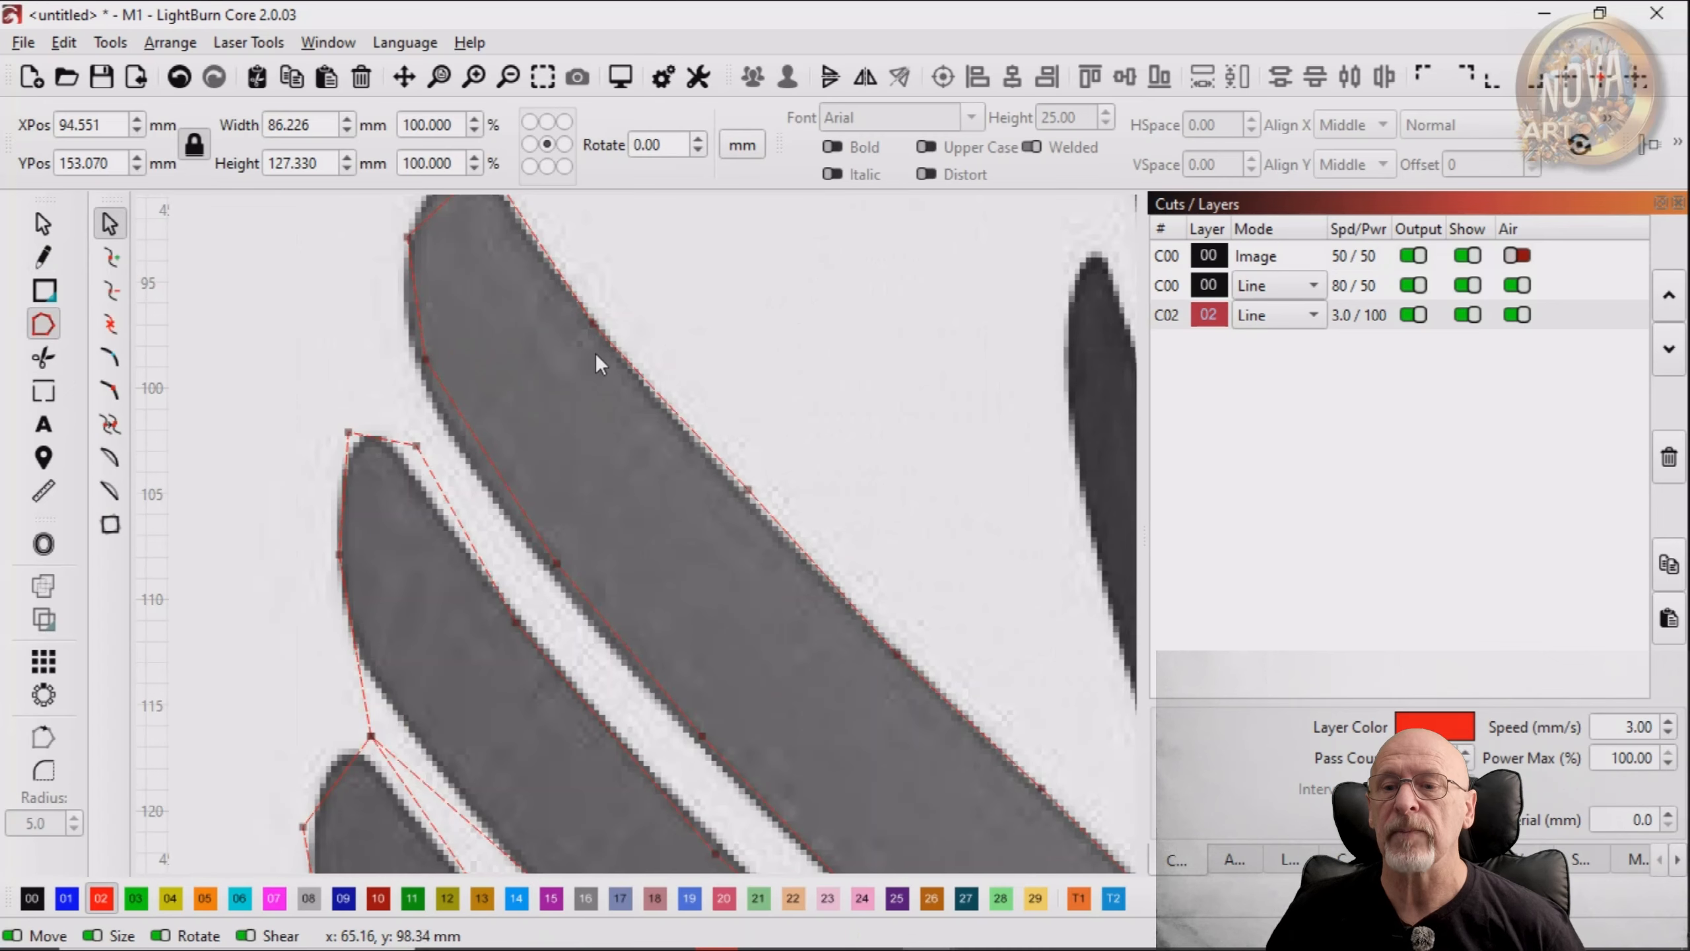
scroll(599, 363, "up", 5)
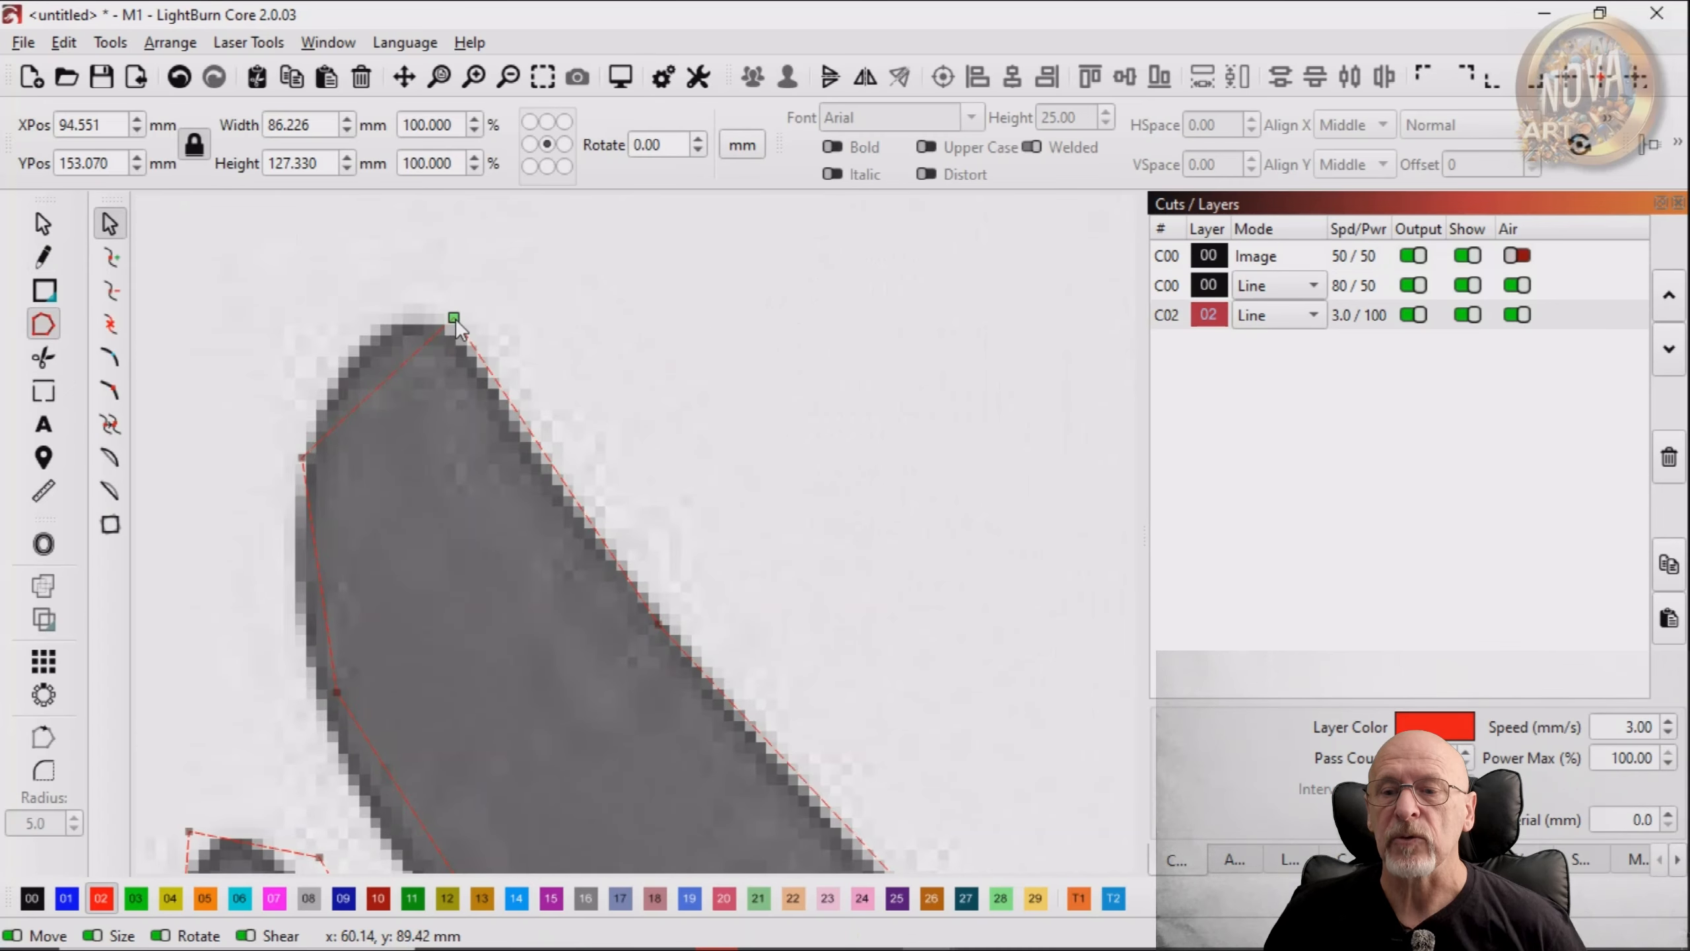
left_click_drag(456, 321, 438, 326)
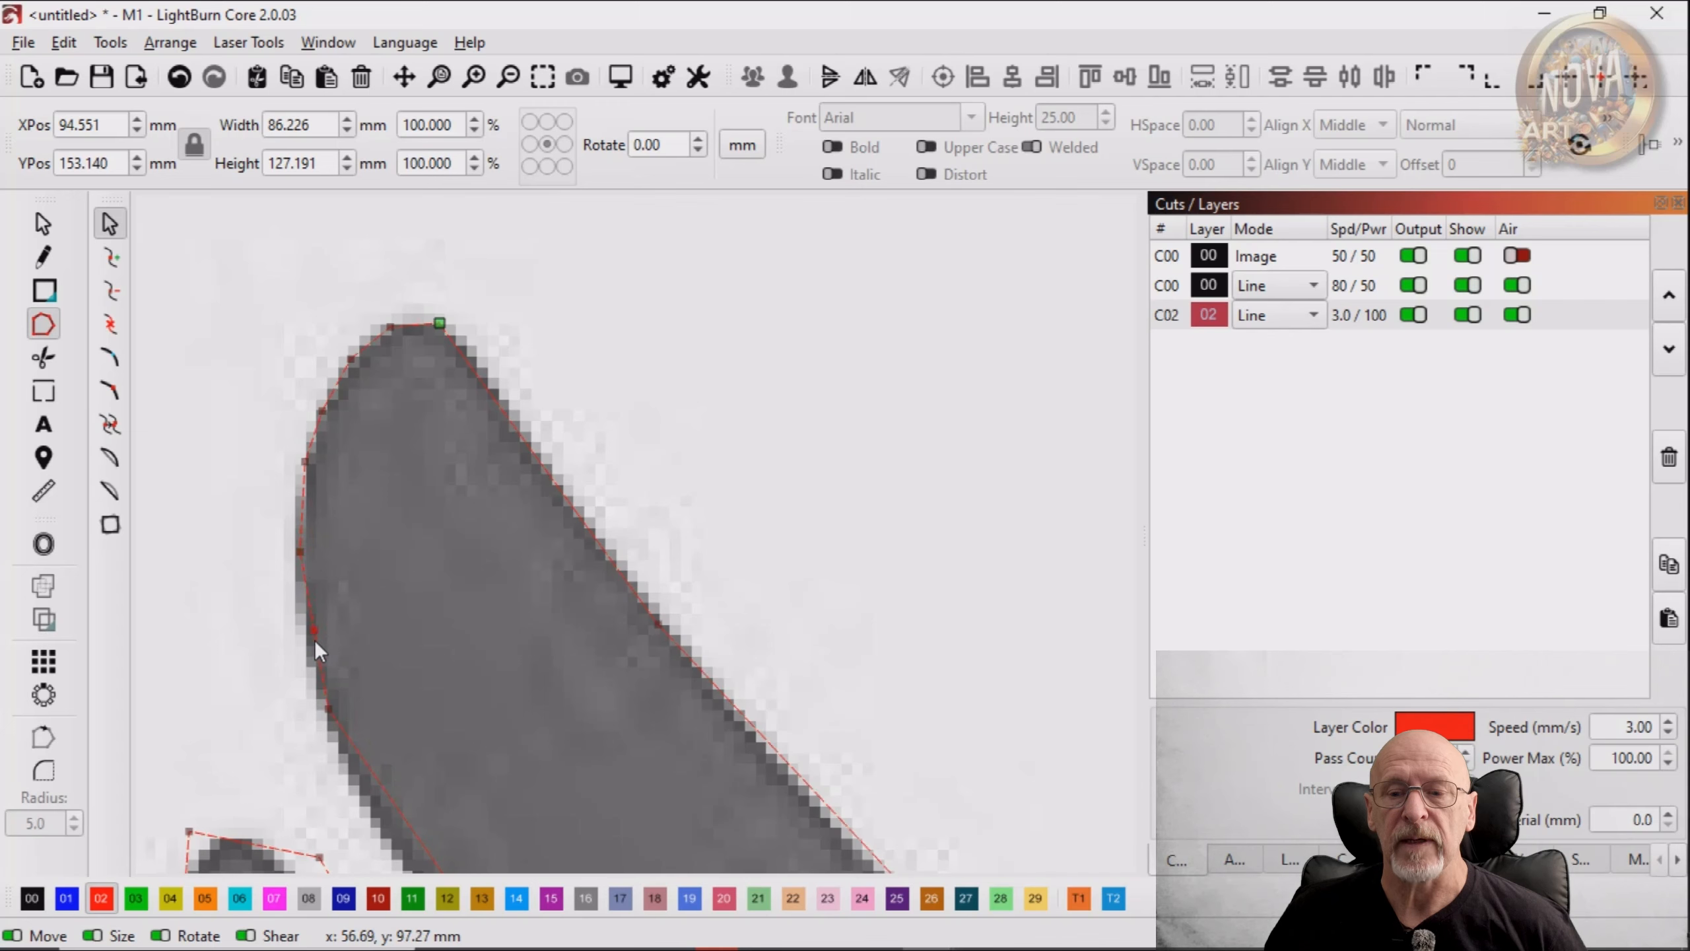
Add and adjust nodes so the outline follows the top finger's lower edge down along the gap
scroll(373, 611, "down", 4)
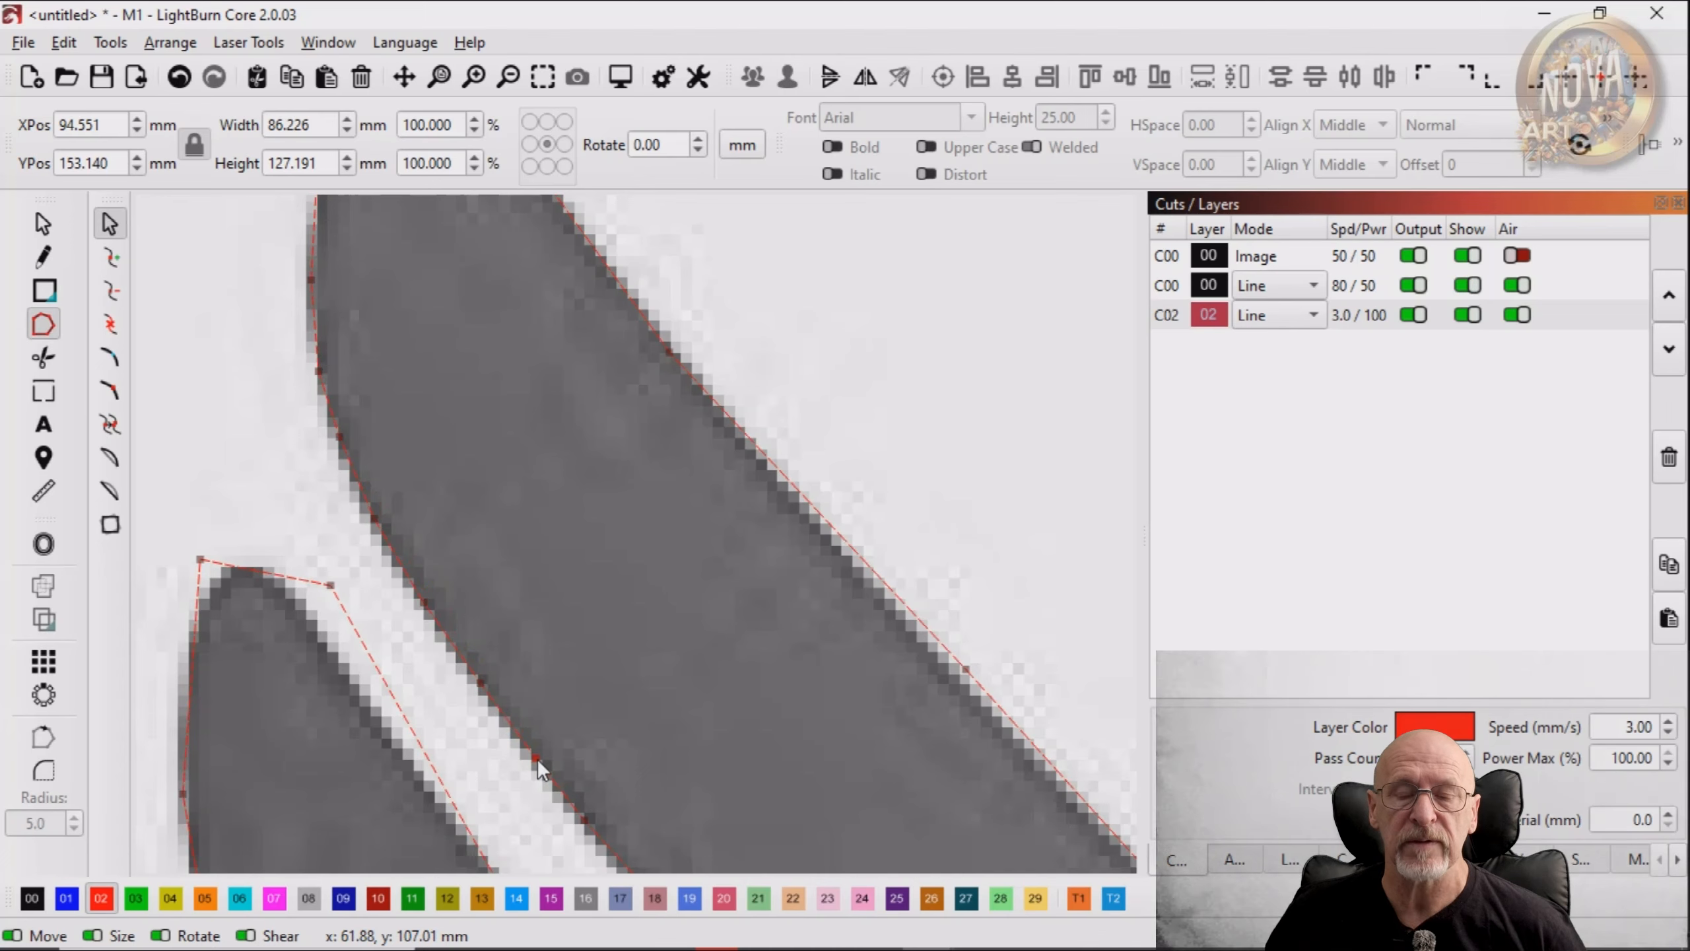
scroll(608, 760, "down", 1)
left_click_drag(625, 752, 519, 419)
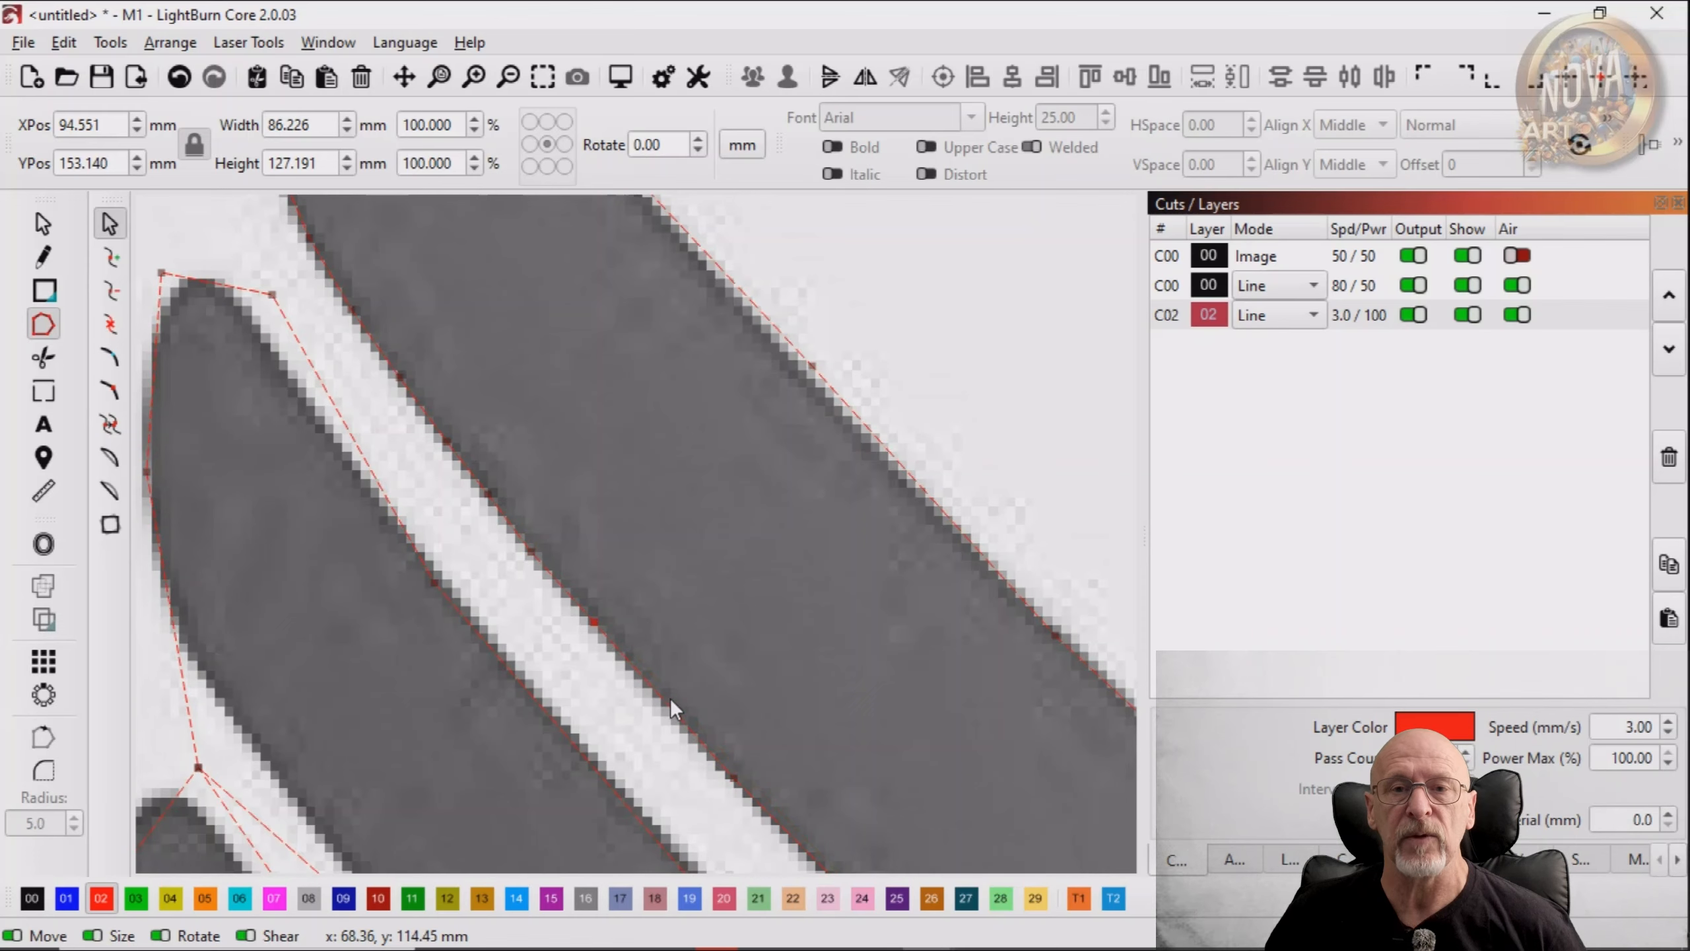
left_click_drag(761, 751, 668, 374)
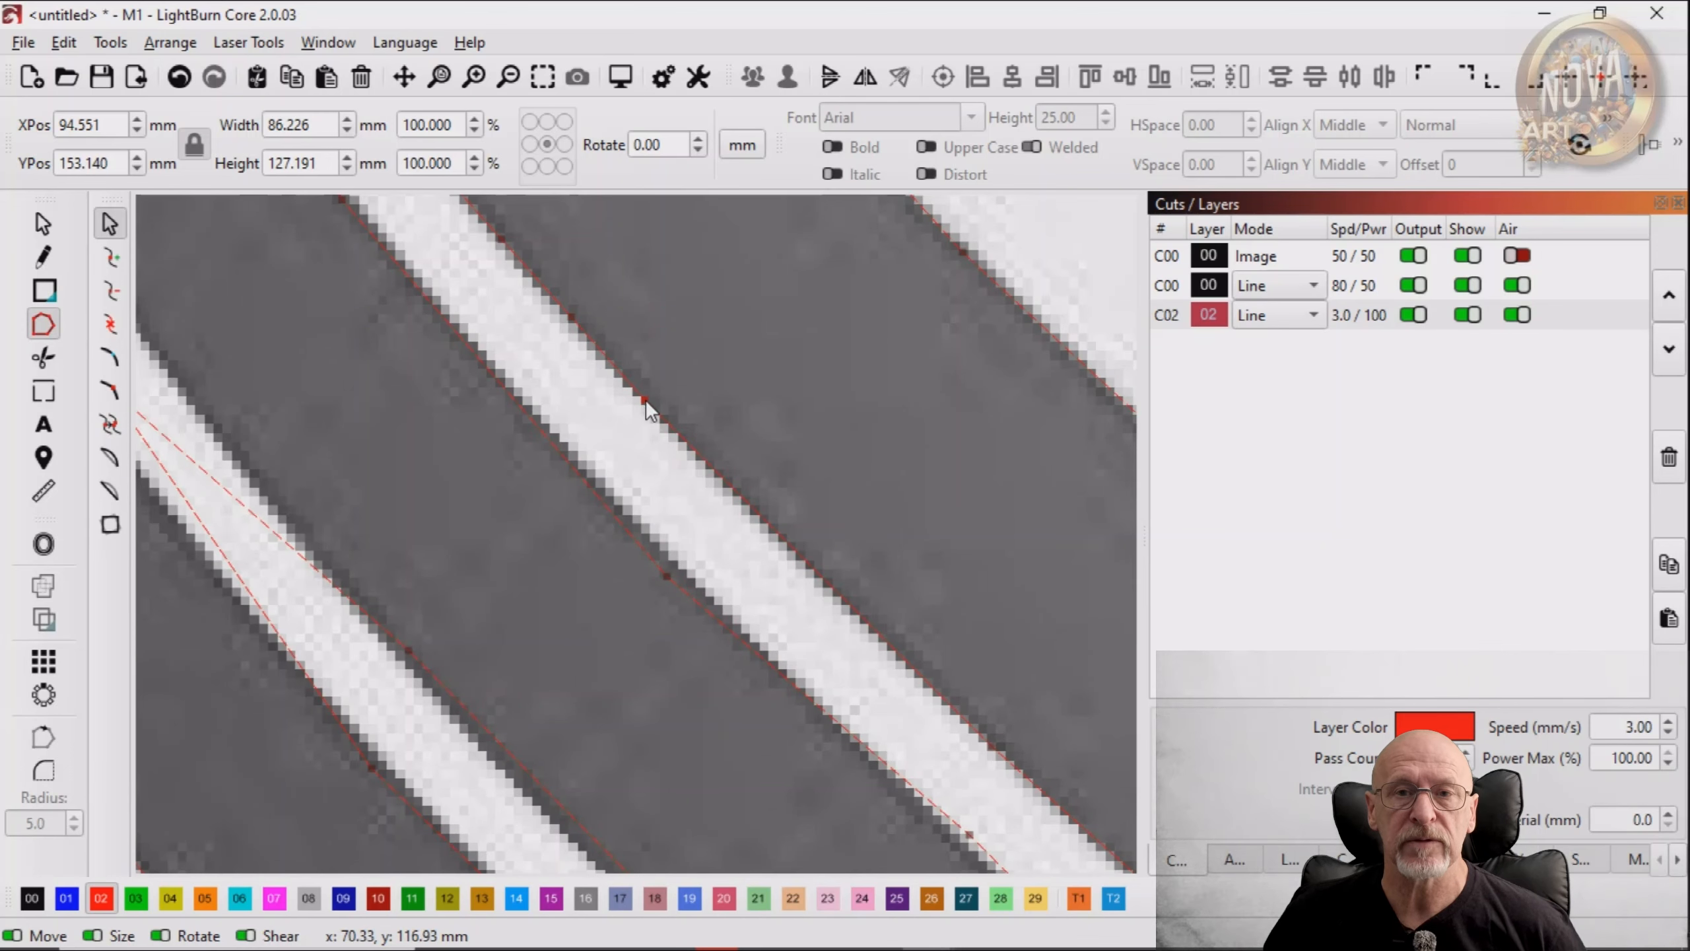
left_click_drag(921, 613, 646, 333)
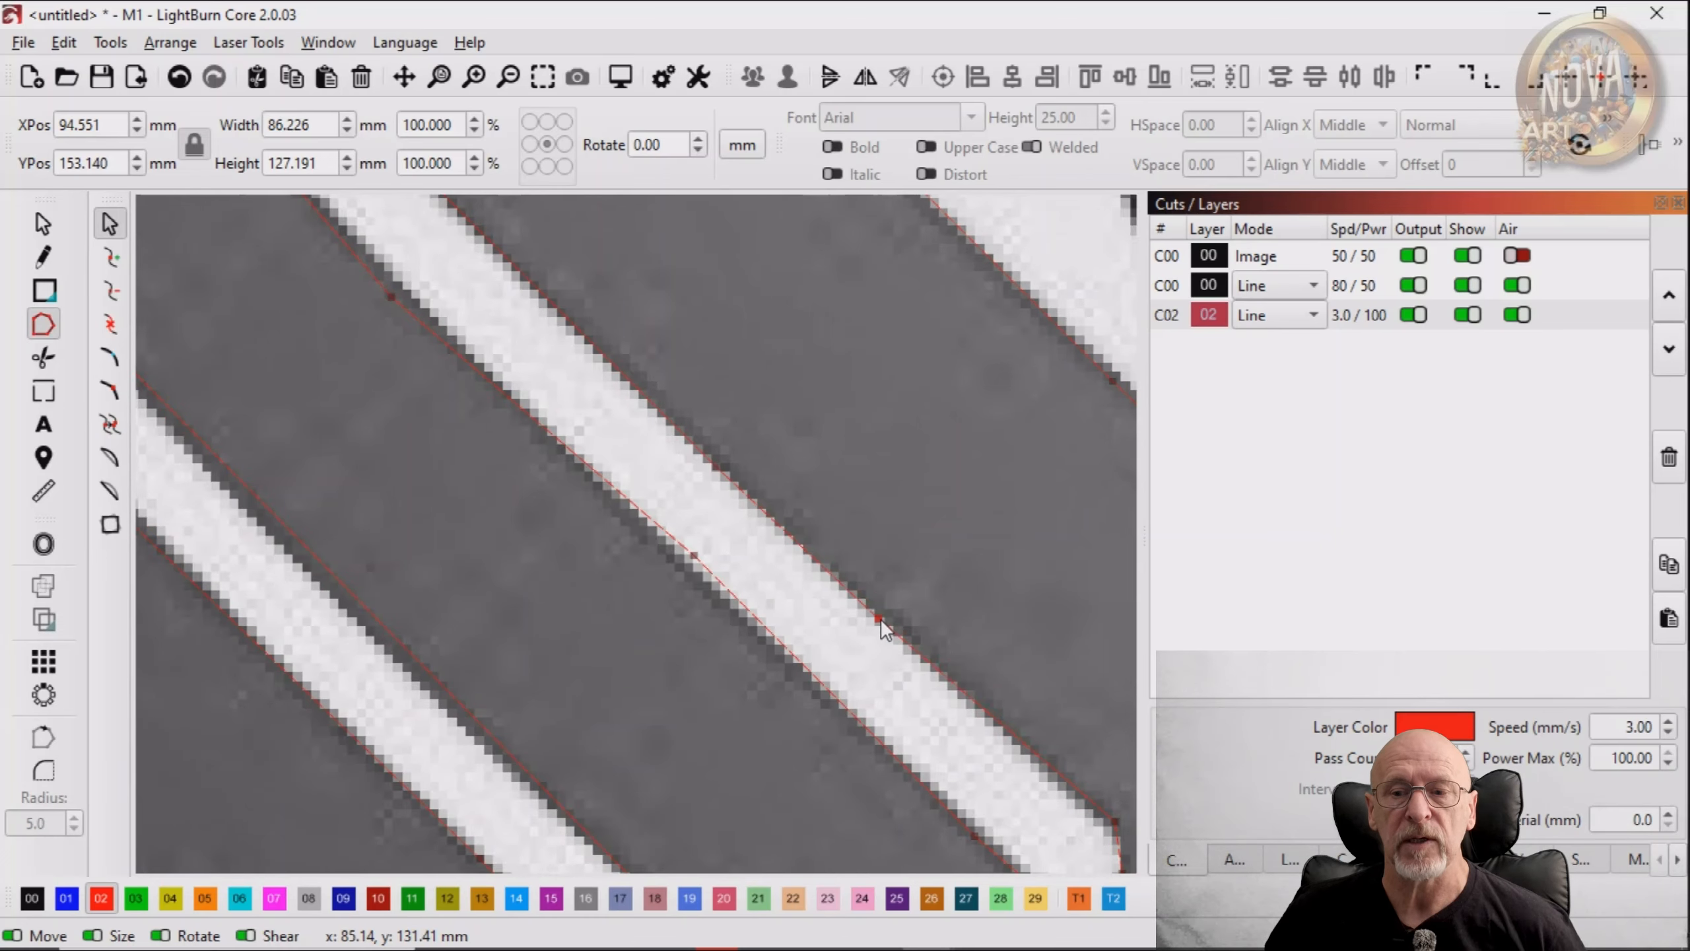
Fit the outline to the rounded end of the gap below the top finger and back up the gap's opposite edge
left_click_drag(922, 602, 752, 320)
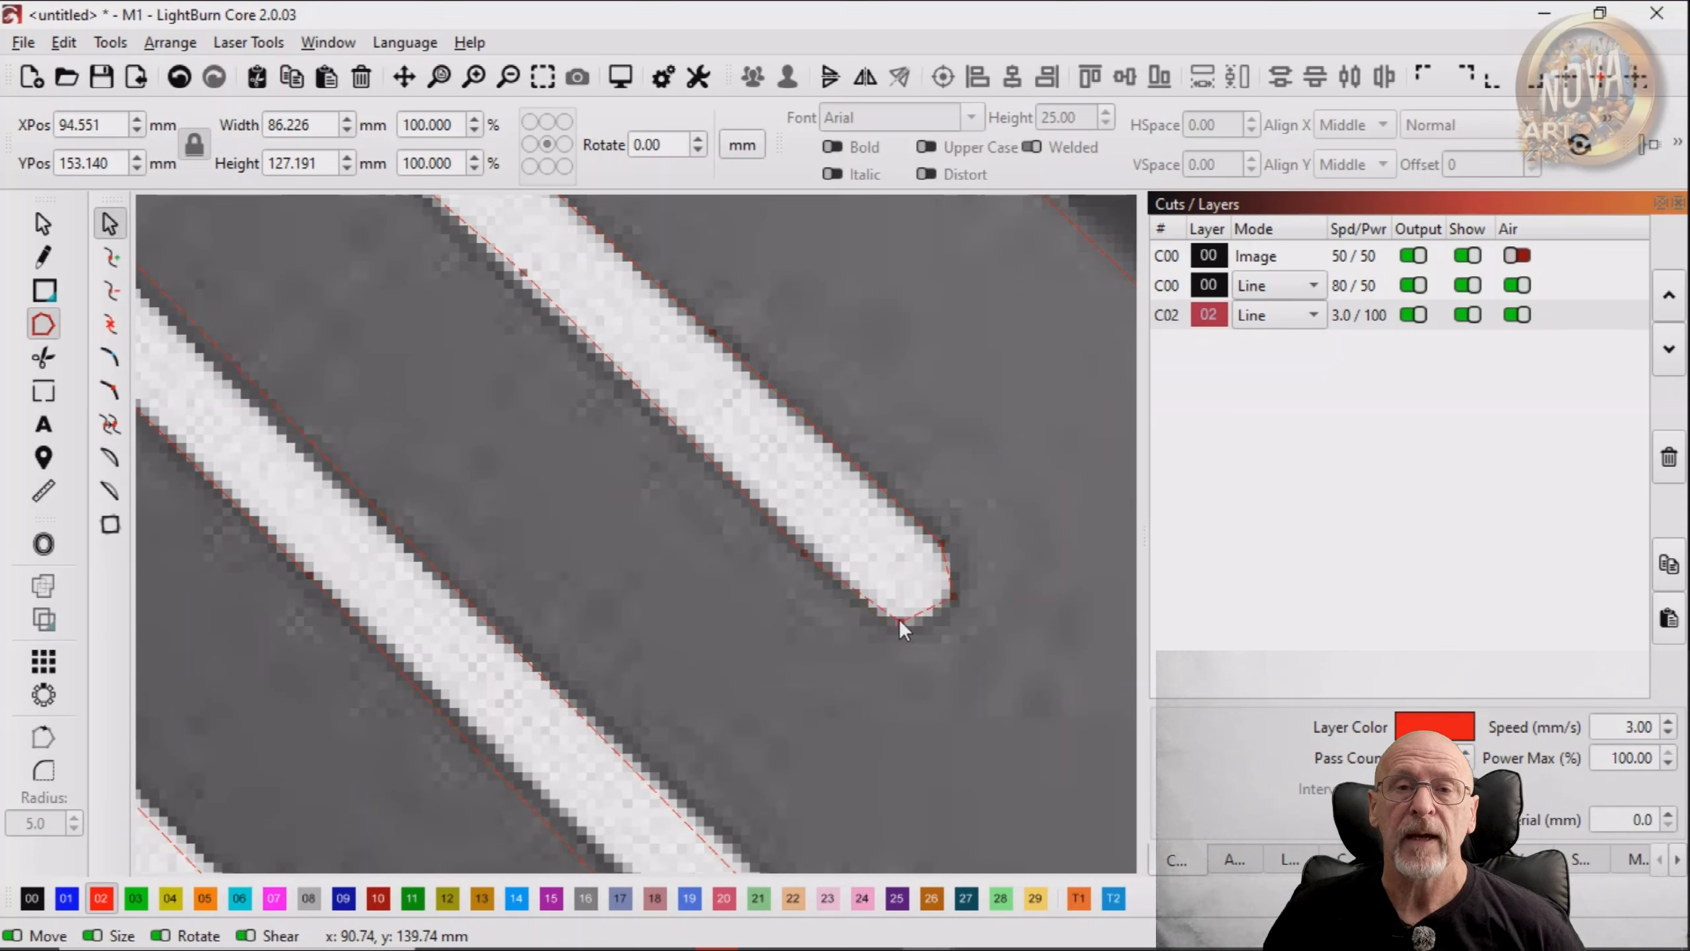
left_click_drag(901, 634, 901, 626)
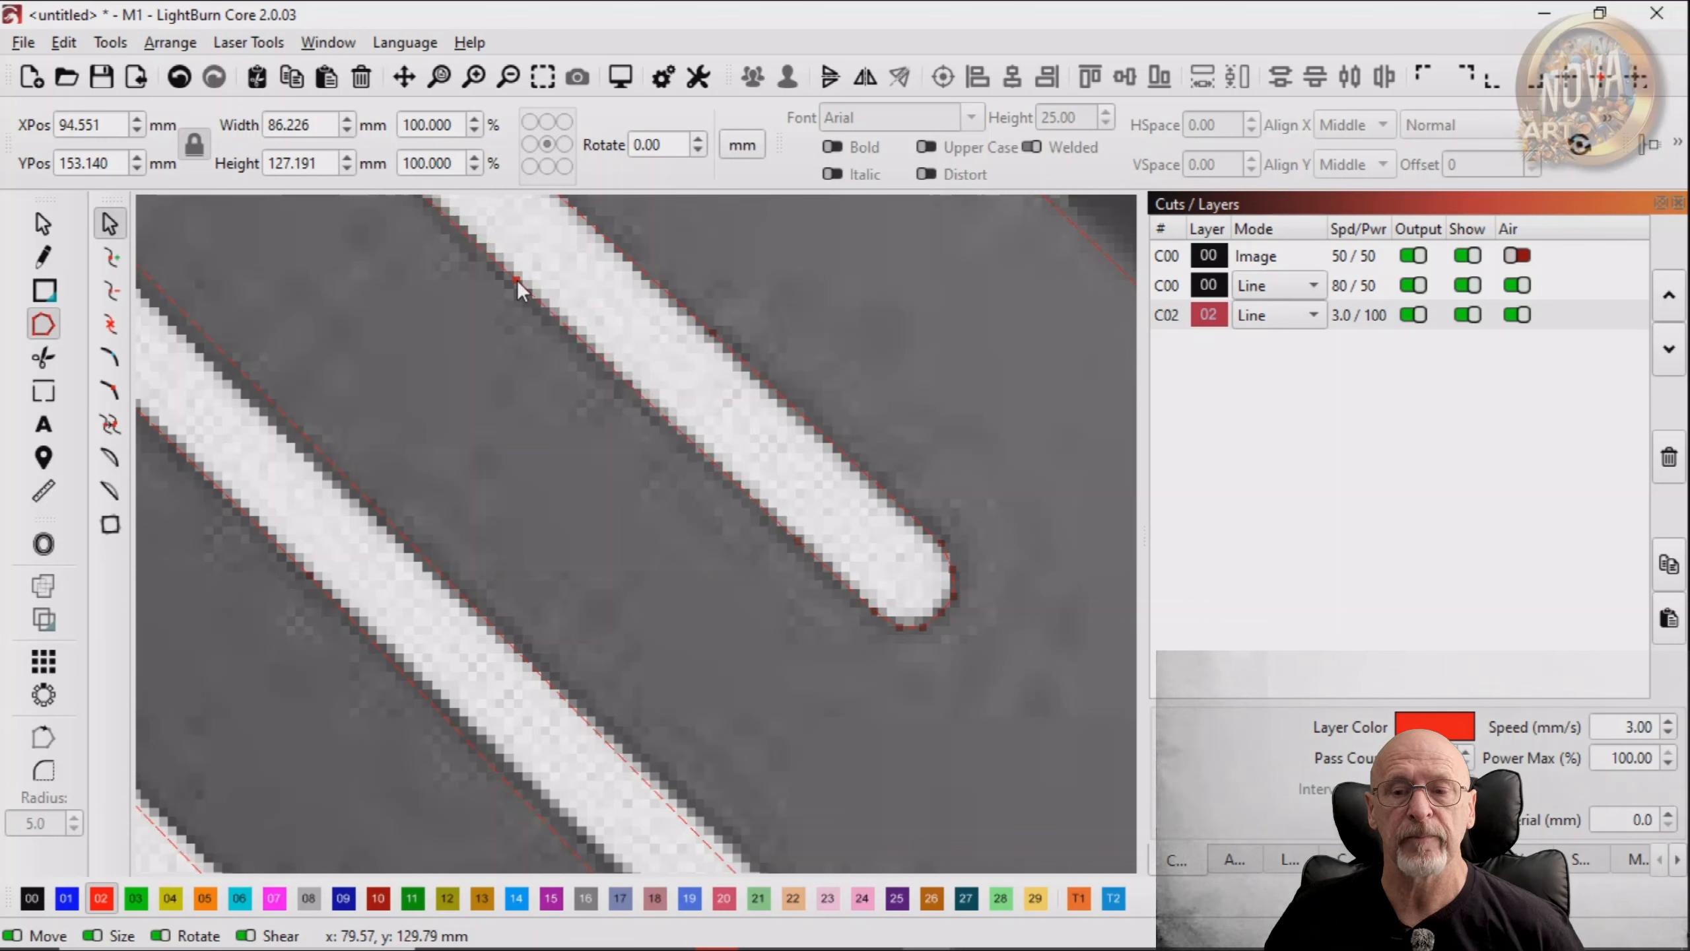
left_click_drag(540, 393, 841, 661)
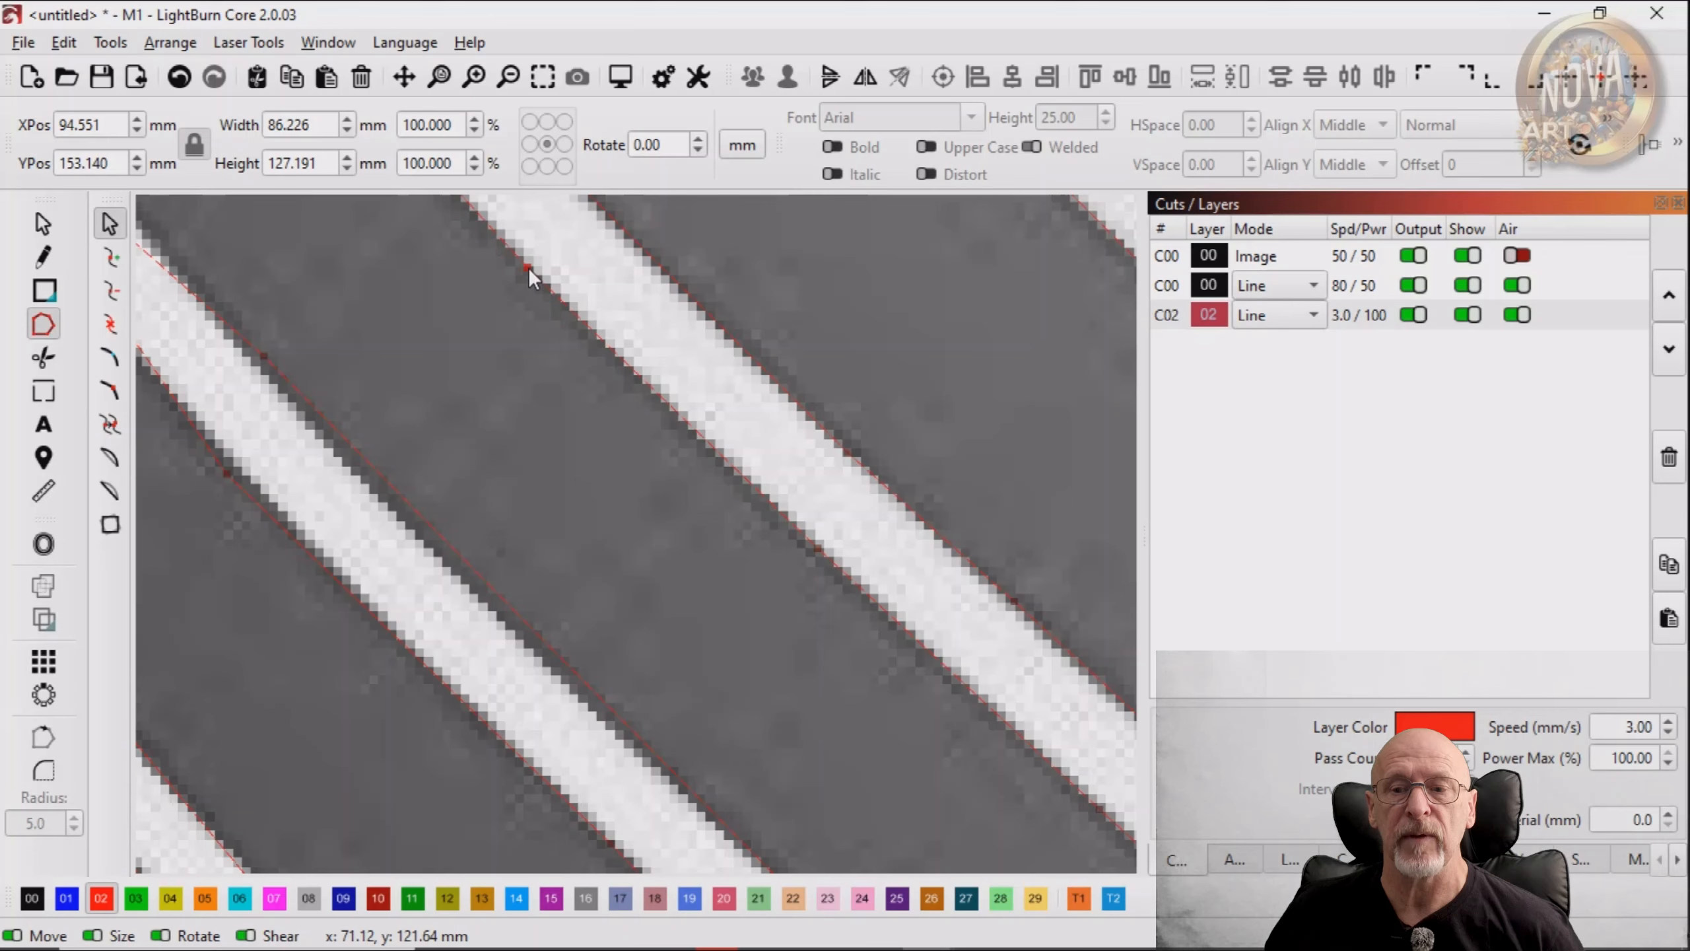
left_click_drag(501, 317, 701, 728)
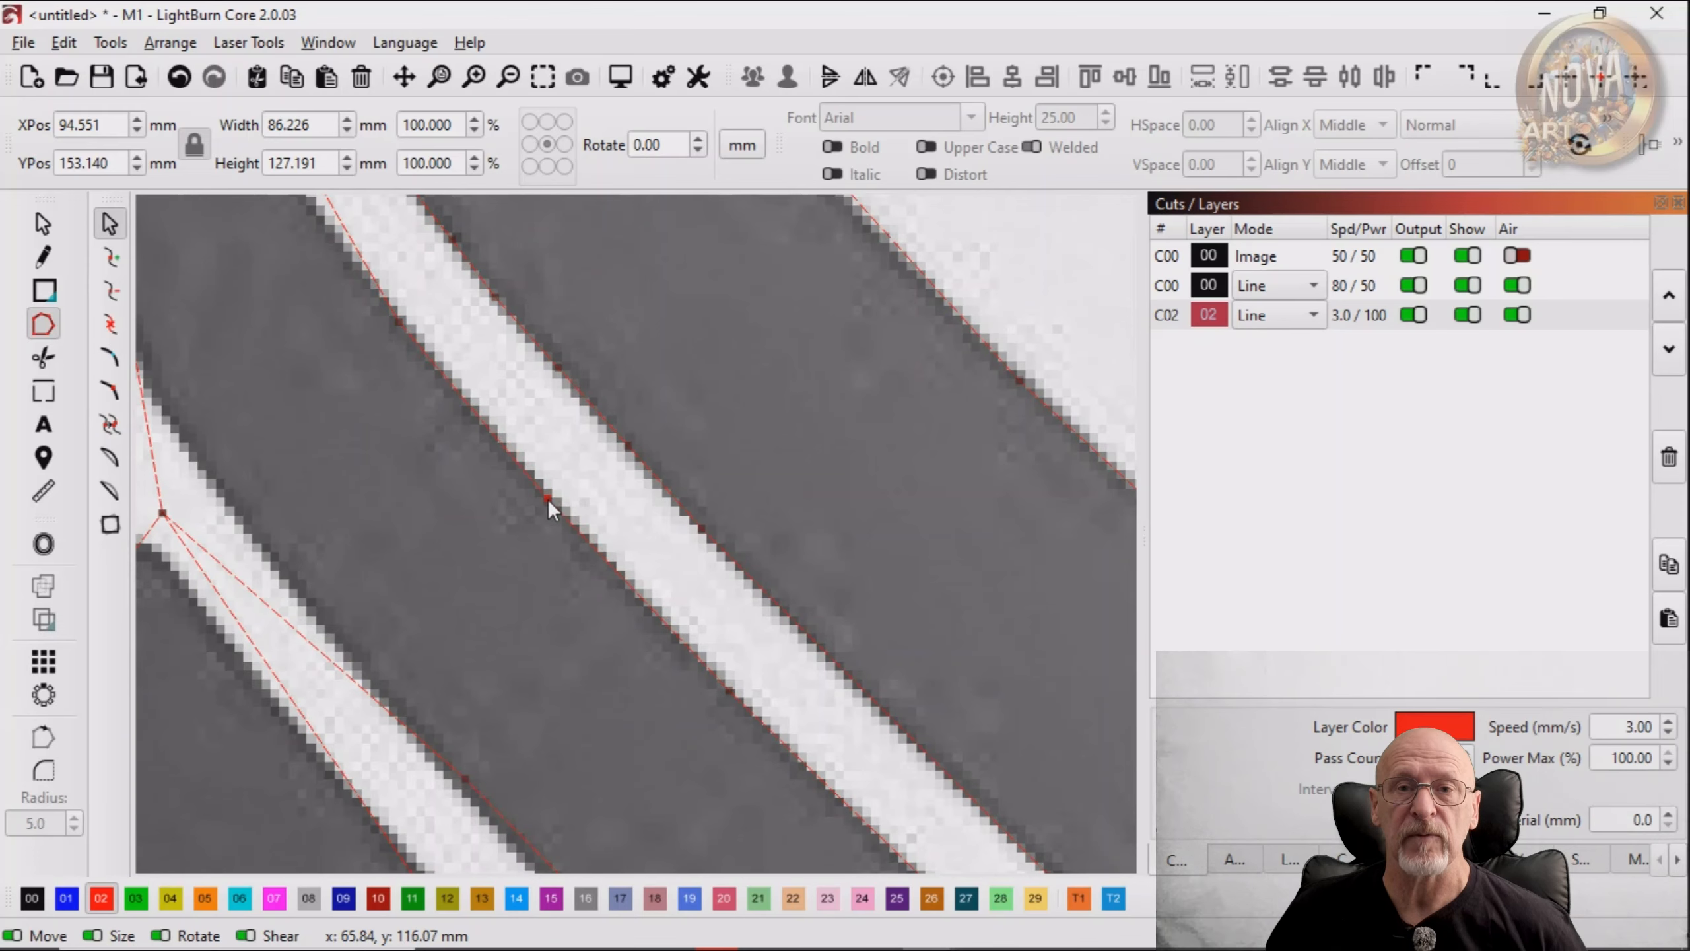
left_click_drag(422, 437, 603, 768)
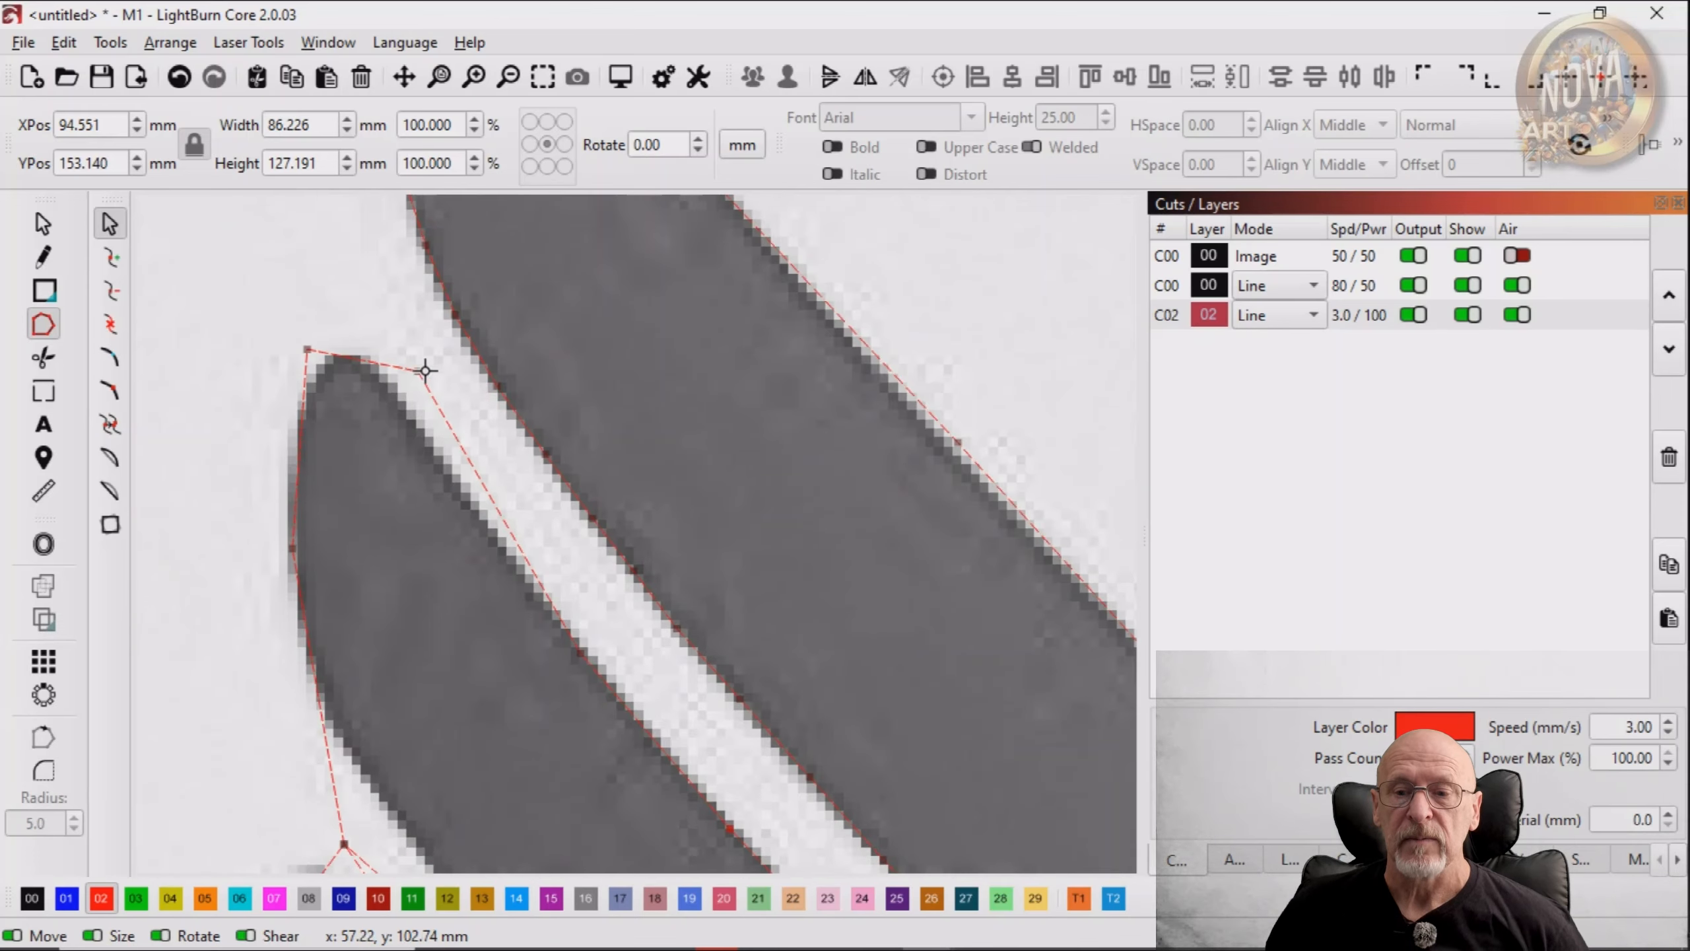
Reshape the outline's nodes to fit the second-highest finger's rounded tip and the upper part of its outer edge
left_click_drag(426, 371, 369, 360)
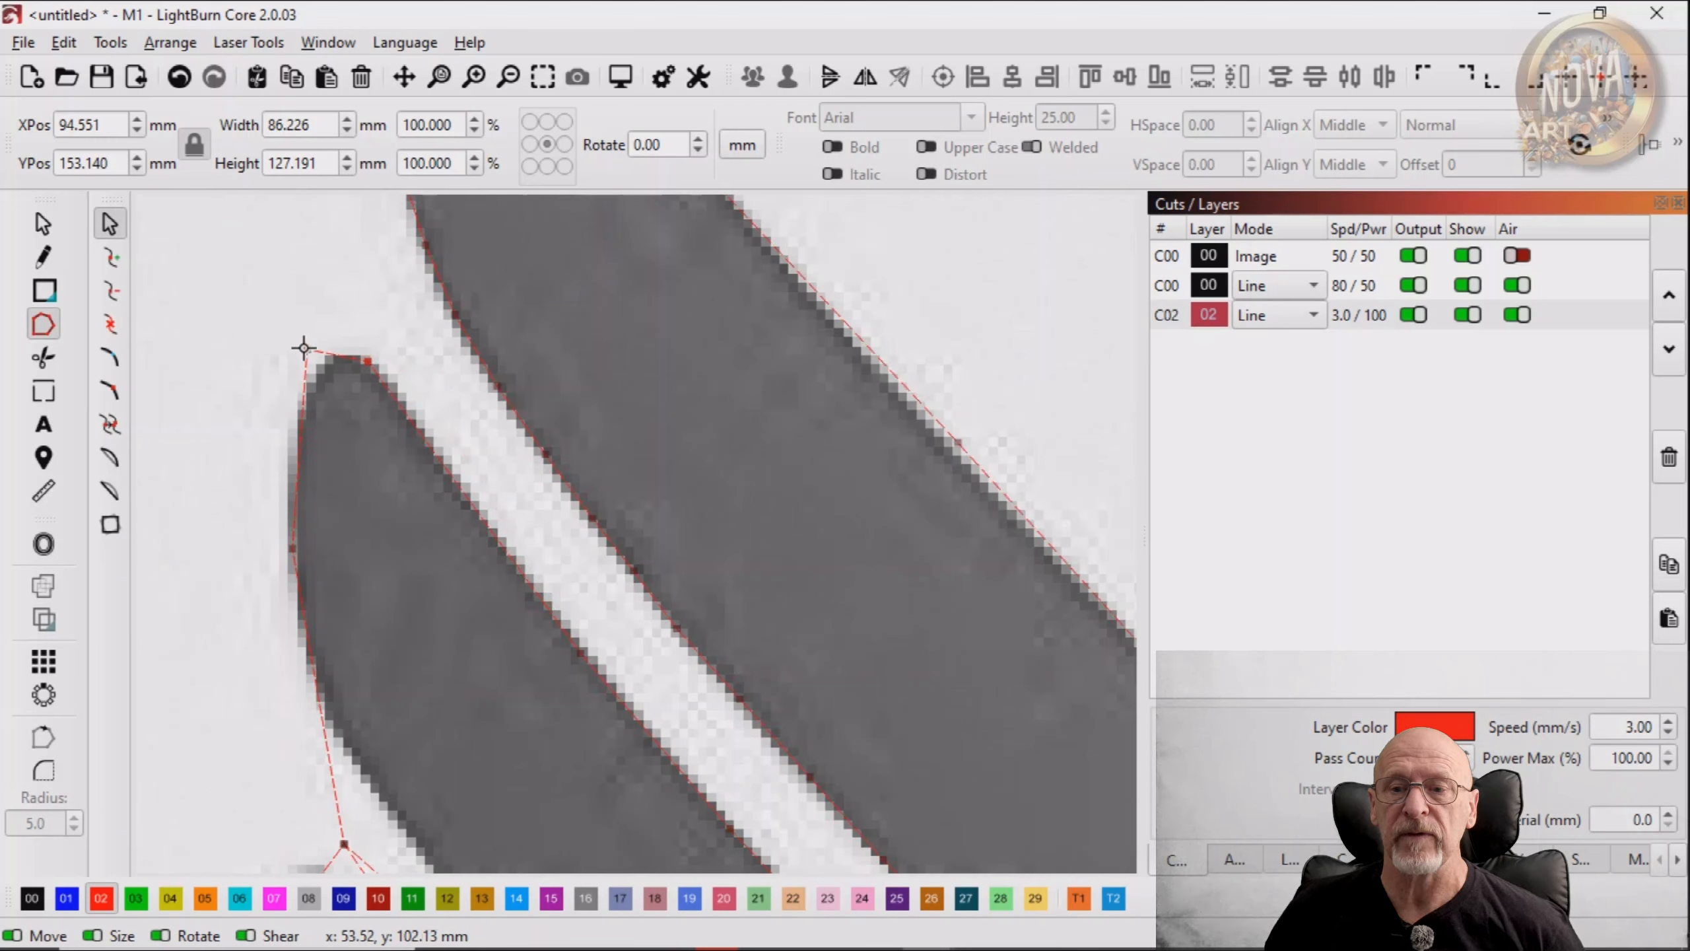
left_click_drag(307, 348, 301, 397)
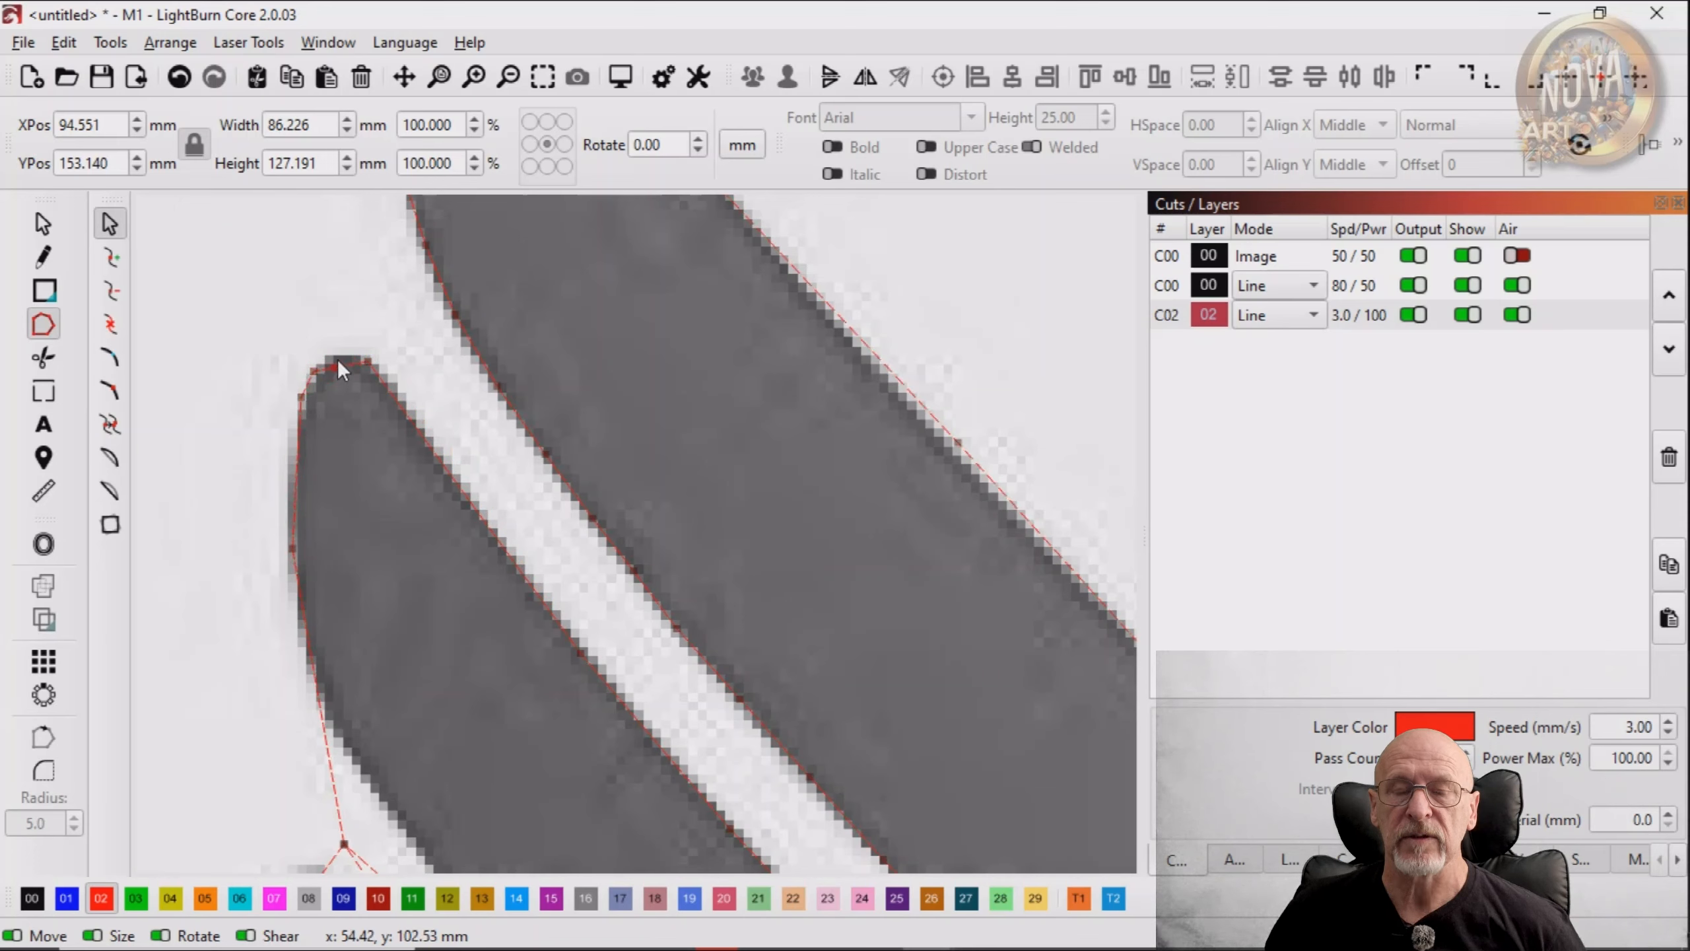
left_click_drag(336, 366, 339, 358)
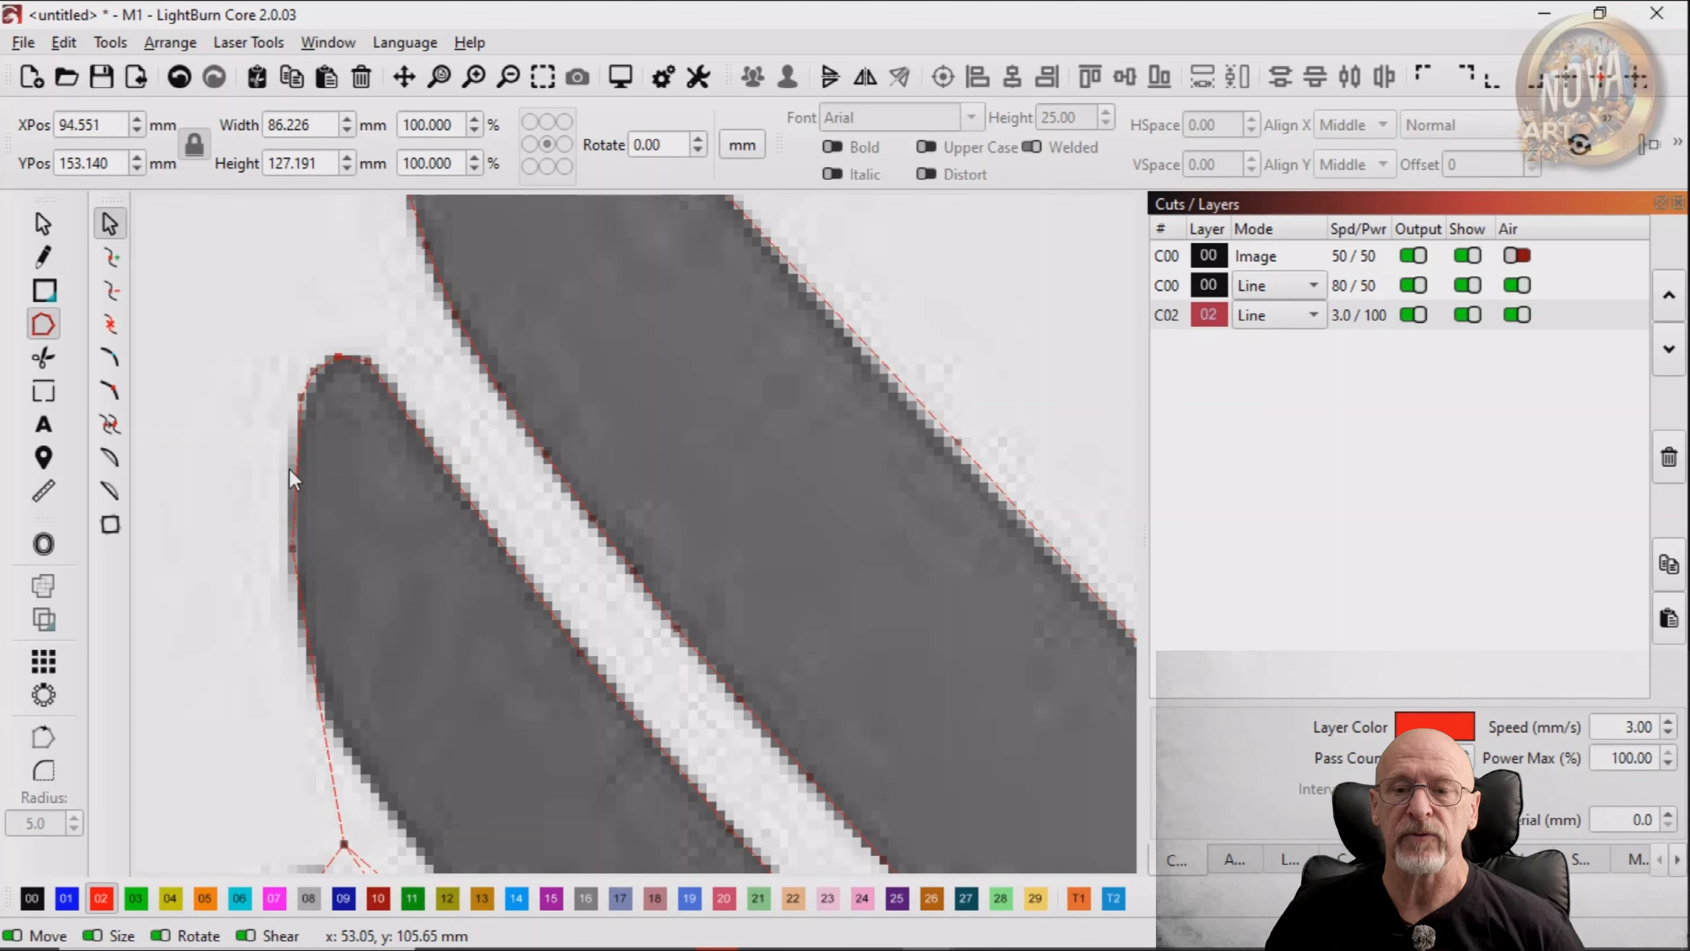
left_click_drag(295, 455, 291, 456)
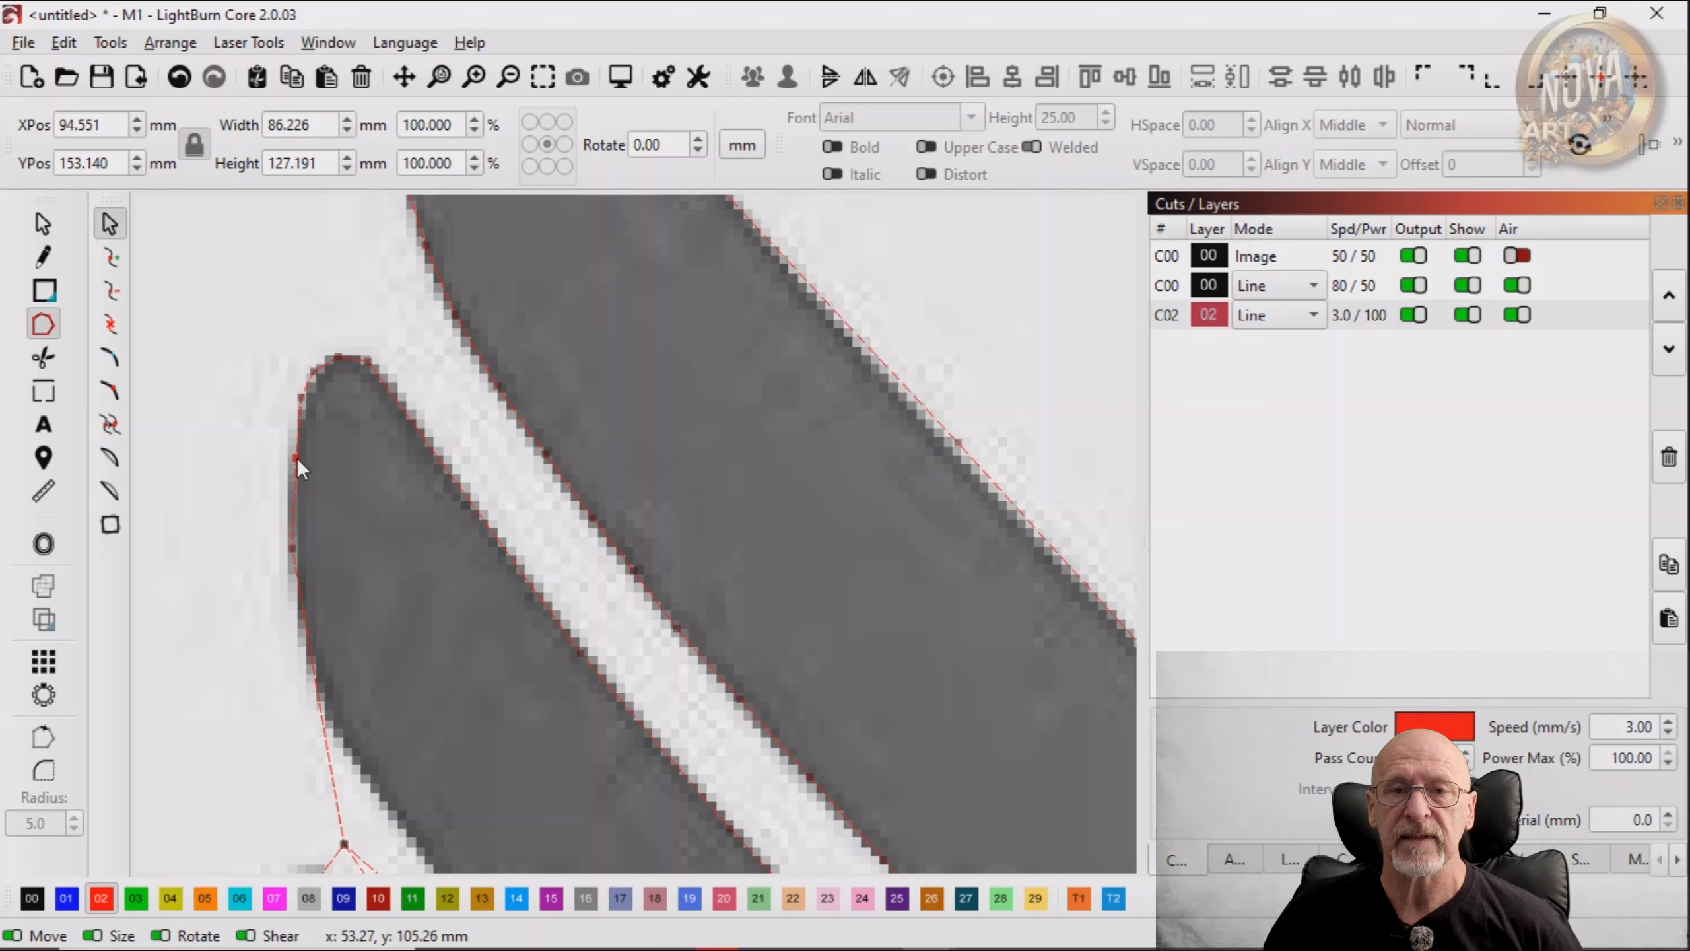
left_click_drag(297, 554, 299, 553)
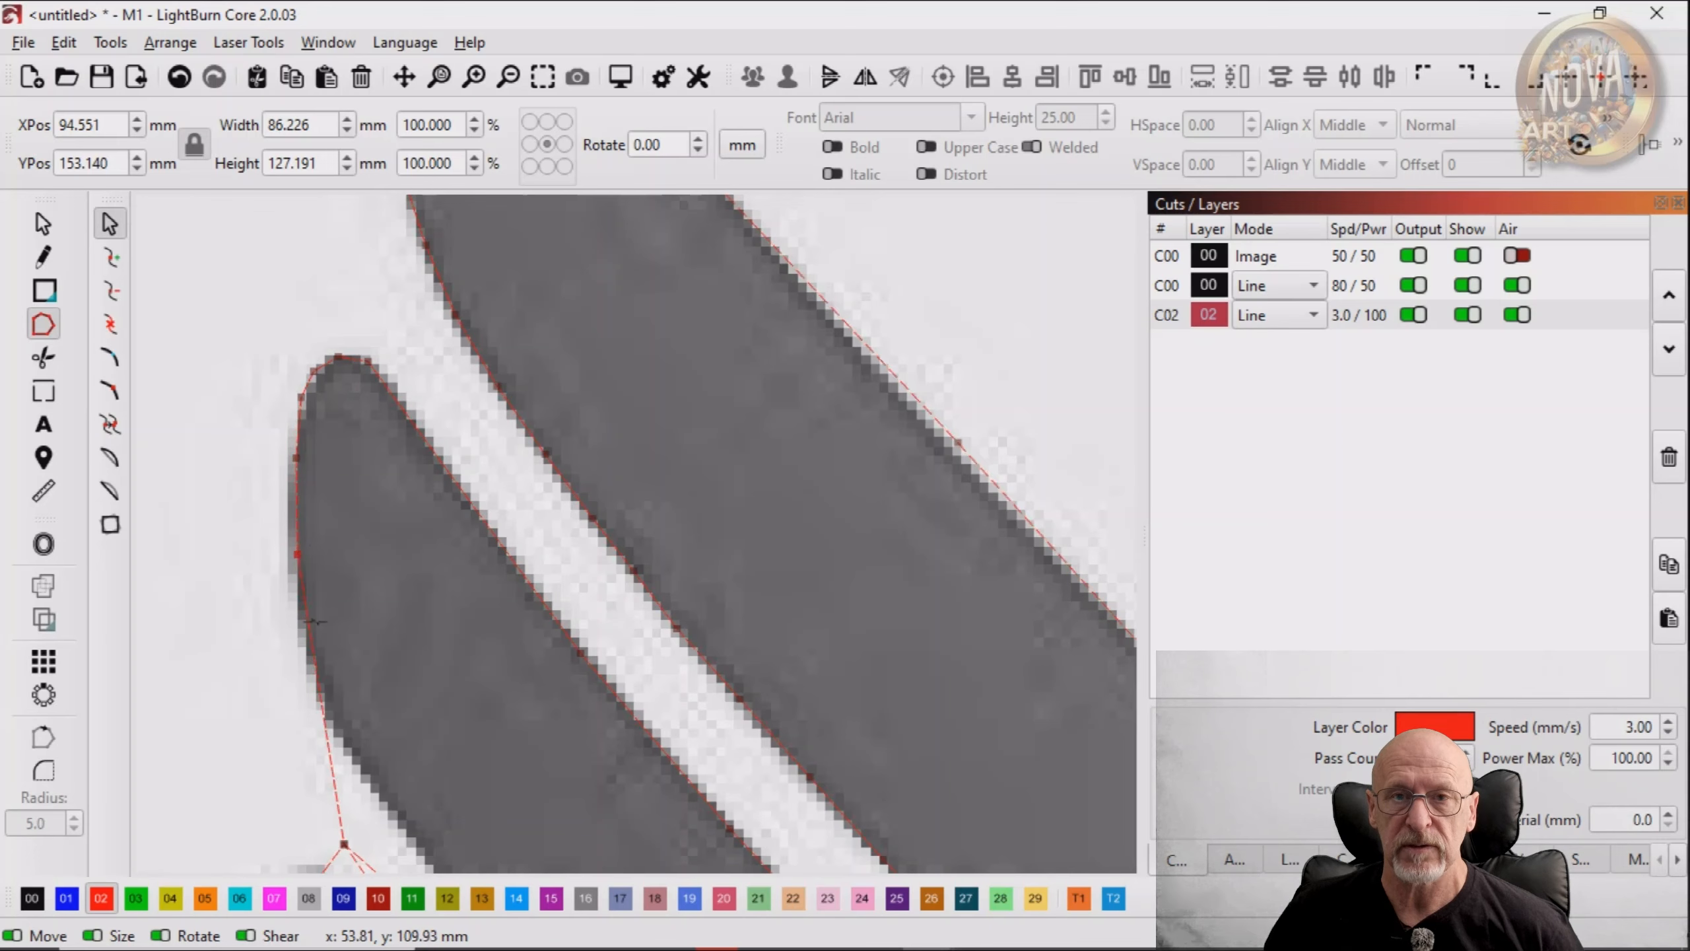
Add and adjust nodes so the outline fits the lower part of the second-highest finger's outer edge
key("i")
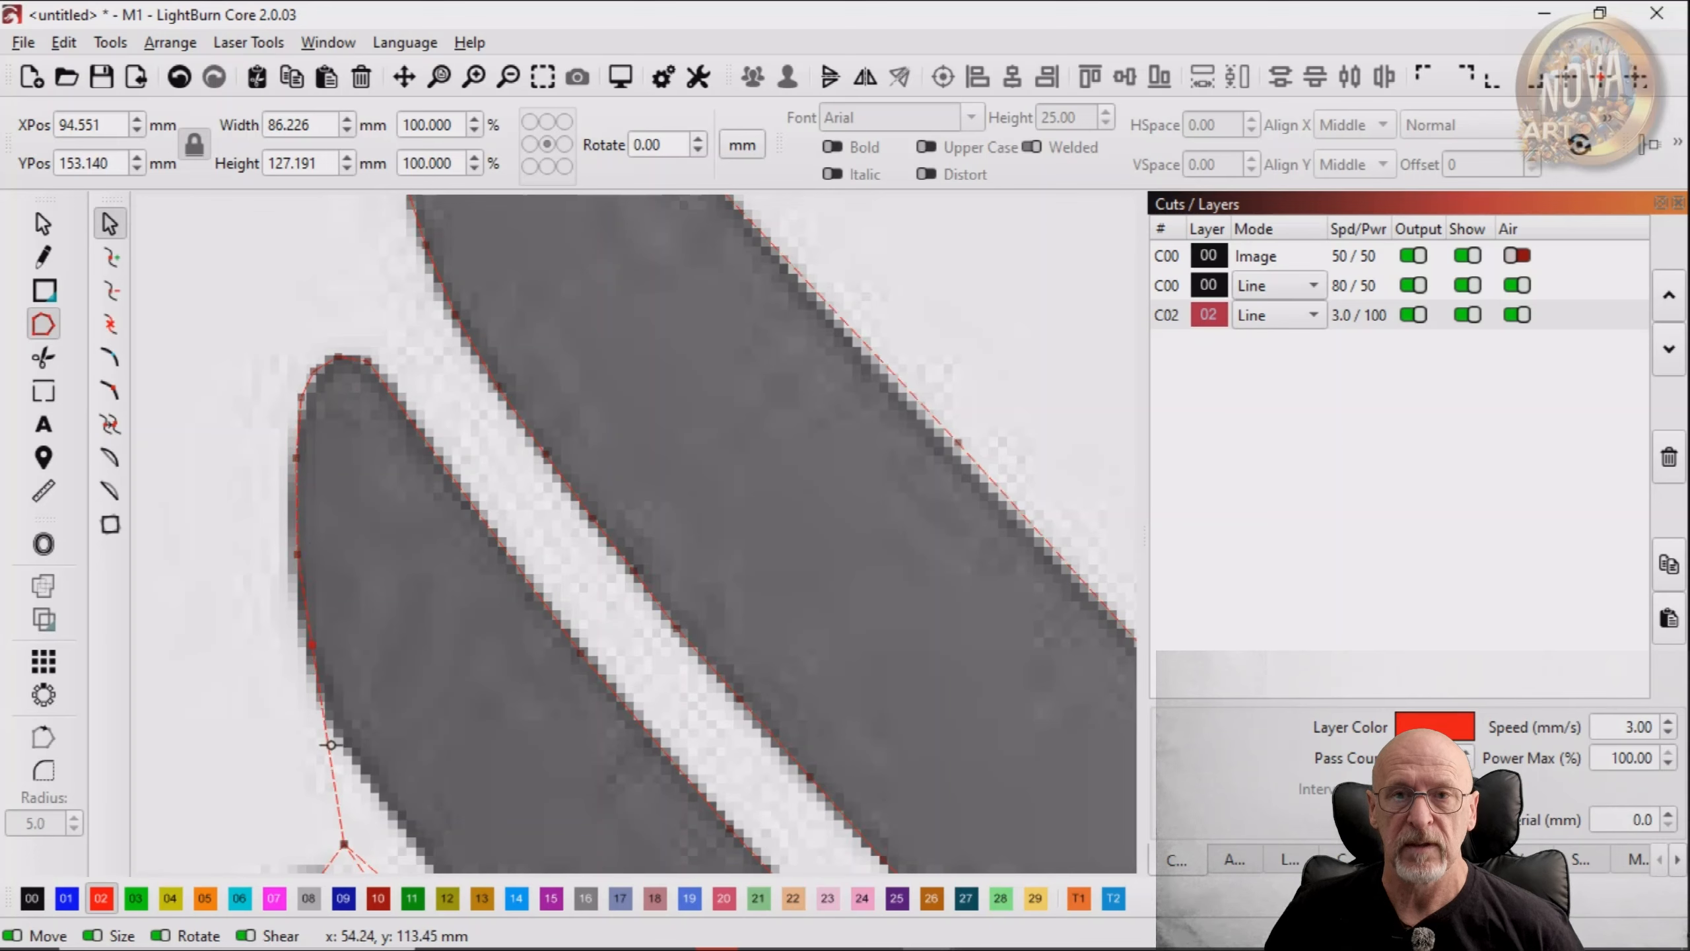
key("i")
left_click_drag(322, 711, 359, 578)
Adjust and add nodes so the outline follows the second-highest finger's lower edge down along the gap
scroll(339, 724, "down", 1)
left_click_drag(339, 669, 377, 373)
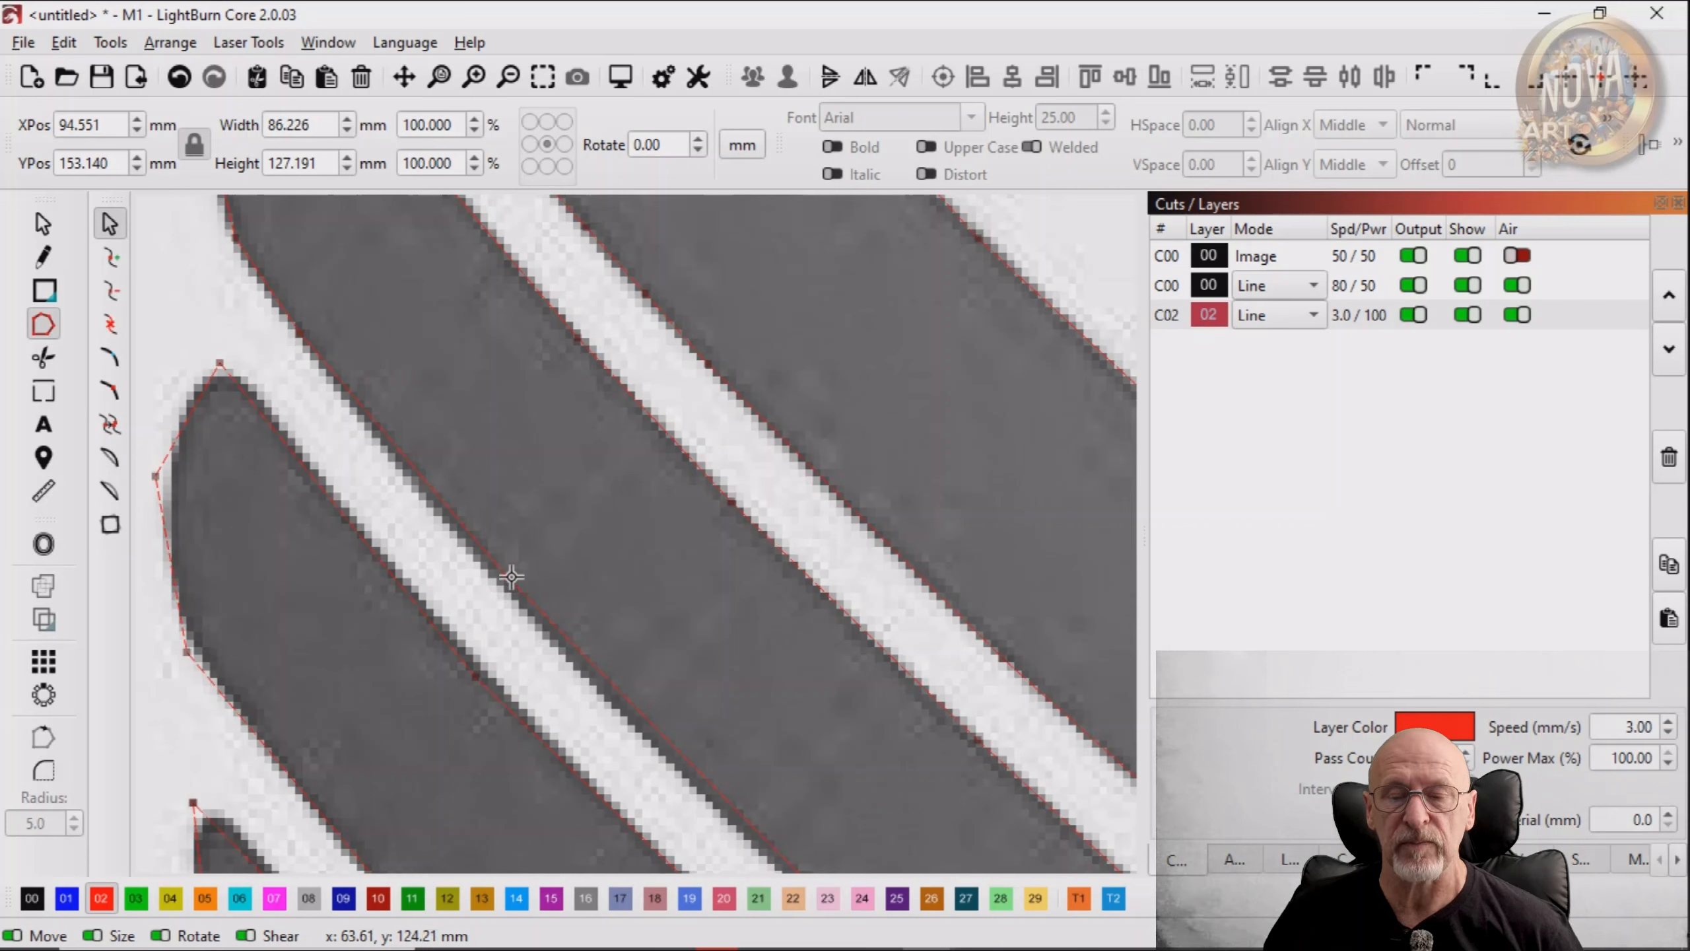
left_click_drag(508, 582, 507, 583)
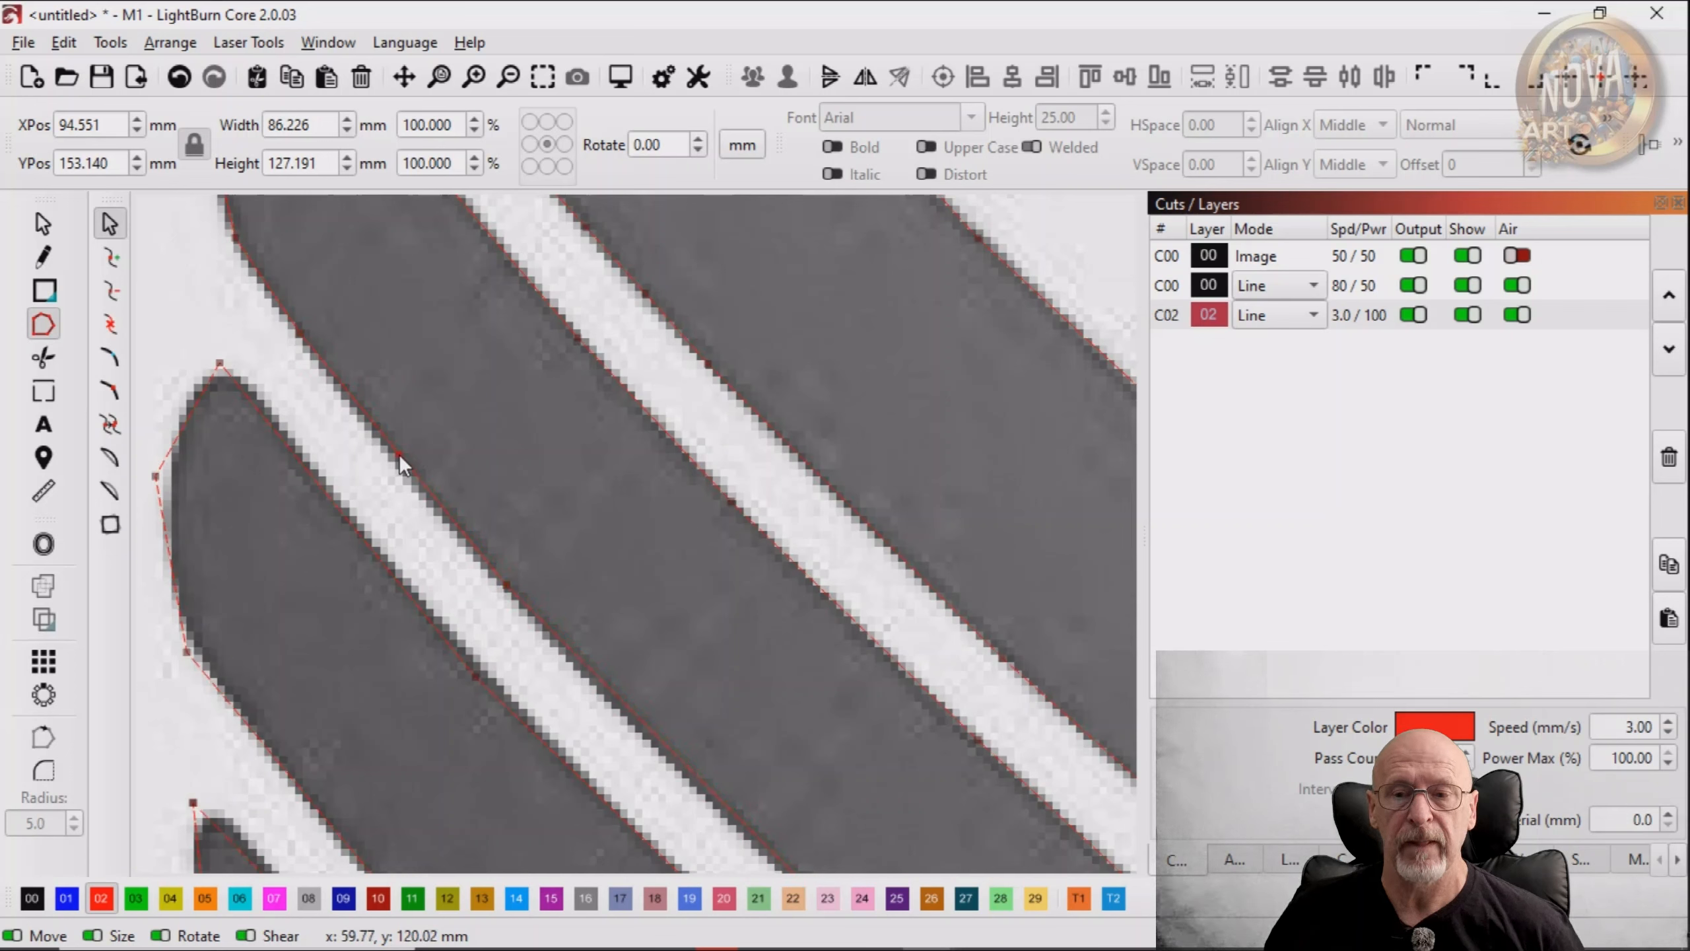
scroll(574, 540, "up", 2)
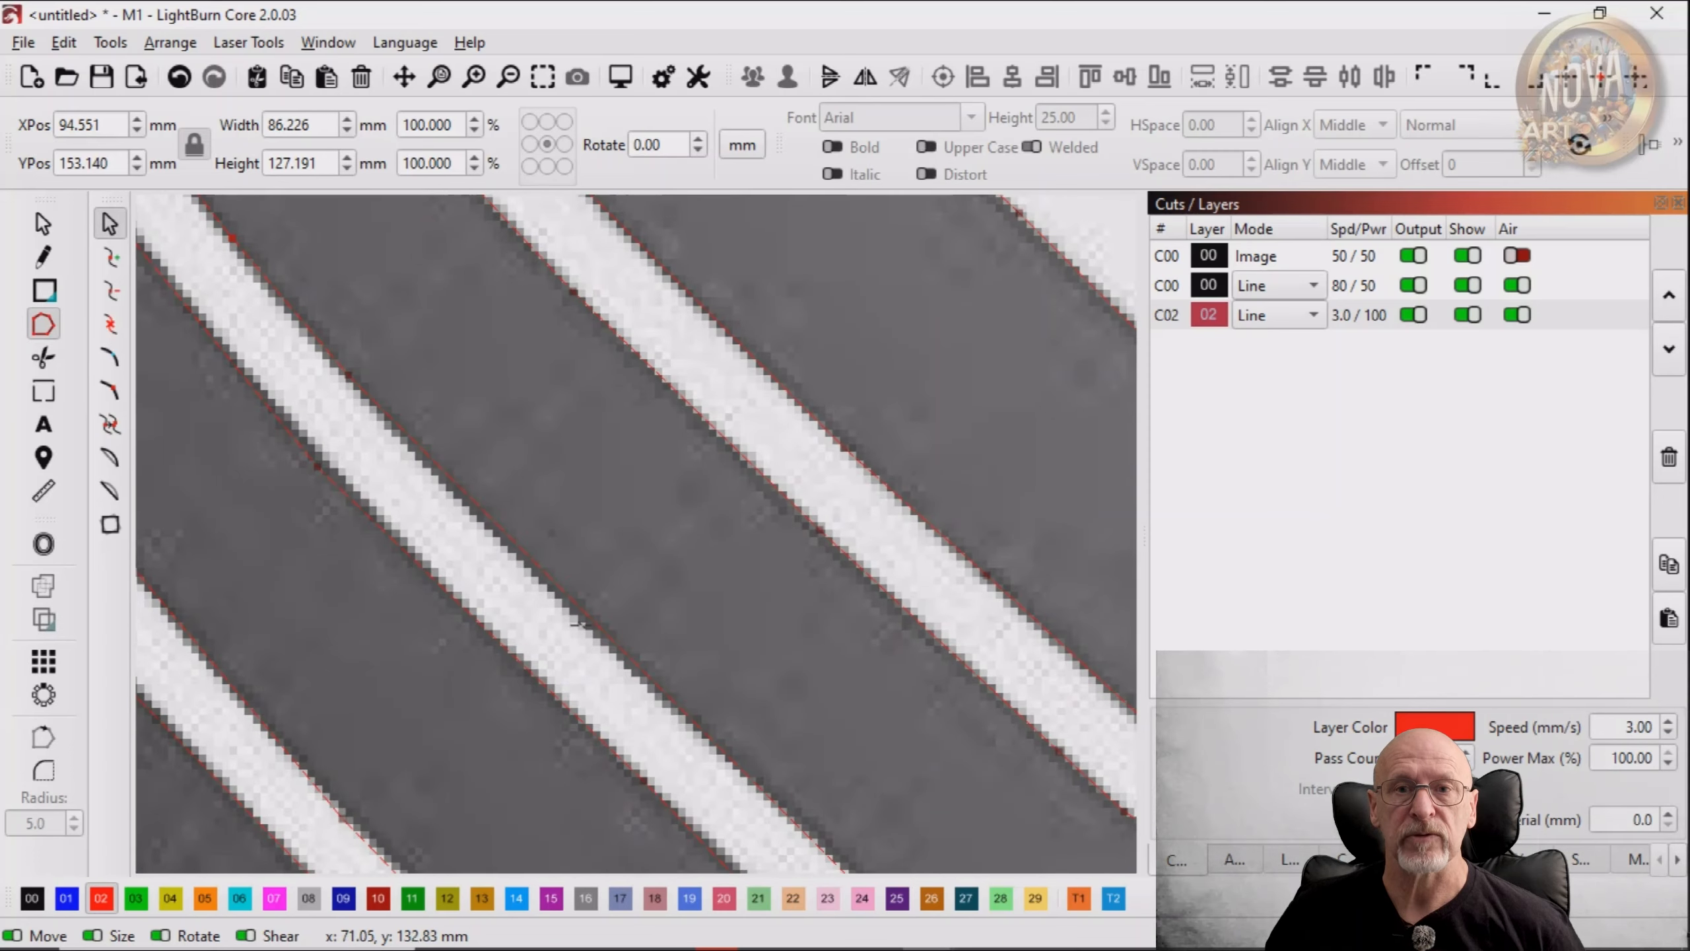
scroll(679, 683, "down", 3)
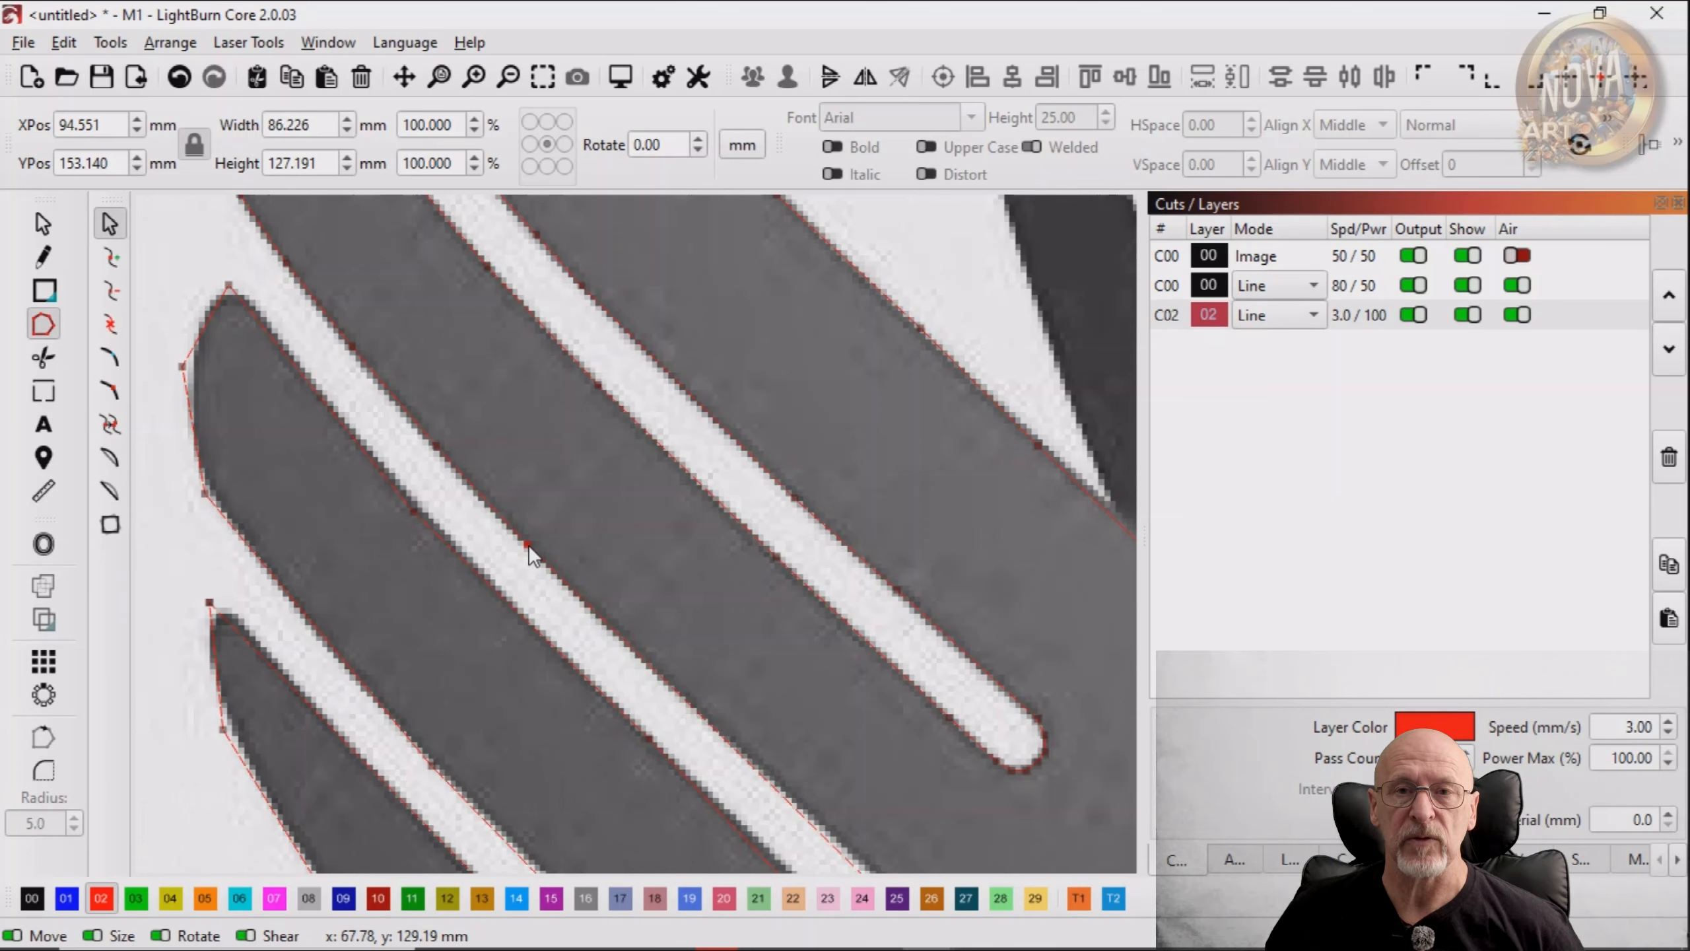
scroll(746, 712, "up", 3)
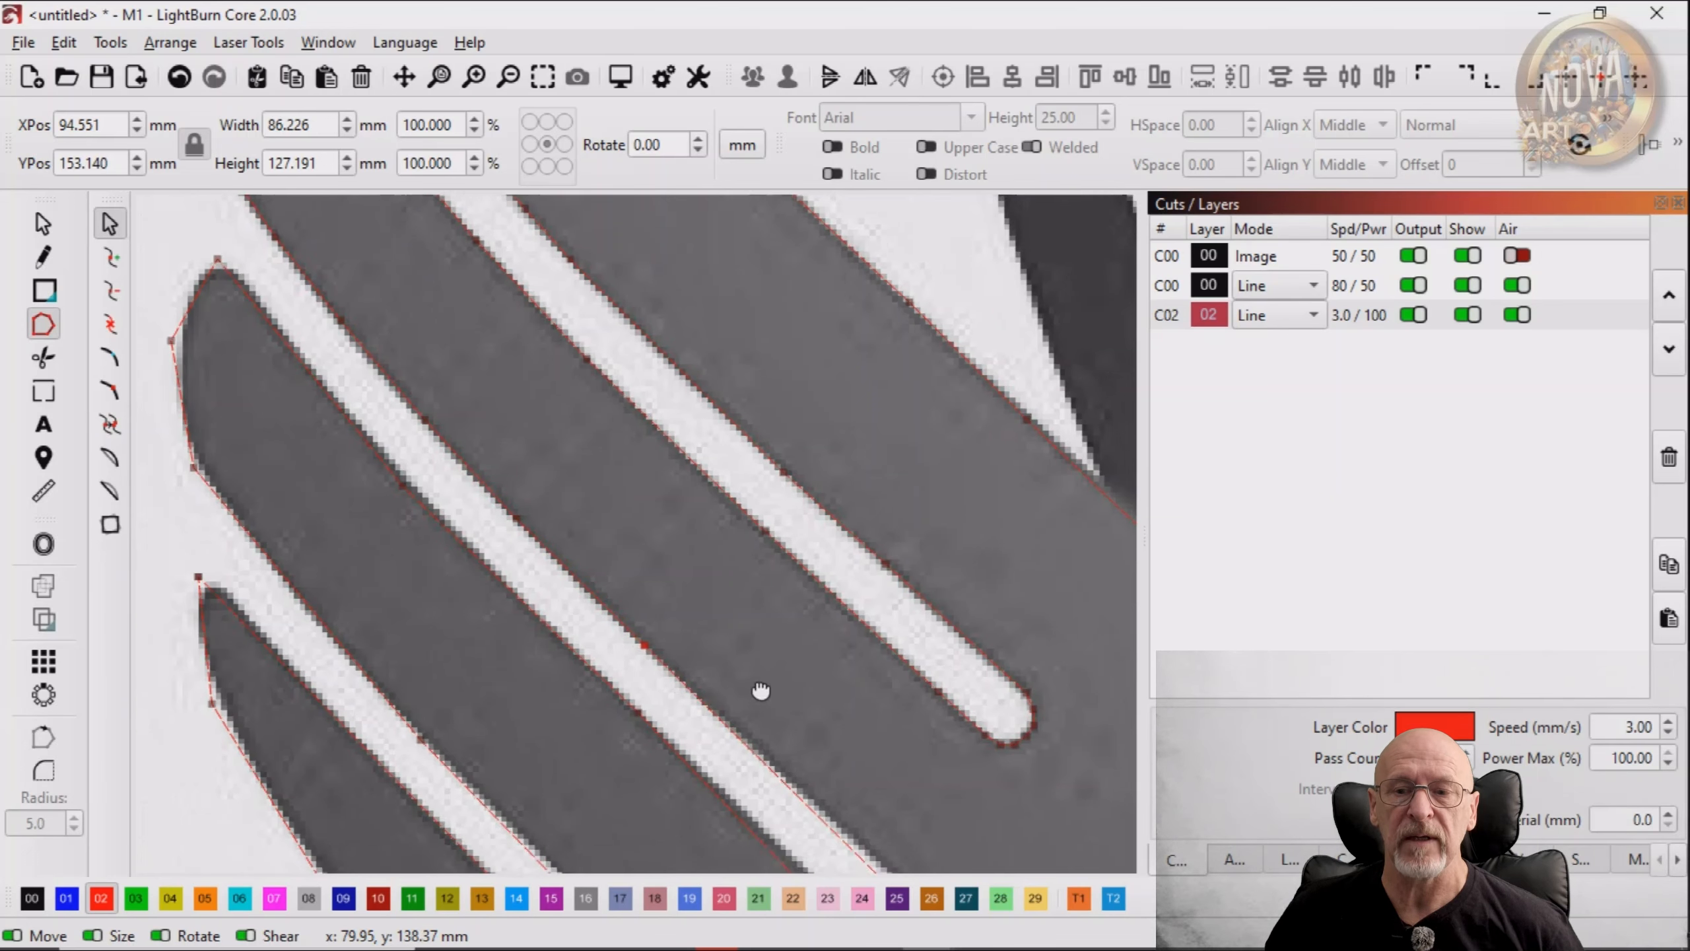
Fit the outline to the rounded end of the gap below the second-highest finger and to the adjoining edges
key("i")
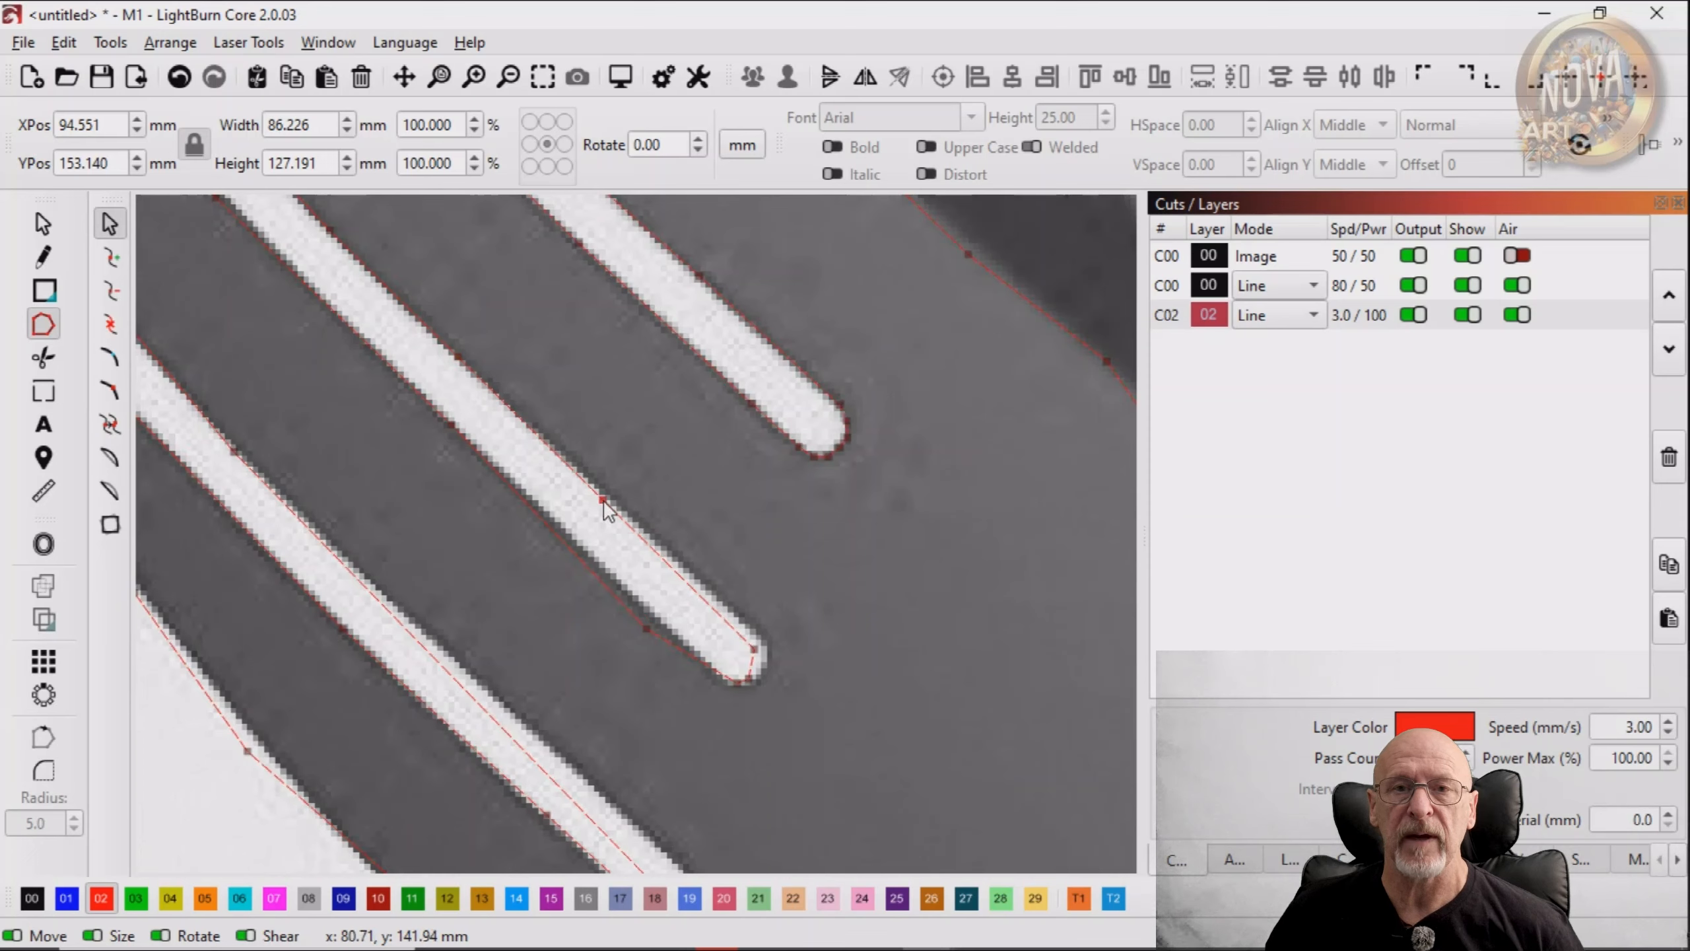
left_click_drag(603, 501, 616, 502)
mouse_move(758, 650)
left_mouse_down()
mouse_move(722, 685)
mouse_move(760, 680)
left_mouse_up()
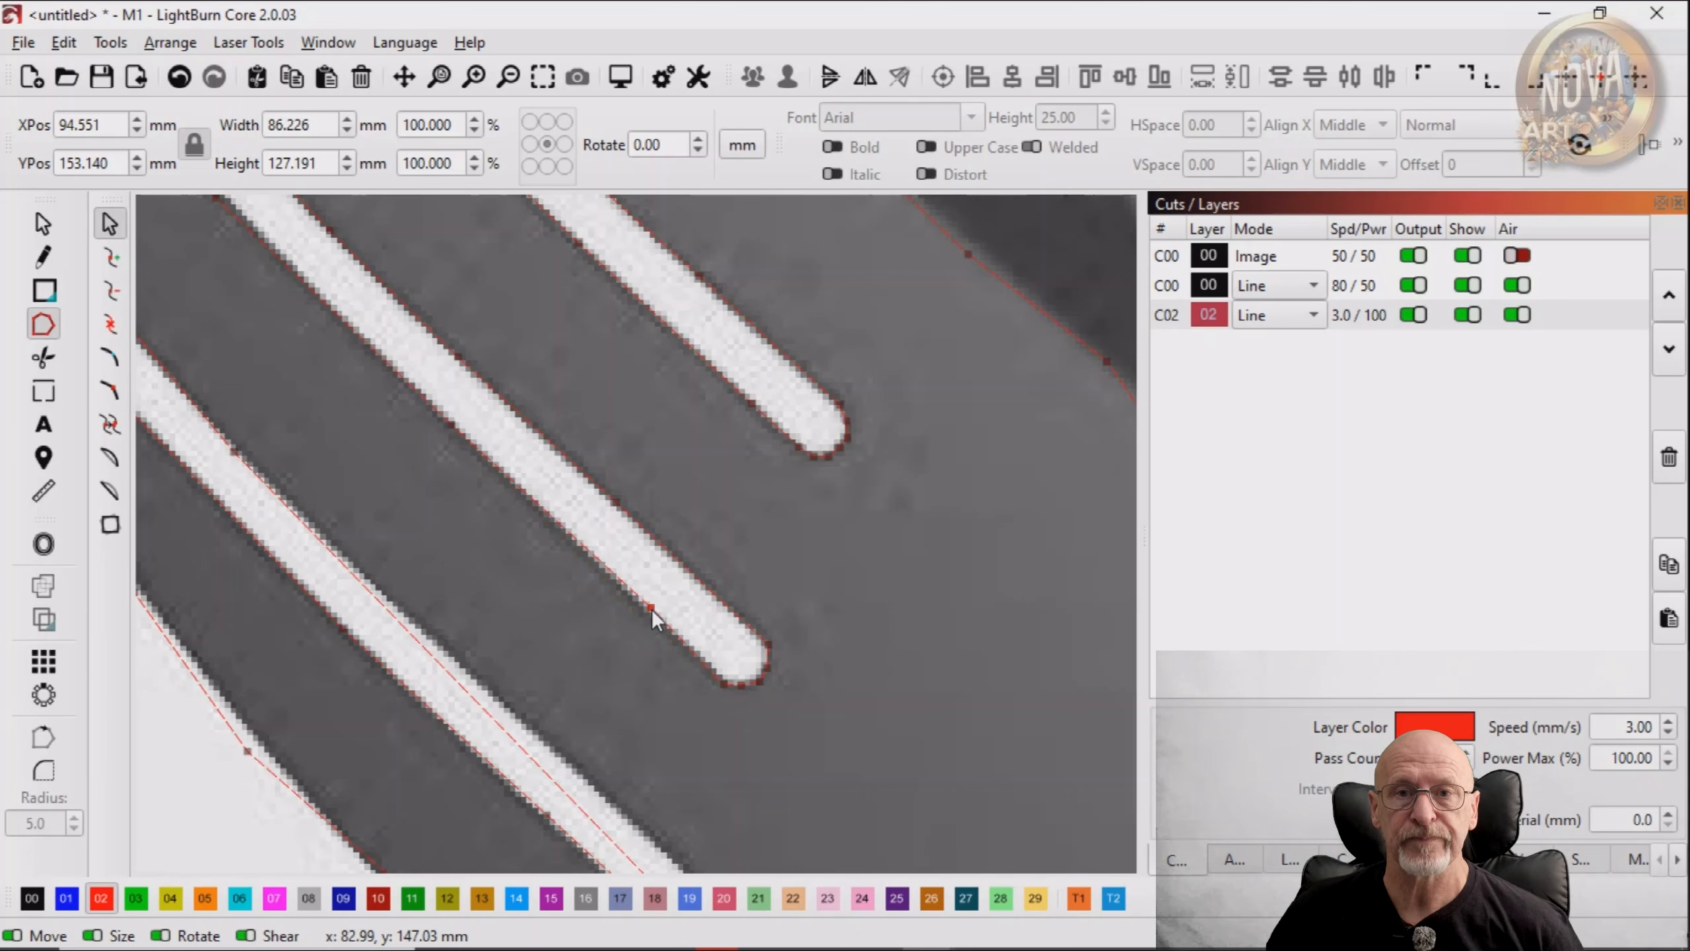
Reshape the outline's nodes to fit the third finger's upper edge, rounded tip and short outer side
left_click_drag(433, 479, 699, 724)
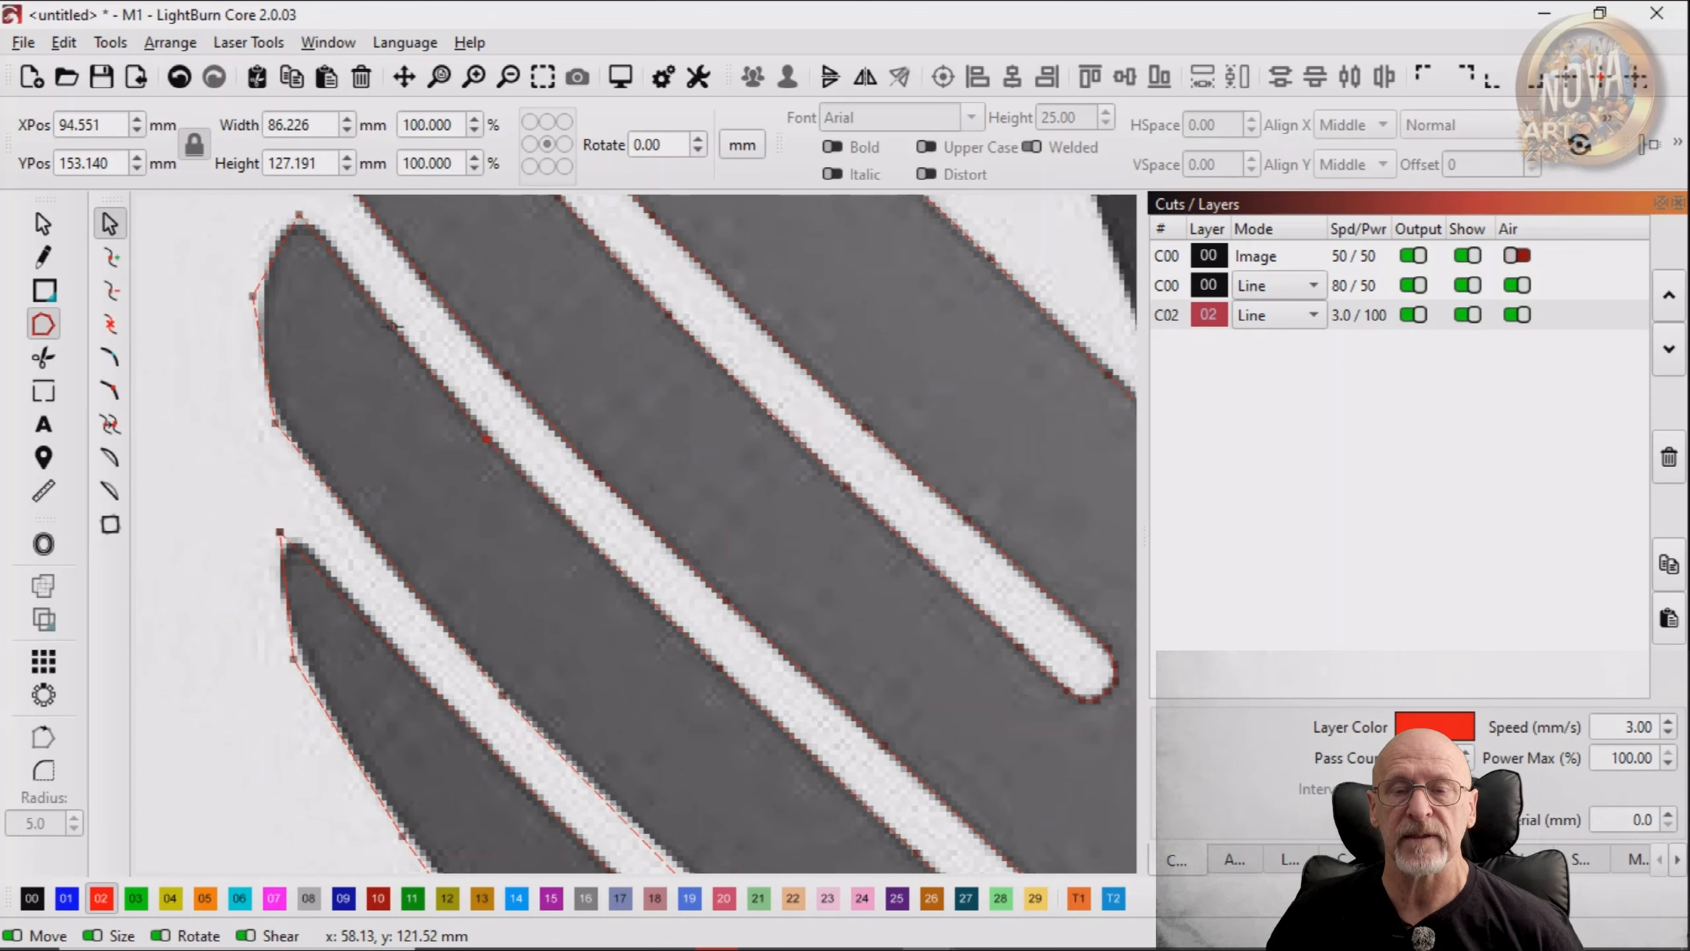
left_click_drag(394, 387, 442, 529)
left_click_drag(347, 357, 355, 367)
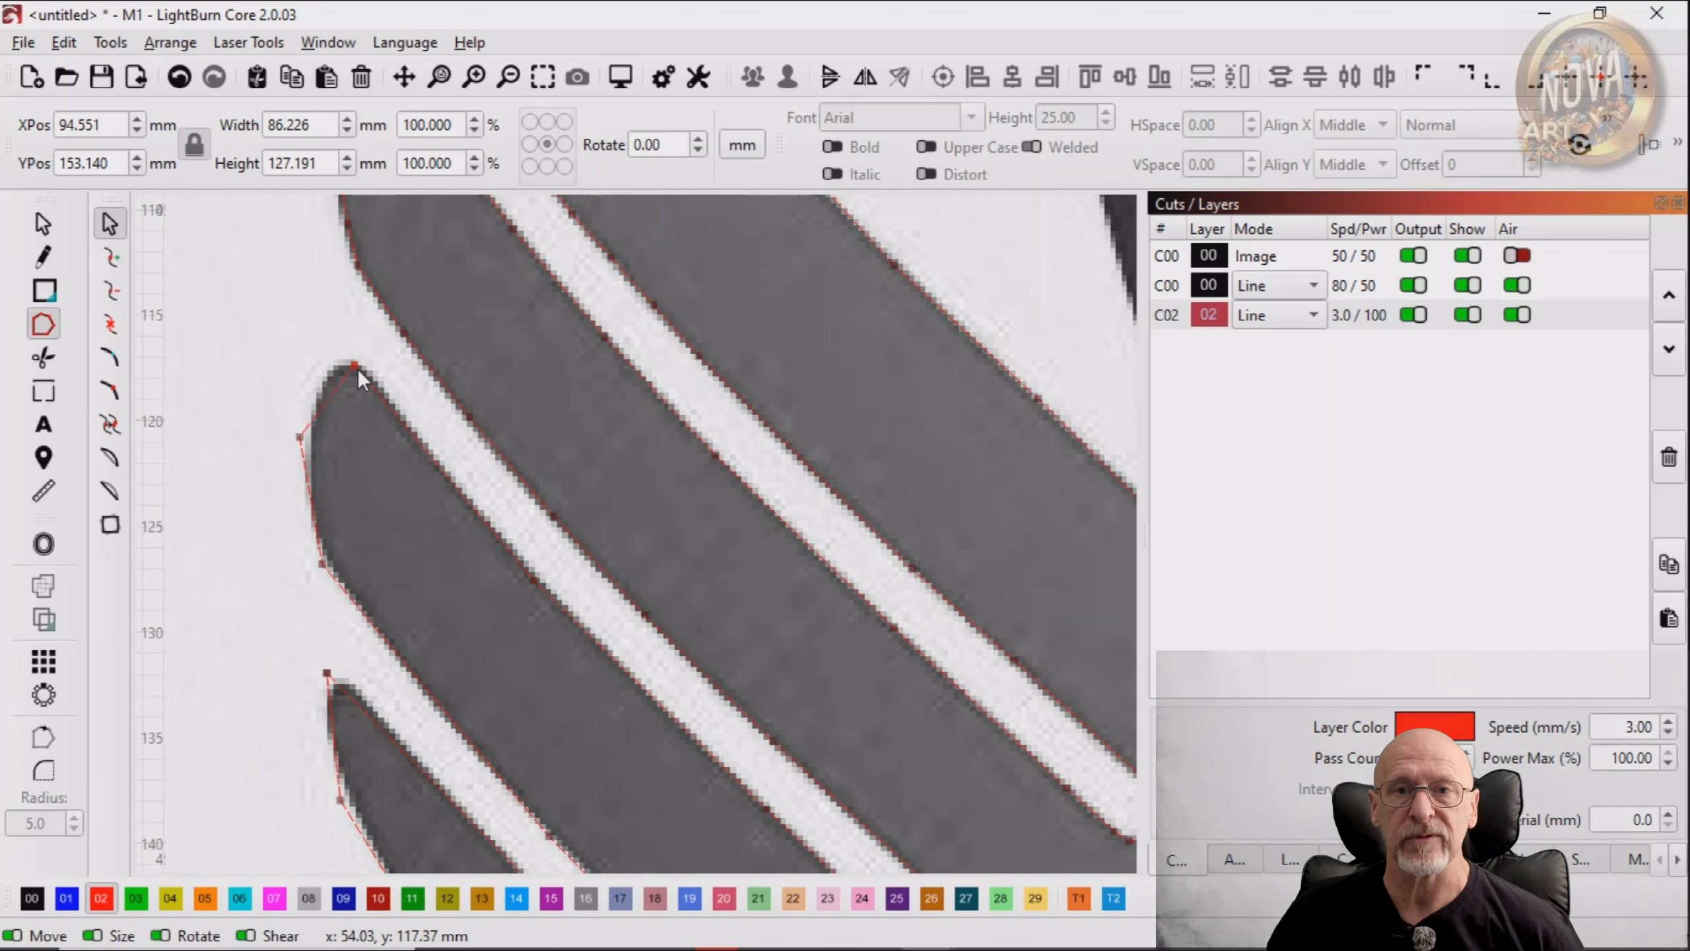
left_click_drag(301, 438, 340, 368)
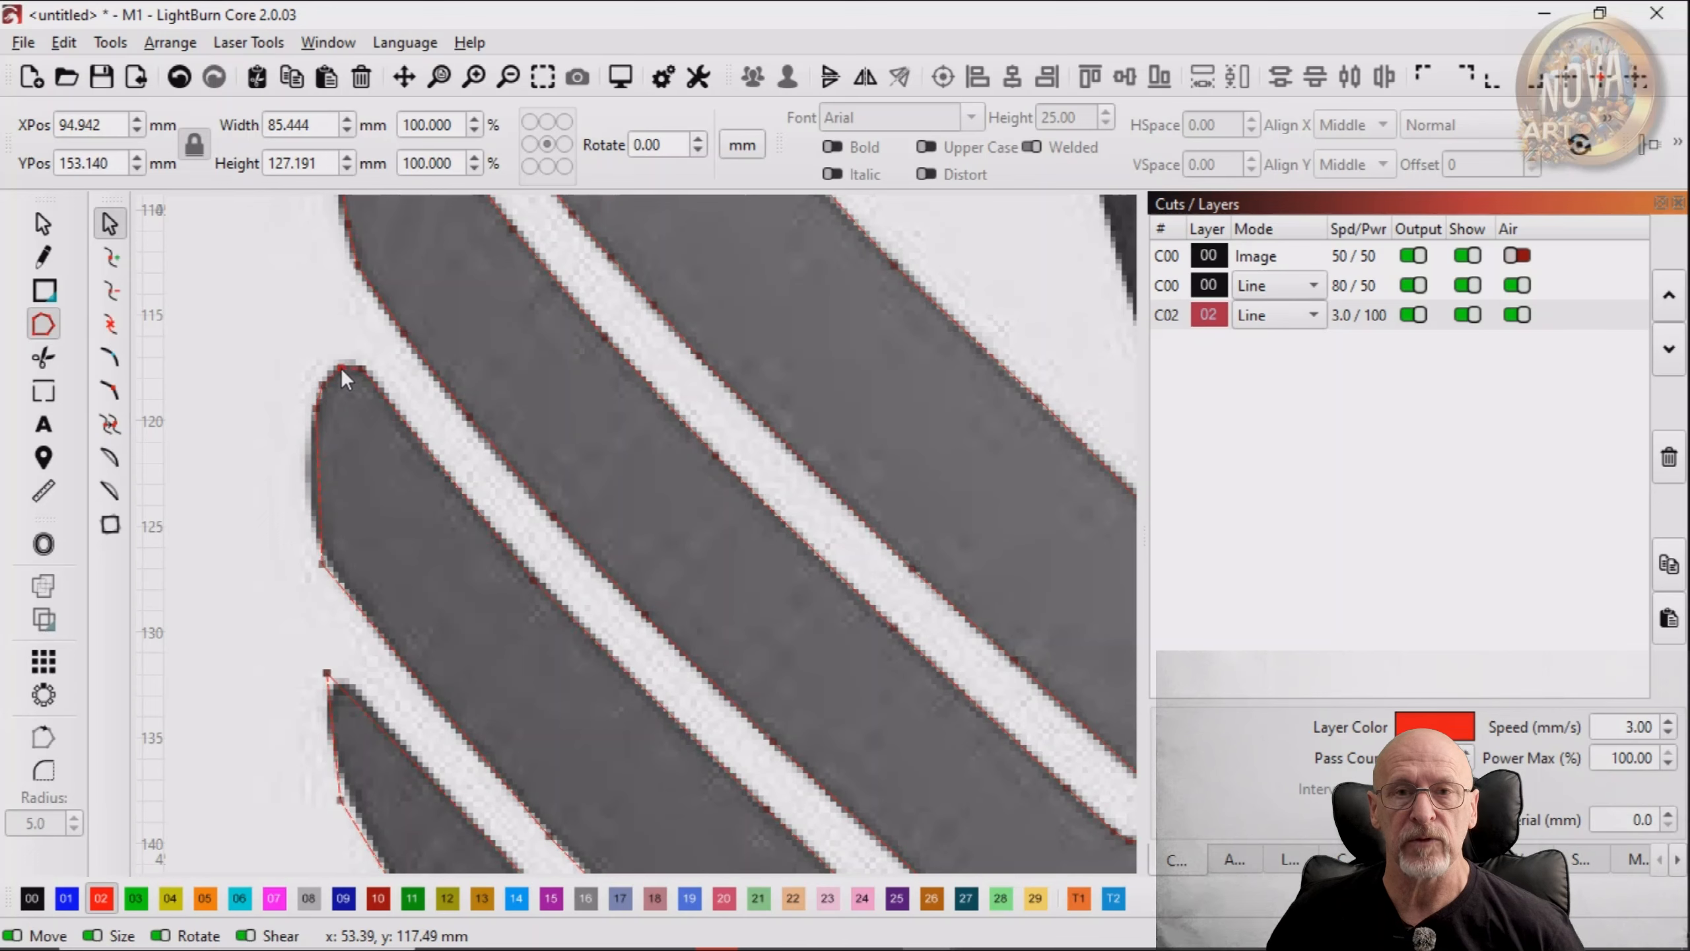
left_click_drag(319, 468, 311, 463)
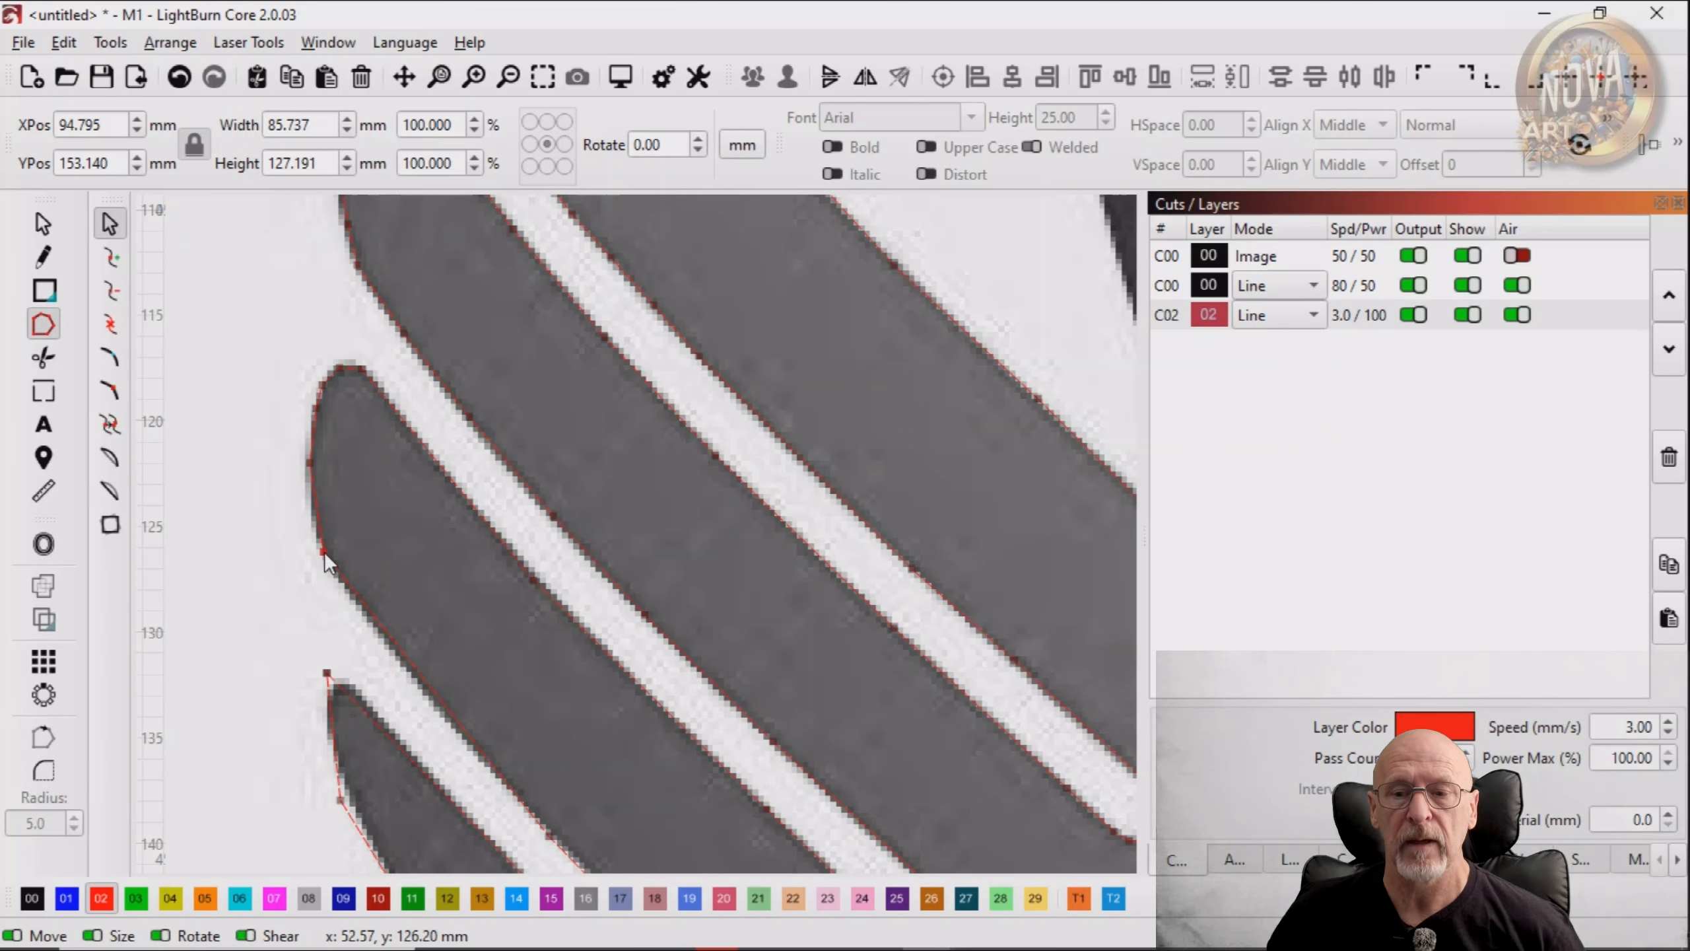
left_click_drag(325, 552, 312, 512)
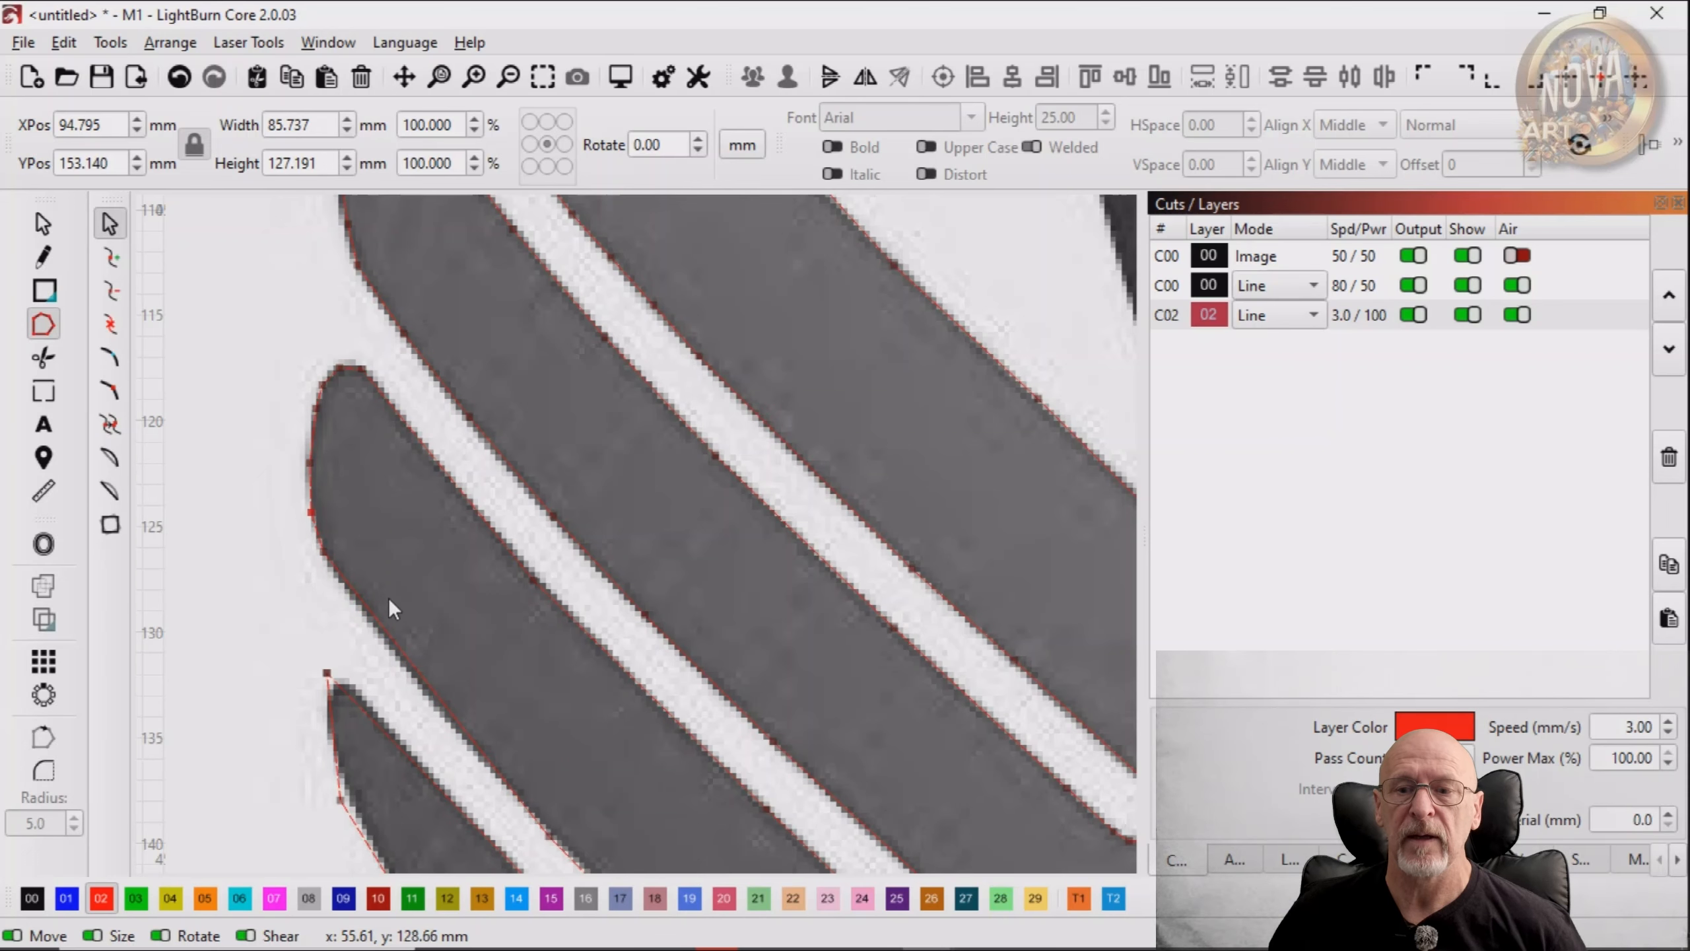
Add and move nodes so the outline follows the third finger's lower edge along the lowest gap
left_click_drag(379, 563, 311, 478)
key("i")
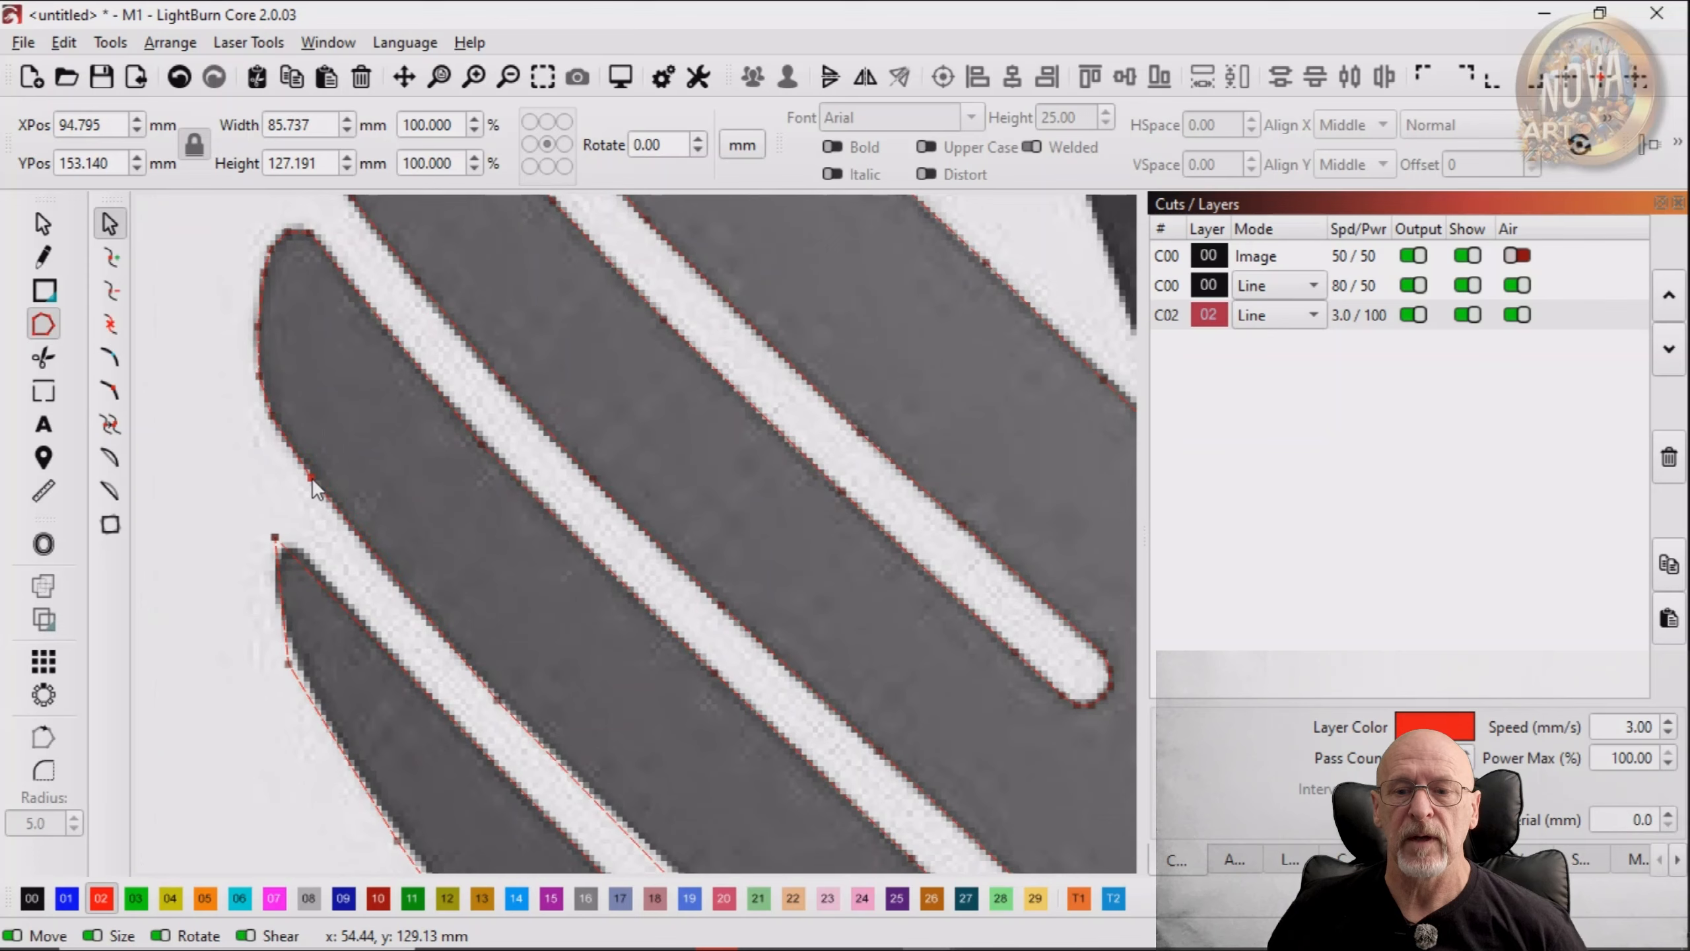
left_click_drag(523, 640, 436, 473)
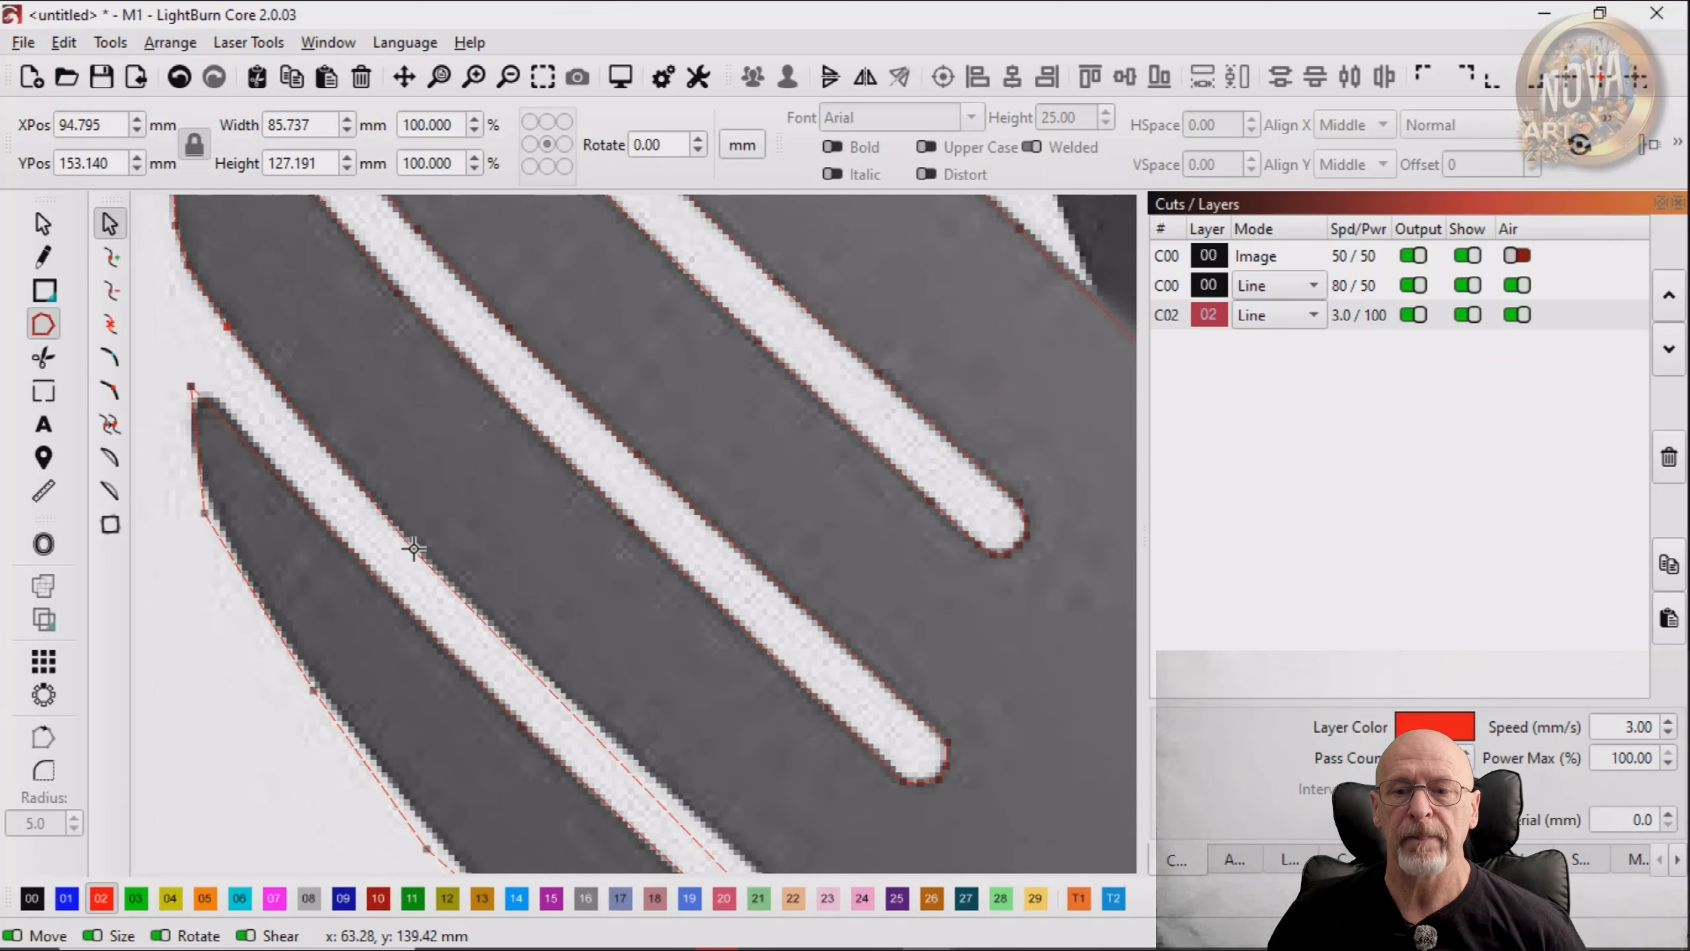
left_click_drag(420, 552, 426, 556)
Fit the outline to the rounded end of the lowest gap and to the gap's opposite edge
left_click_drag(567, 601, 451, 367)
left_click_drag(728, 763, 753, 734)
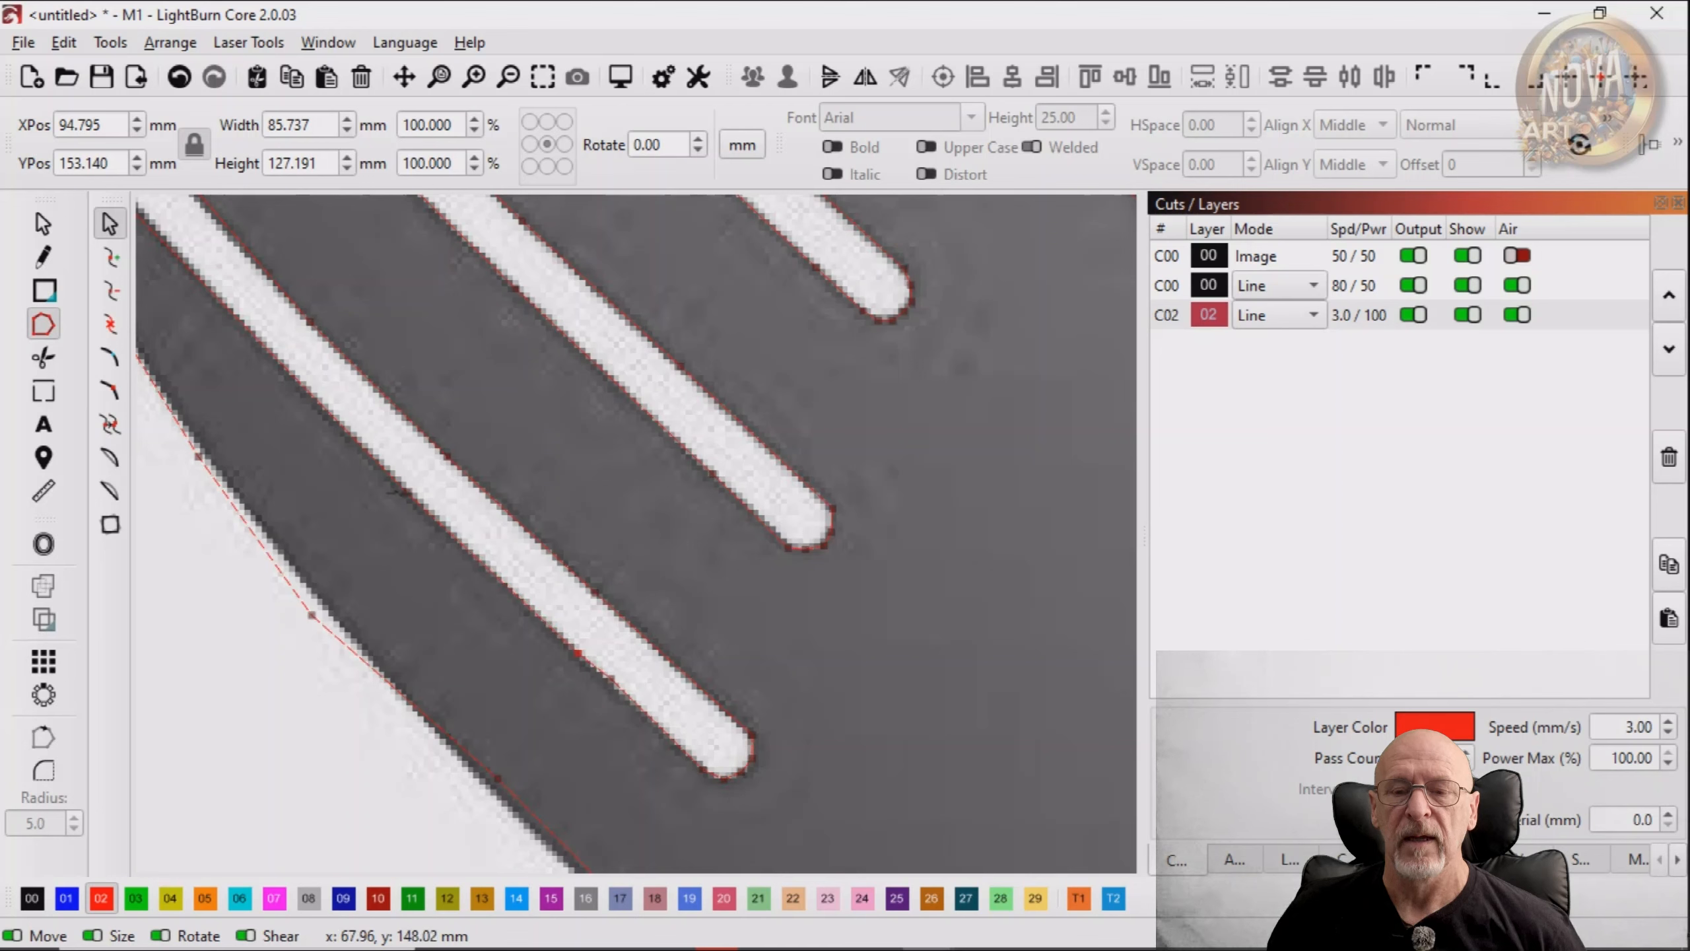
scroll(394, 520, "up", 1)
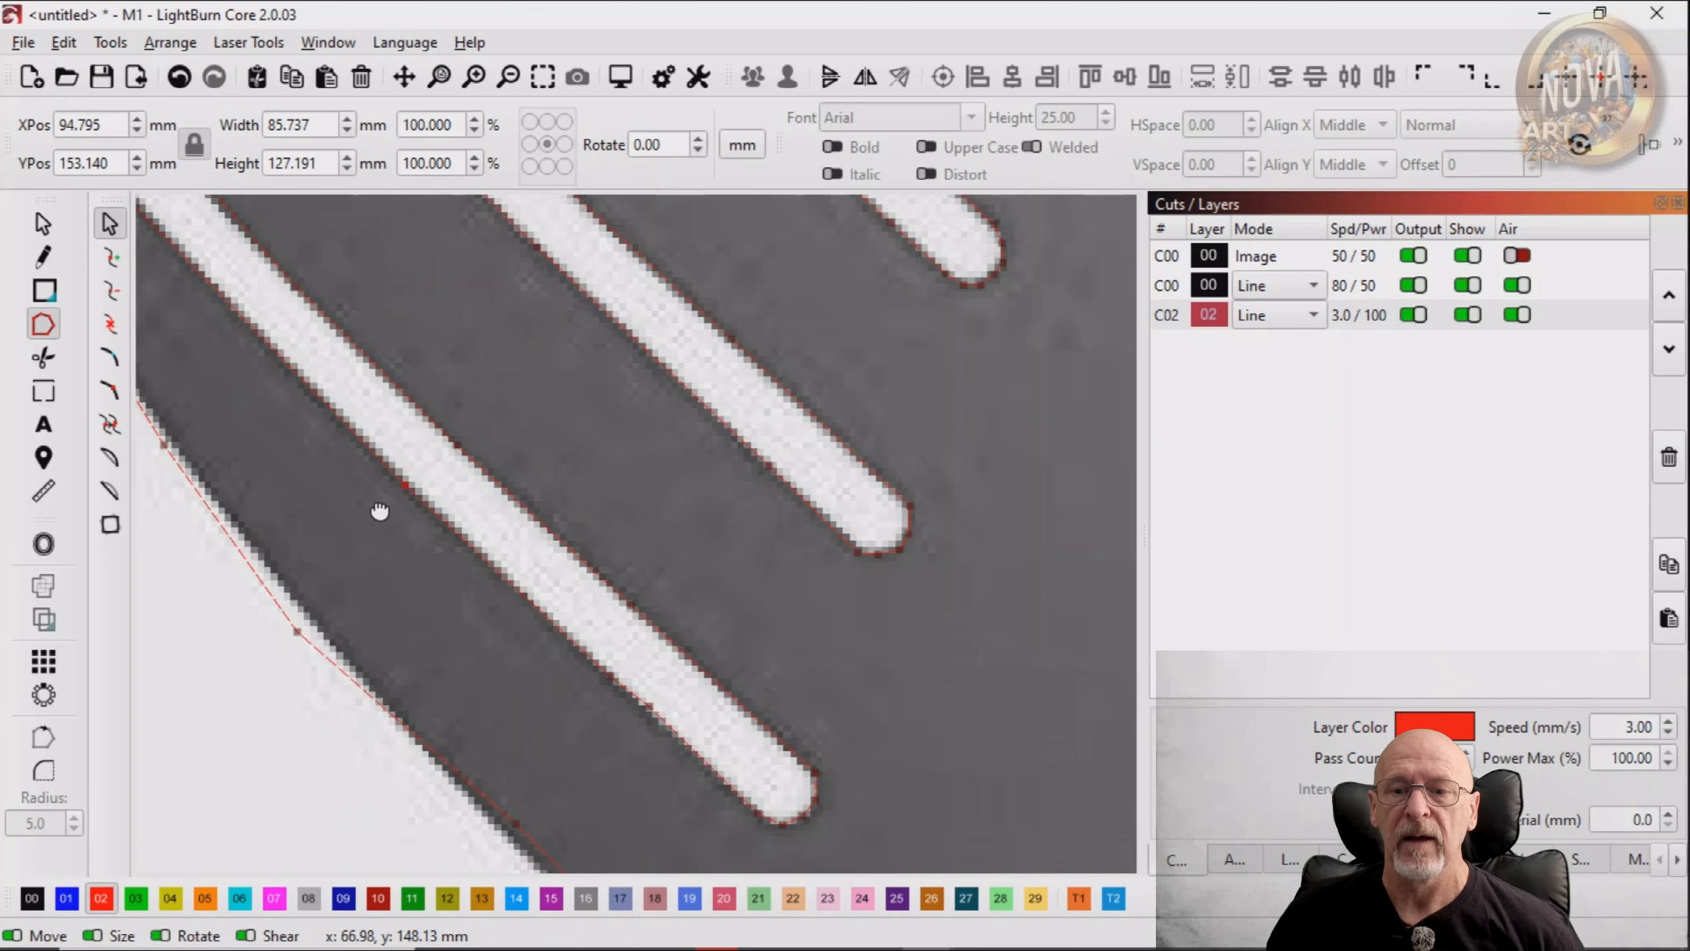
Reposition and add nodes so the outline fits the lowest finger's upper edge and narrow tip
left_click_drag(375, 492, 666, 746)
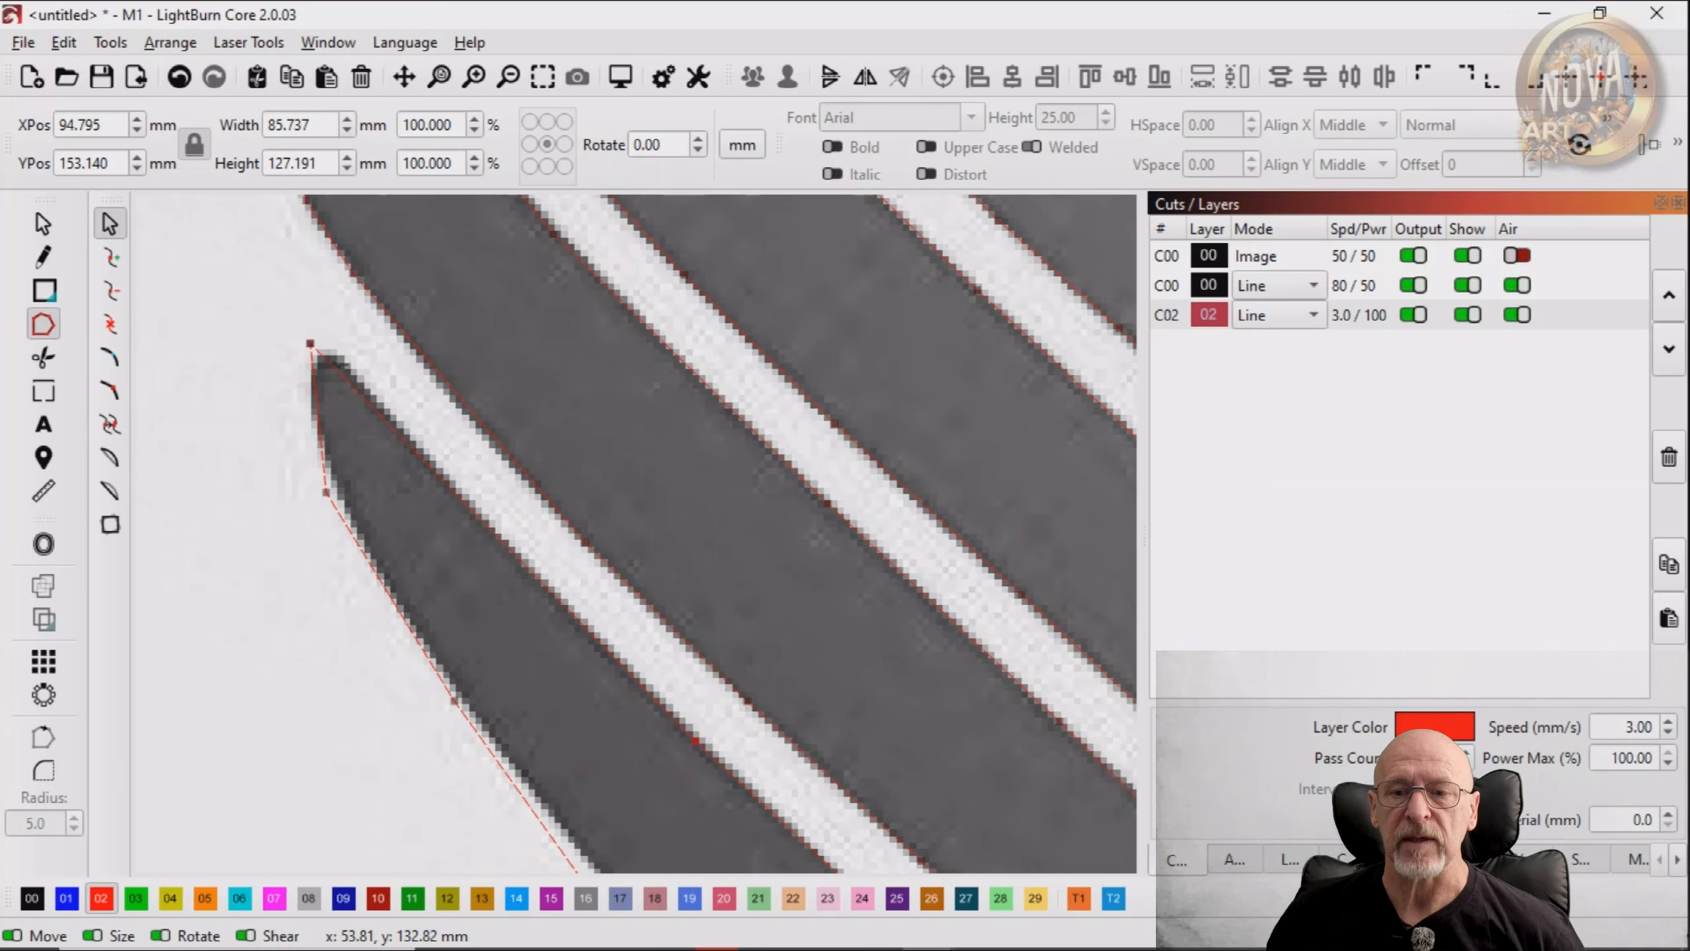
left_click(291, 377)
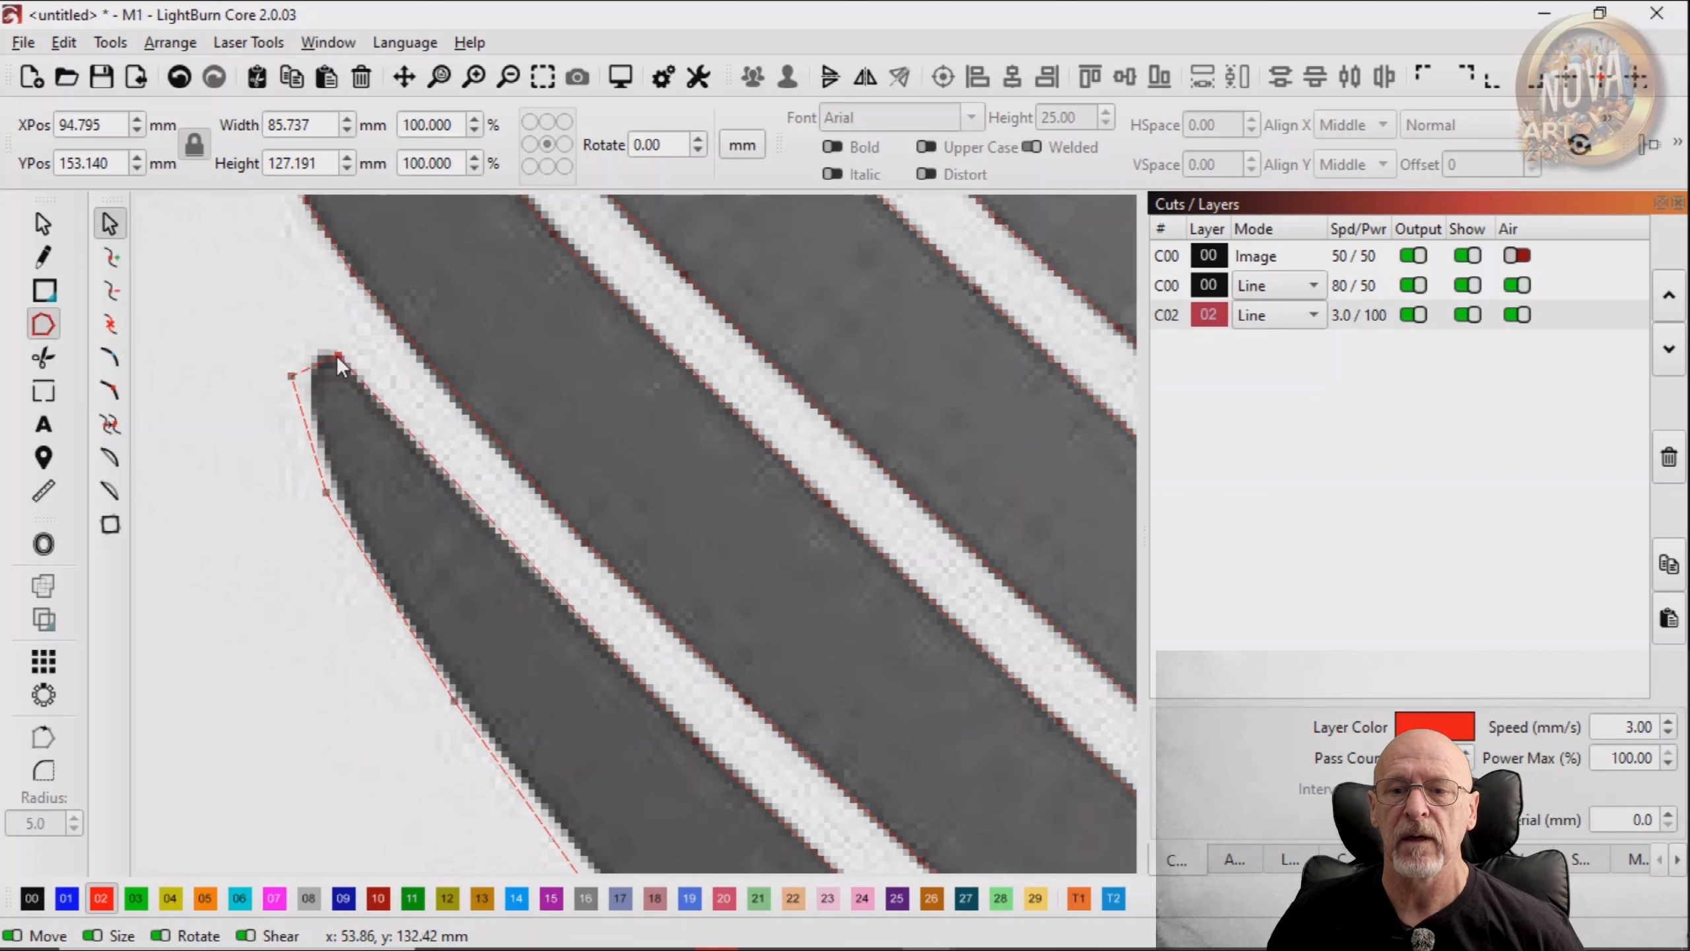
left_click(335, 355)
key("i")
left_click_drag(441, 468, 444, 478)
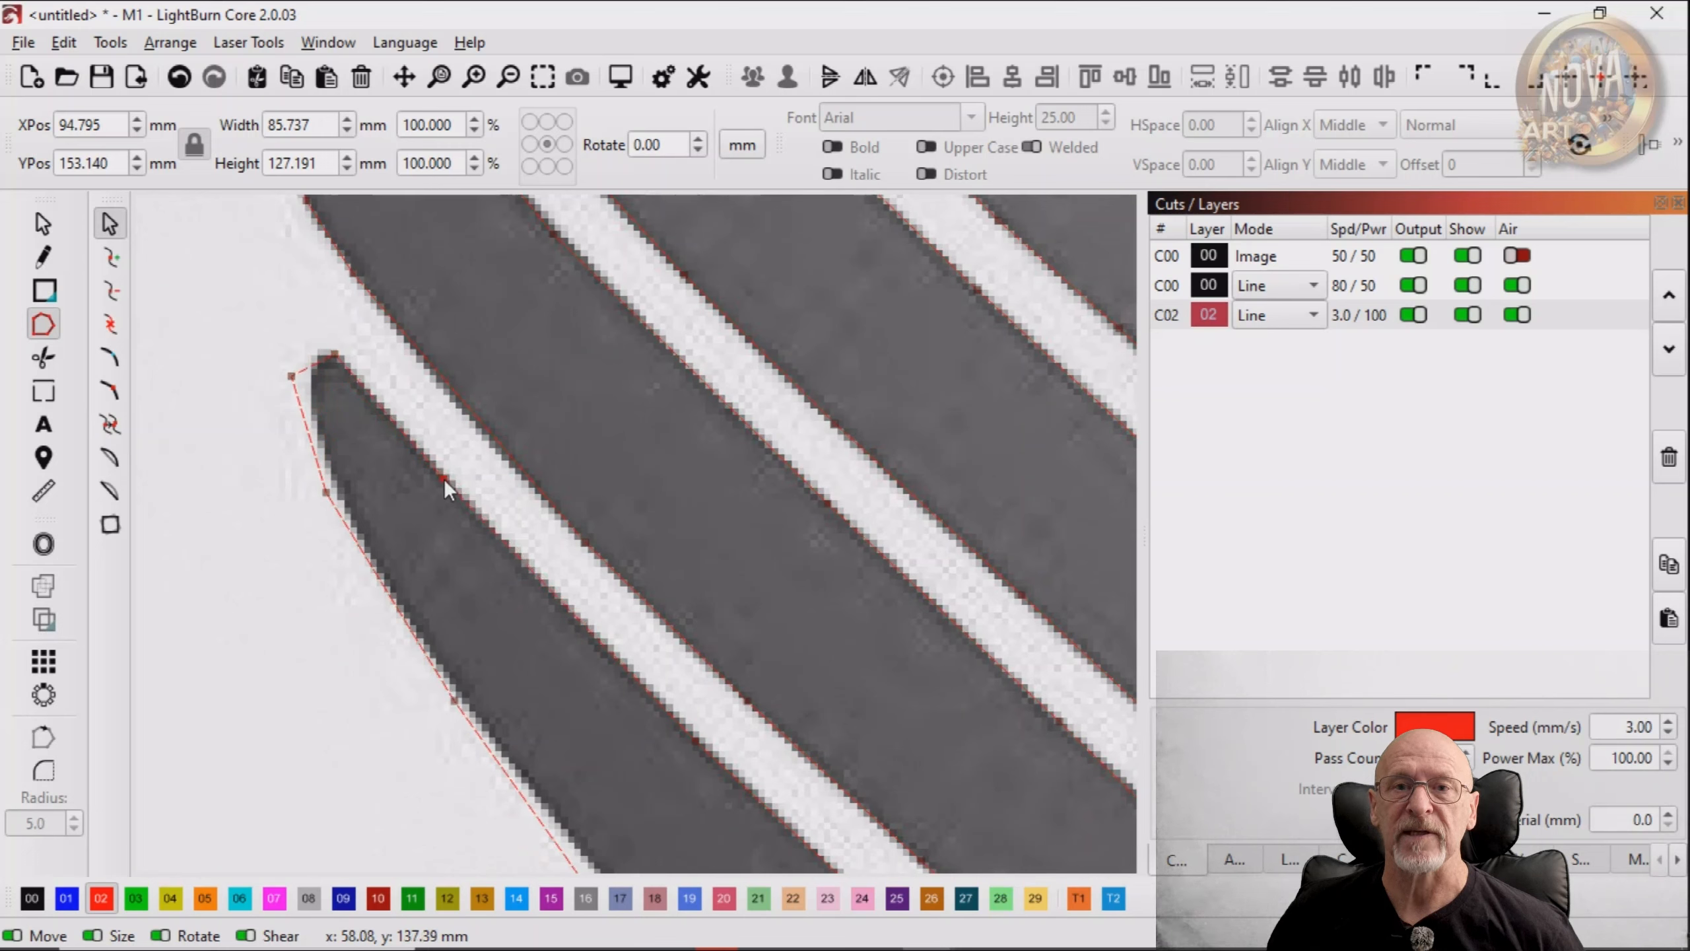
left_click_drag(291, 378, 306, 385)
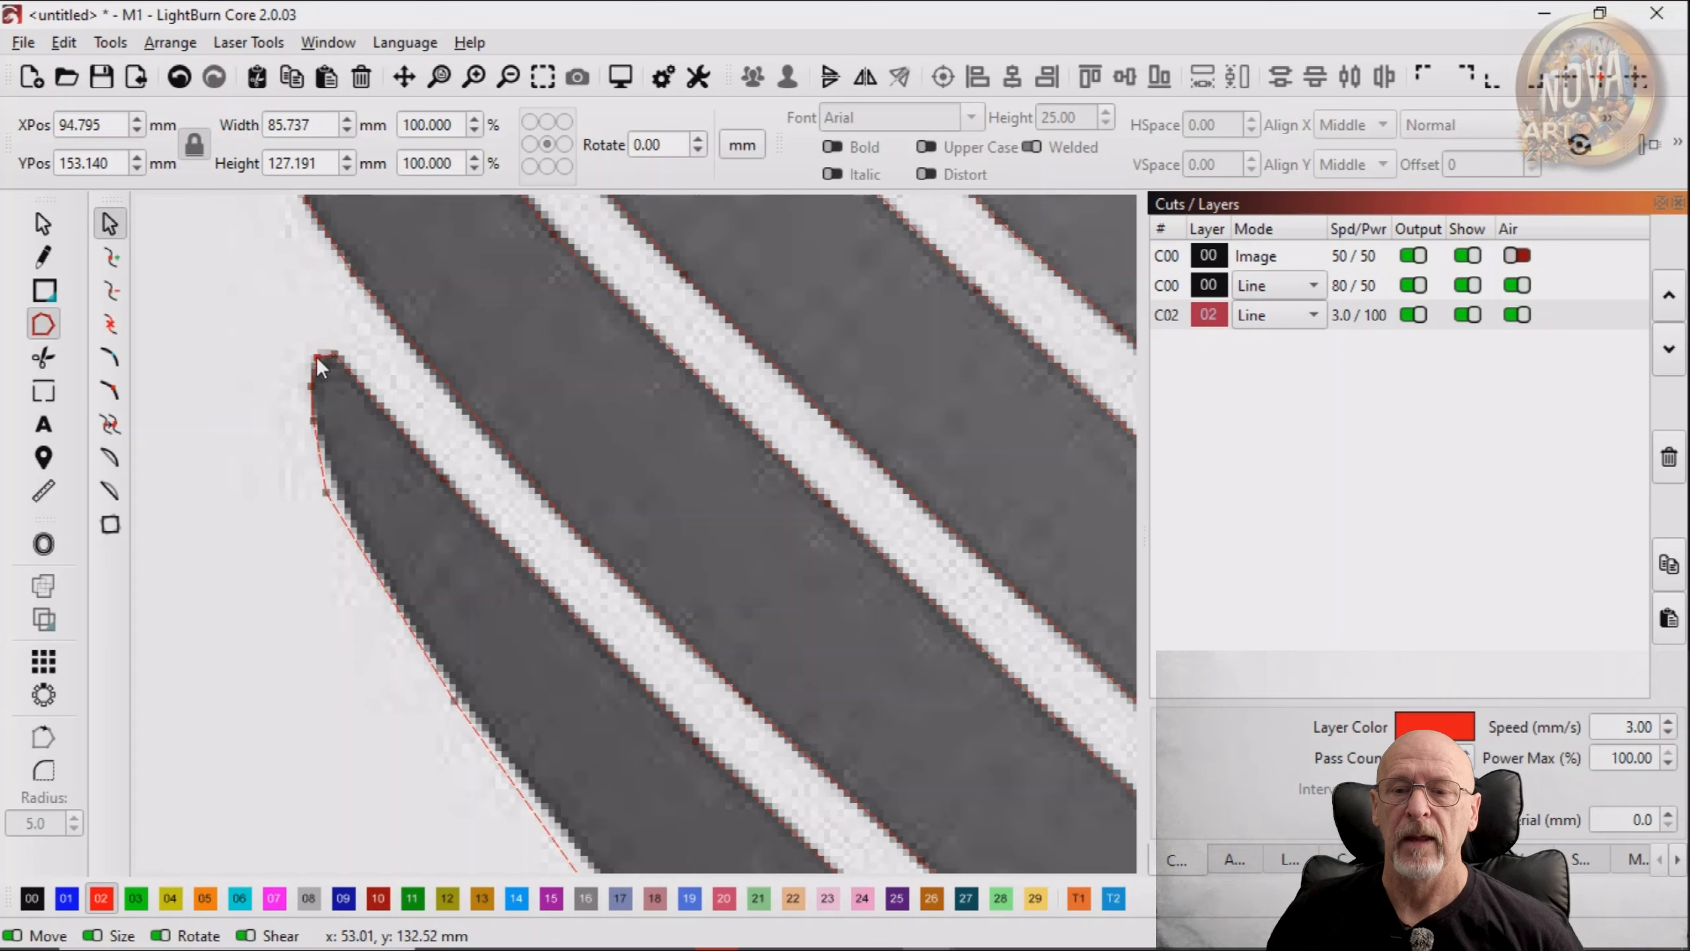
Fit the outline's nodes to the lowest finger's long outer edge from below the tip down towards the palm
left_click_drag(326, 493, 345, 493)
left_click_drag(440, 604, 351, 412)
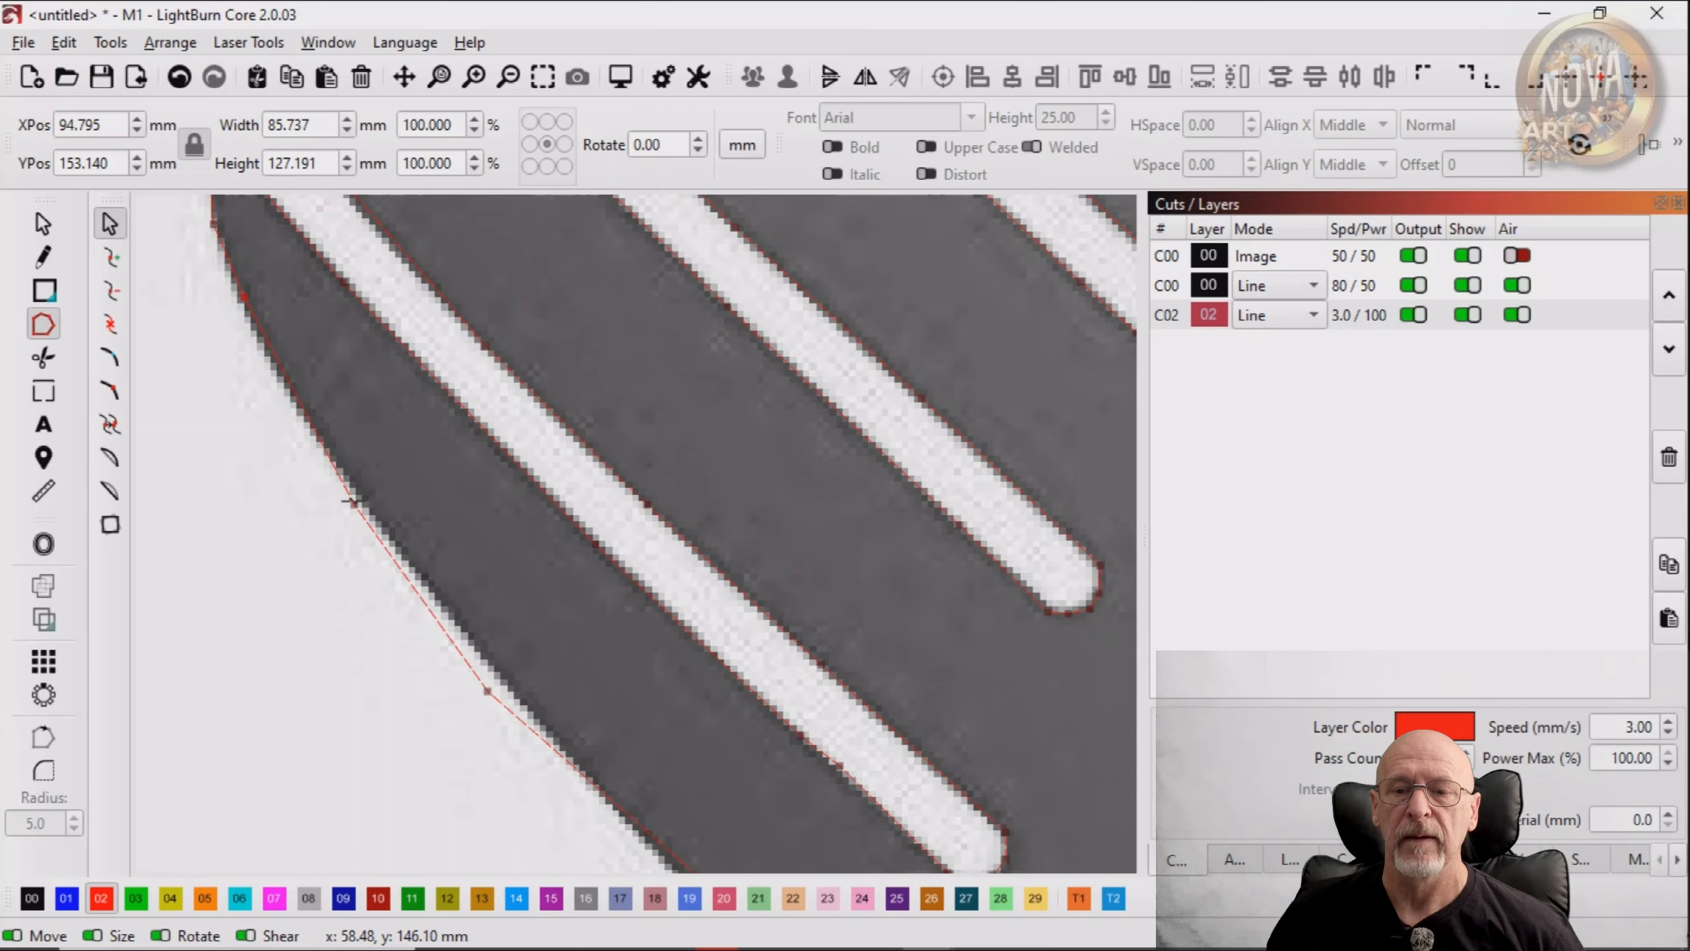
double_click(270, 359)
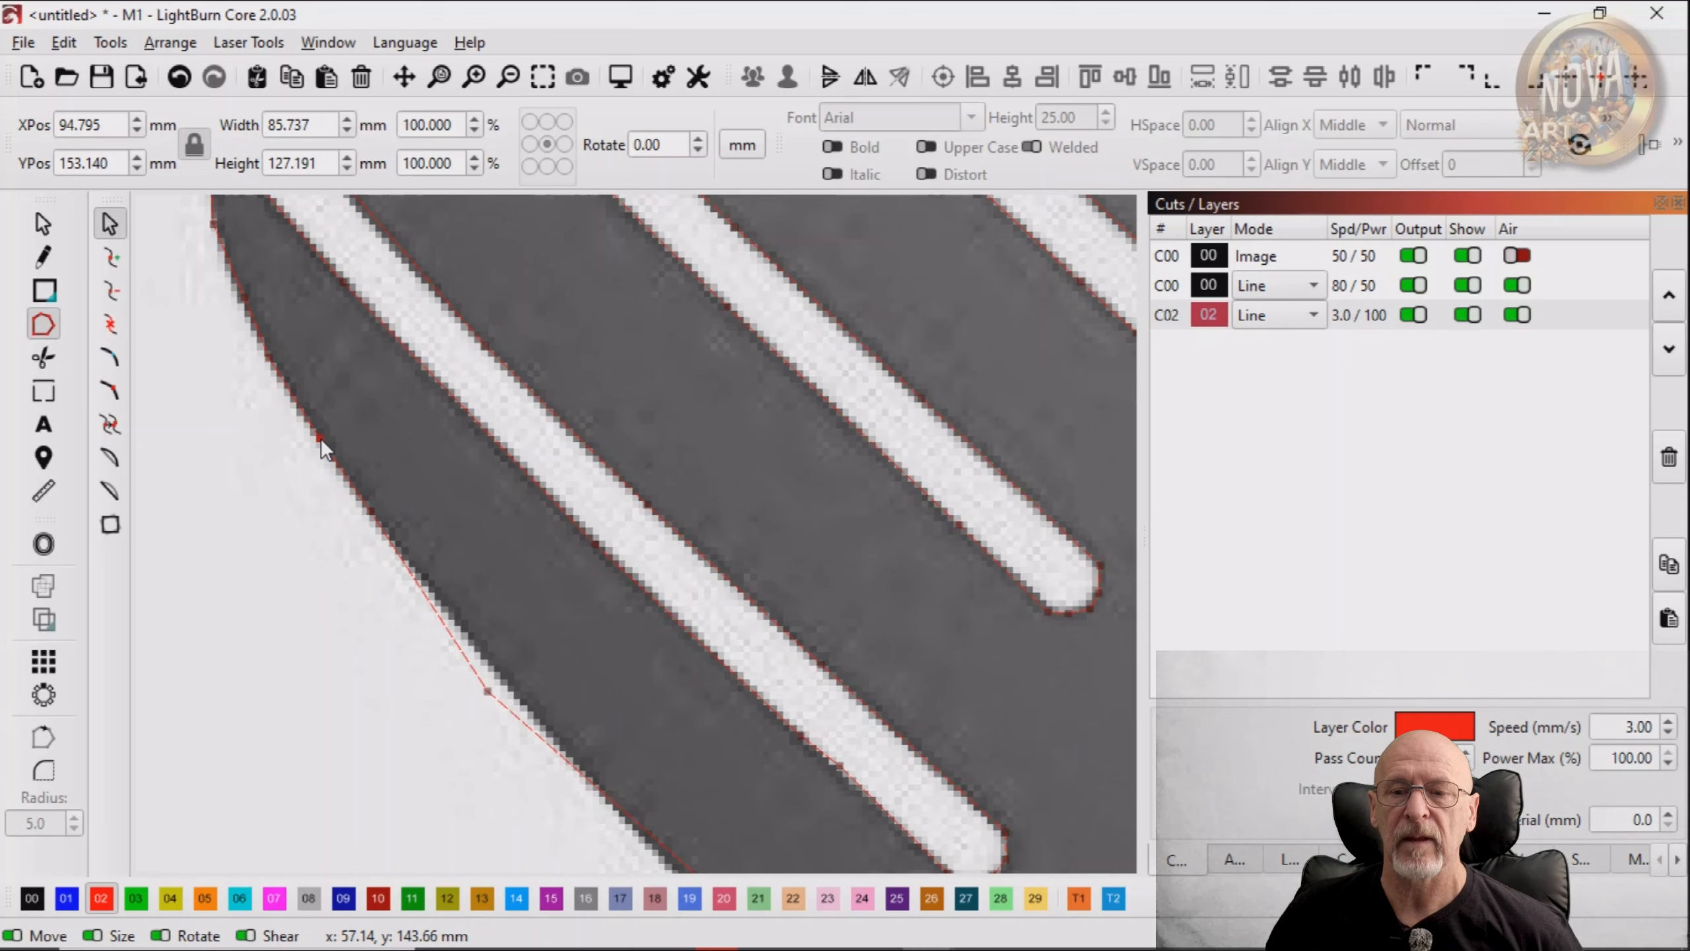
left_click_drag(487, 691, 427, 415)
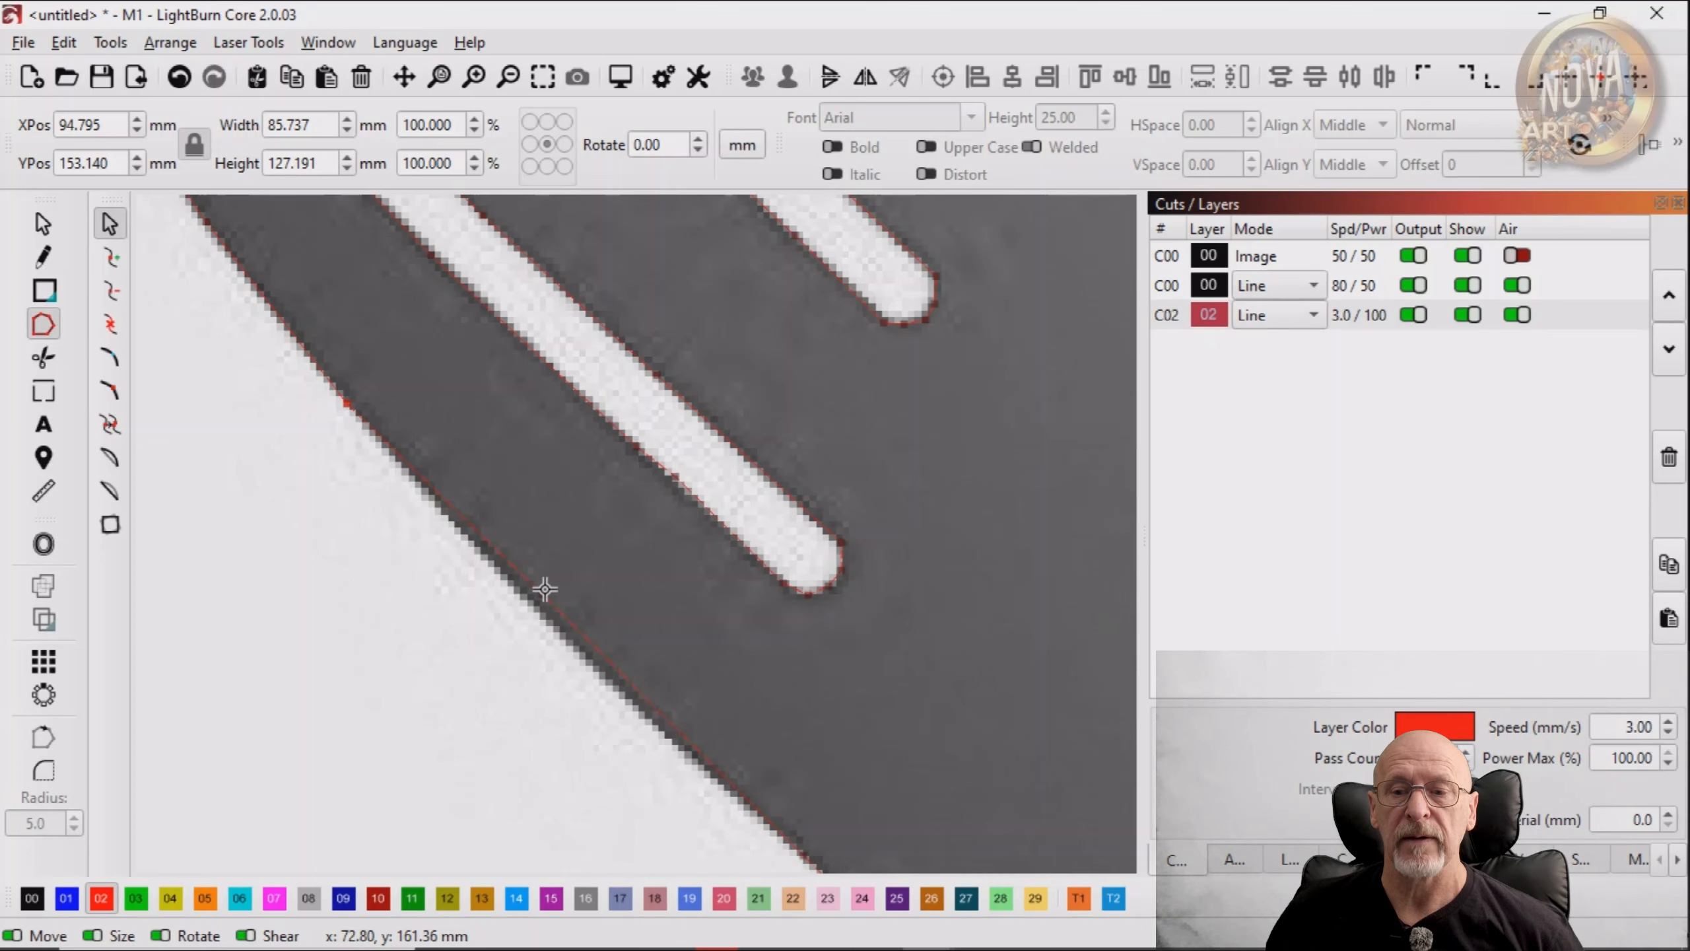
Add and adjust nodes so the outline follows the palm's lower edge down towards the light grey shape
left_click_drag(648, 621, 489, 361)
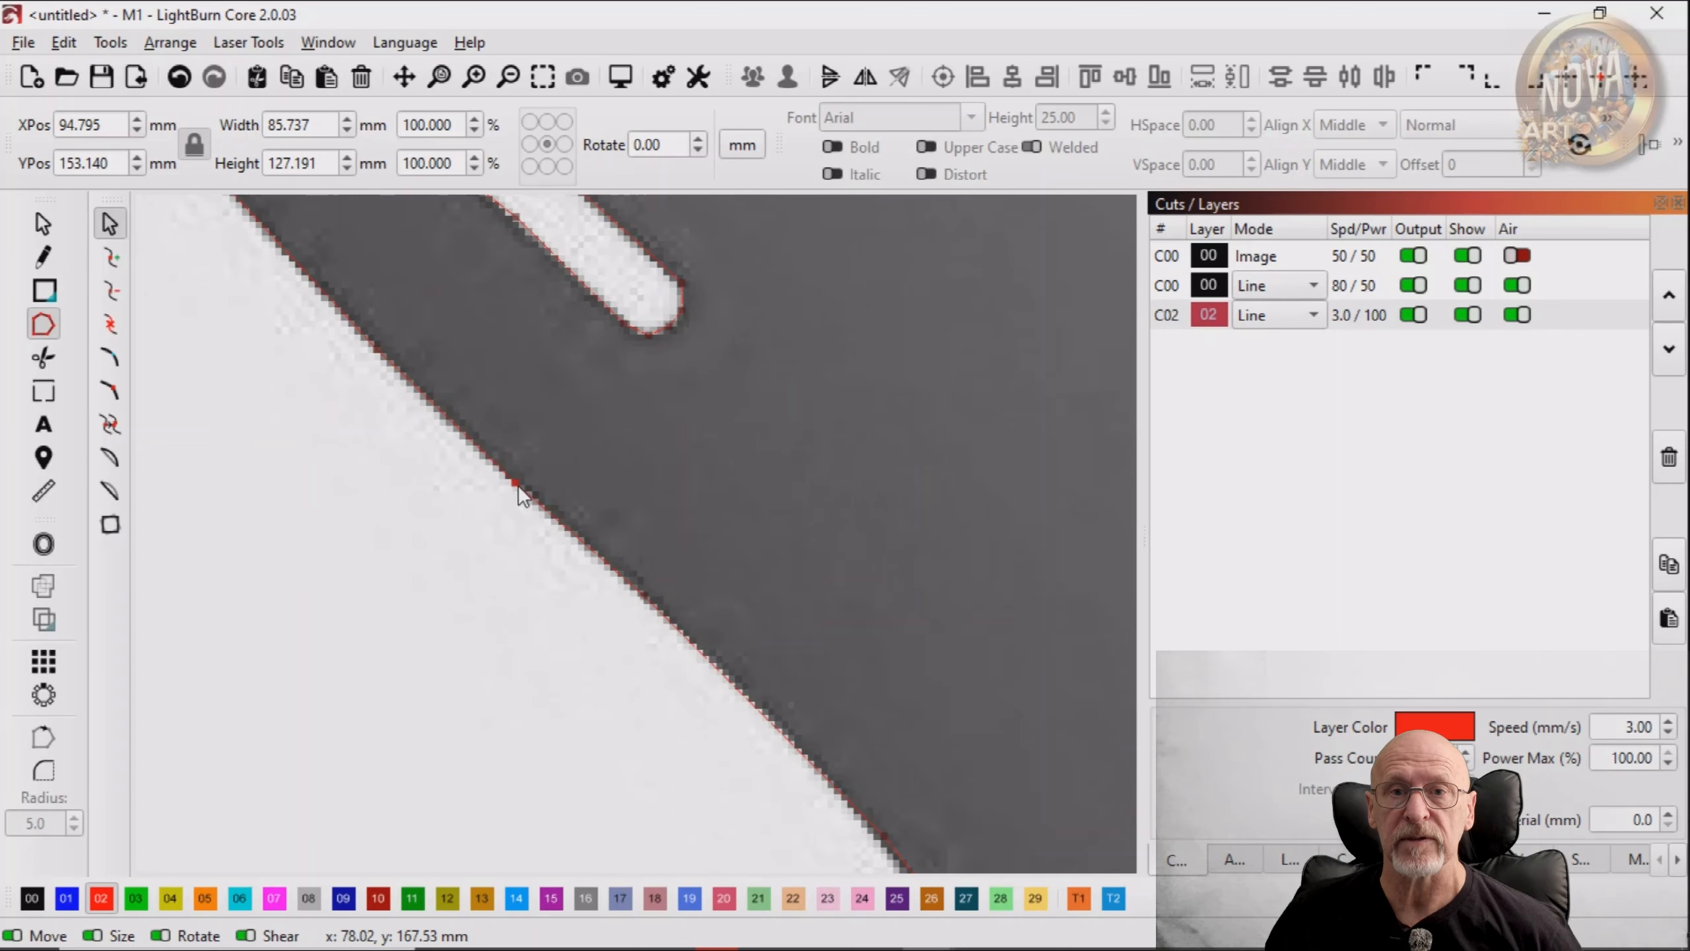
left_click_drag(711, 565, 603, 352)
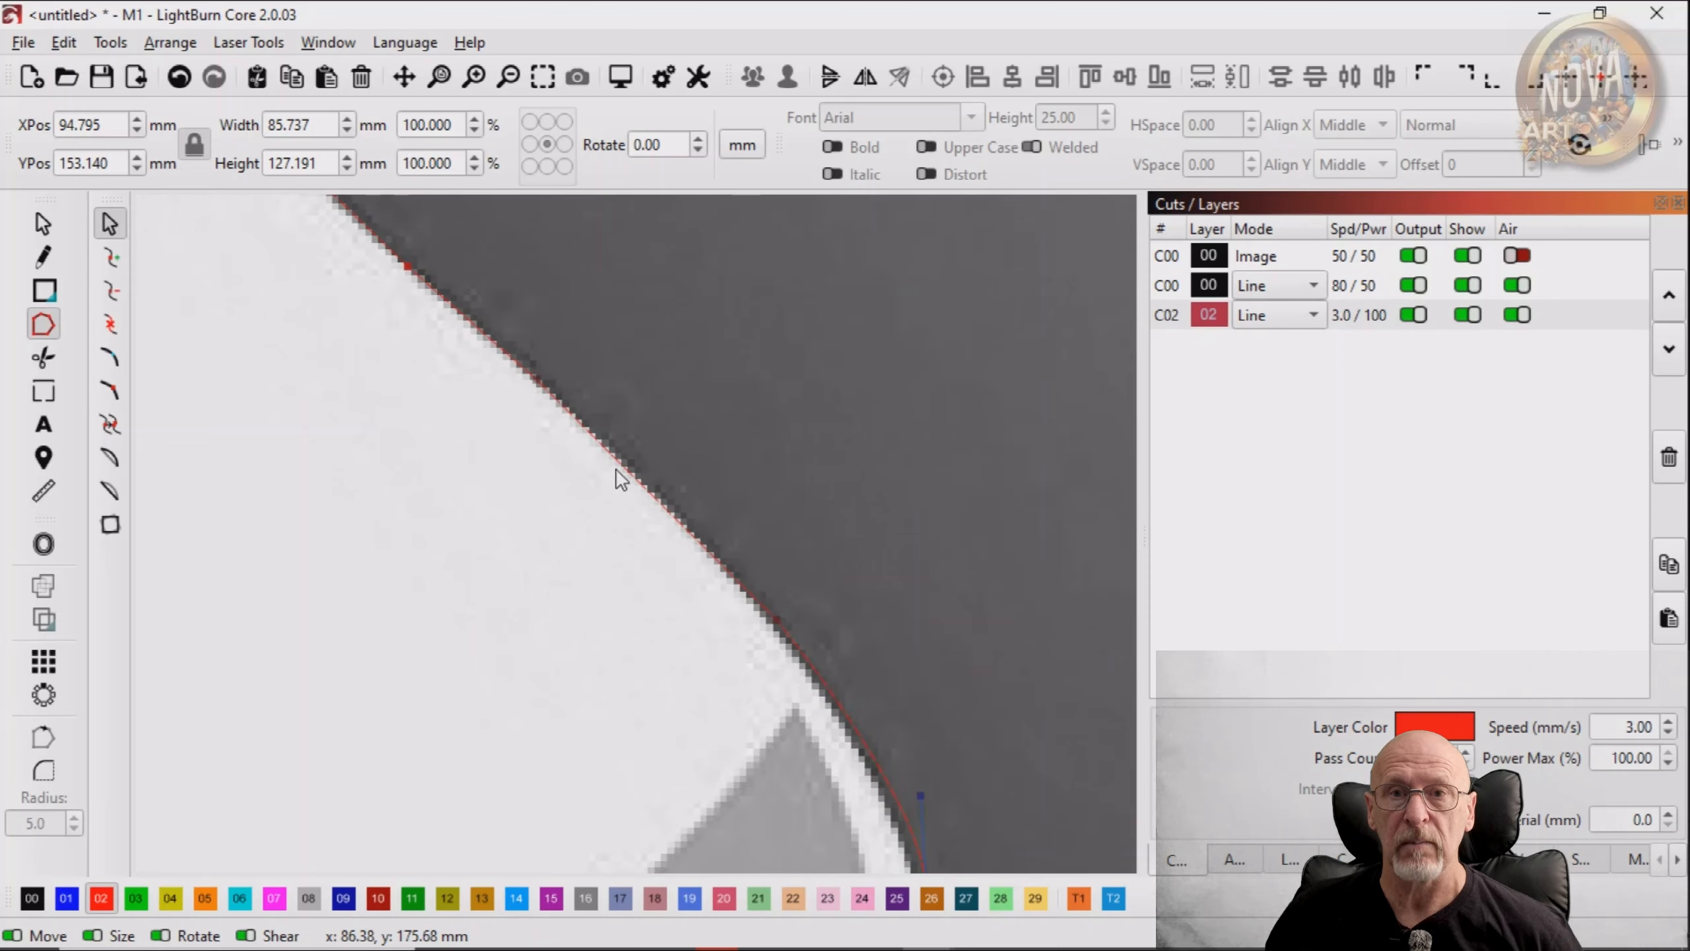
key("i")
left_click_drag(624, 469, 635, 474)
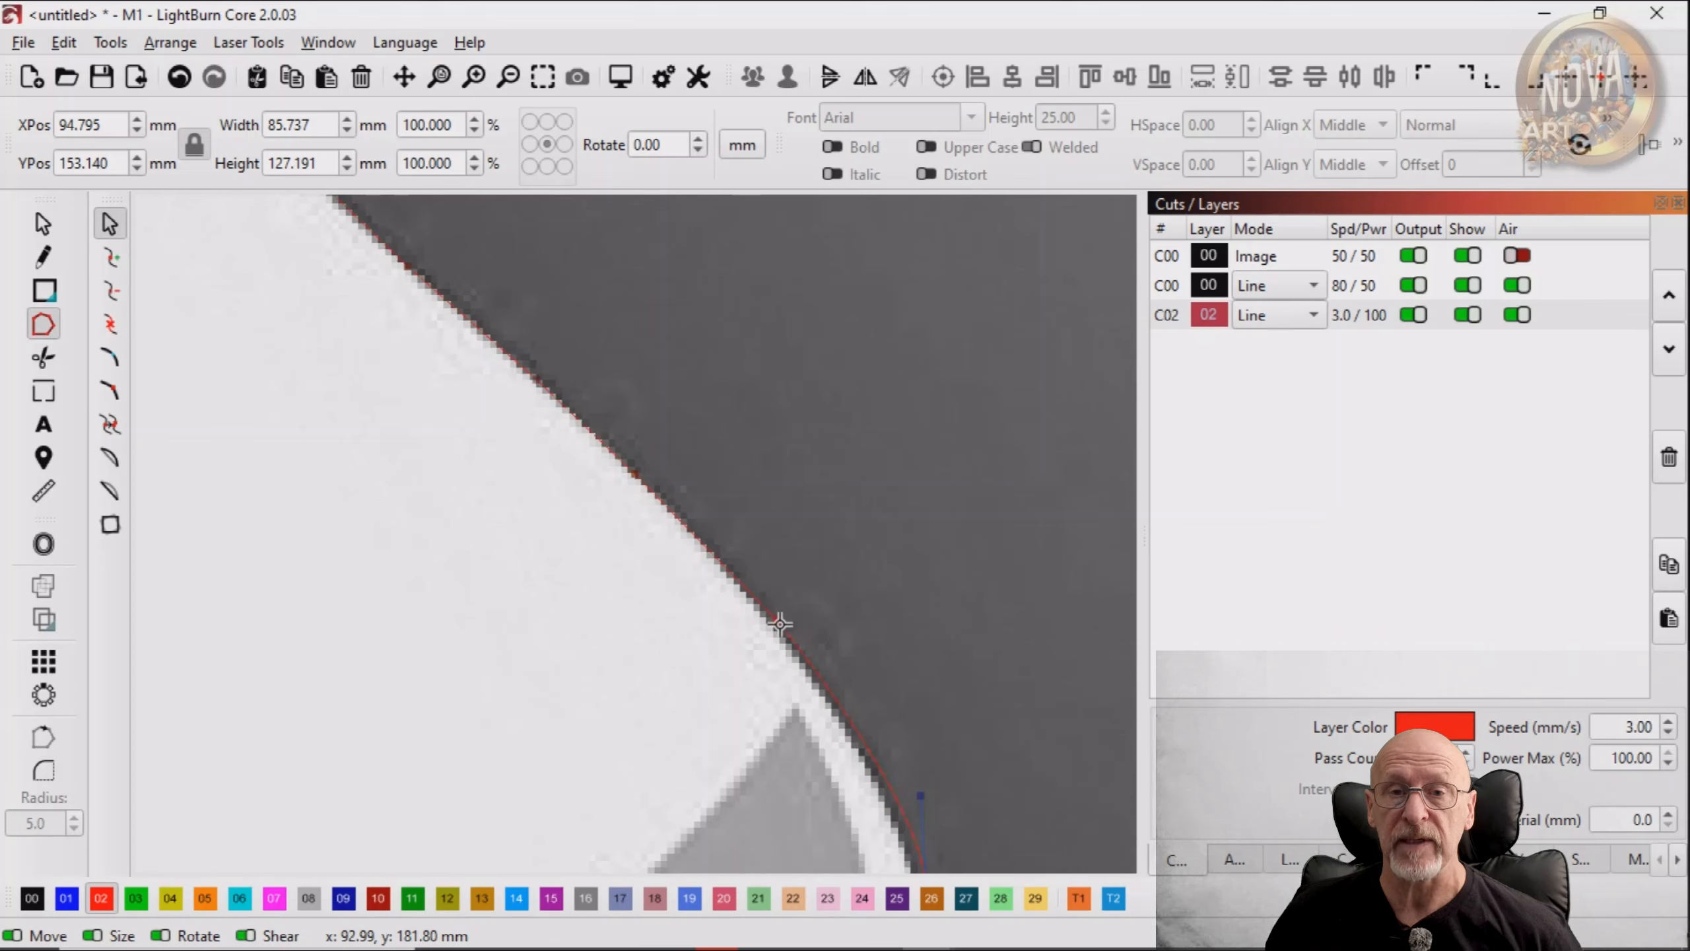
left_click_drag(779, 622, 776, 632)
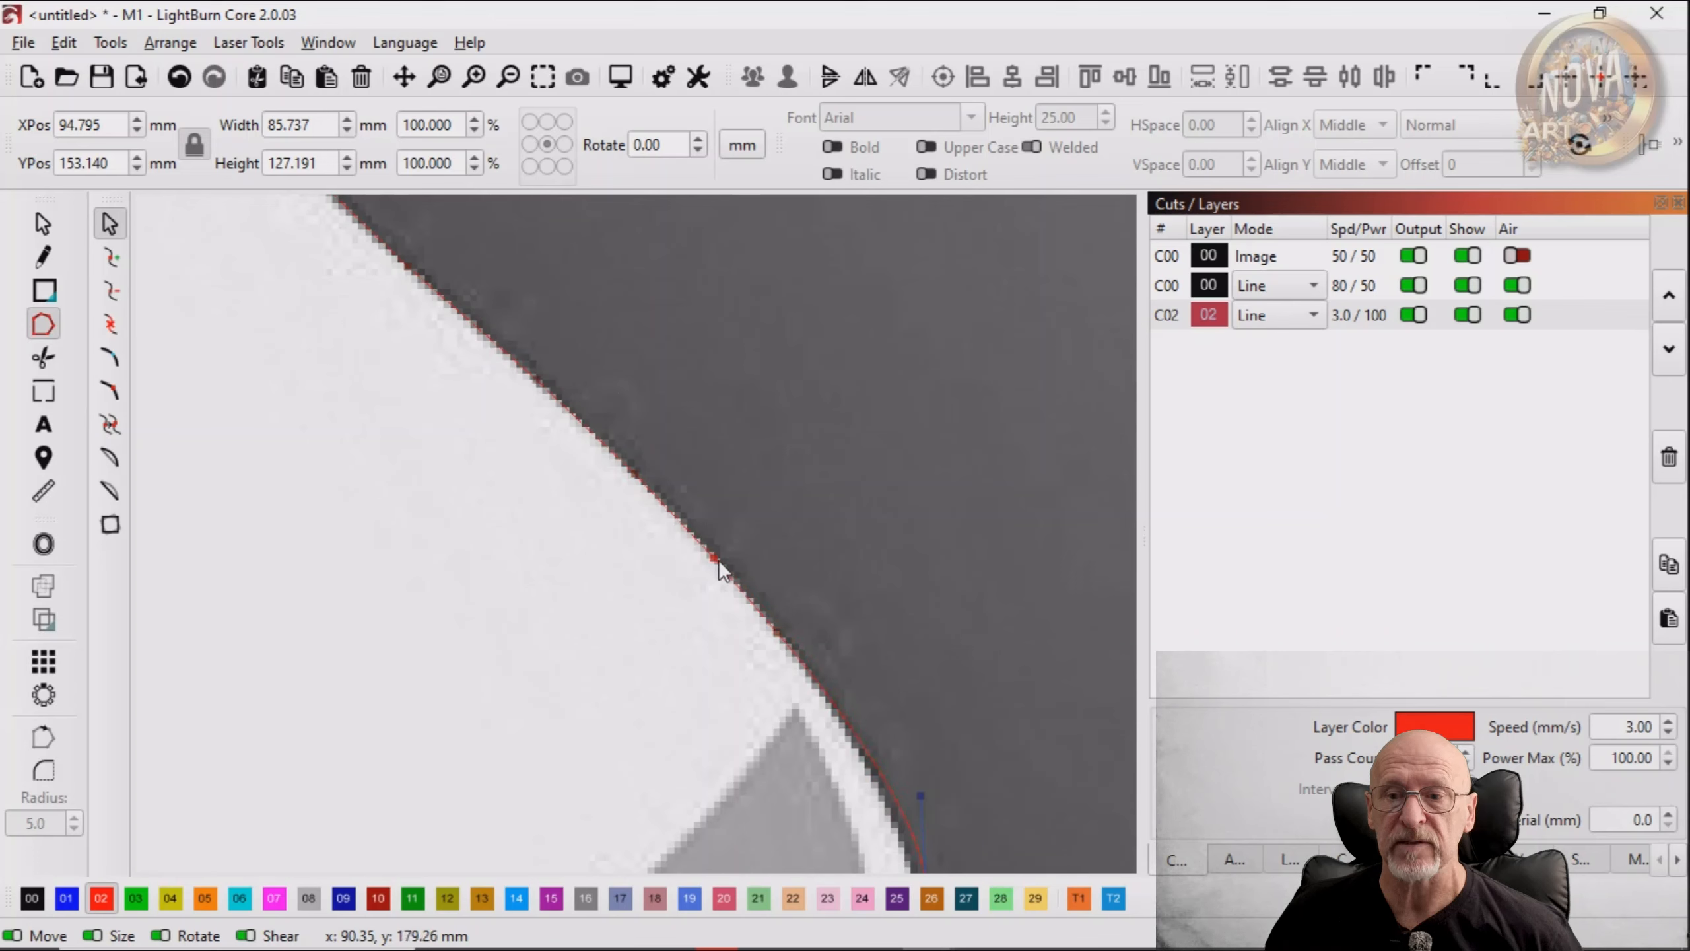
Add a node and adjust nodes and curve handles so the outline fits the palm's bend beside the light grey shape's upper tip
left_click_drag(719, 560, 722, 310)
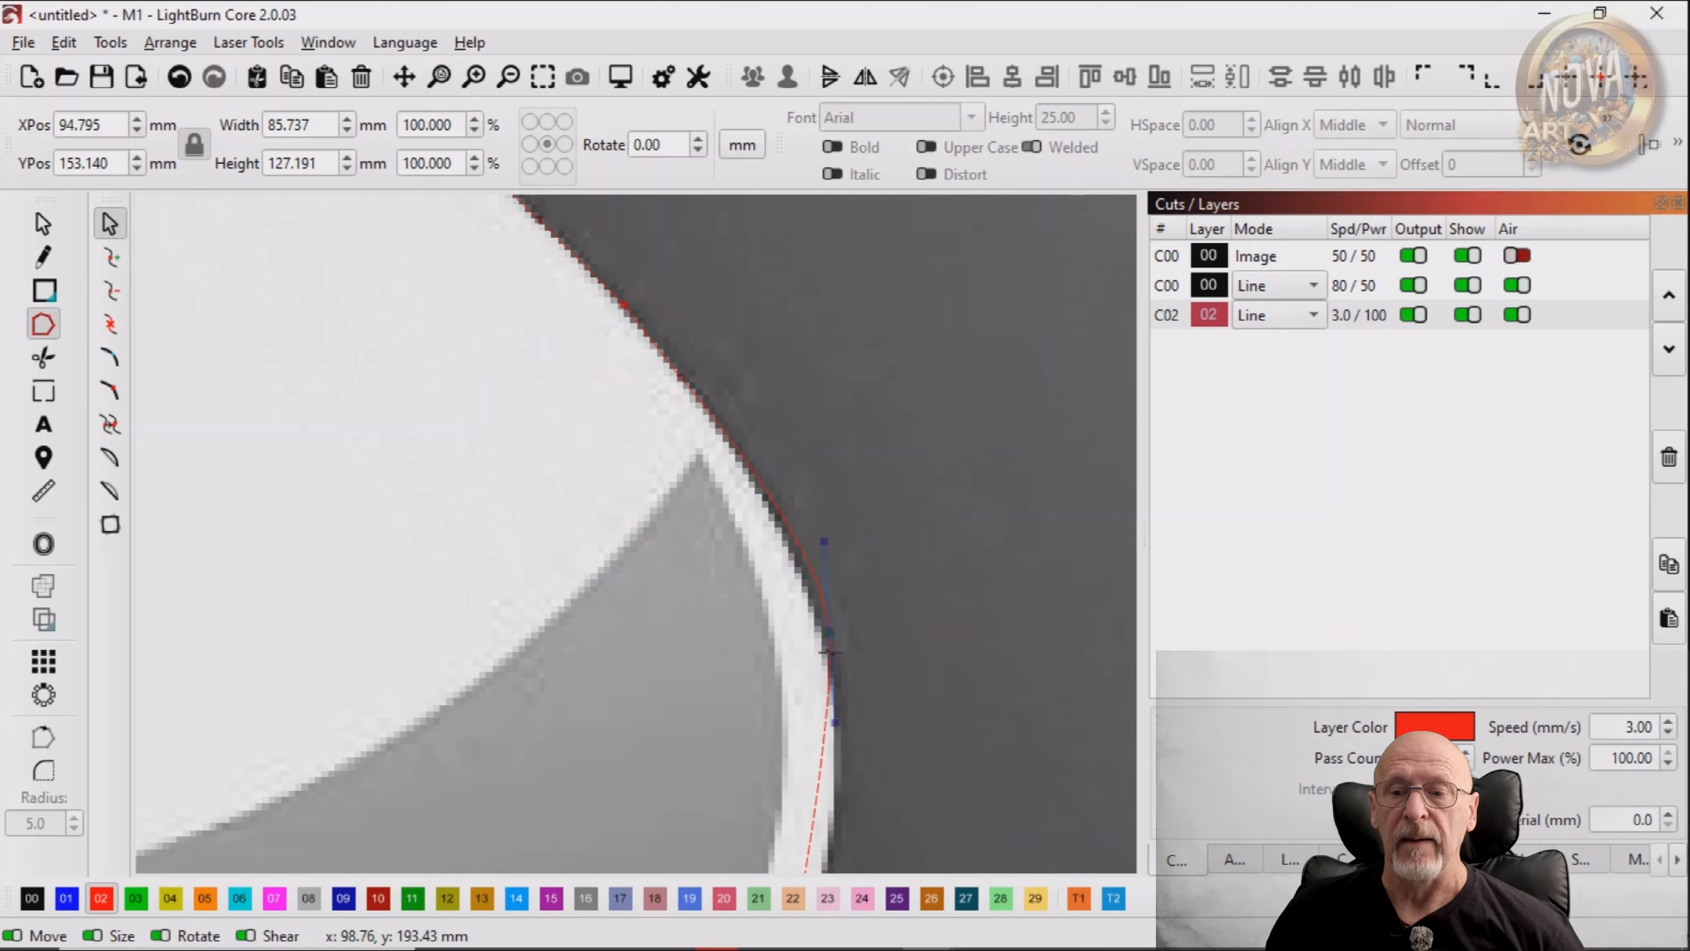
left_click_drag(828, 632, 821, 638)
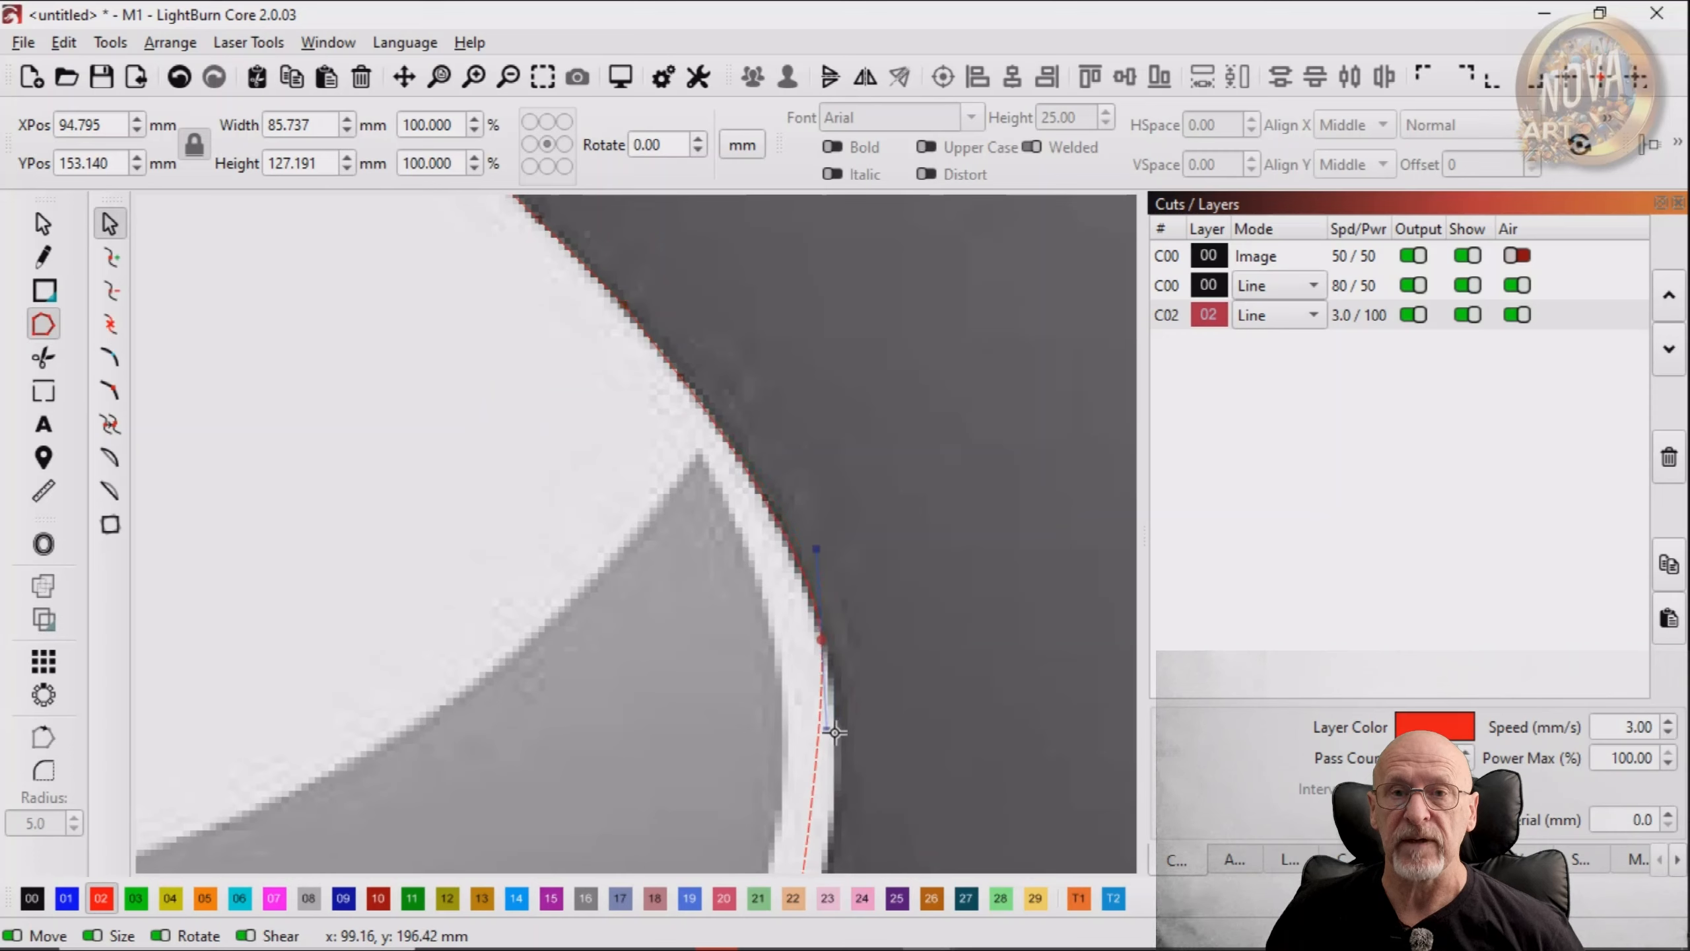
key("i")
left_click_drag(819, 758, 838, 766)
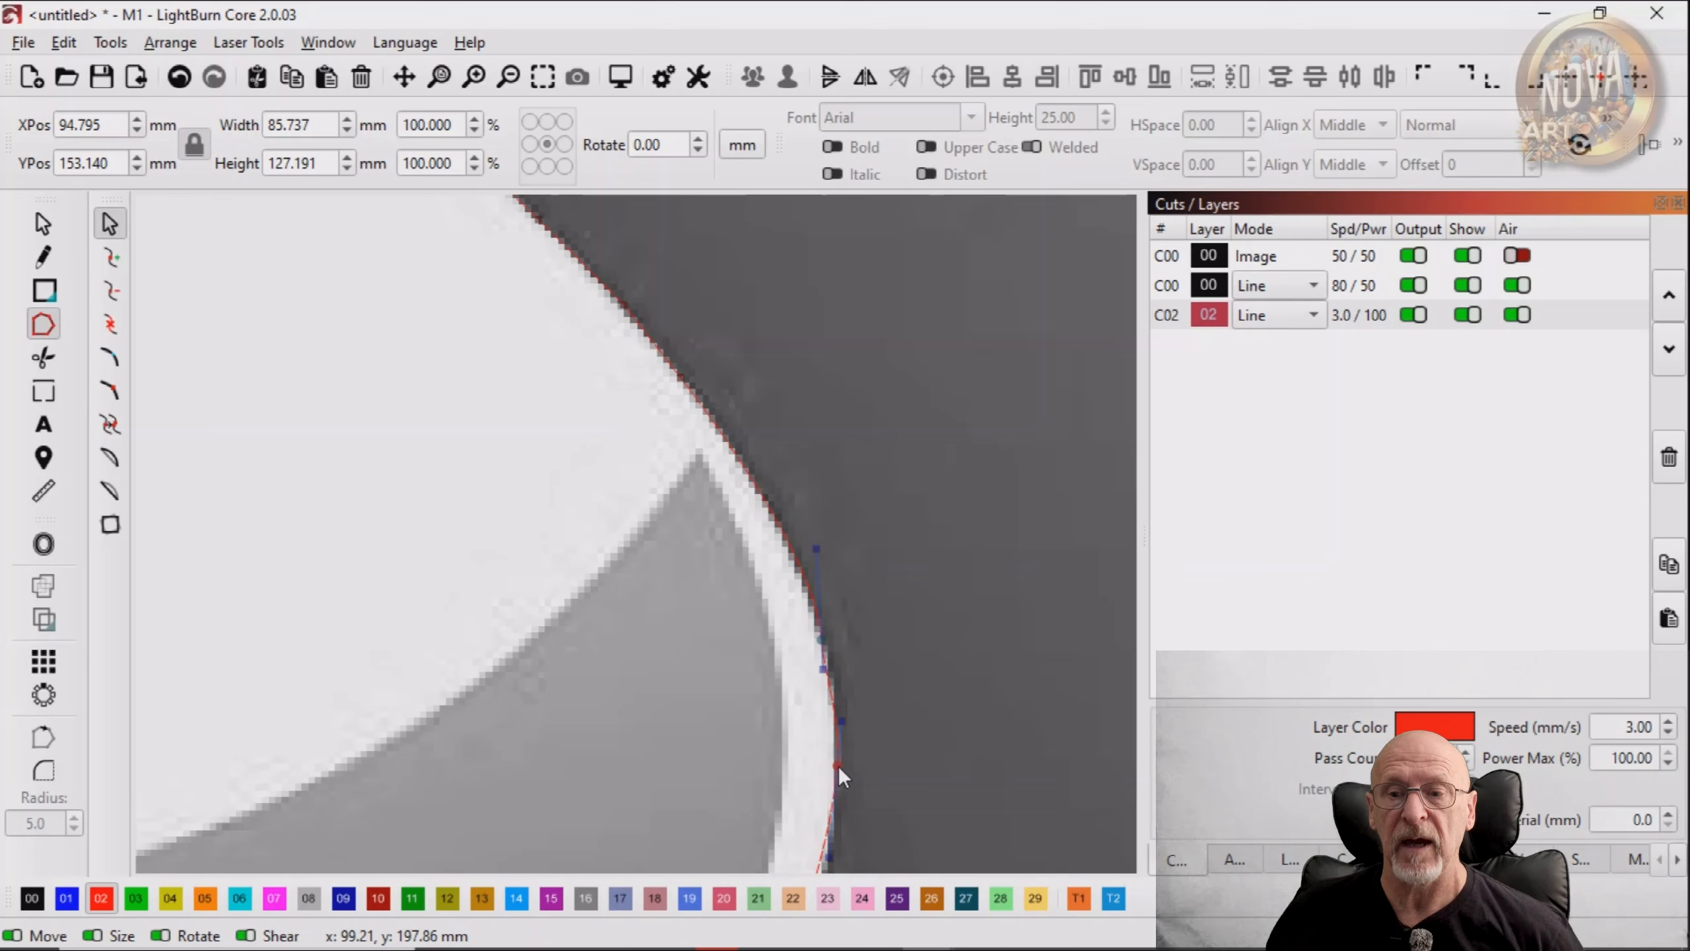
left_click_drag(824, 668, 829, 674)
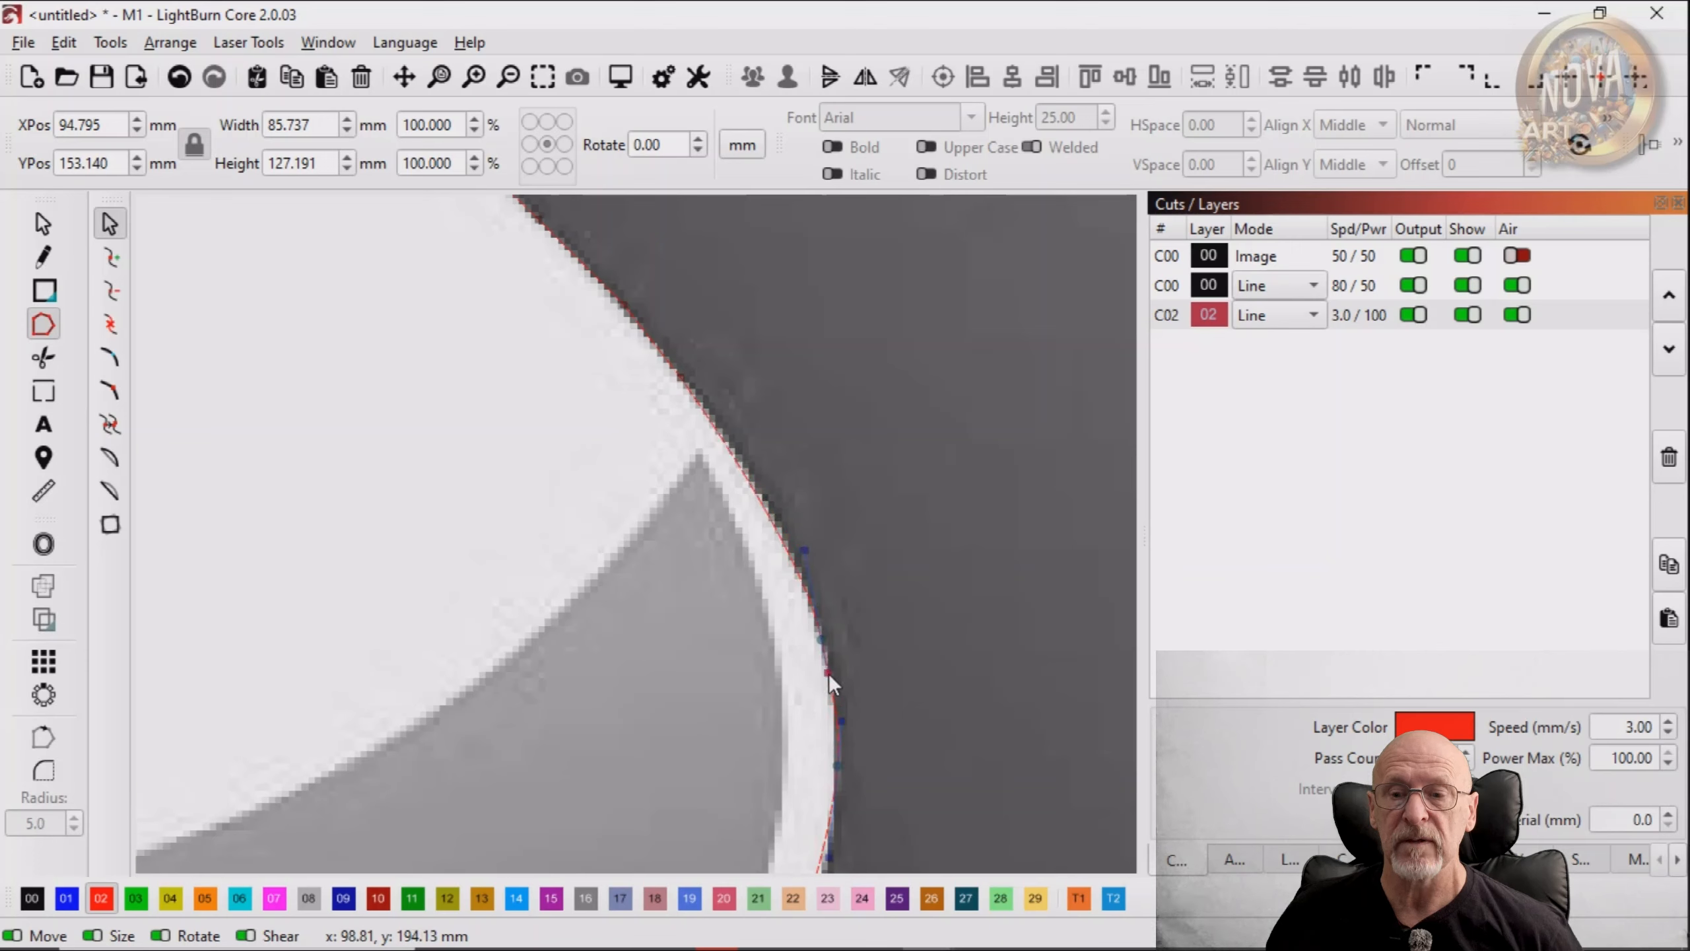
left_click_drag(804, 551, 807, 540)
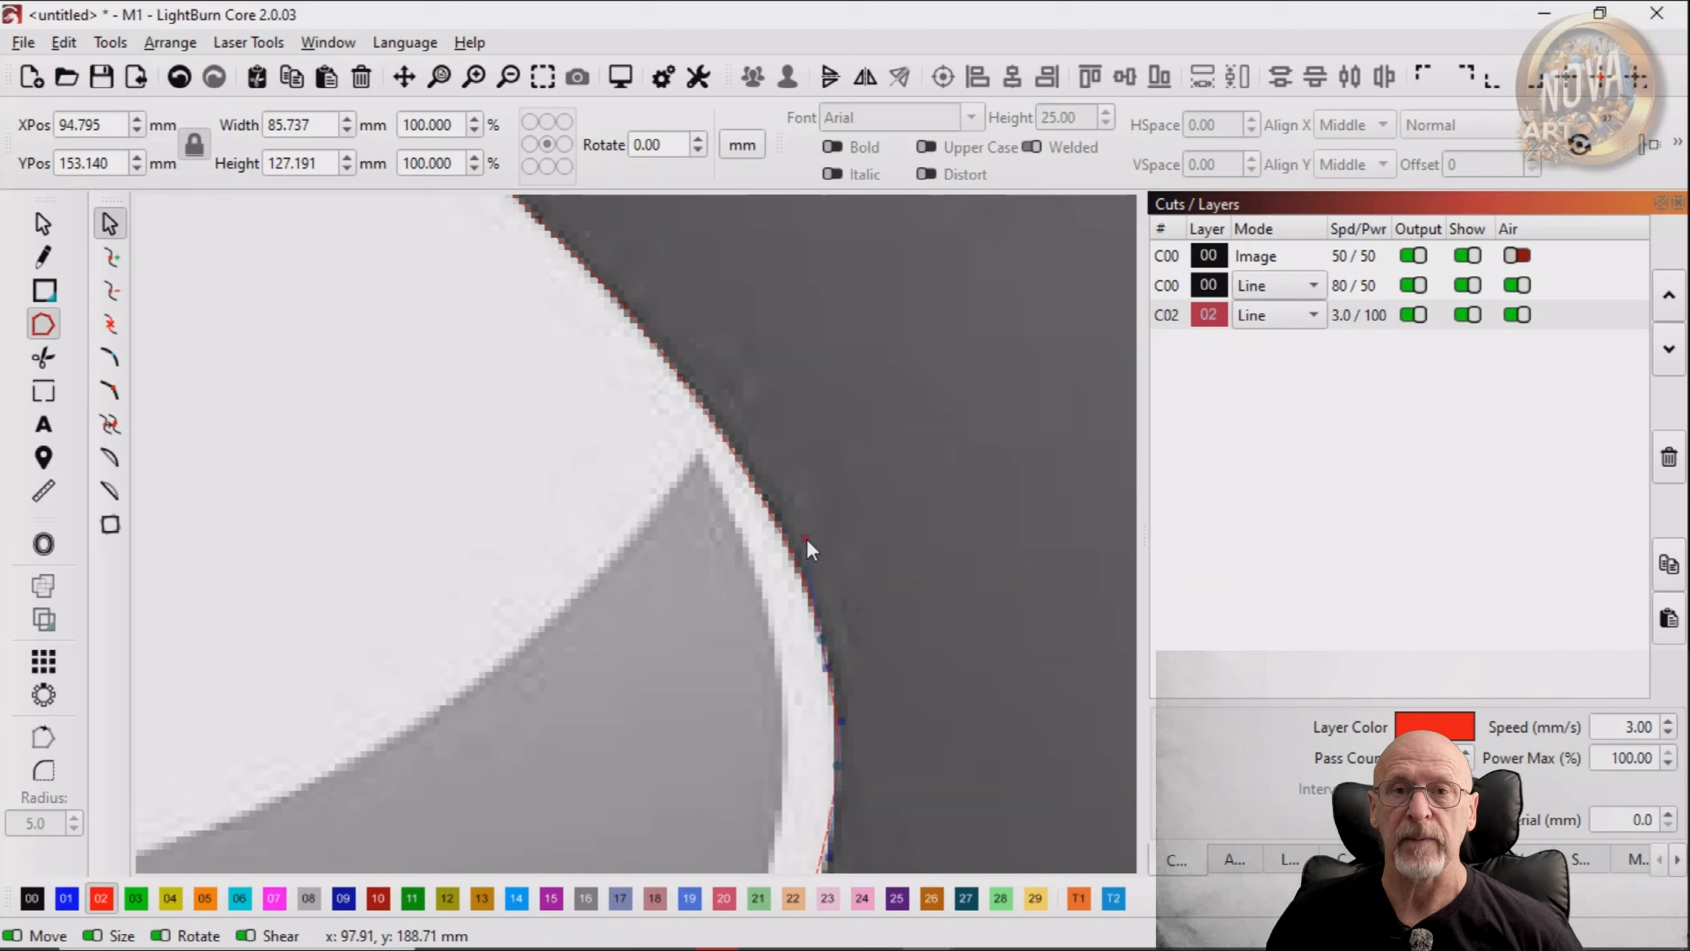
Add and adjust nodes so the outline follows the edge beside the light grey shape down to the hand's pointed lower end
scroll(931, 697, "down", 5)
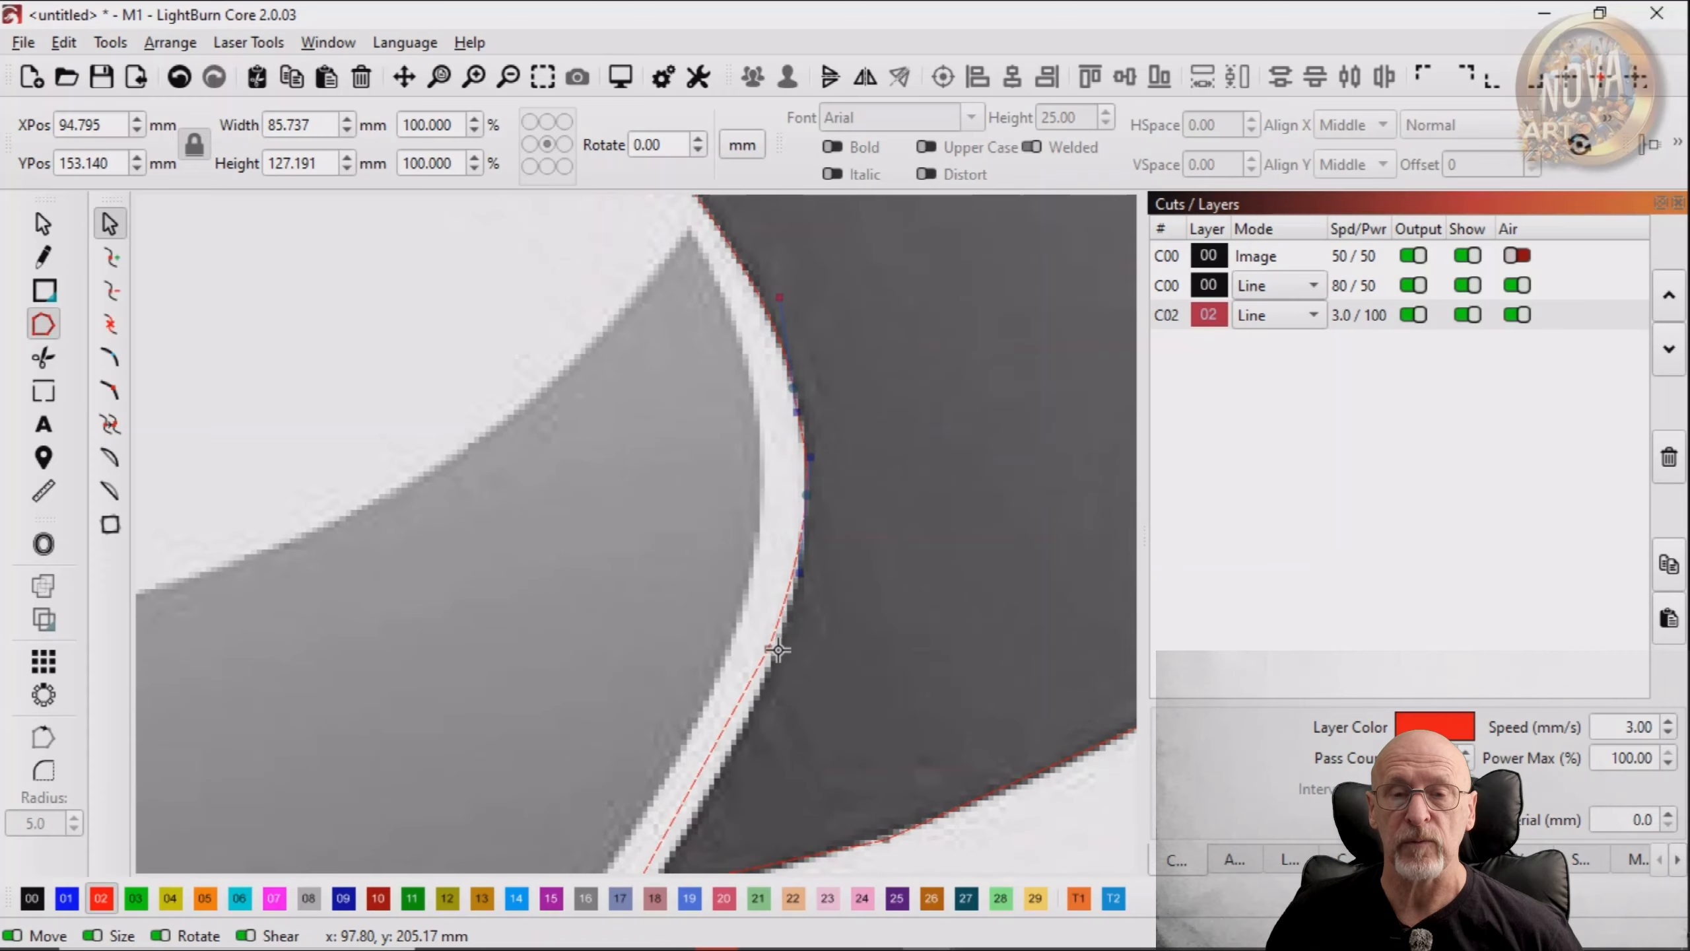
left_click_drag(770, 651, 778, 665)
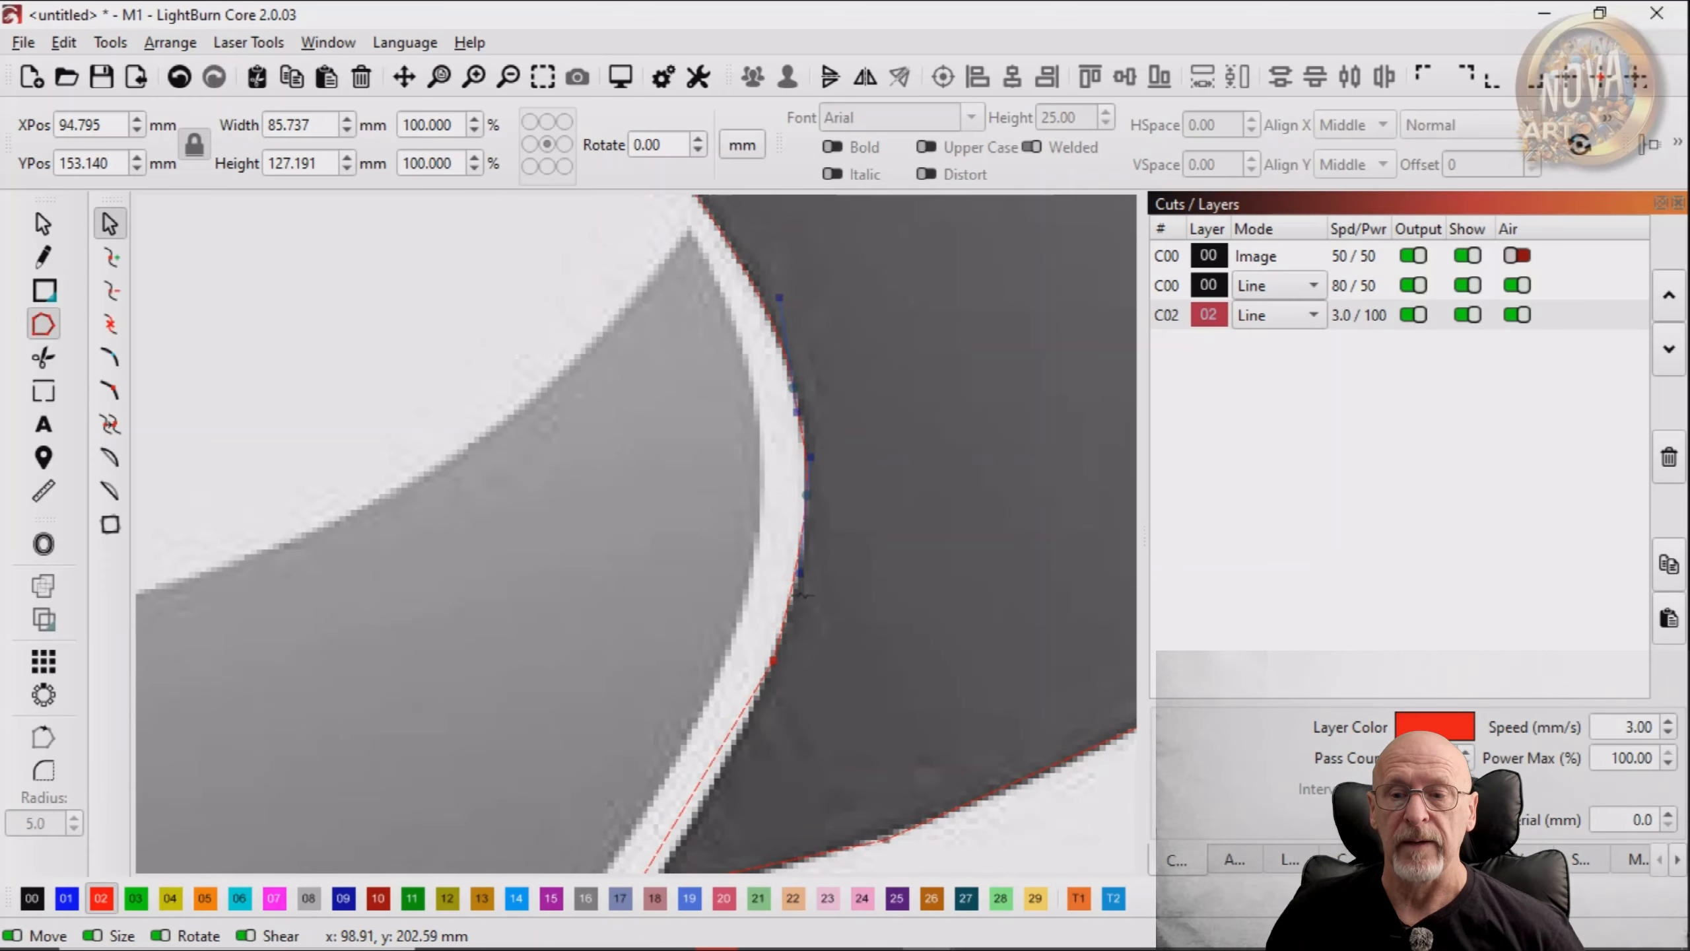
left_click_drag(802, 573, 809, 582)
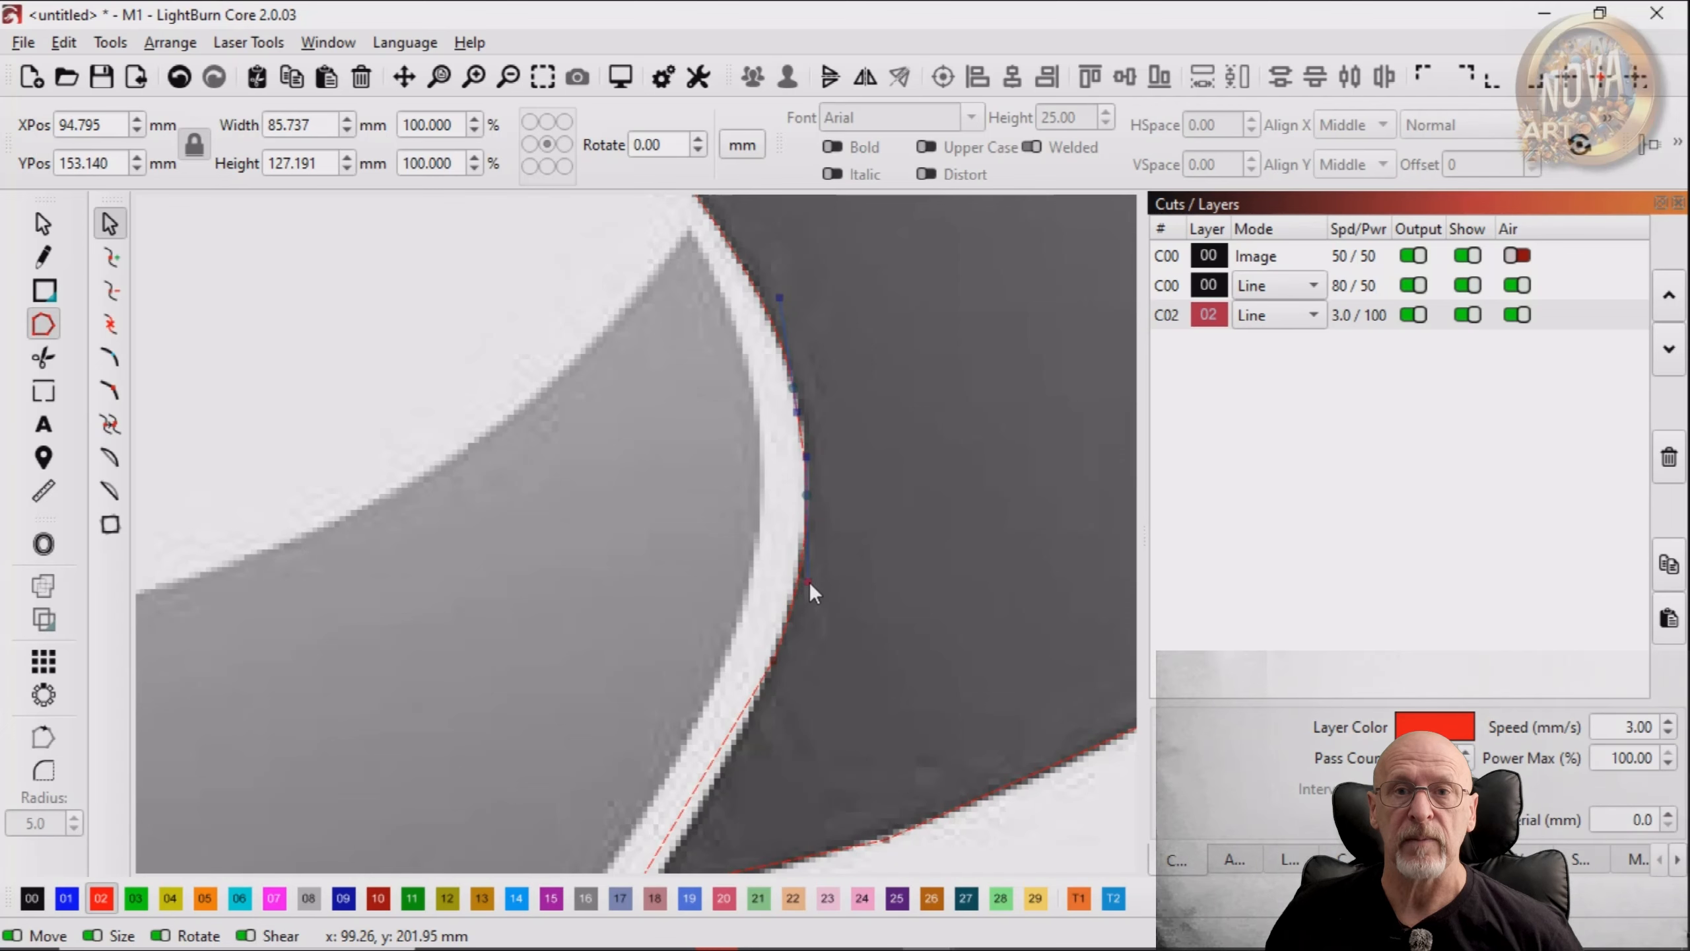
scroll(826, 623, "down", 4)
left_click_drag(673, 677, 685, 687)
key("i")
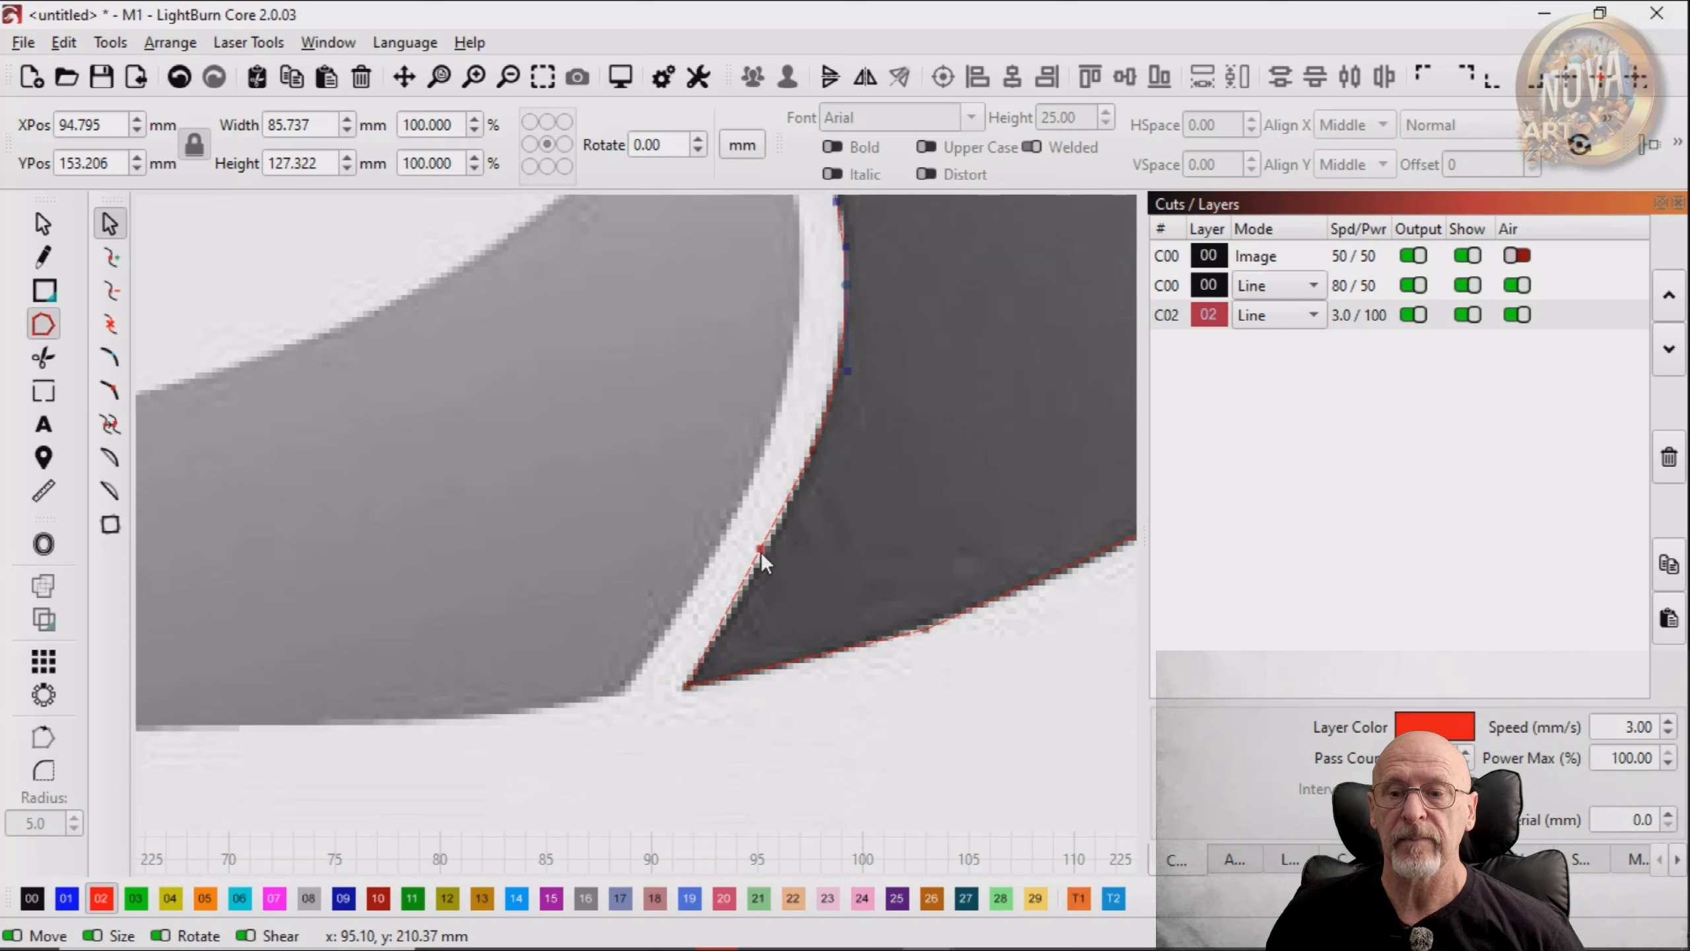
left_click_drag(759, 552, 764, 557)
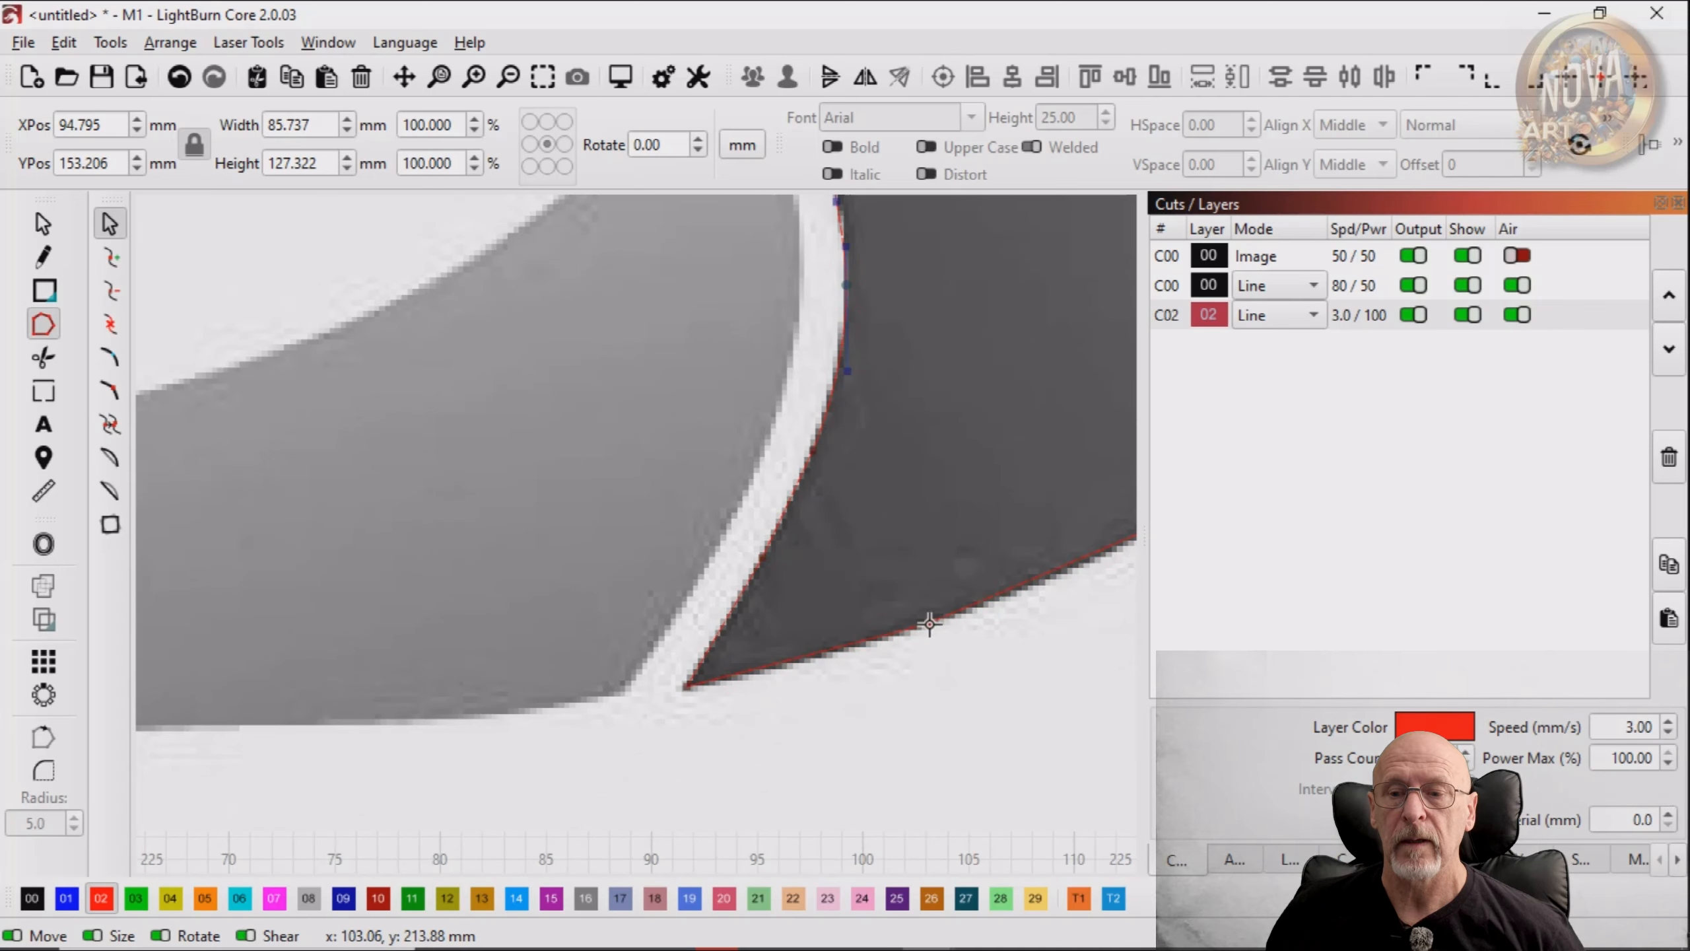
Fit the outline to the hand's curved outer edge from its pointed lower end up beside the grey tail shape
left_click_drag(977, 629, 466, 712)
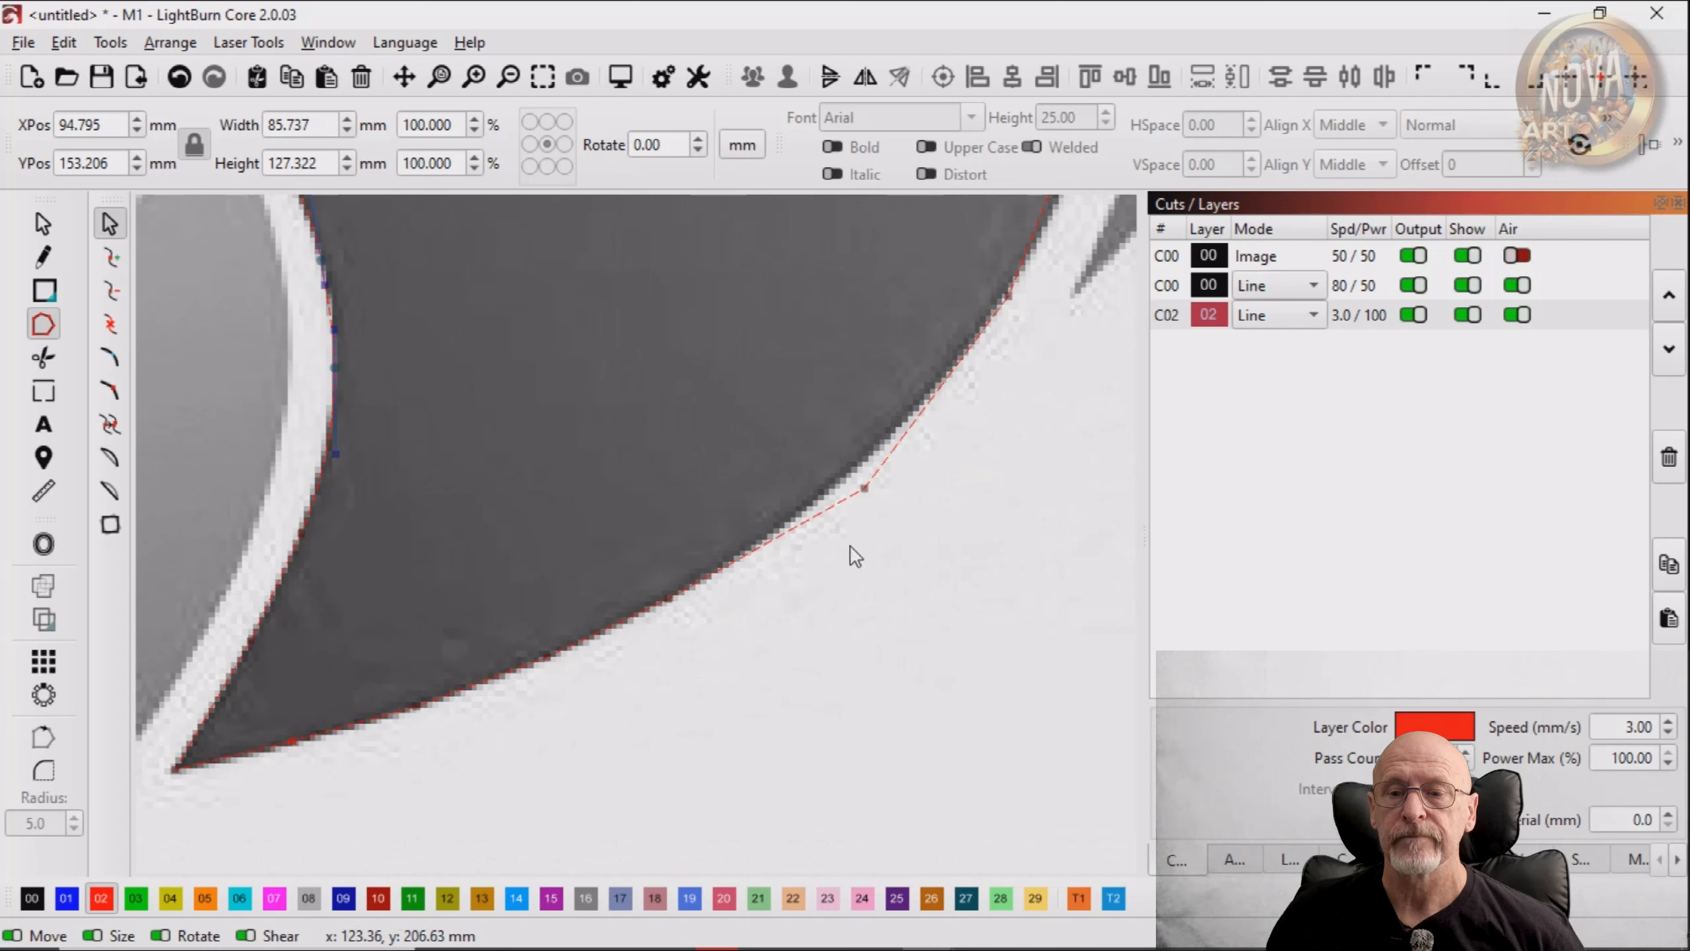
left_click(862, 470)
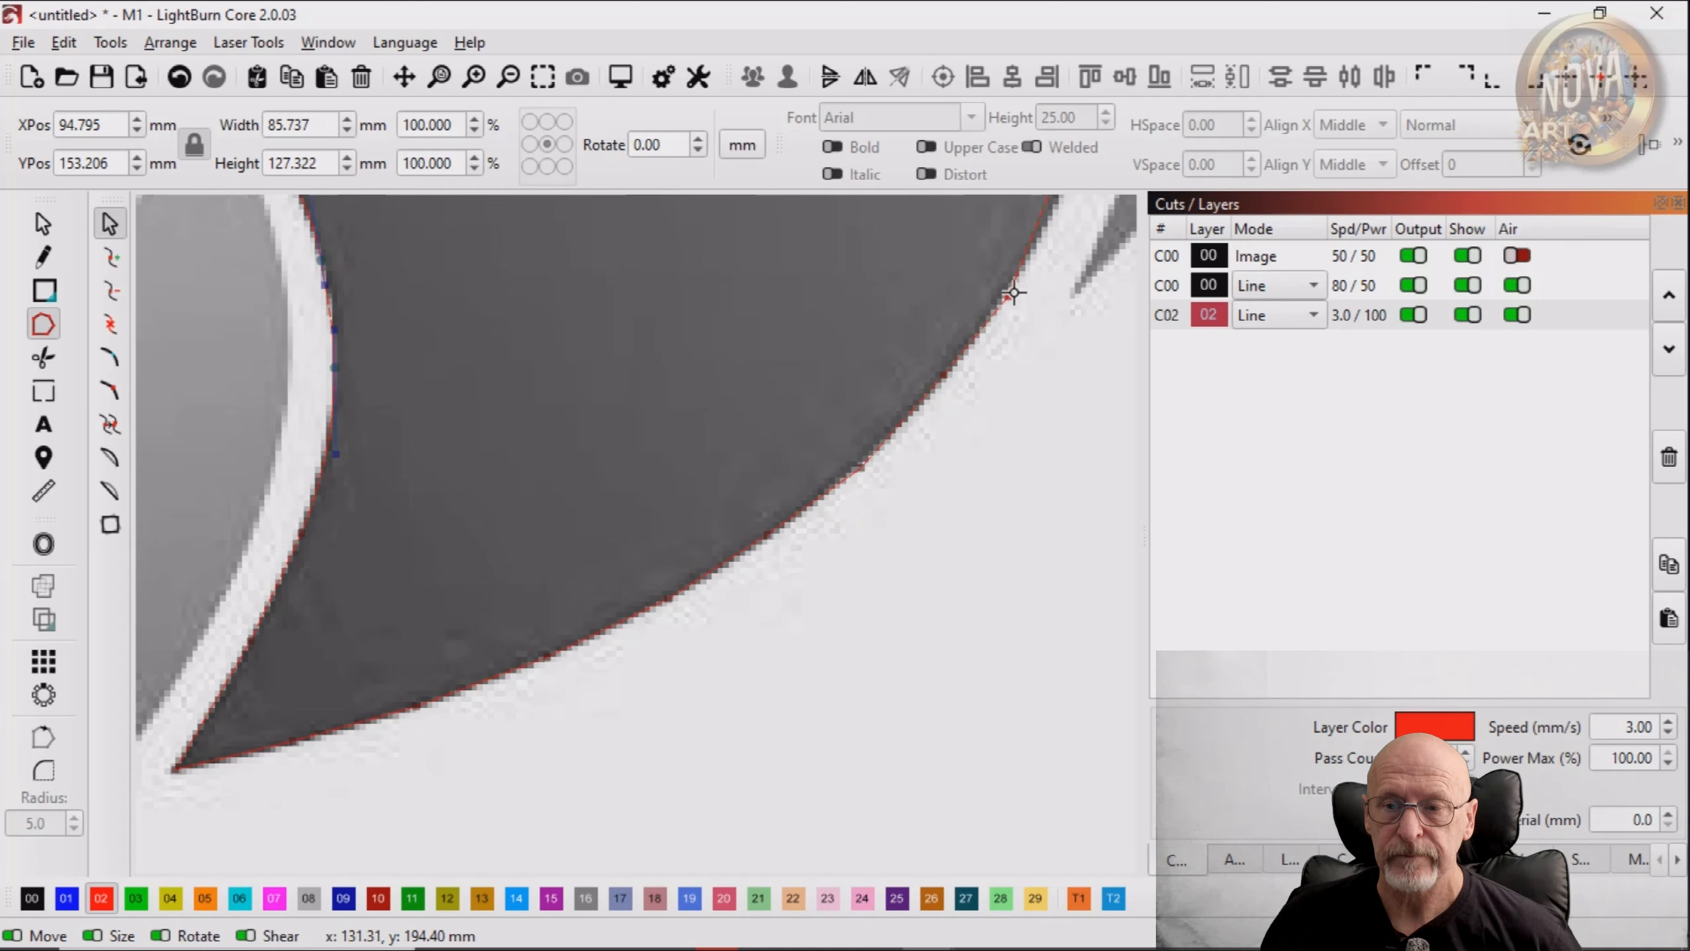
left_click_drag(1051, 287, 778, 734)
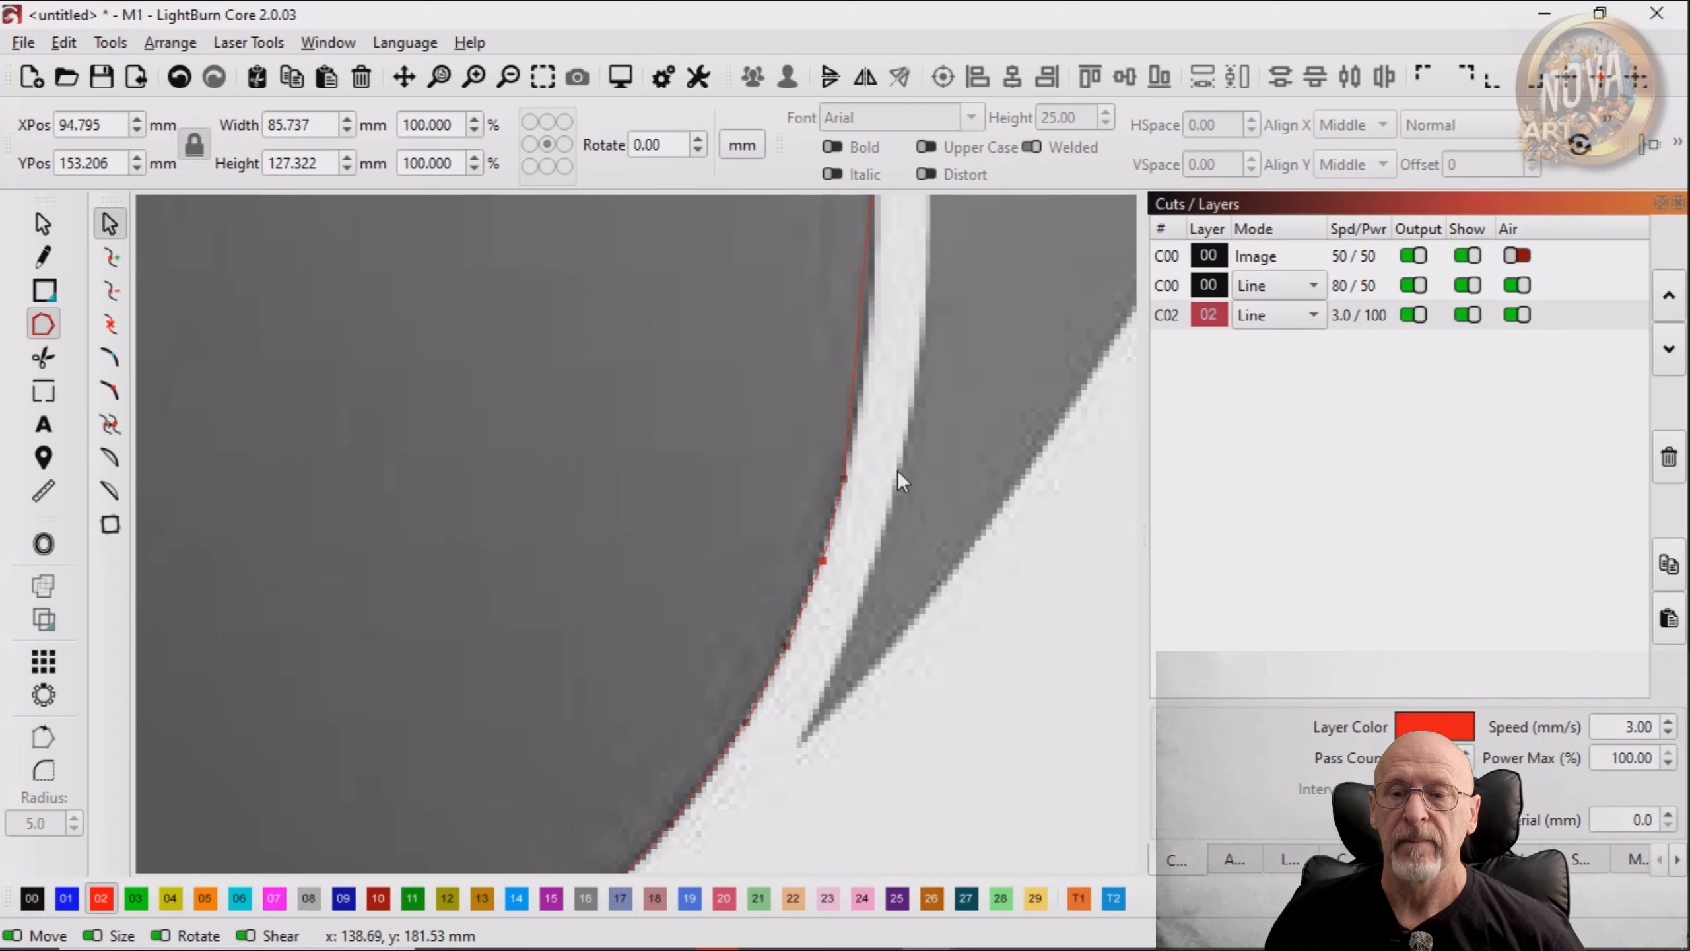
scroll(898, 470, "down", 1)
left_click_drag(873, 517, 786, 664)
key("i")
left_click_drag(773, 544, 782, 540)
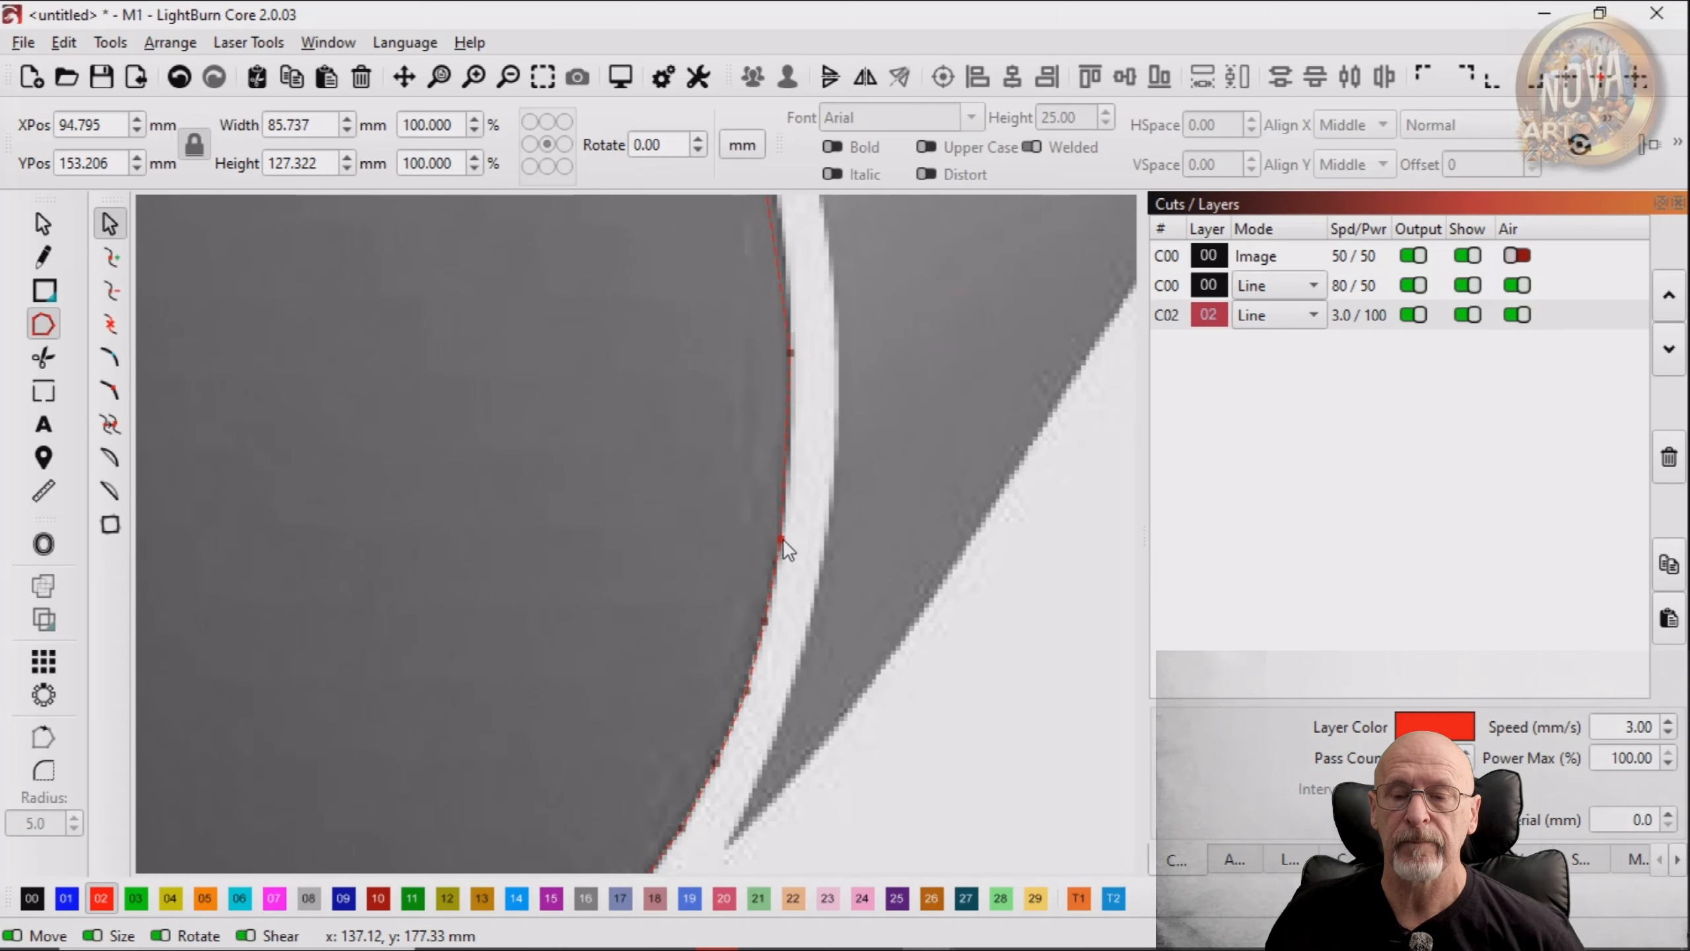
key("i")
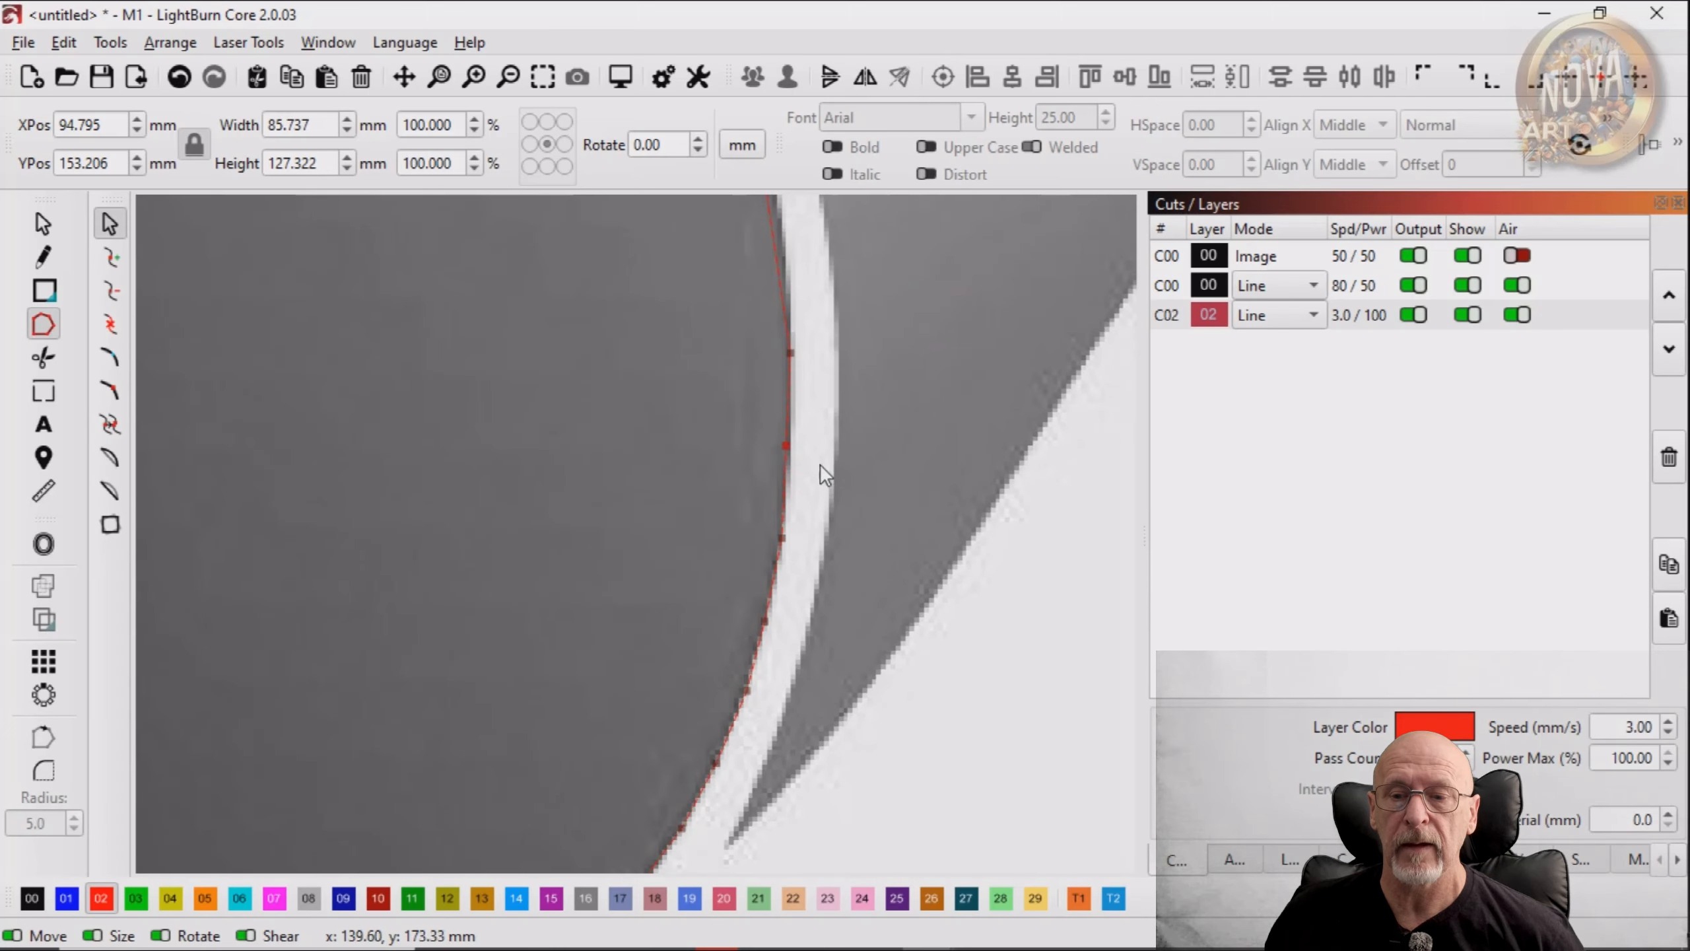
Refine the outline's nodes along the hand's outer edge above the tail's narrow tip and up the thumb's outer side
left_click_drag(793, 275, 765, 427)
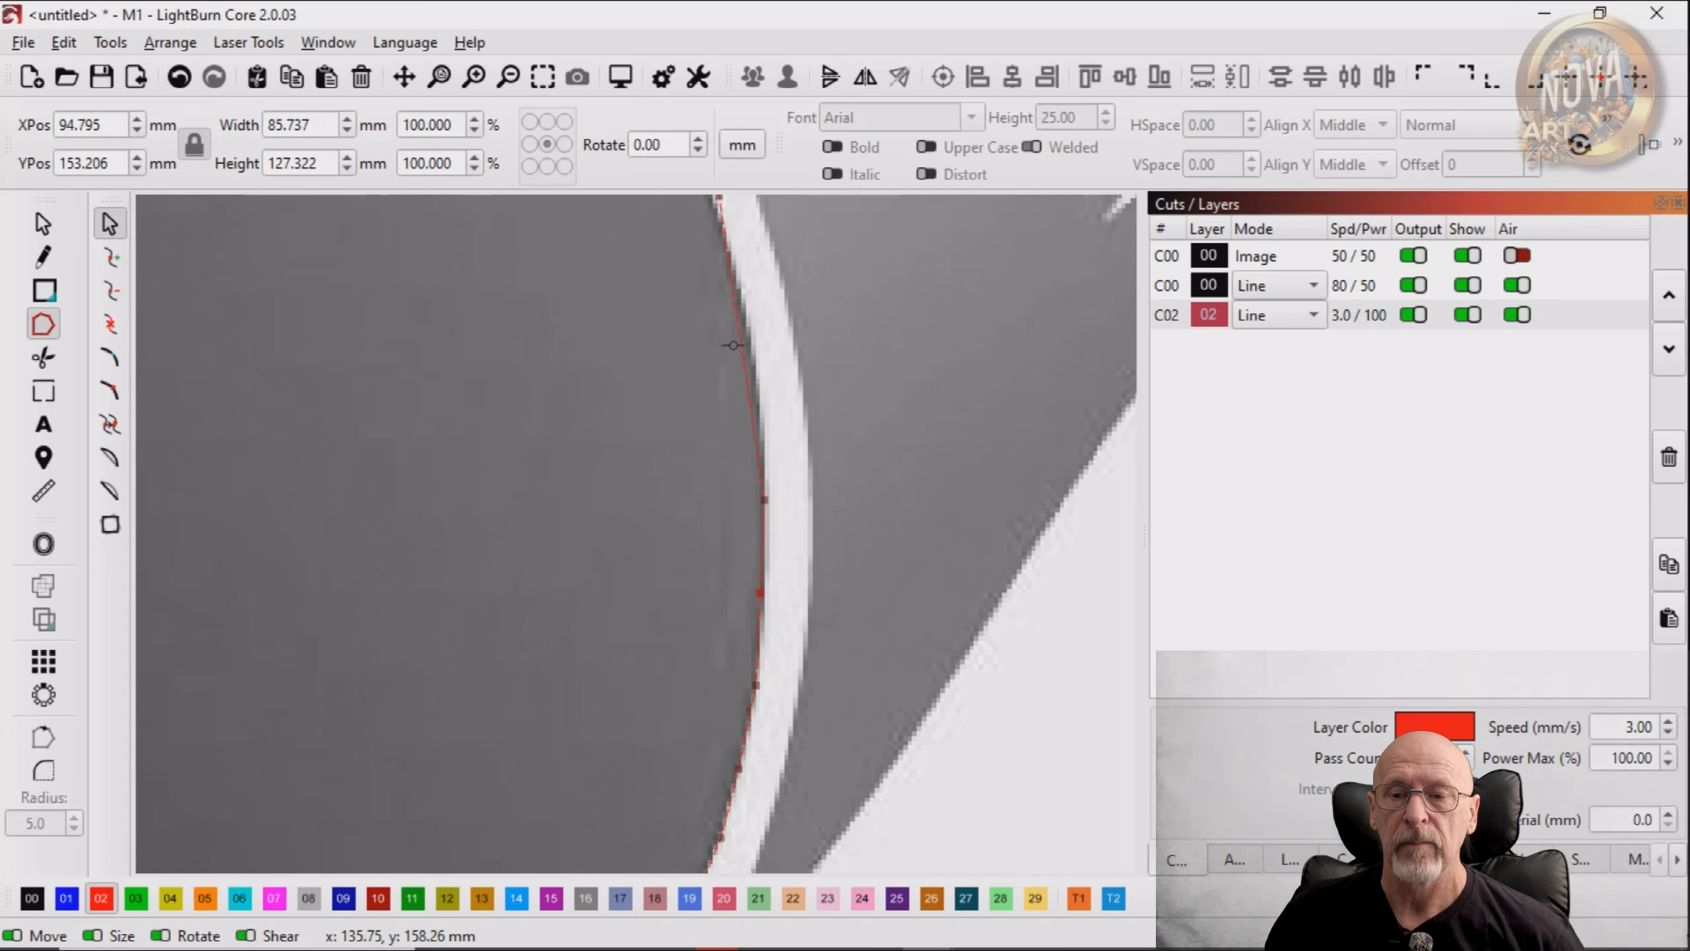
scroll(727, 243, "down", 1)
left_click_drag(731, 248, 717, 286)
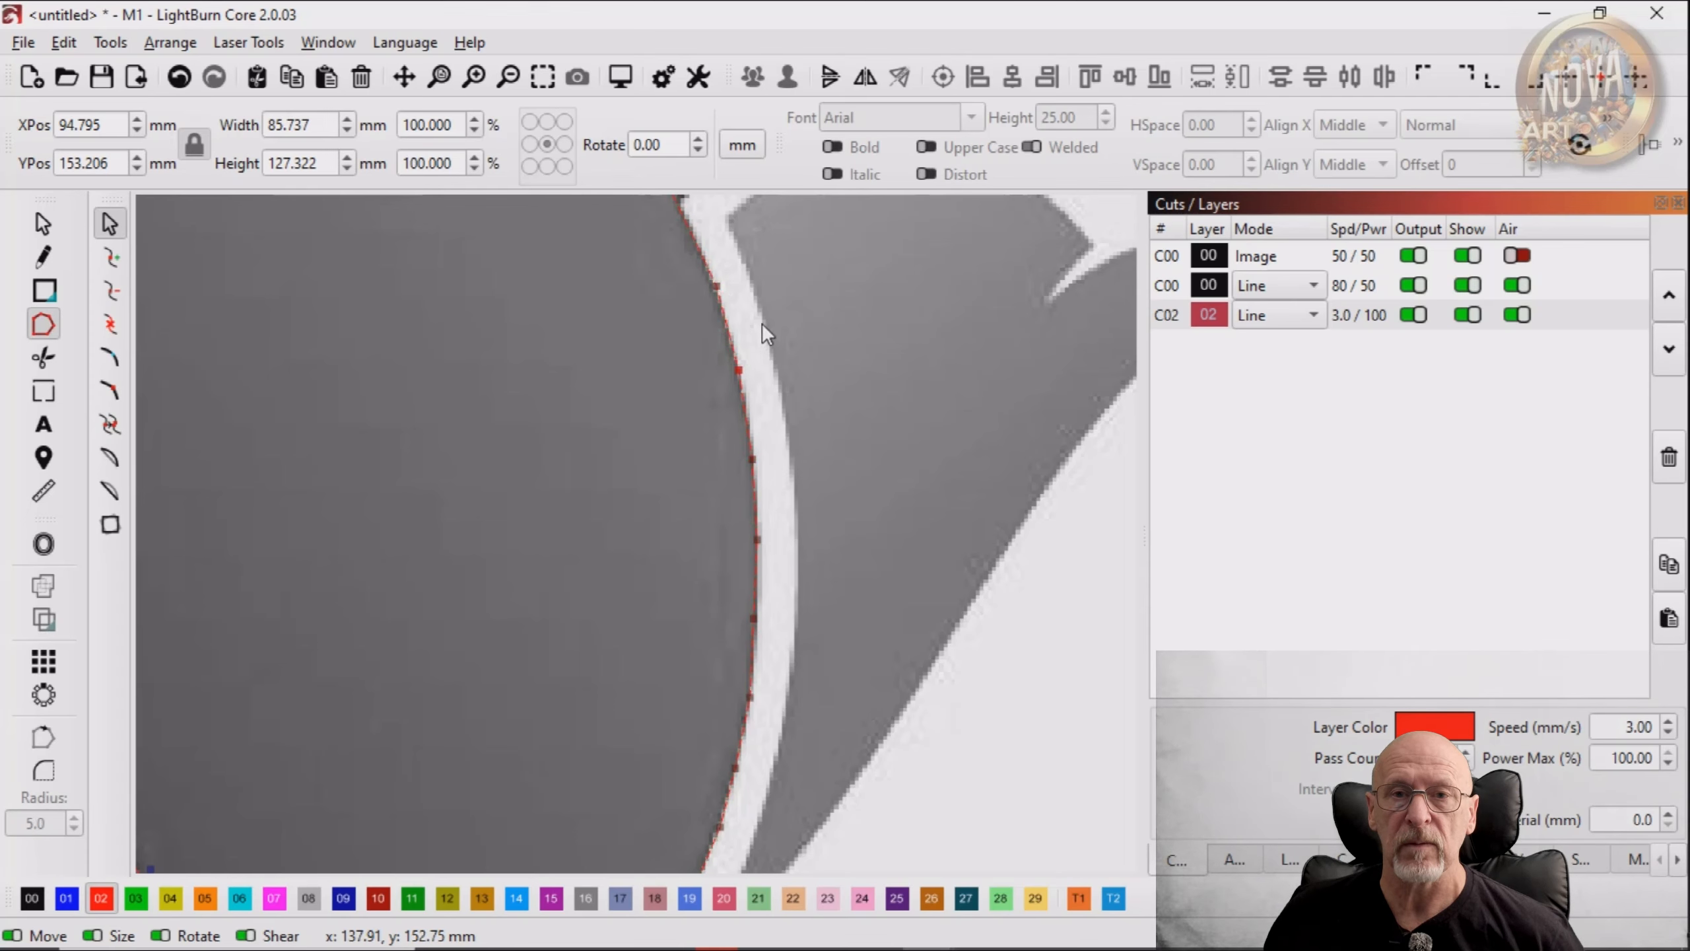
left_click_drag(762, 322, 791, 539)
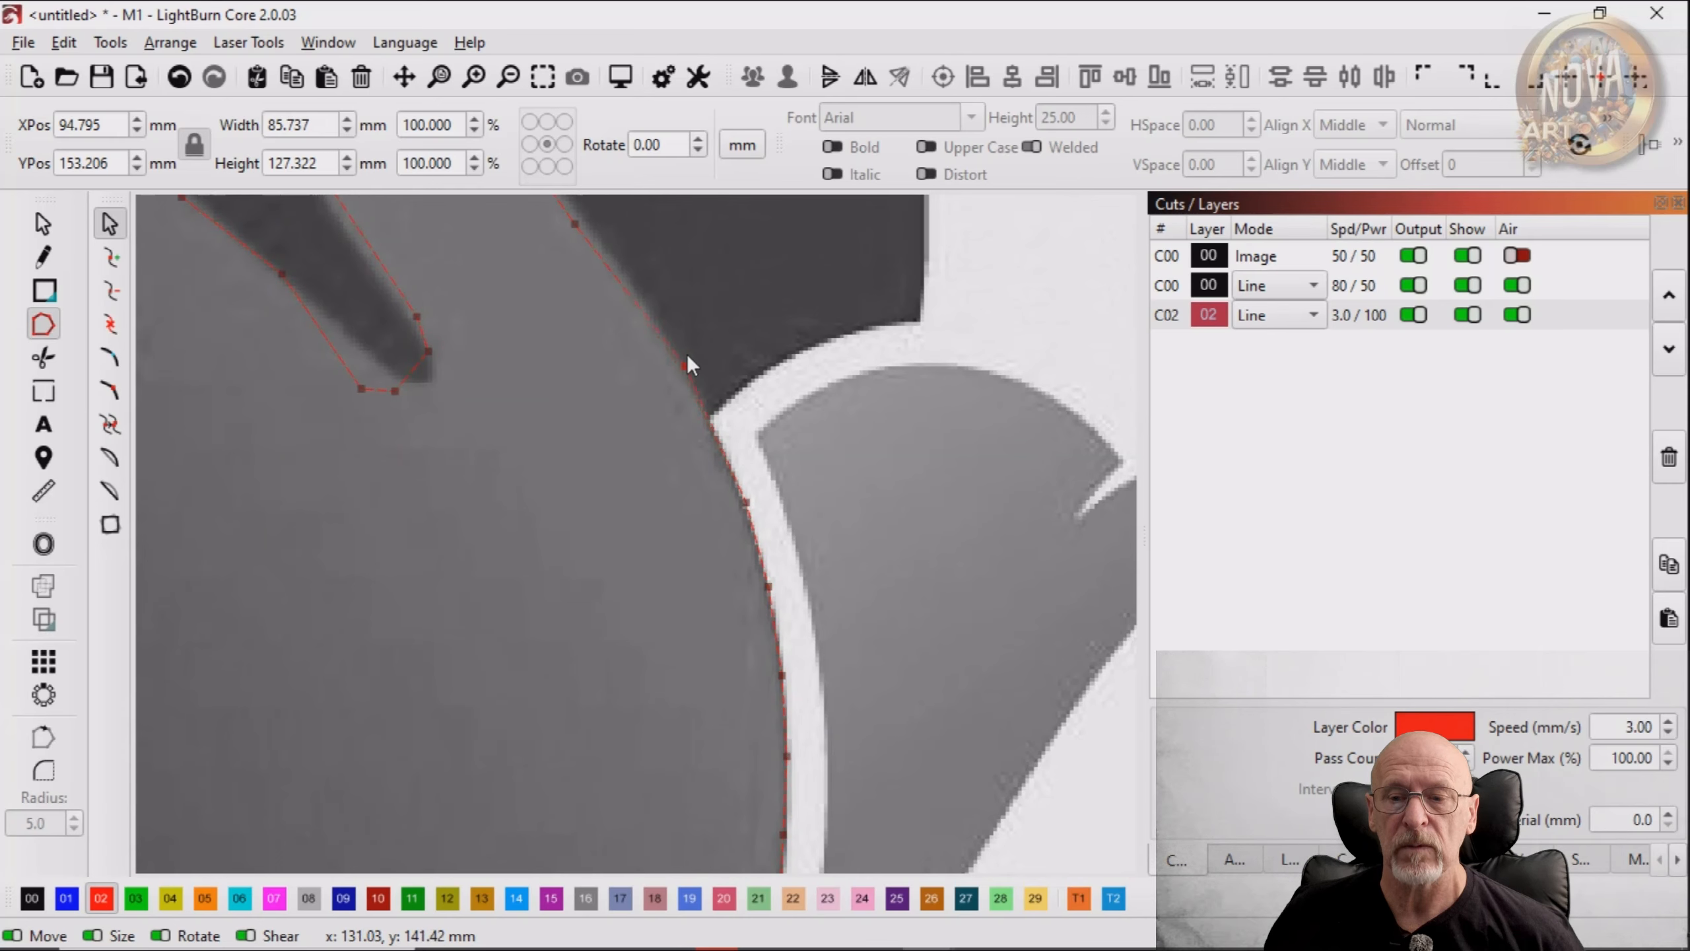
left_click_drag(682, 347, 814, 541)
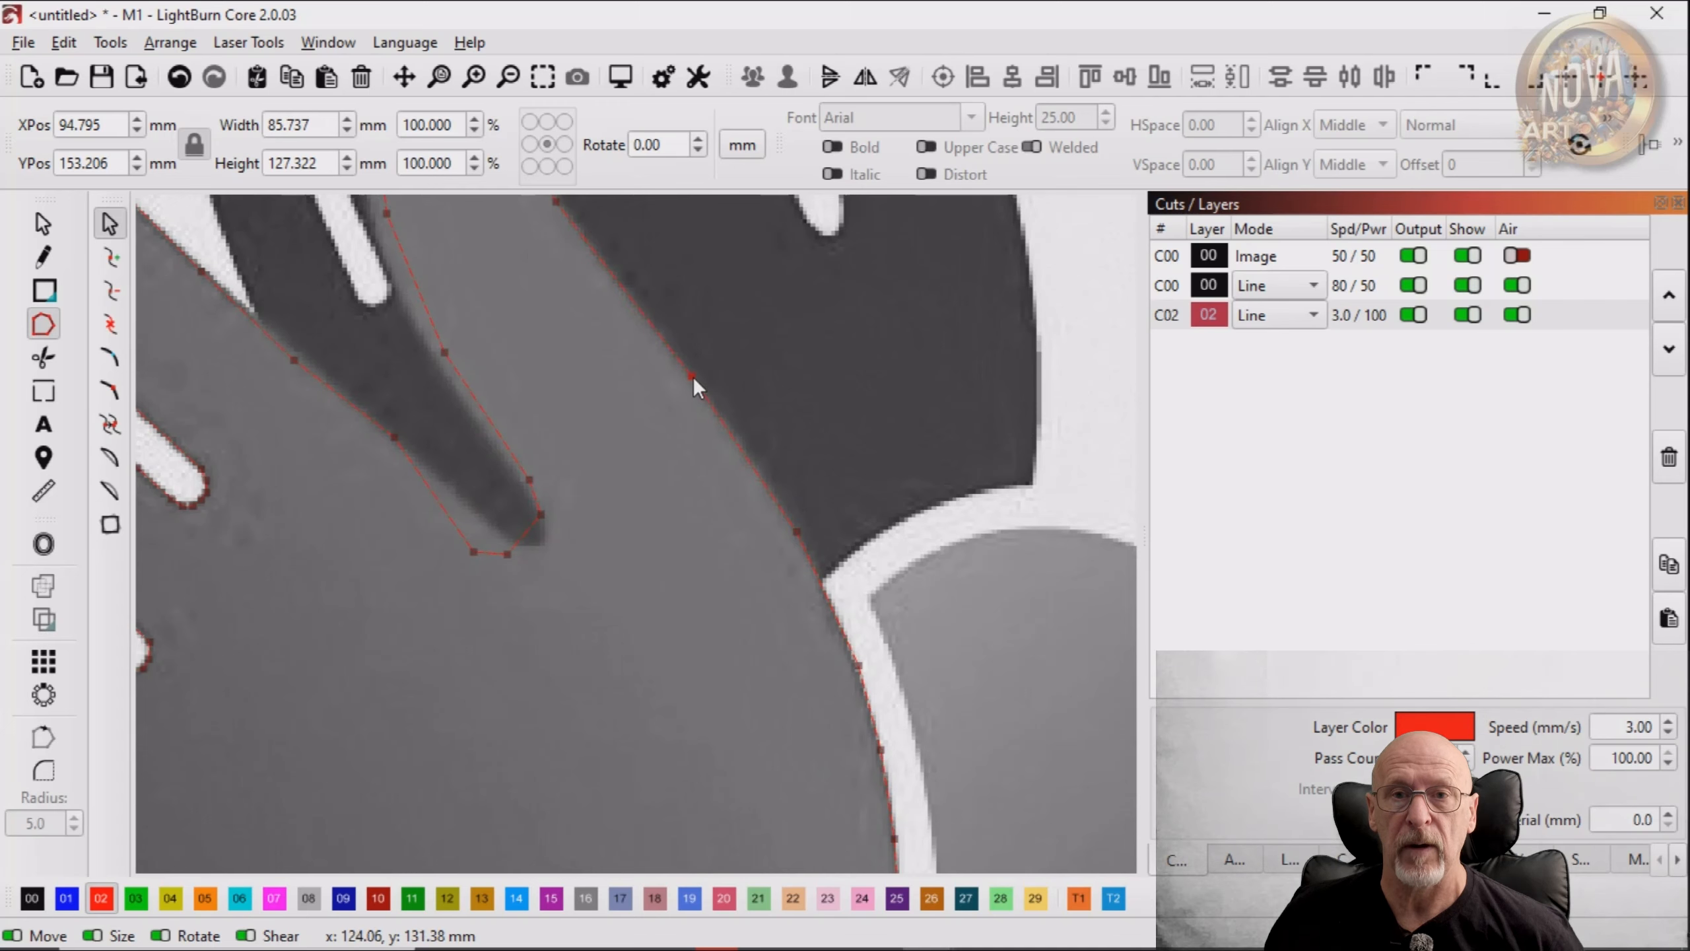
scroll(694, 376, "down", 1)
left_click_drag(692, 378, 722, 532)
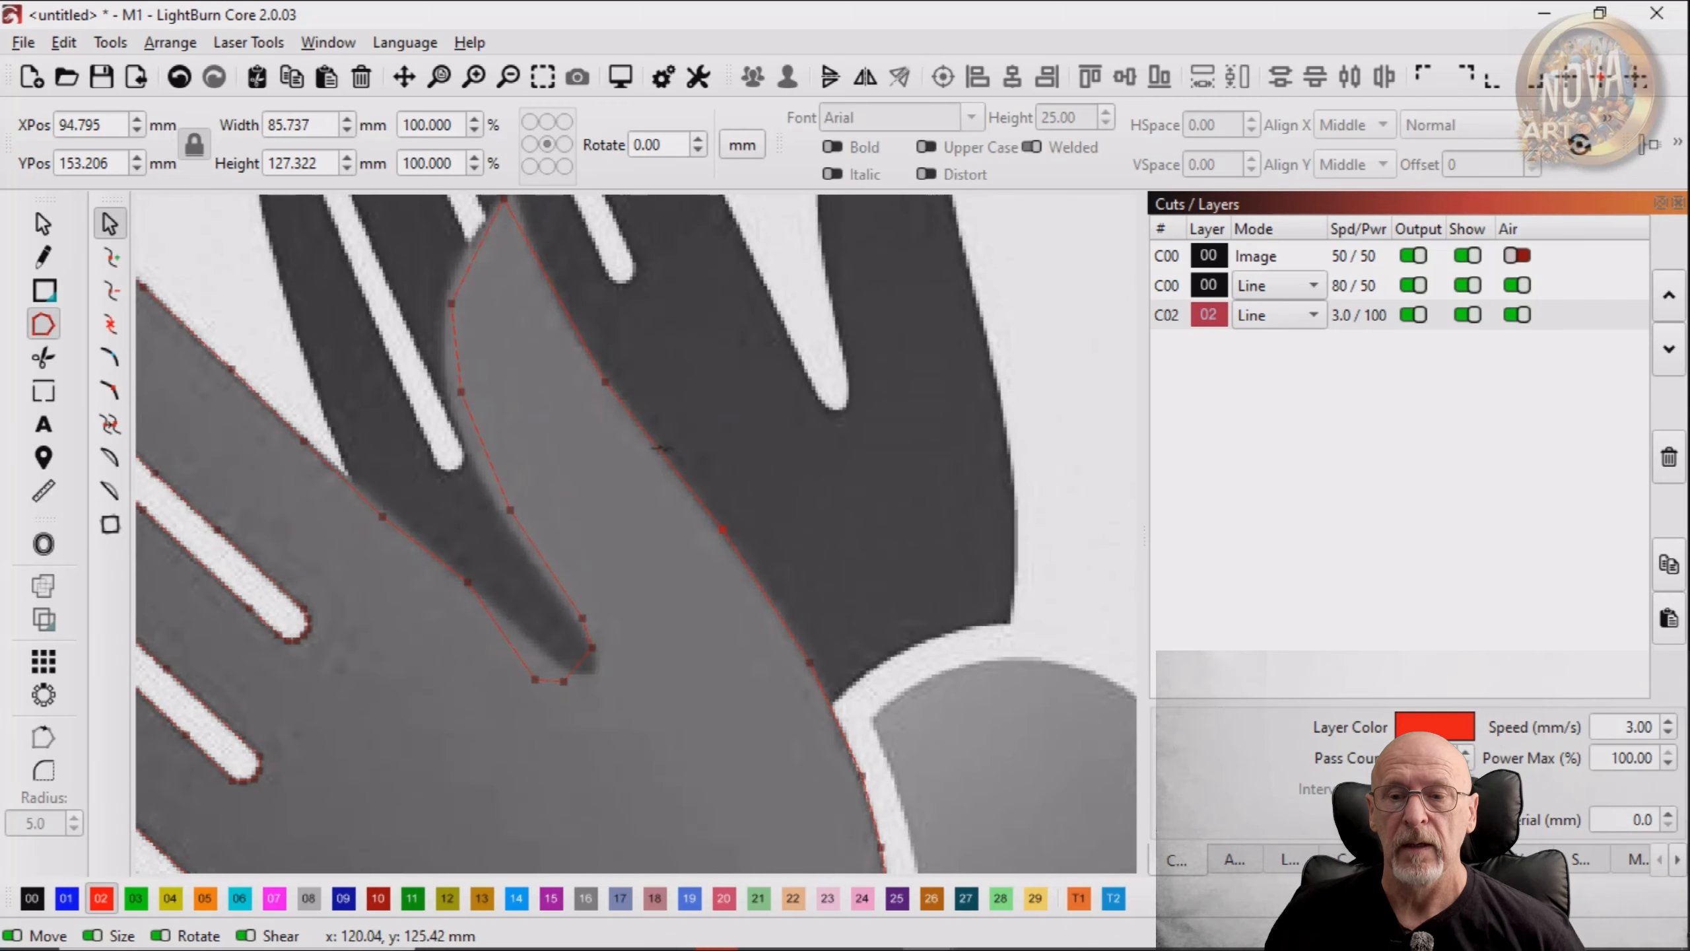
Move the outline's corner onto the thumb's pointed tip and fit nodes to both edges just below it
left_click_drag(607, 338, 628, 431)
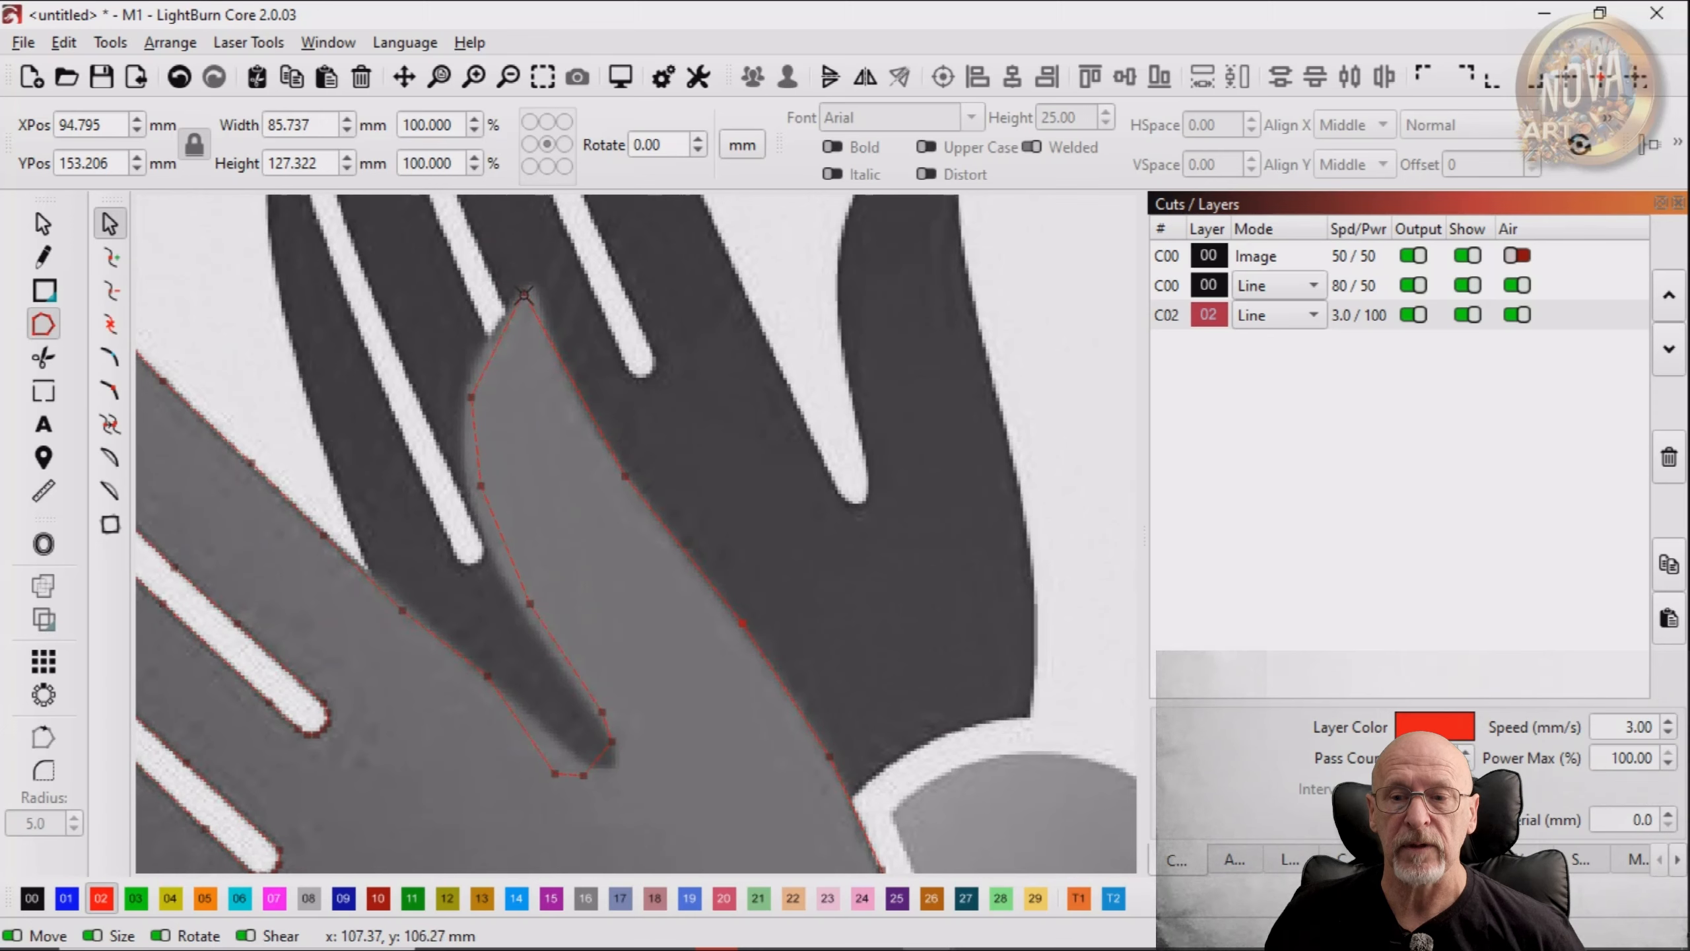
left_click_drag(526, 295, 535, 285)
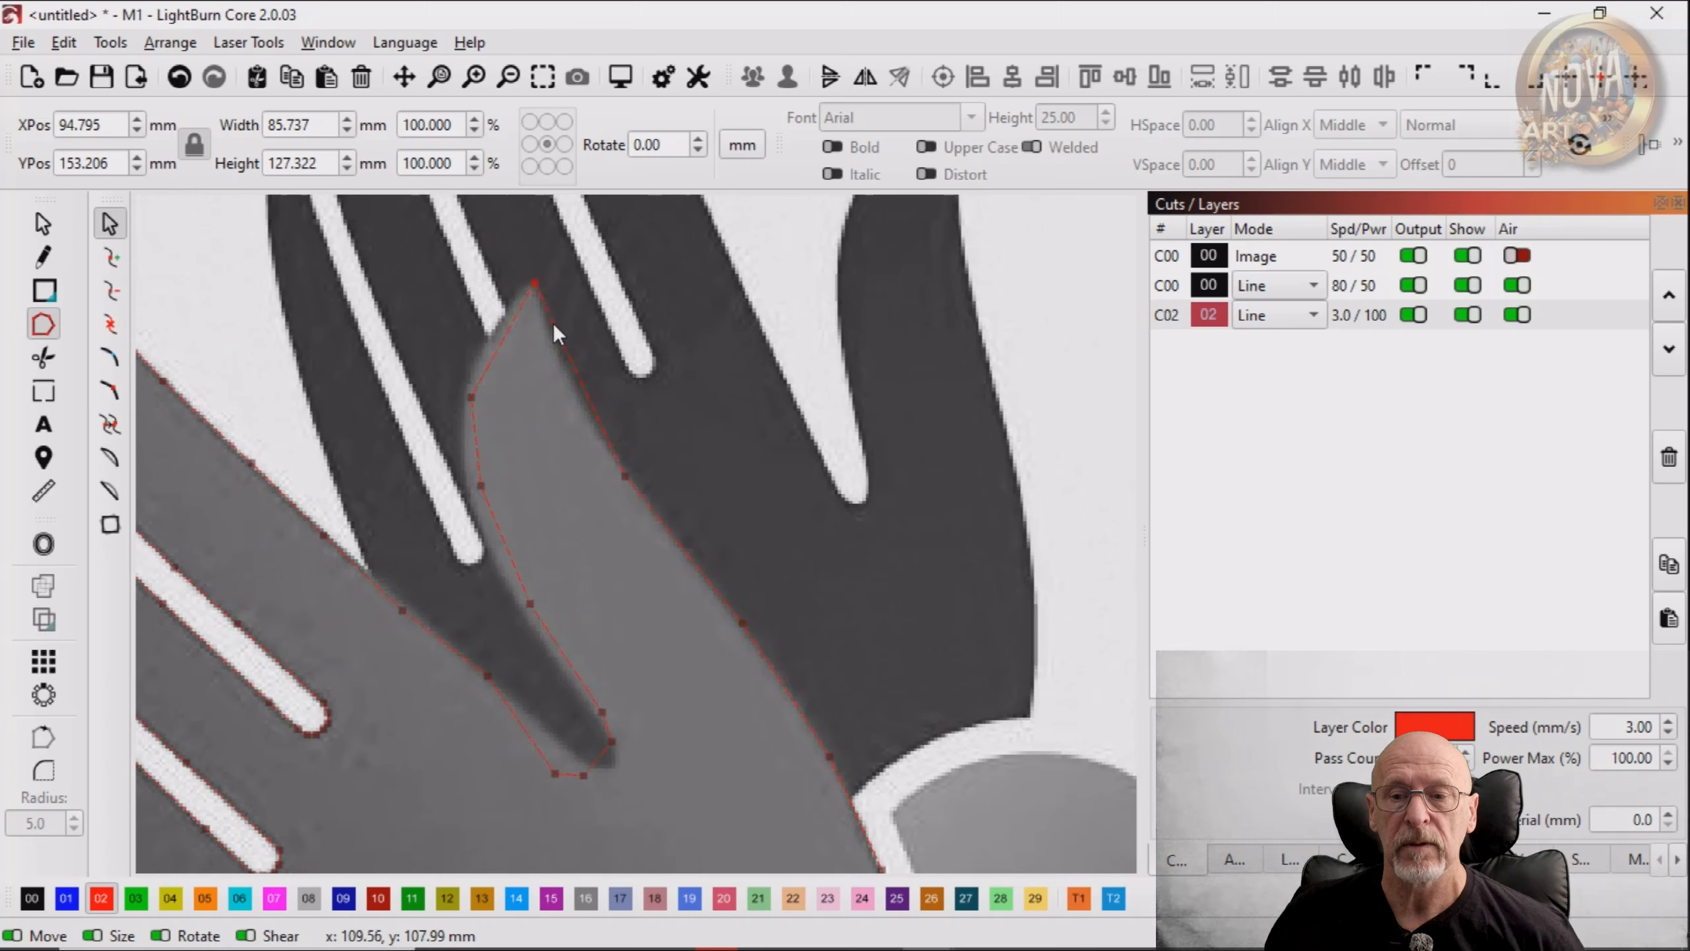
key("i")
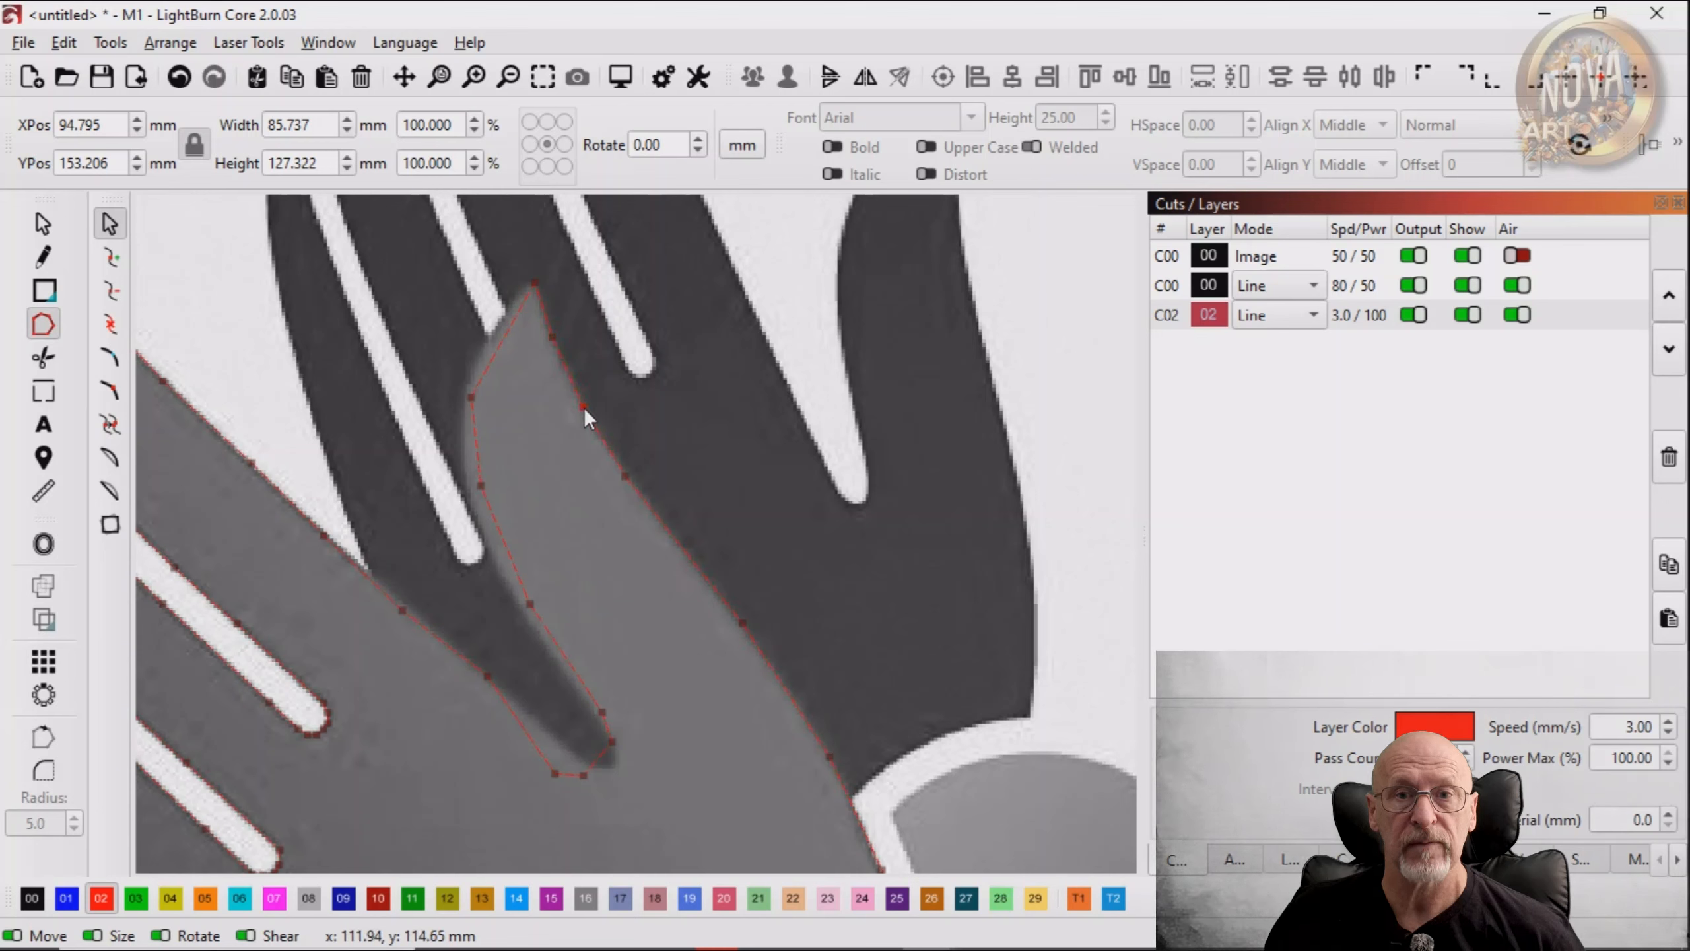
left_click_drag(471, 395, 463, 394)
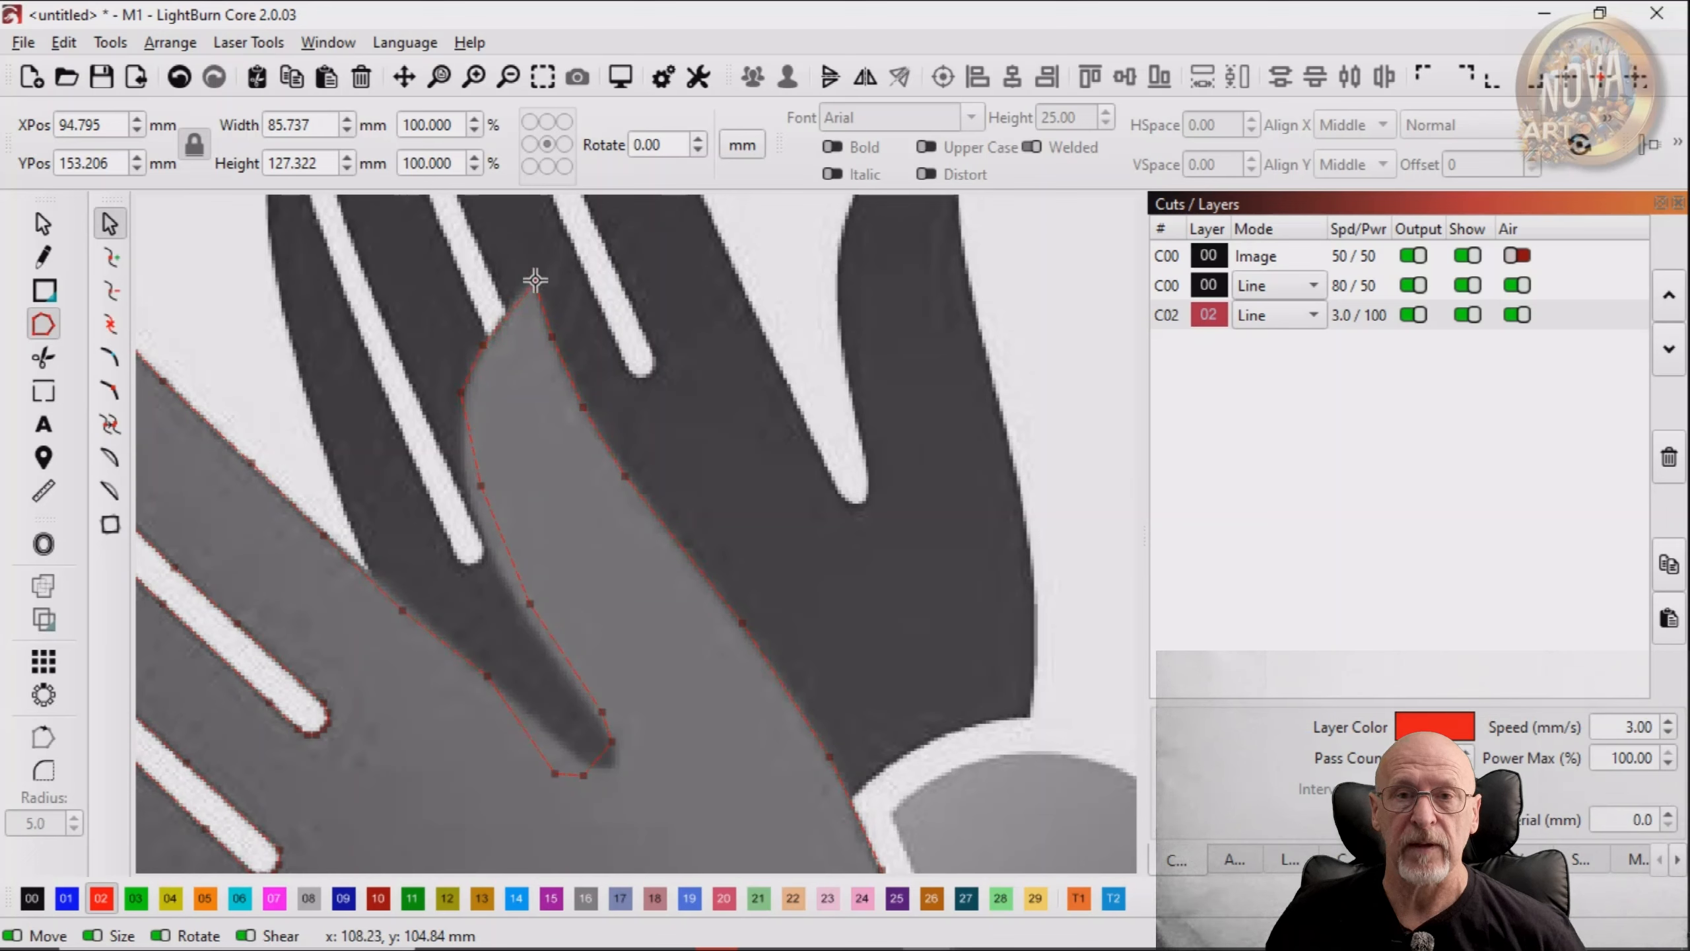
left_click_drag(534, 285, 531, 278)
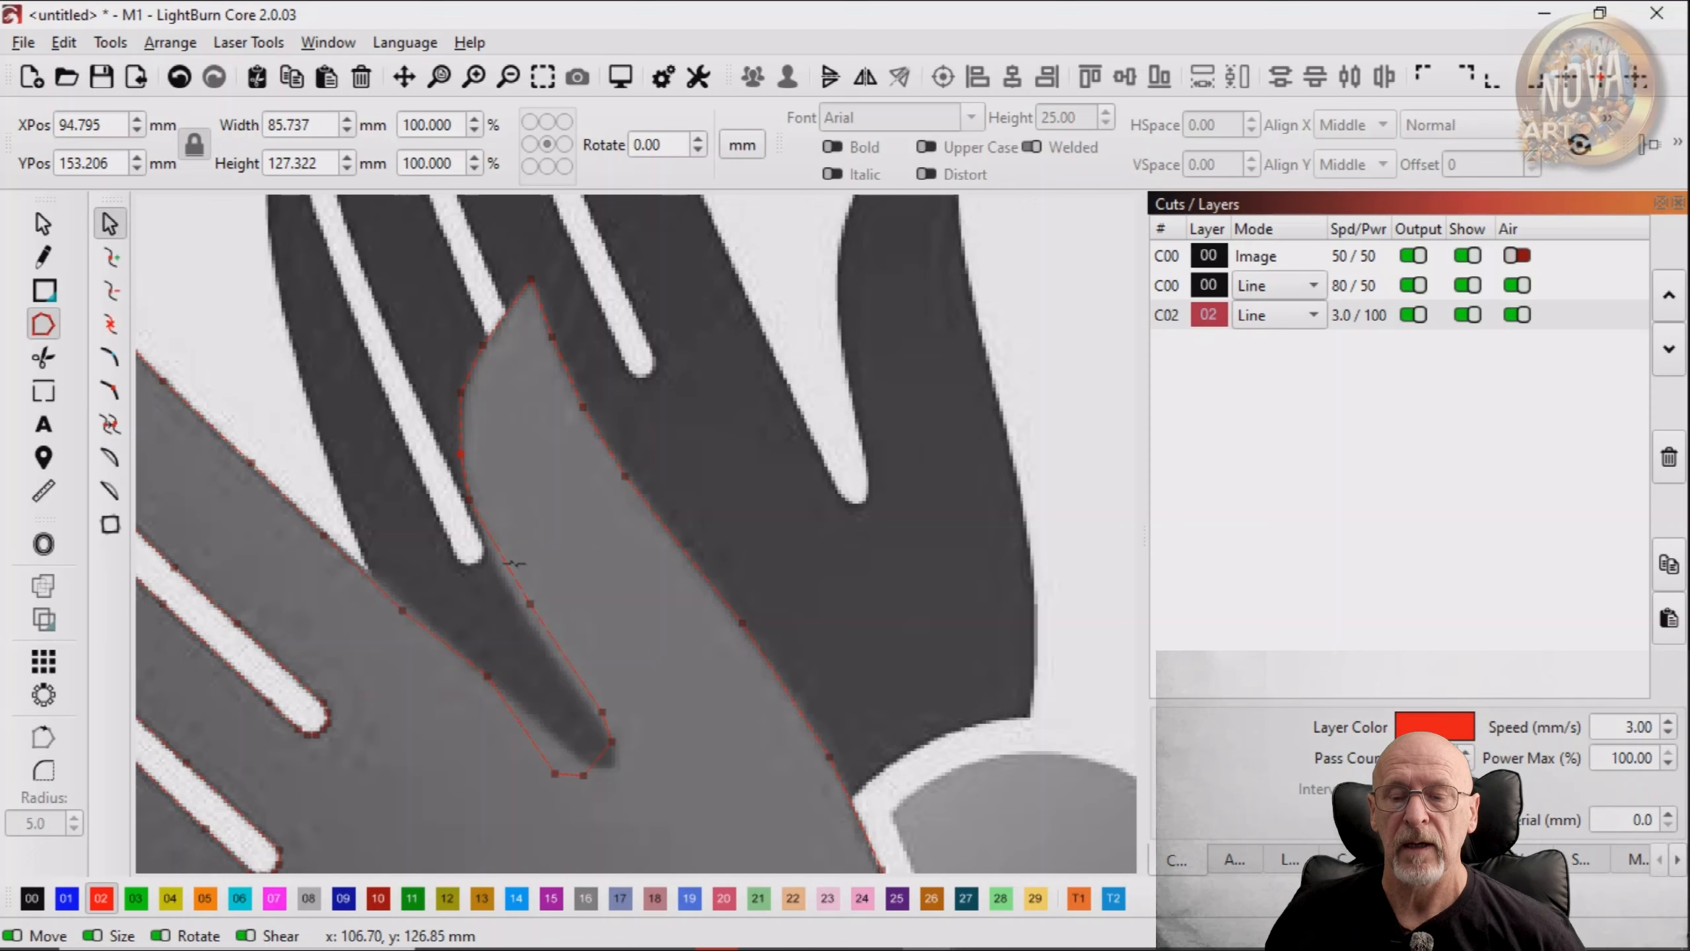
Fit the outline's nodes to the thumb's inner edge and to the end of the dark gap below it
left_click_drag(531, 604, 528, 613)
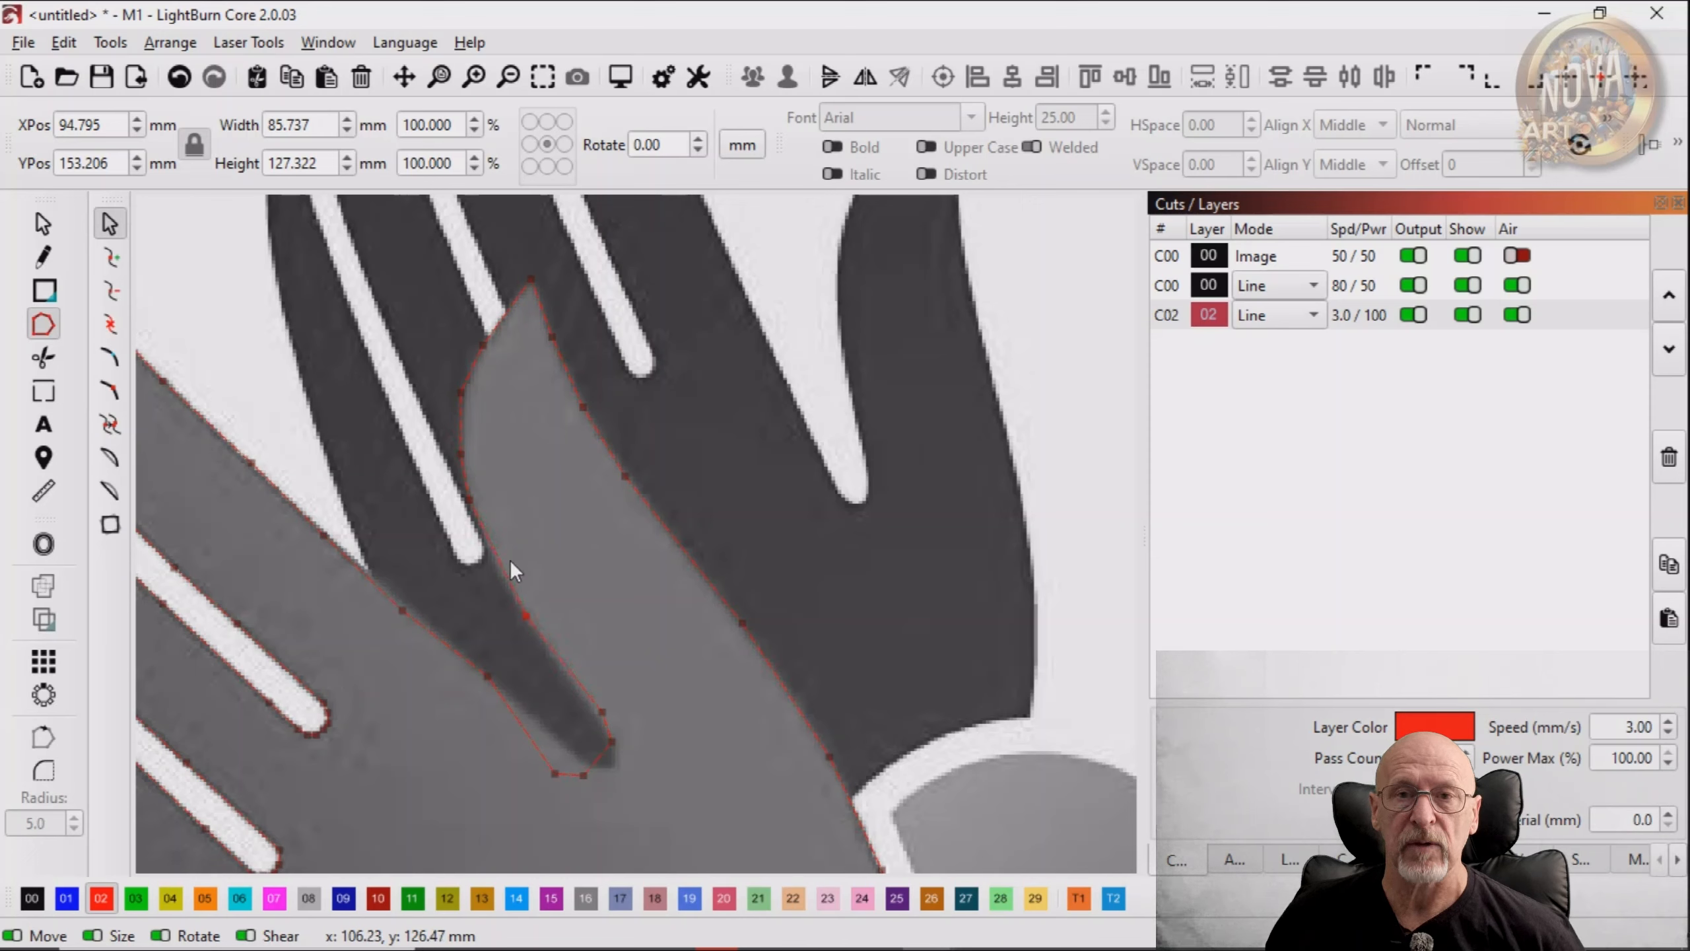
left_click_drag(602, 711, 607, 722)
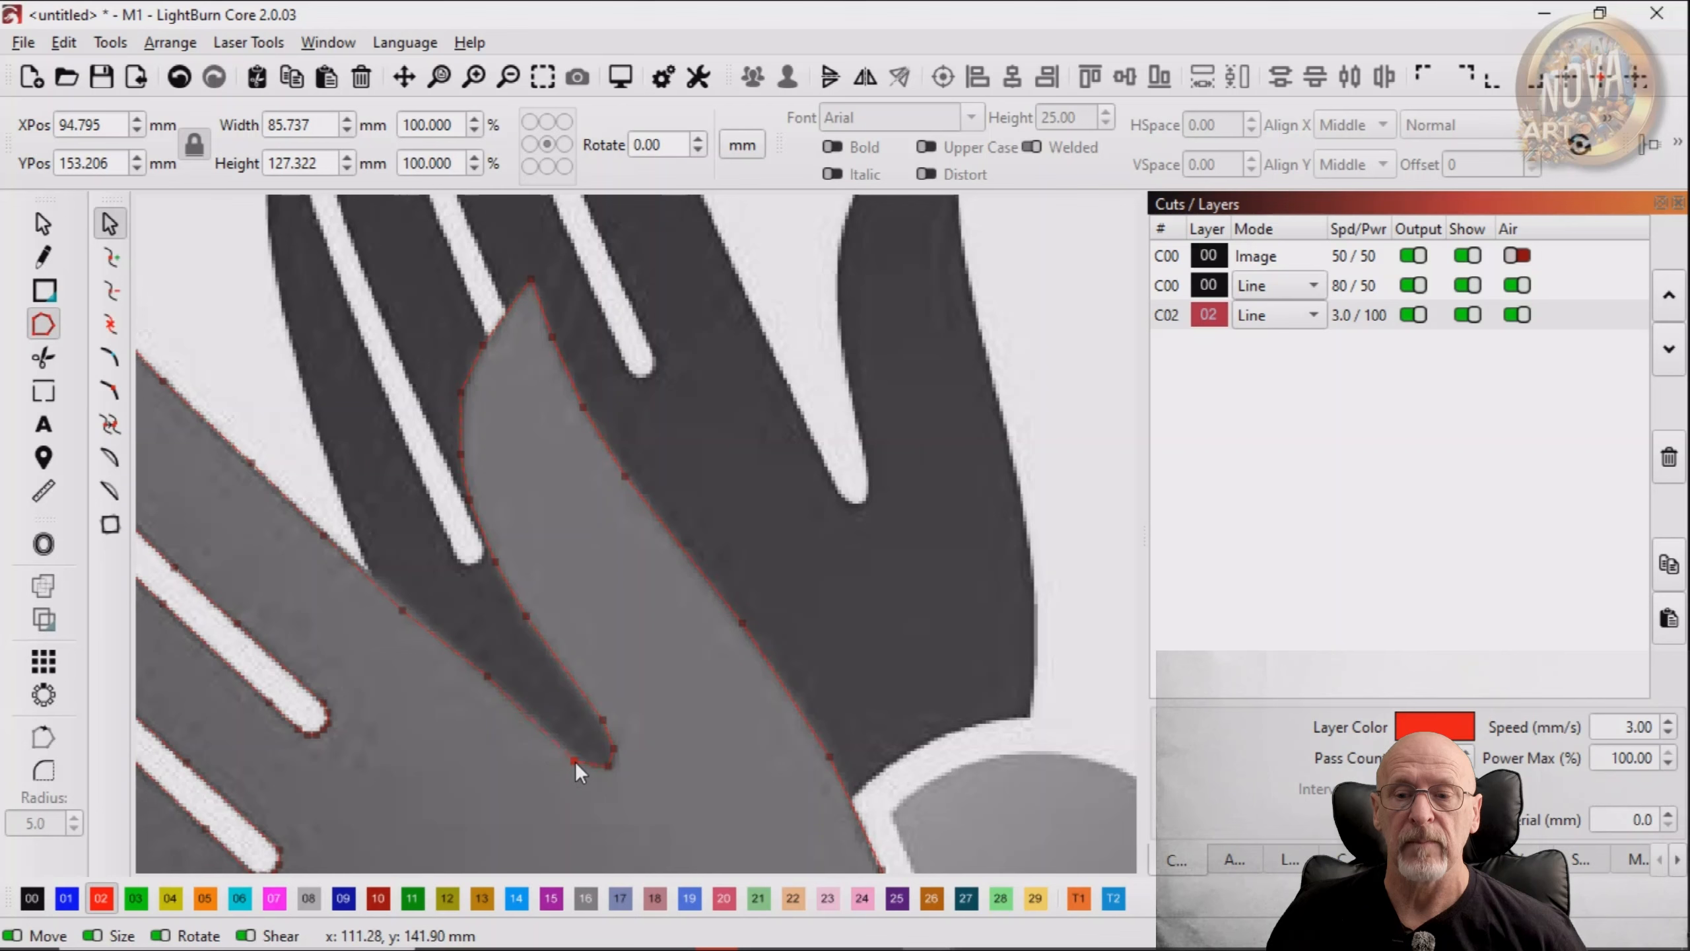
left_click_drag(575, 761, 583, 762)
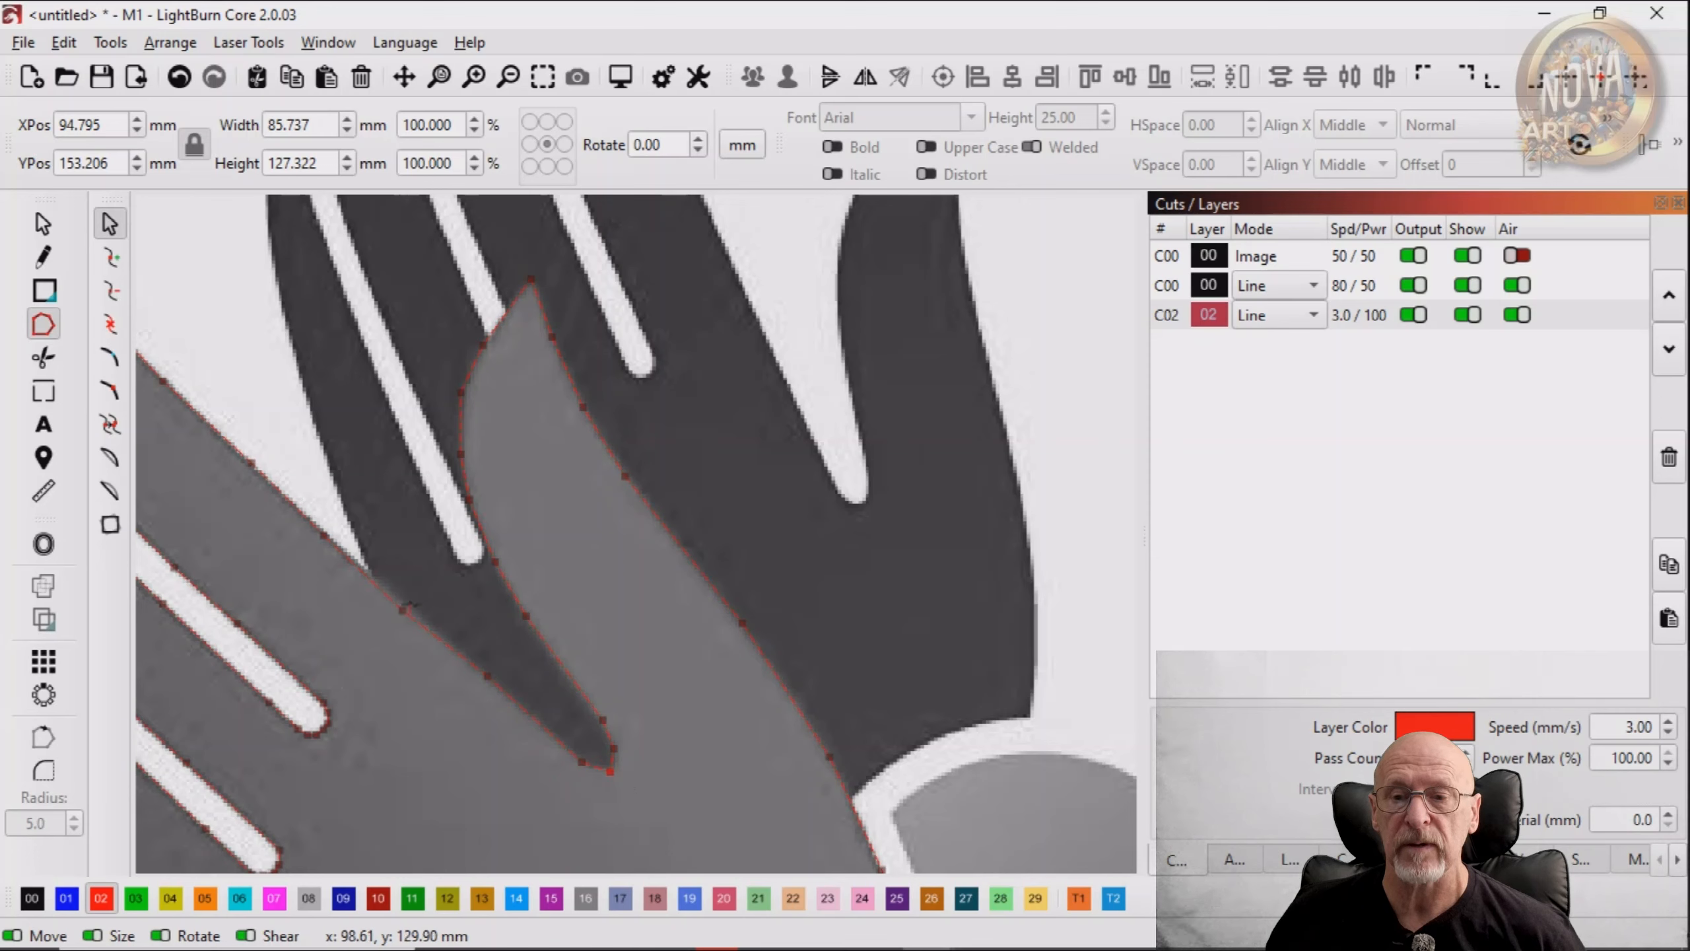
Start a line outline of the dark rear hand where it meets the front hand and trace up the smallest finger's outer edge to its tip
left_click_drag(406, 610, 610, 706)
scroll(459, 556, "down", 1)
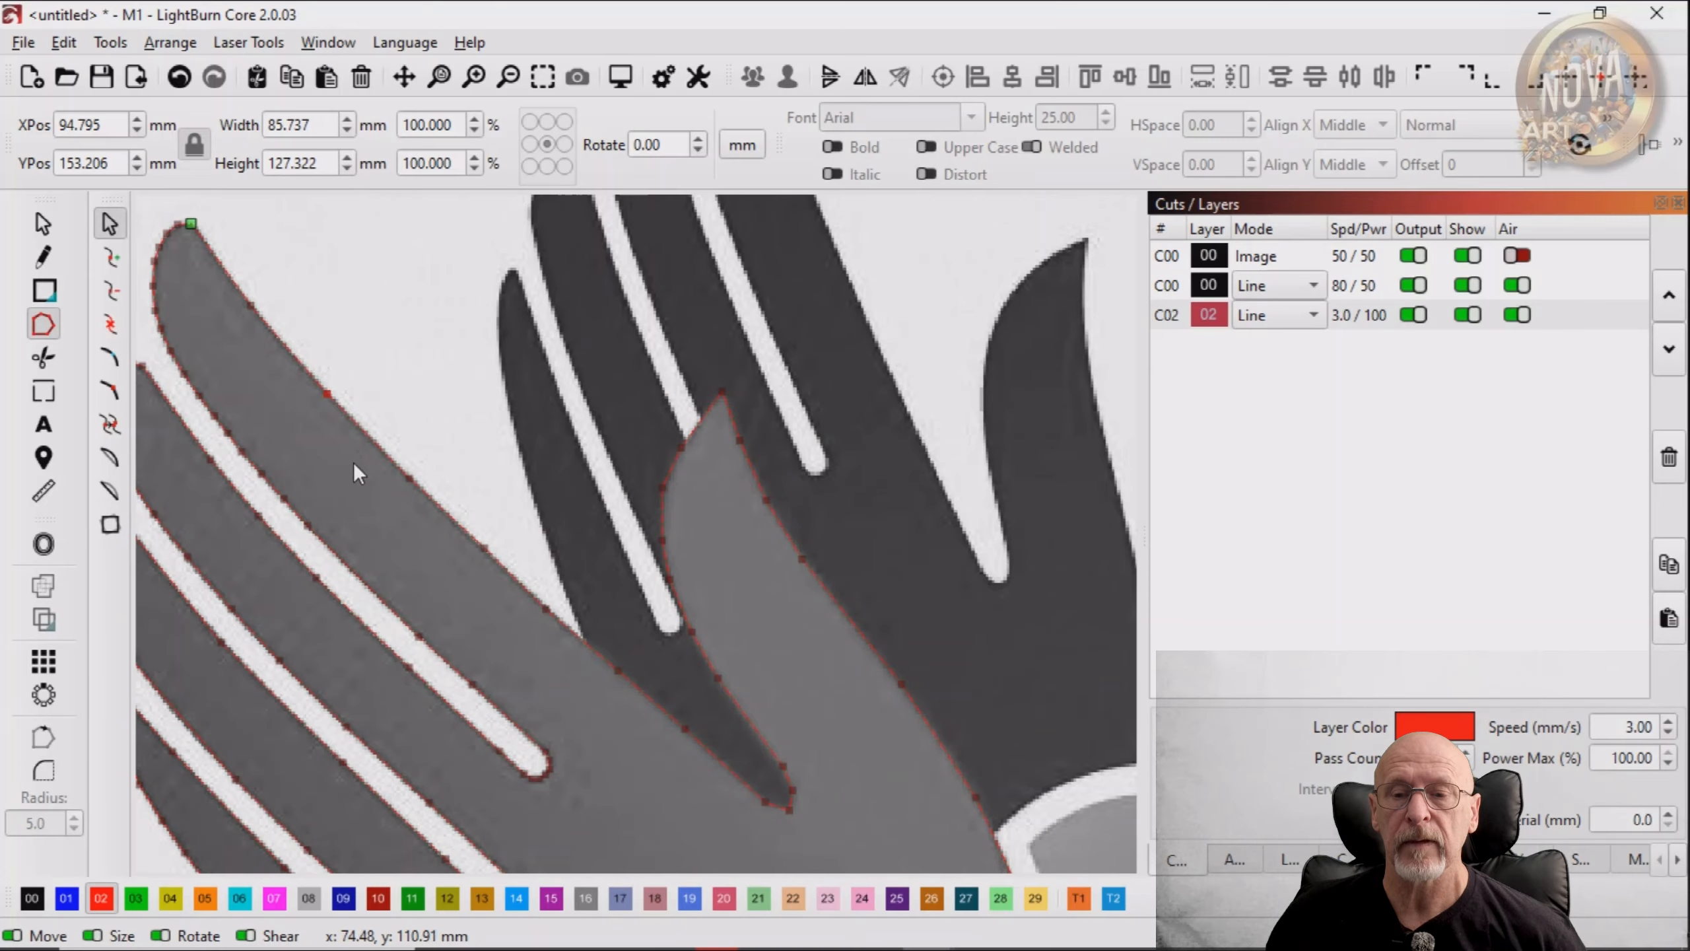
scroll(354, 463, "down", 1)
left_click_drag(343, 466, 271, 434)
scroll(416, 521, "down", 2)
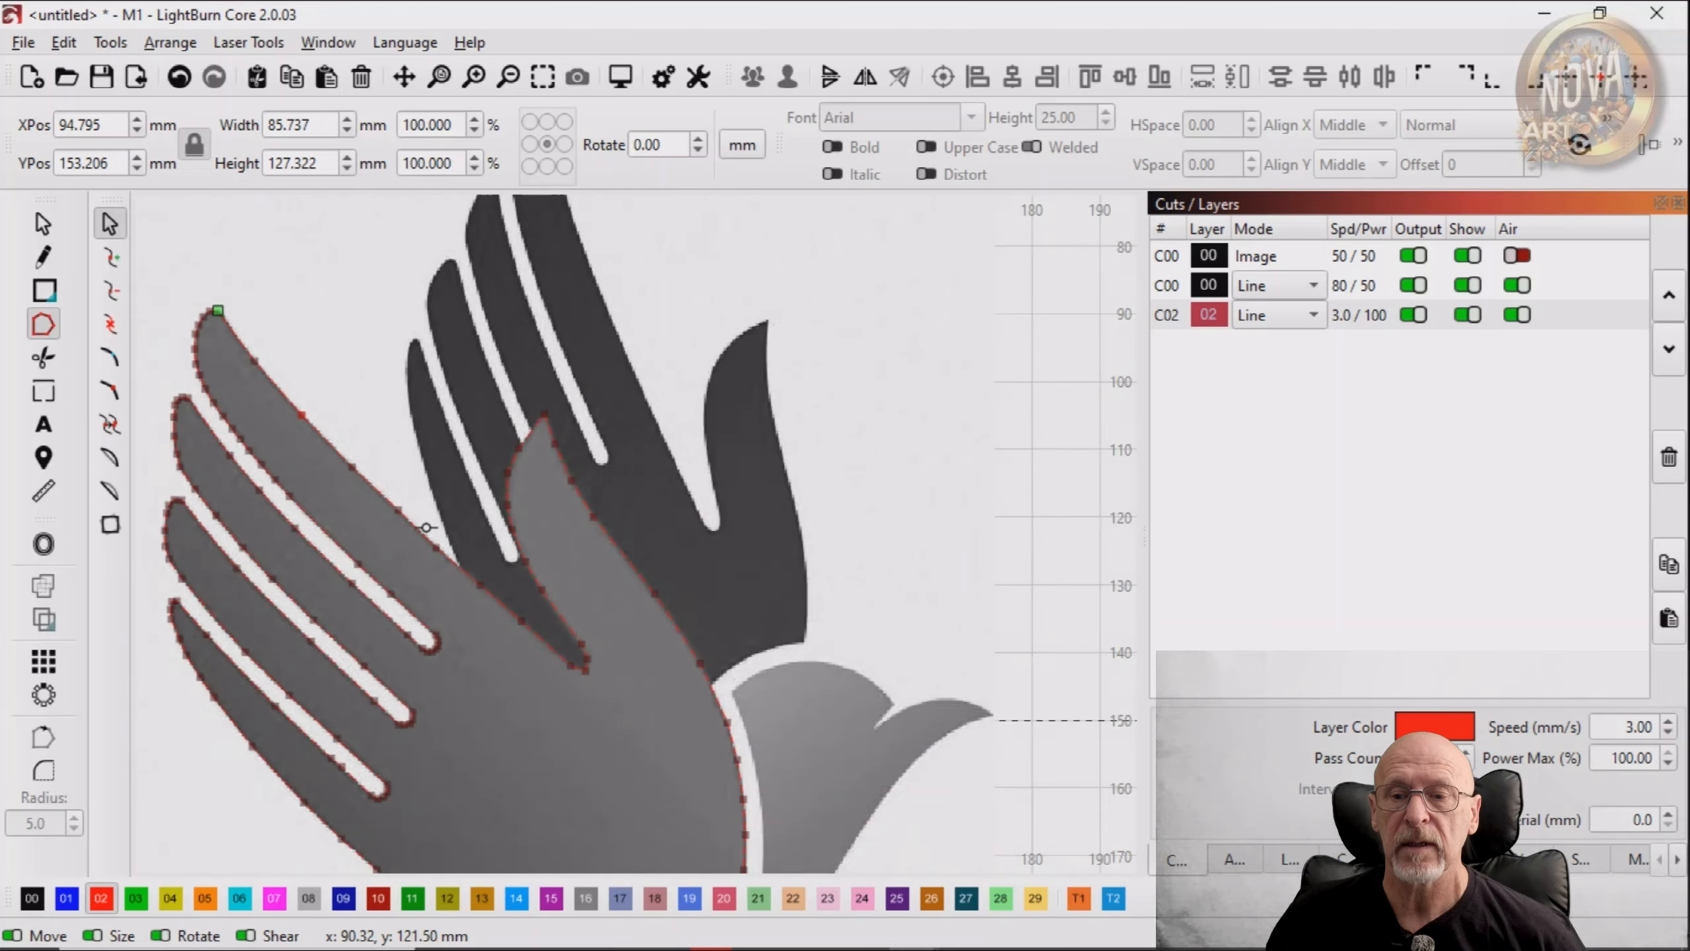
mouse_move(526, 672)
left_mouse_down()
mouse_move(442, 457)
mouse_move(515, 706)
left_mouse_up()
scroll(453, 563, "up", 2)
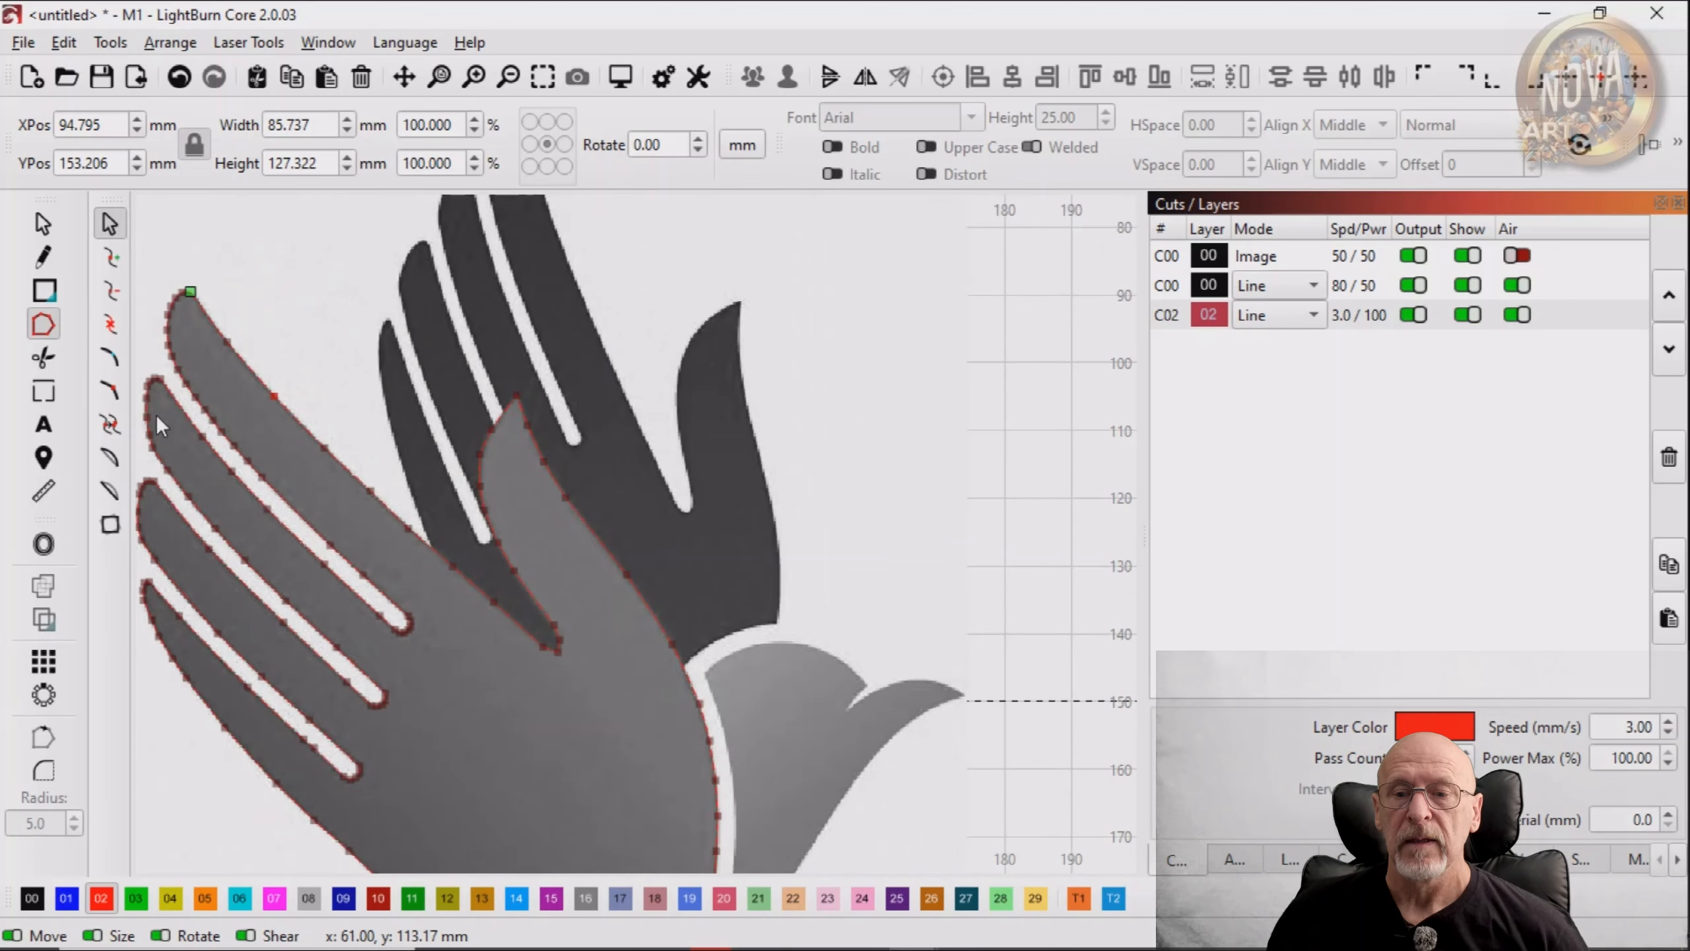
left_click(44, 260)
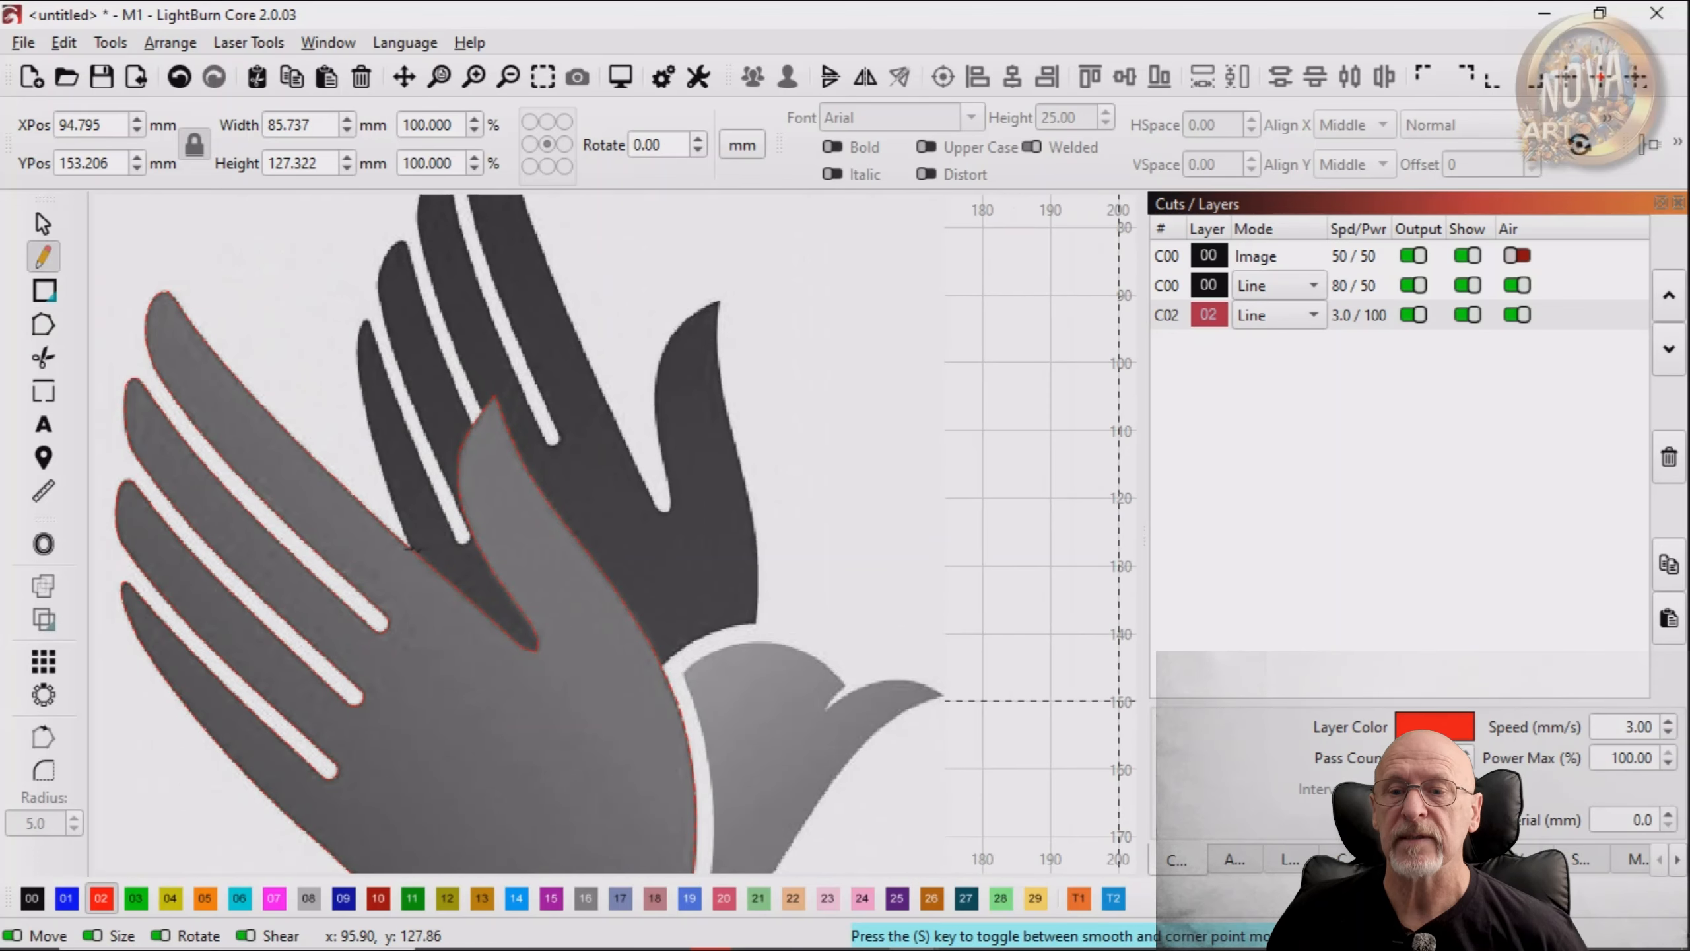
left_click_drag(374, 459, 365, 318)
left_click(365, 316)
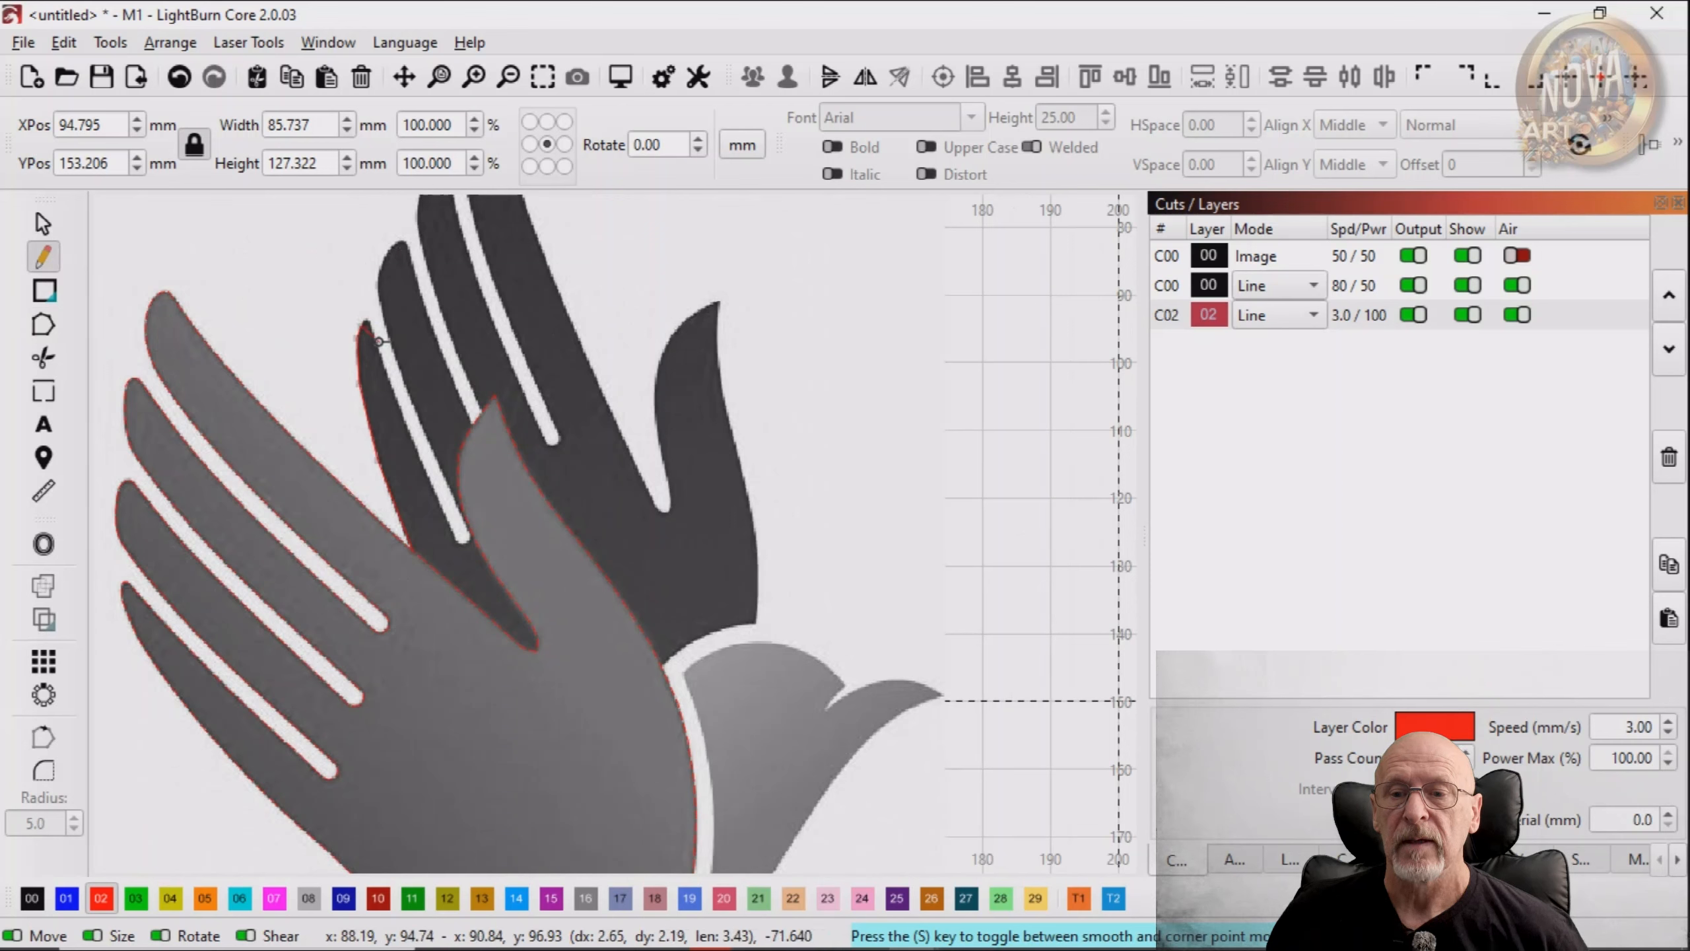
left_click(364, 326)
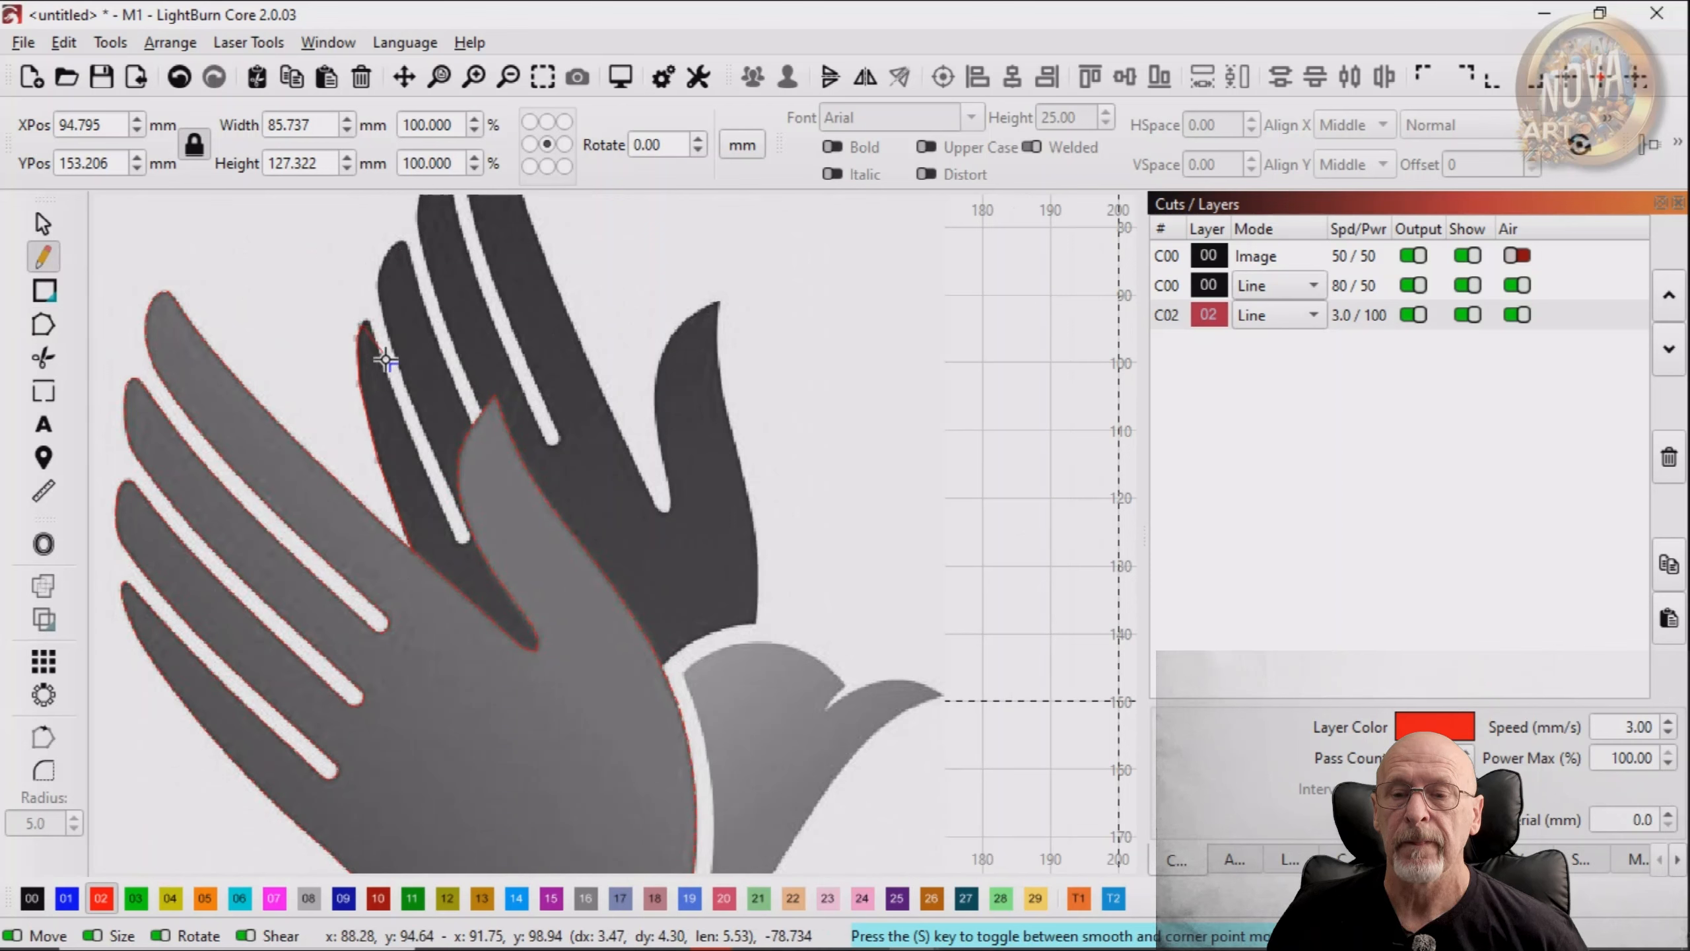
Trace the outline down the smallest finger's inner edge and across the closed end of the first finger gap
left_click(385, 362)
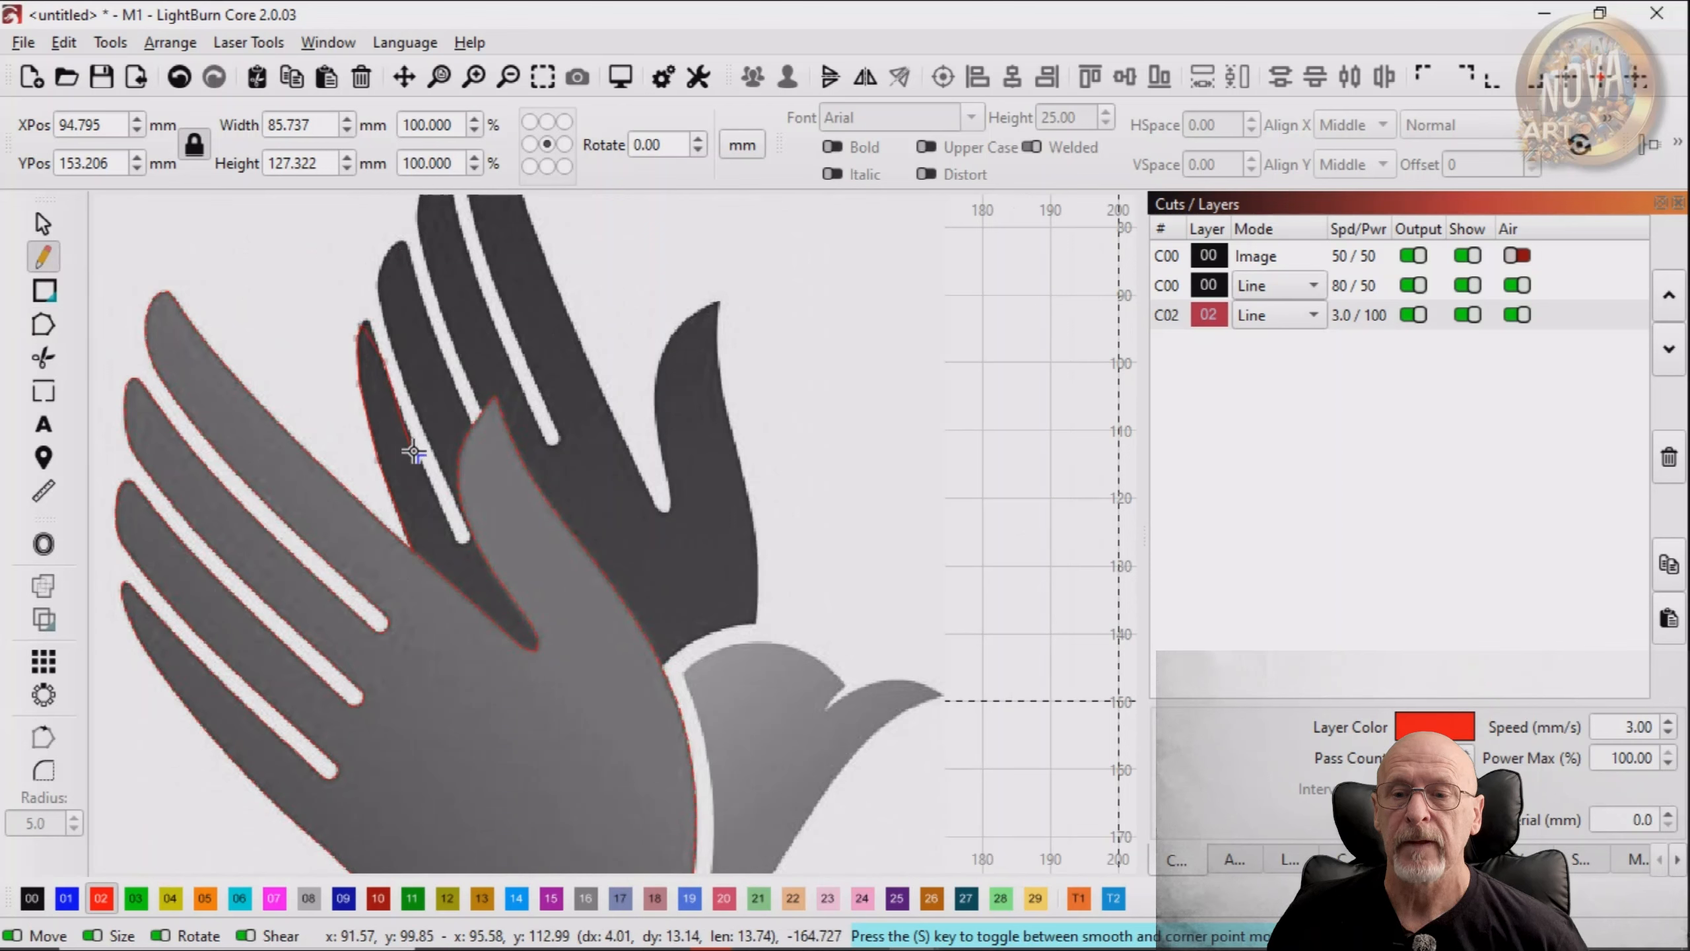
left_click(441, 505)
left_click(453, 535)
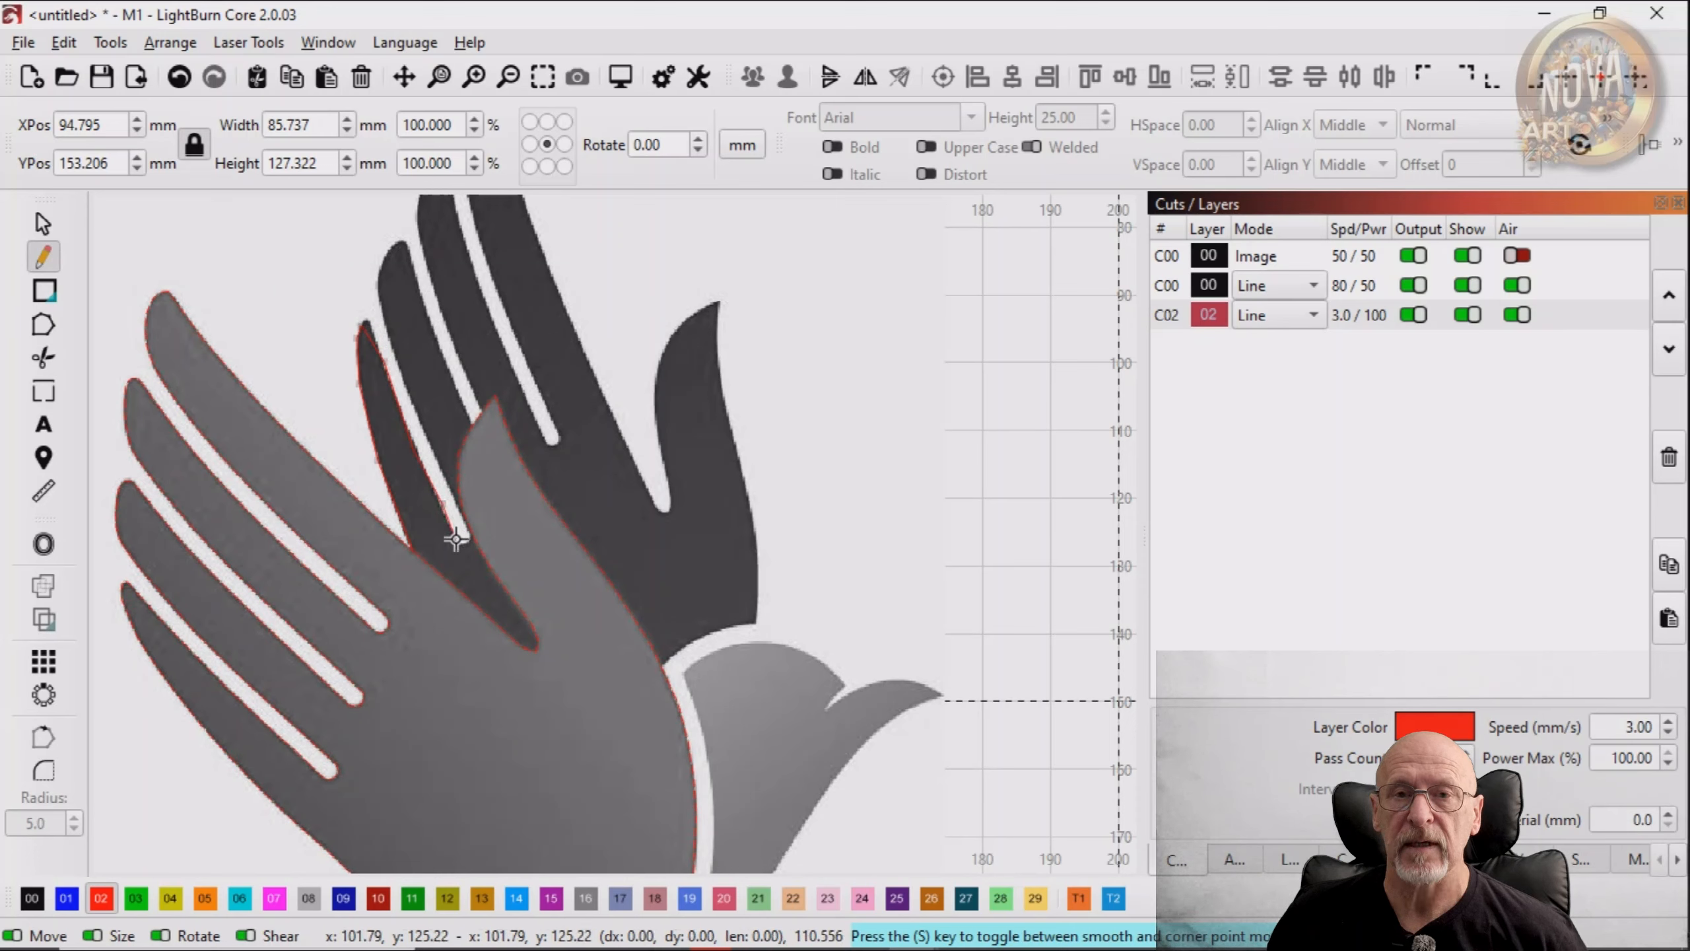
left_click(468, 543)
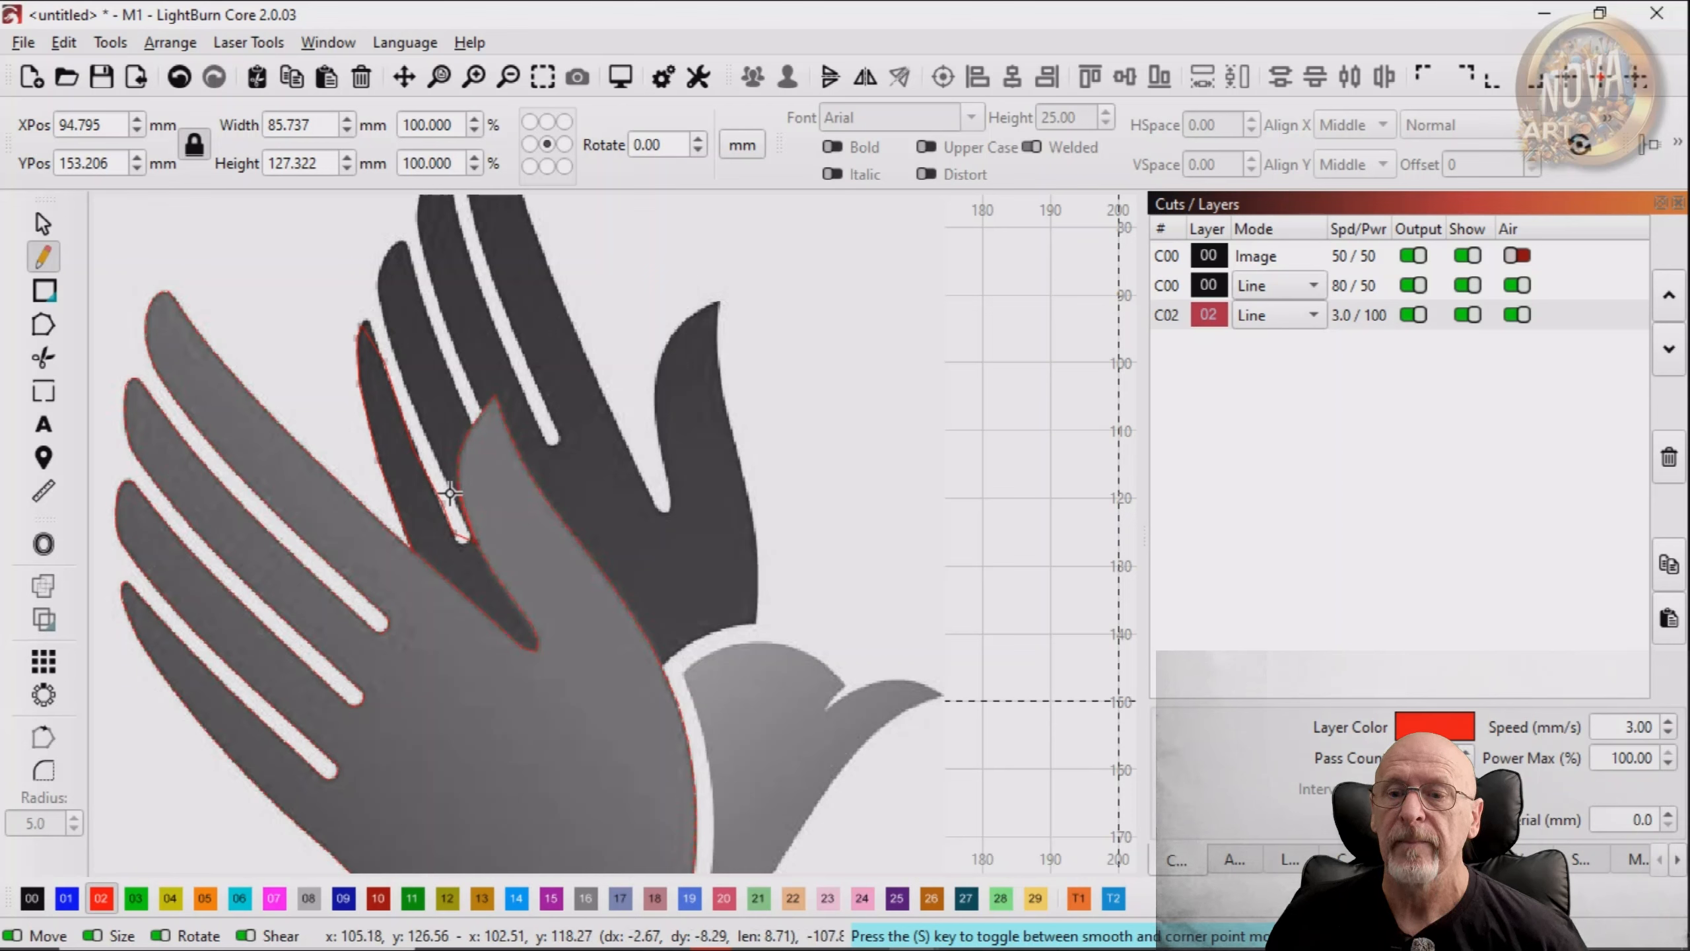
Trace up the second finger's outer edge, around its tip and down its inner edge to the front hand's thumb
left_click(410, 387)
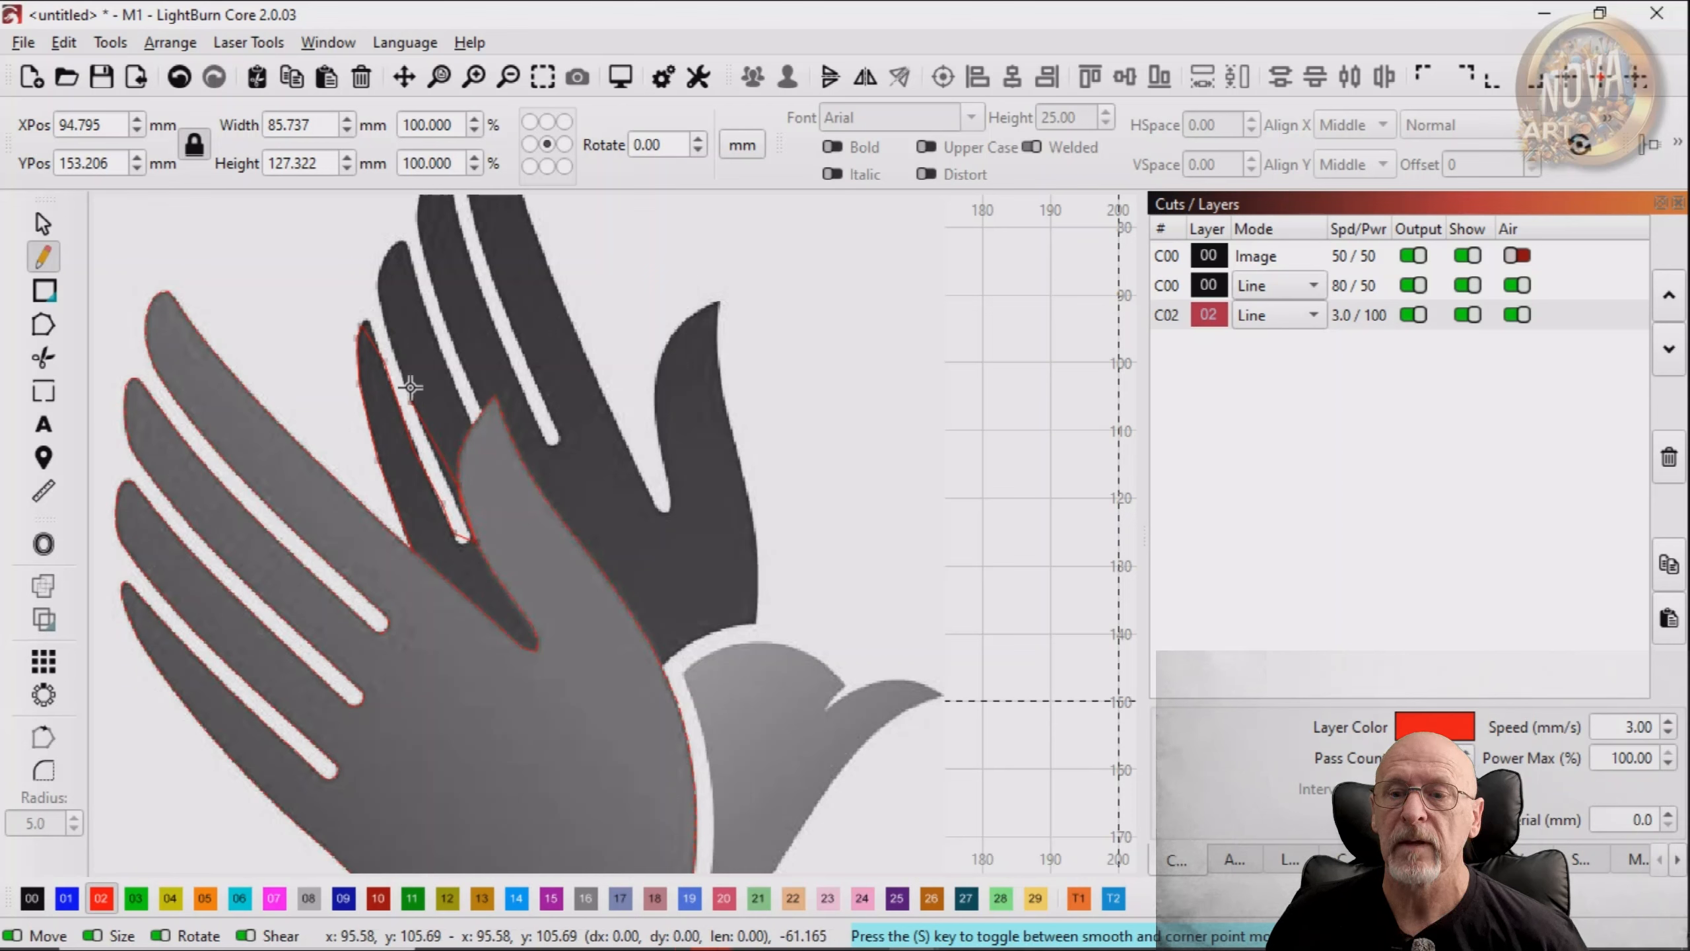
left_click(386, 305)
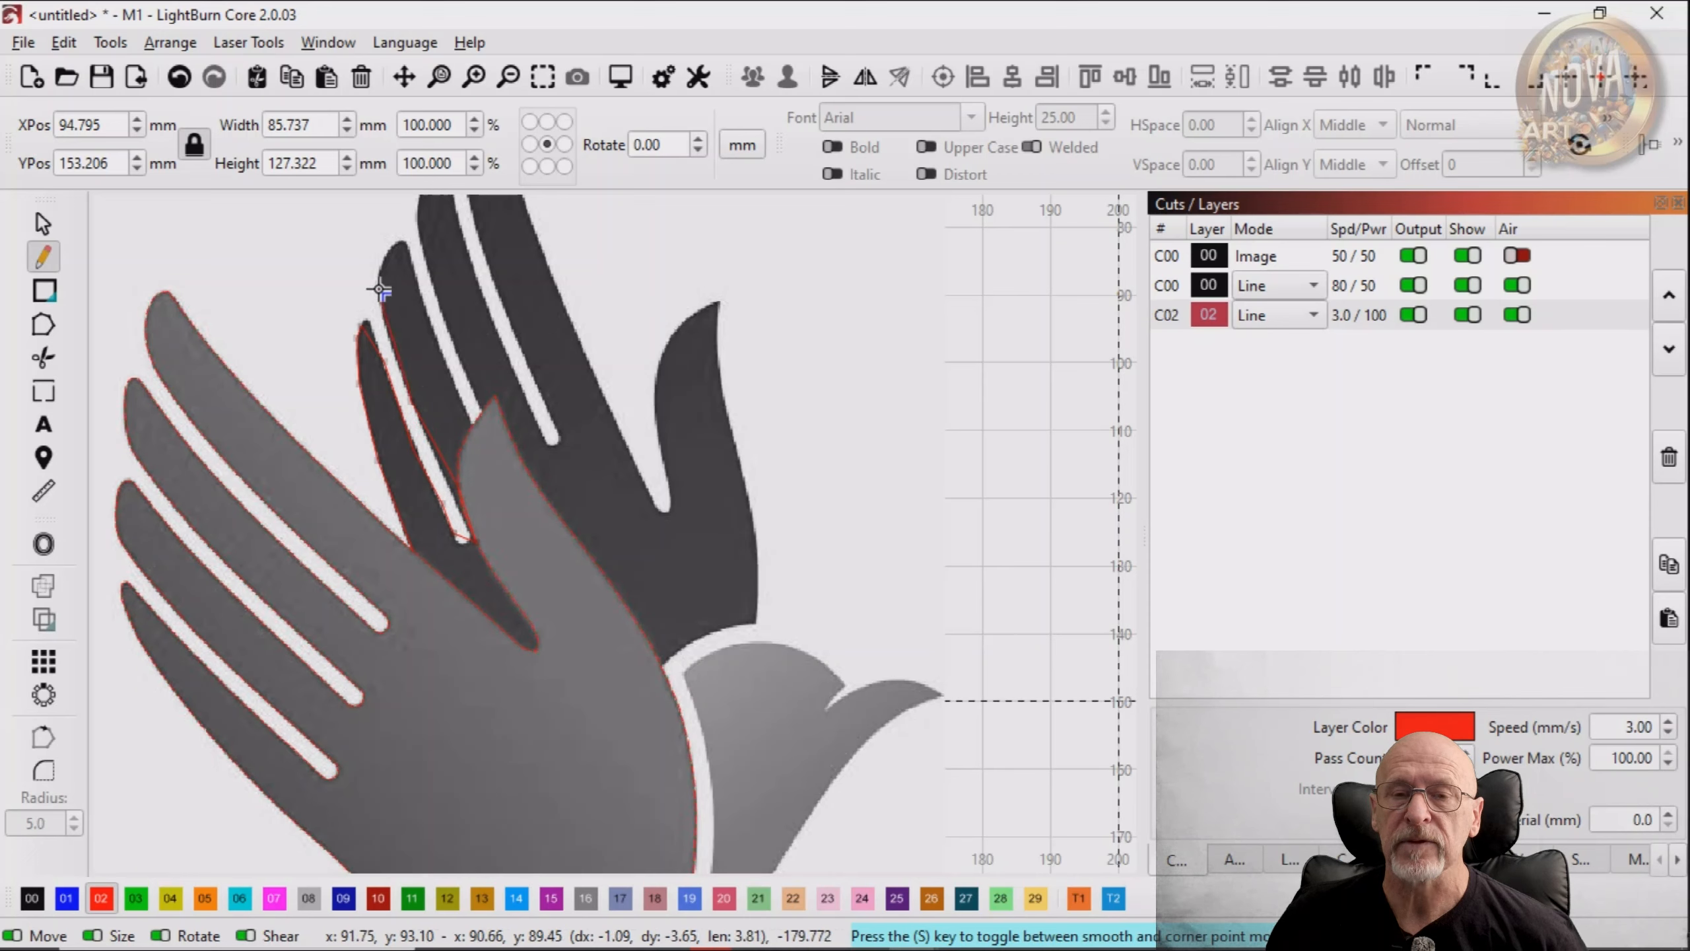
left_click(383, 257)
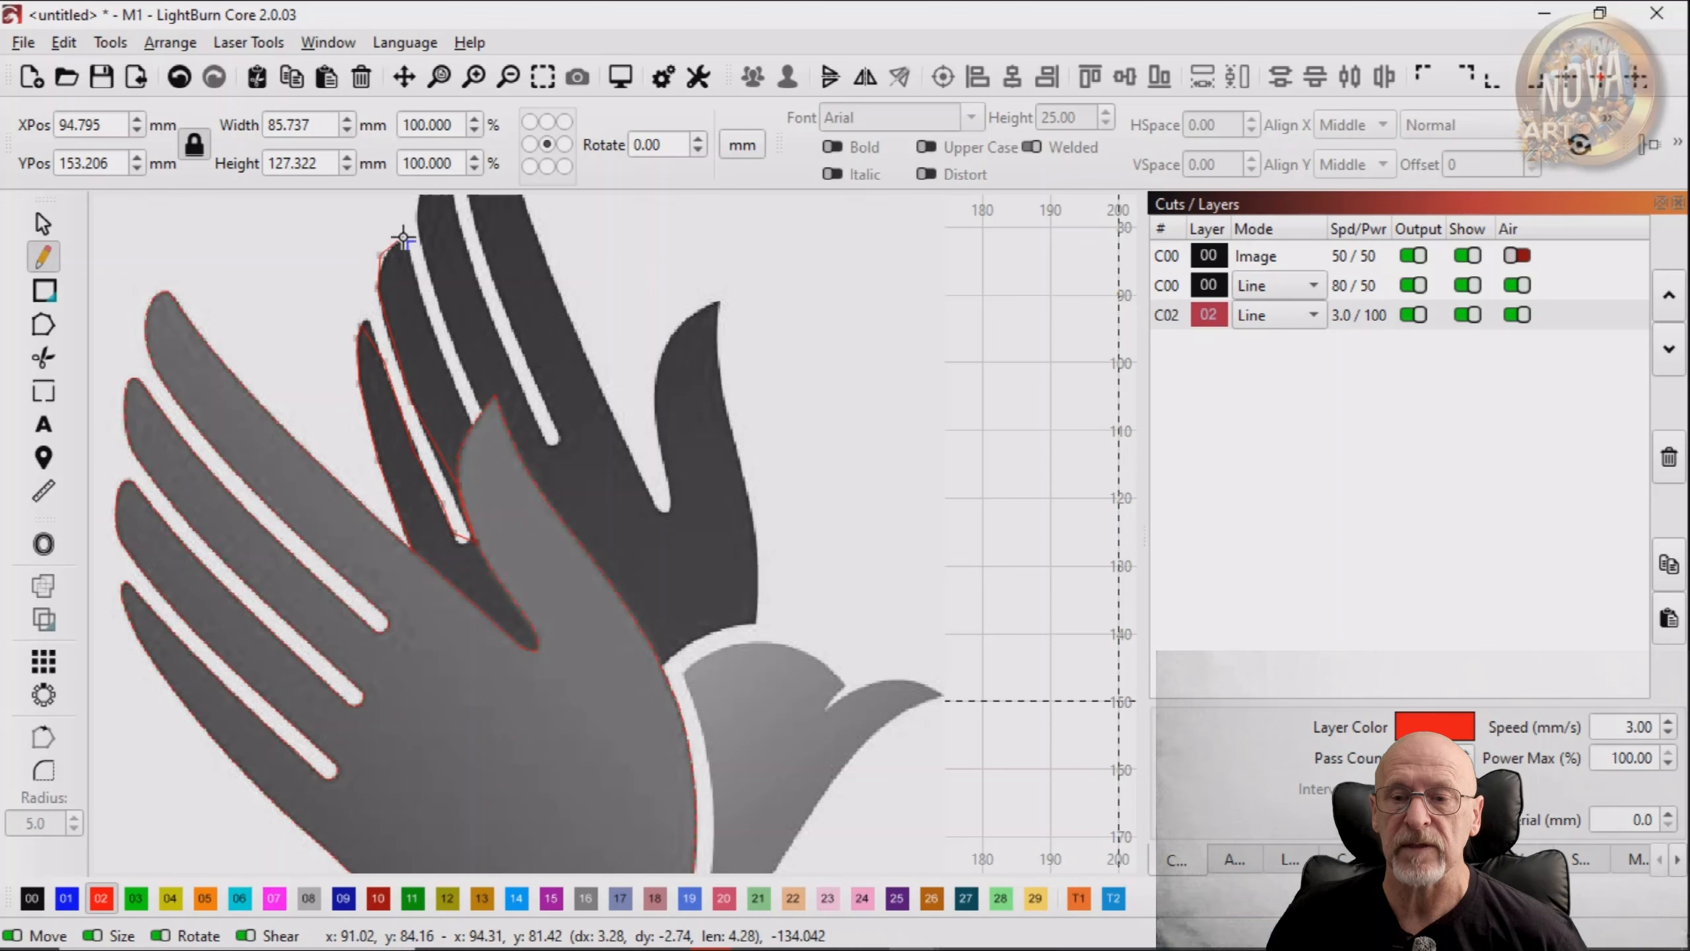
left_click(407, 245)
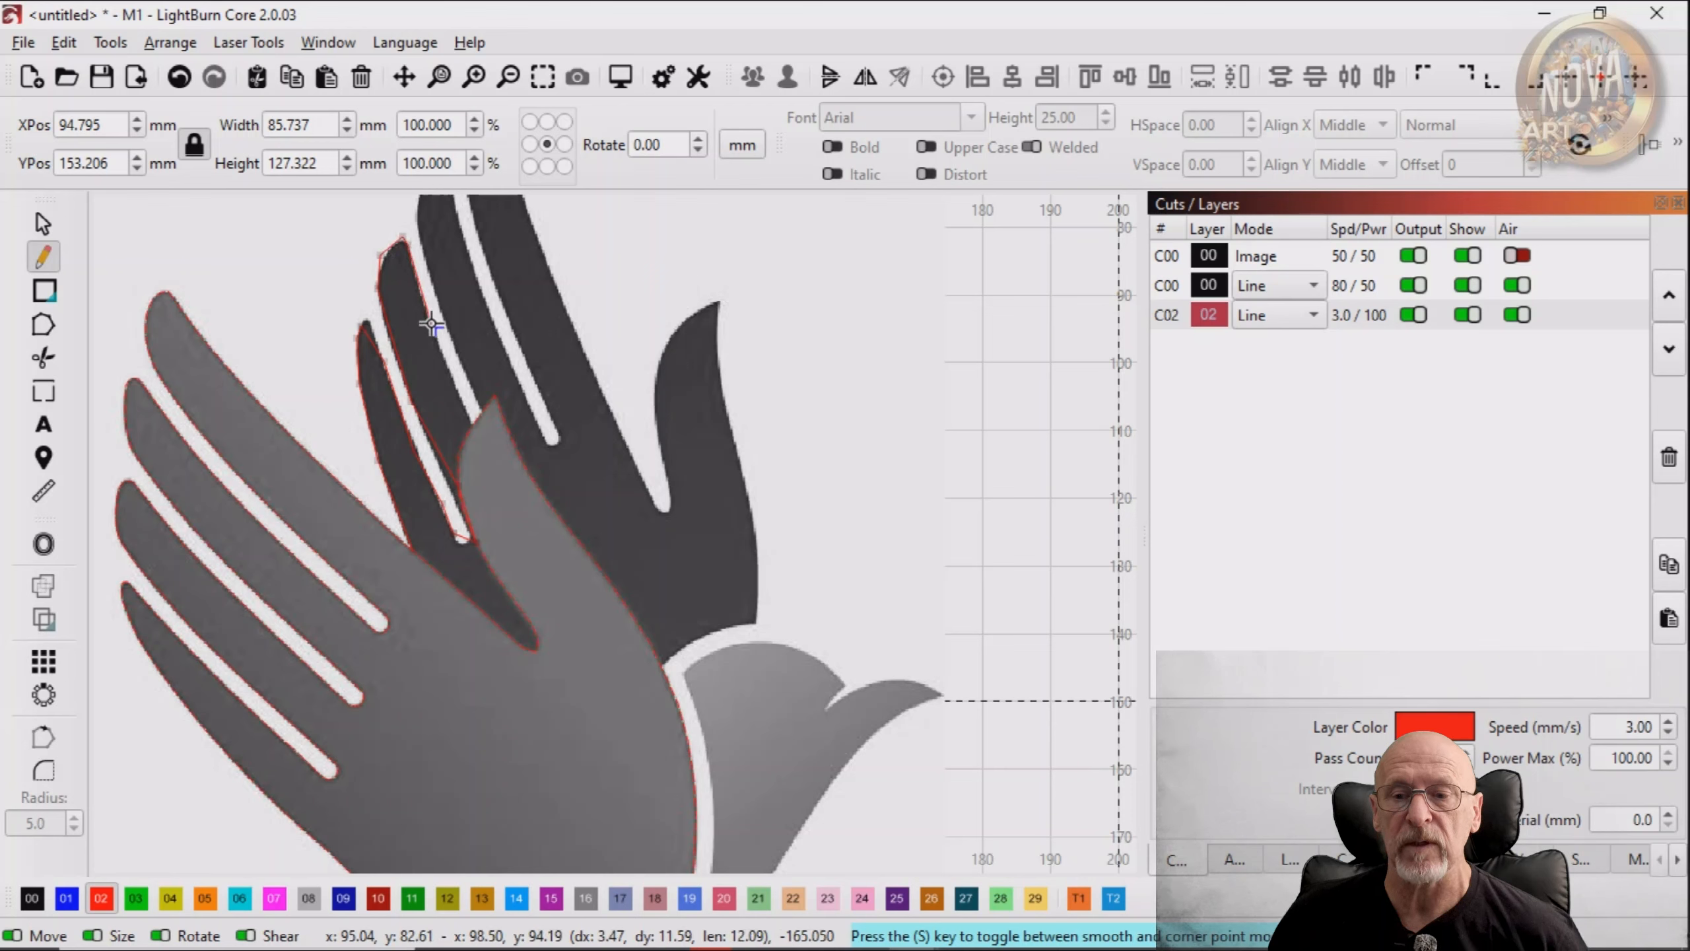
left_click(457, 395)
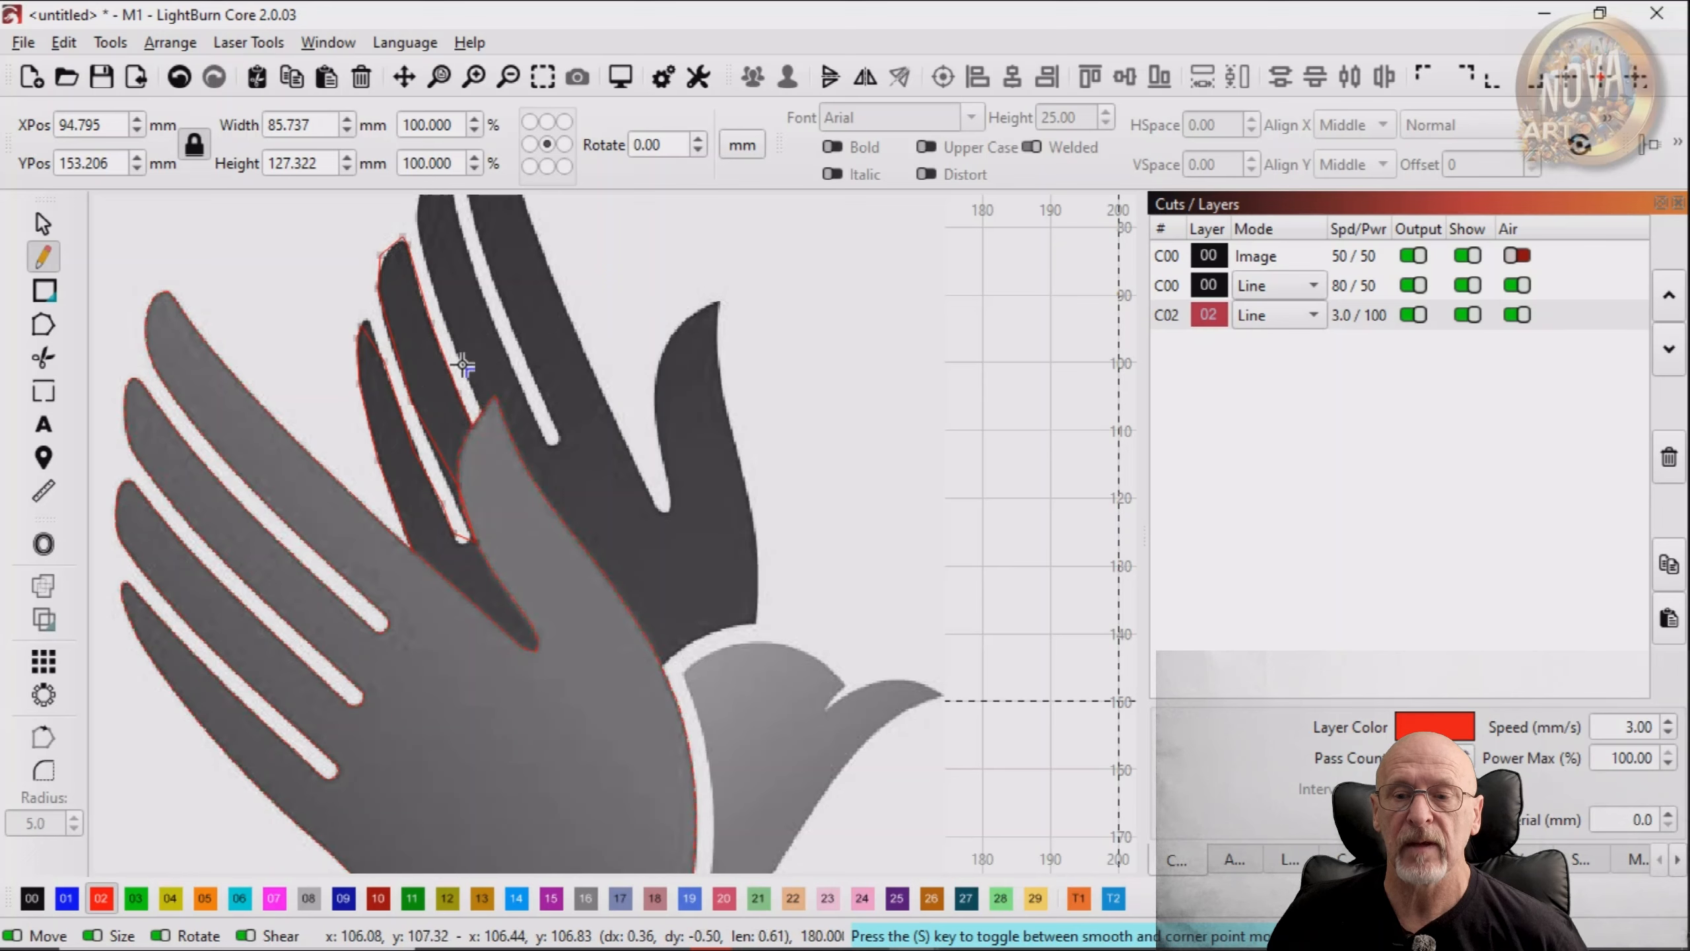
Continue the outline up the third finger's outer edge from the front thumb and across its fingertip
left_click(444, 315)
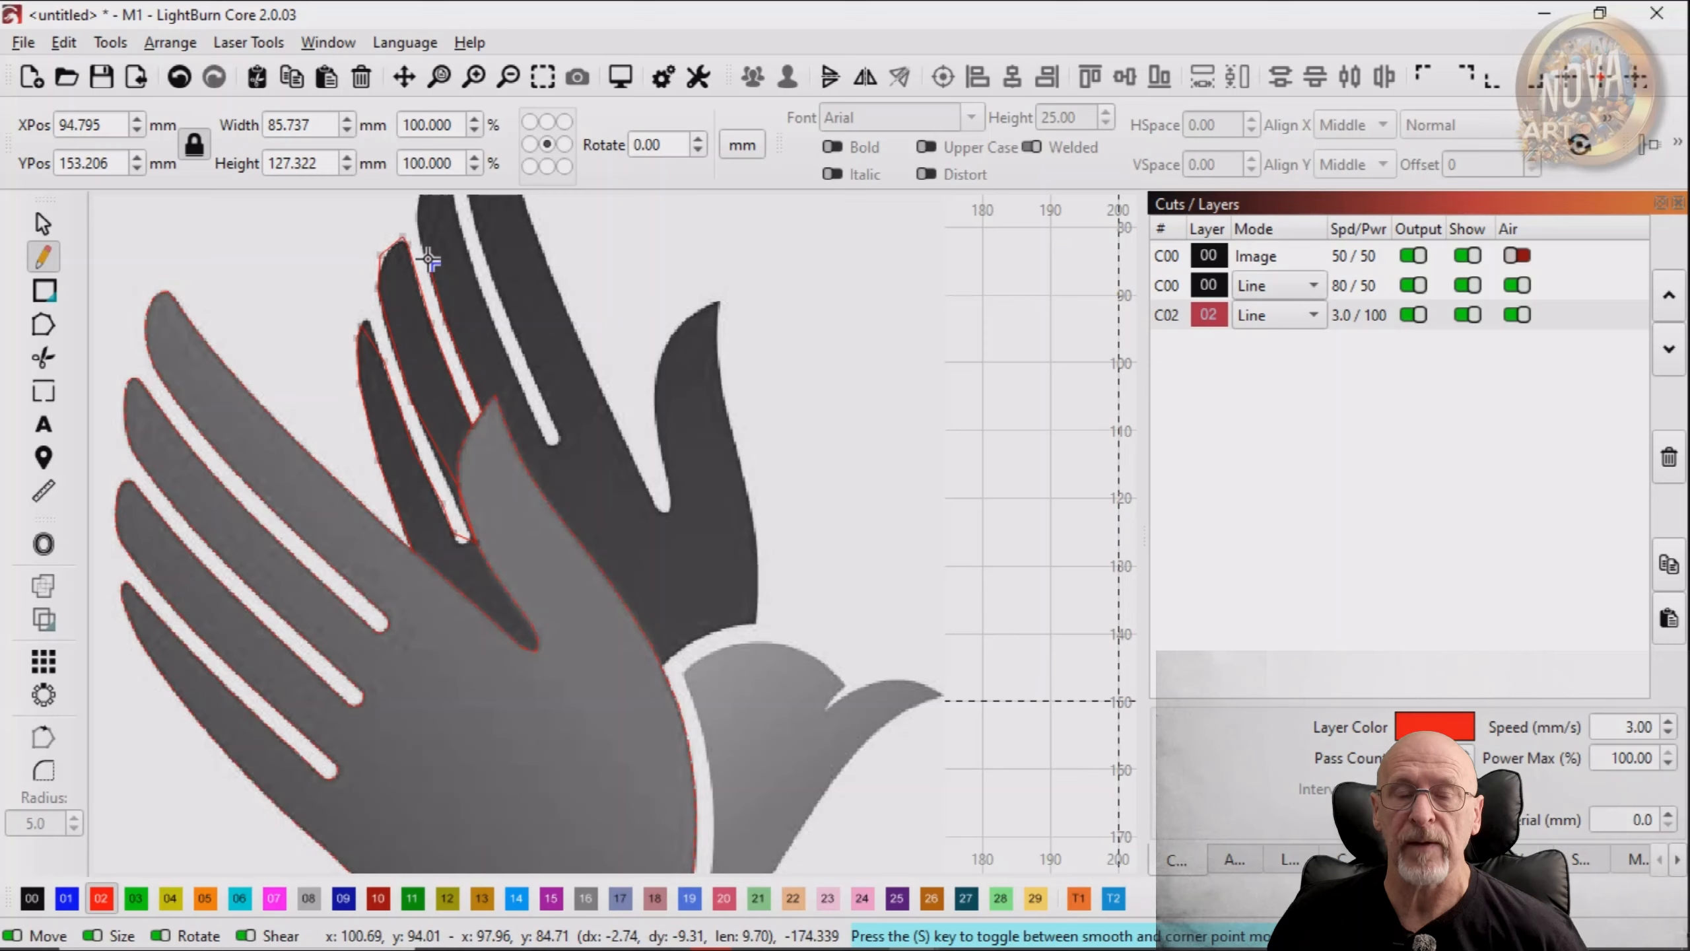
left_click(427, 259)
left_click_drag(427, 259, 456, 427)
scroll(435, 407, "up", 2)
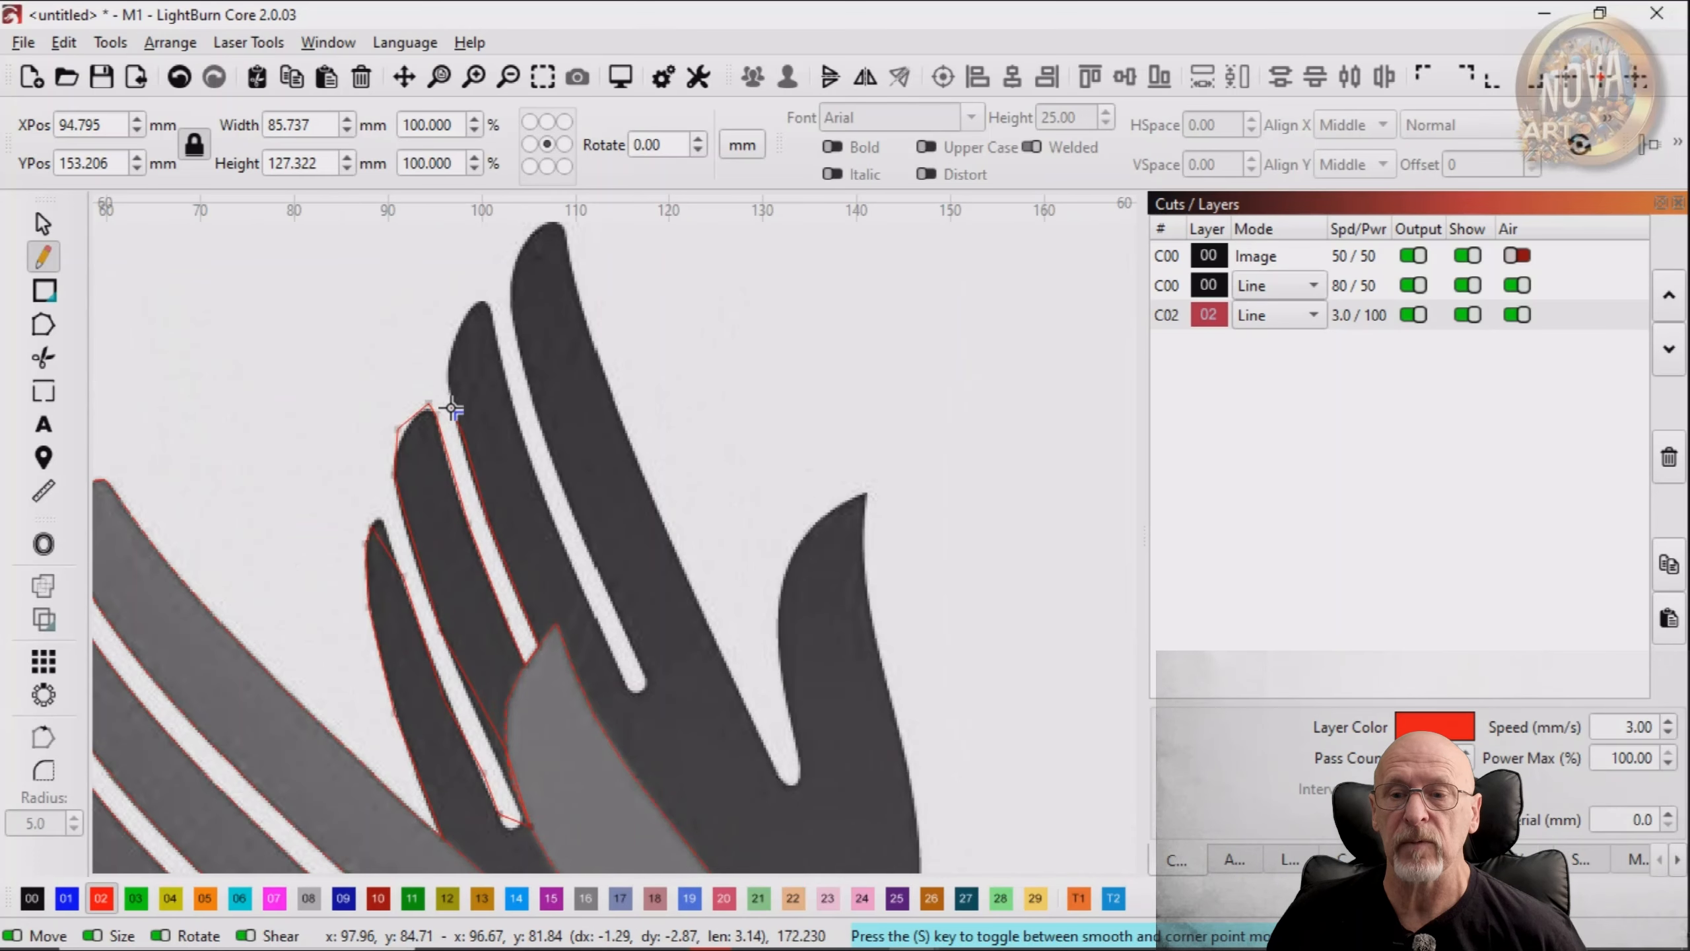
left_click(443, 373)
left_click(459, 328)
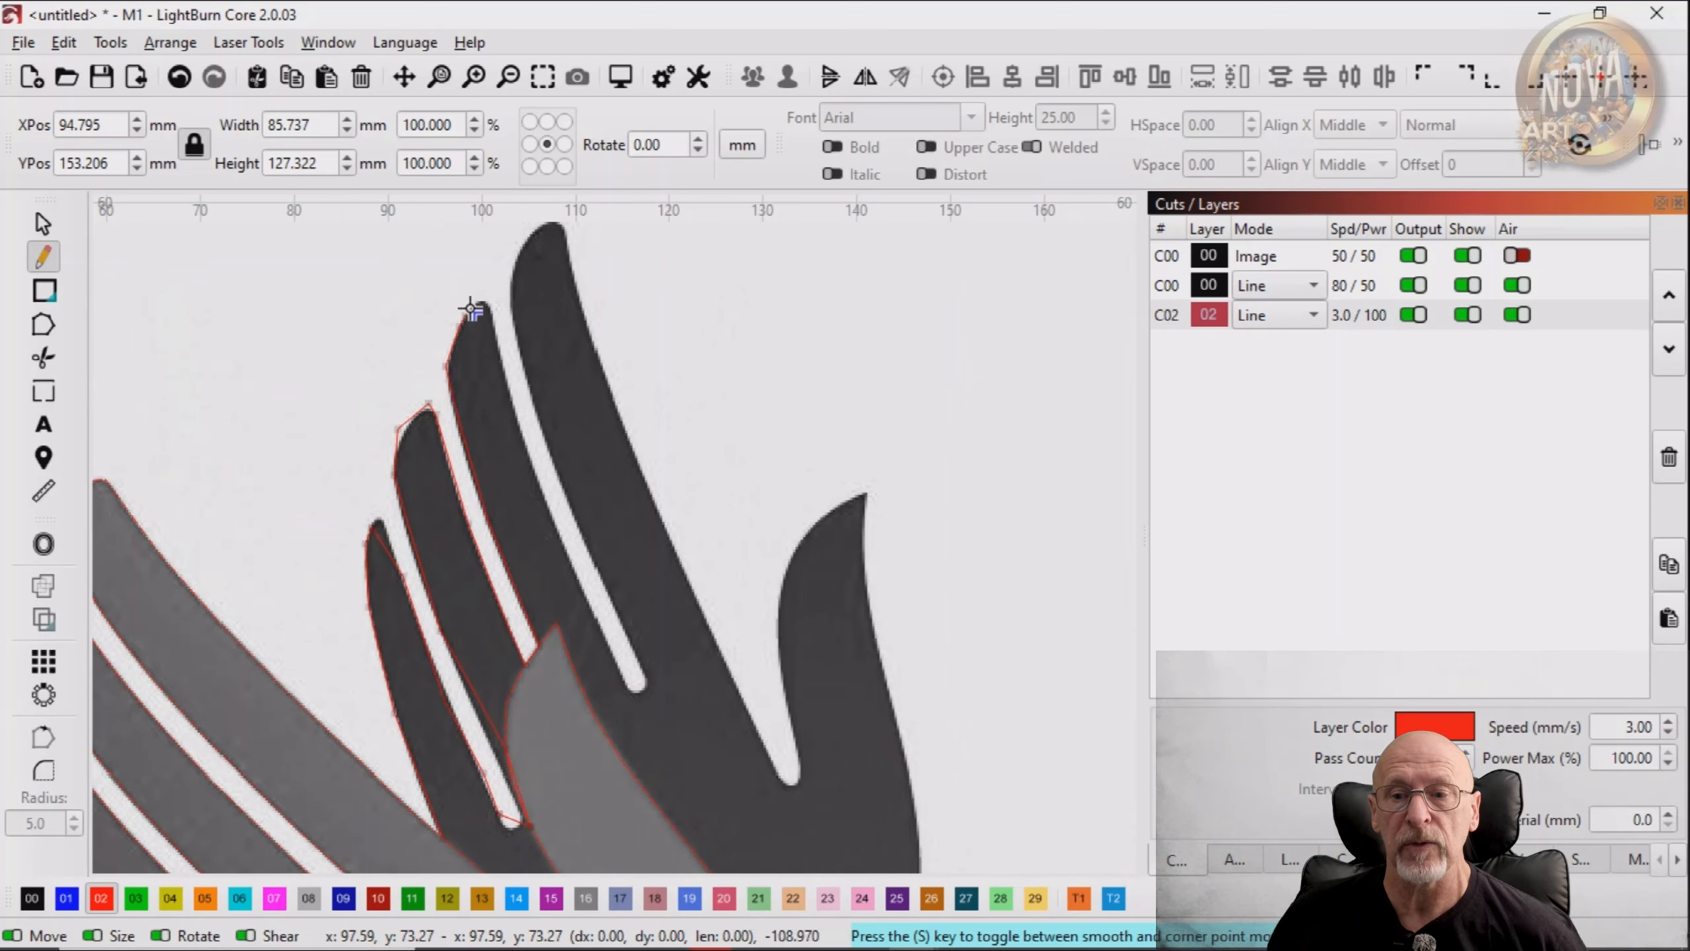
left_click(469, 305)
left_click(487, 302)
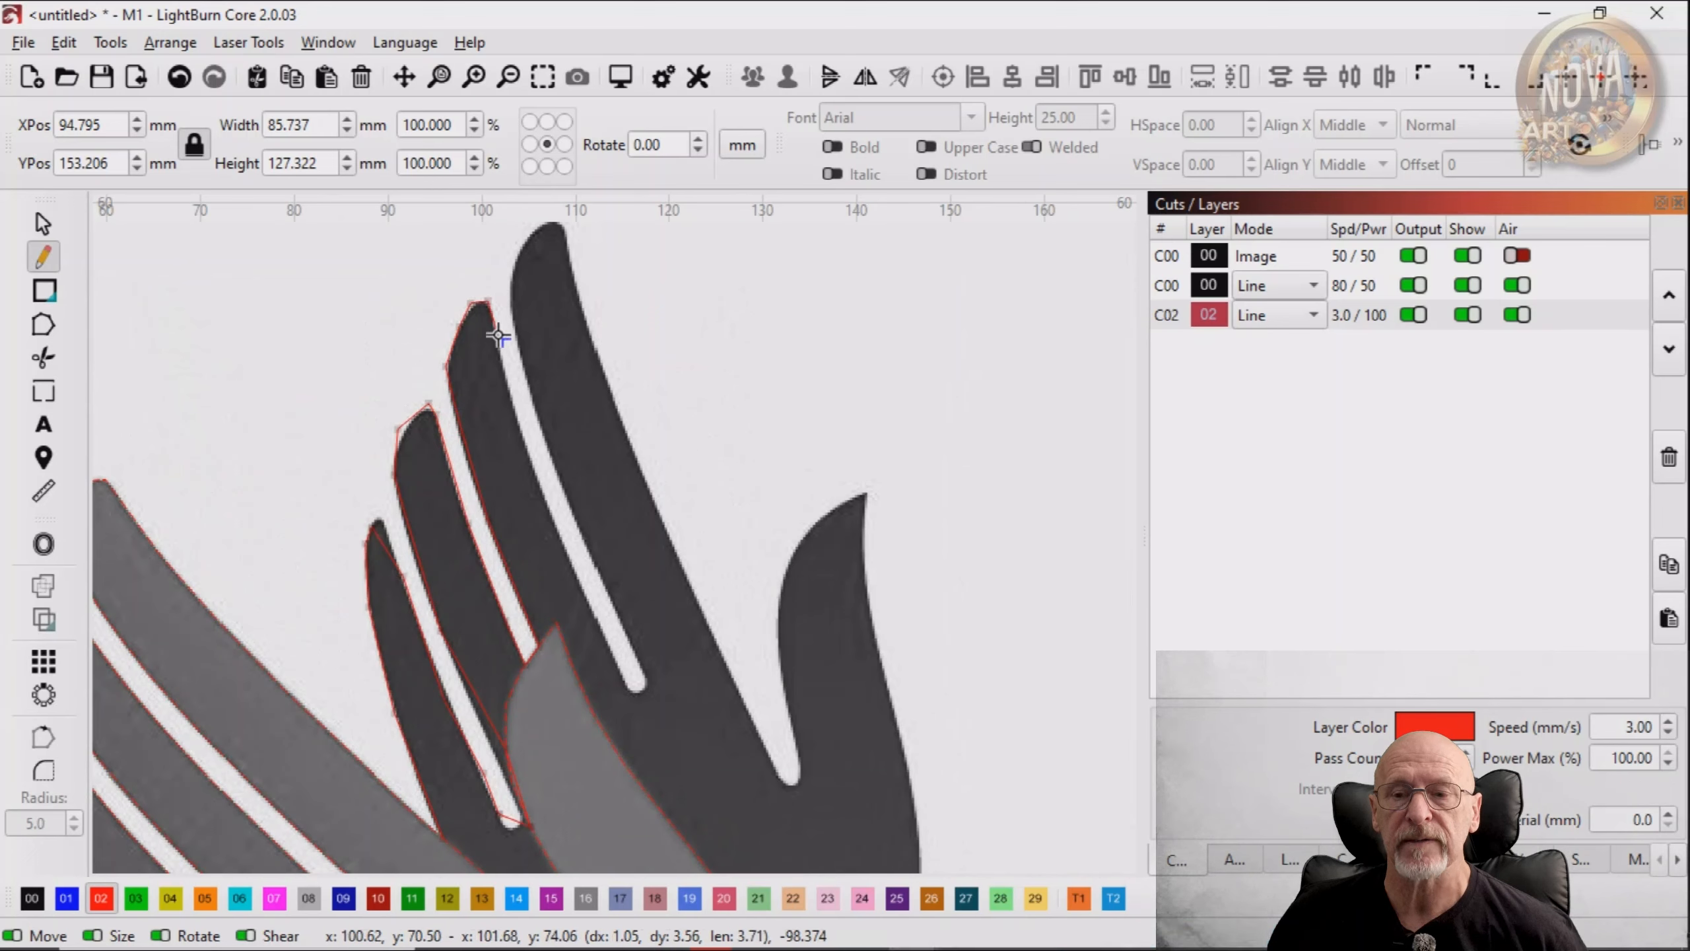
Trace the outline down the third finger's inner edge and across the closed end of the gap beside it
left_click(498, 336)
left_click(521, 433)
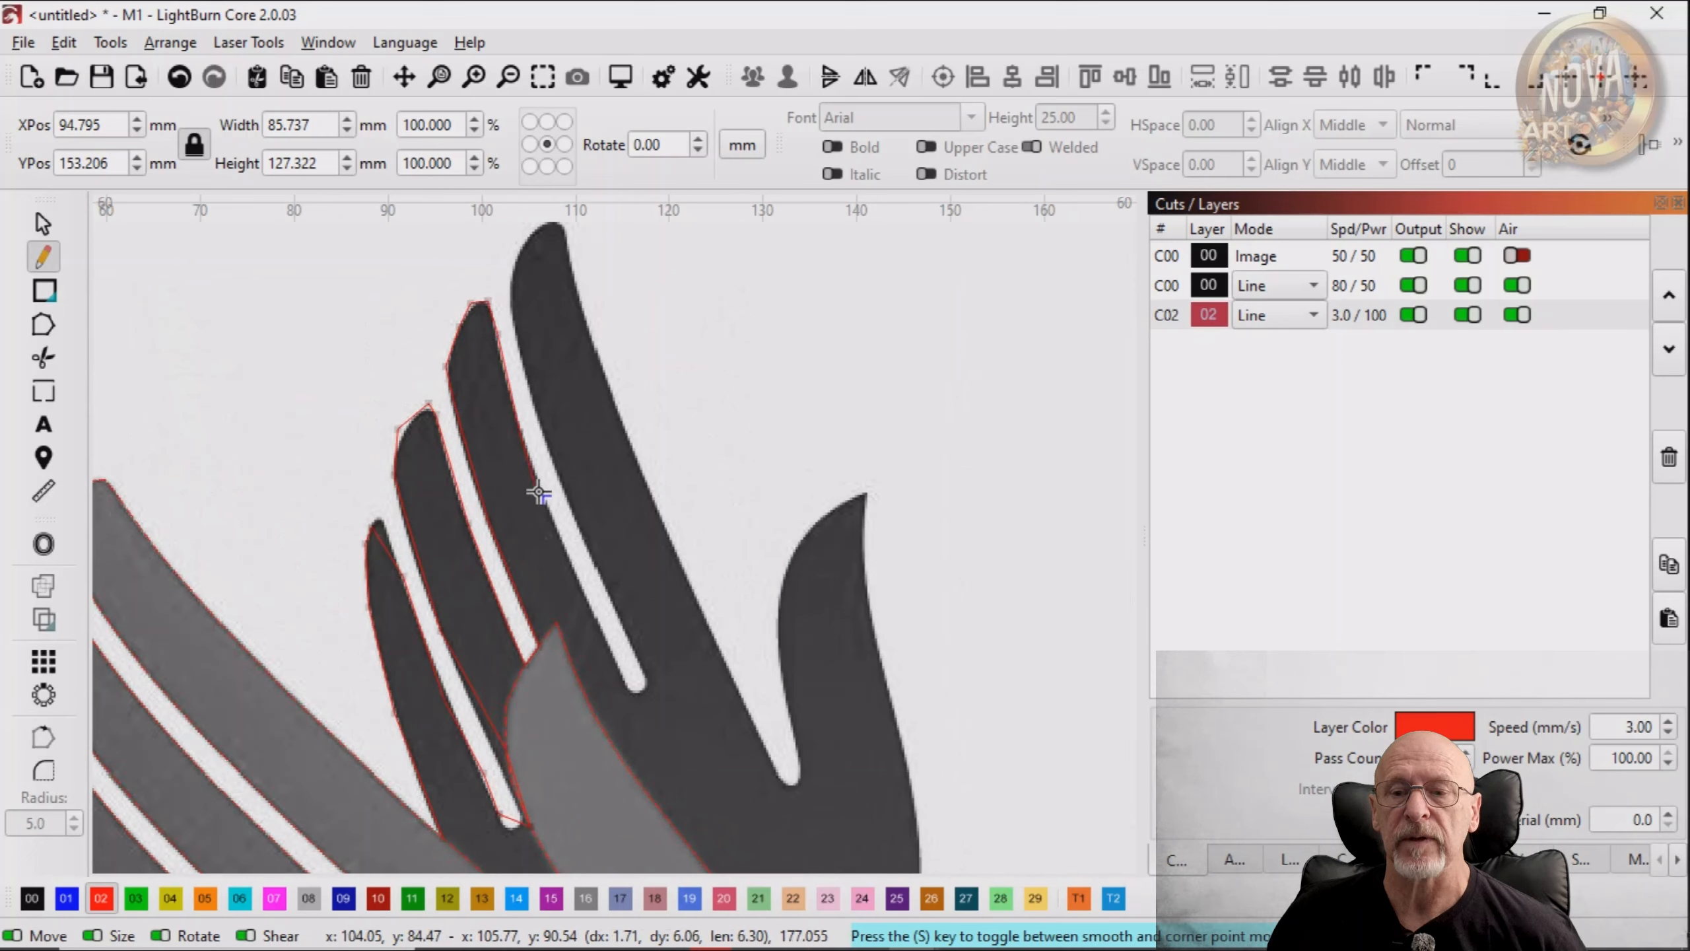
left_click(547, 508)
left_click(584, 595)
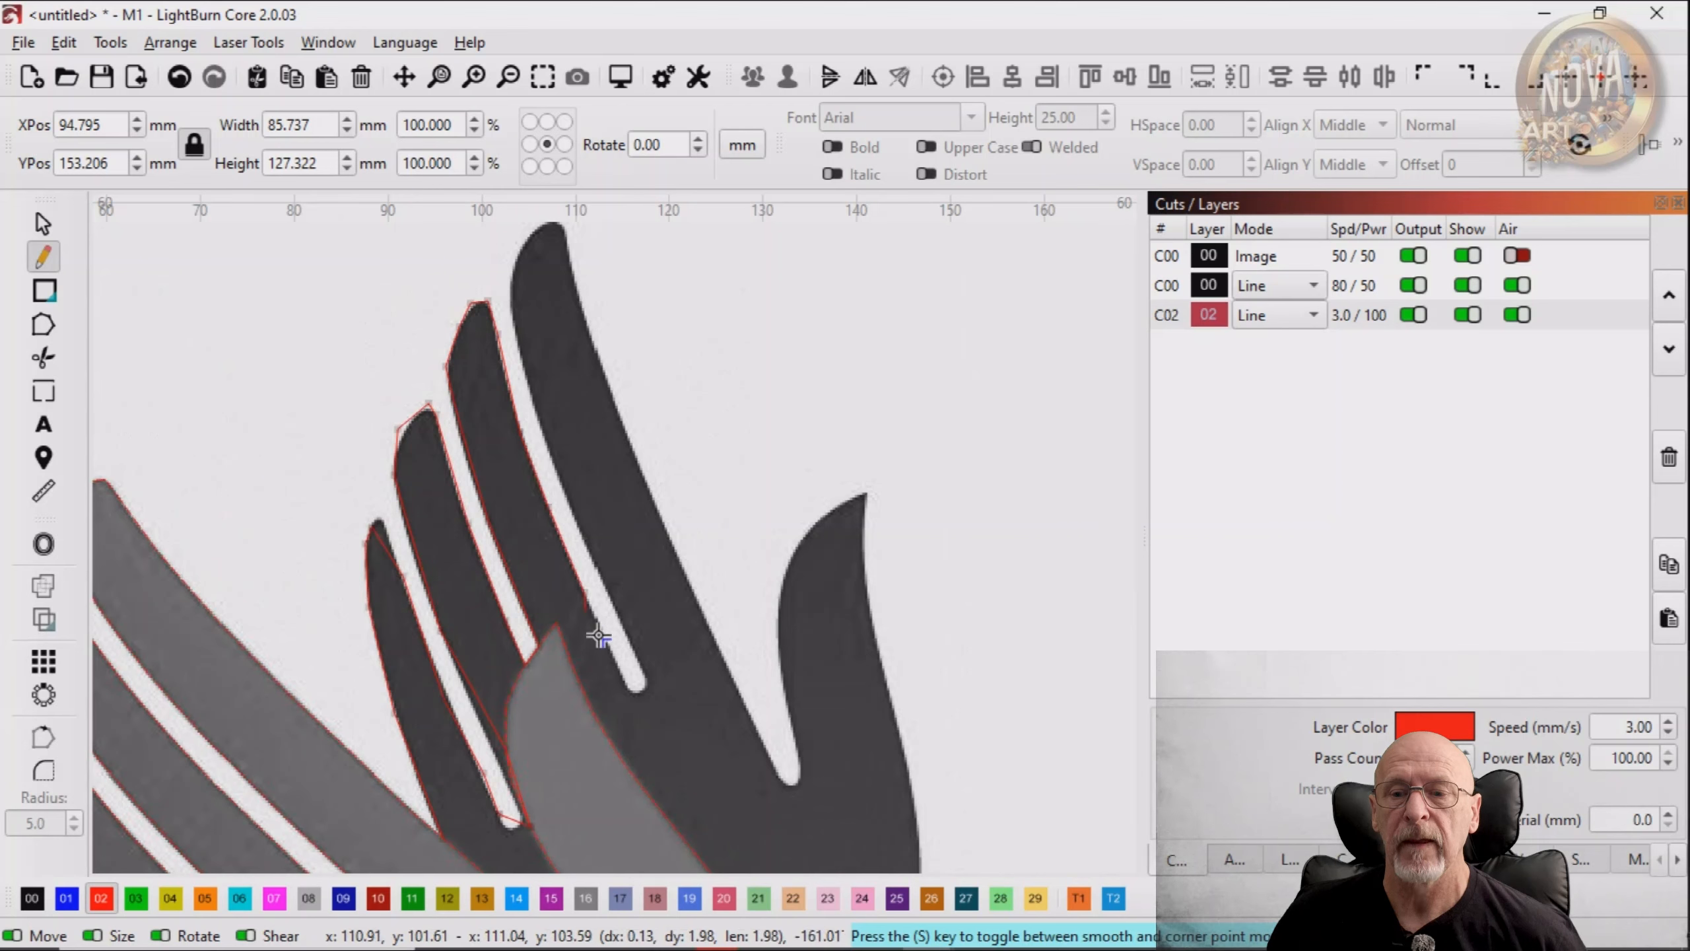
left_click(629, 690)
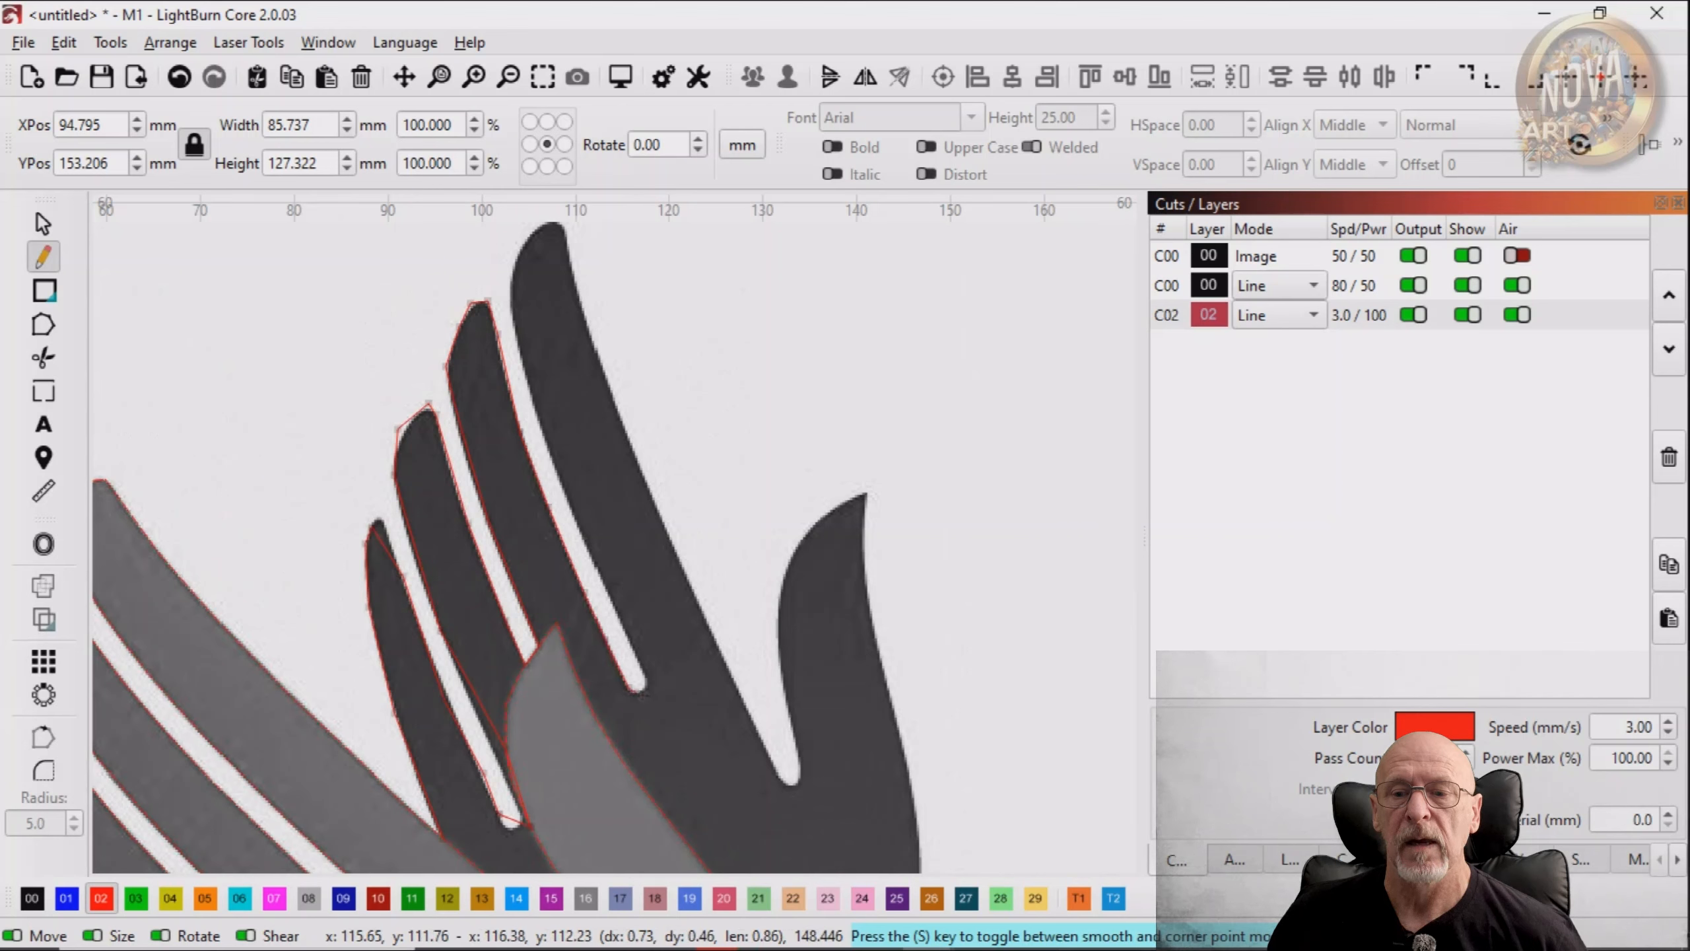
left_click(644, 686)
Trace the outline up the longest finger's edge along the gap and across its rounded tip
left_click(611, 603)
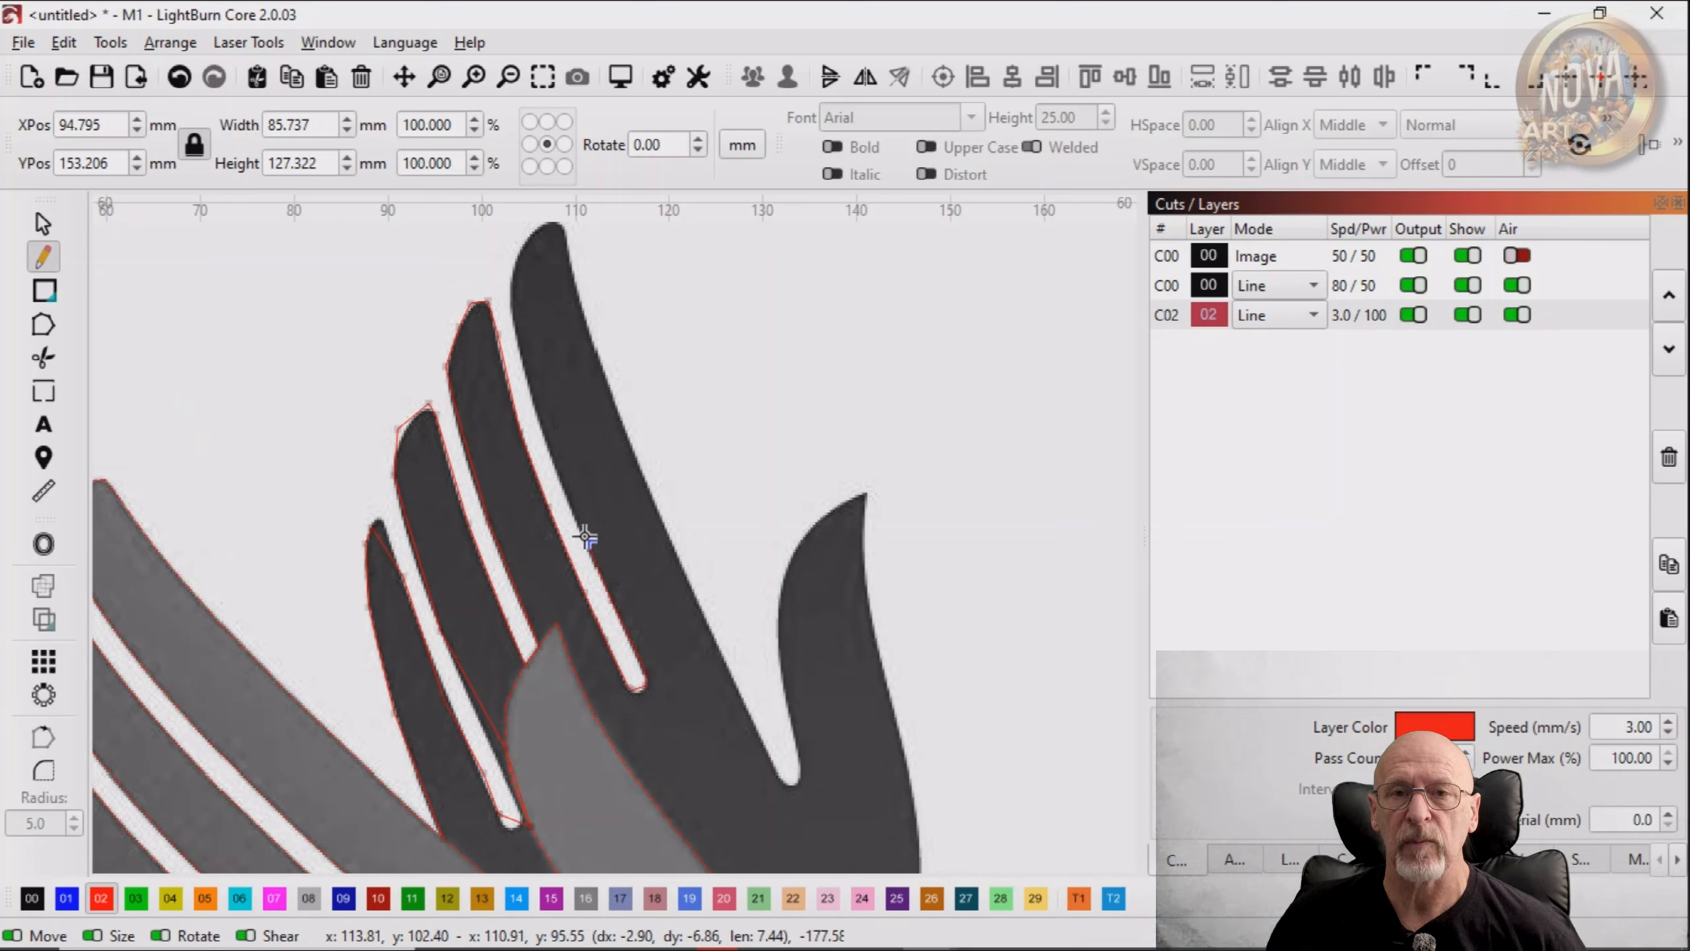
left_click(584, 538)
left_click(540, 429)
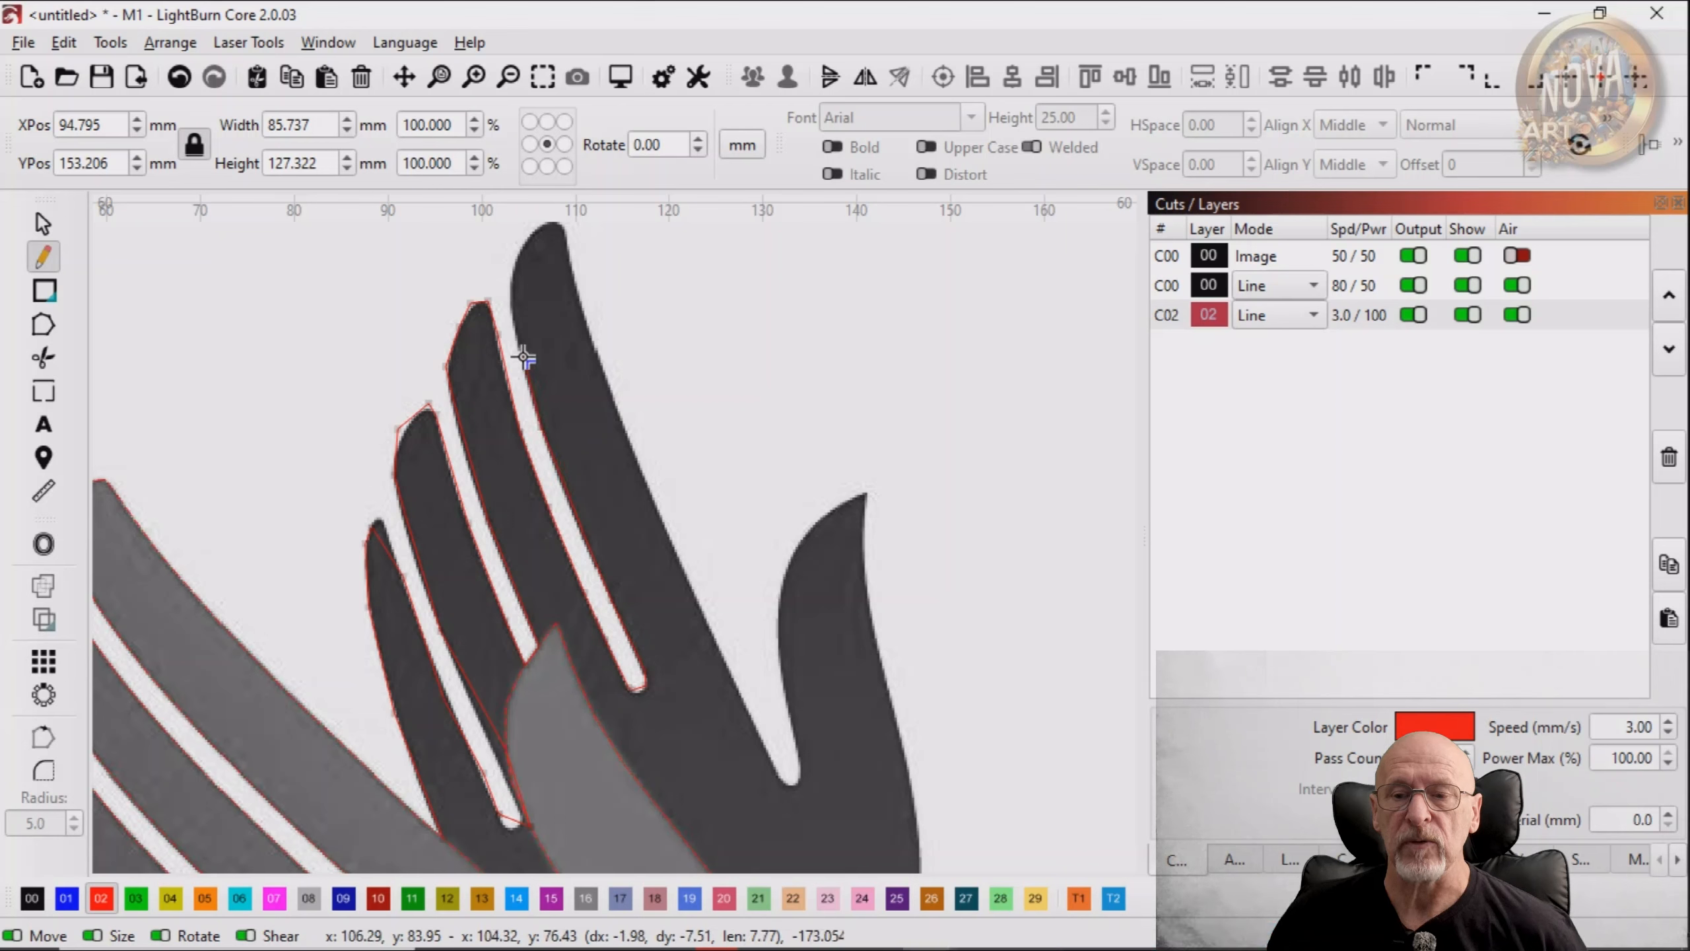
left_click(524, 358)
left_click(511, 309)
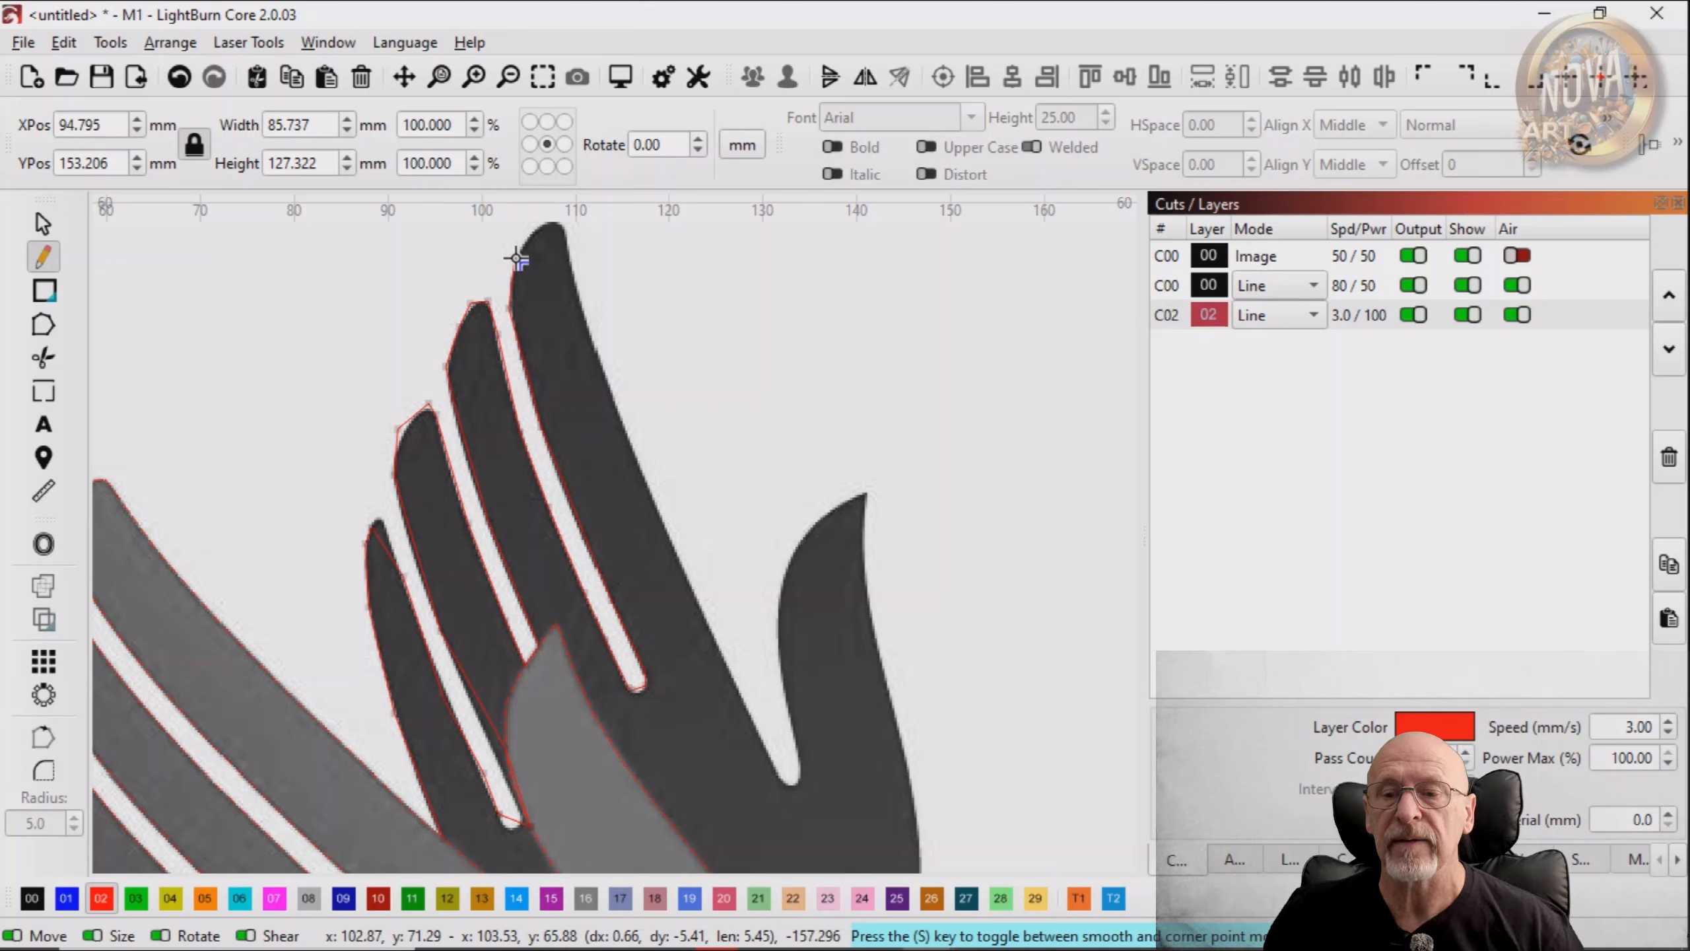
left_click(516, 259)
left_click(540, 223)
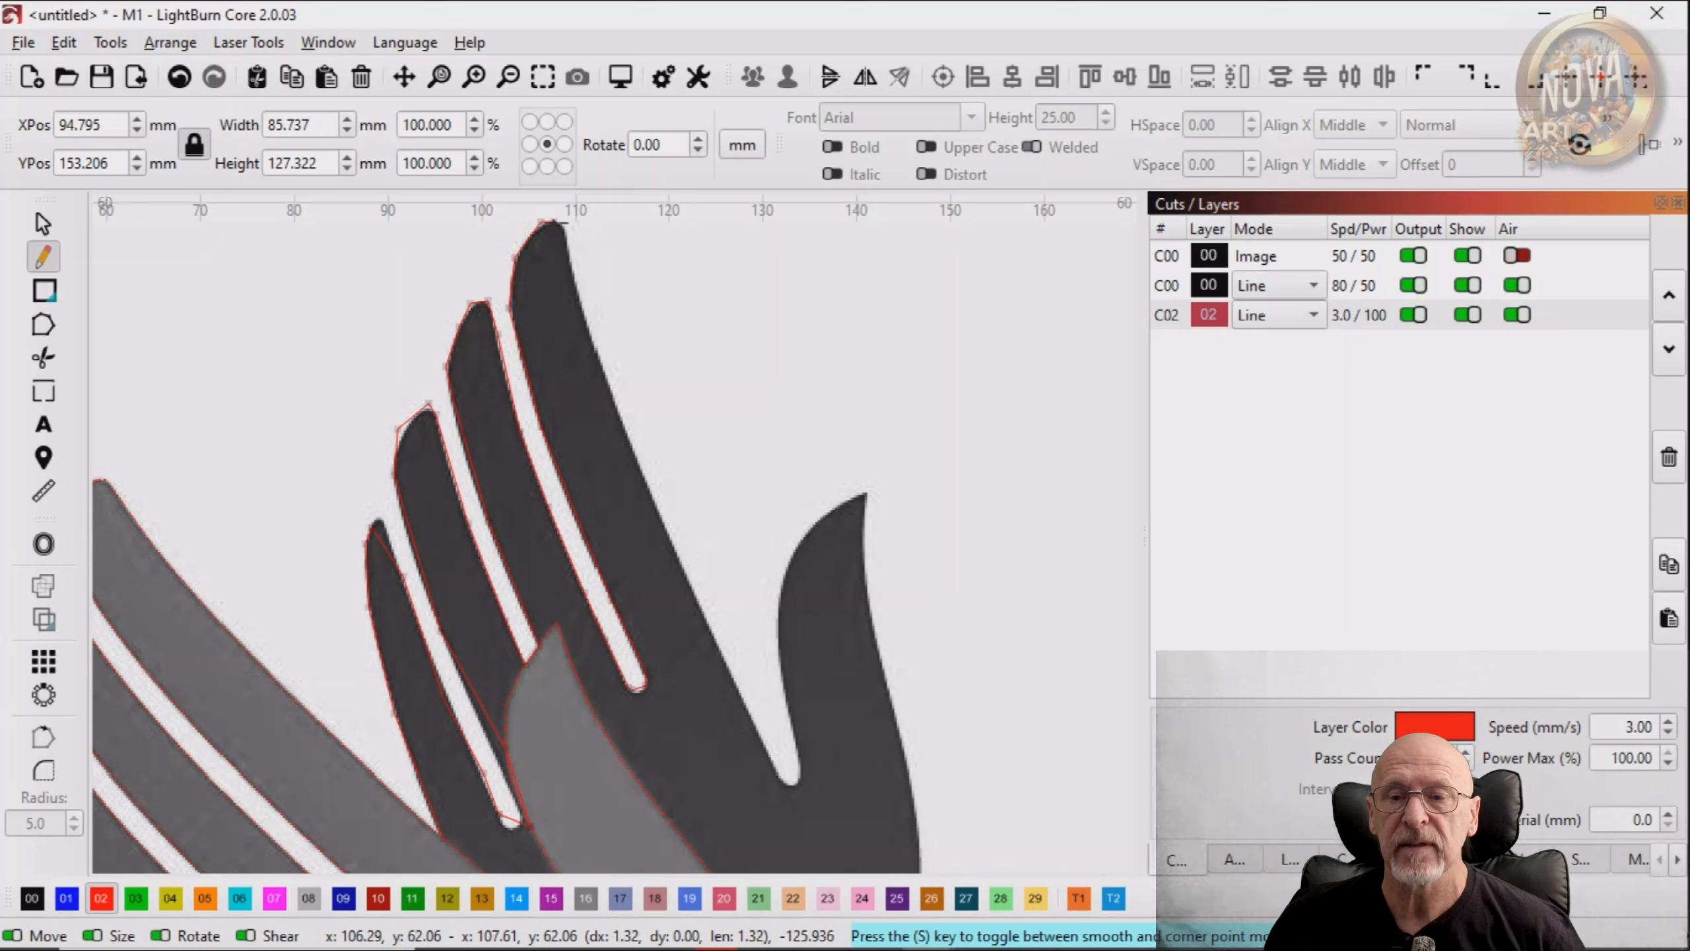
left_click(570, 223)
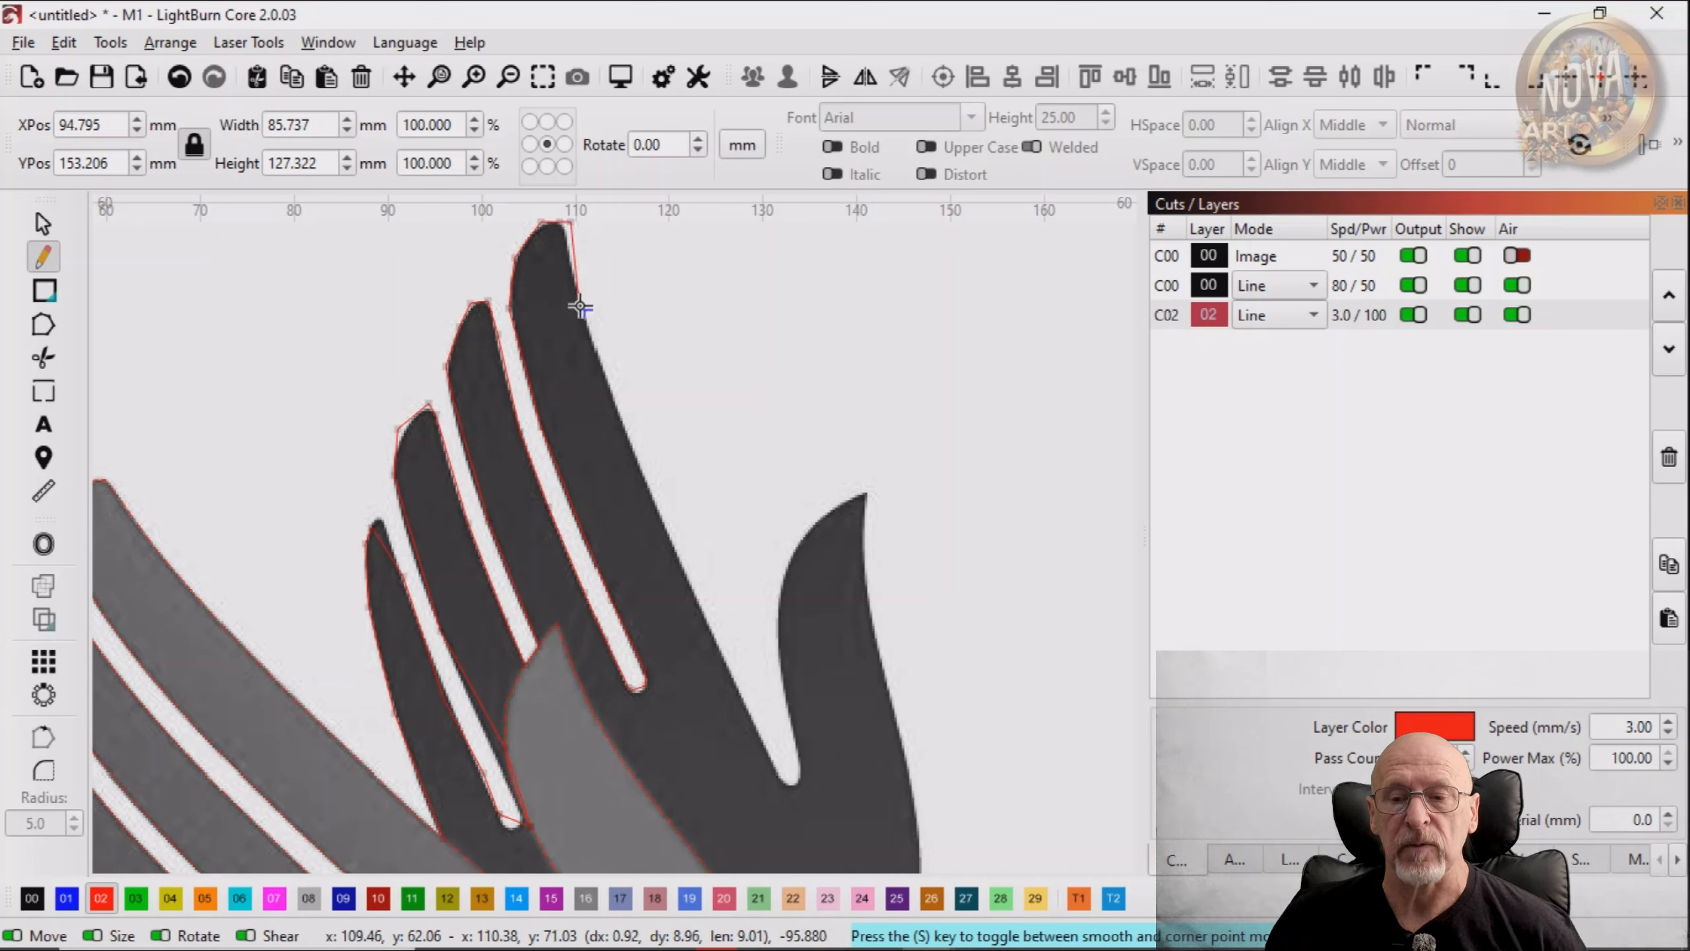
Trace the outline down the longest finger's far edge to the bottom of the notch beside the rear thumb
left_click(579, 307)
left_click(620, 415)
left_click(688, 581)
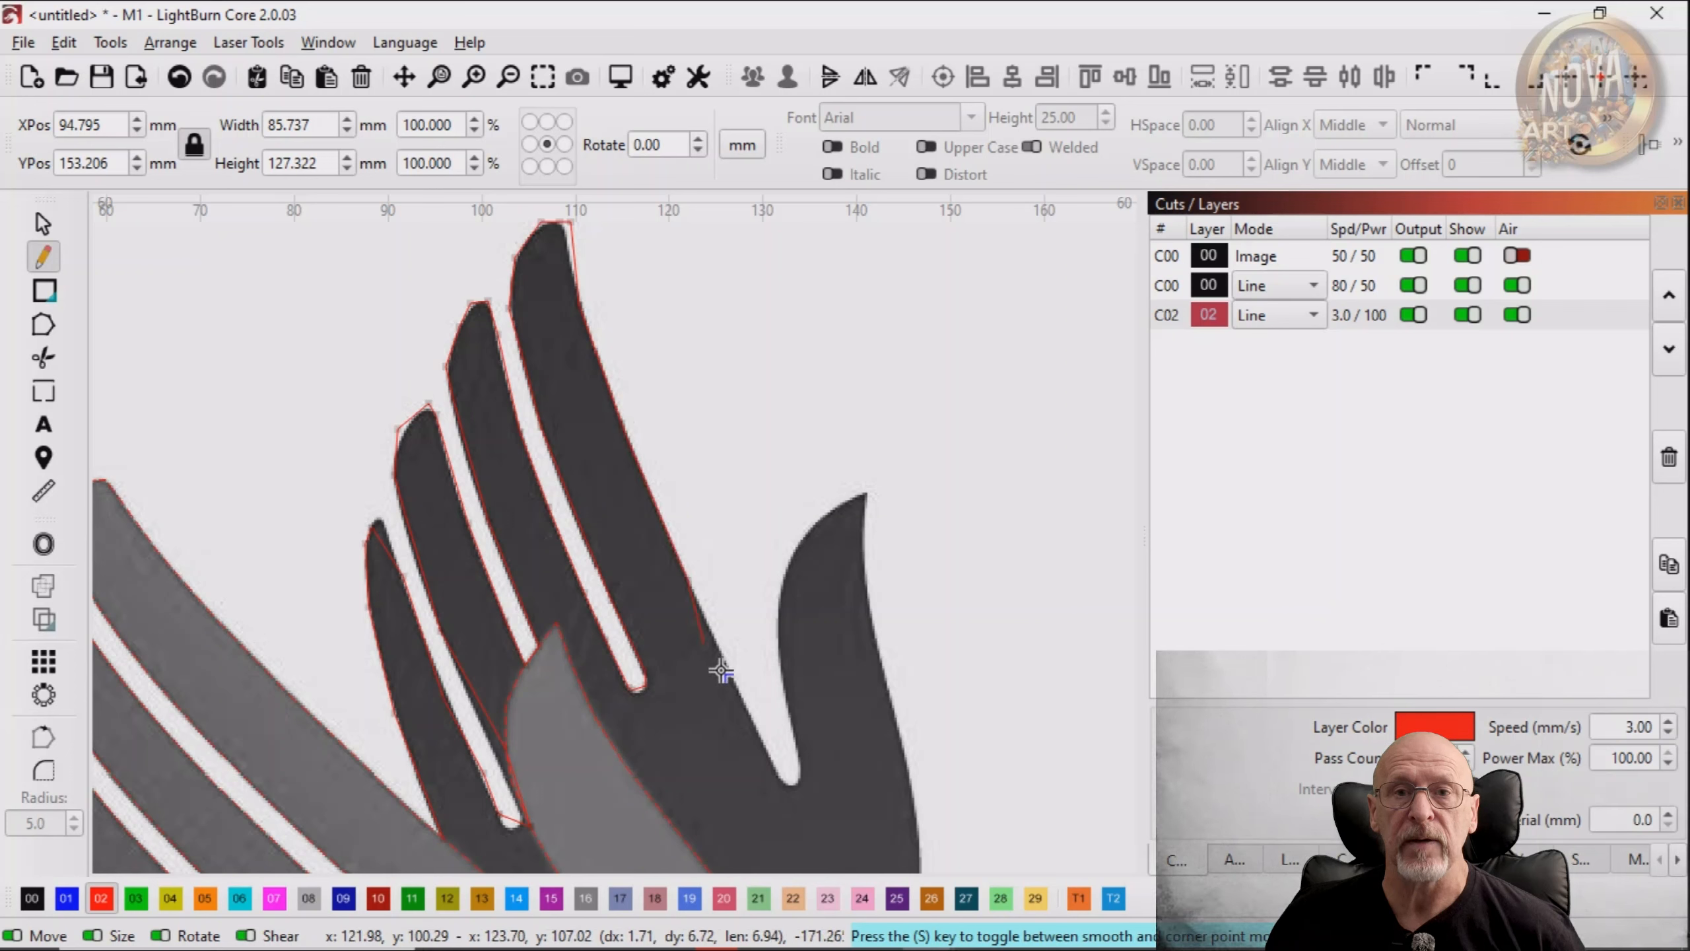
left_click(735, 684)
left_click(769, 754)
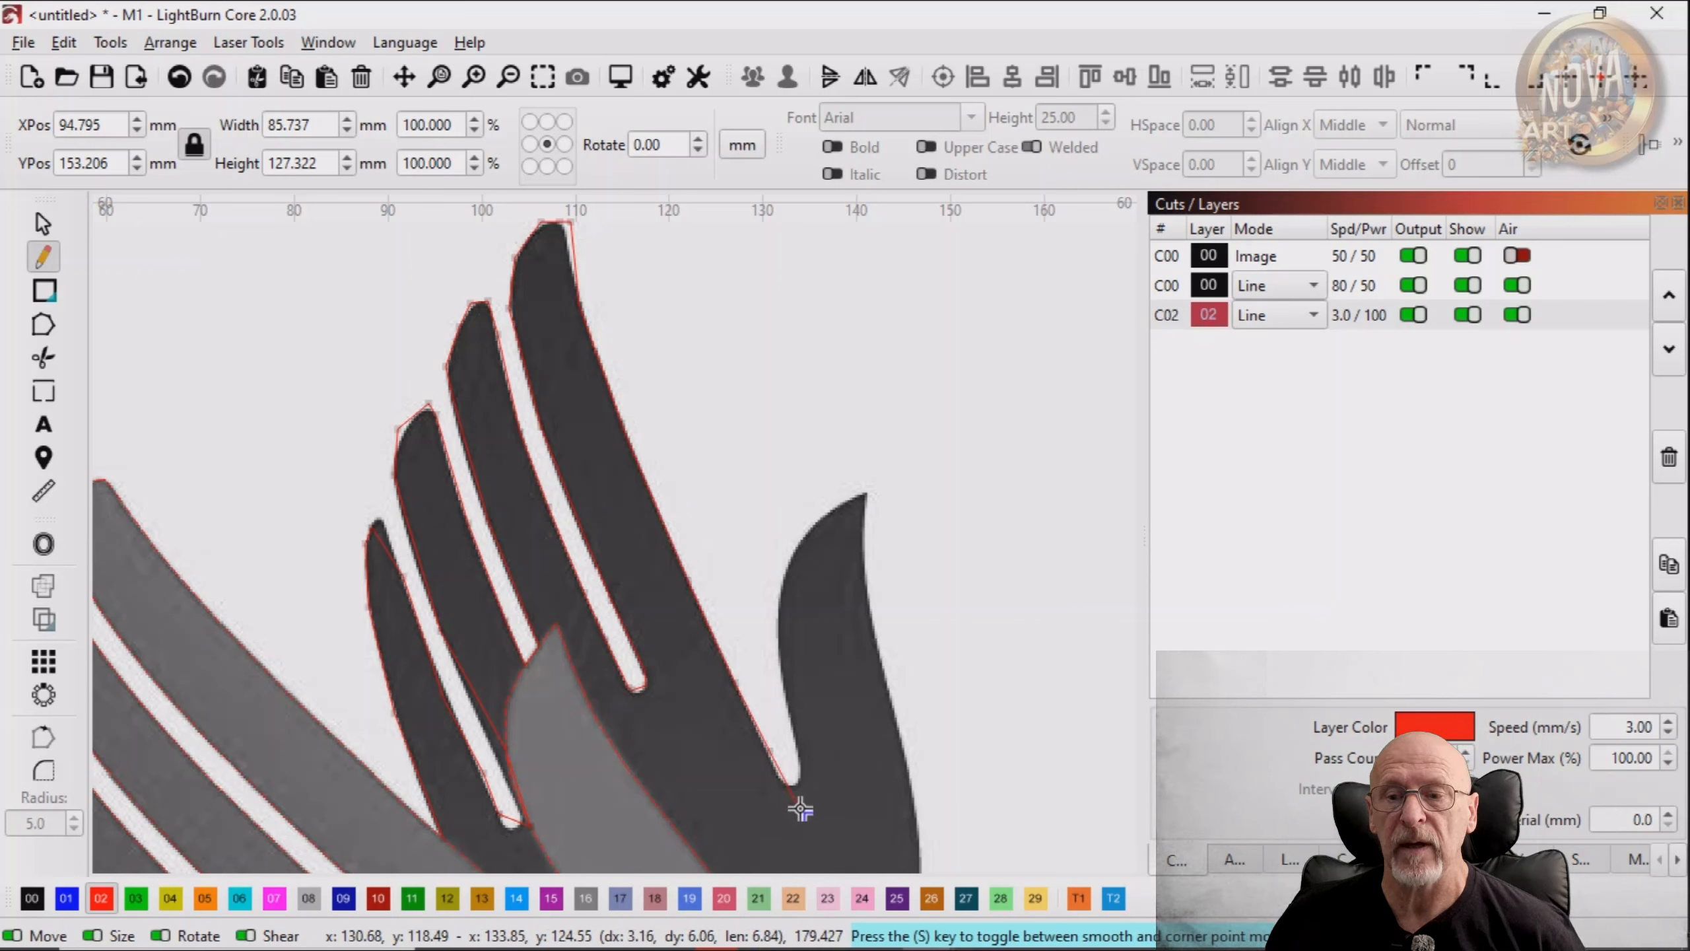
left_click(796, 787)
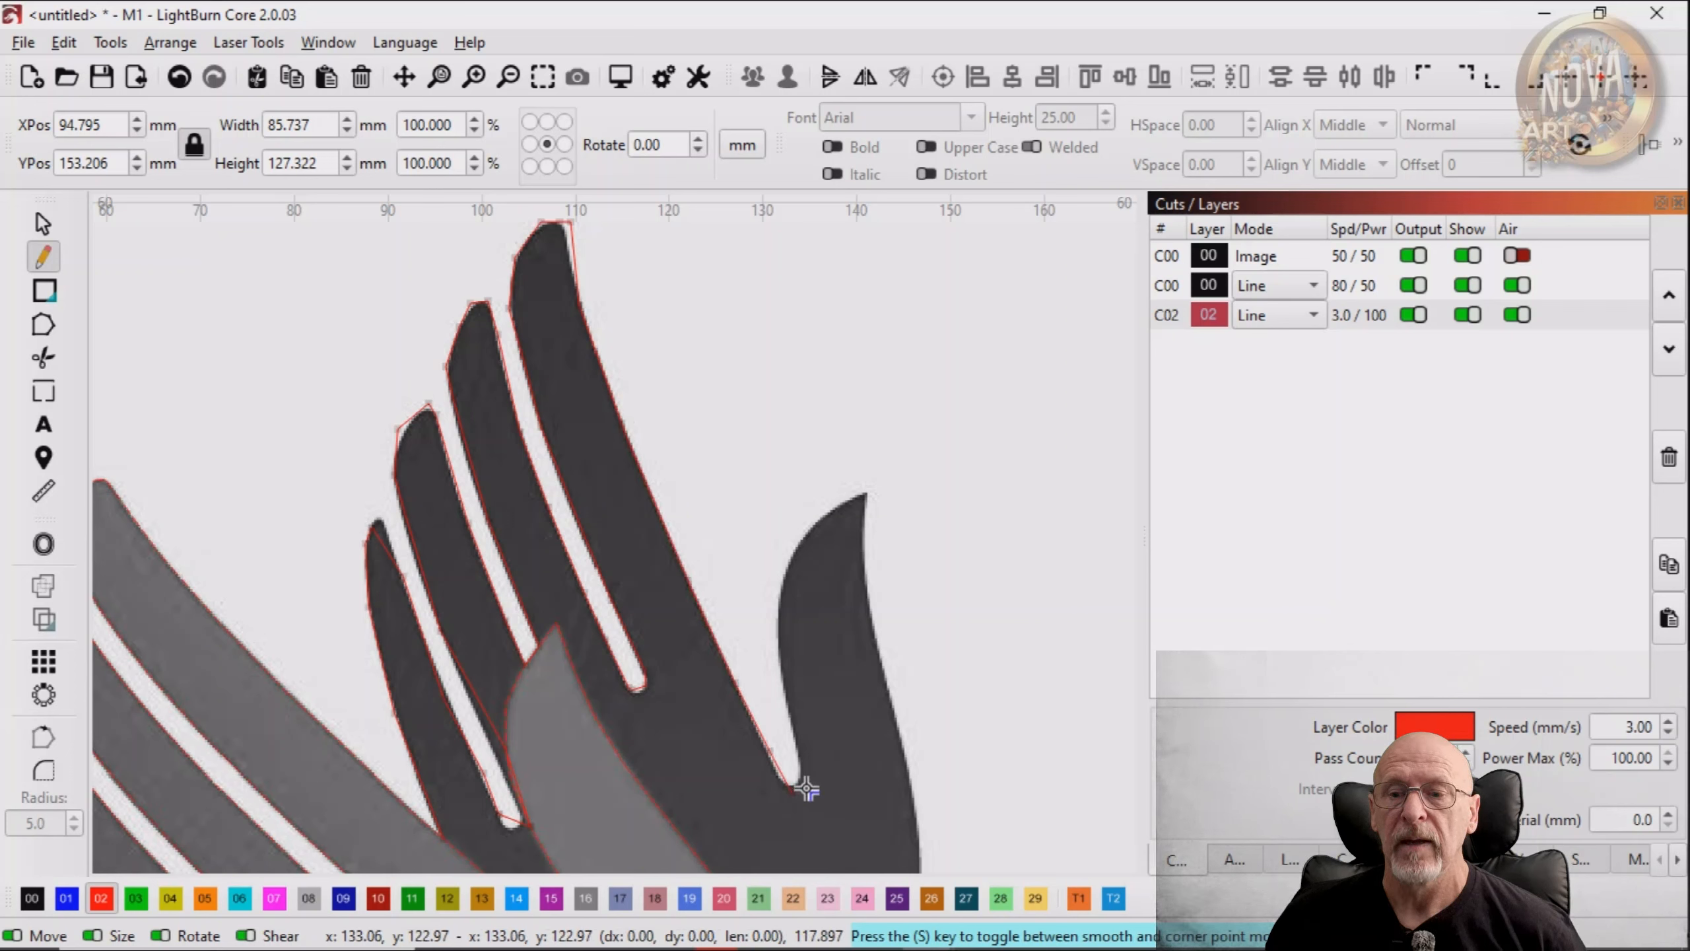
Trace the outline from the notch up the rear thumb's curved inner edge to its pointed tip
left_click(793, 735)
left_click(775, 662)
left_click(775, 596)
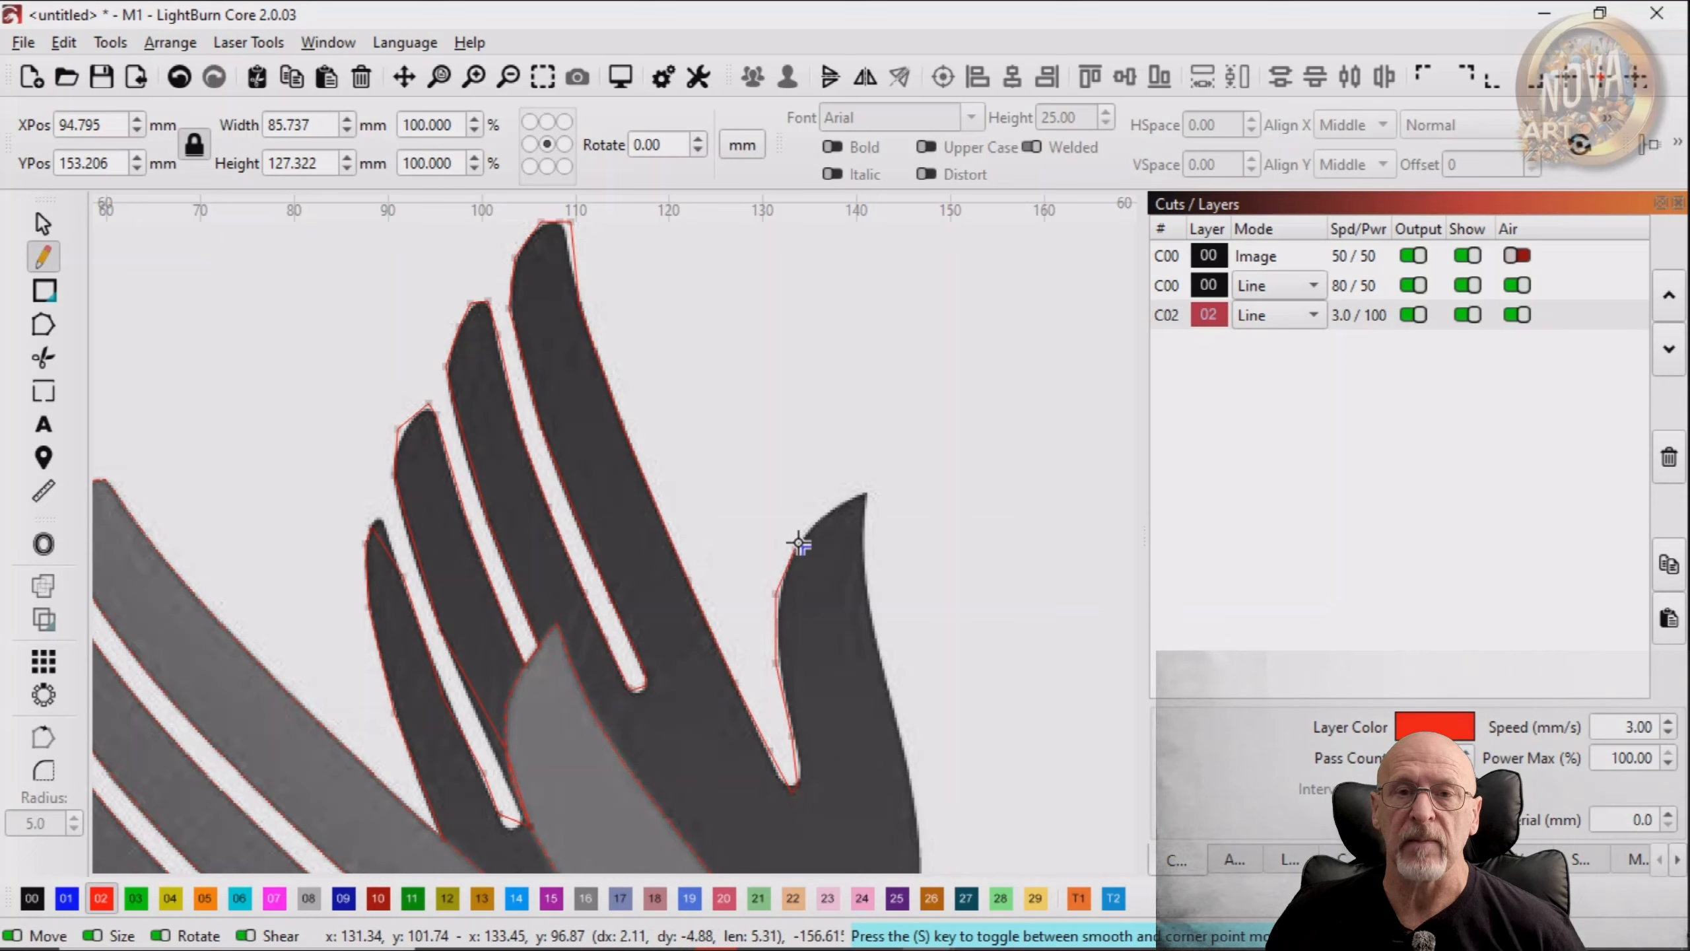
left_click(798, 539)
left_click(835, 502)
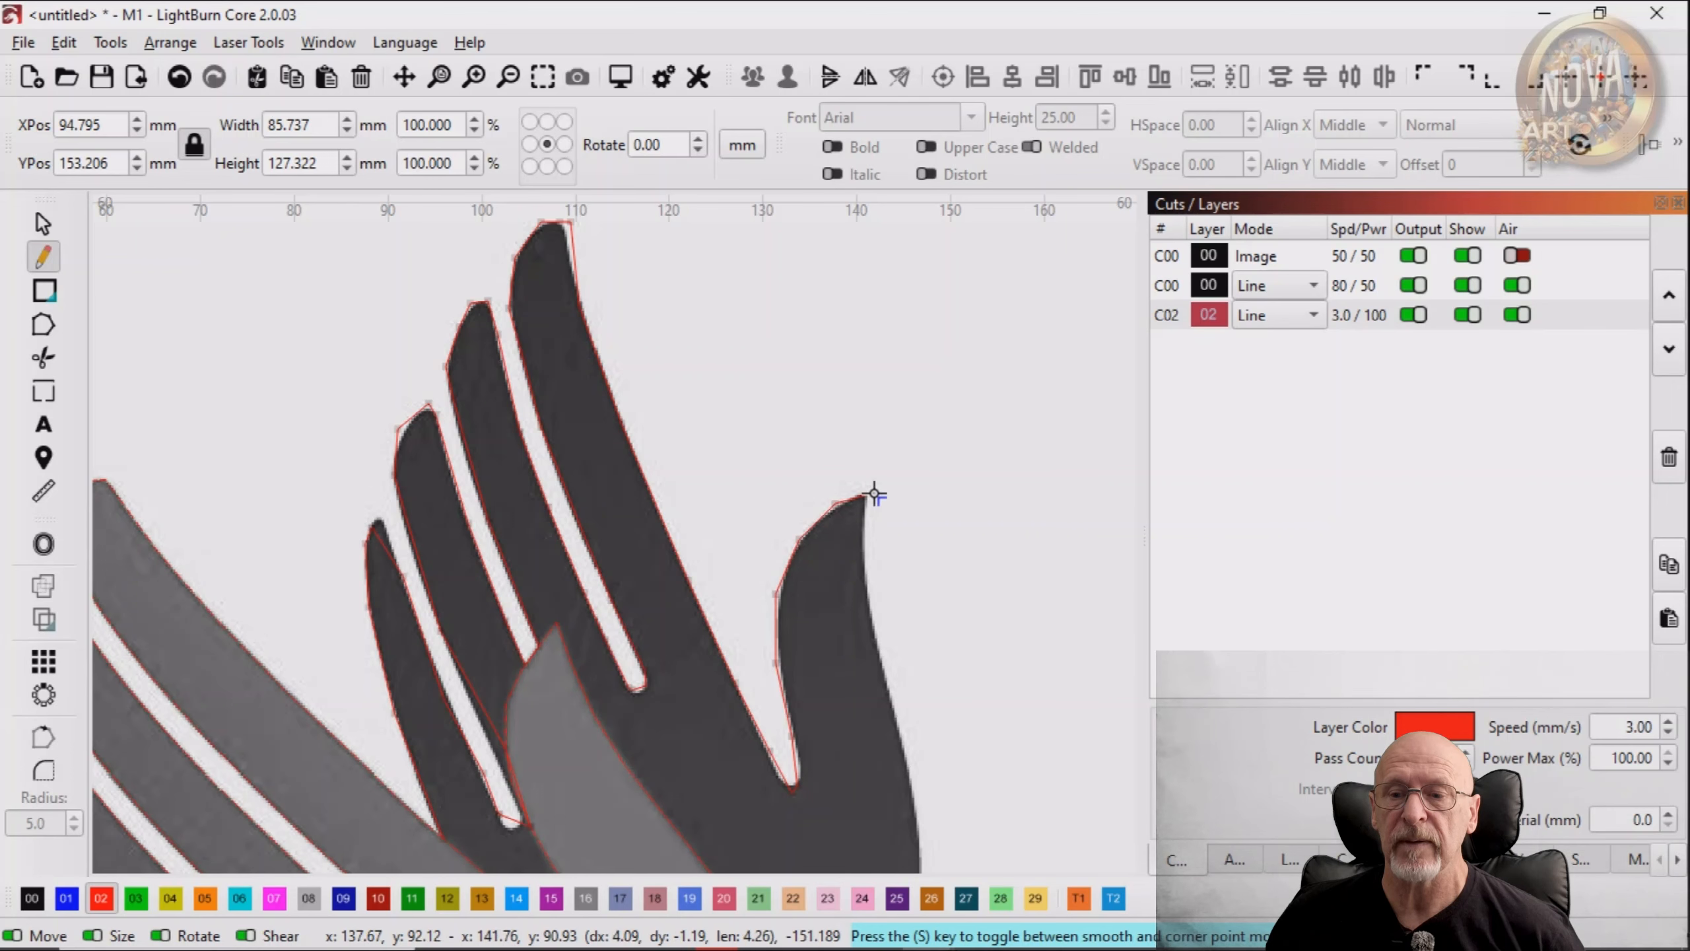
left_click(866, 494)
Trace the outline down the rear thumb's outer edge and around the hand's lower corner at the curved white gap
left_click(864, 570)
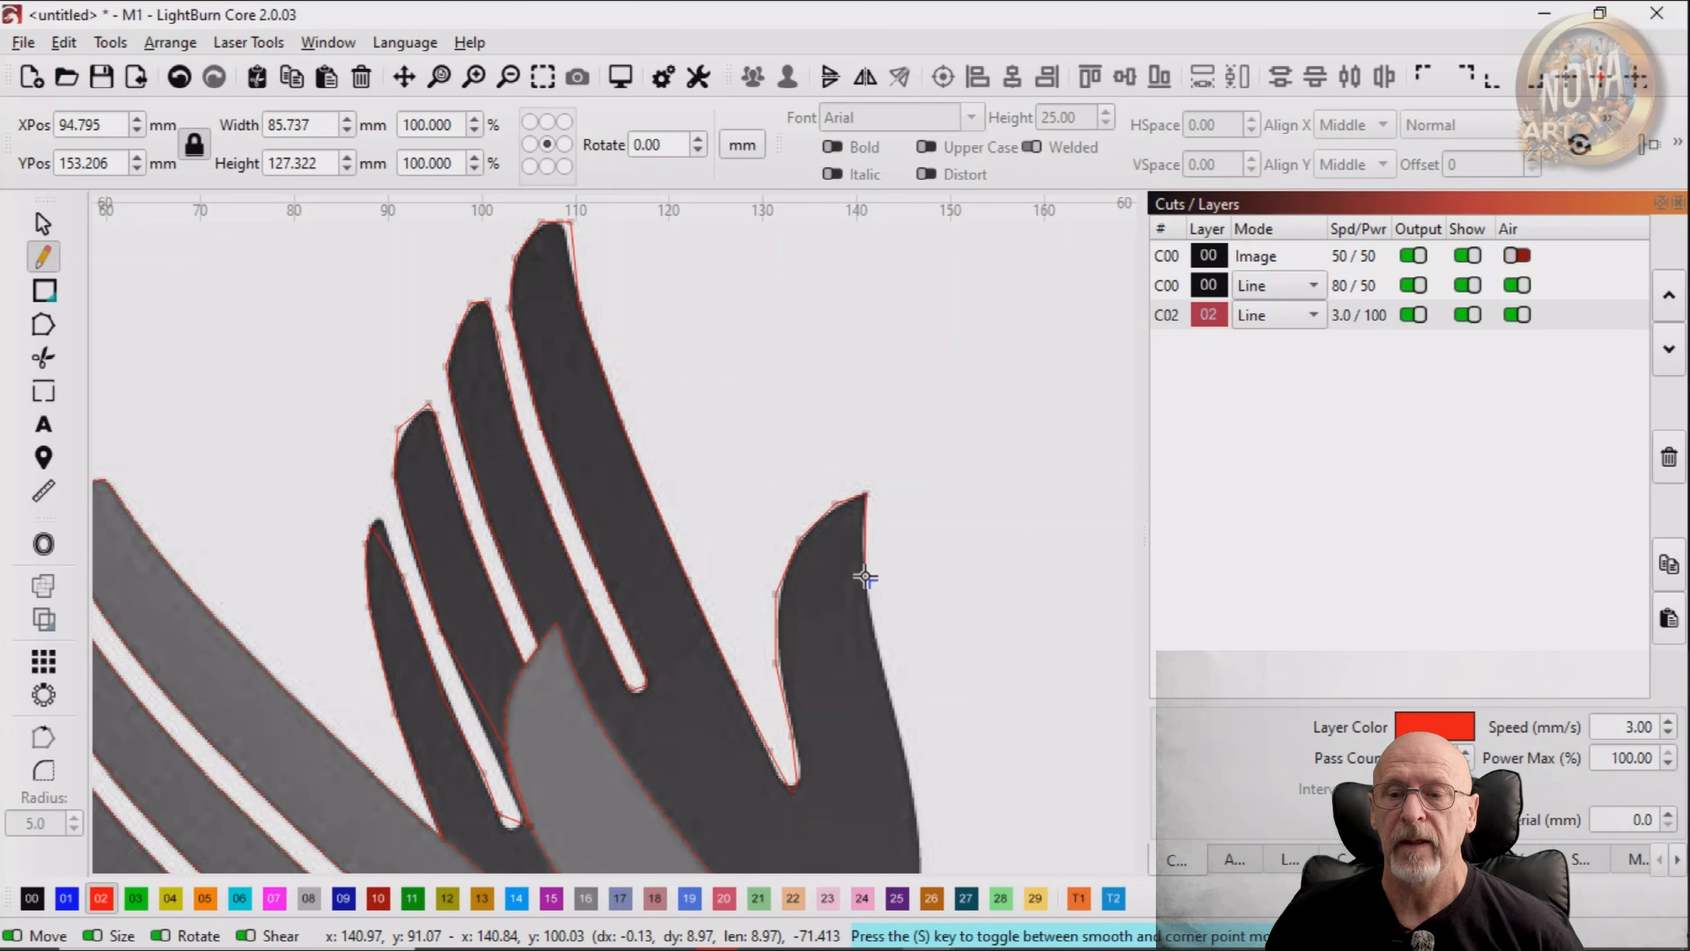
left_click(884, 674)
scroll(917, 728, "down", 5)
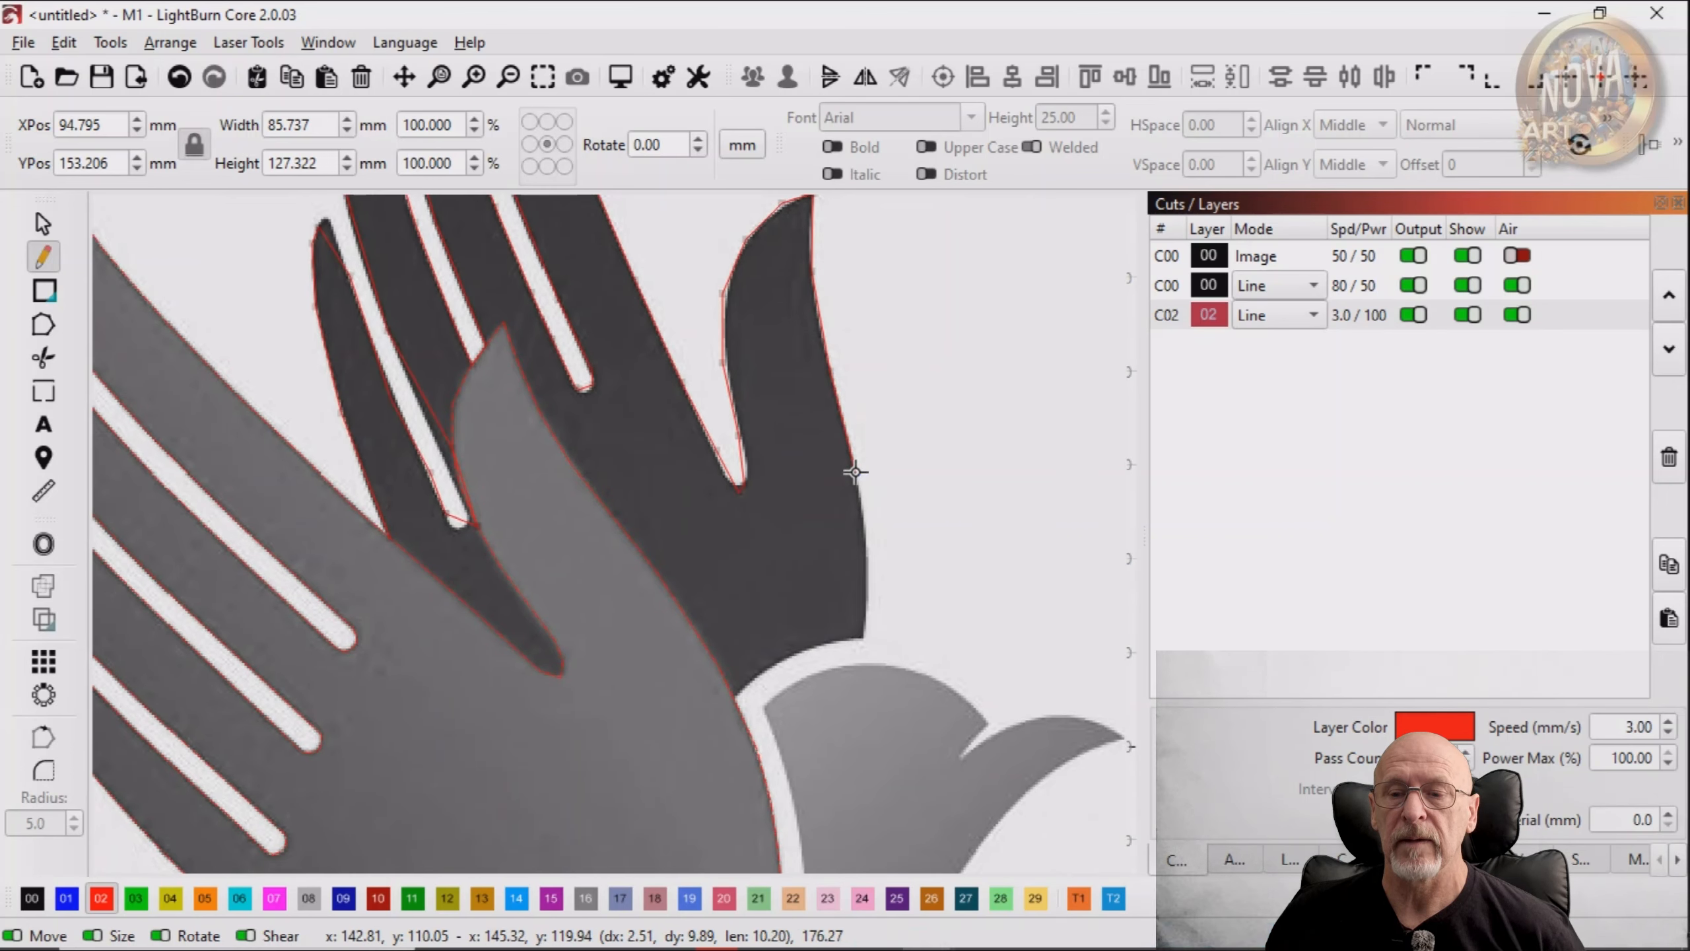
left_click(866, 538)
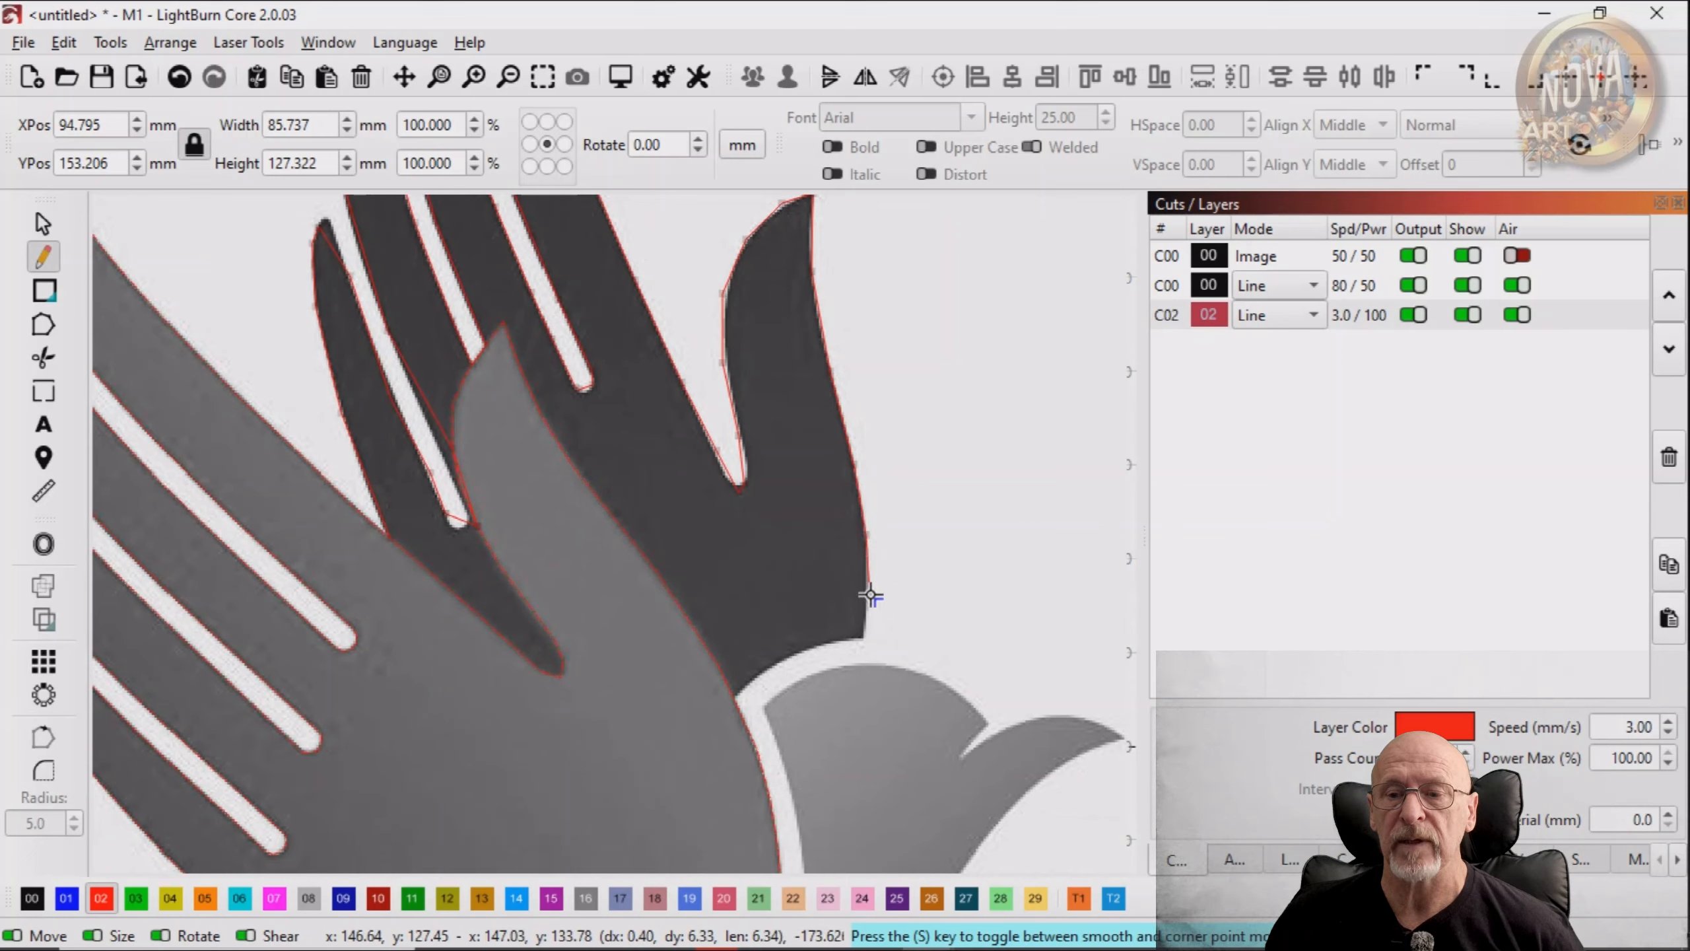
left_click(849, 641)
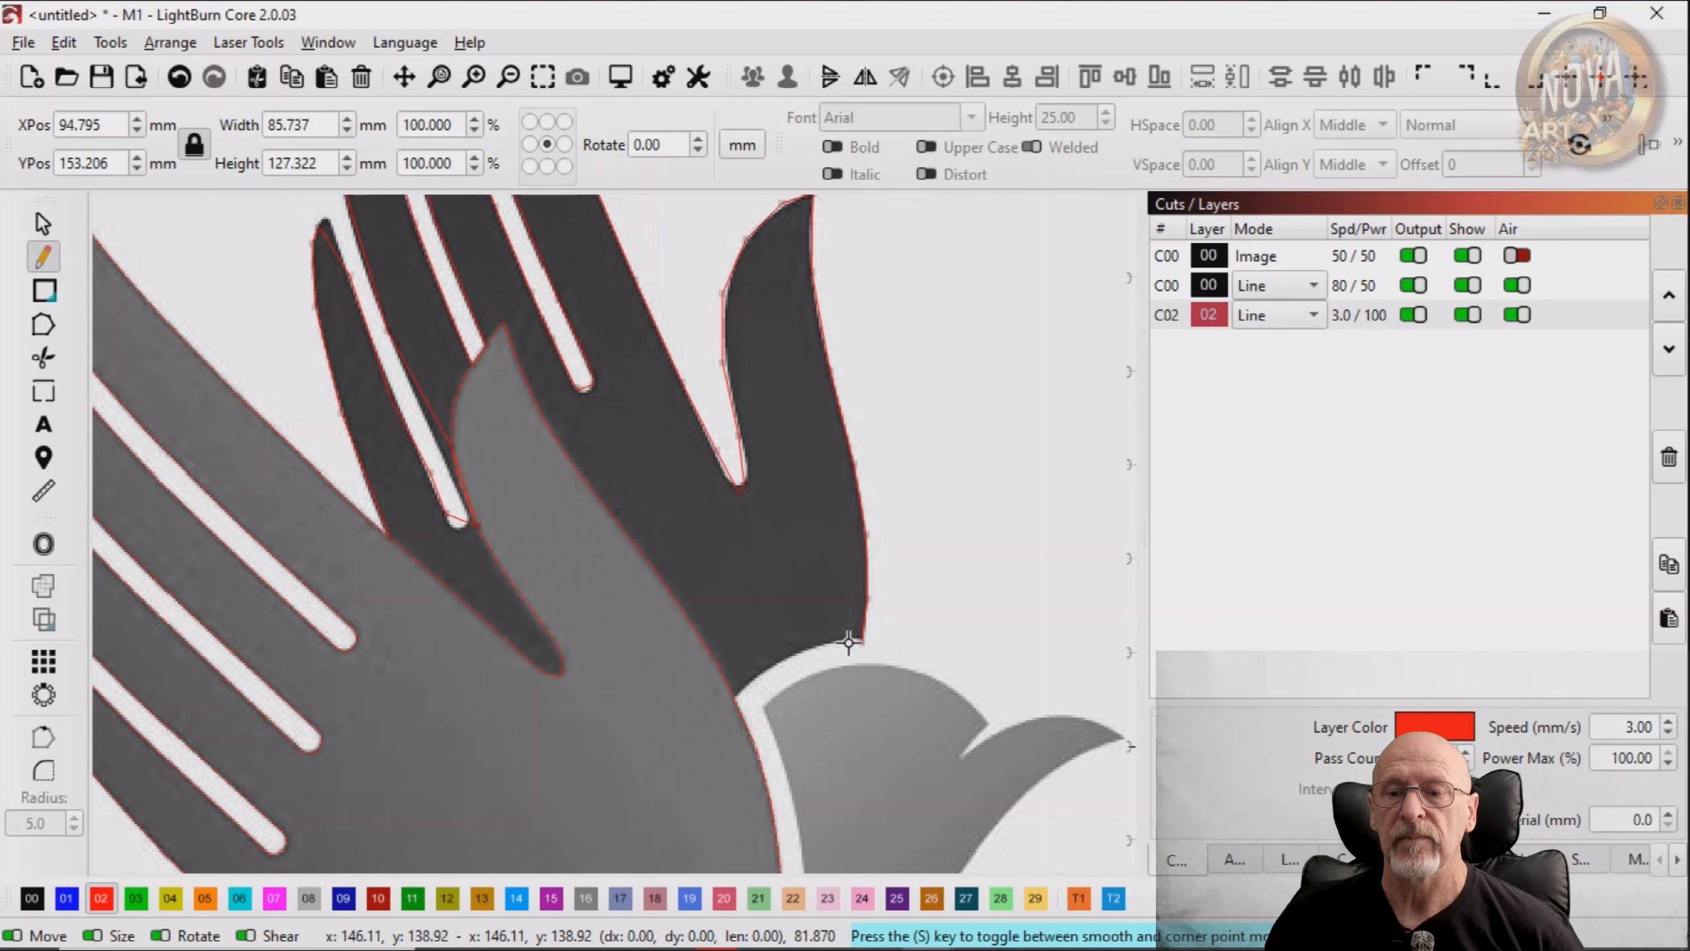
Trace the outline along the curved white gap to the front hand's edge and end the line there
left_click(779, 664)
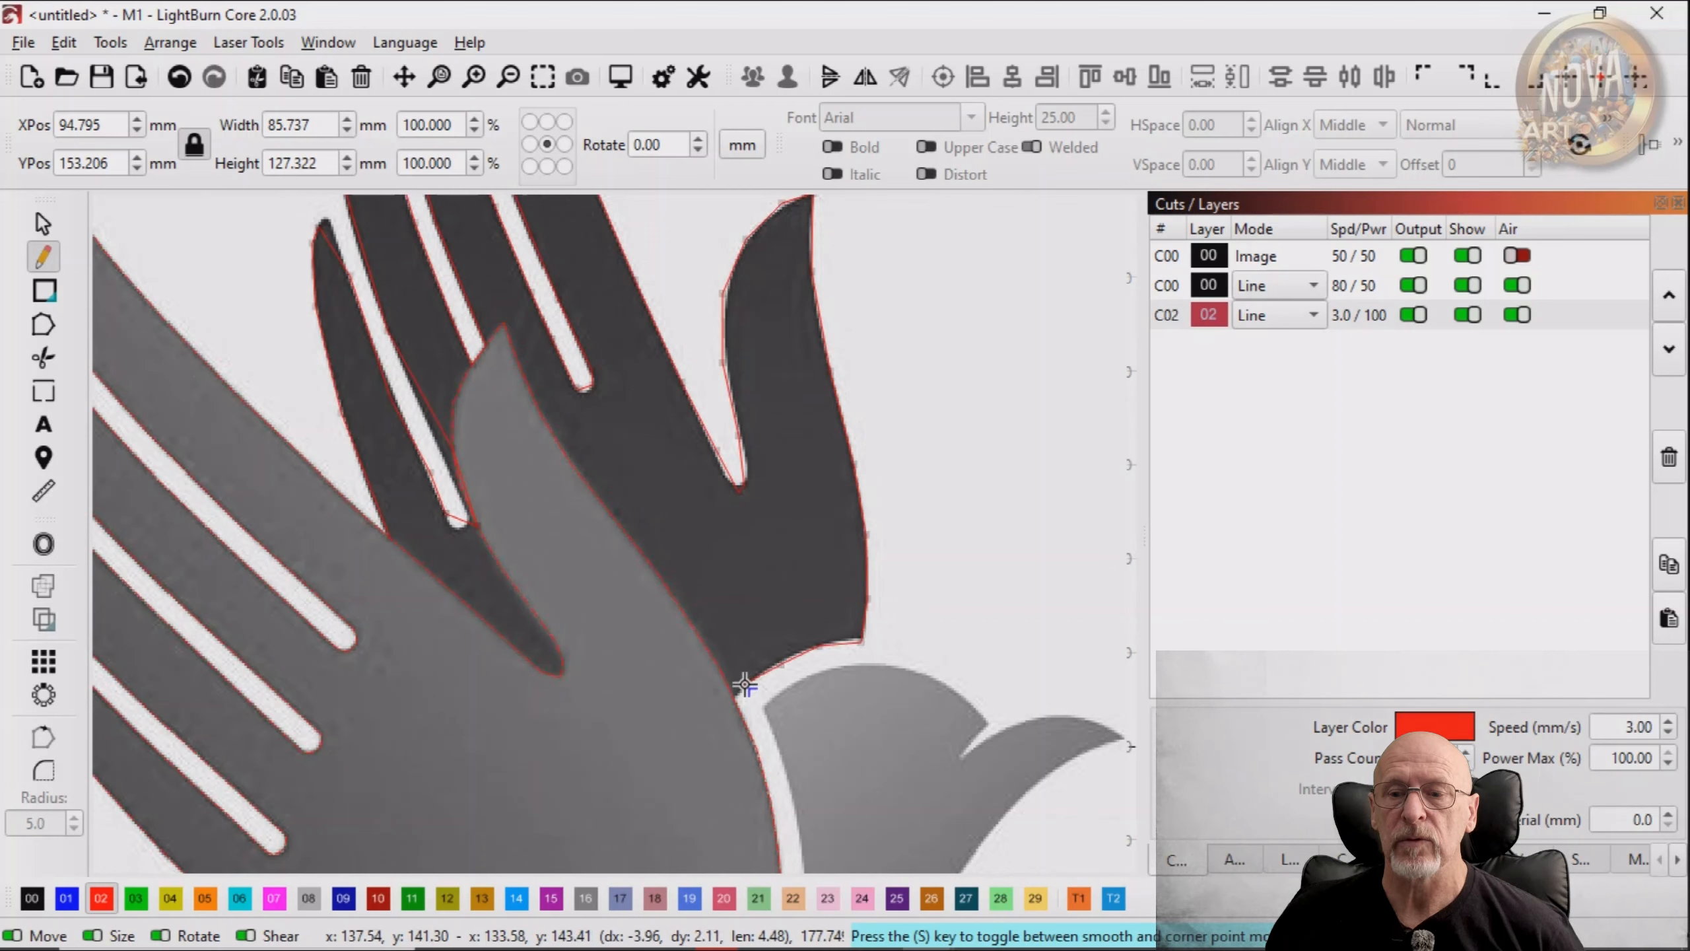
left_click(744, 686)
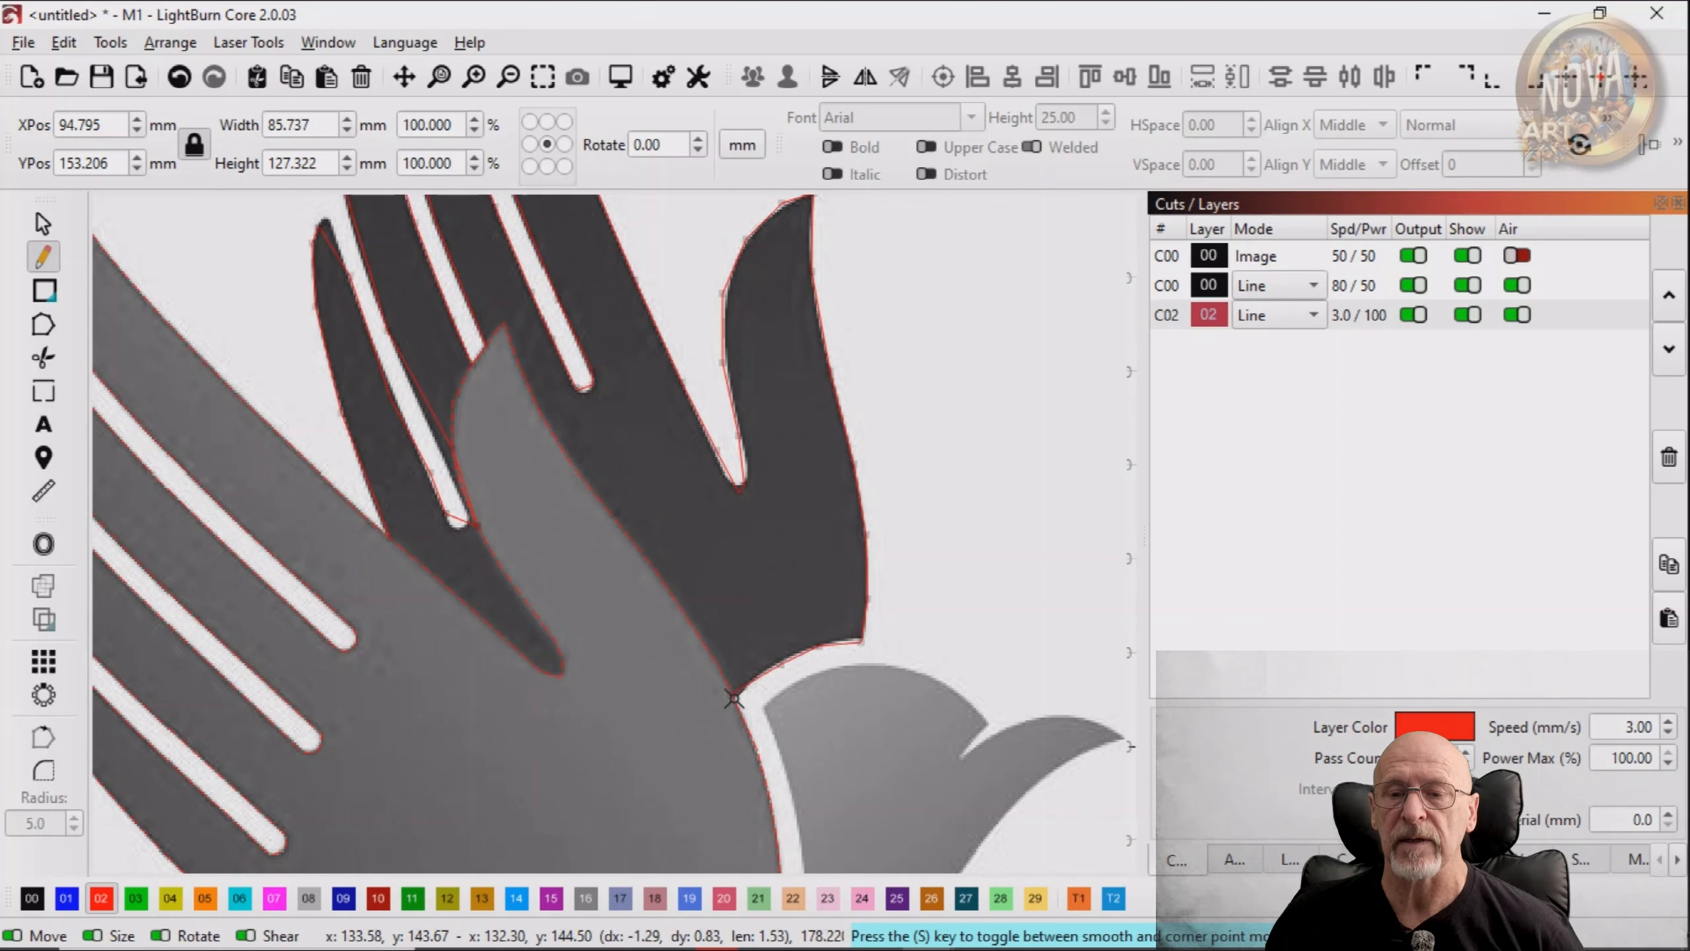
left_click(732, 698)
right_click(733, 698)
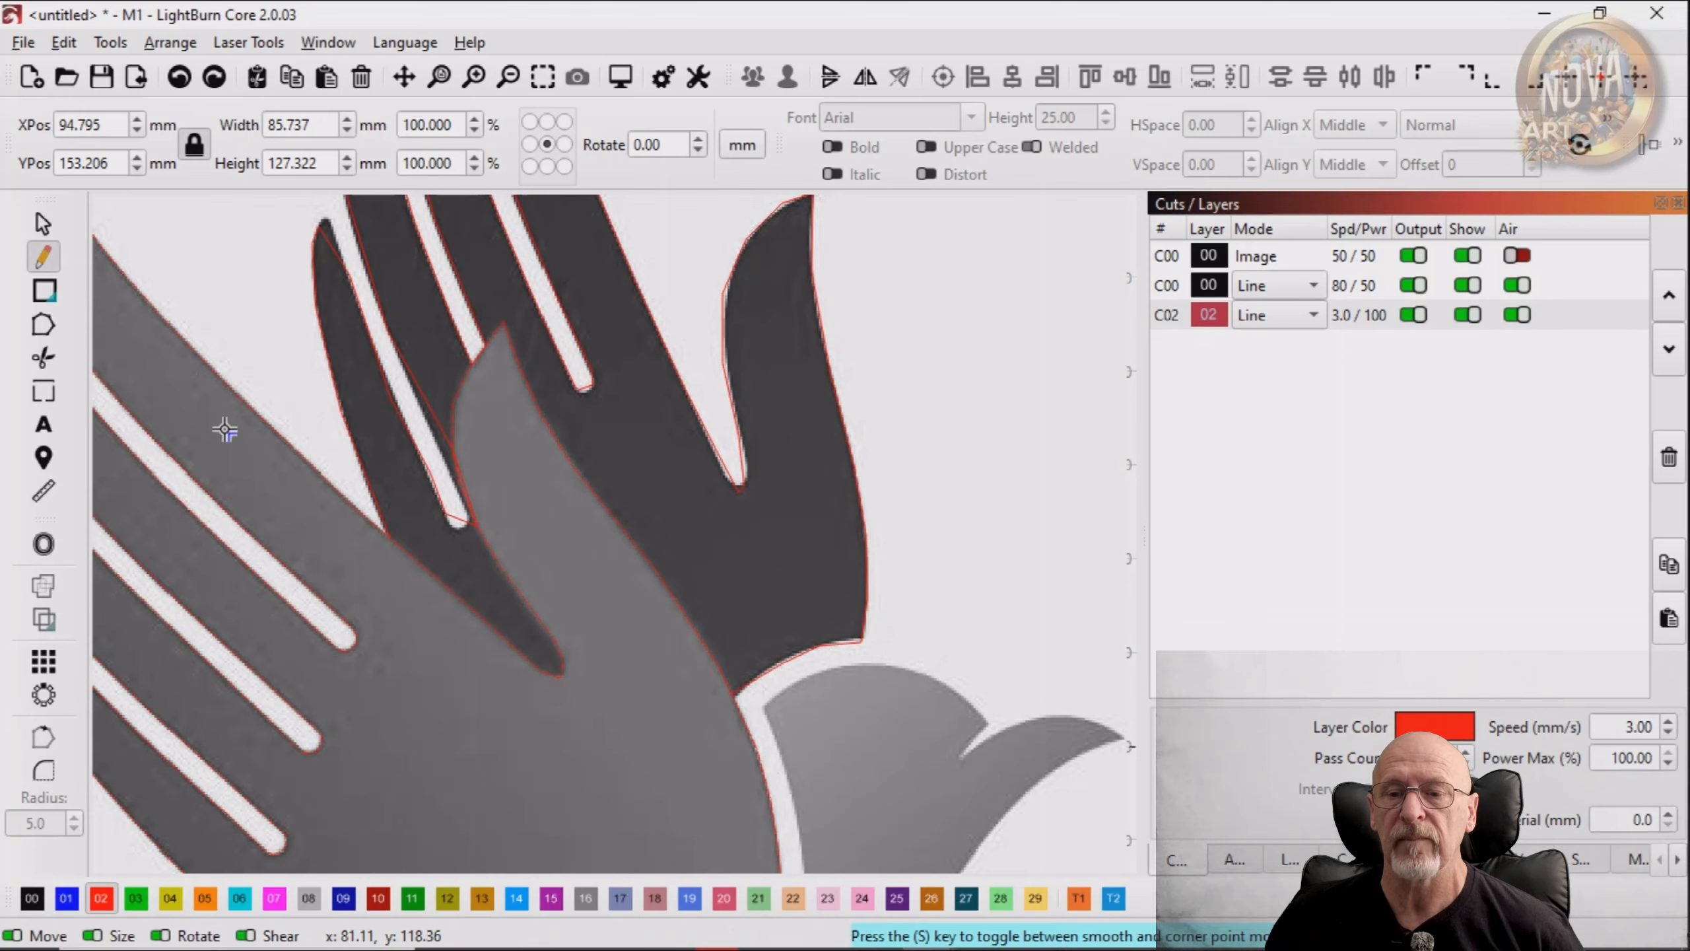
Edit the rear hand outline's nodes, adding midpoints, so it follows the hand's lower edge along the curved white gap
key("ctrl+grave")
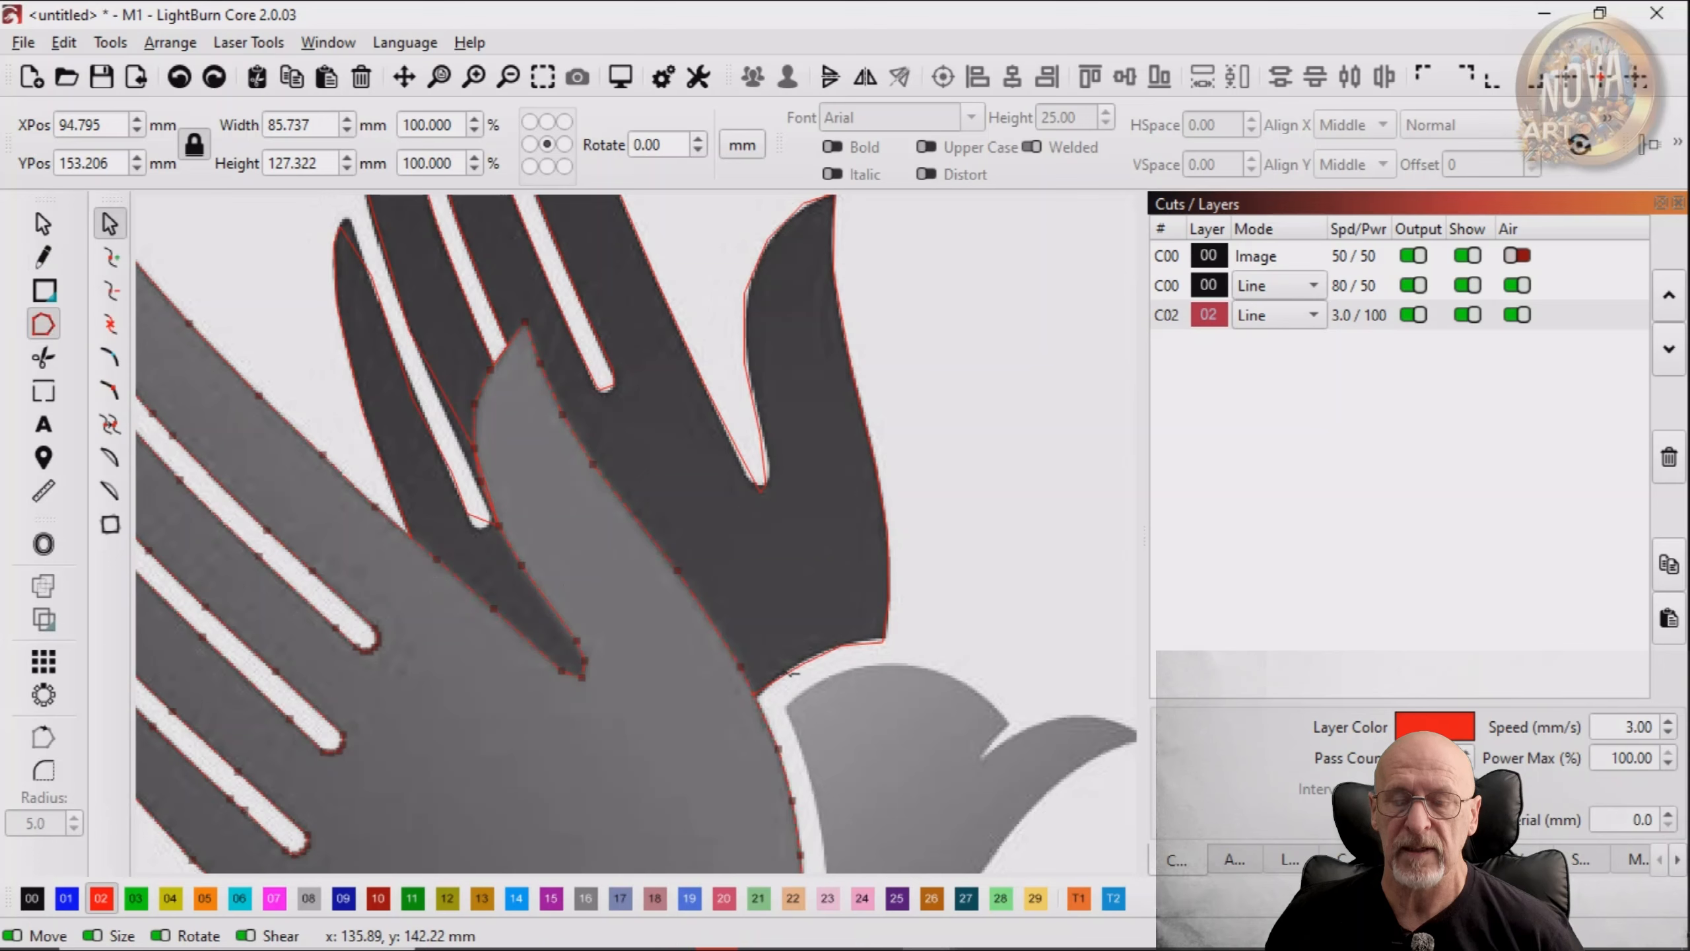
left_click(788, 674)
scroll(786, 711, "up", 7)
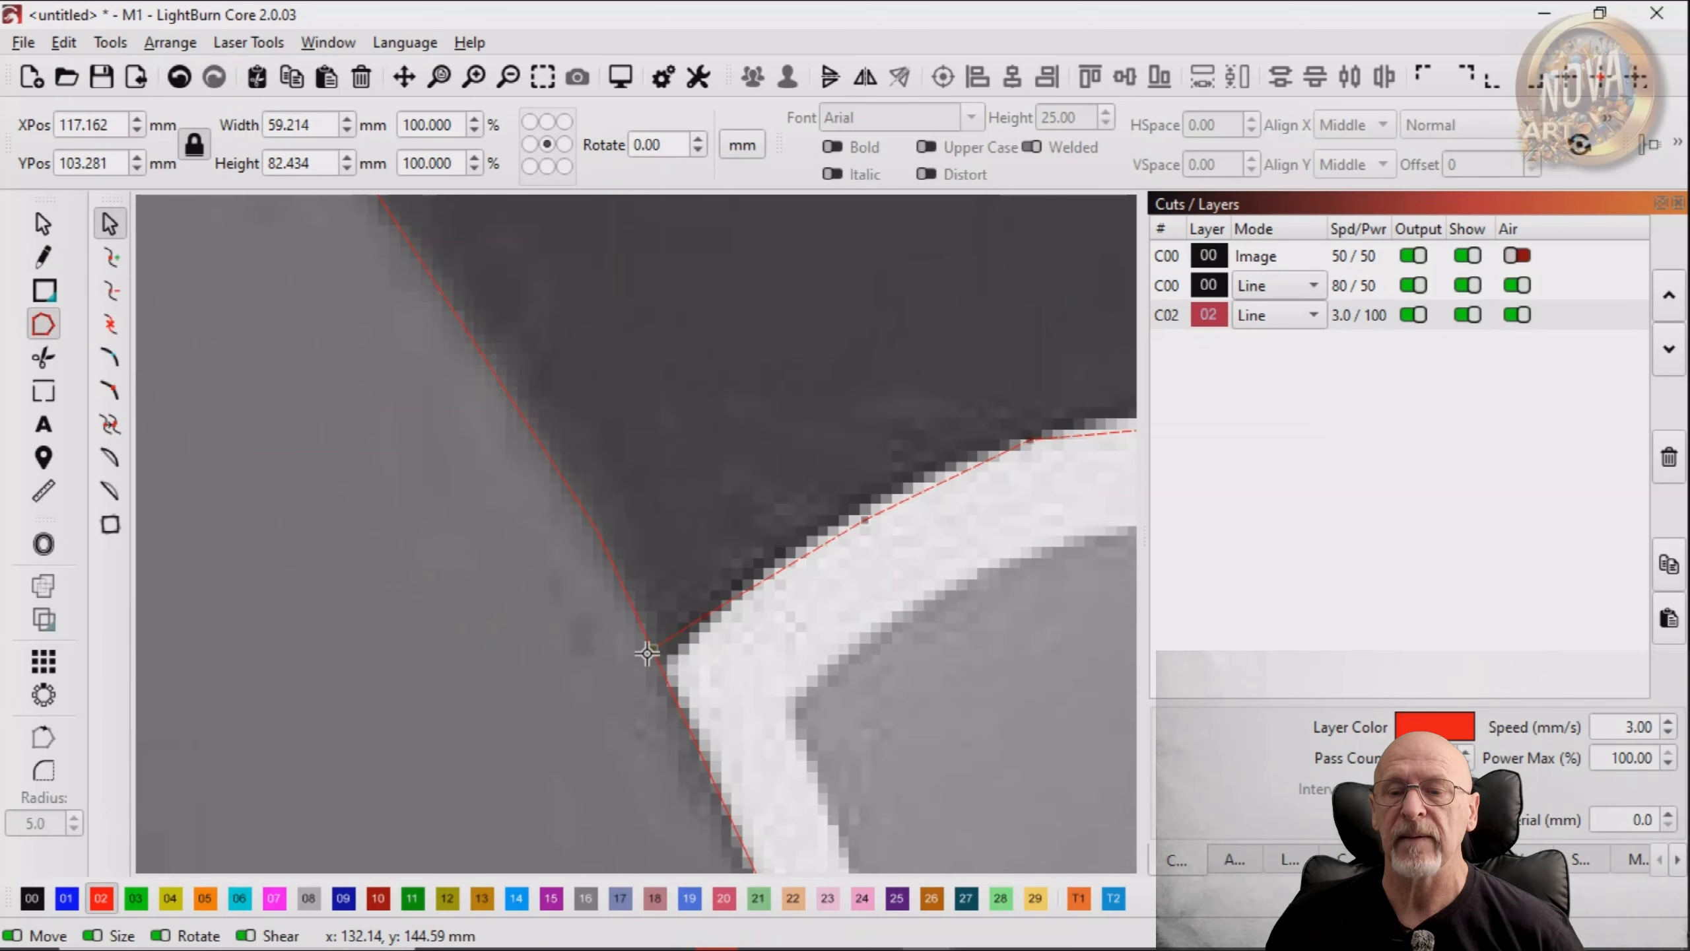
left_click_drag(647, 653, 659, 665)
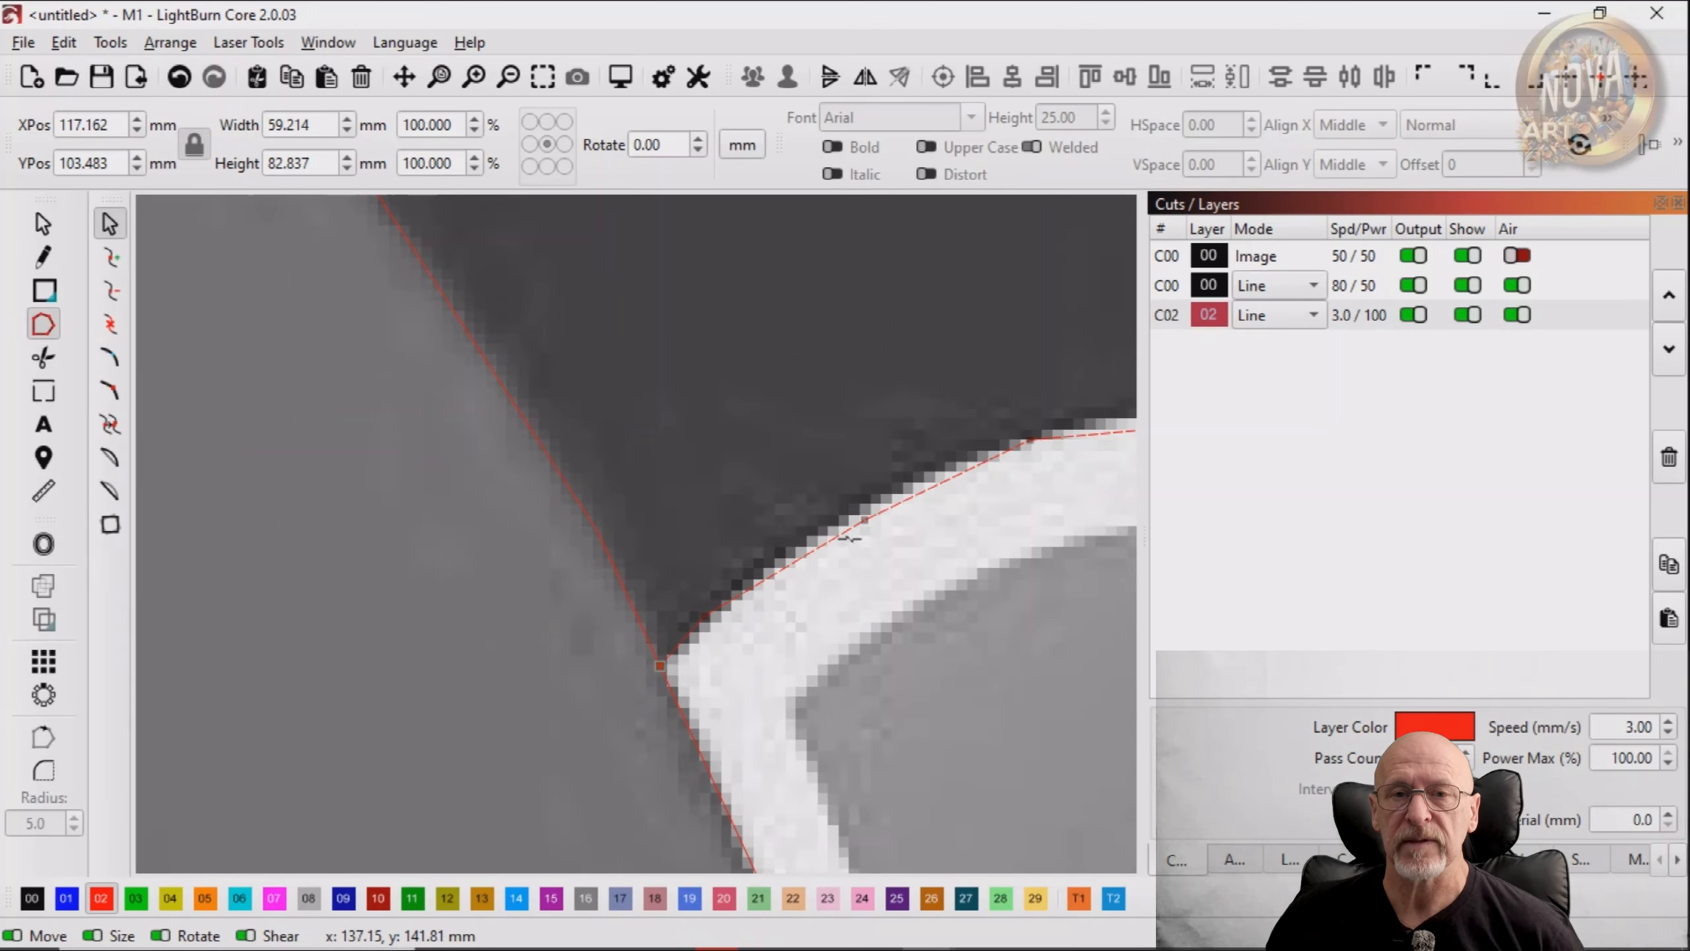
left_click_drag(862, 519, 866, 508)
key("i")
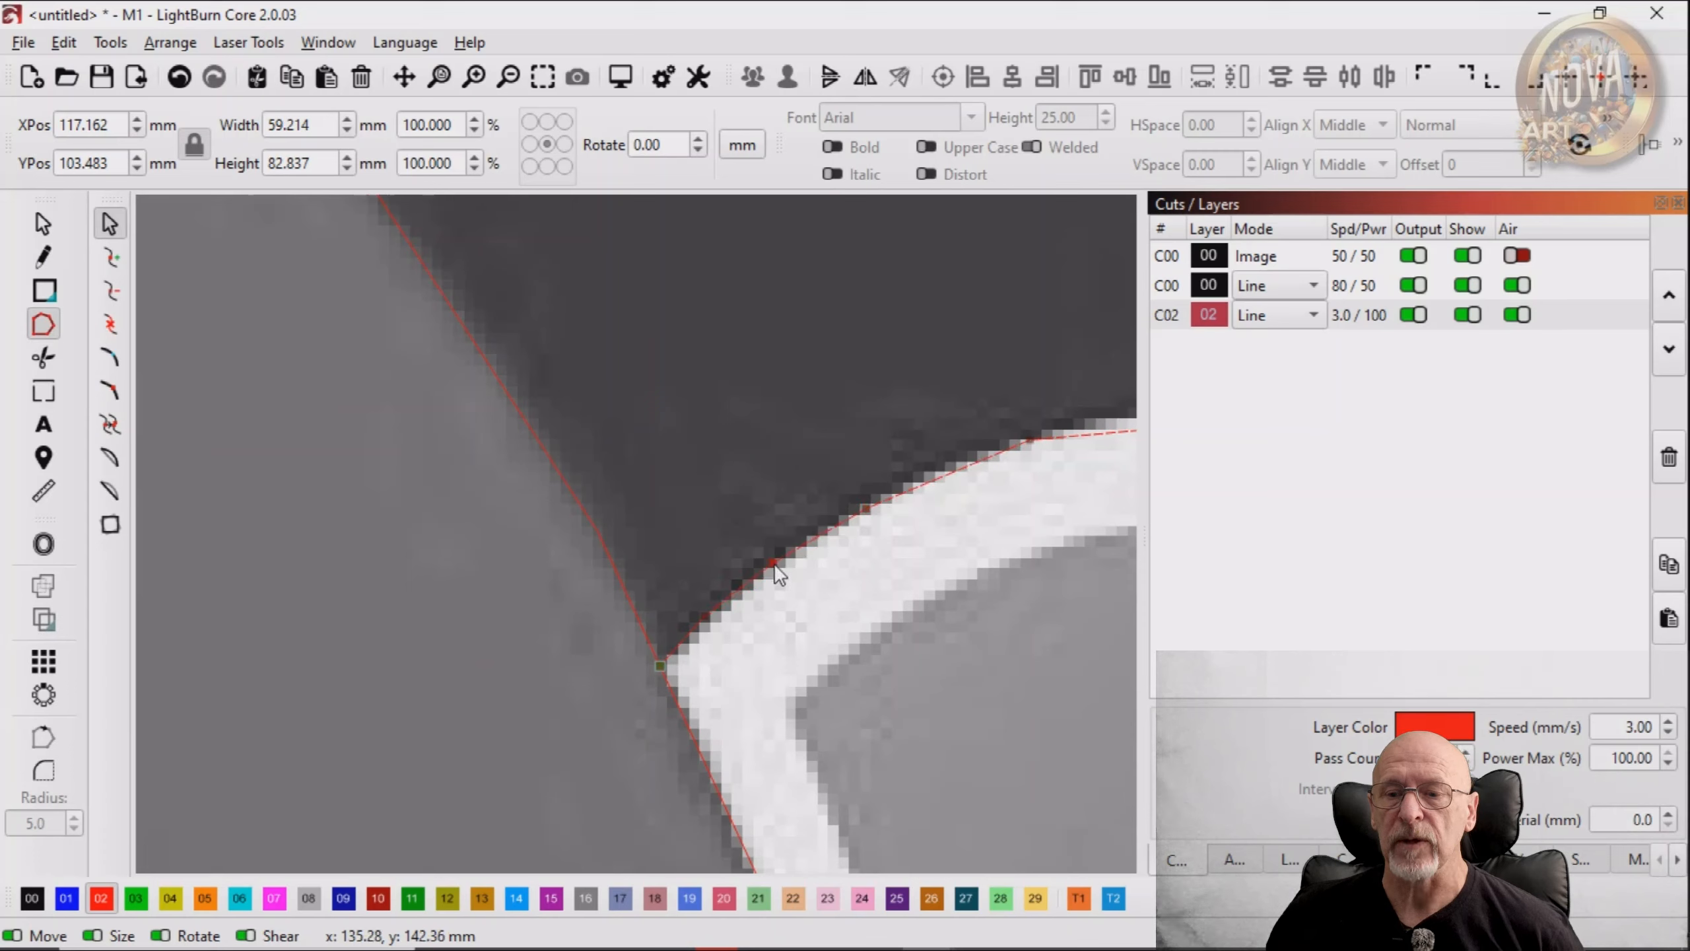
left_click_drag(1030, 448, 1030, 437)
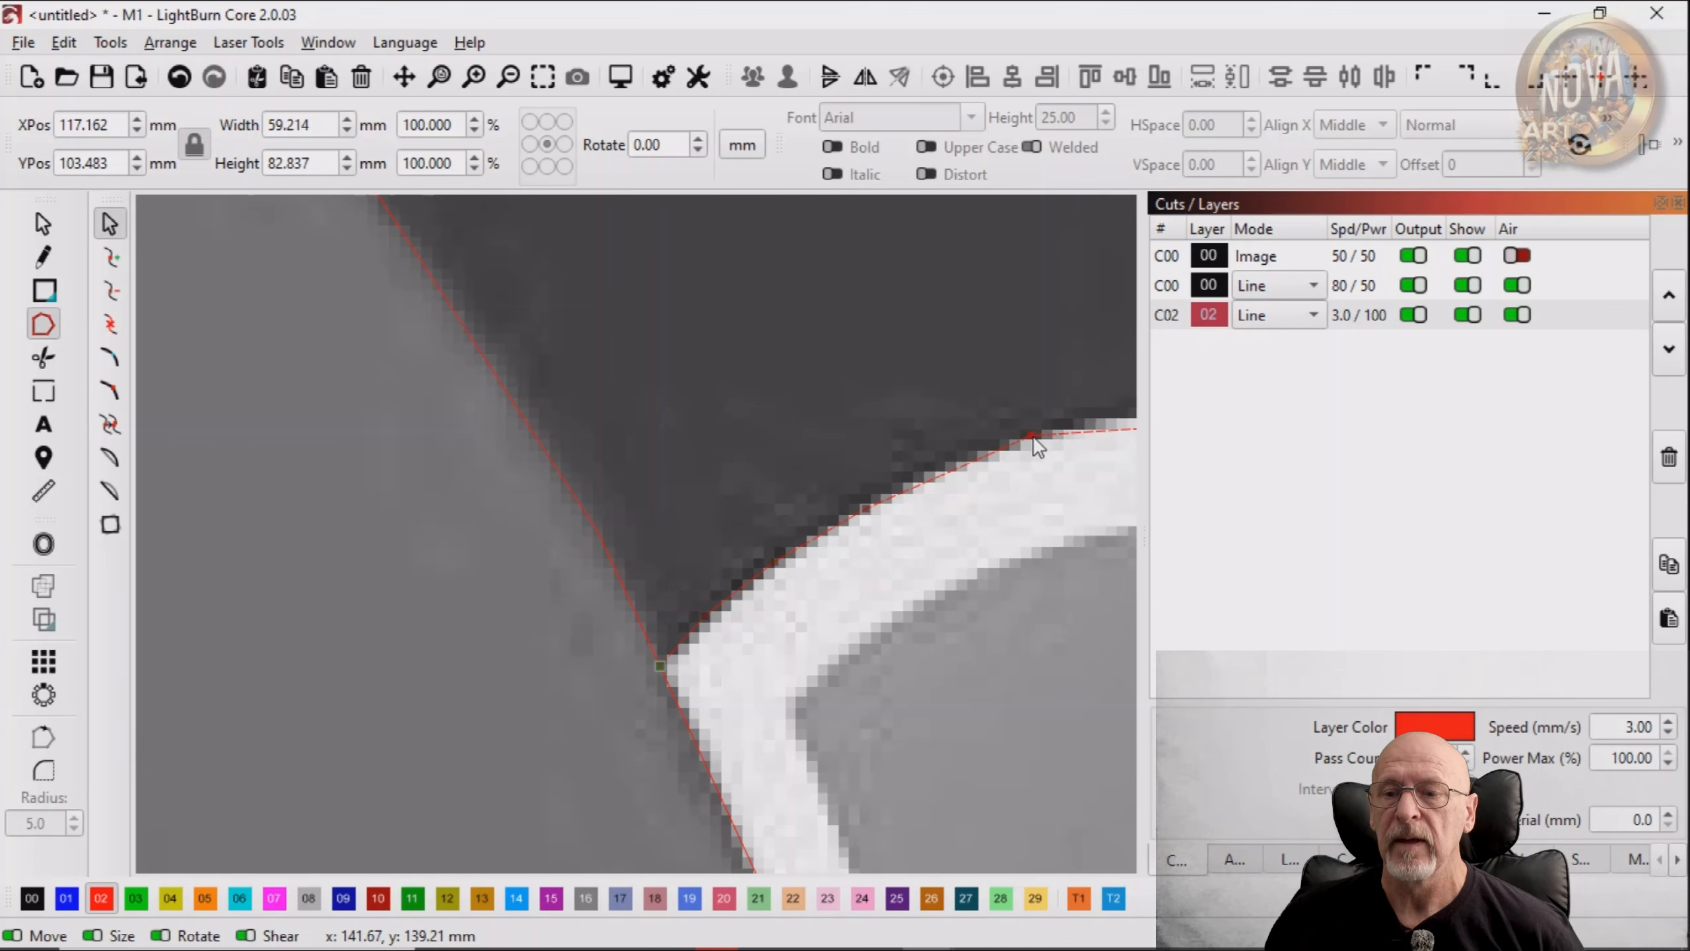
key("i")
left_click_drag(942, 475, 930, 467)
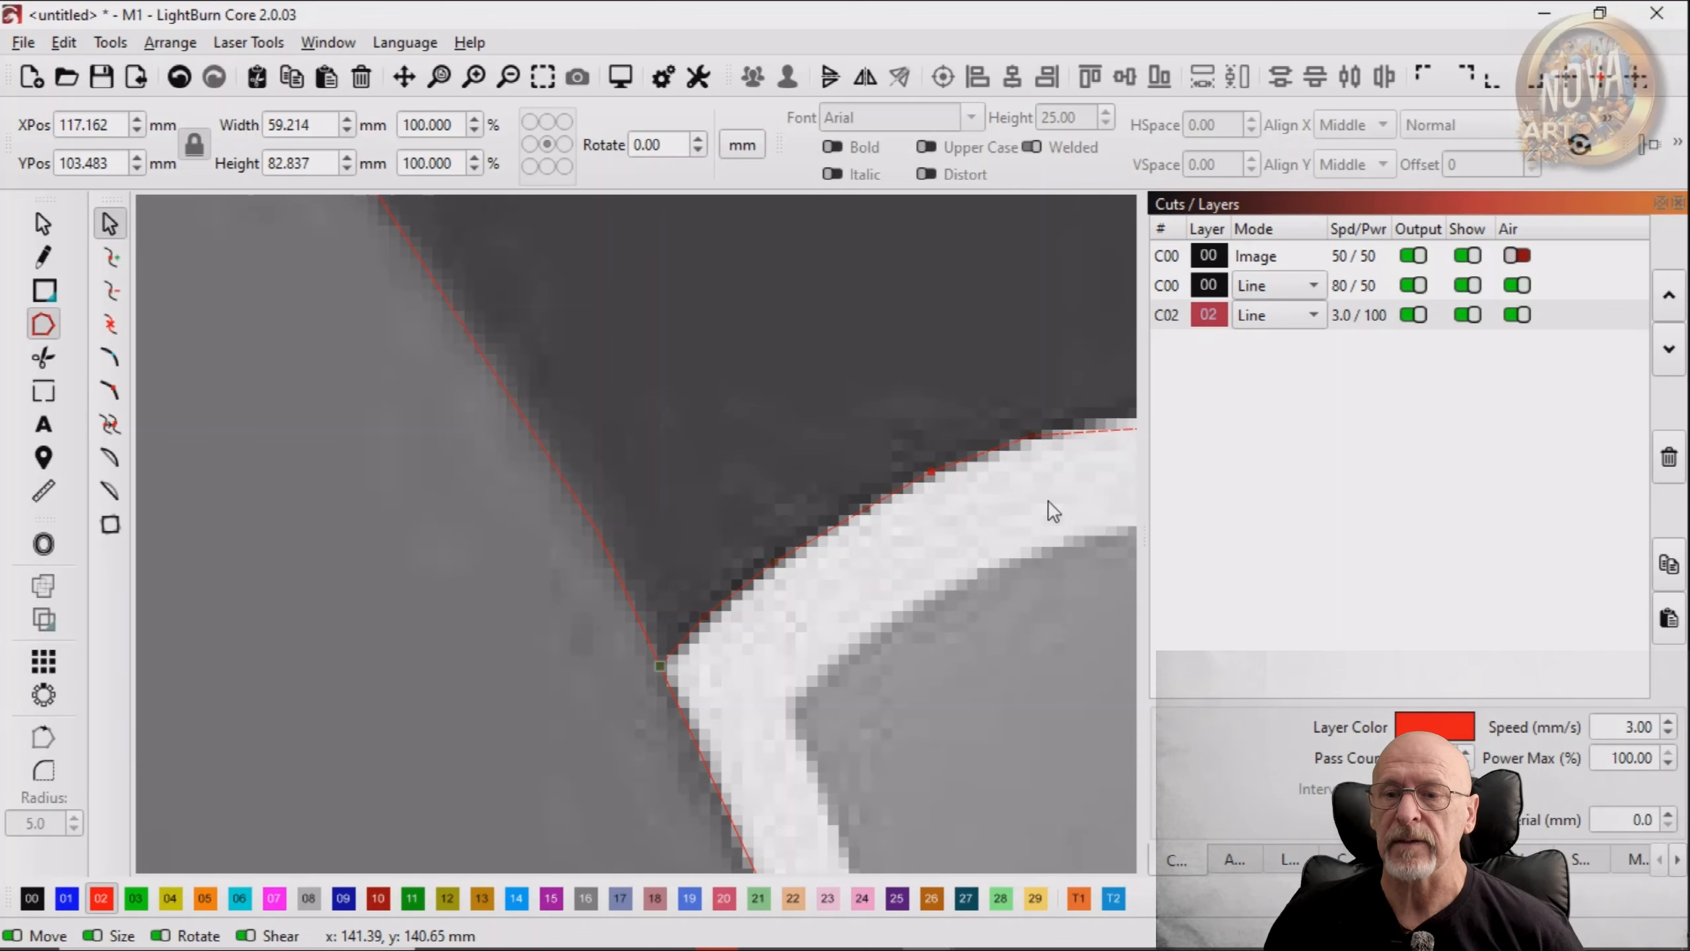
Add and move nodes to fit the outline around the rear hand's lower outer corner and the start of its outer edge
left_click_drag(1064, 504, 670, 534)
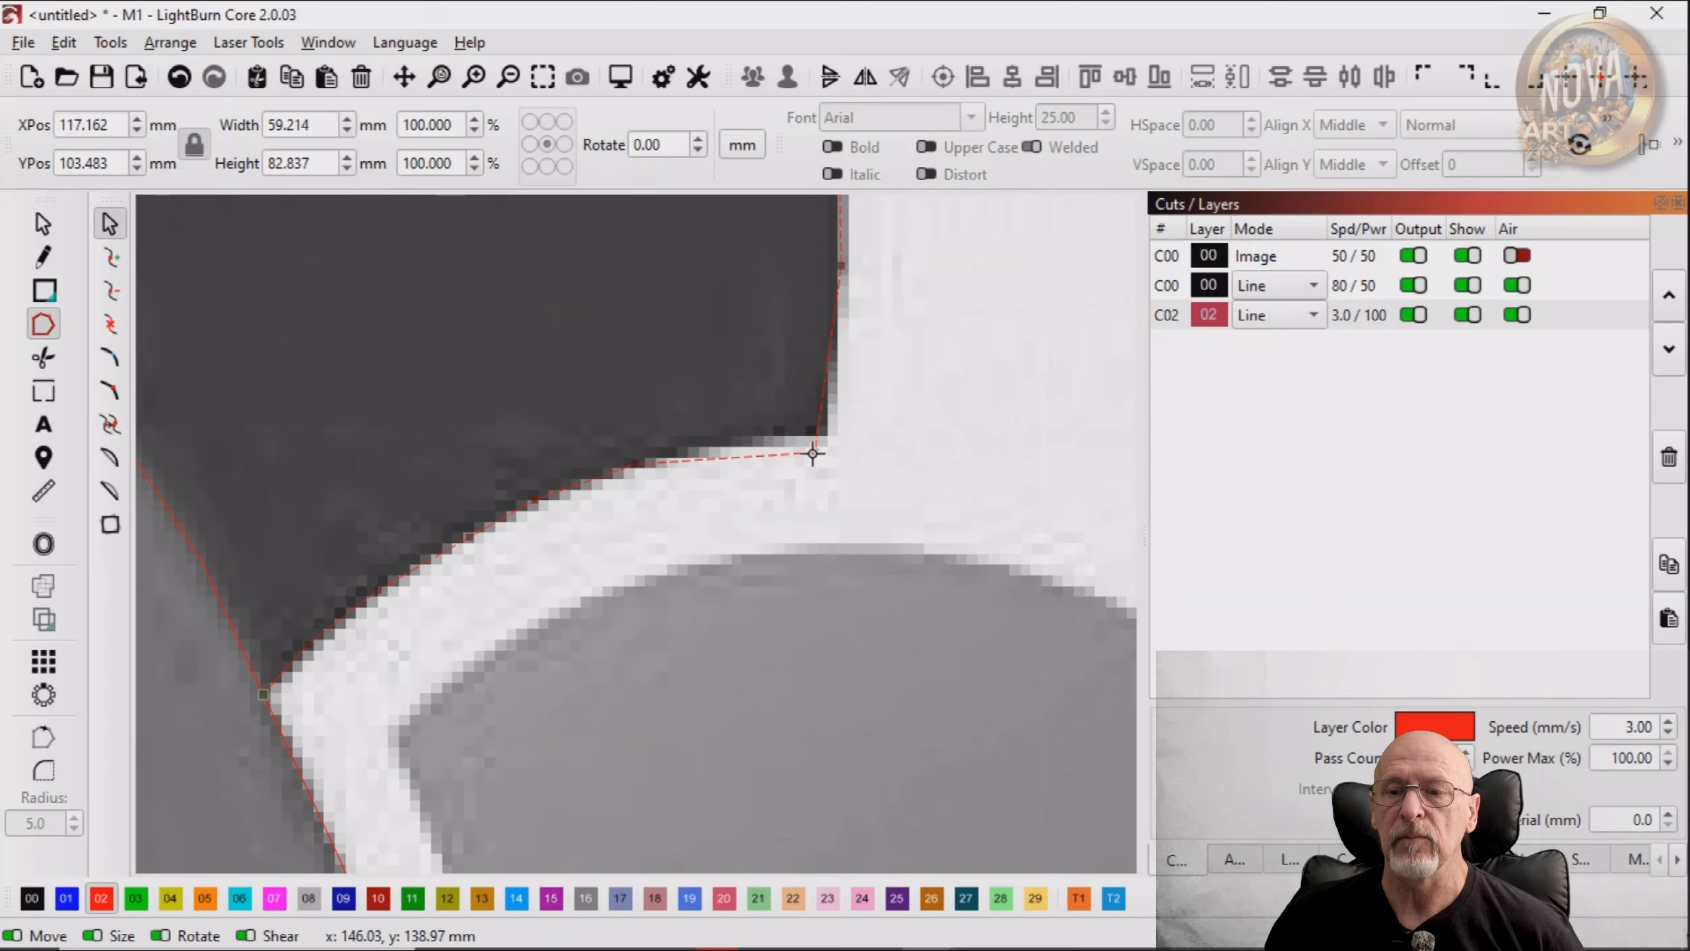
left_click_drag(813, 454, 772, 442)
key("i")
key("i")
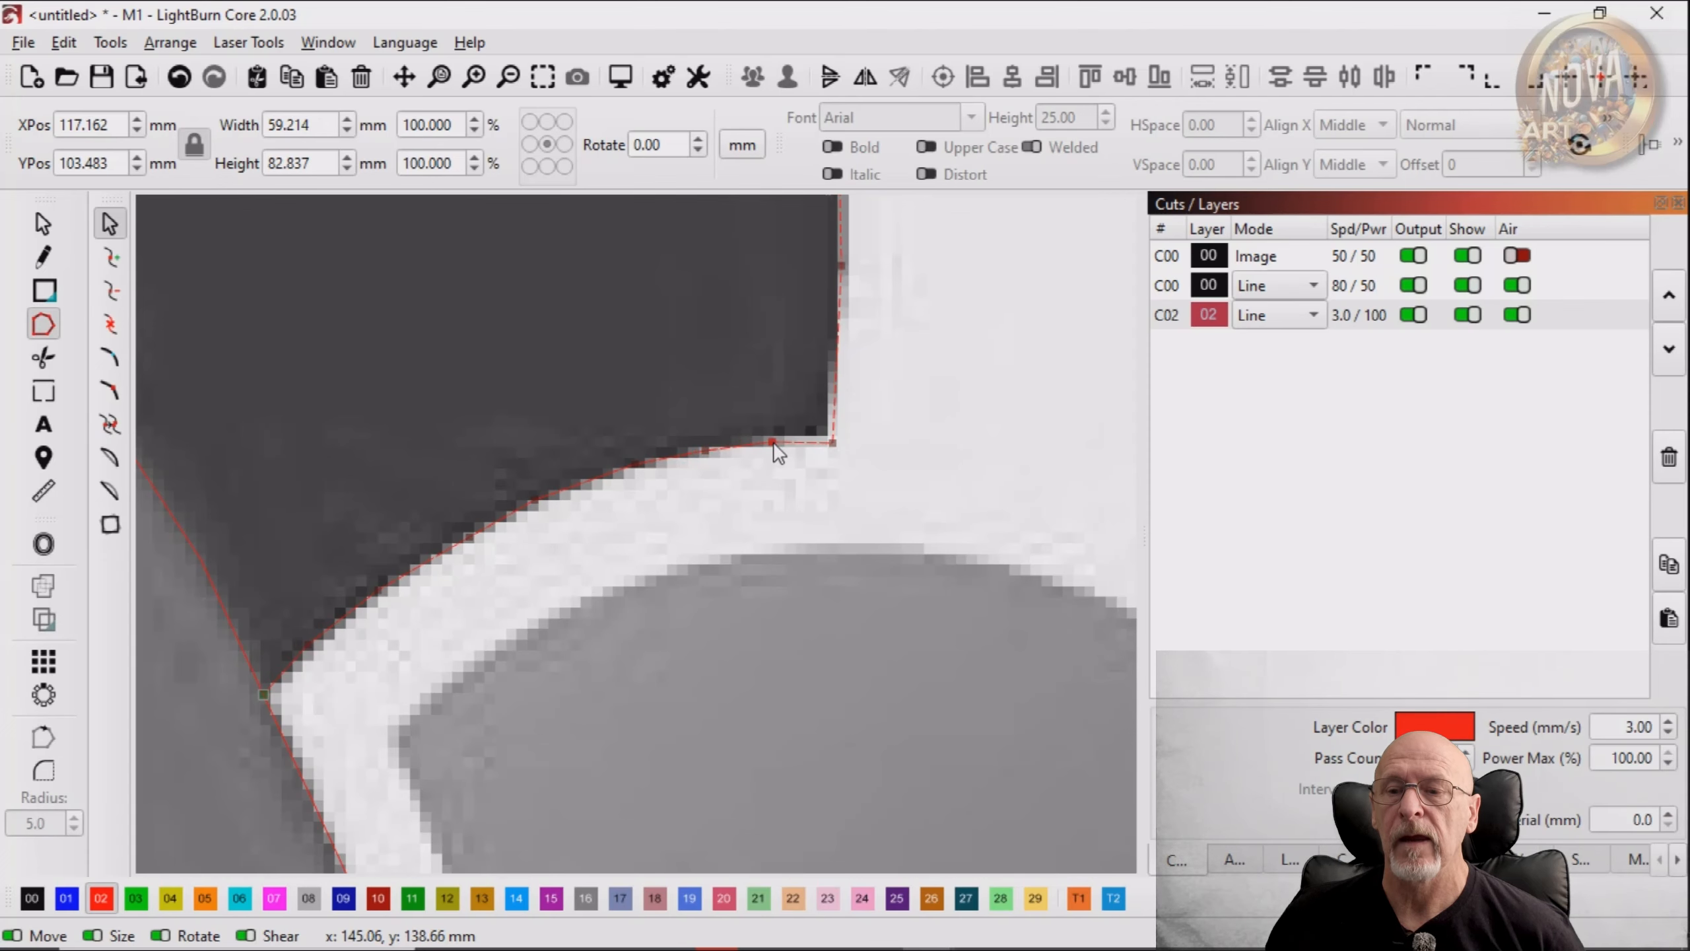
left_click_drag(908, 362, 808, 582)
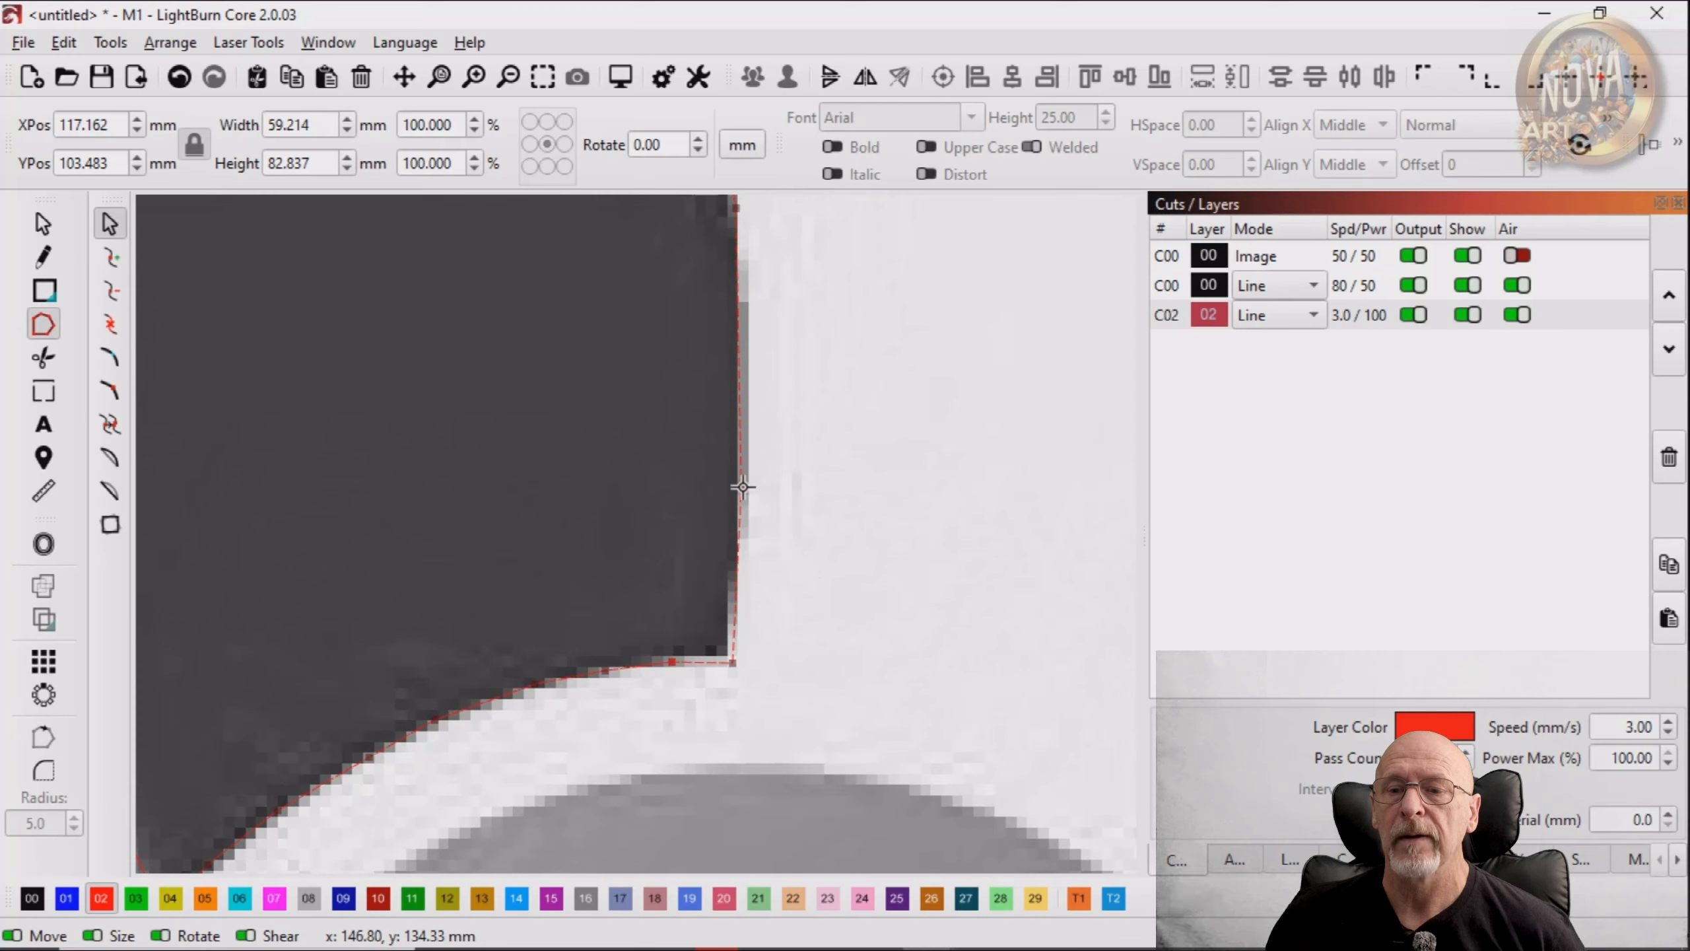
left_click_drag(742, 486, 739, 480)
Refine the outline up the rear thumb's outer edge toward its tip by adding midpoint nodes and moving them onto the edge
left_click_drag(826, 401, 800, 672)
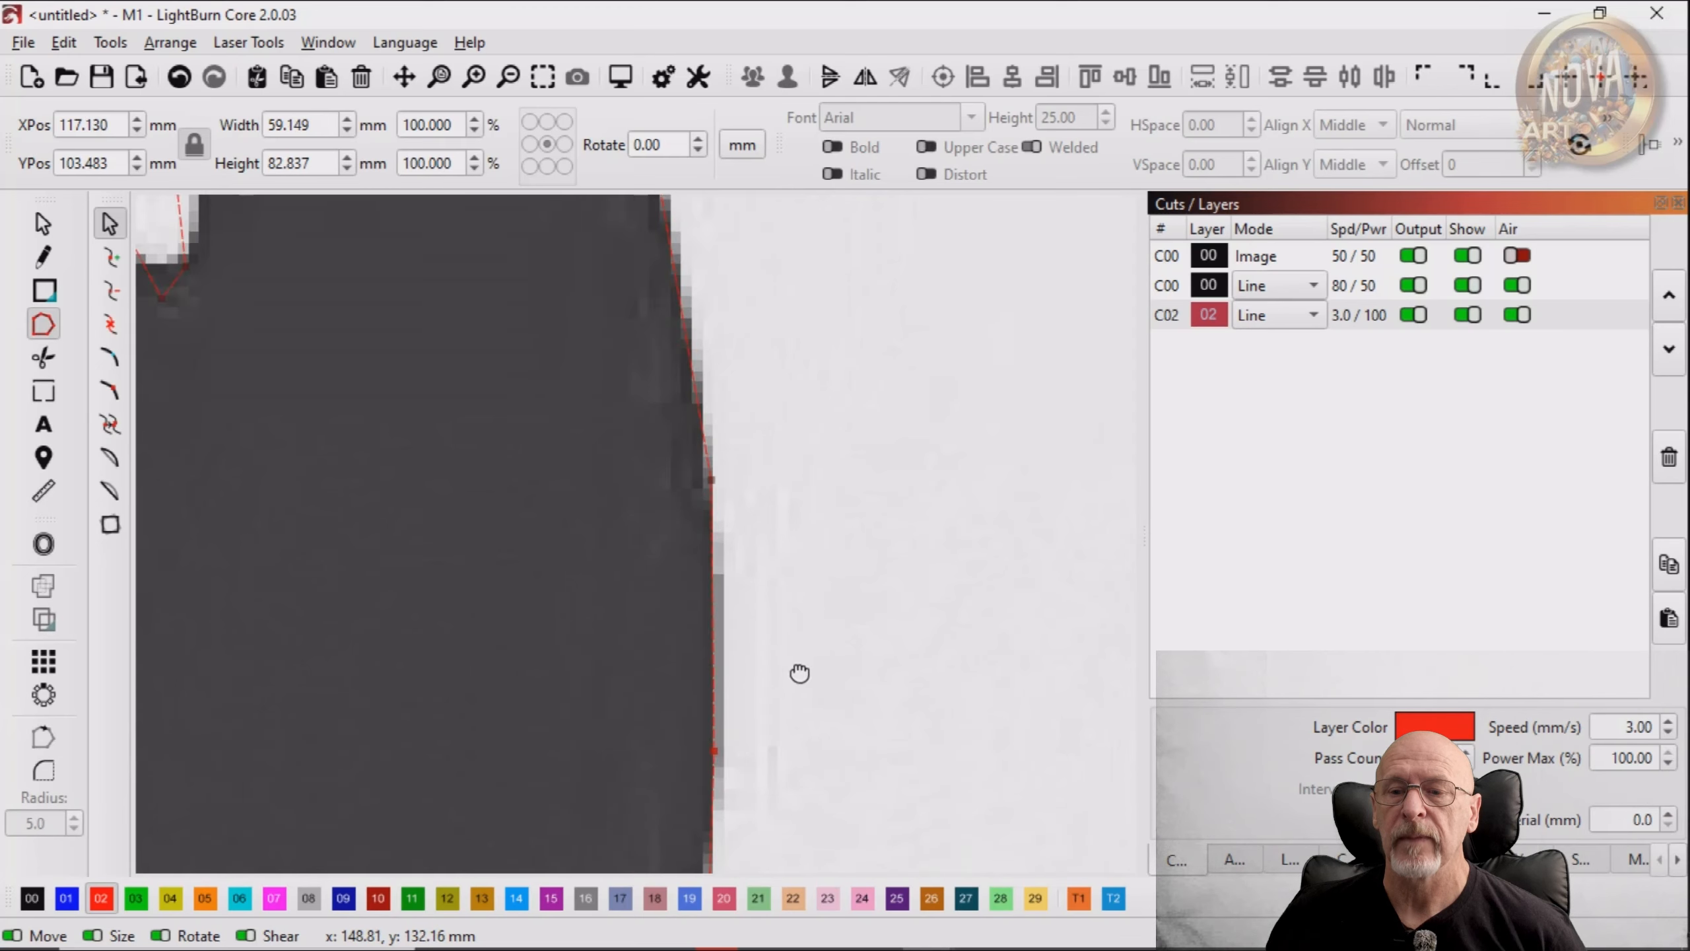
left_click_drag(751, 383, 752, 546)
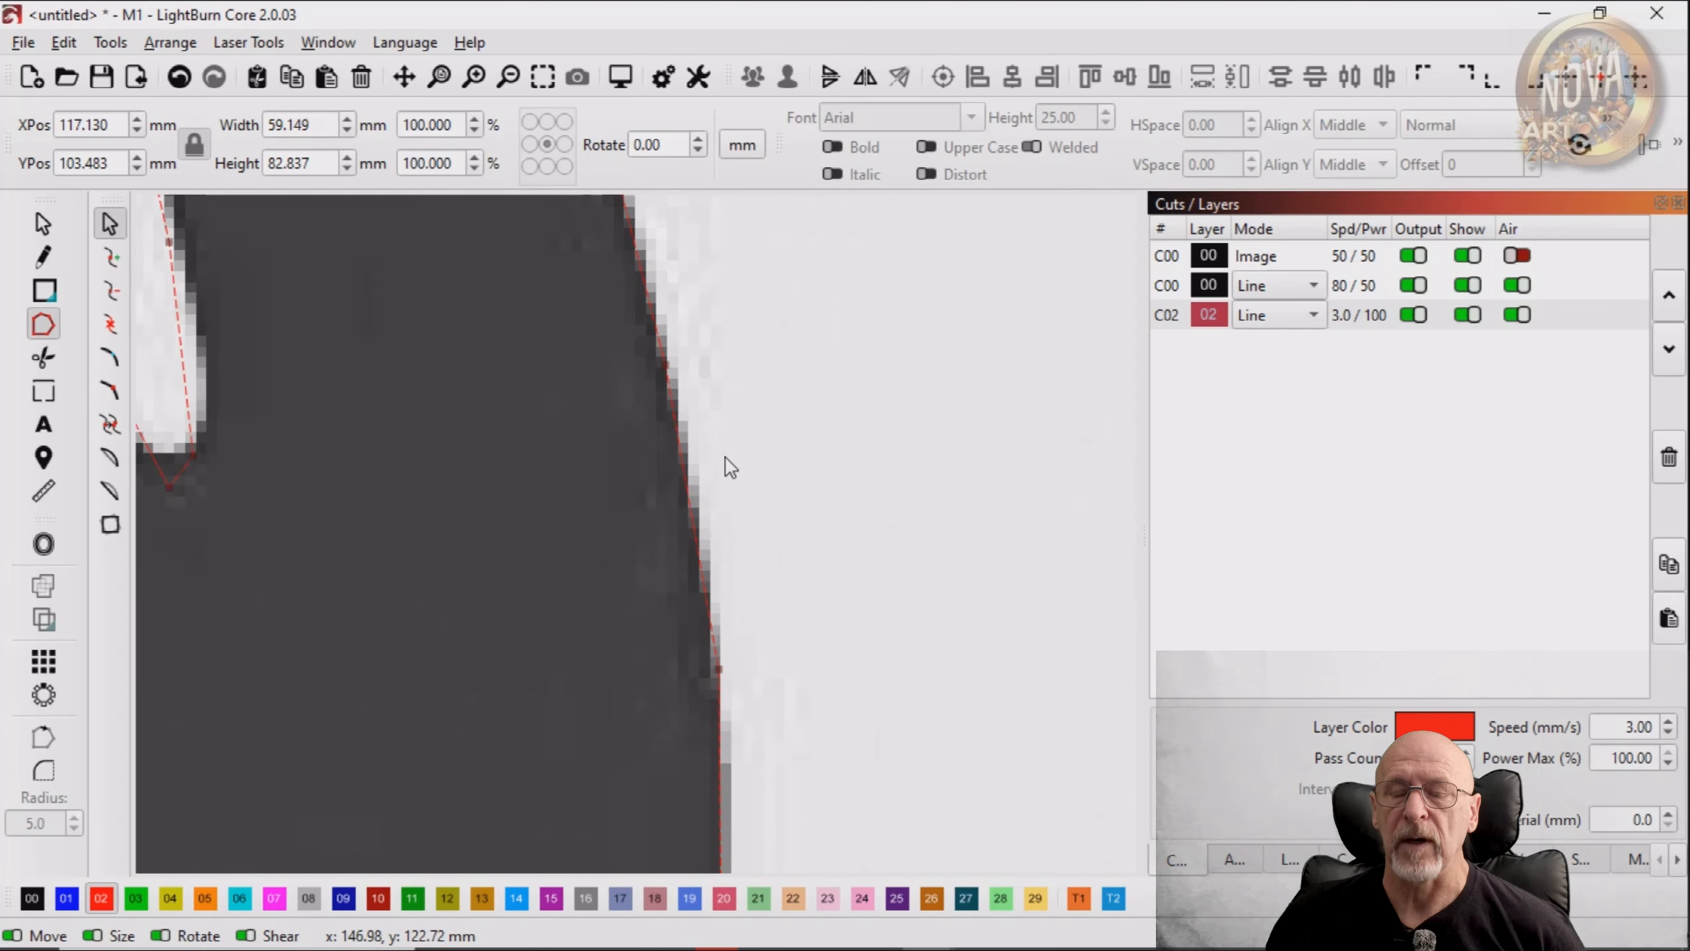
scroll(723, 457, "down", 2)
key("i")
mouse_move(679, 384)
left_mouse_down()
mouse_move(700, 382)
mouse_move(678, 382)
left_mouse_up()
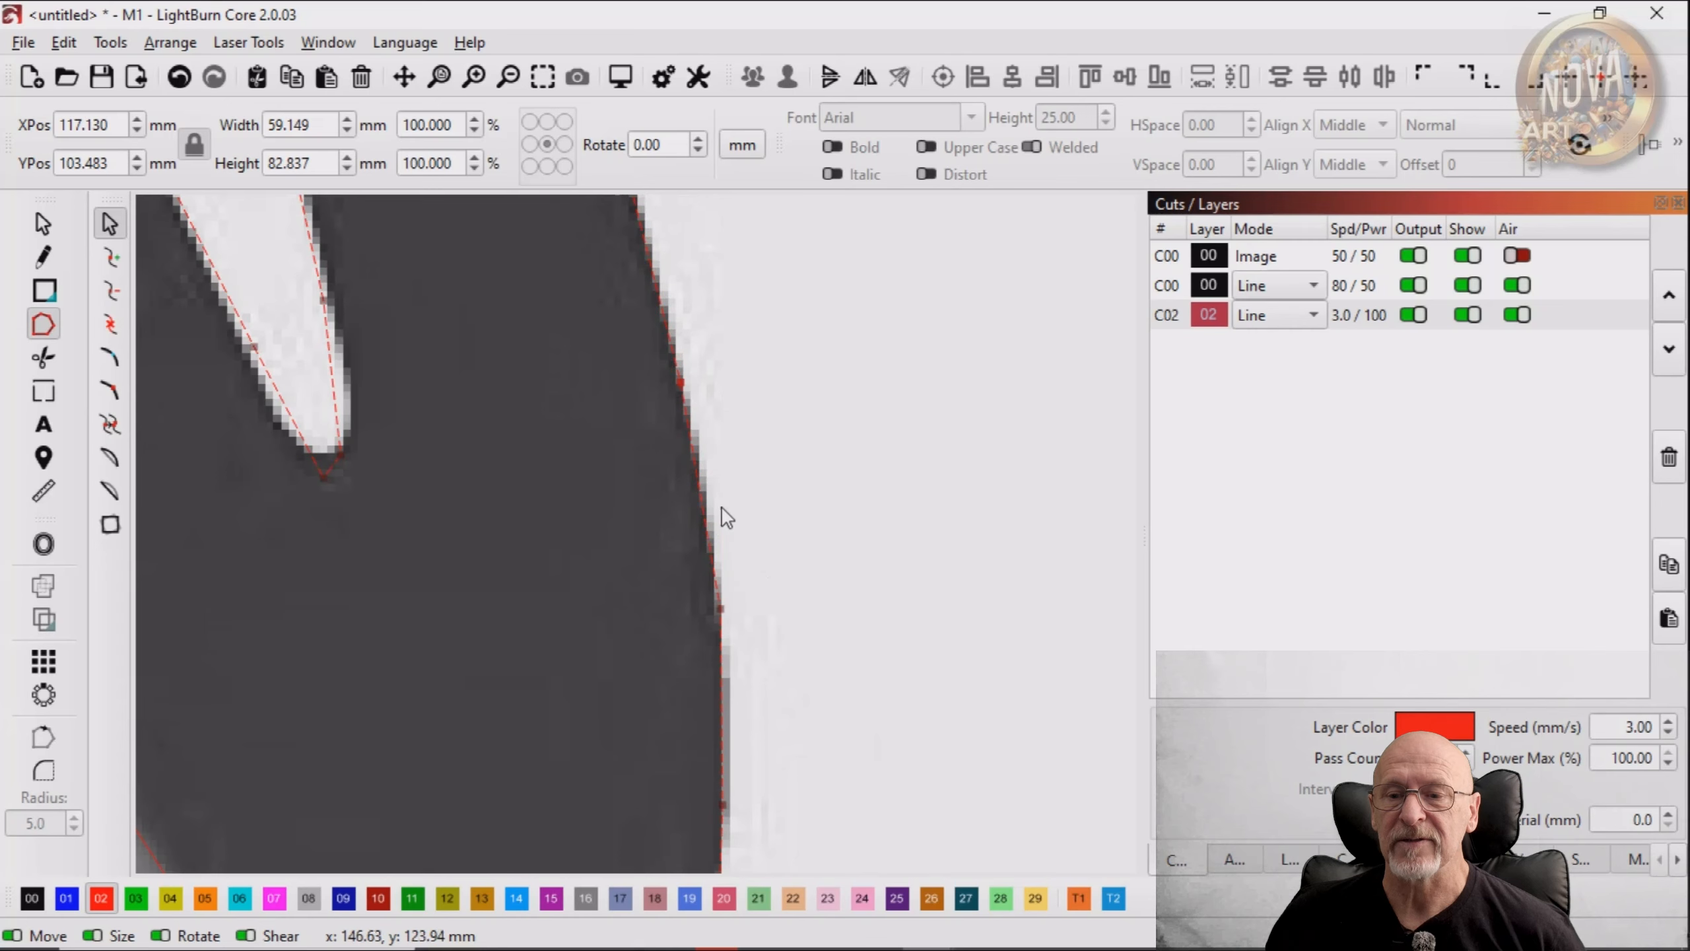
key("i")
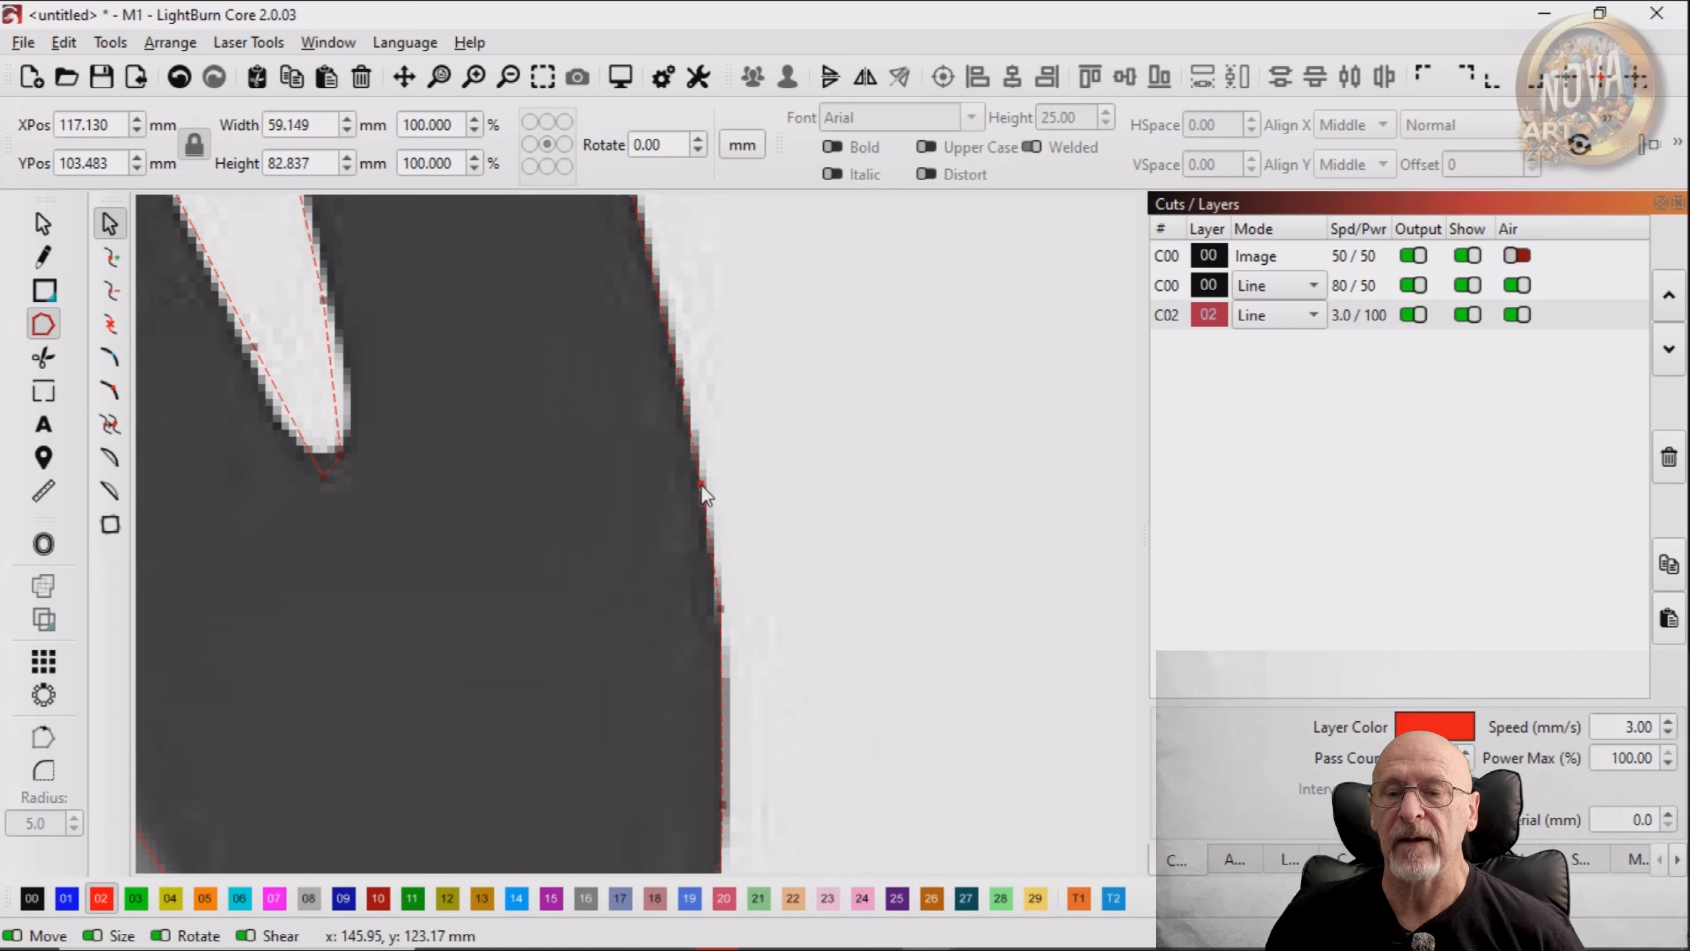
scroll(719, 453, "down", 1)
scroll(737, 422, "up", 3)
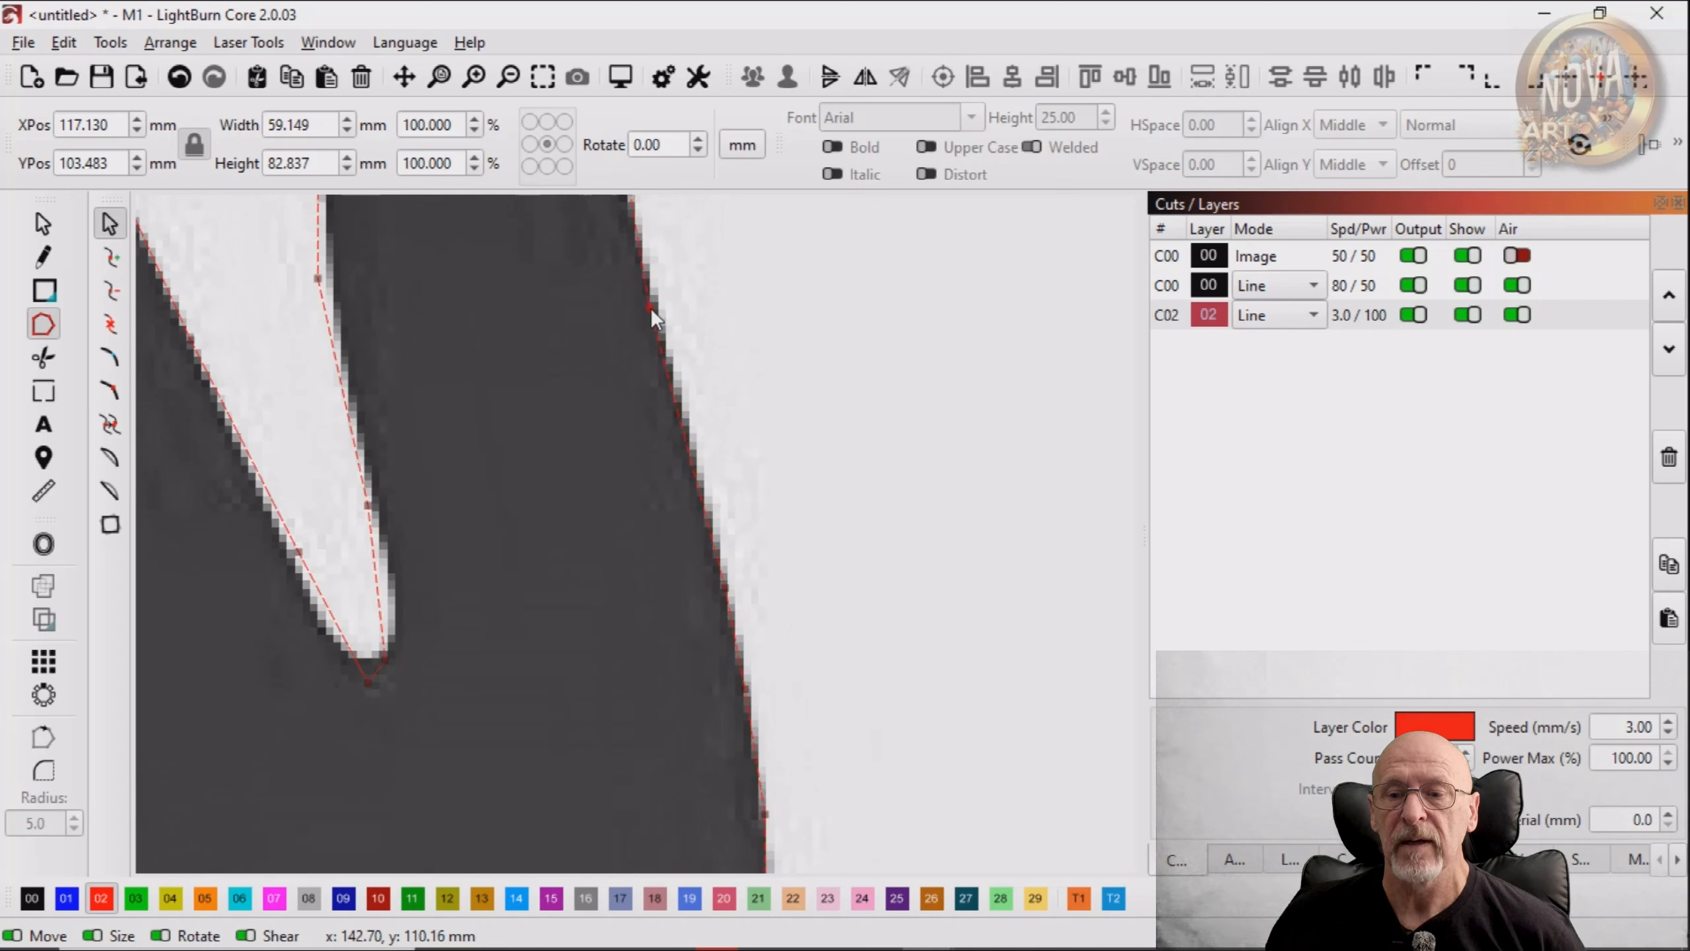
left_click_drag(677, 325, 704, 600)
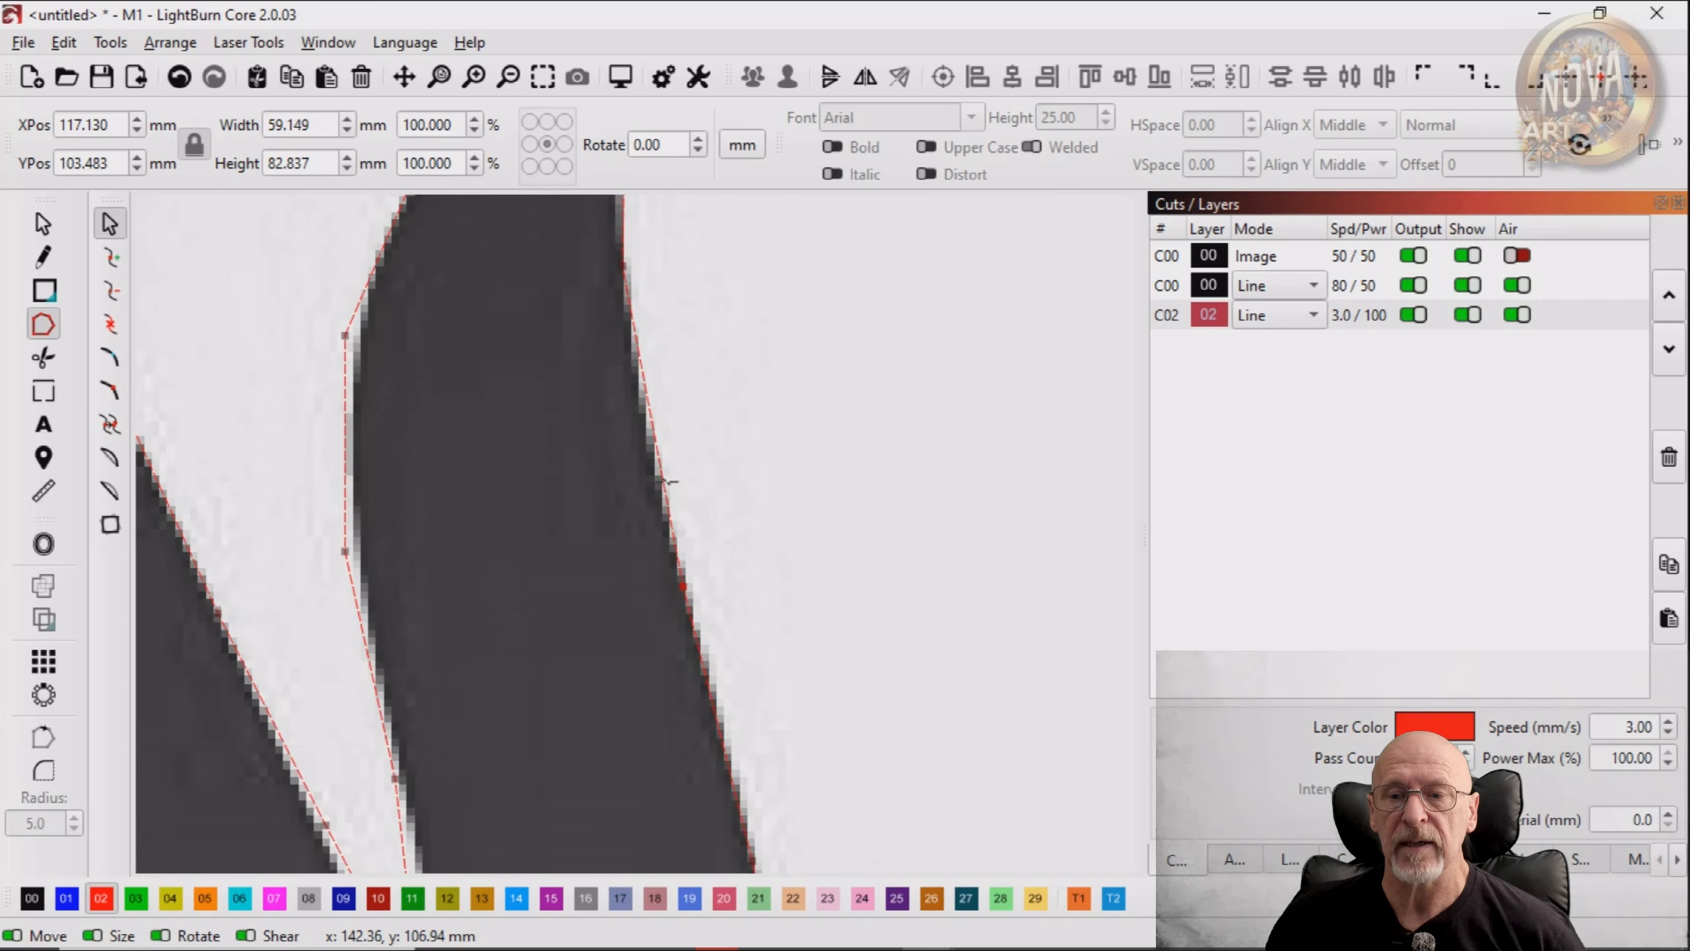
left_click_drag(649, 470, 660, 484)
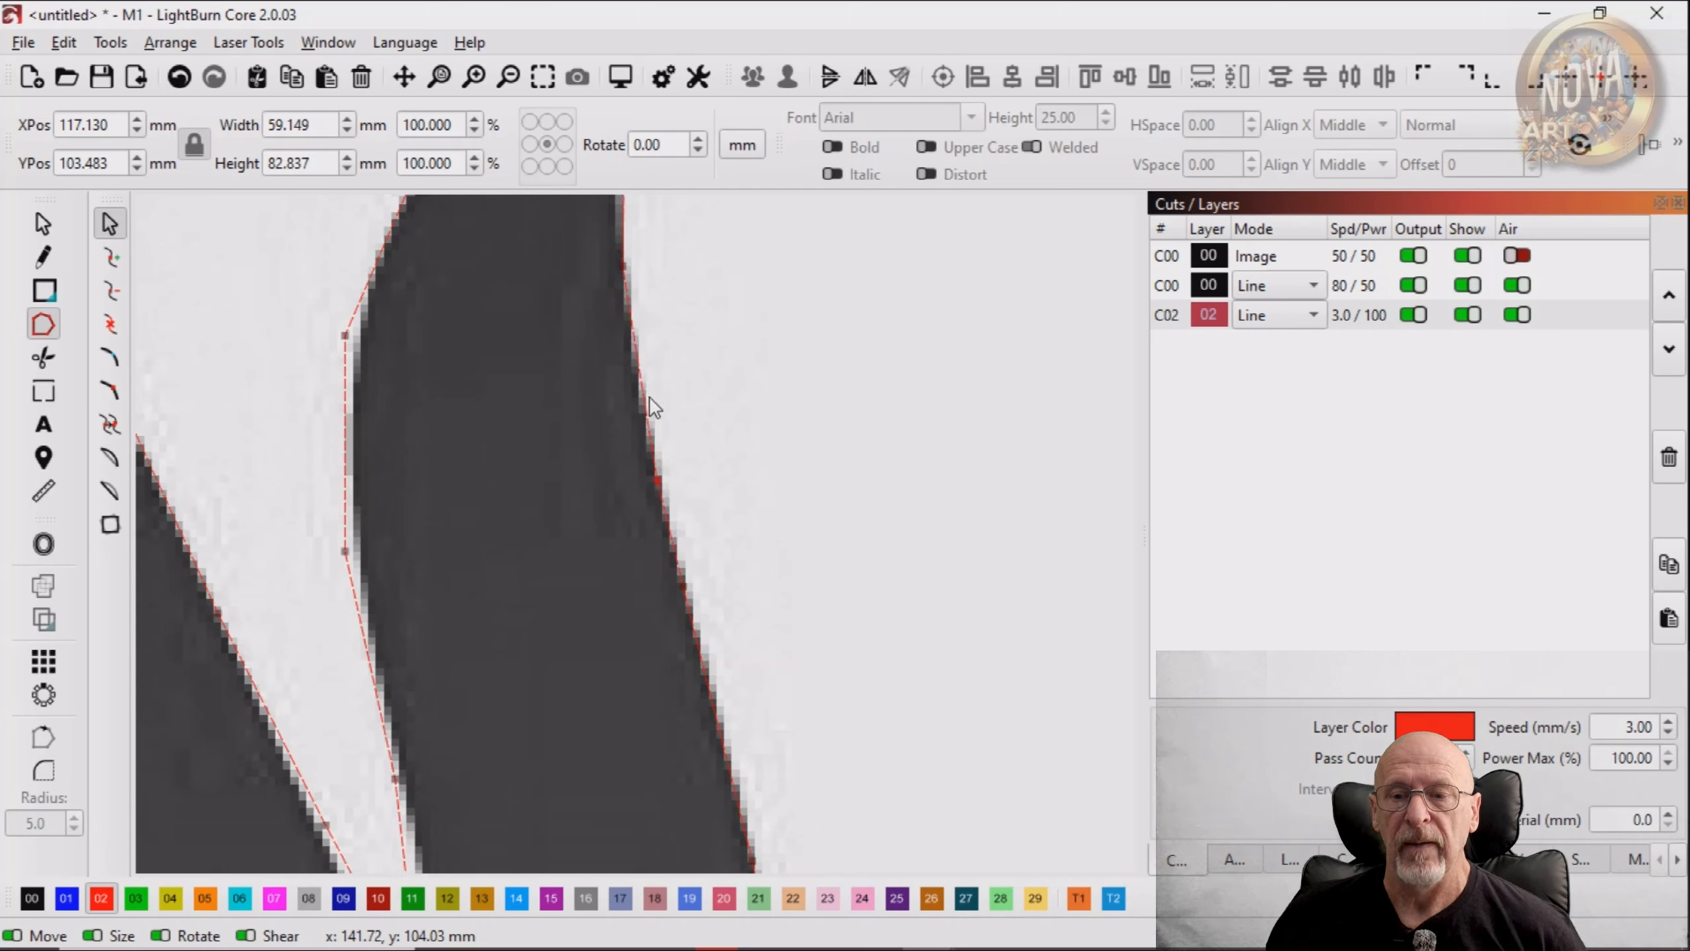
left_click_drag(686, 376, 680, 545)
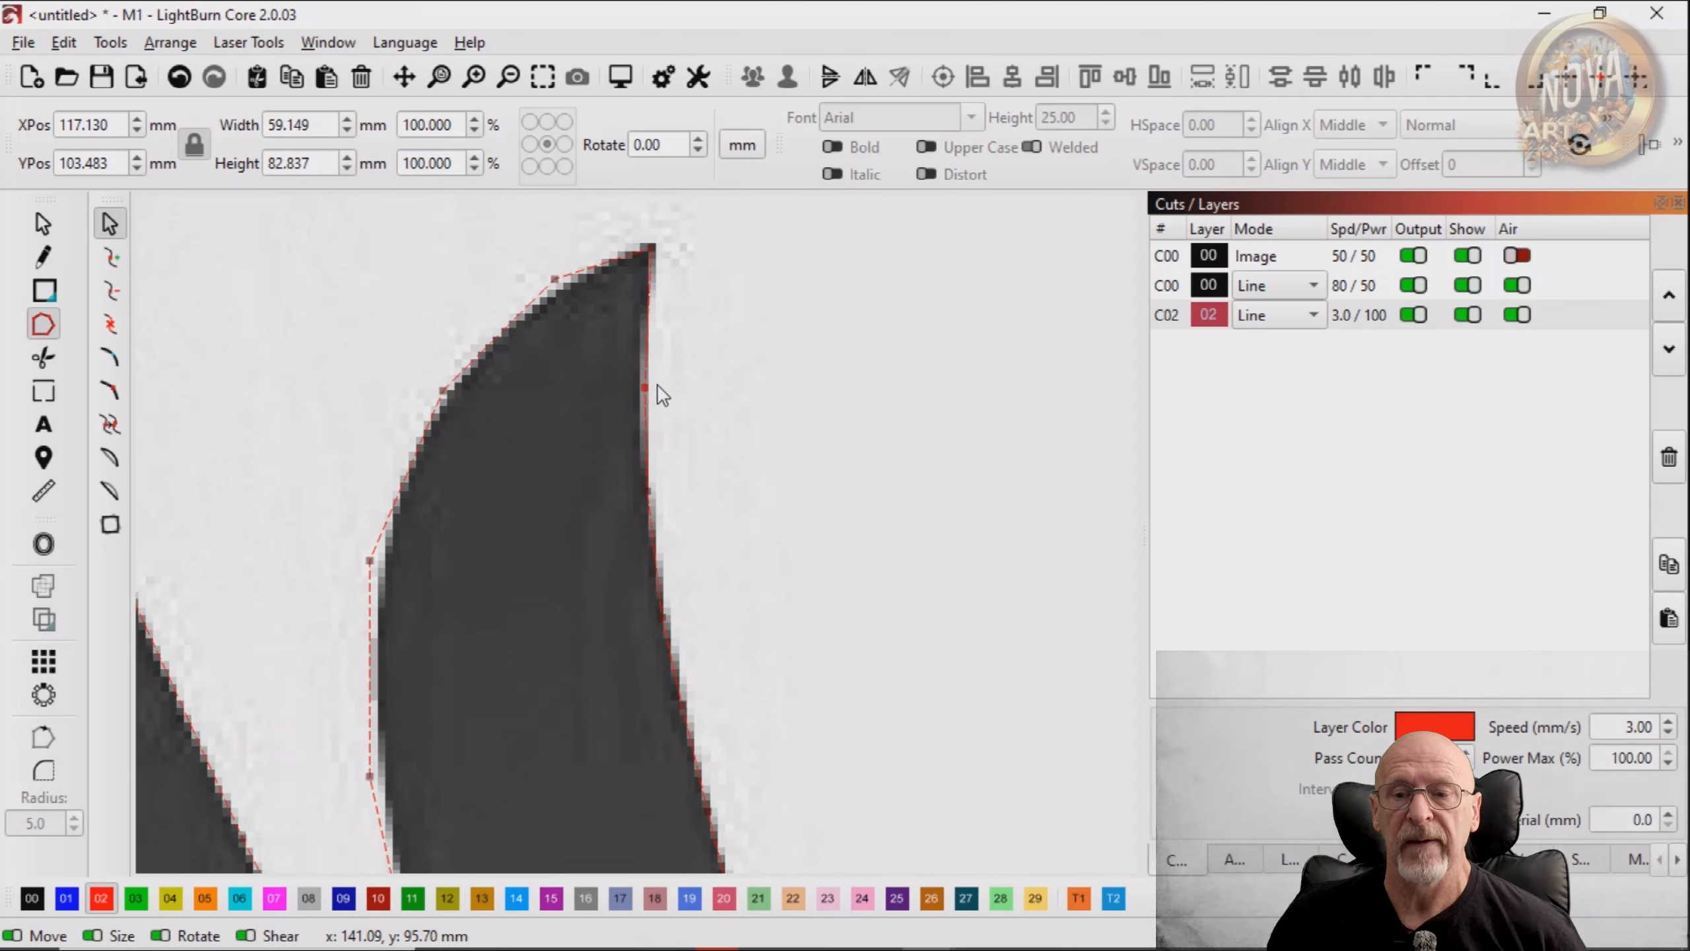
Fit the outline nodes to the upper curve of the rear thumb's inner edge, starting from its pointed tip
left_click_drag(728, 302, 759, 359)
left_click_drag(591, 332, 594, 345)
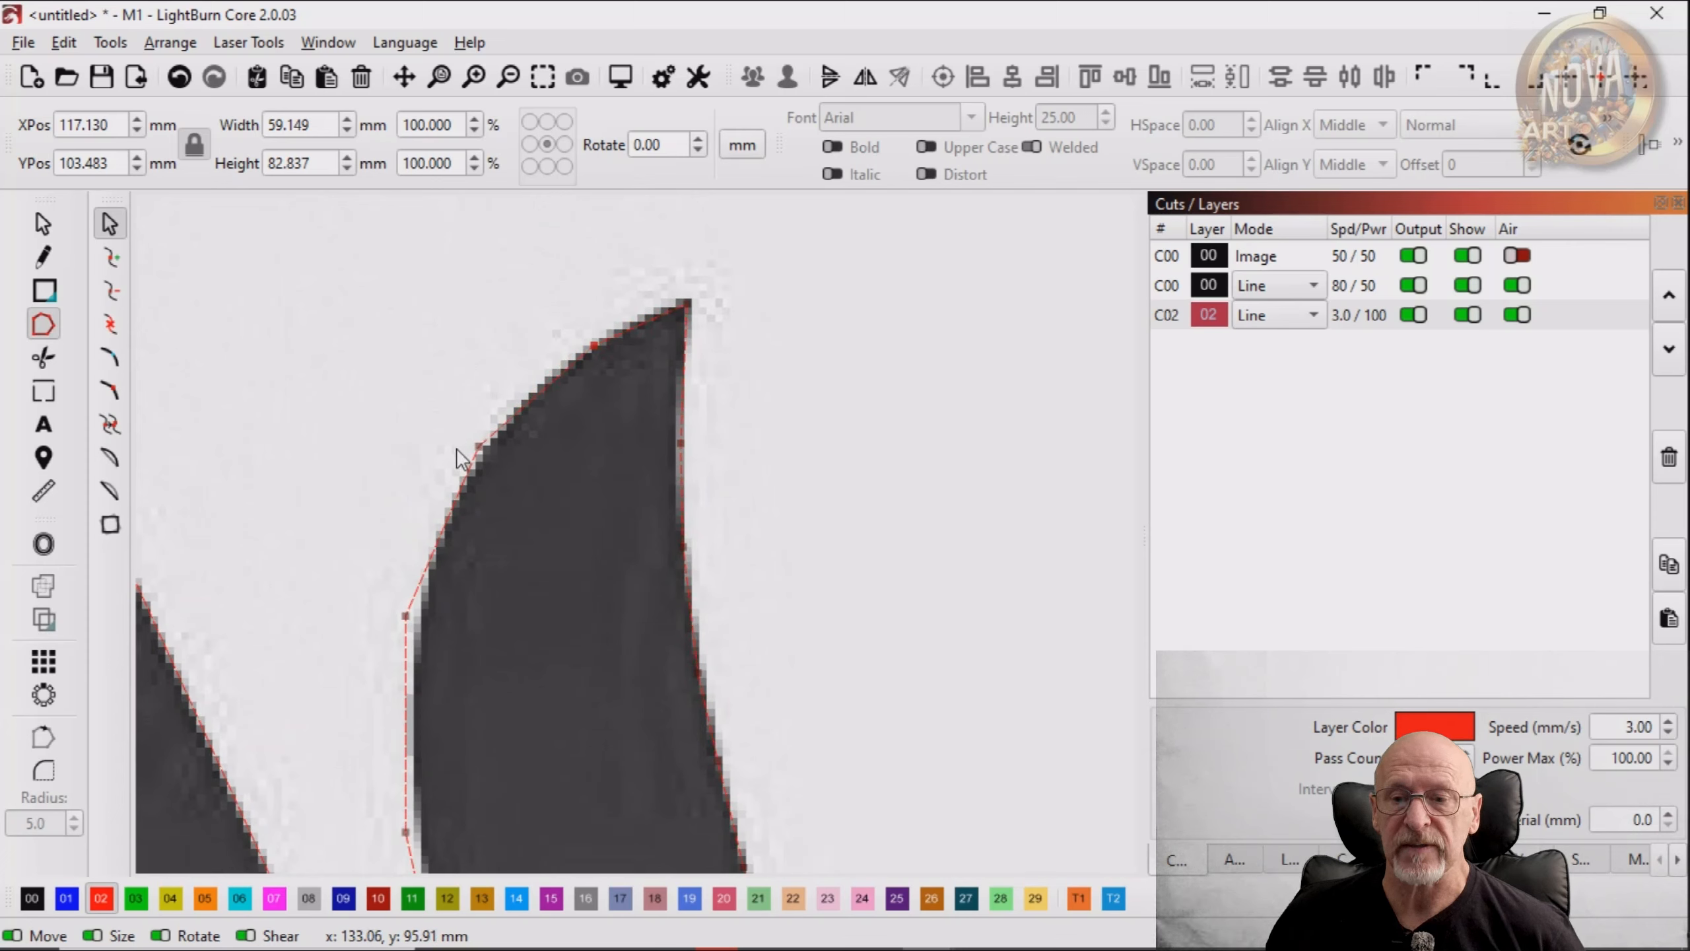
left_click_drag(475, 443, 479, 454)
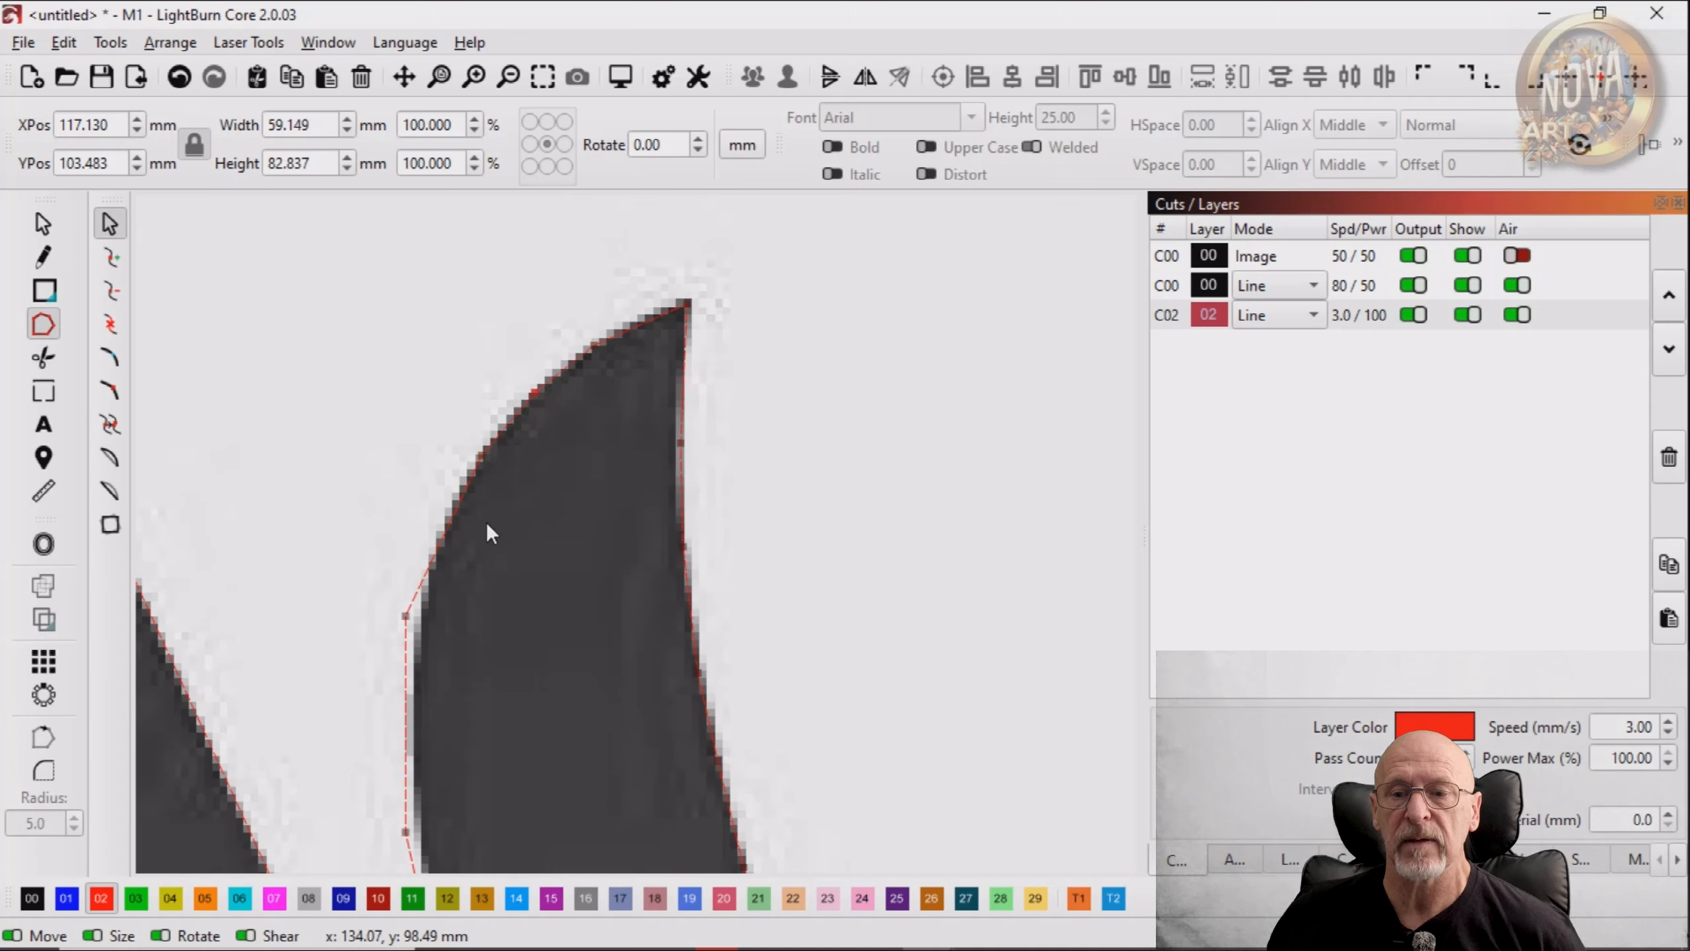
left_click_drag(405, 616, 420, 616)
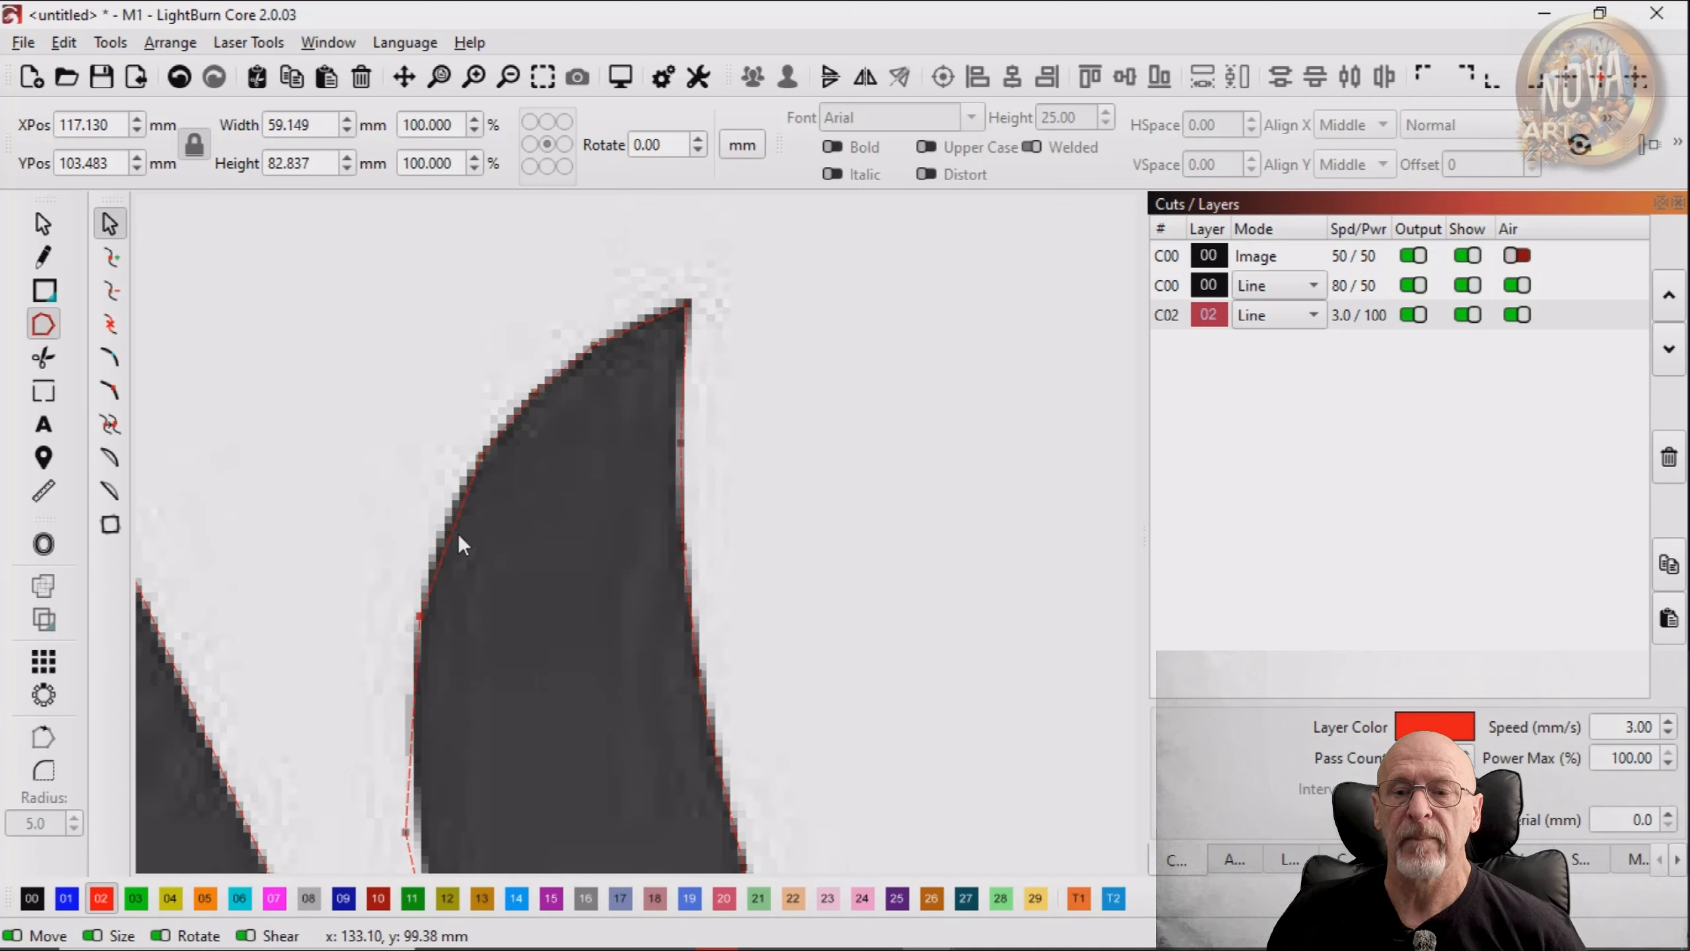
Fit the outline nodes down the rest of the rear thumb's inner edge and around the bottom of the notch
scroll(539, 412, "down", 5)
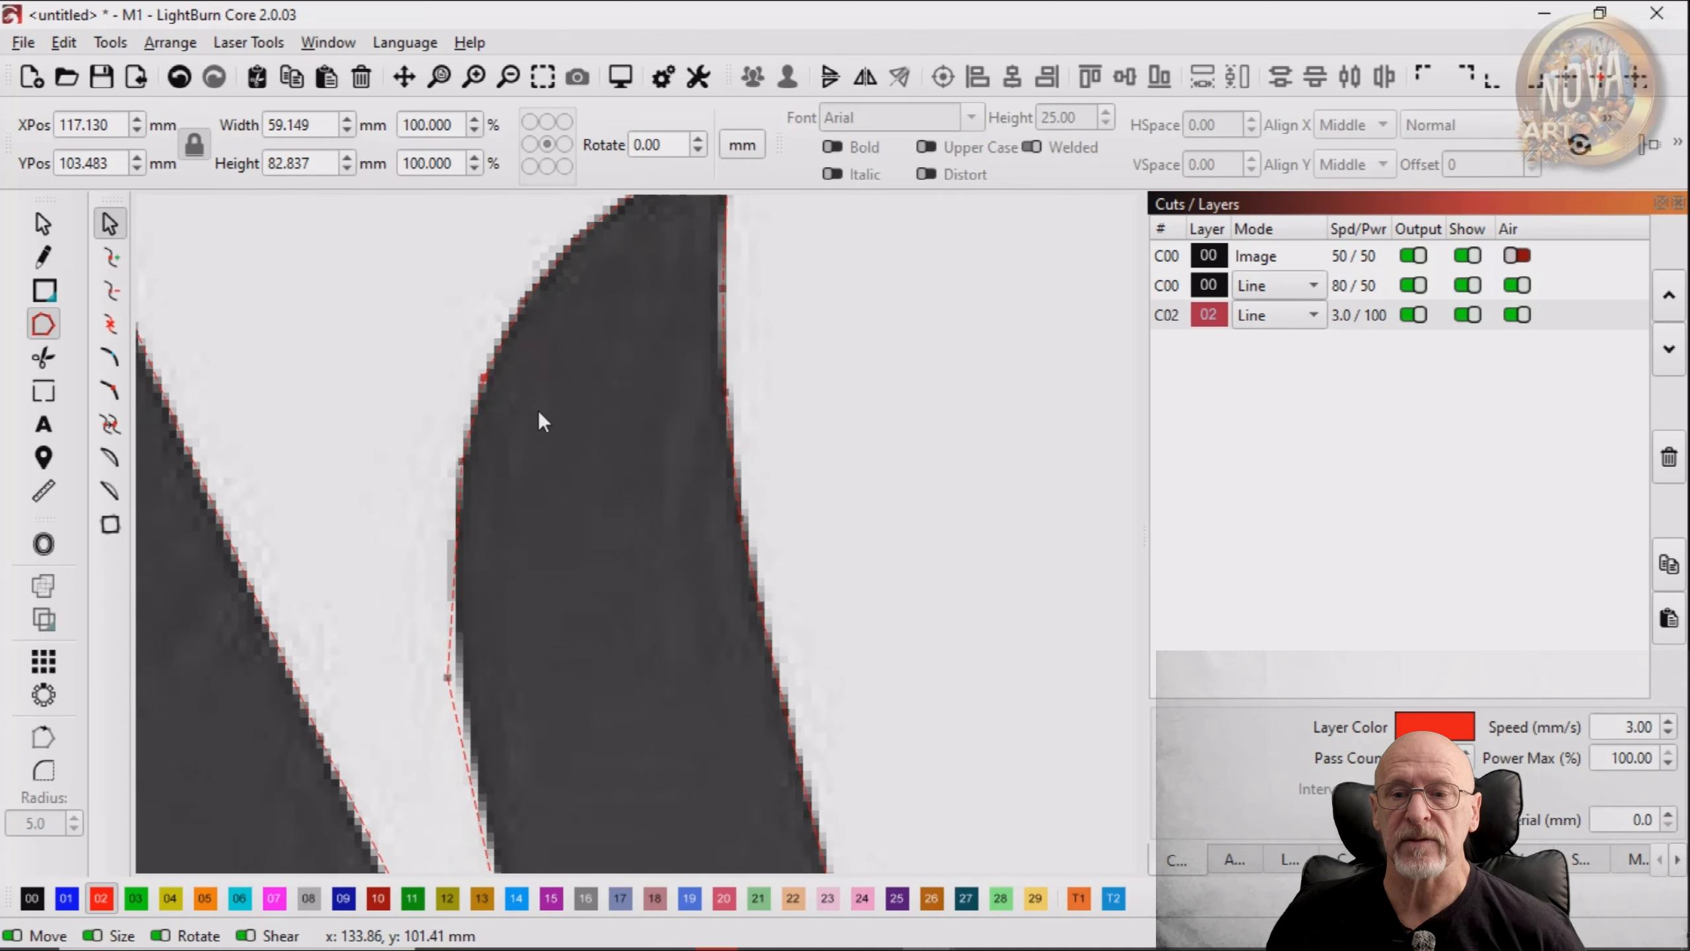
left_click_drag(466, 641, 478, 642)
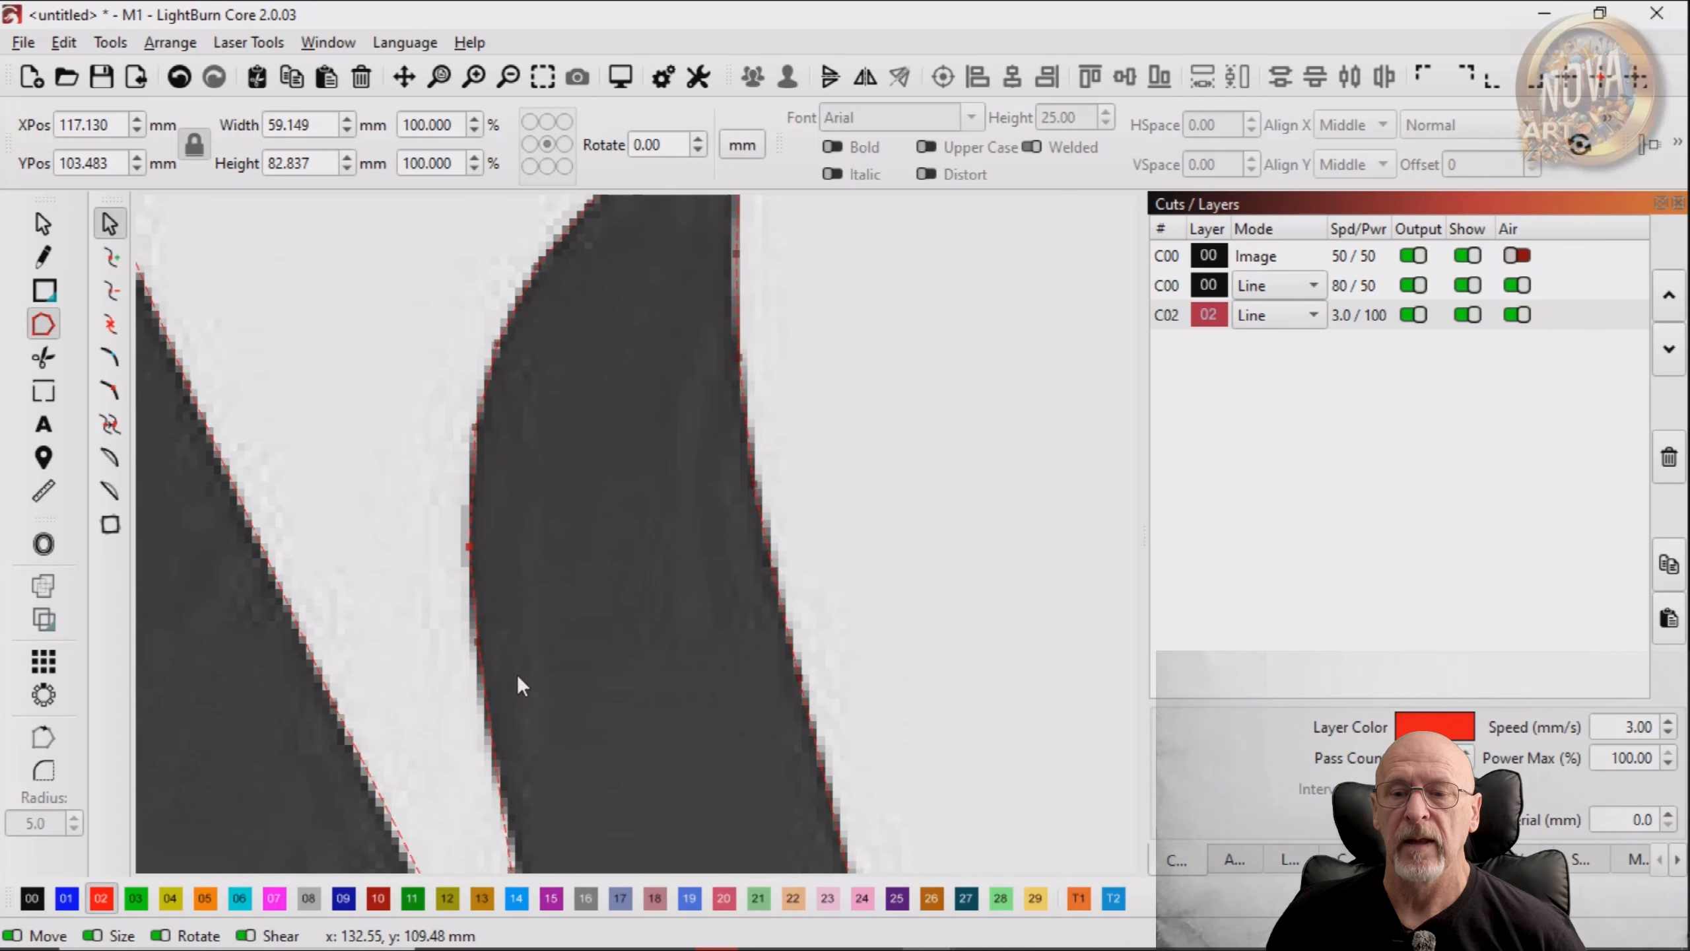
scroll(483, 490, "up", 3)
left_click_drag(464, 641, 483, 646)
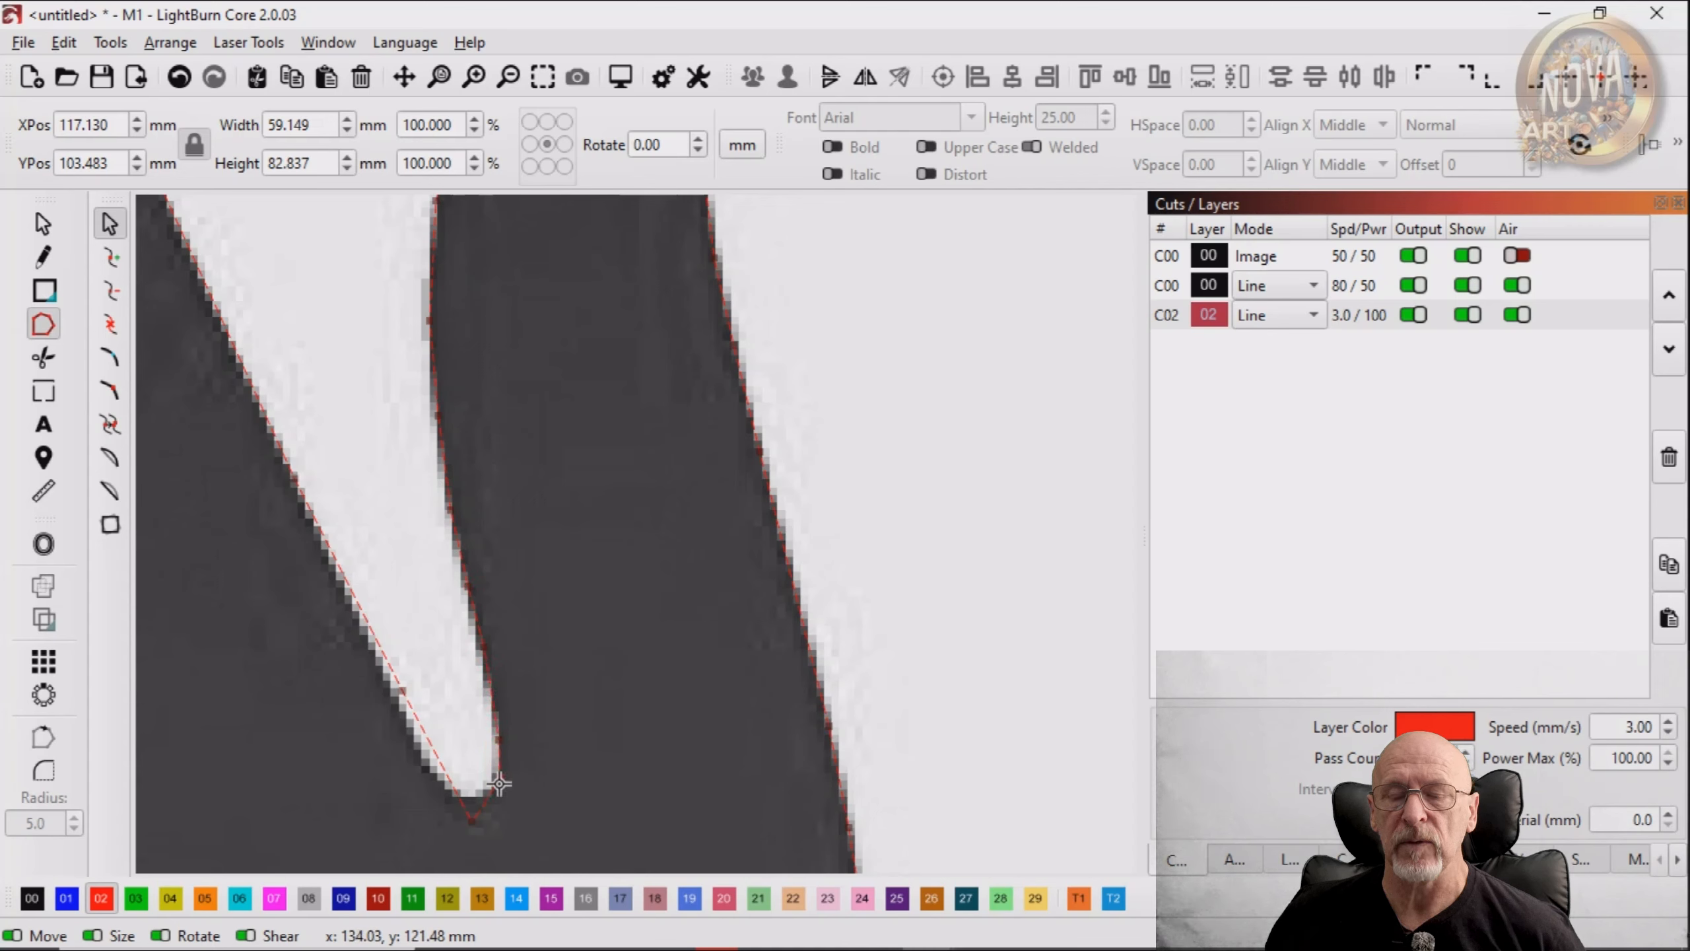
mouse_move(472, 819)
left_mouse_down()
mouse_move(452, 798)
mouse_move(473, 798)
left_mouse_up()
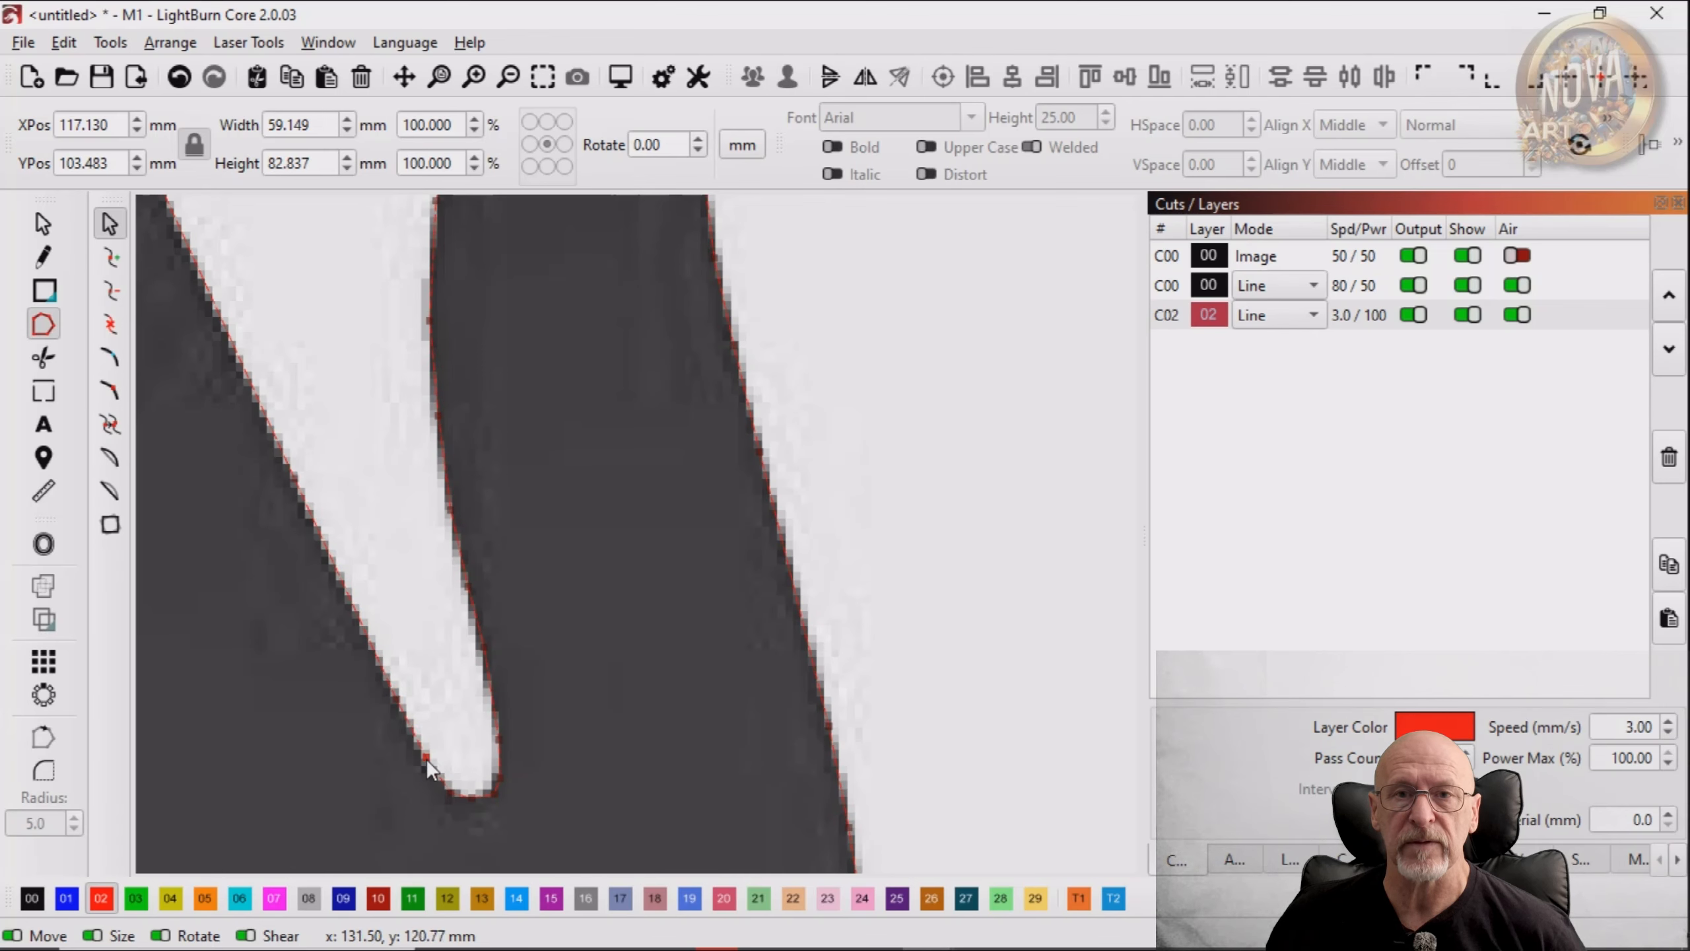
Adjust the outline nodes along the longest finger's far edge from the notch up toward the fingertip
left_click_drag(411, 545, 586, 610)
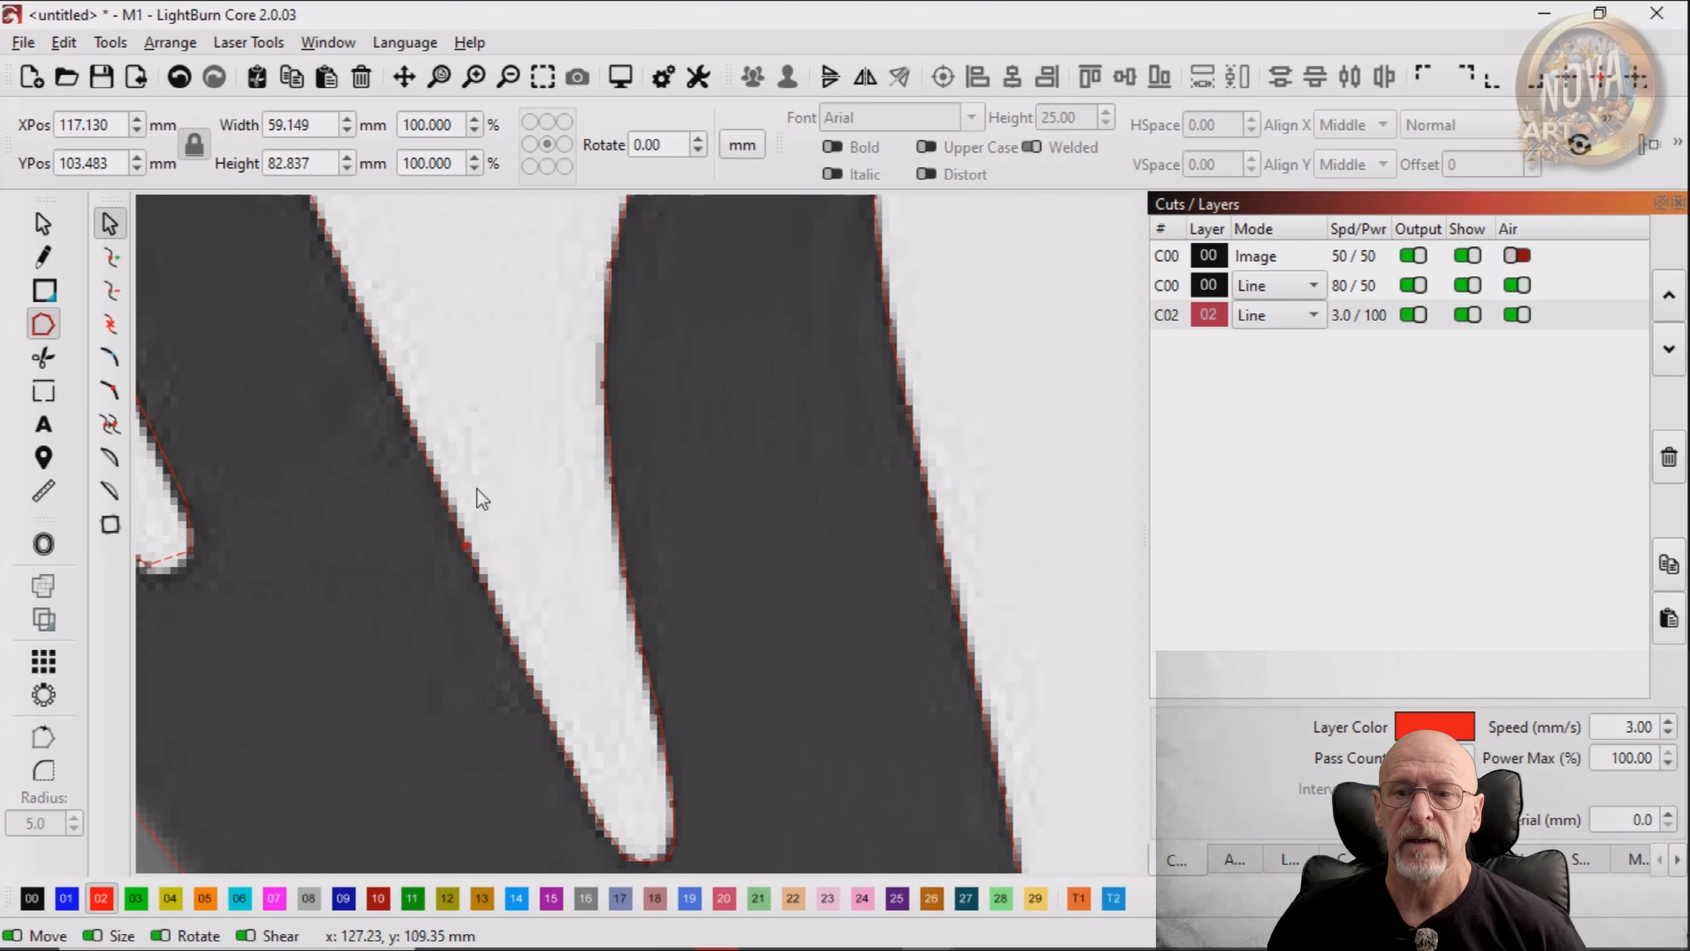
left_click_drag(479, 495, 580, 832)
scroll(585, 793, "up", 2)
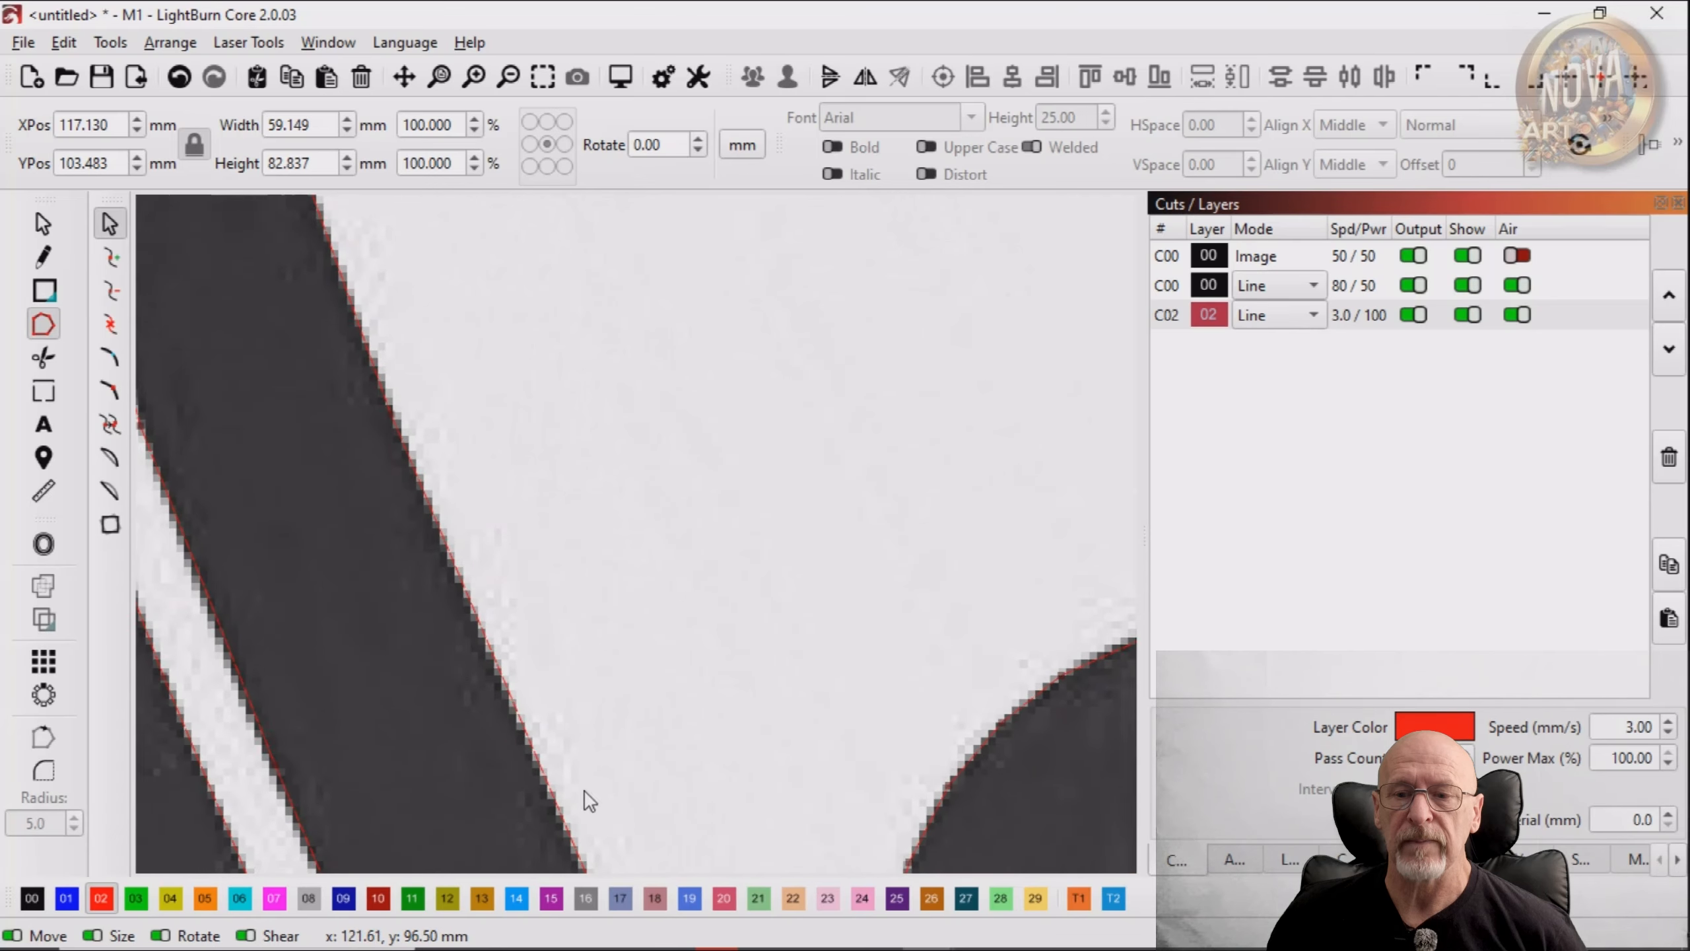
left_click_drag(454, 473, 633, 831)
scroll(484, 421, "down", 1)
left_click_drag(513, 431, 528, 496)
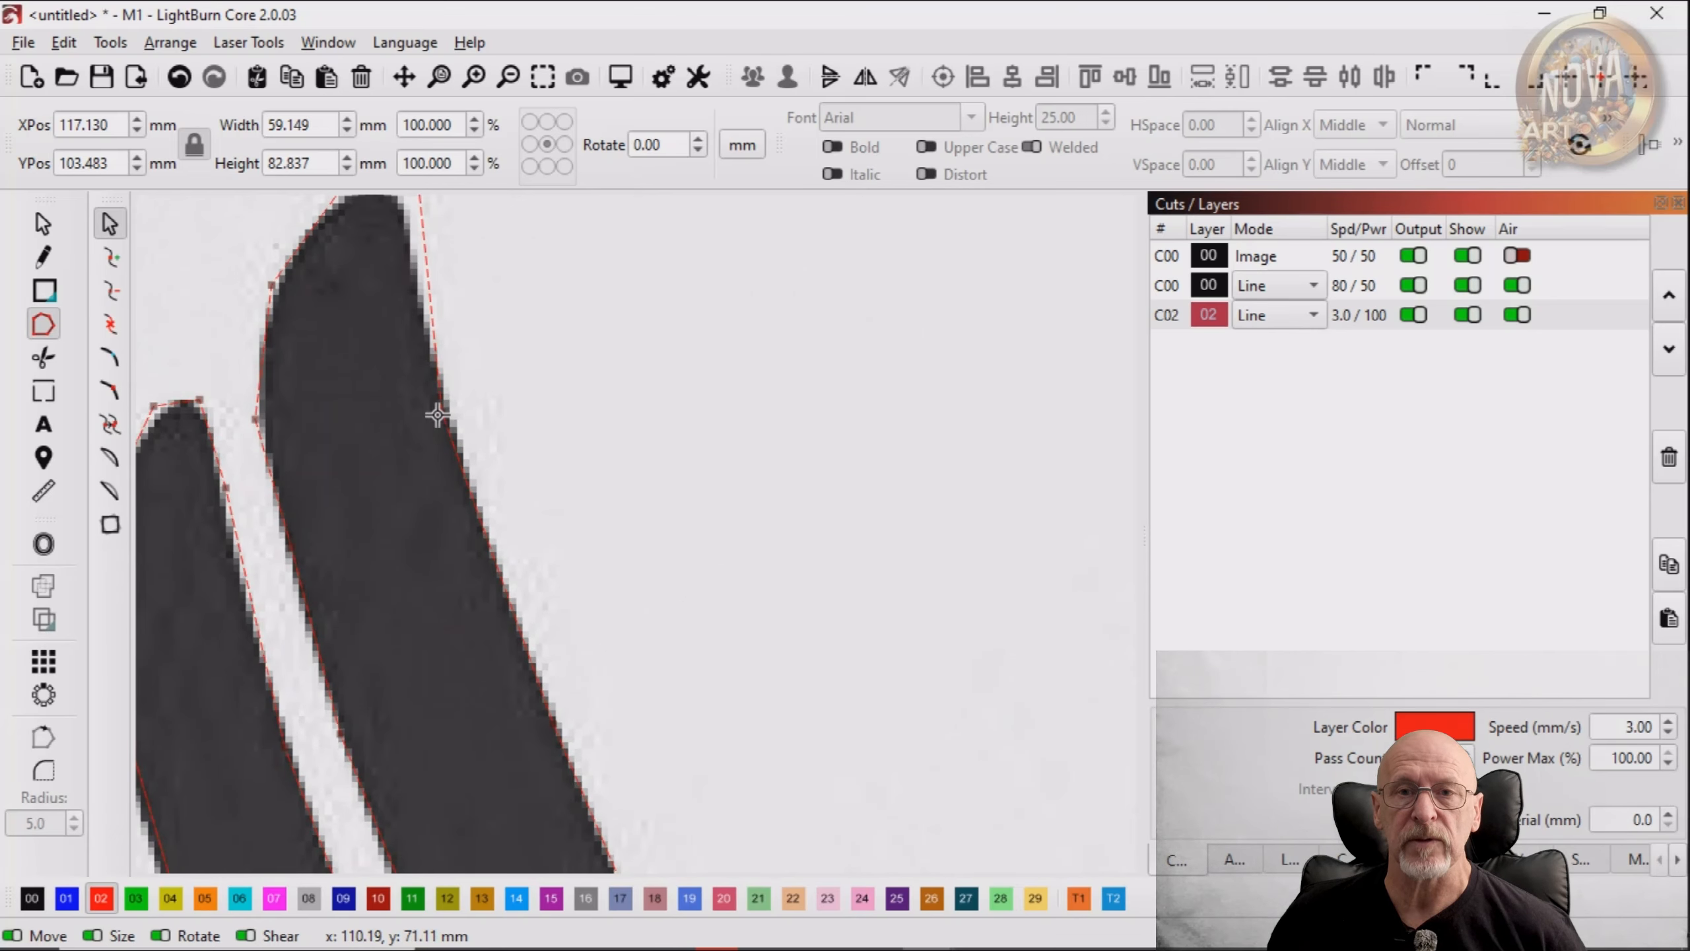
left_click_drag(445, 411, 449, 410)
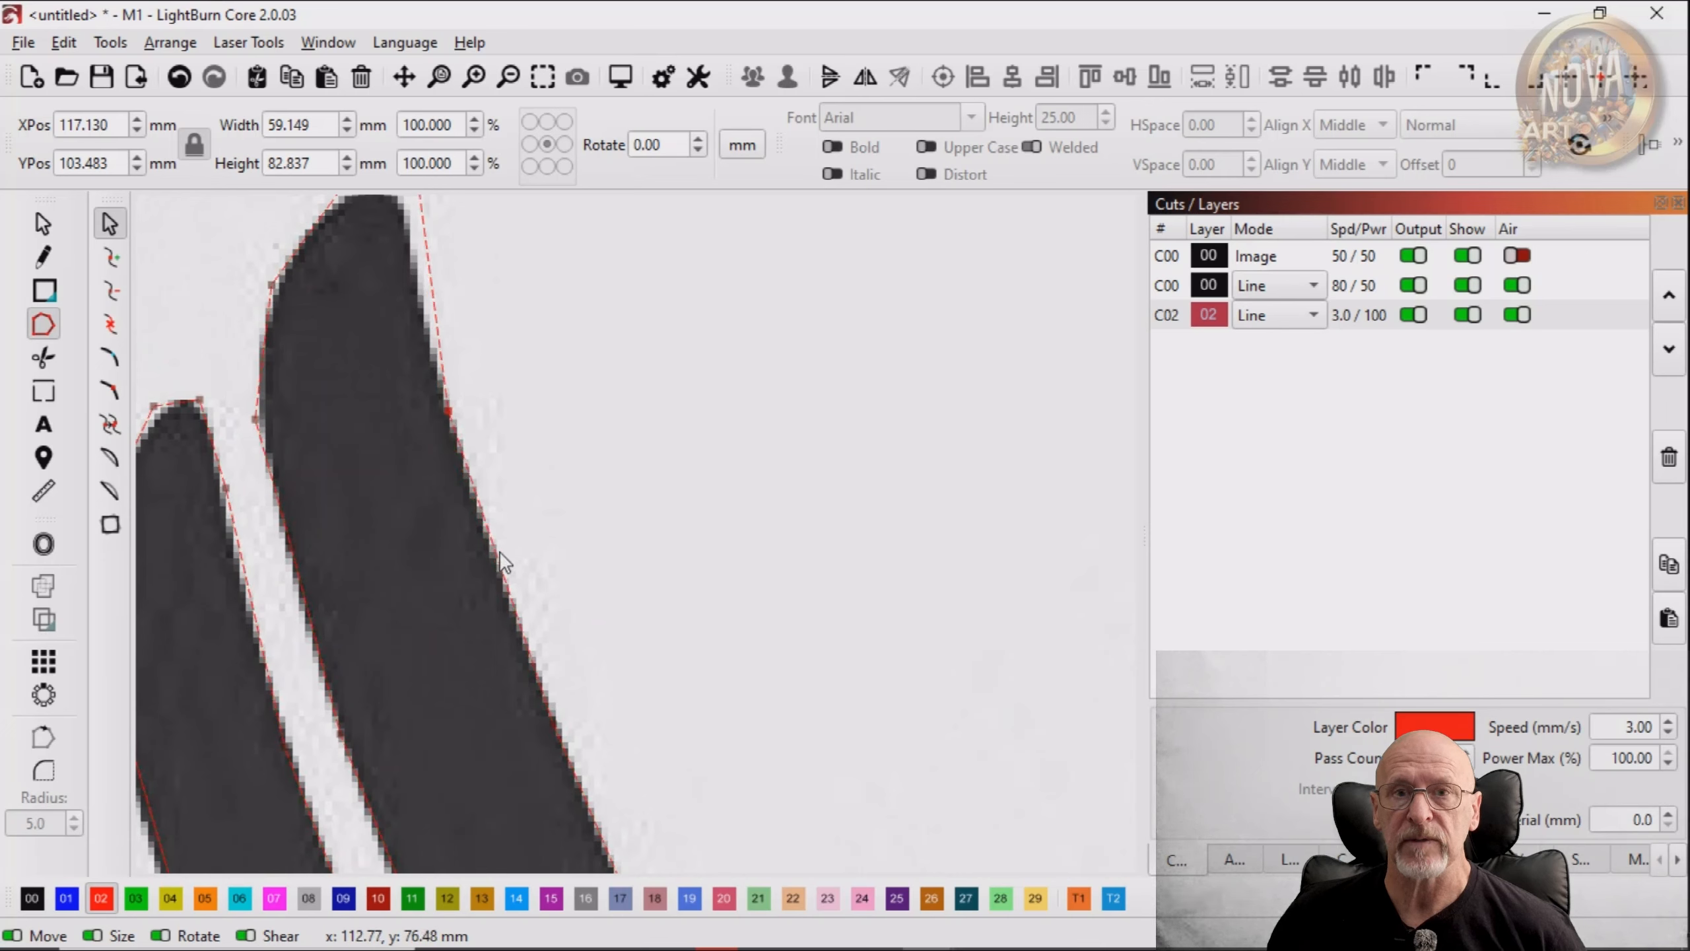
left_click_drag(496, 561, 491, 559)
Reshape the outline nodes around the longest finger's rounded tip to match the image
left_click_drag(539, 422, 554, 639)
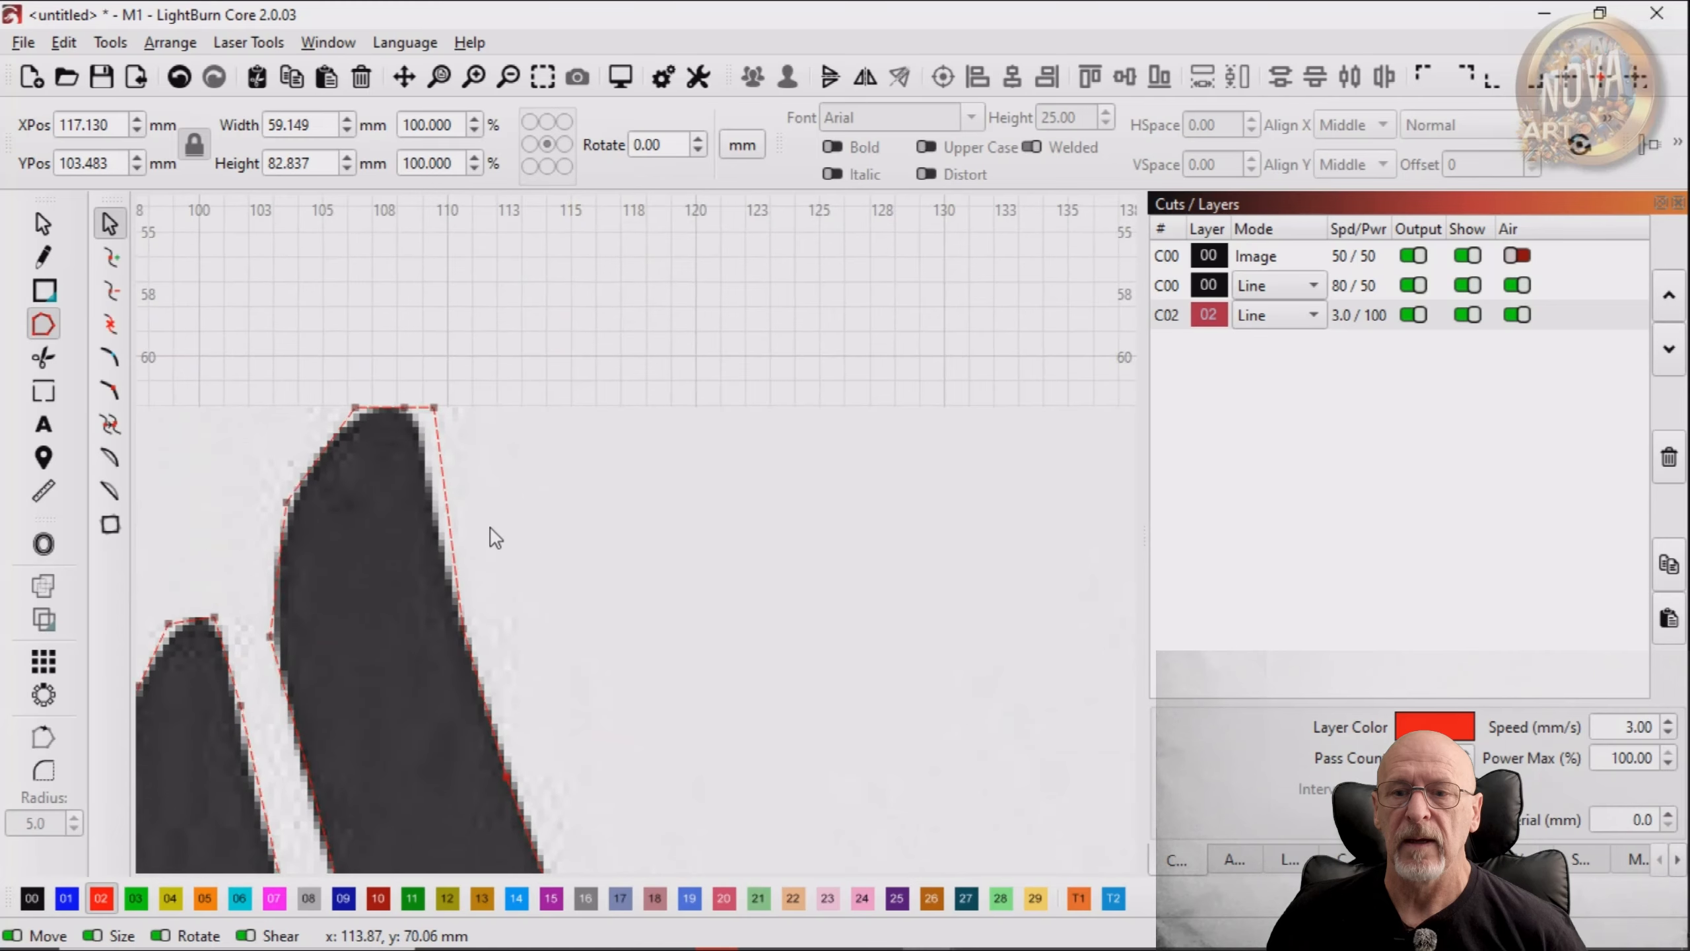
mouse_move(404, 406)
left_mouse_down()
mouse_move(373, 365)
mouse_move(421, 404)
mouse_move(415, 420)
left_mouse_up()
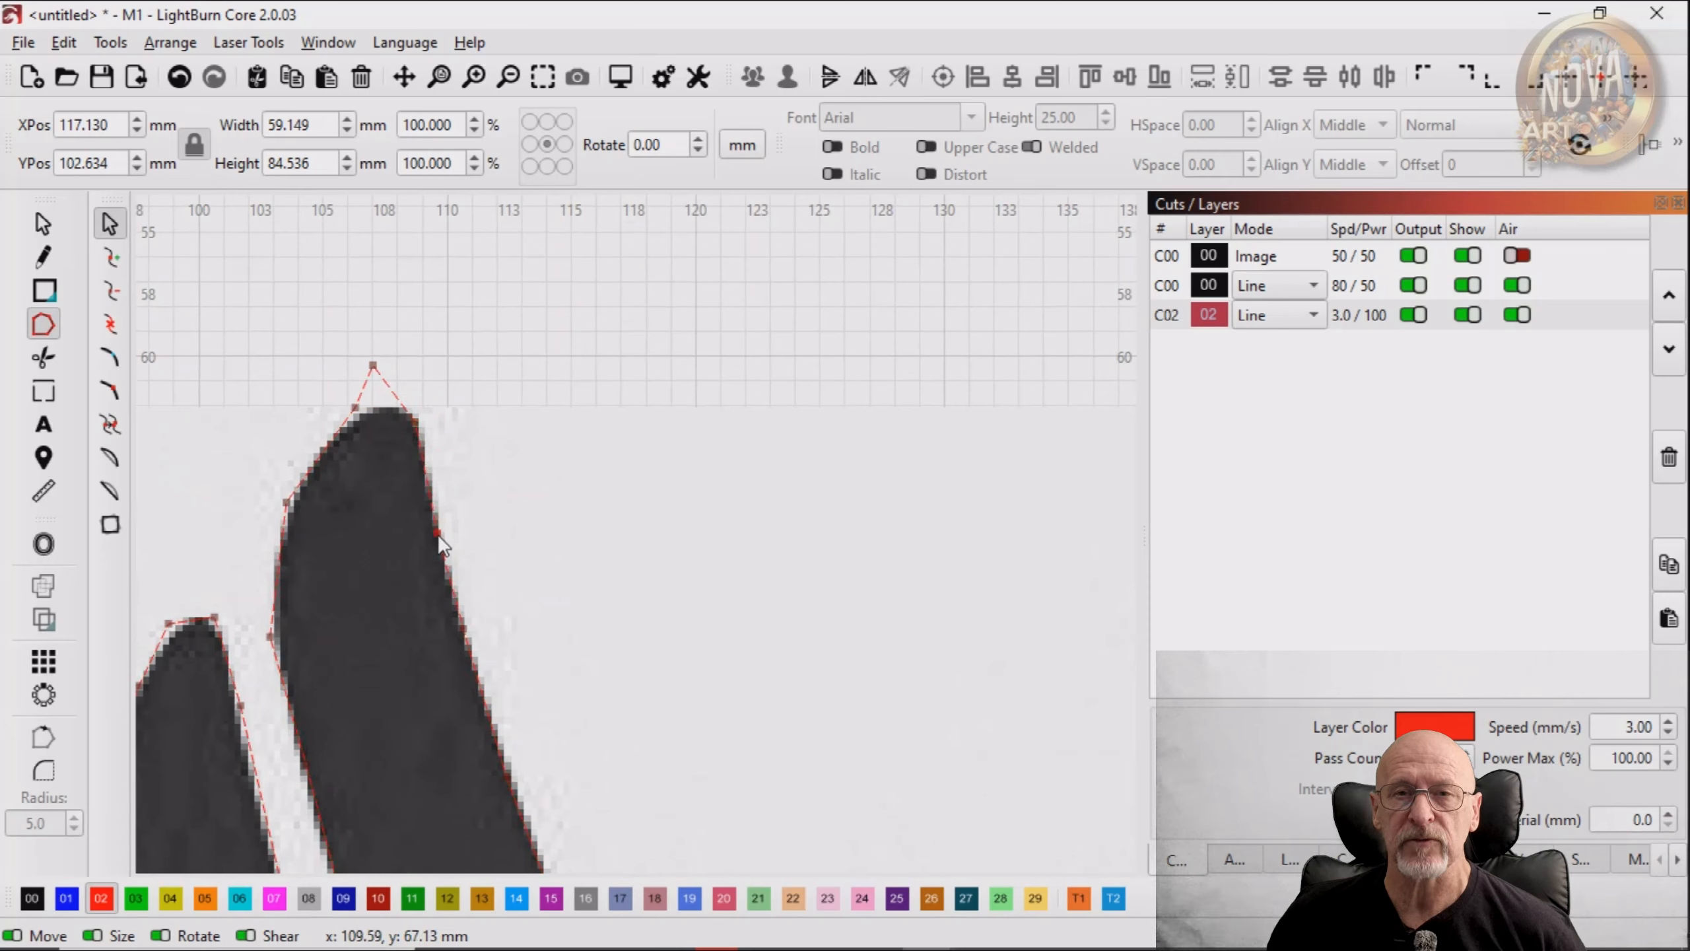
left_click_drag(373, 365, 350, 424)
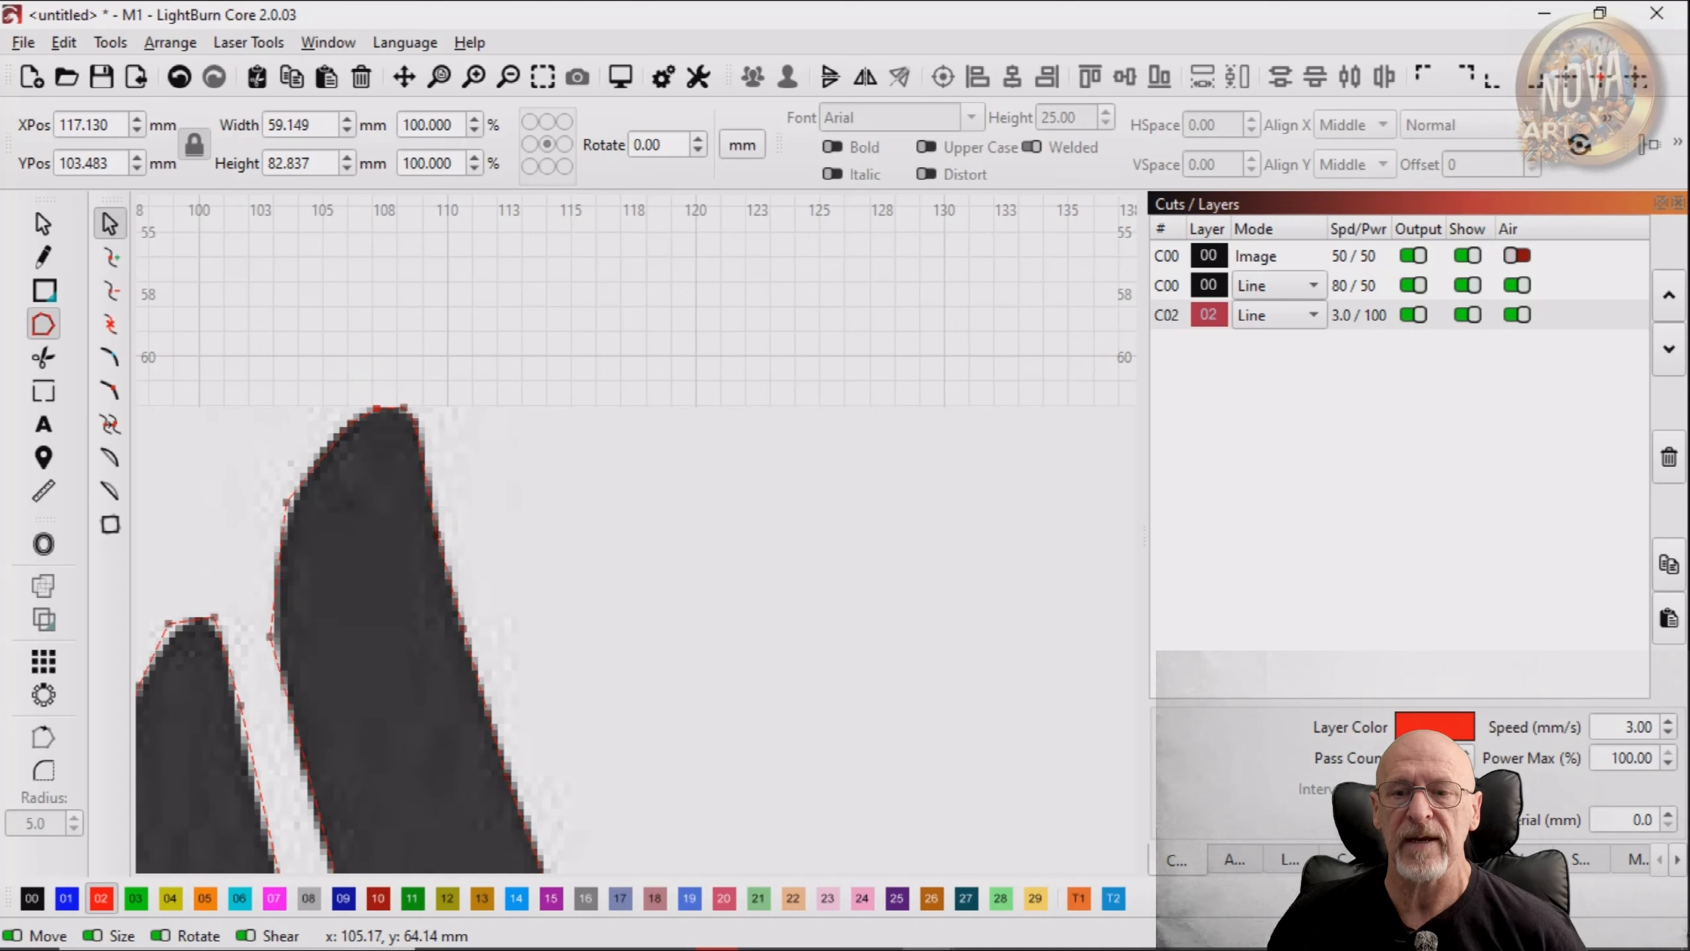
left_click_drag(287, 501, 292, 457)
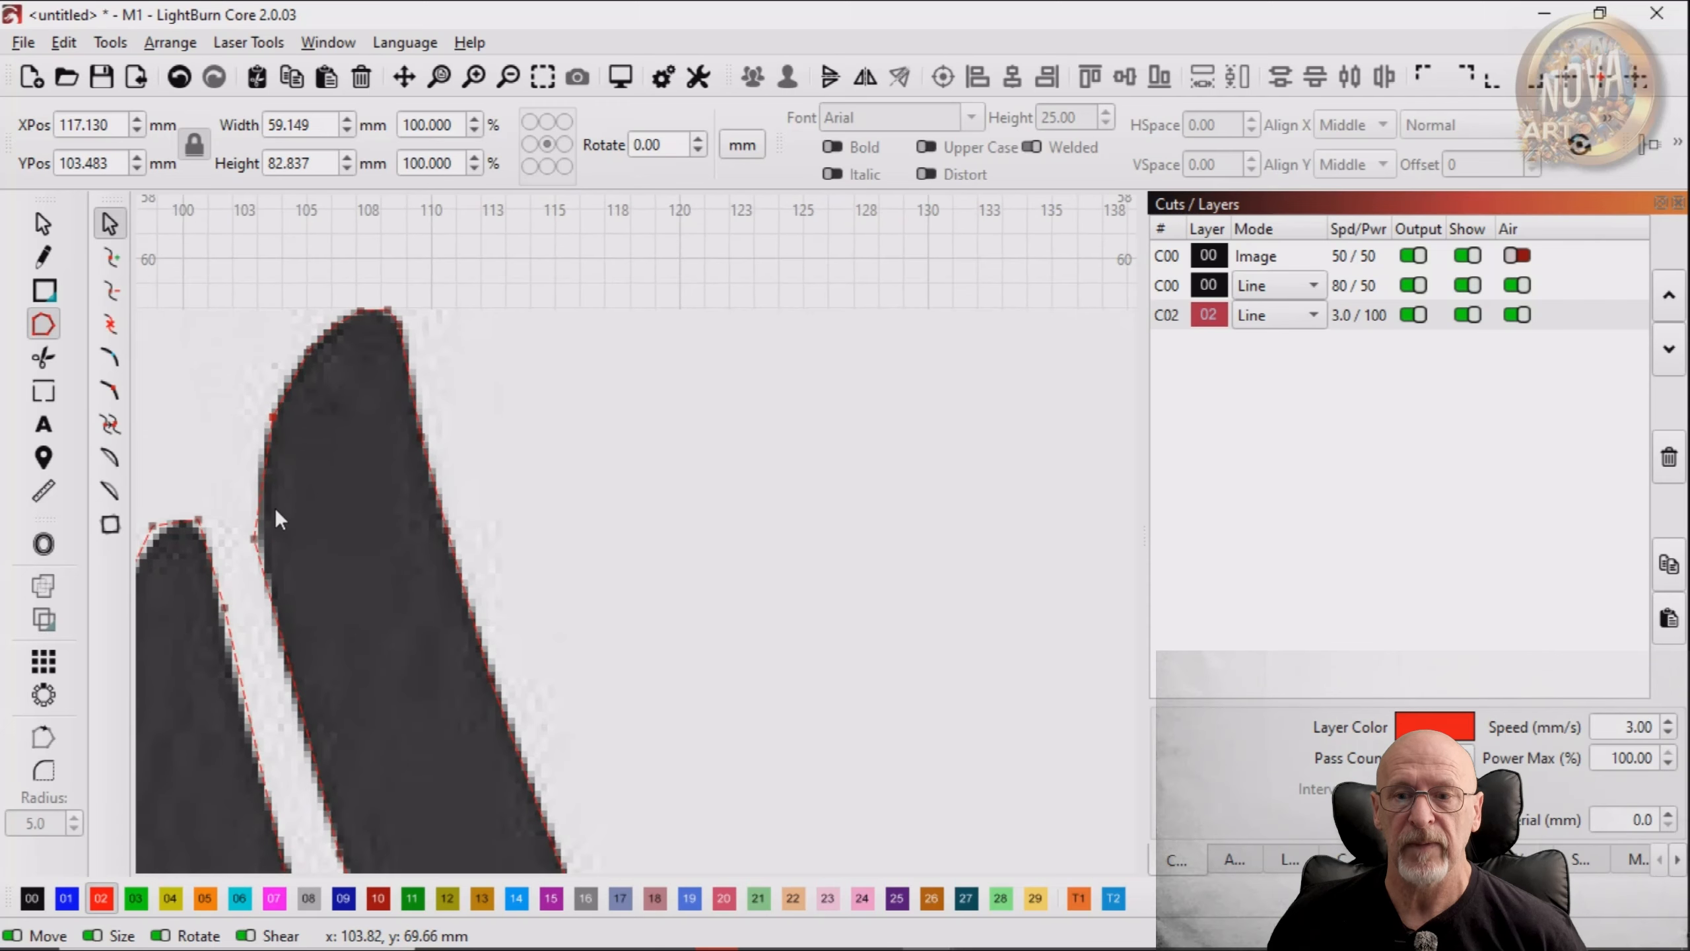
Fit the outline nodes along the longest finger's inner edge below its tip, and disable output for the image layer
left_click_drag(254, 537, 263, 547)
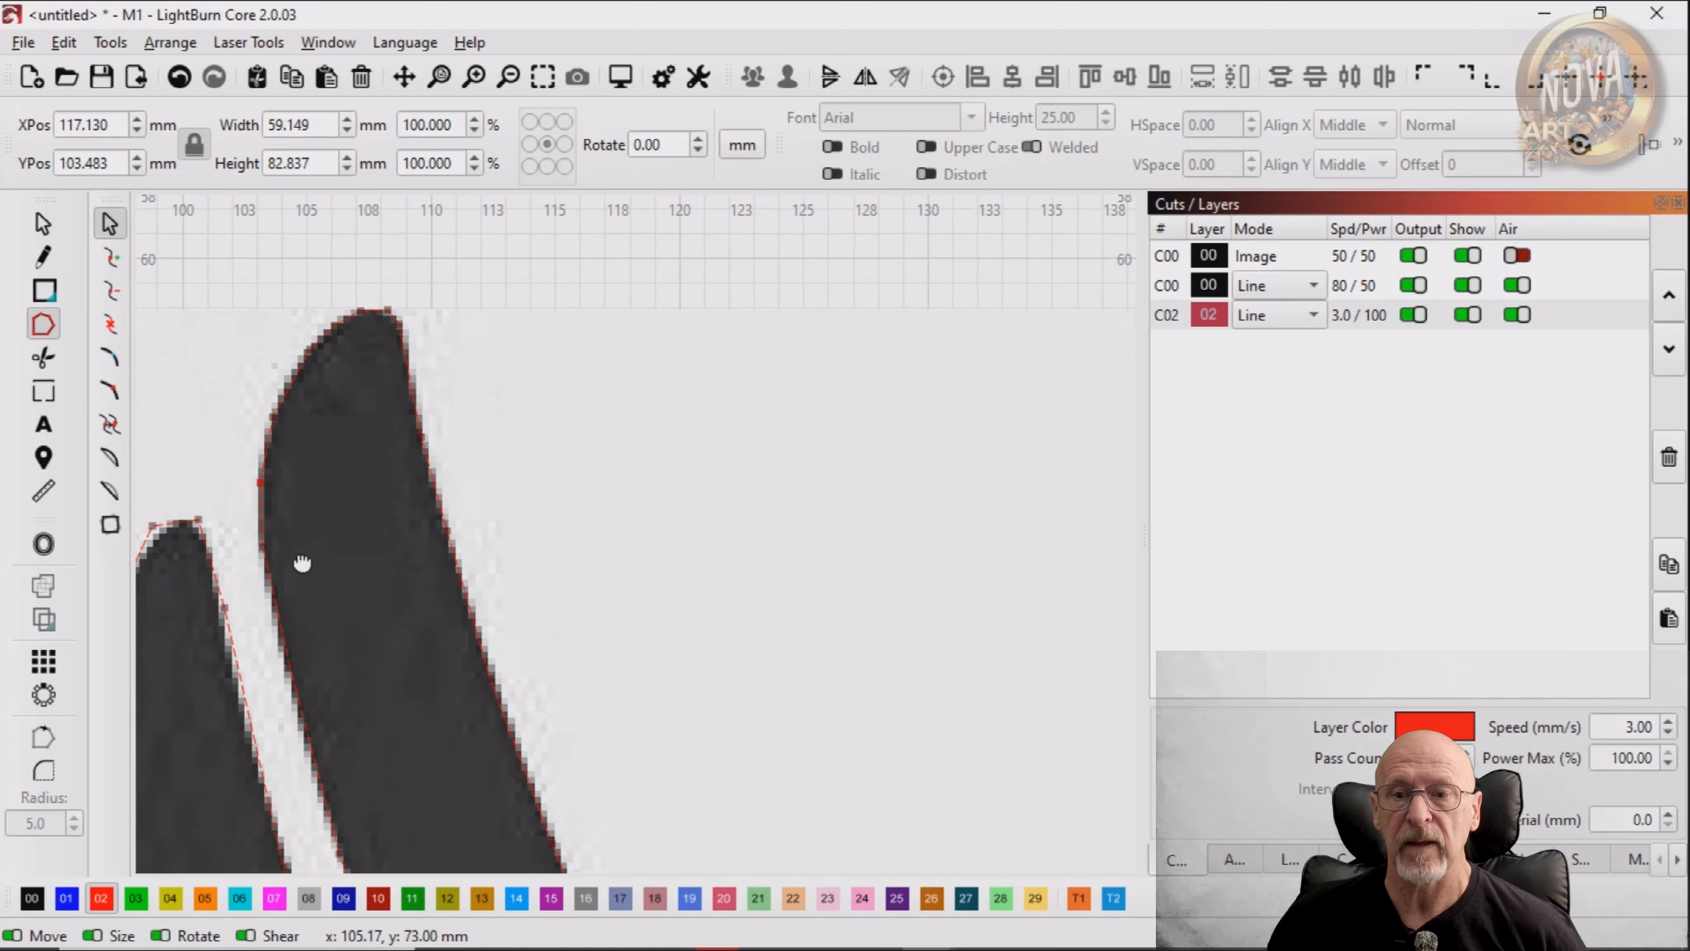
left_click_drag(301, 565, 278, 408)
mouse_move(311, 699)
left_mouse_down()
mouse_move(300, 718)
mouse_move(313, 692)
left_mouse_up()
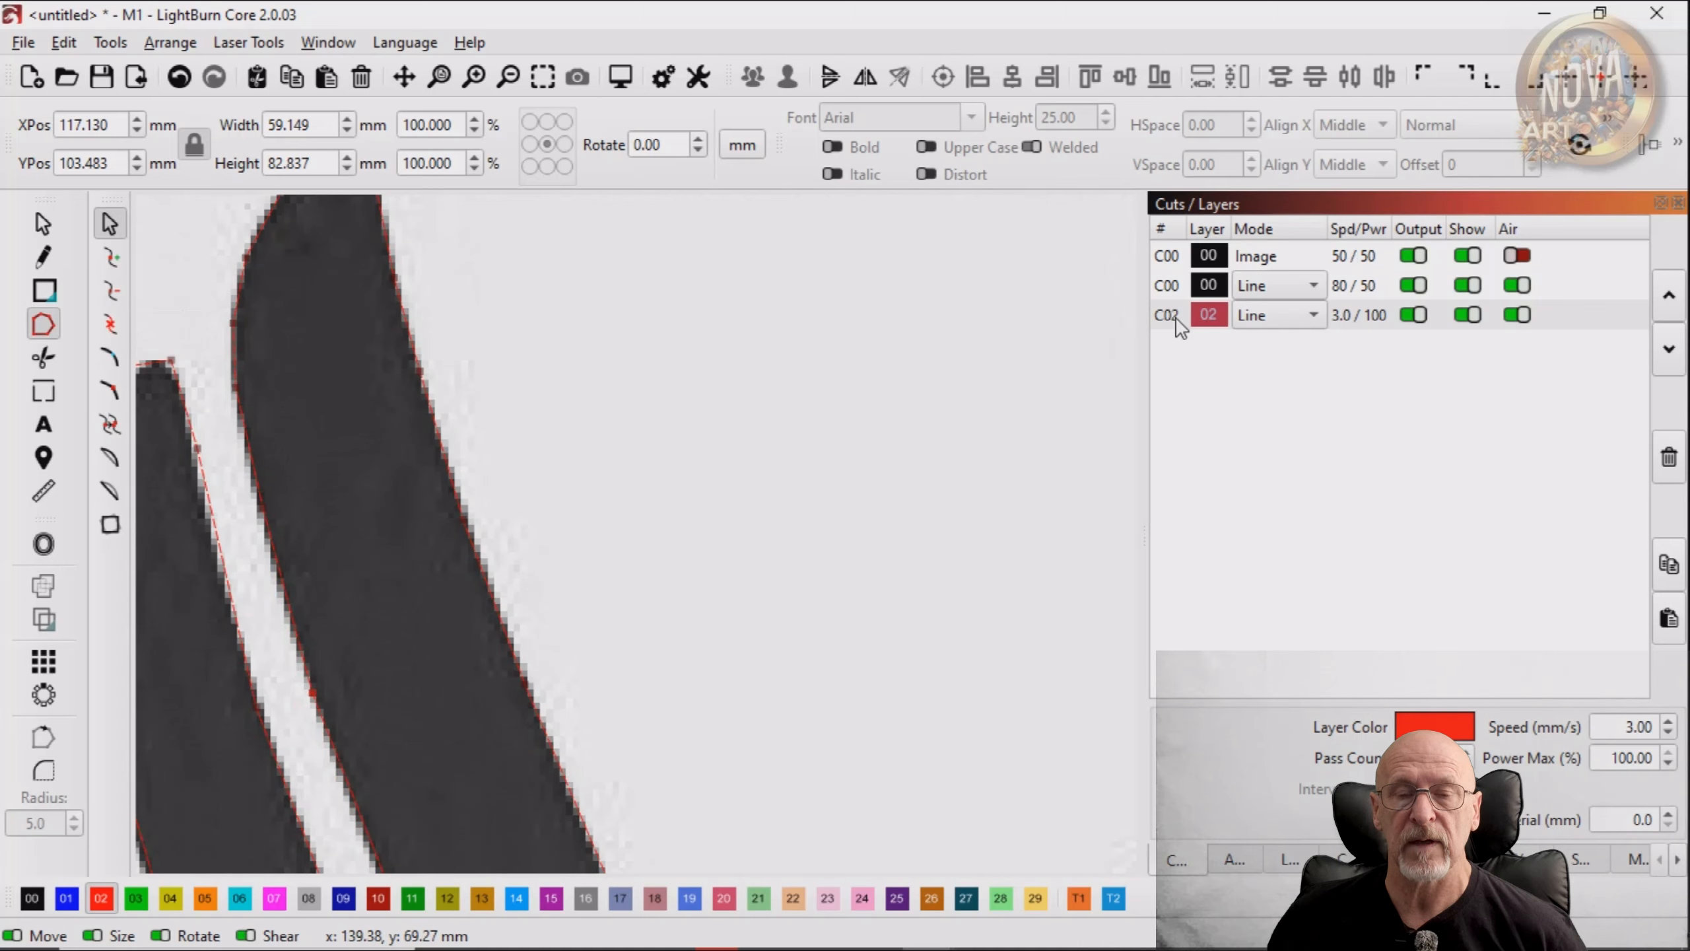
left_click(1414, 255)
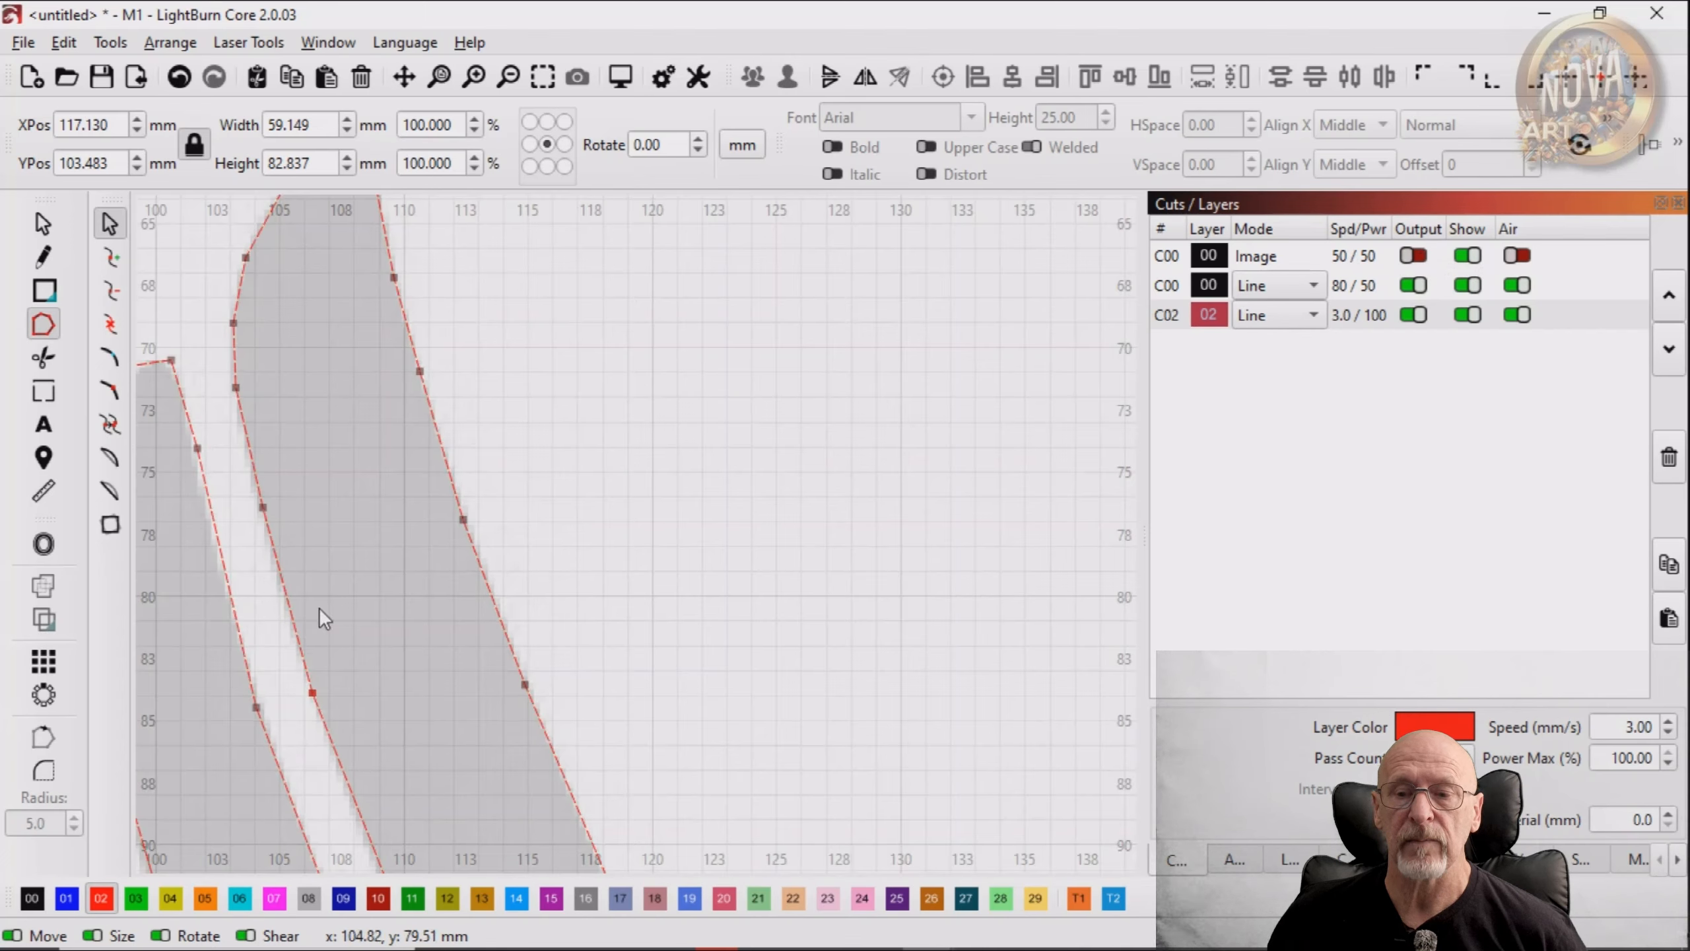
Fit the outline down the rest of the longest finger's inner edge and round the bottom of the adjoining gap with an extra node
left_click_drag(425, 623, 494, 280)
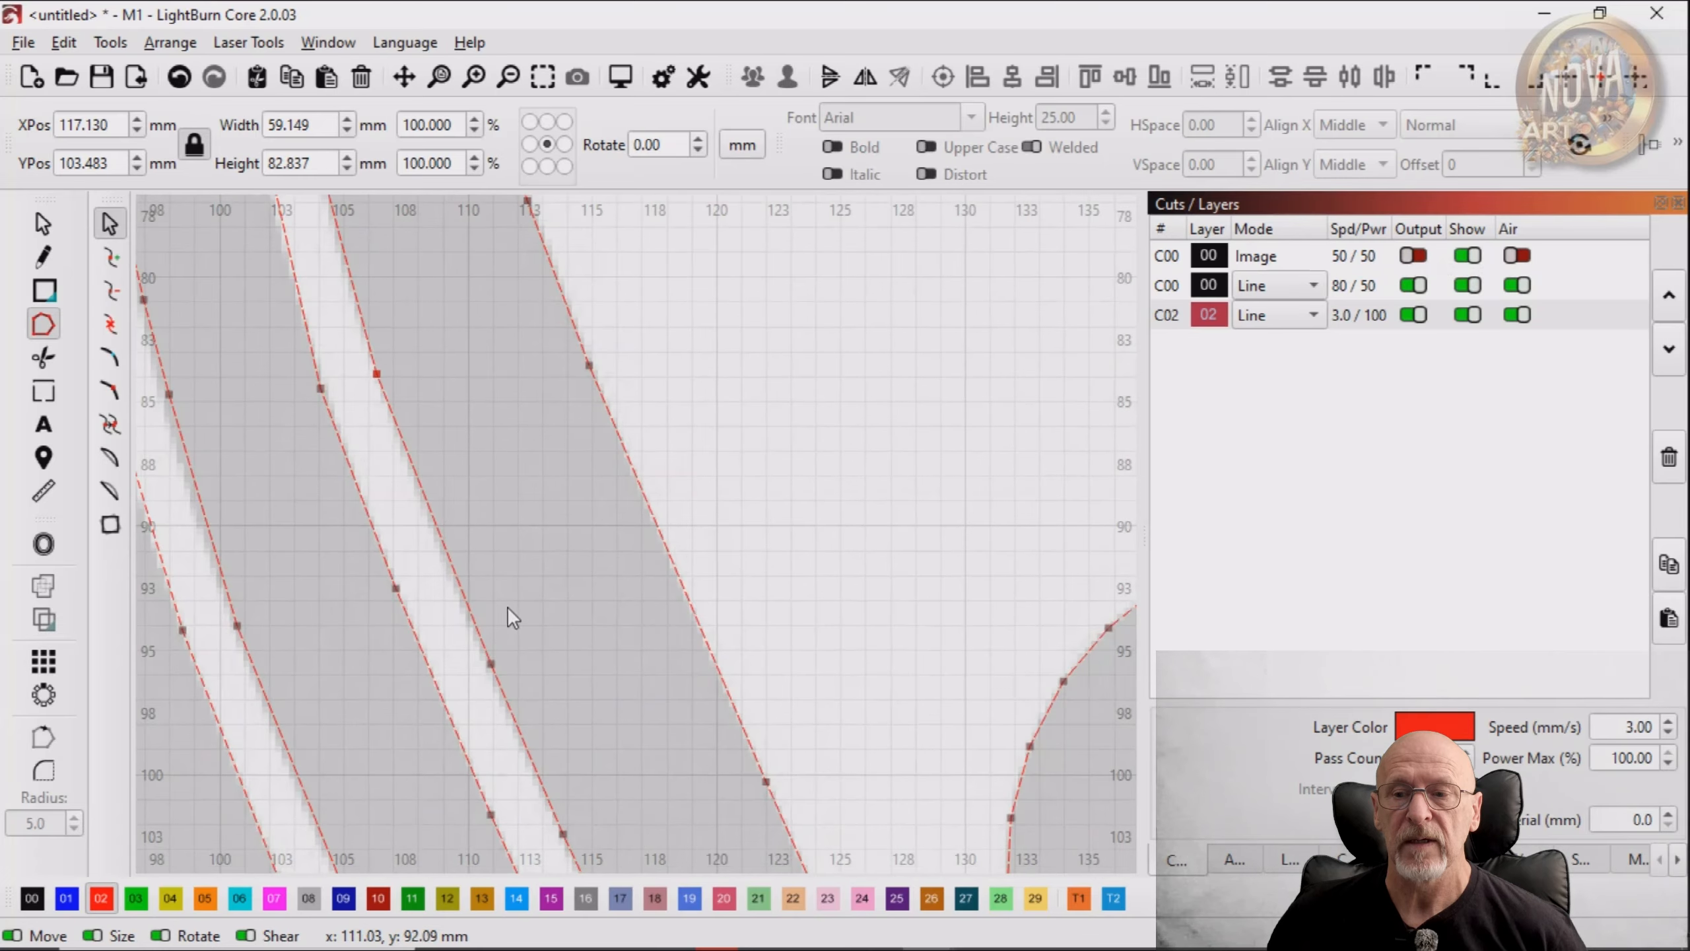
key("i")
left_click_drag(492, 664, 483, 369)
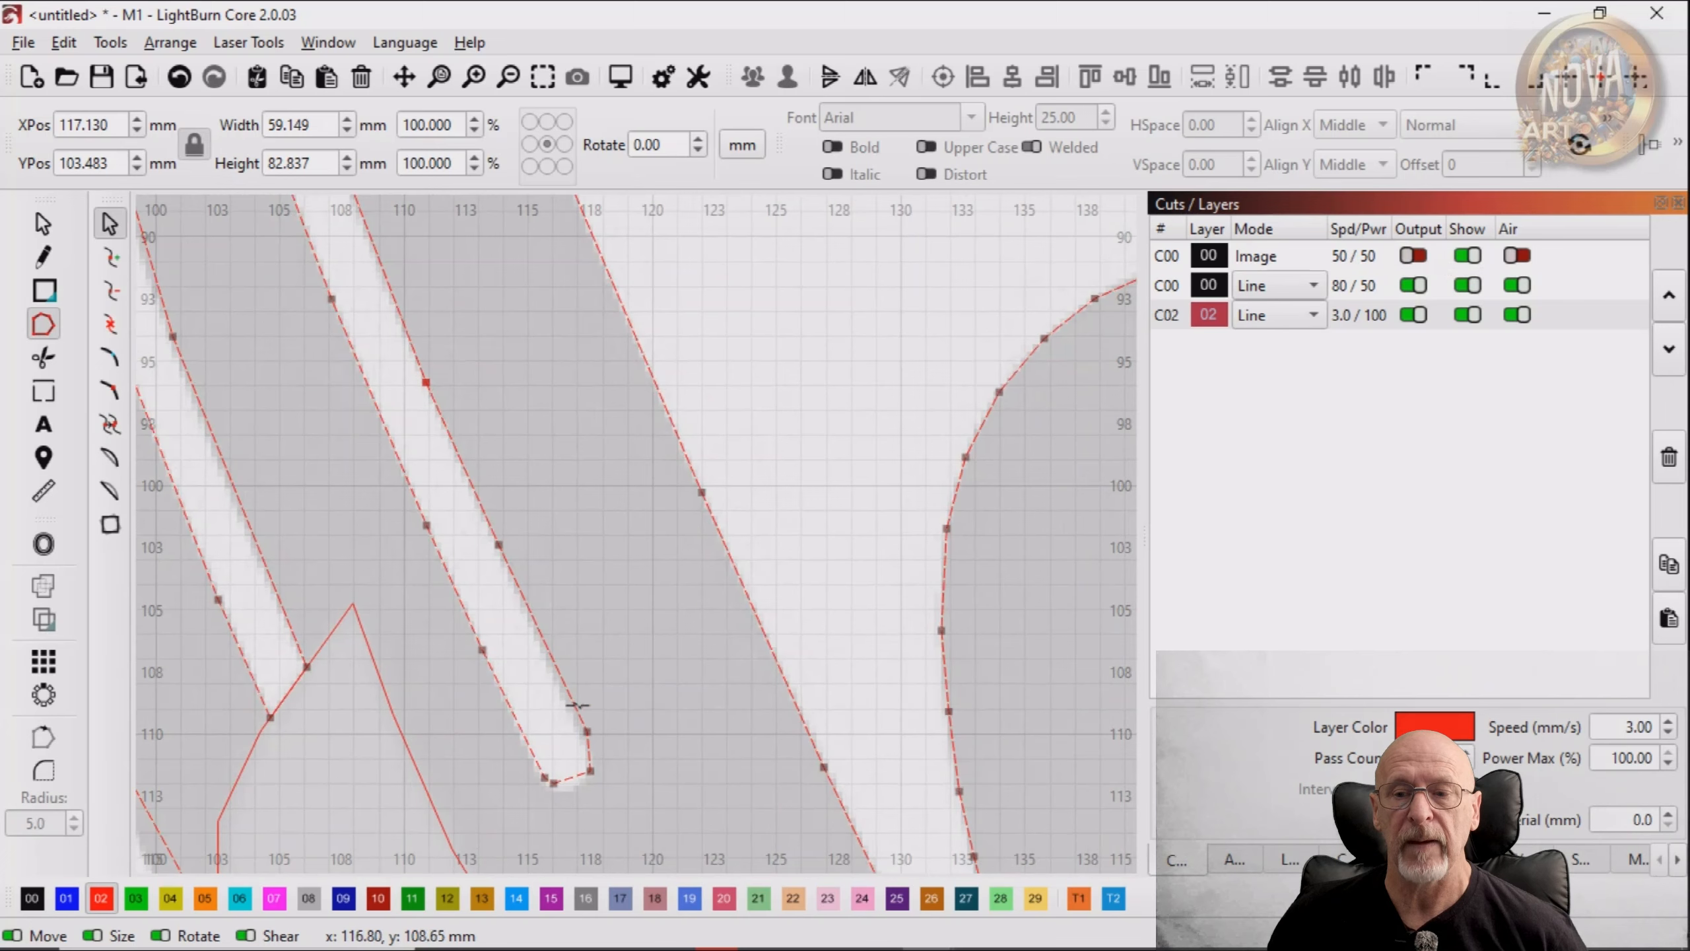
left_click_drag(585, 731, 579, 730)
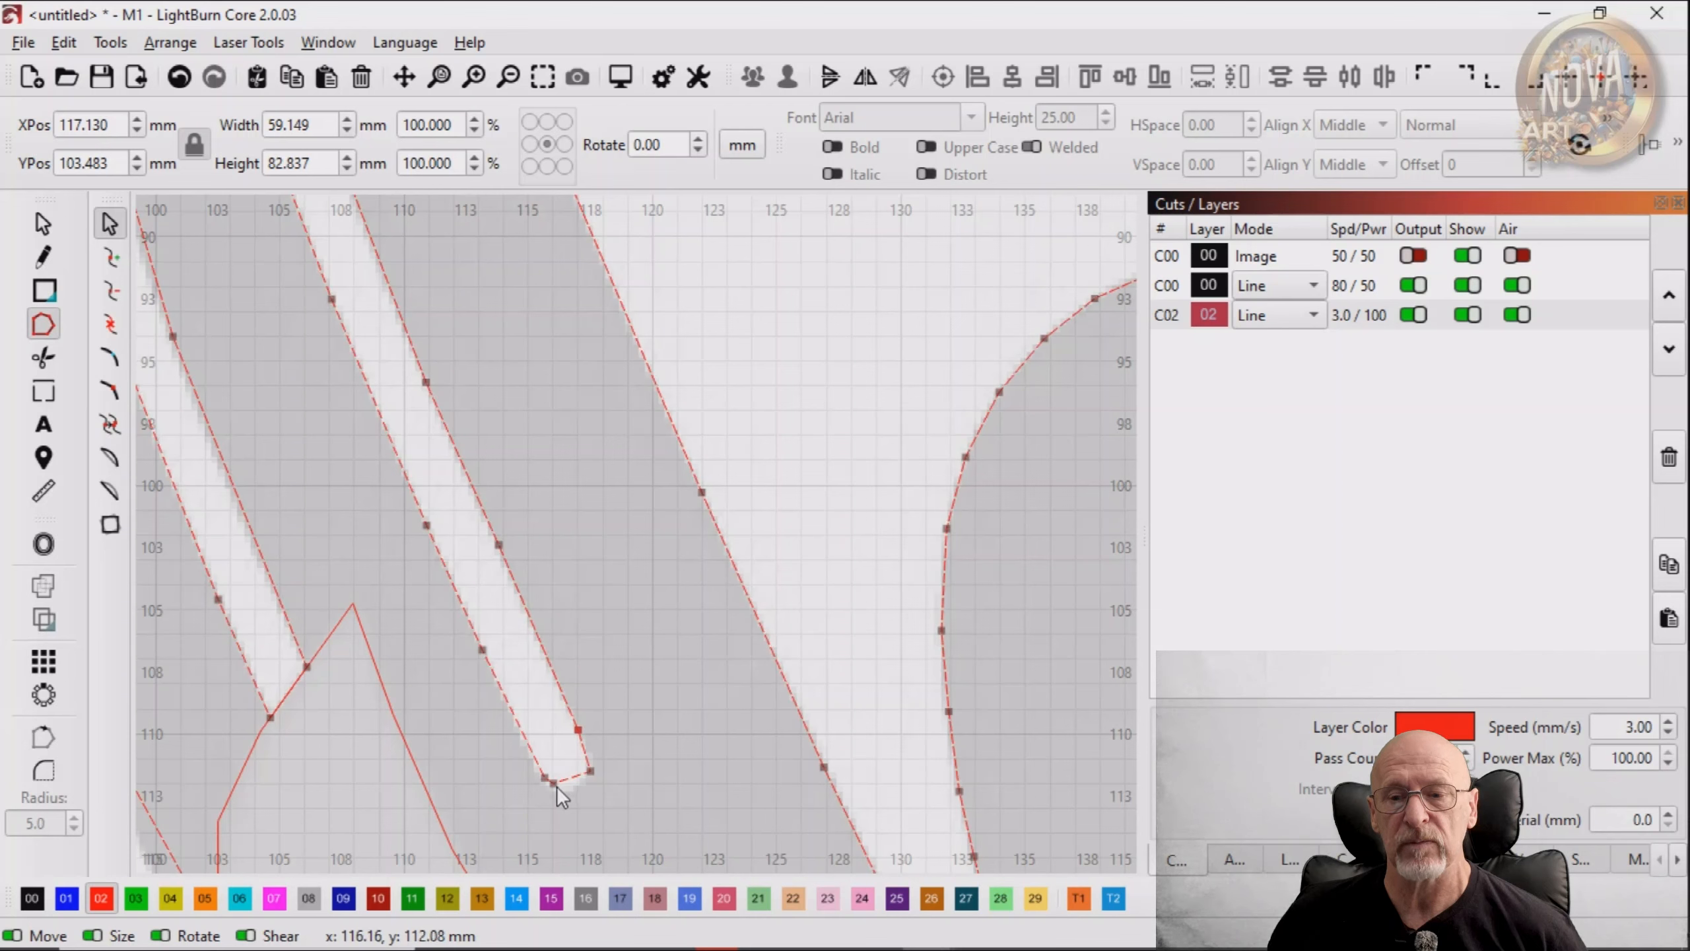
left_click_drag(555, 785, 560, 792)
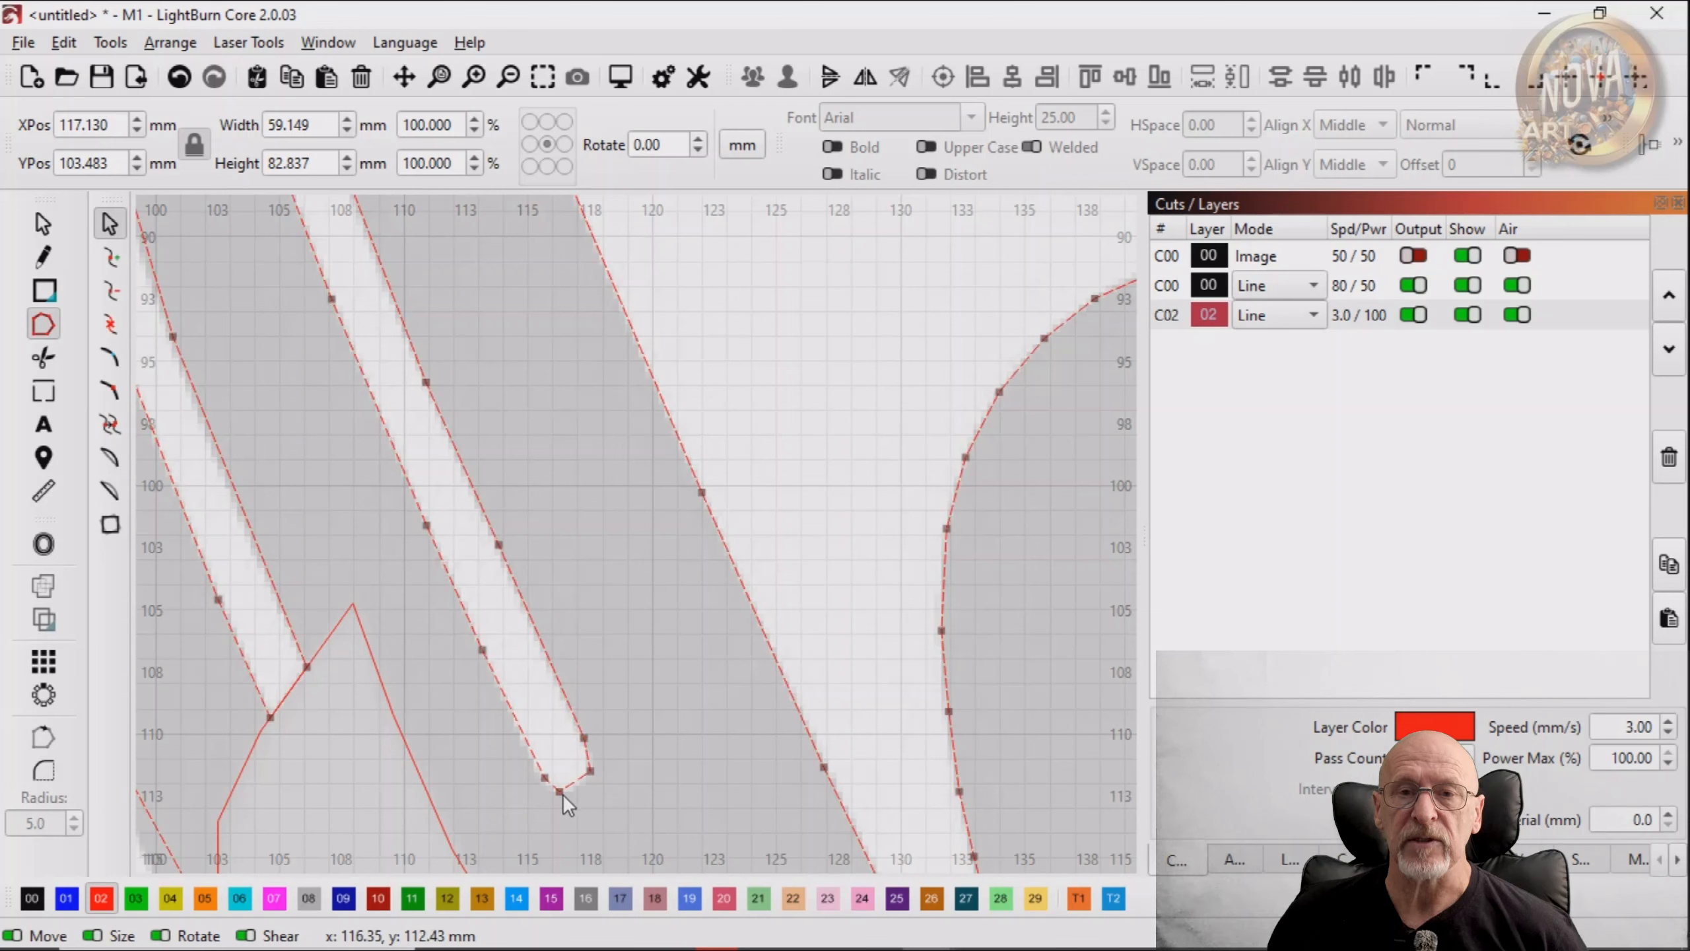
double_click(576, 780)
left_click_drag(580, 782, 542, 761)
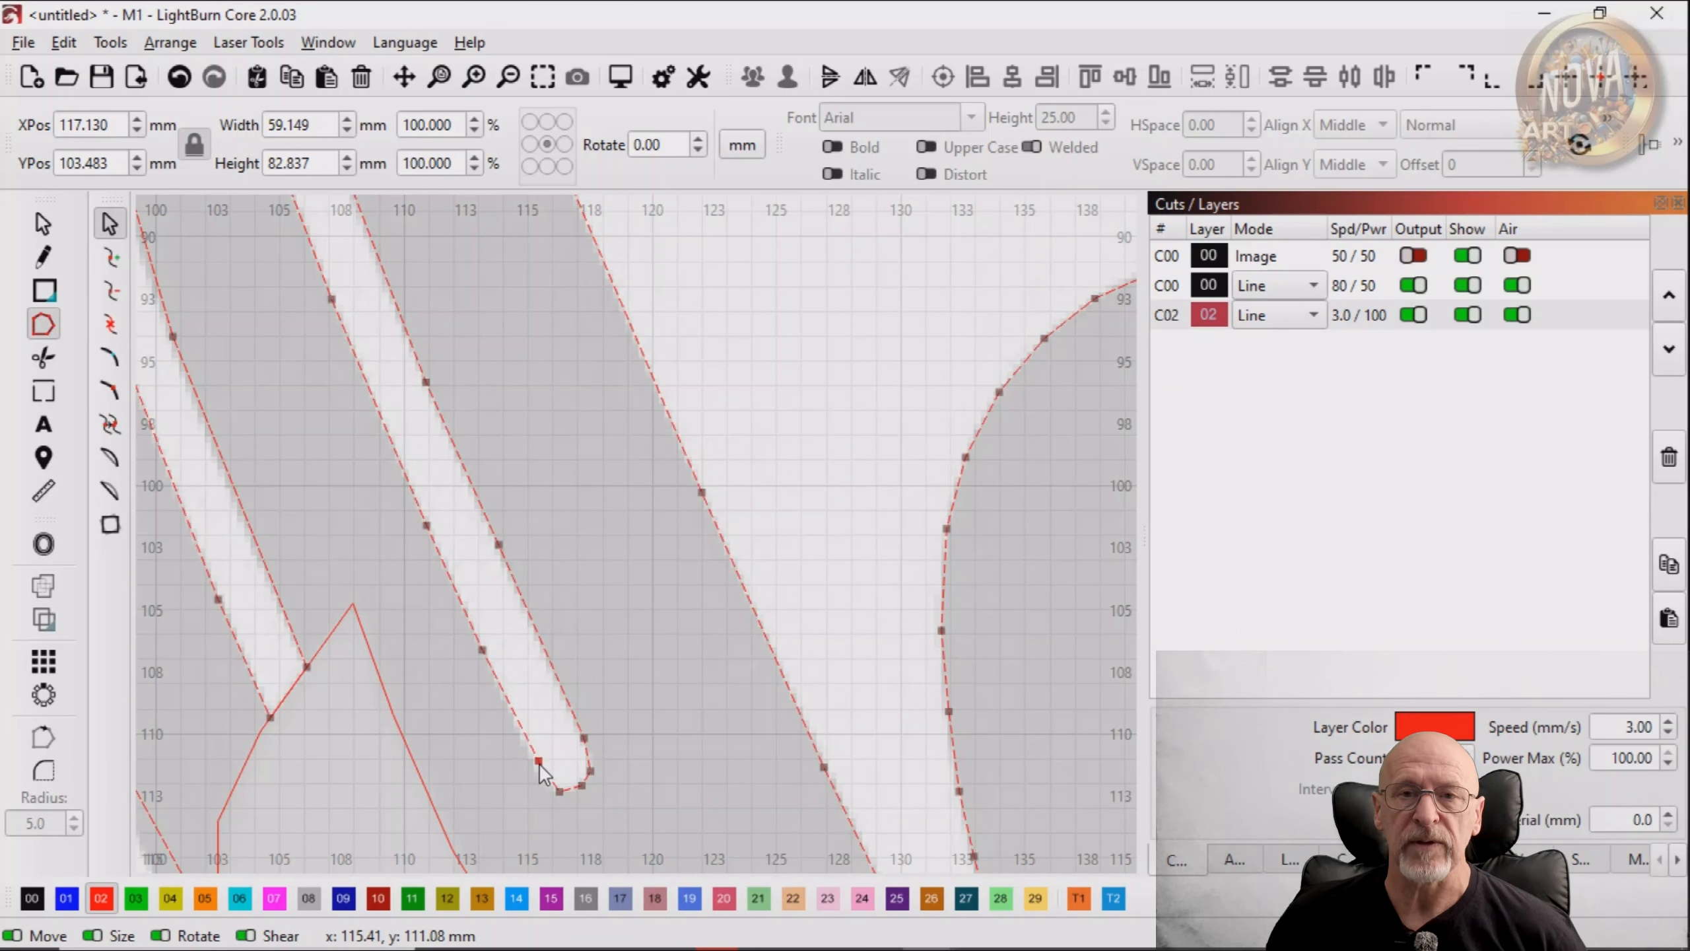
Fit the outline nodes along the second finger's edge facing the longest finger, adding a node toward the fingertip
scroll(468, 594, "down", 1)
left_click_drag(468, 594, 526, 788)
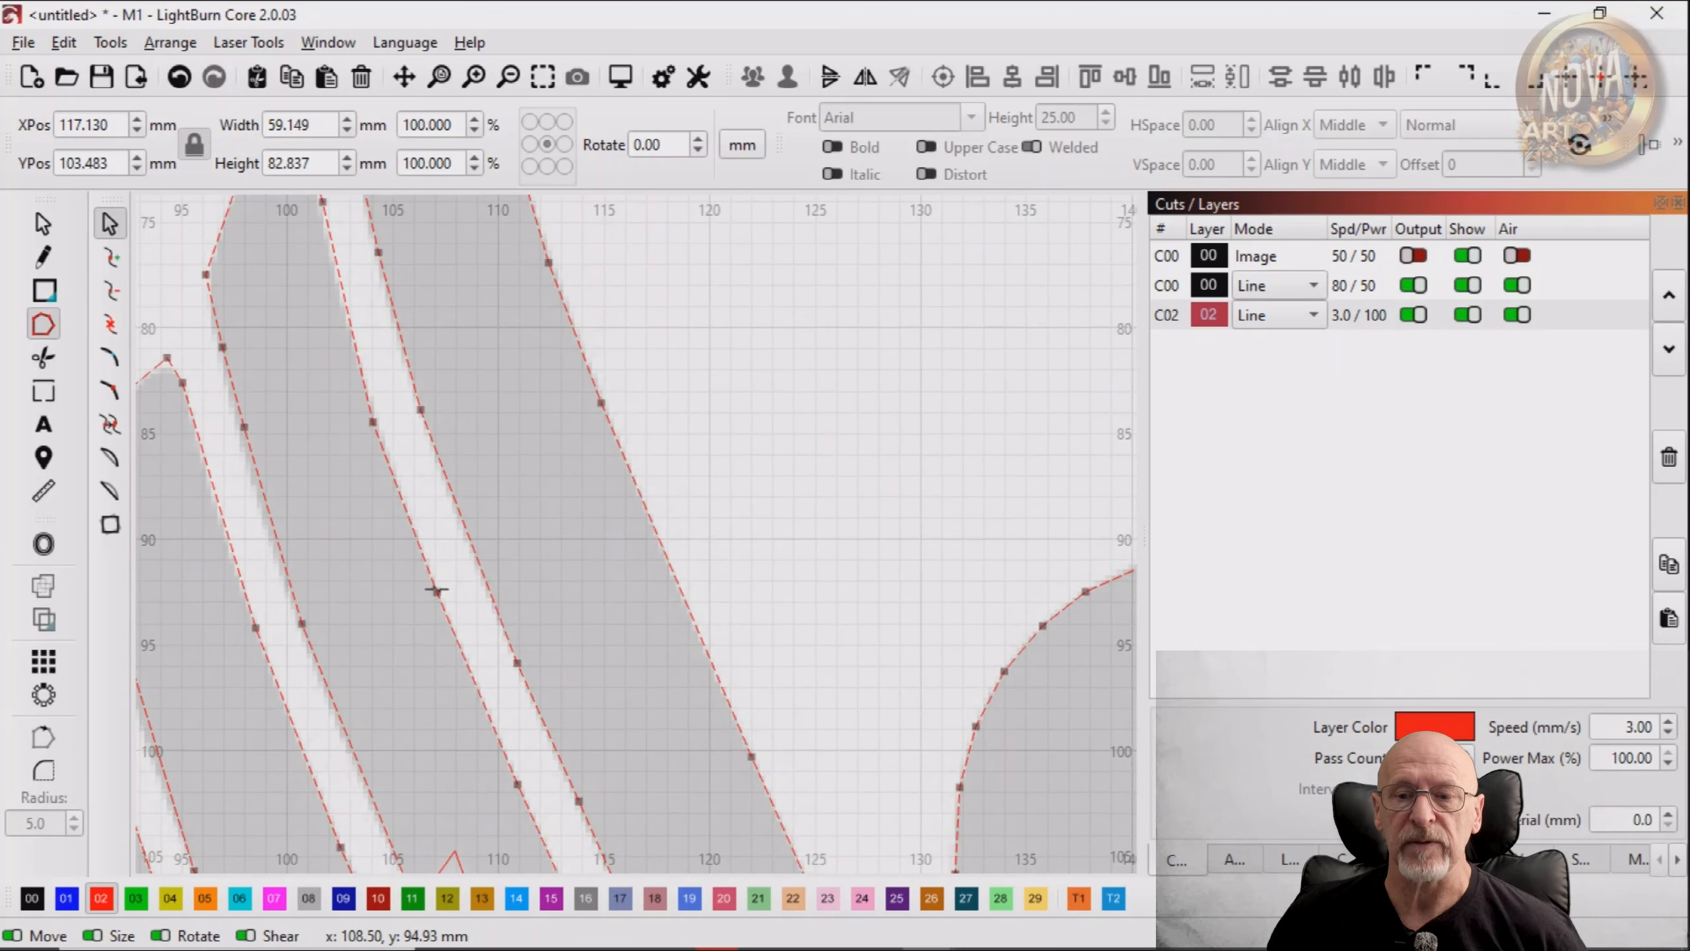
left_click_drag(381, 417, 412, 537)
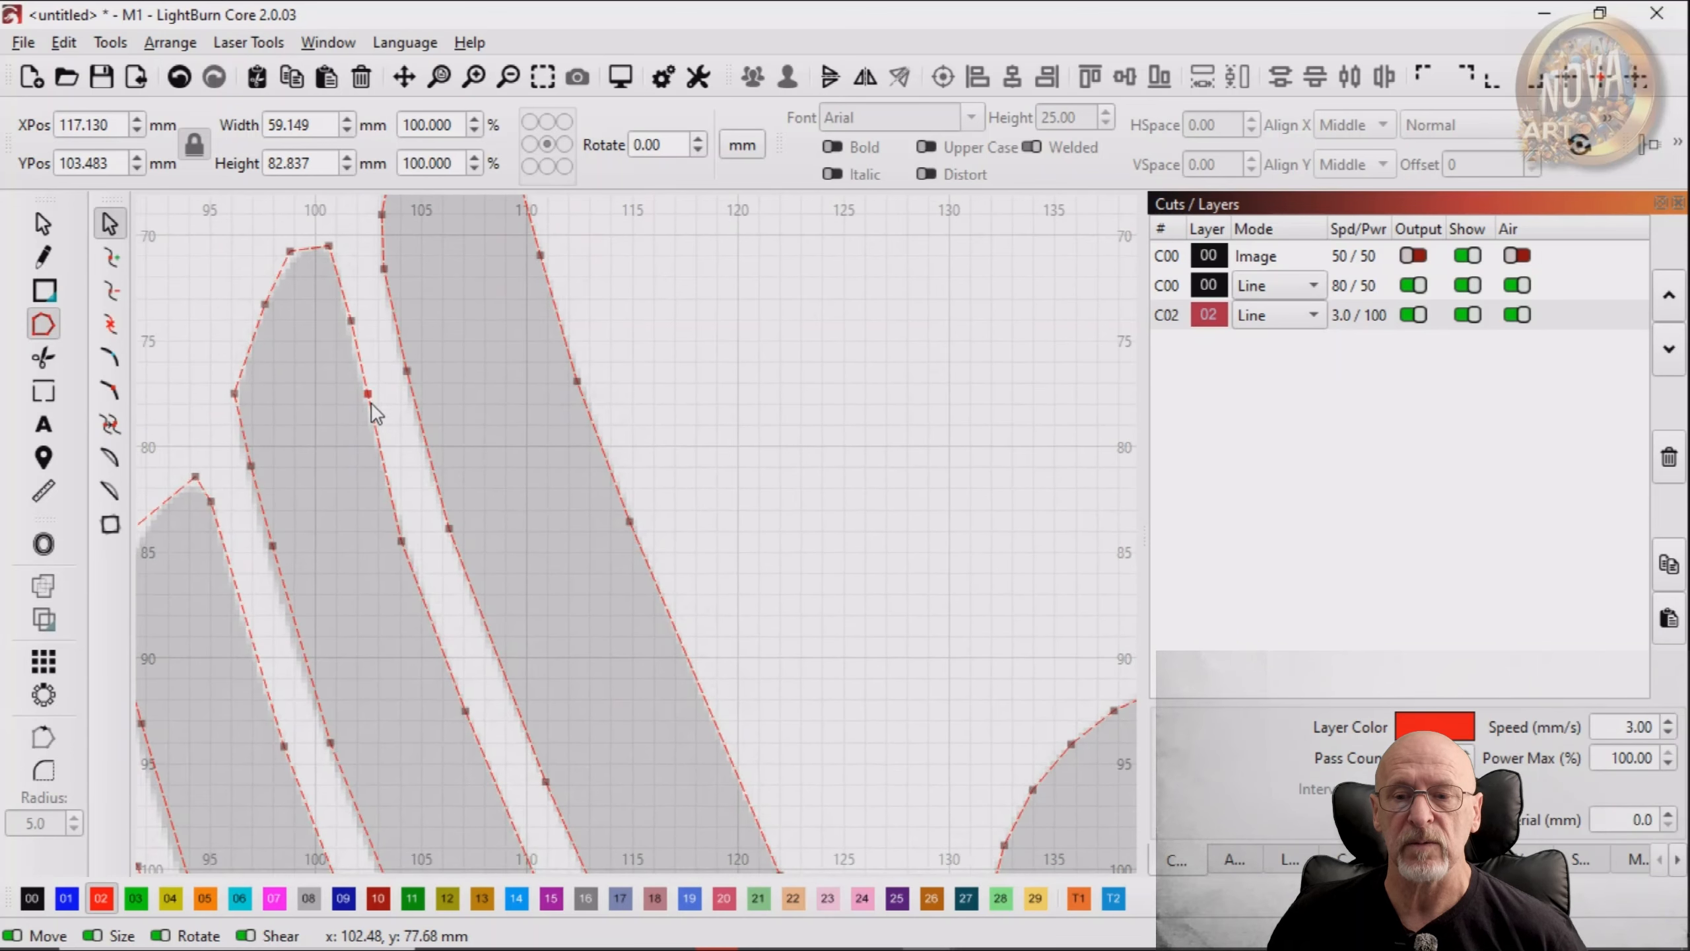
key("i")
left_click_drag(371, 410, 368, 410)
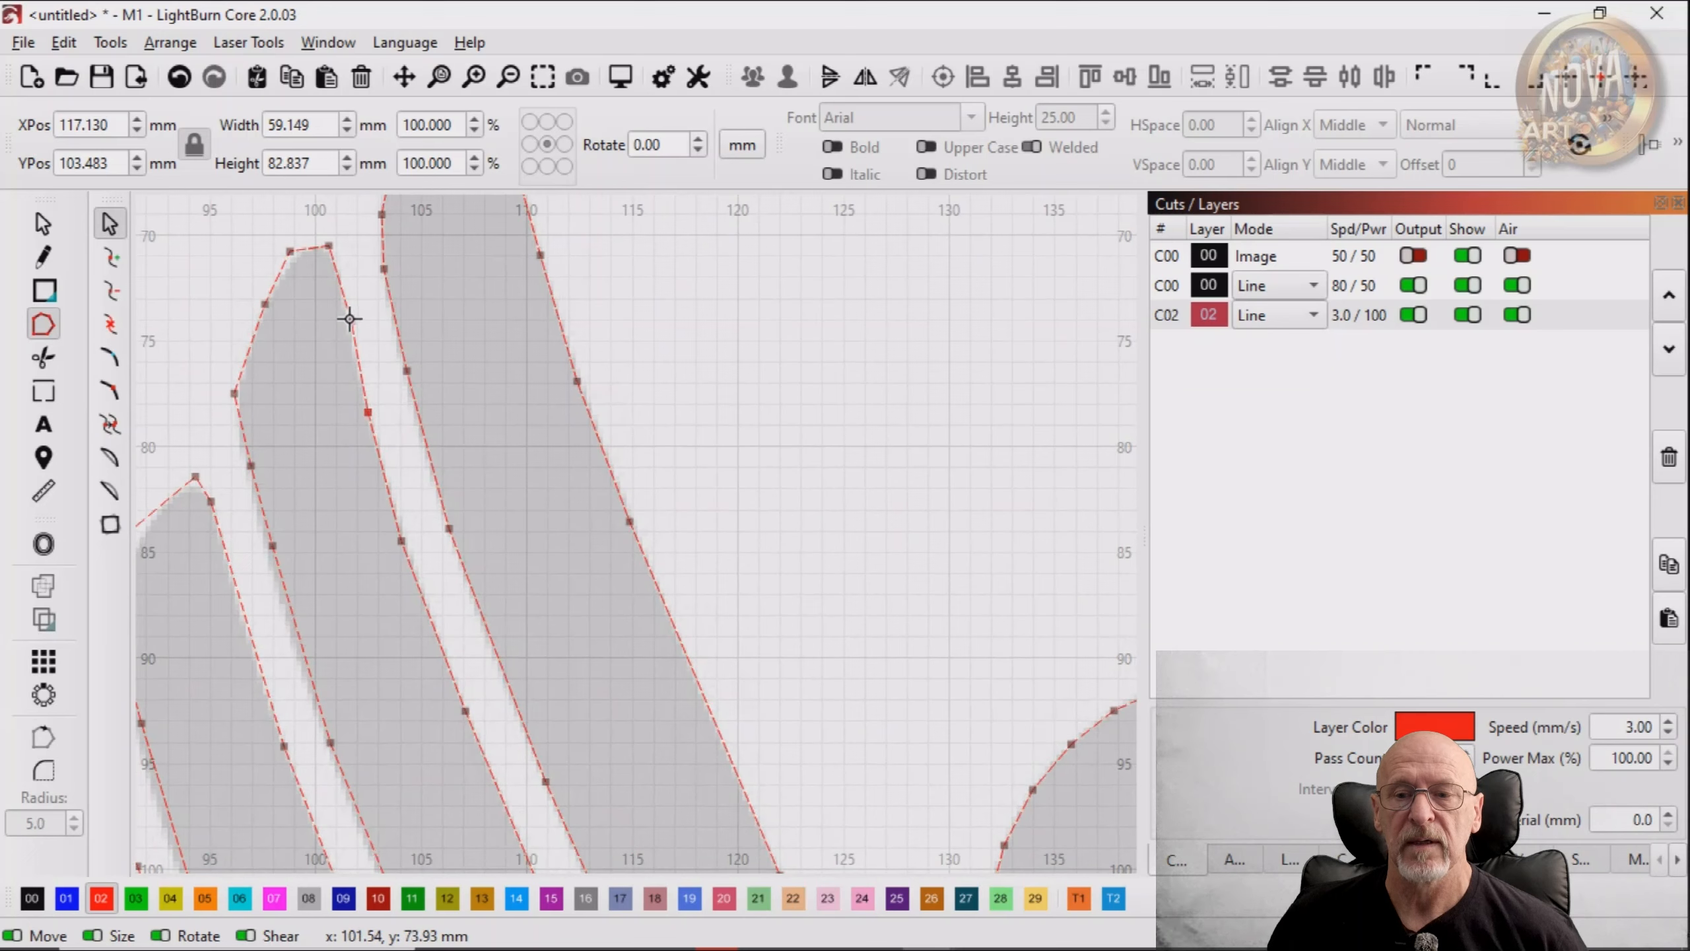
key("i")
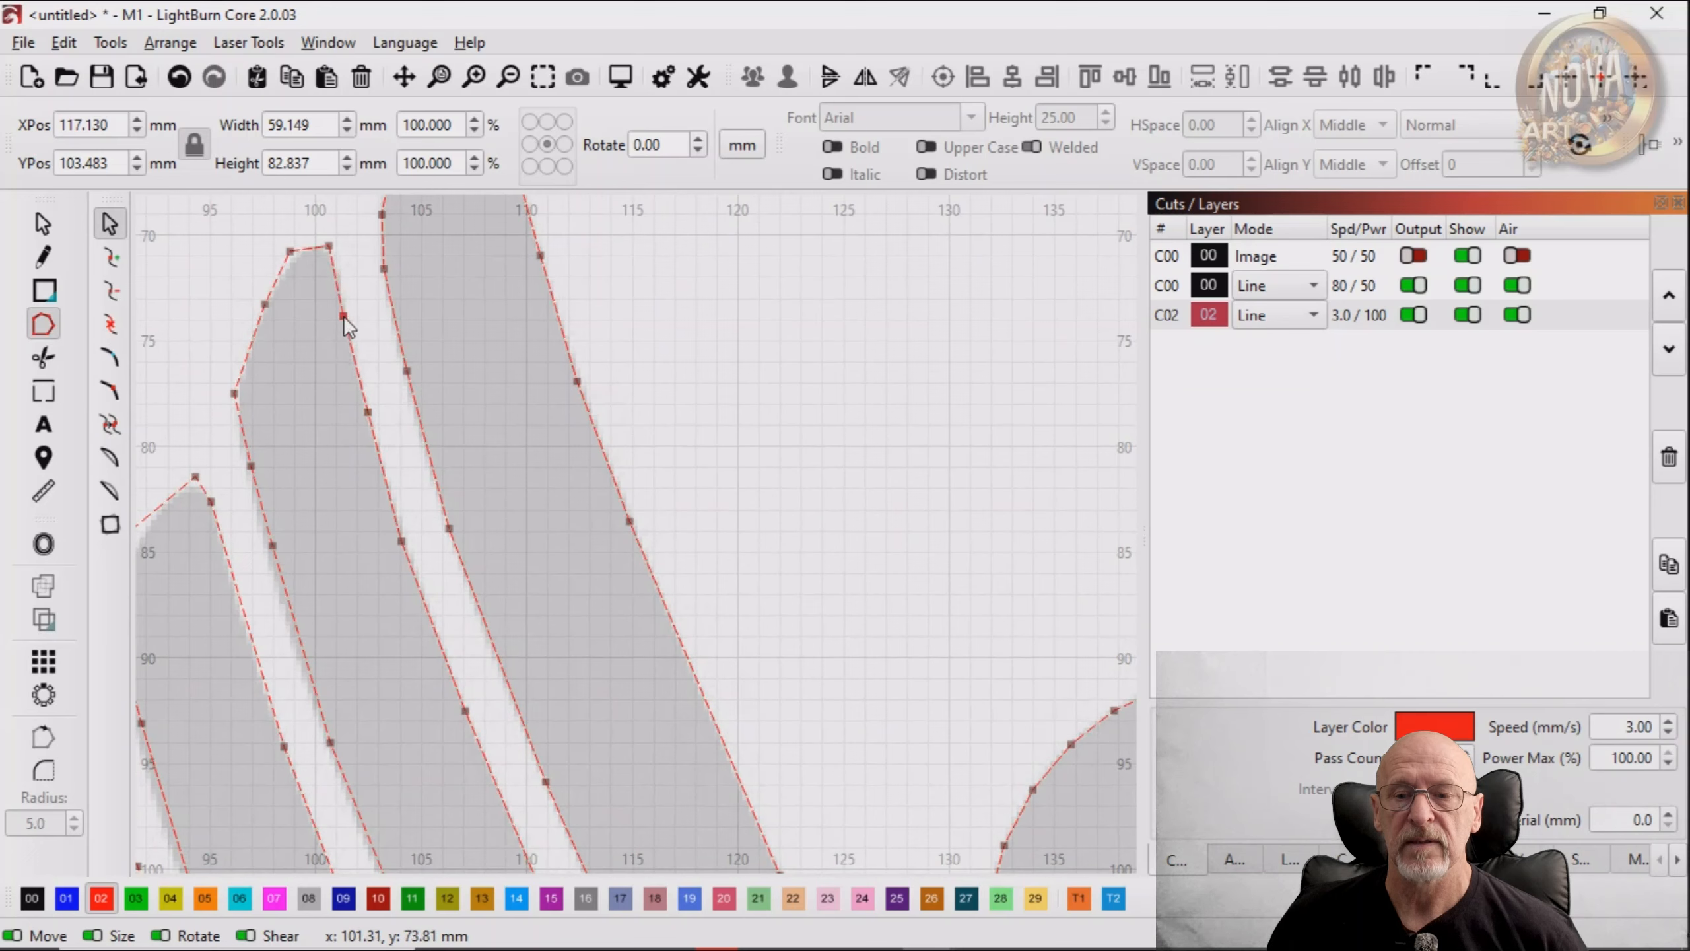
Reshape the second finger's rounded tip by repositioning its nodes and adding extra ones along the curve
left_click(289, 252)
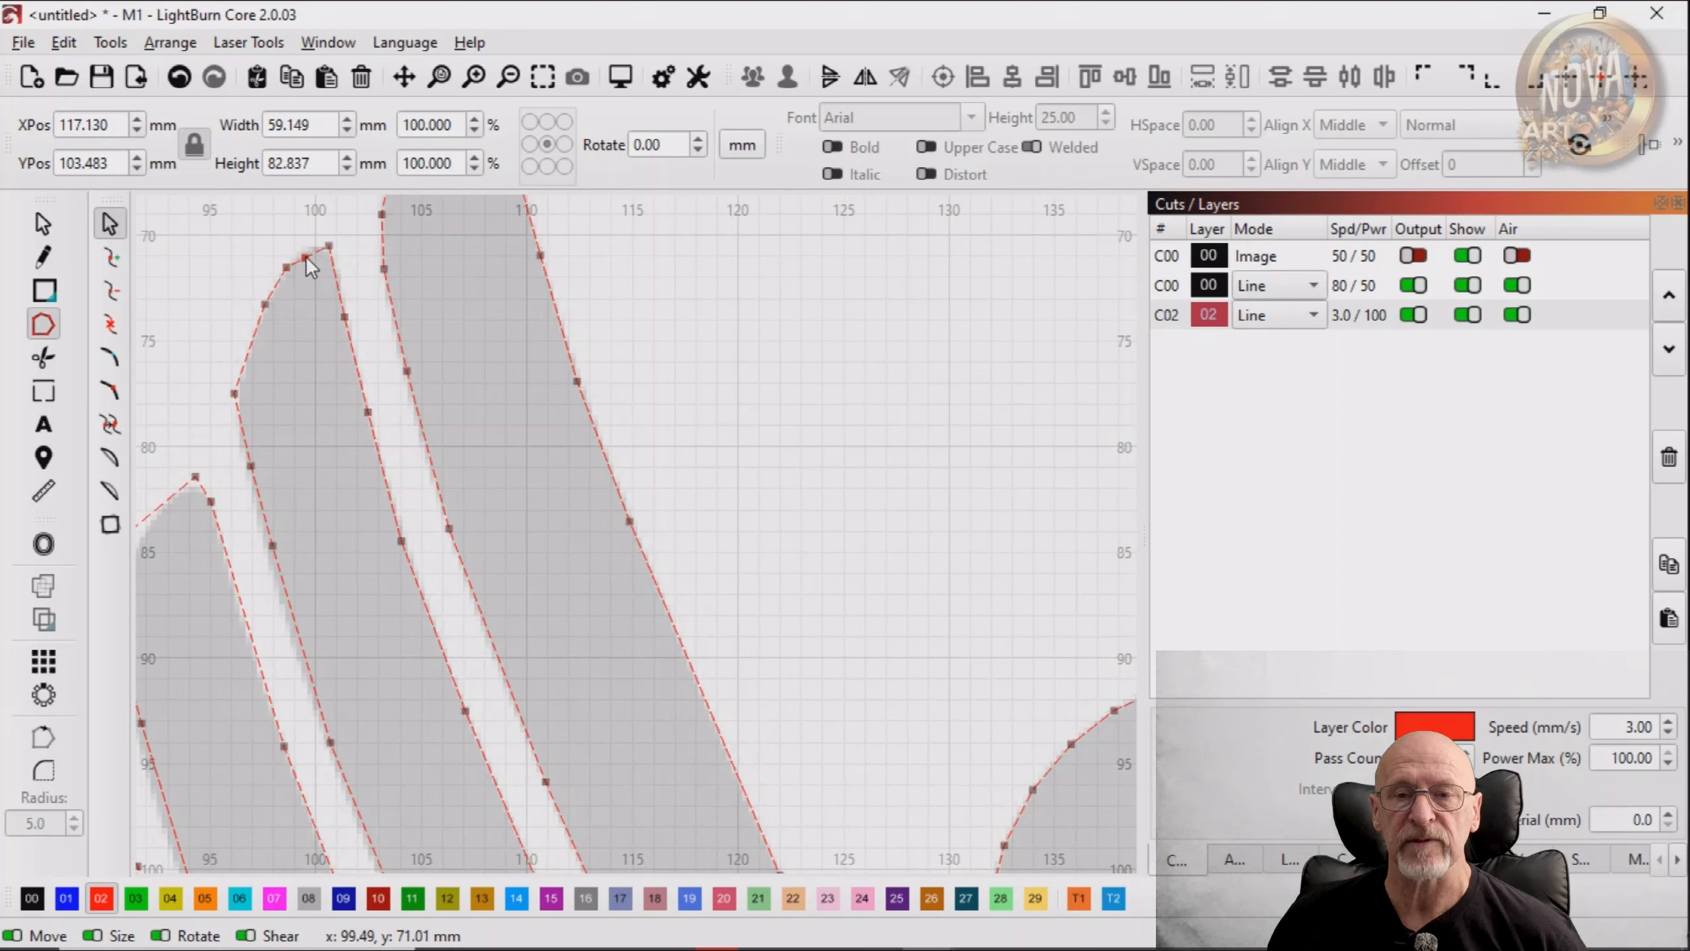
key("i")
left_click_drag(305, 258, 306, 249)
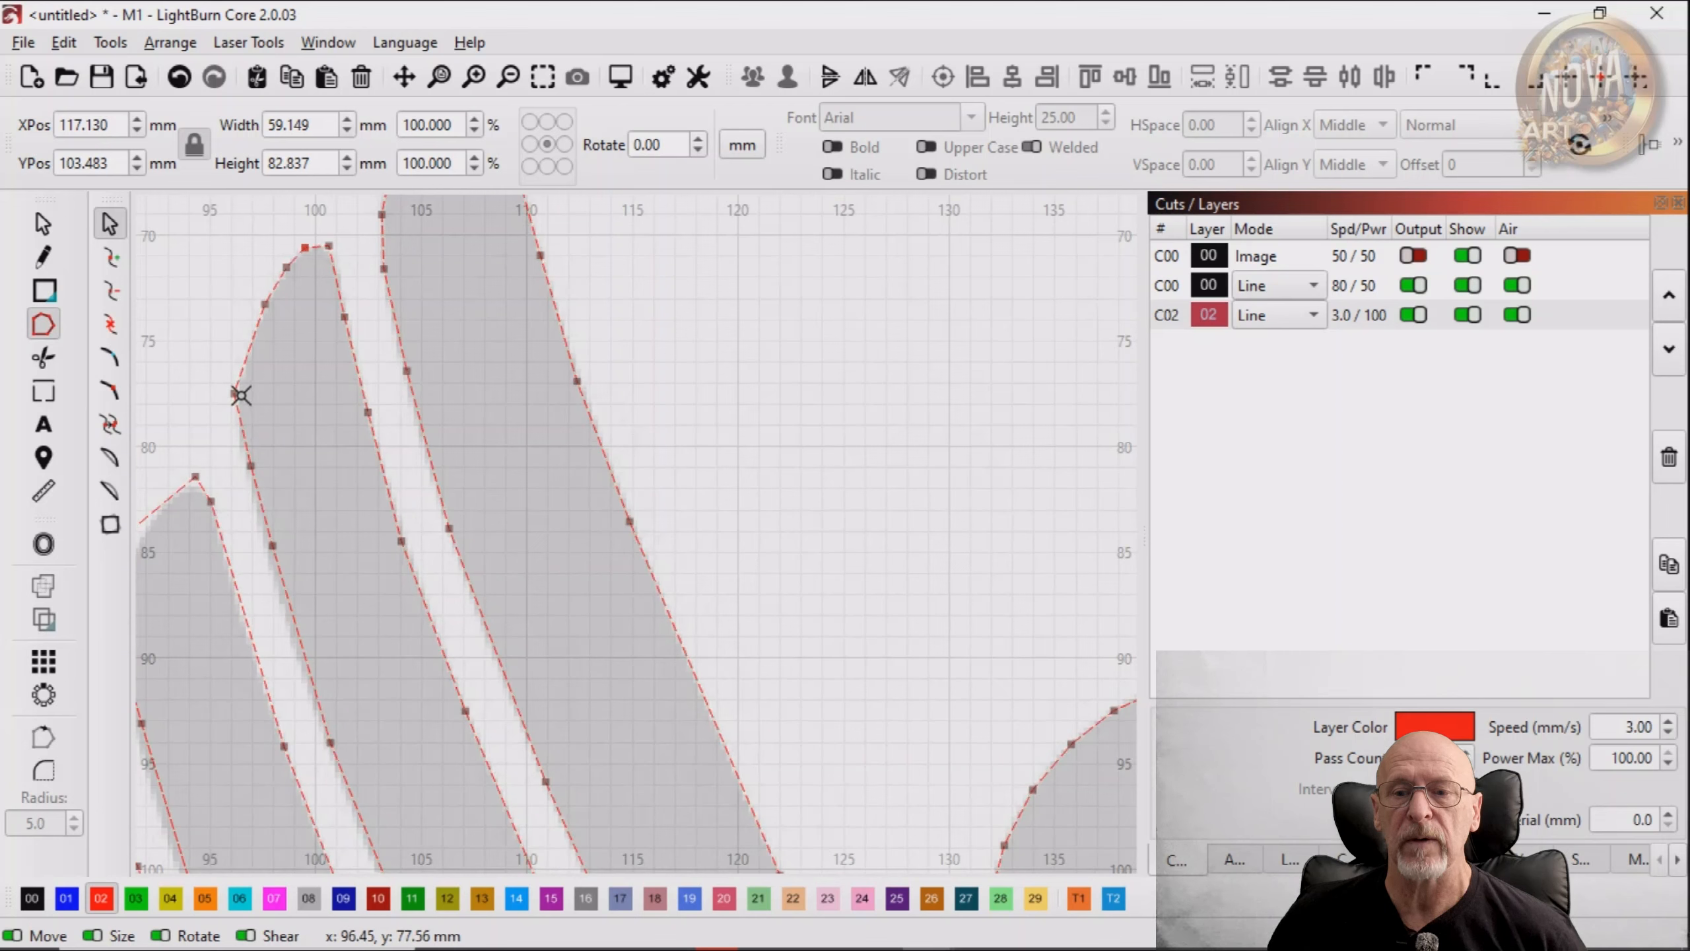
left_click_drag(236, 394, 240, 405)
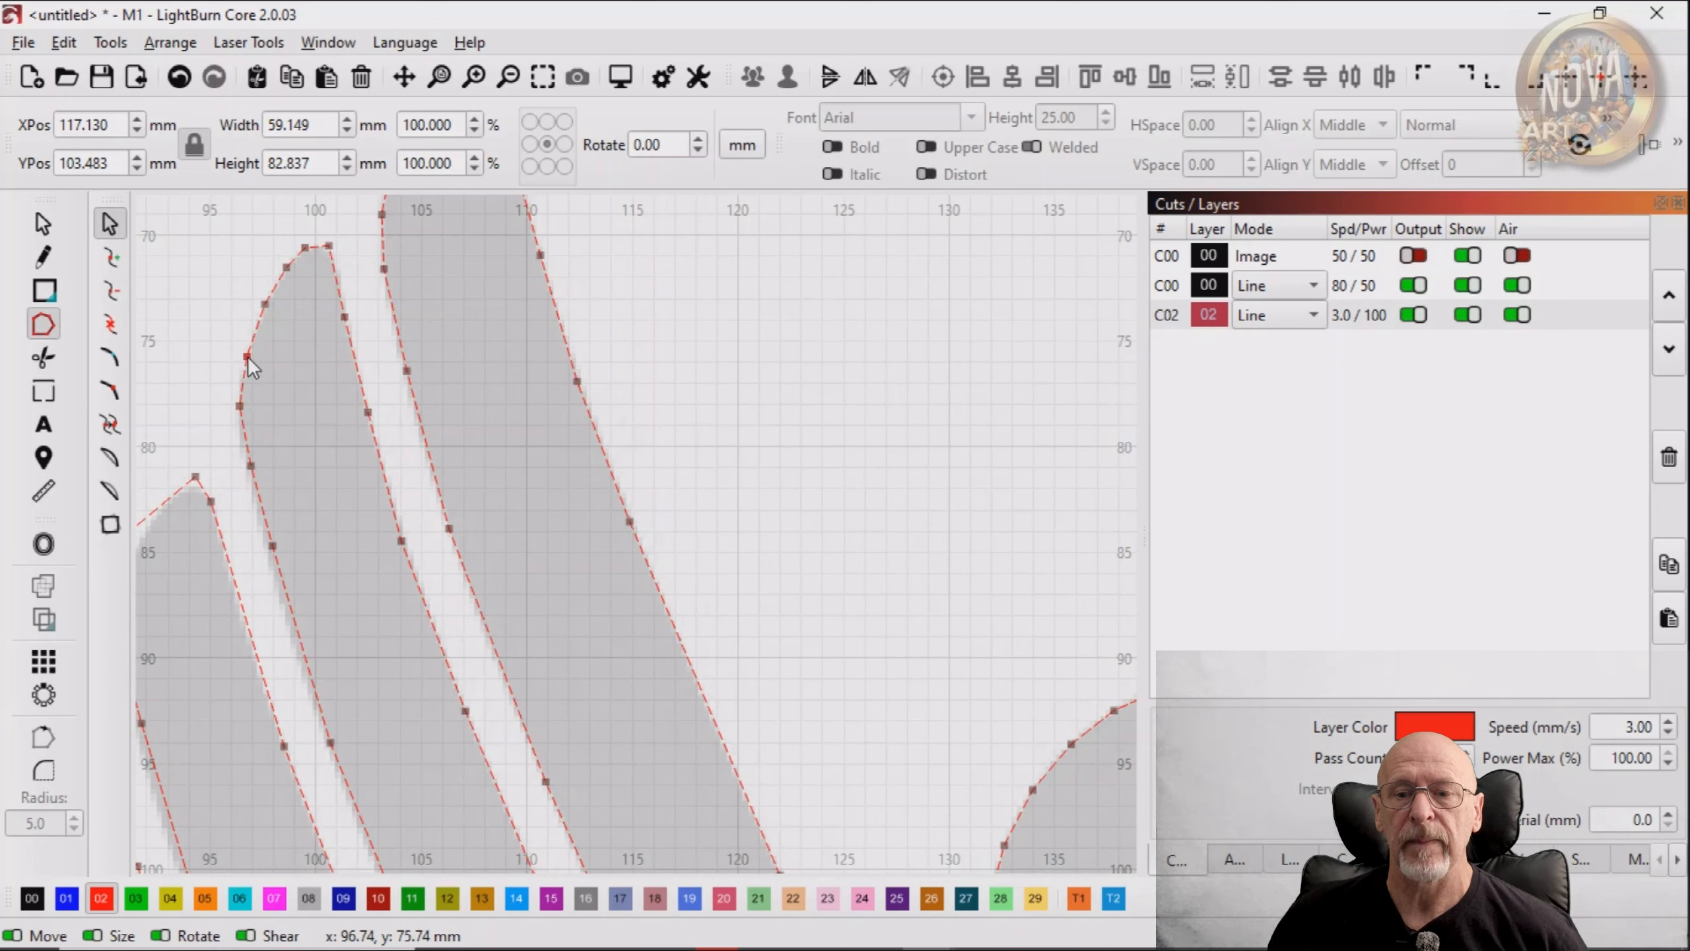
Fit the nodes below the second finger's tip along its edge facing the third finger
left_click(252, 468)
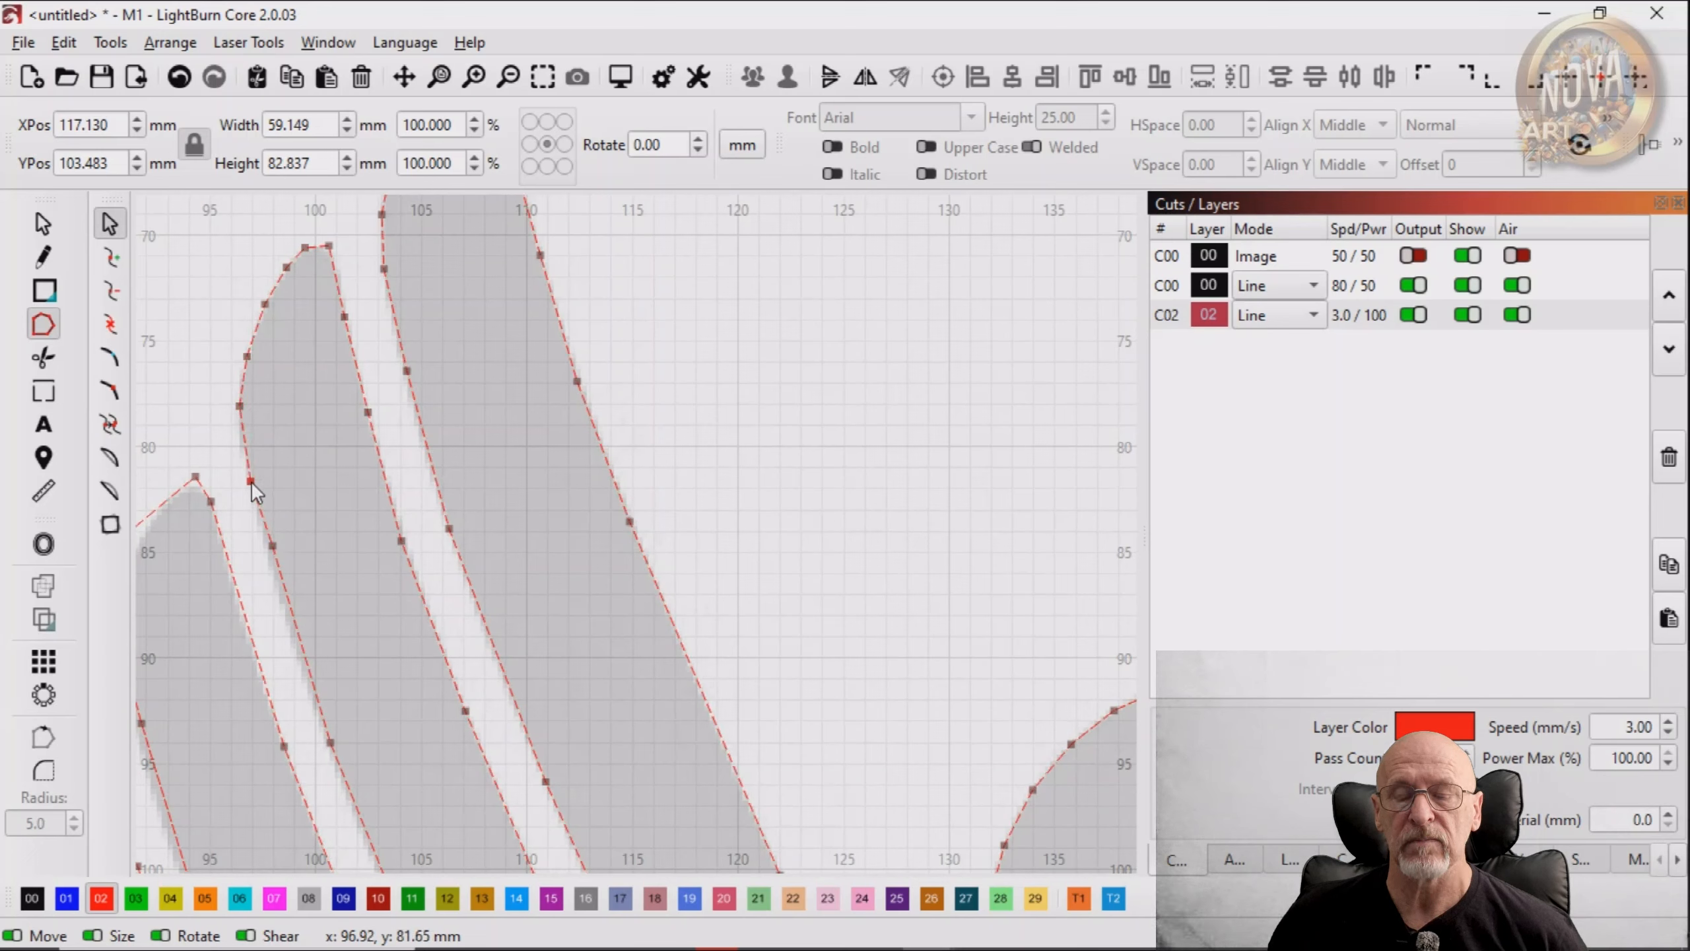
left_click_drag(274, 548, 279, 580)
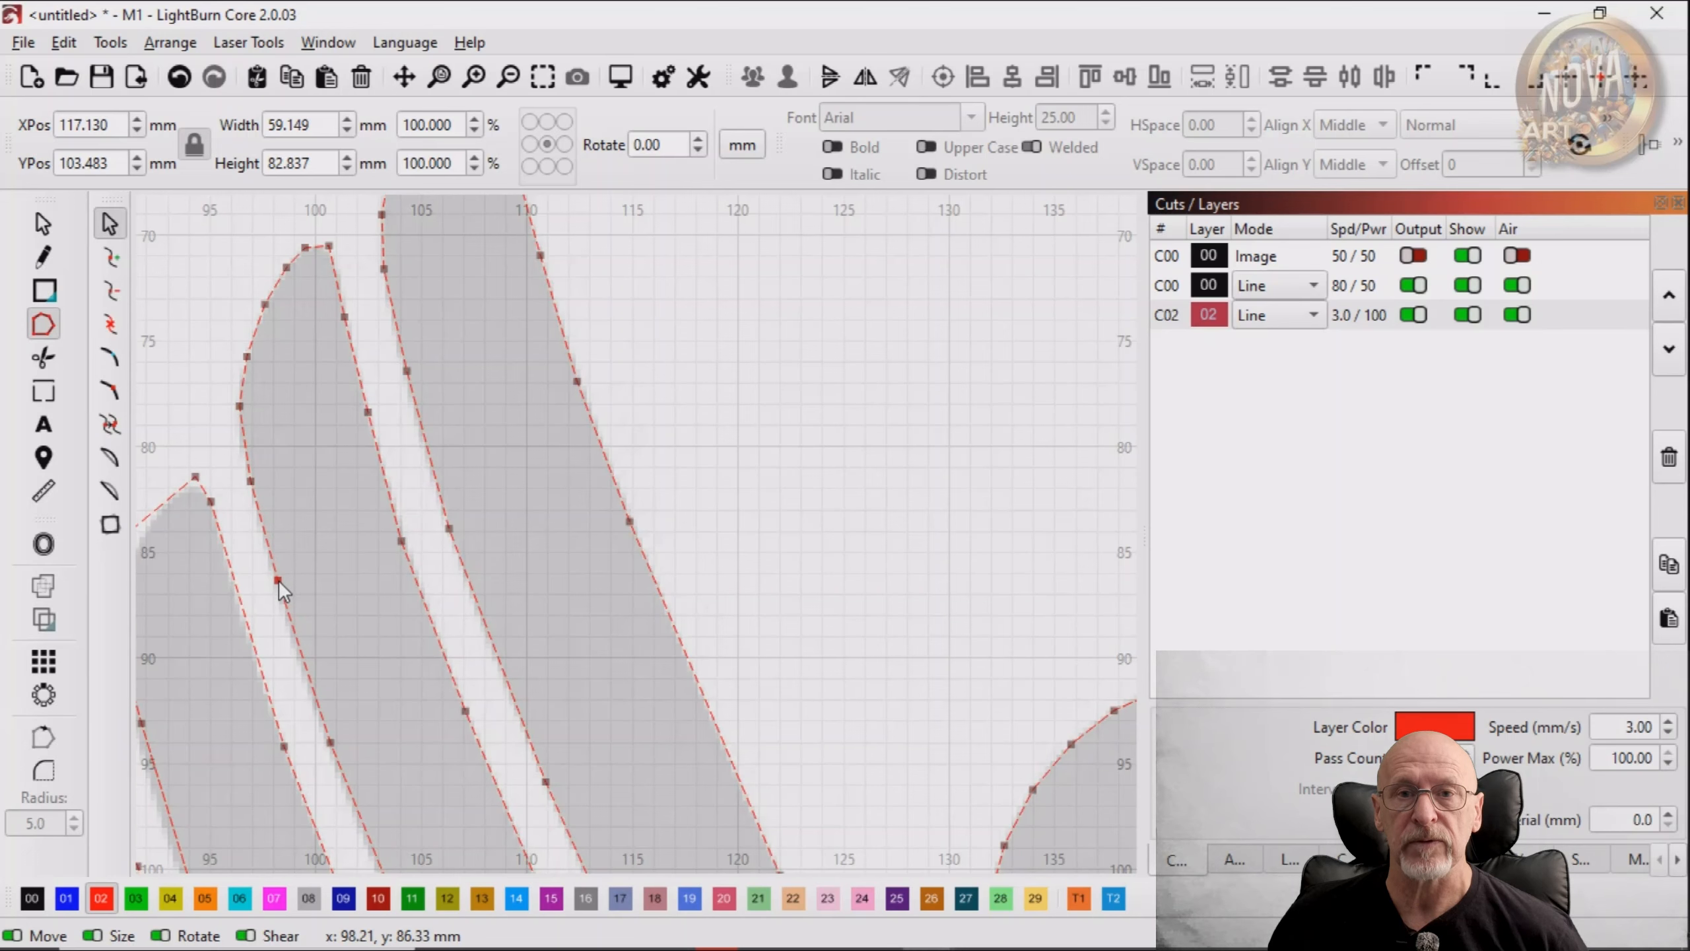
scroll(332, 625, "down", 3)
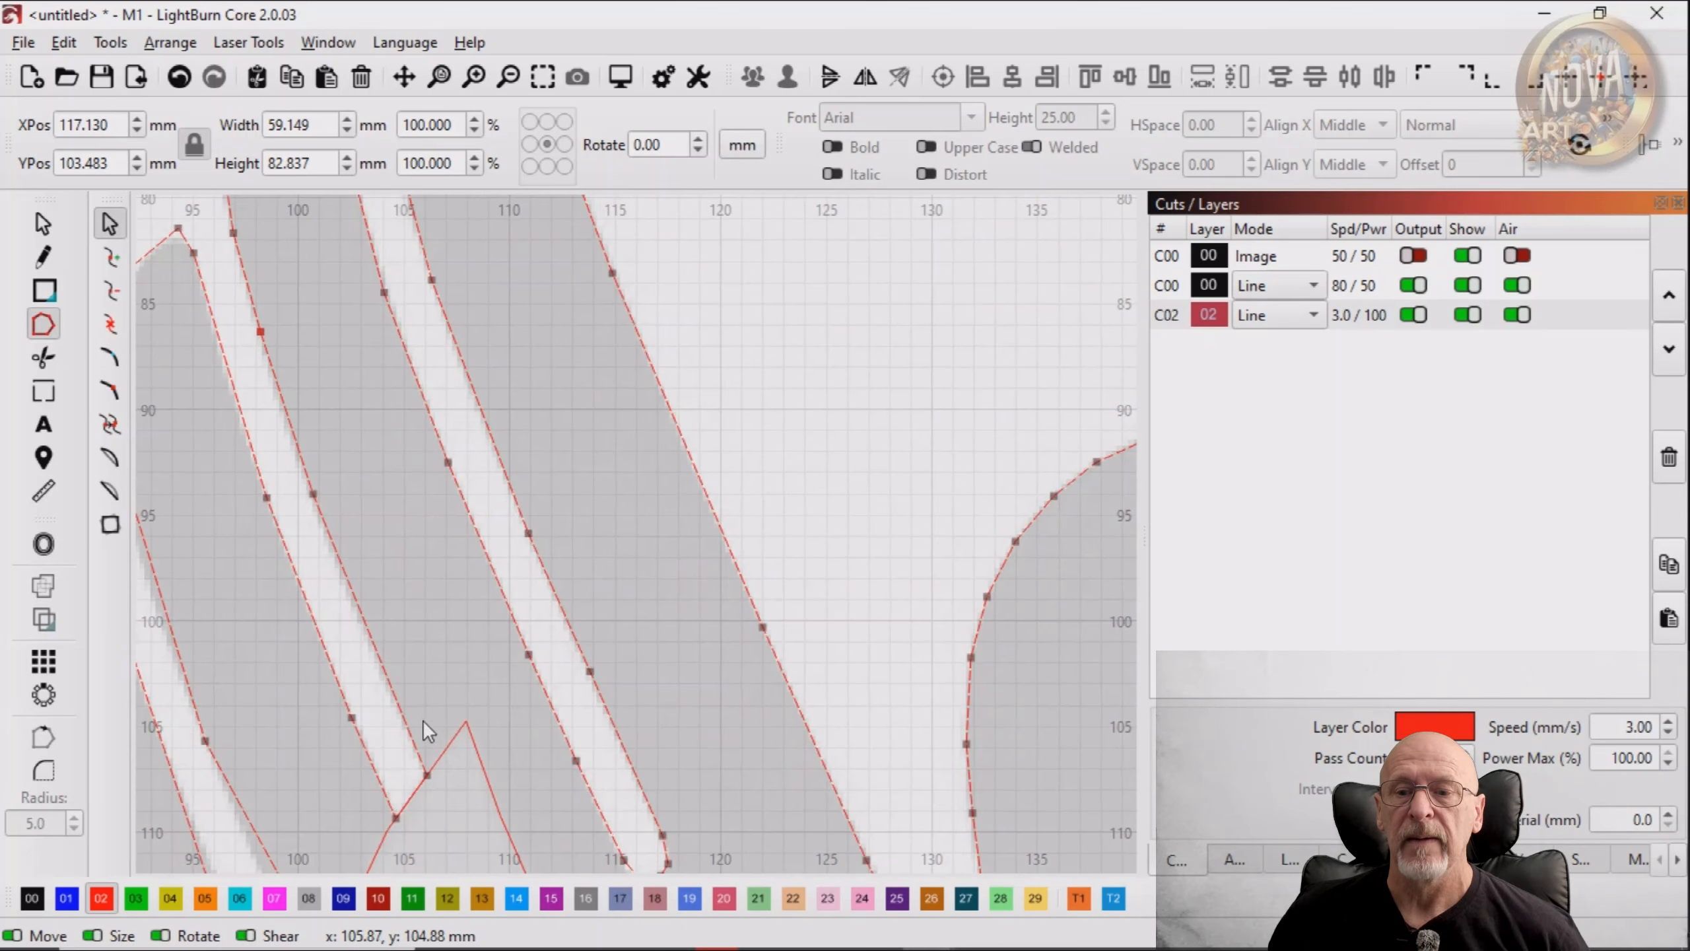
scroll(422, 719, "down", 1)
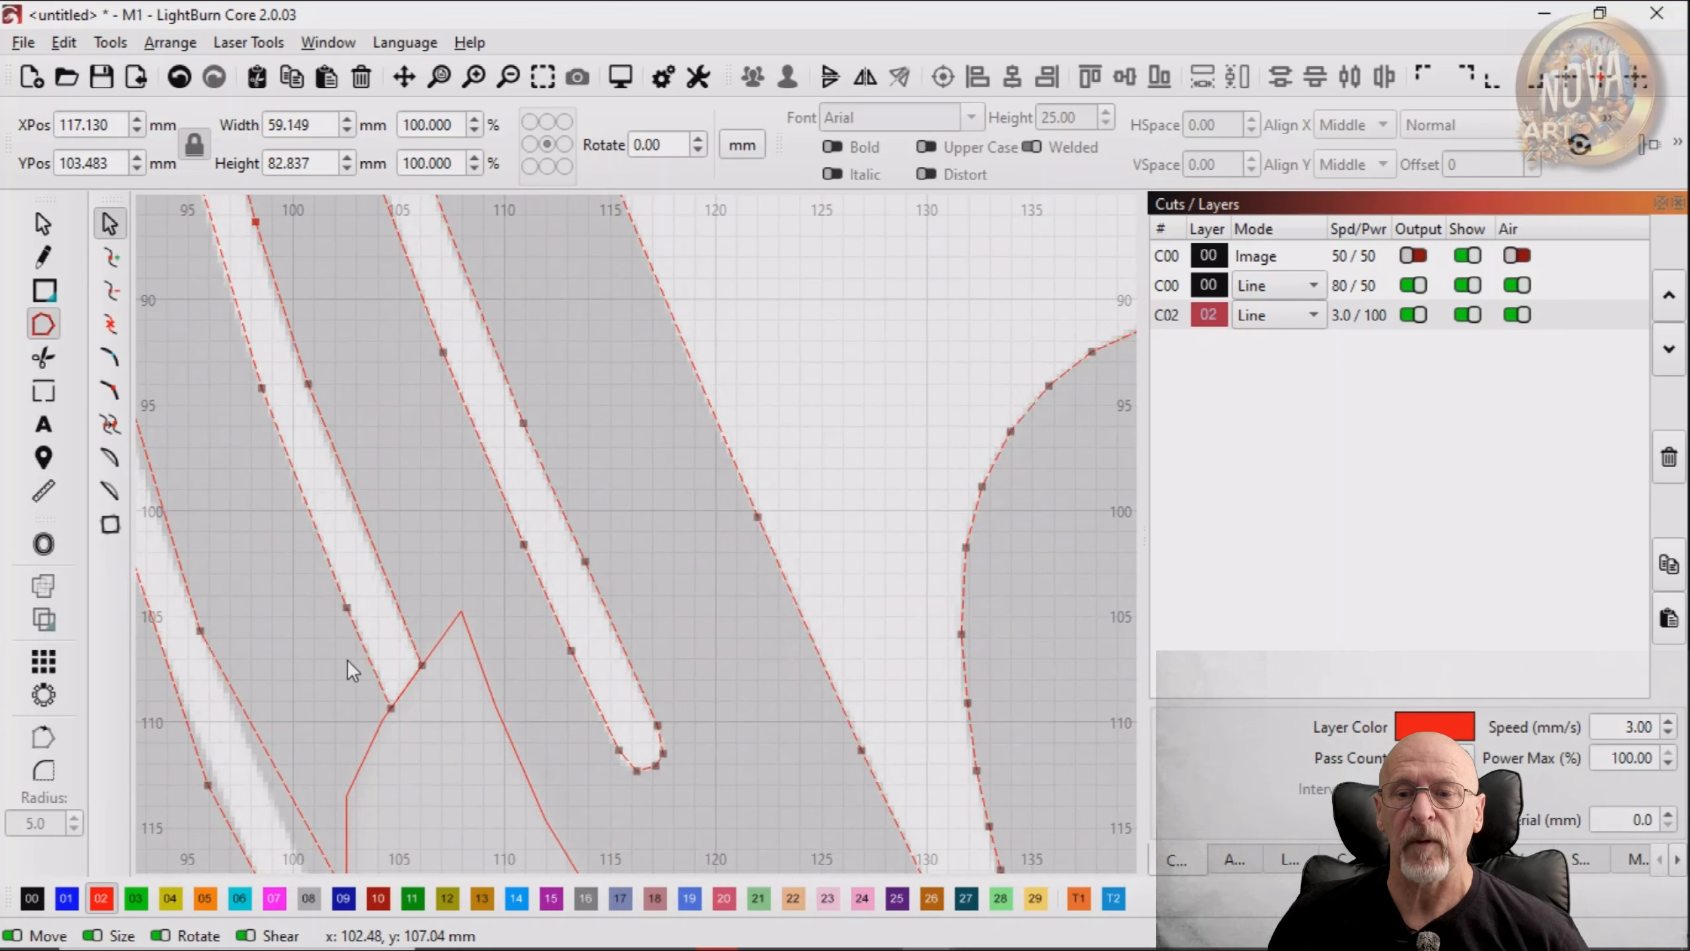
Reshape the outline around the third finger's tip, moving its nodes and inserting extra ones to follow the curve
left_click_drag(246, 478, 379, 712)
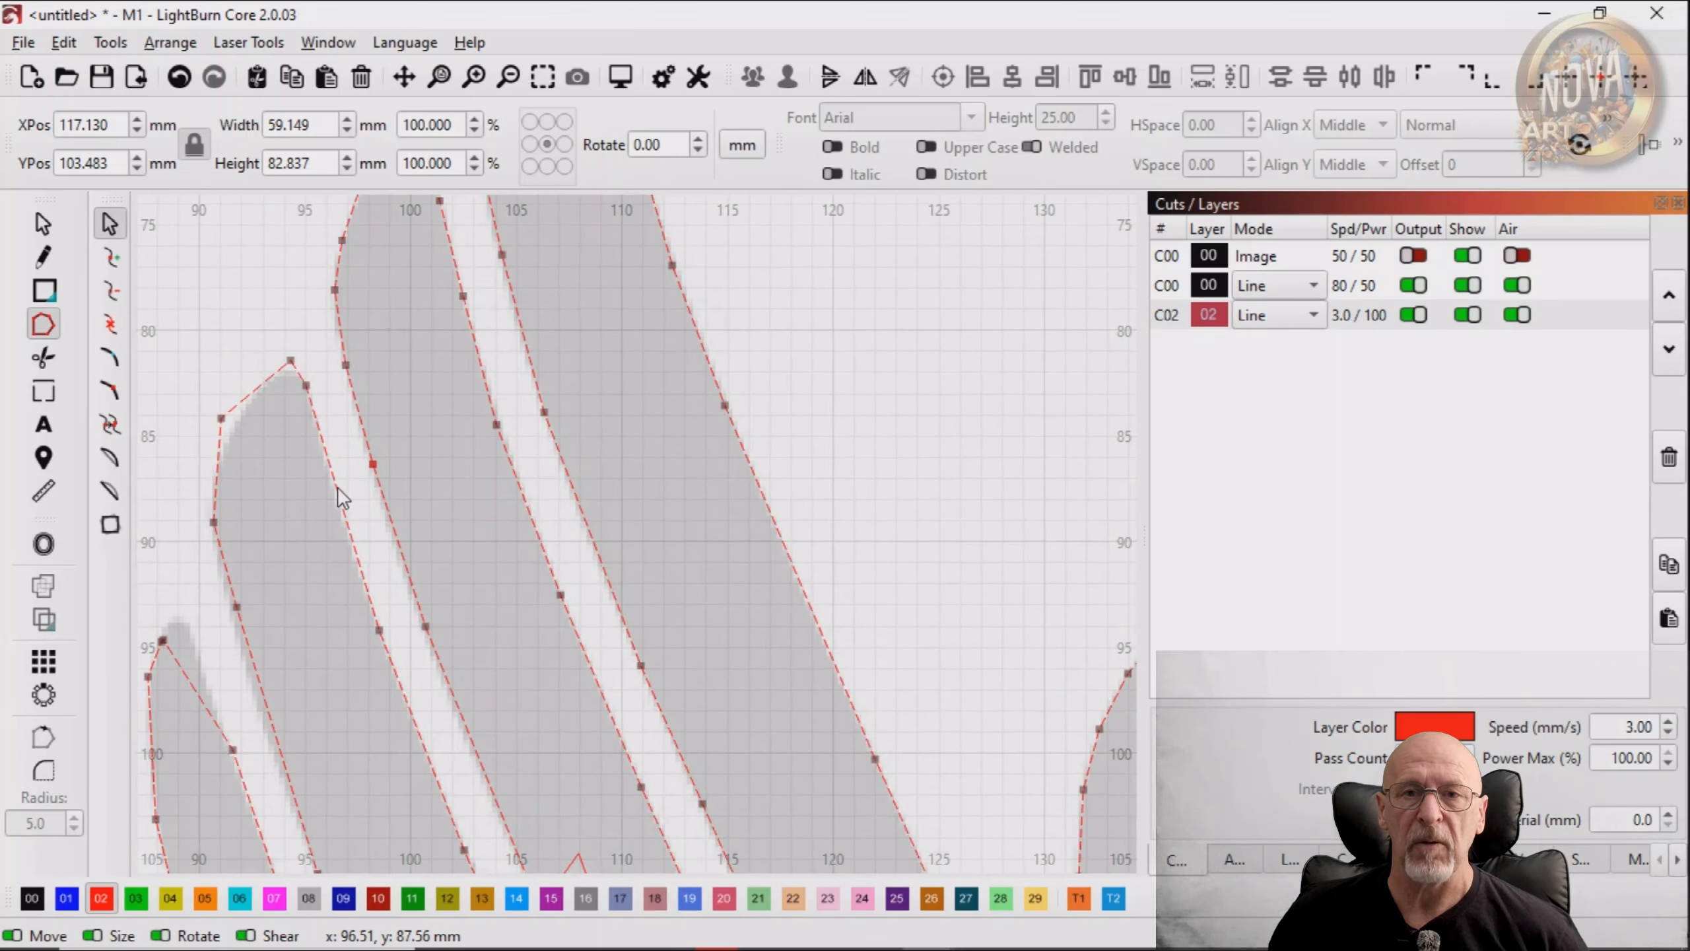
left_click_drag(293, 360, 289, 371)
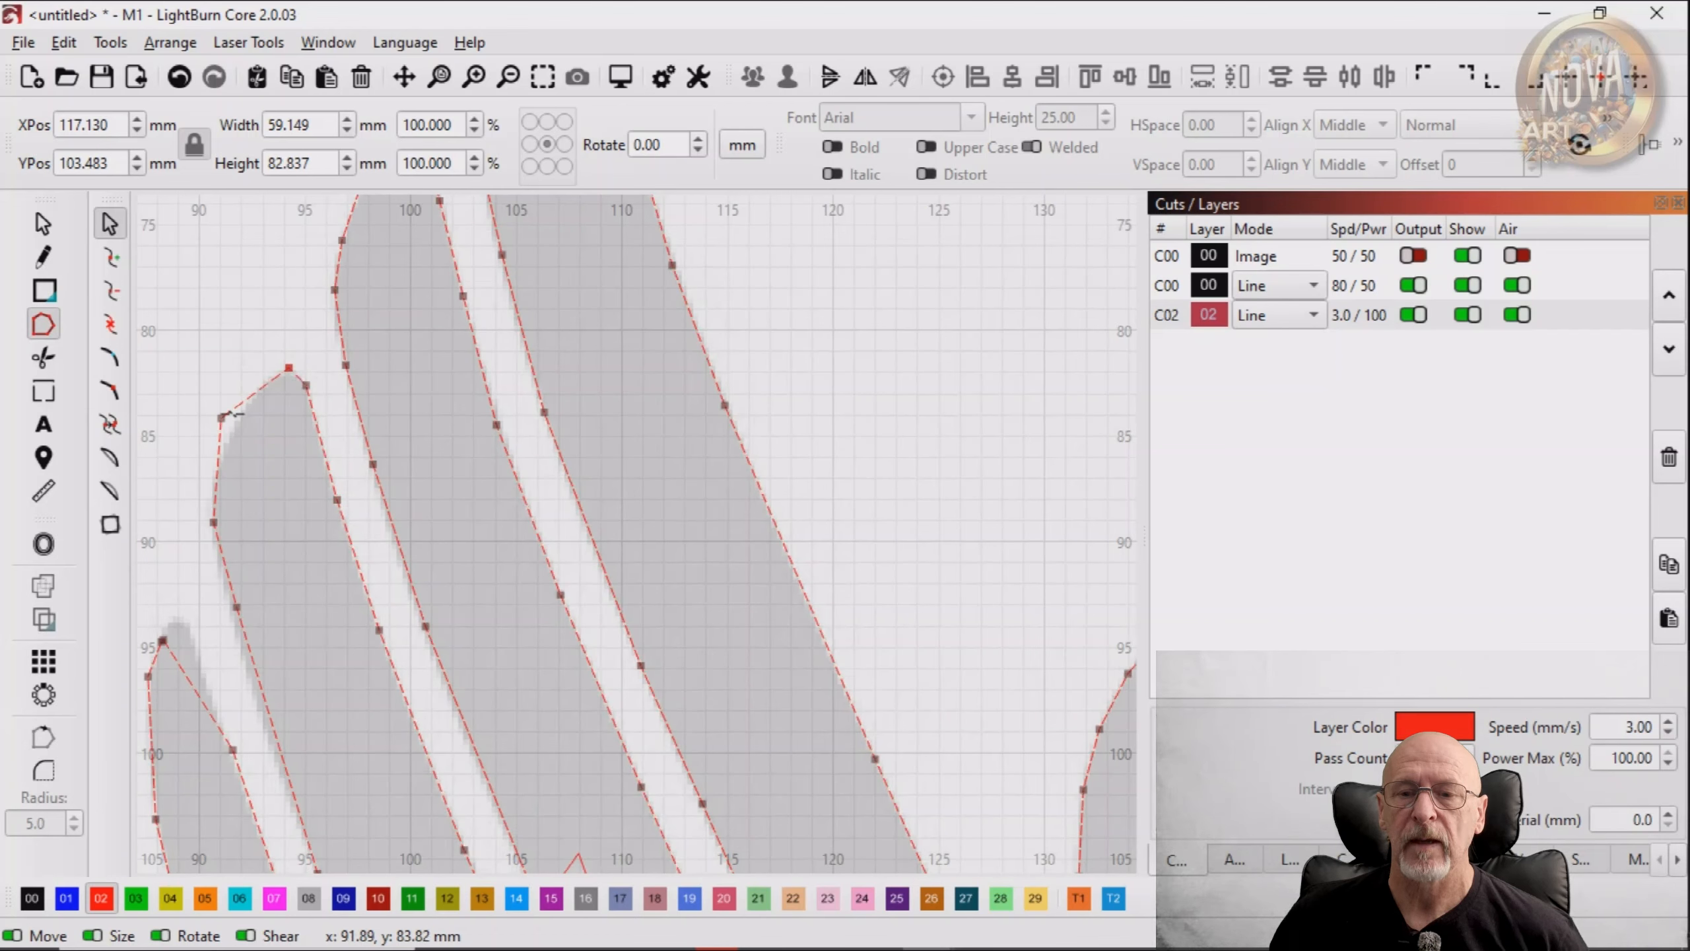
left_click_drag(222, 418, 266, 380)
key("i")
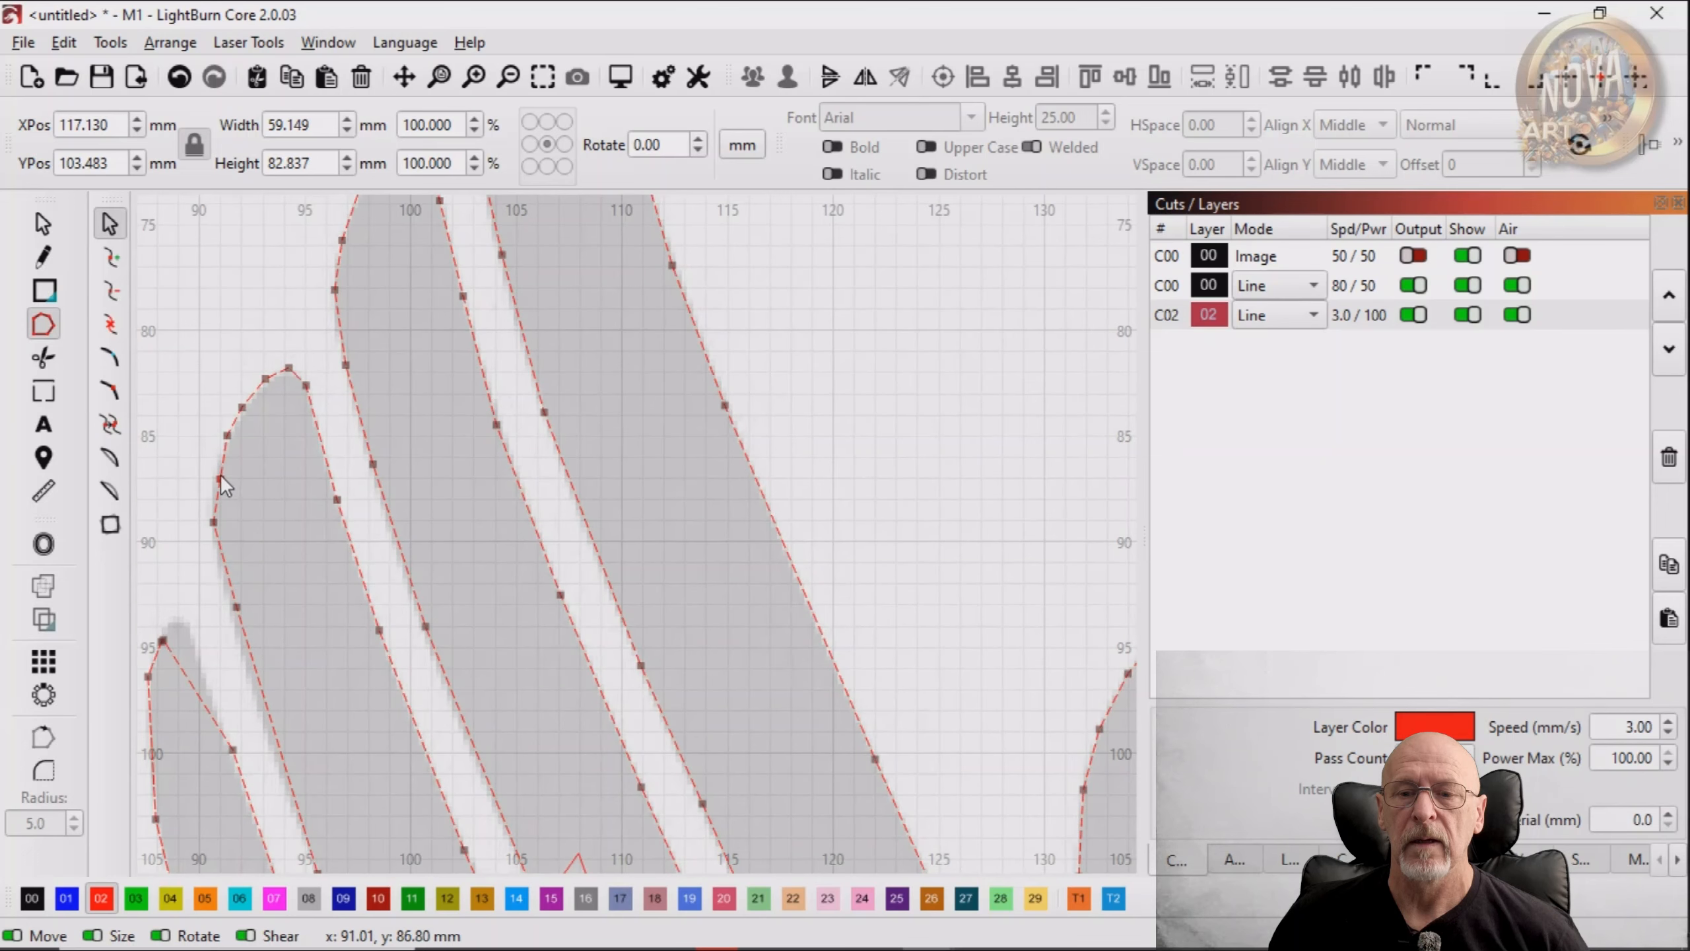
Fit the outline nodes down the third finger's edge facing the last finger, to just above the bottom of the gap
left_click_drag(283, 597, 216, 504)
scroll(289, 585, "down", 2)
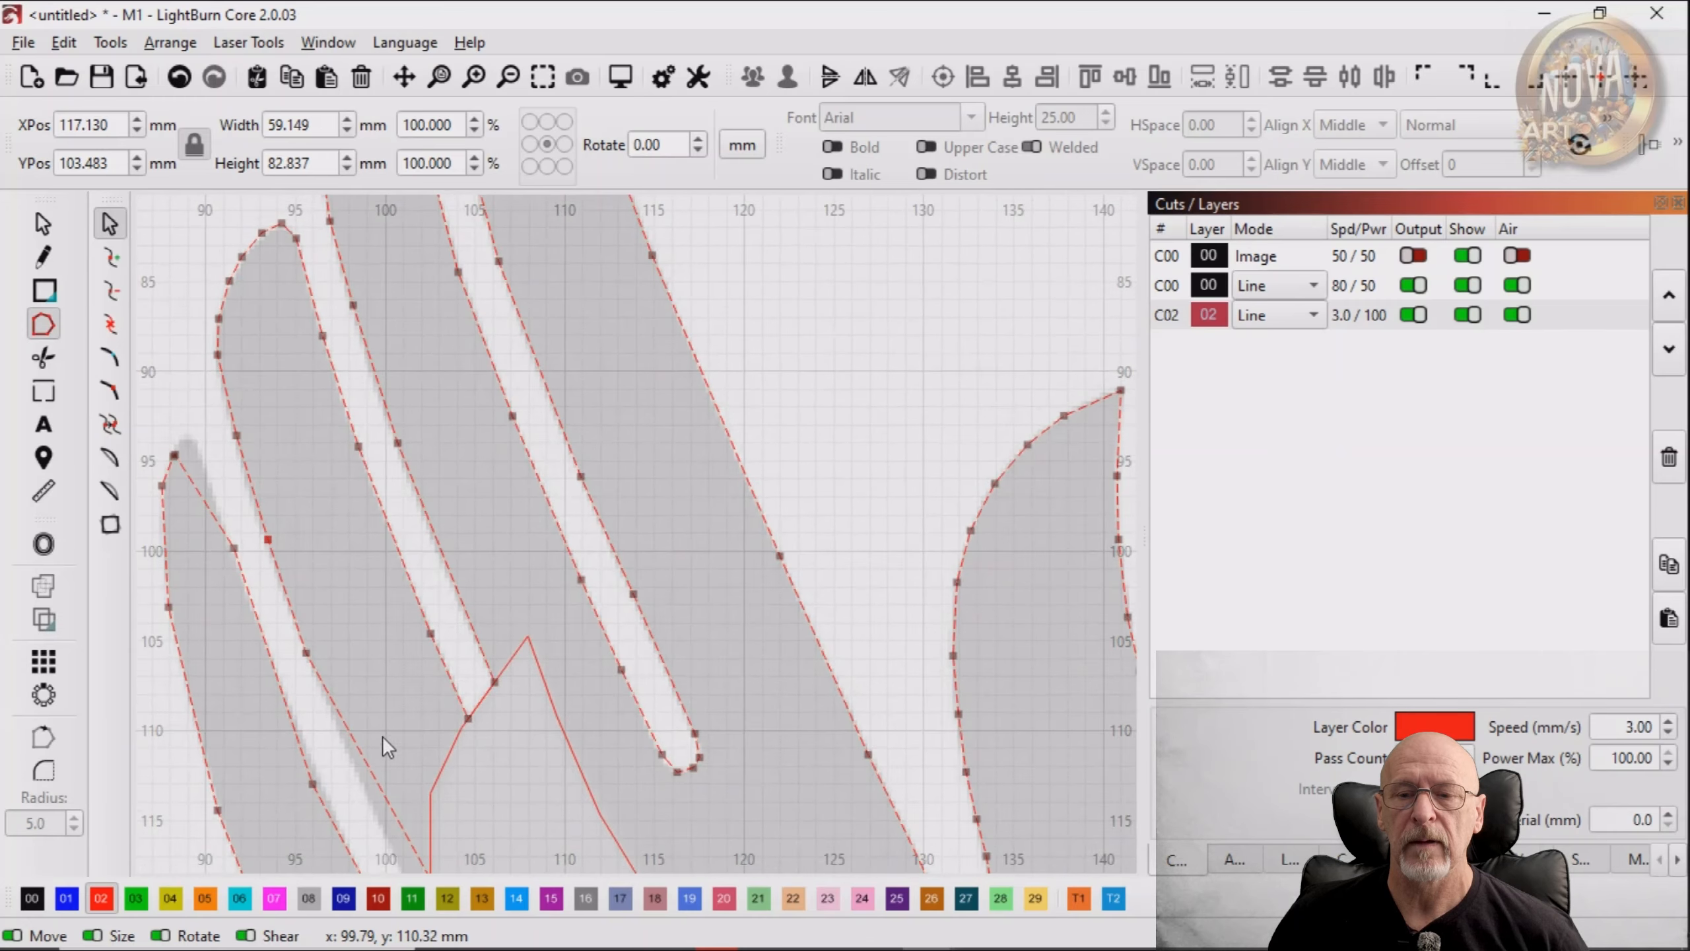
scroll(393, 705, "down", 3)
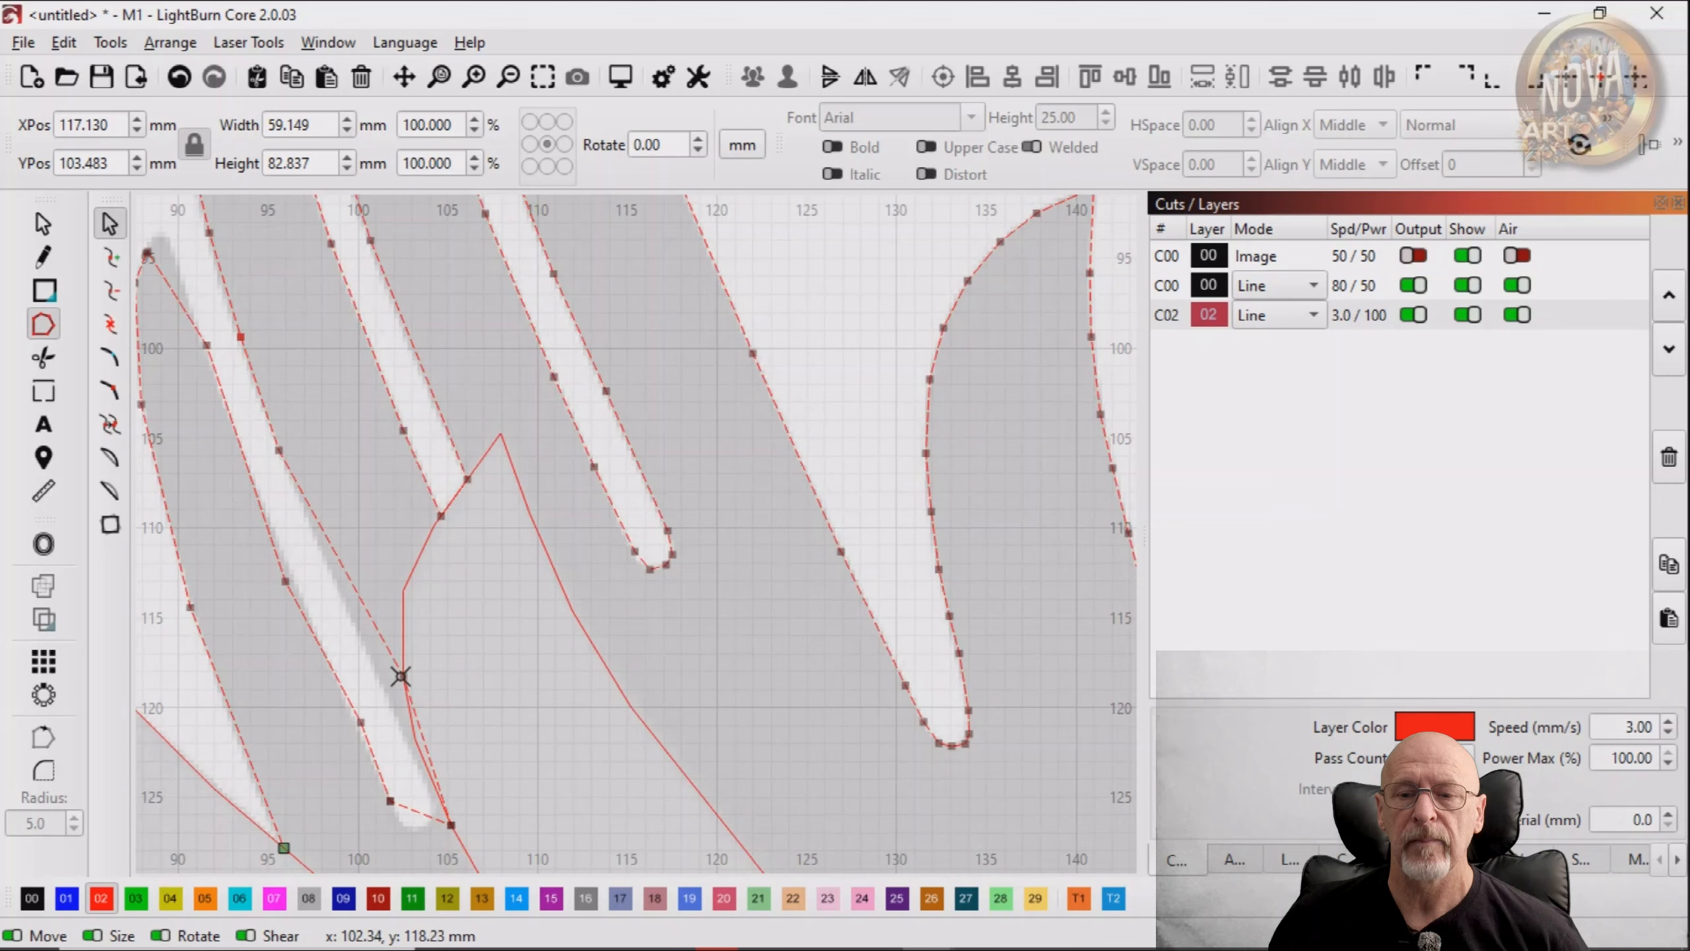
left_click_drag(404, 677, 406, 750)
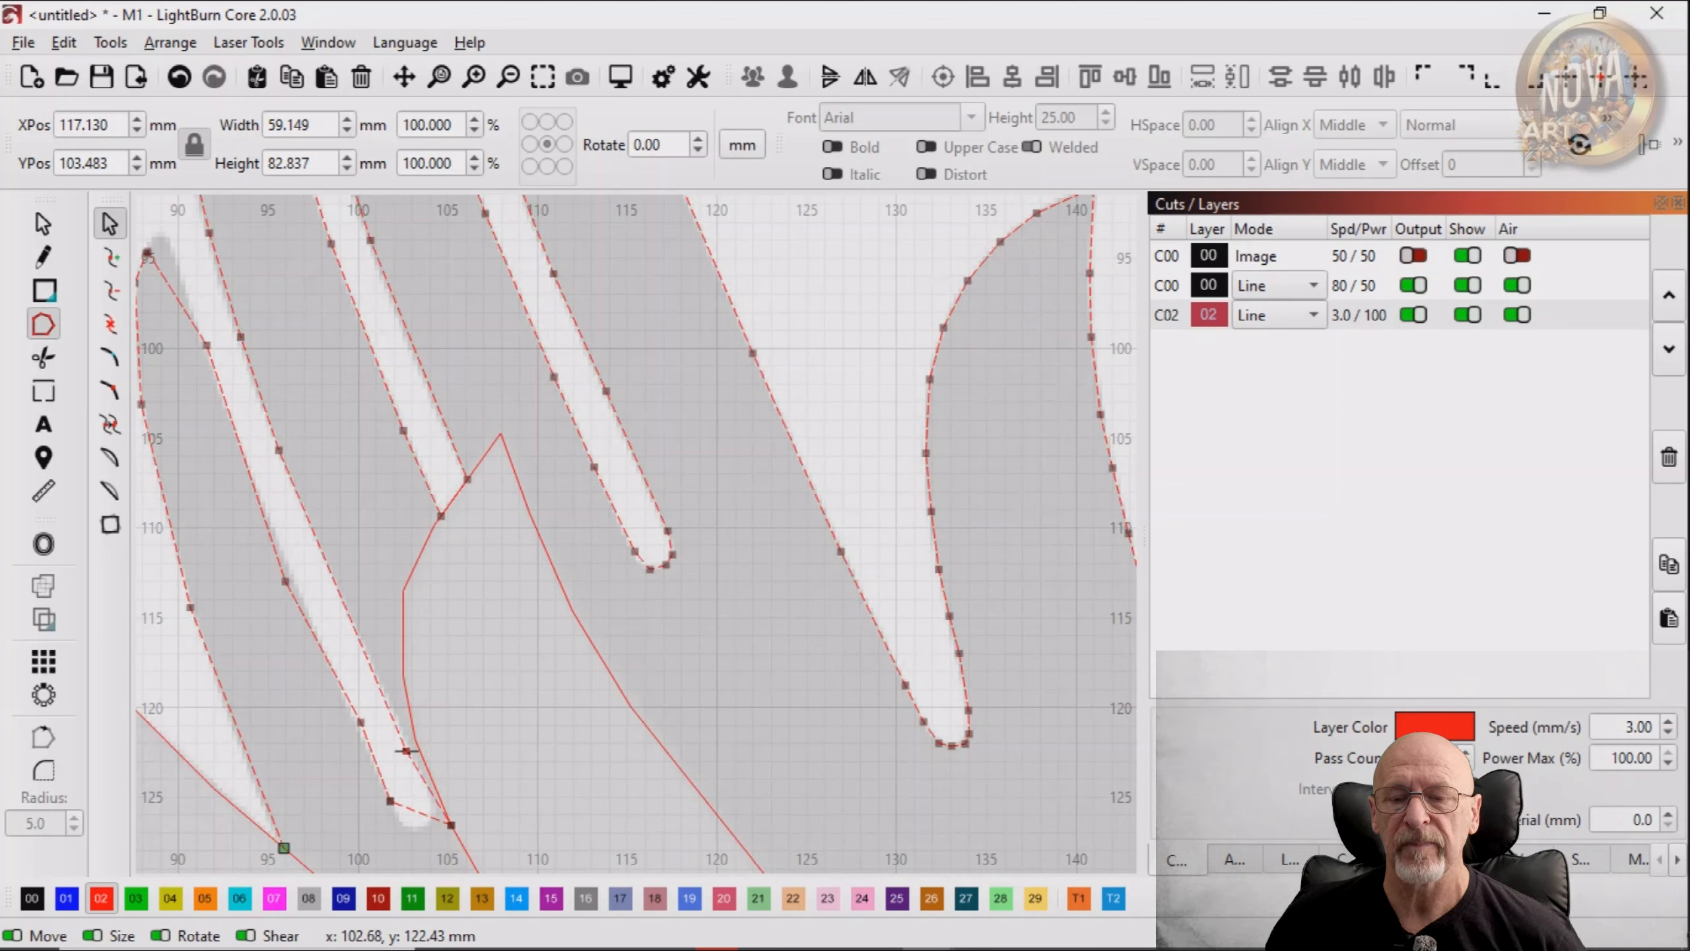
Round the bottom of the gap between the third and last fingers by moving its corner node and inserting extra nodes
scroll(440, 603, "down", 4)
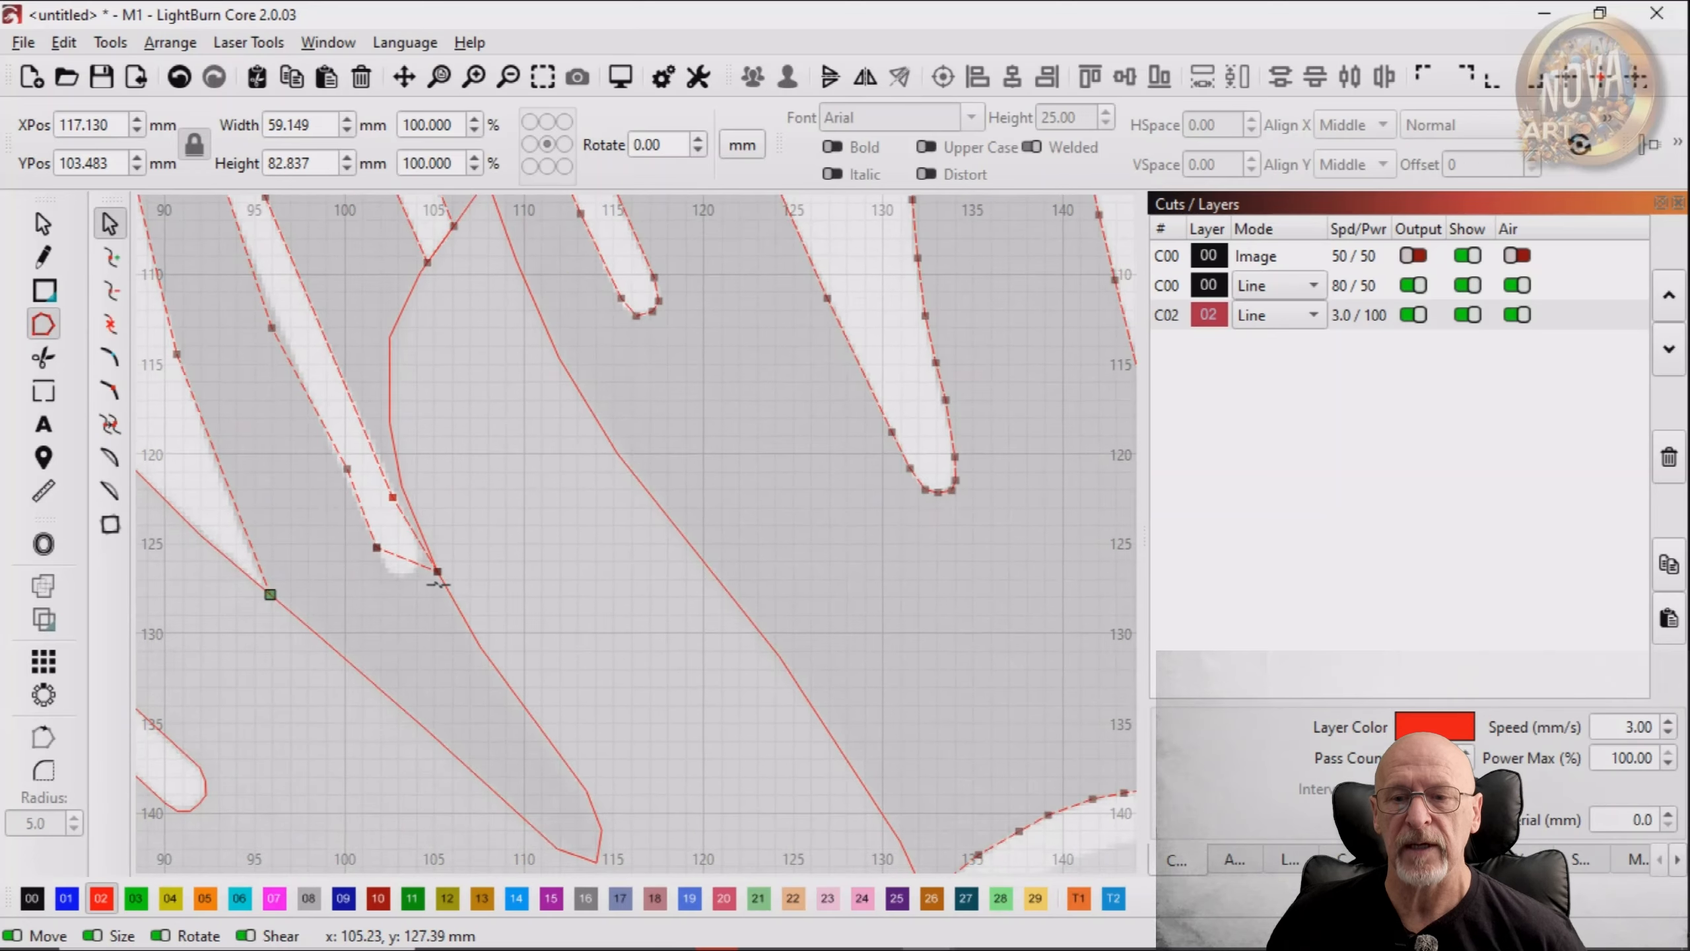
mouse_move(437, 571)
left_mouse_down()
mouse_move(390, 574)
mouse_move(420, 550)
mouse_move(416, 567)
left_mouse_up()
key("i")
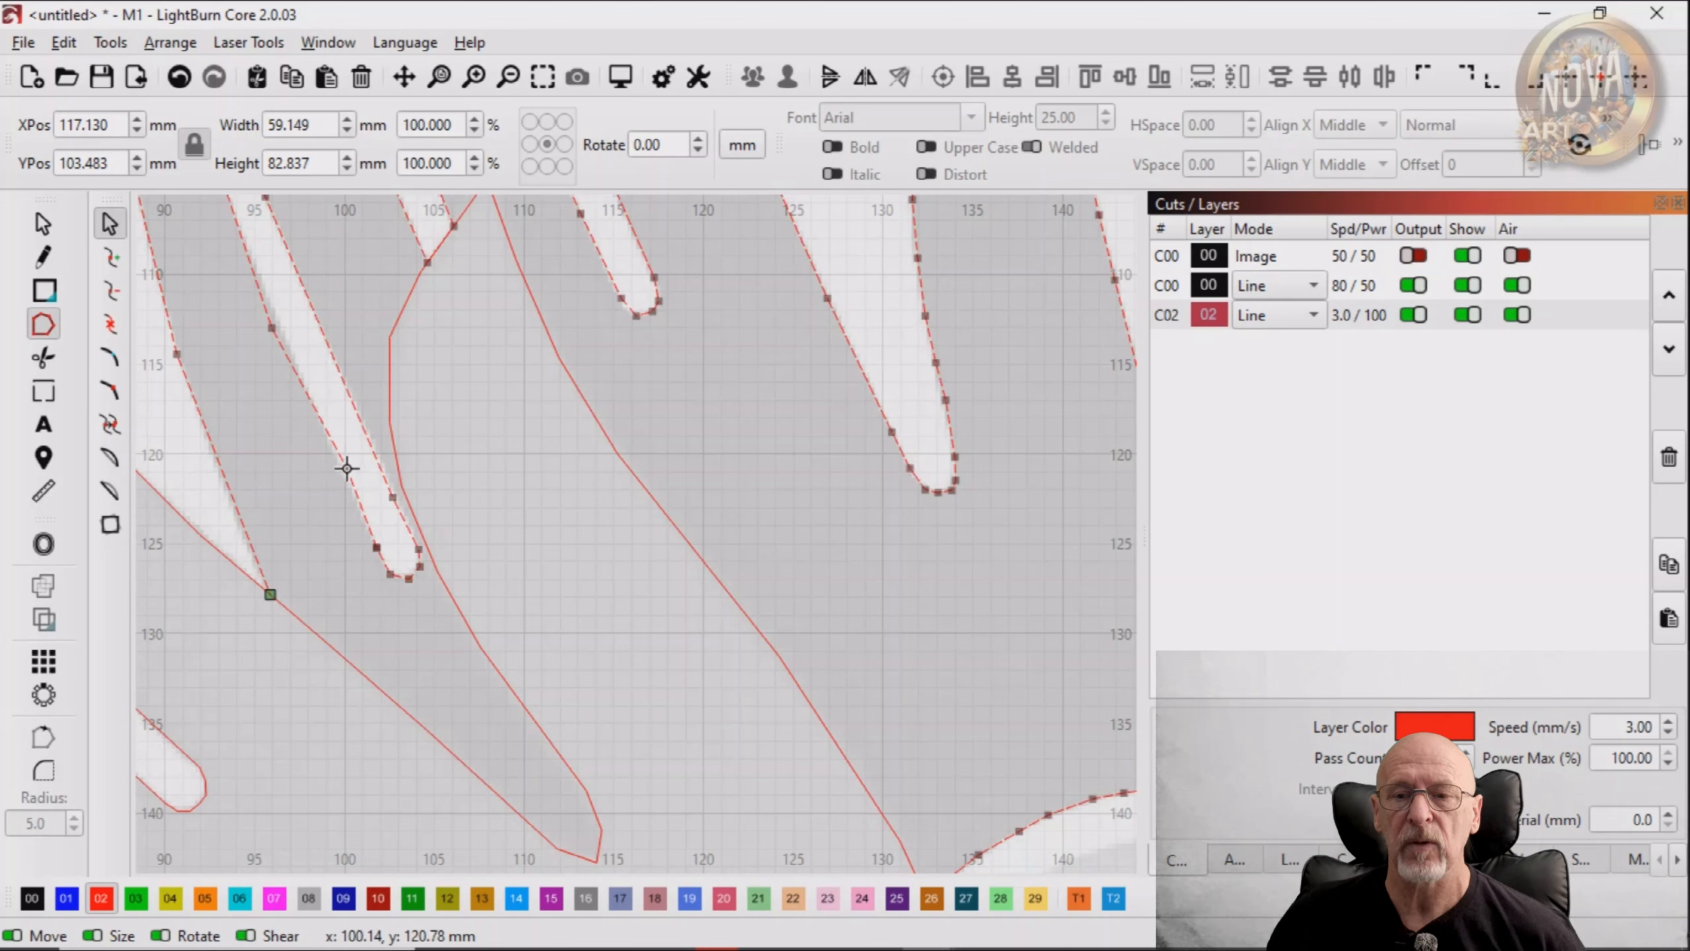
Adjust the nodes along the last finger's edge facing the third finger, from the gap up toward the fingertip
left_click_drag(346, 469, 345, 475)
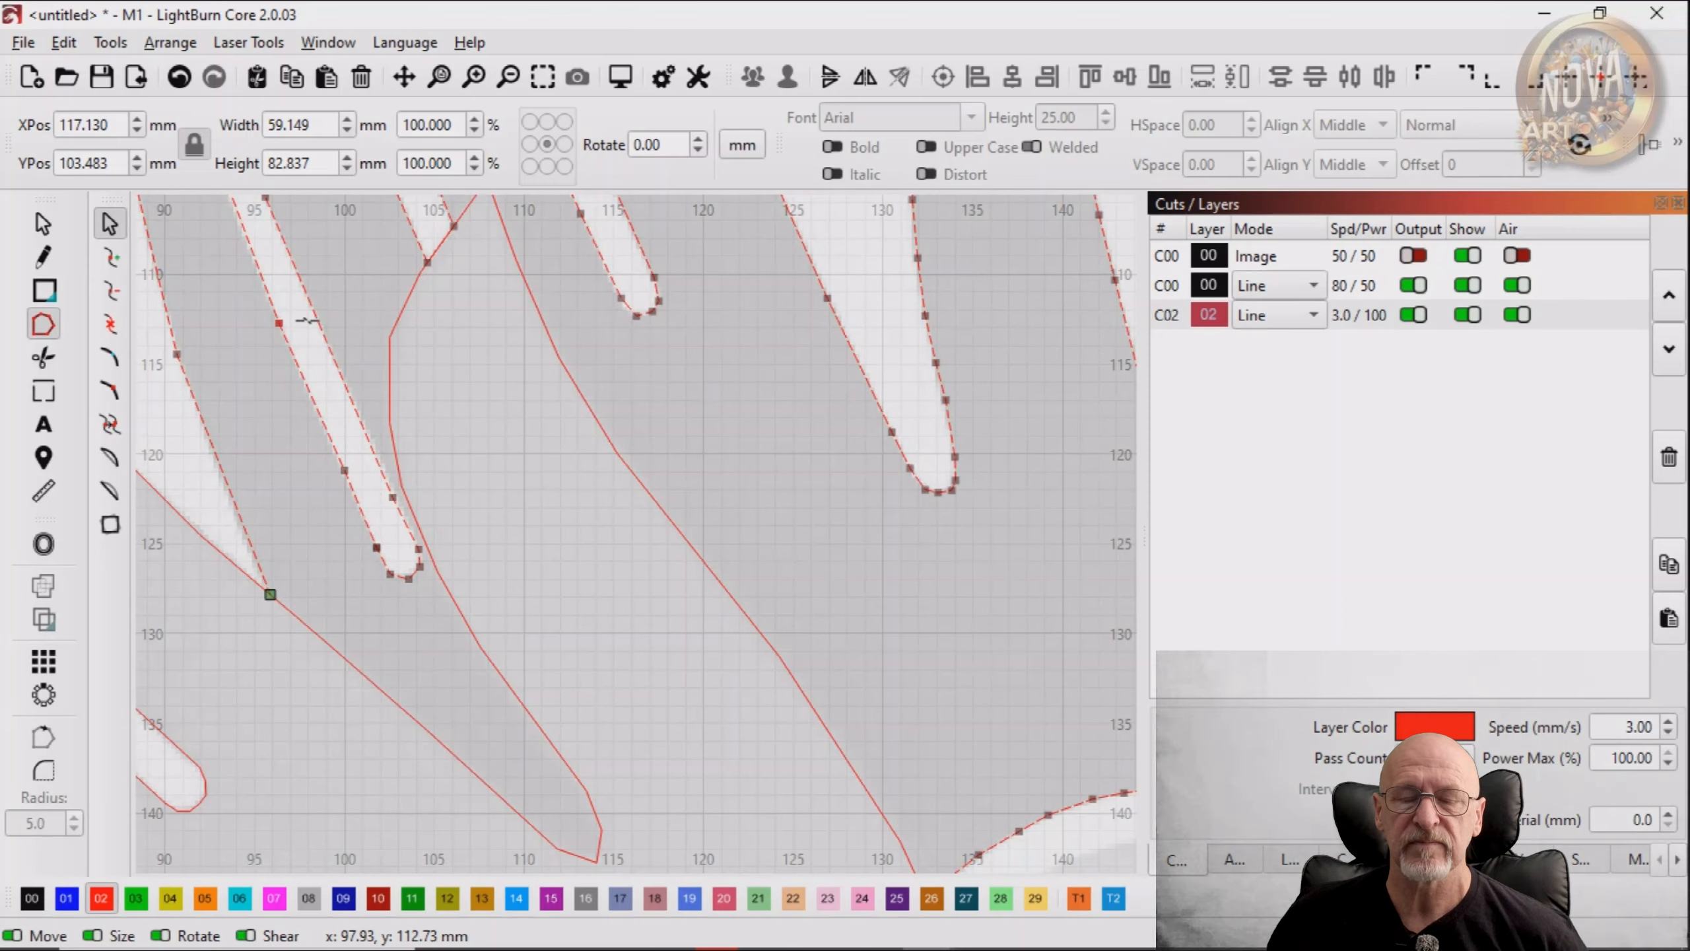
left_click_drag(388, 419, 520, 658)
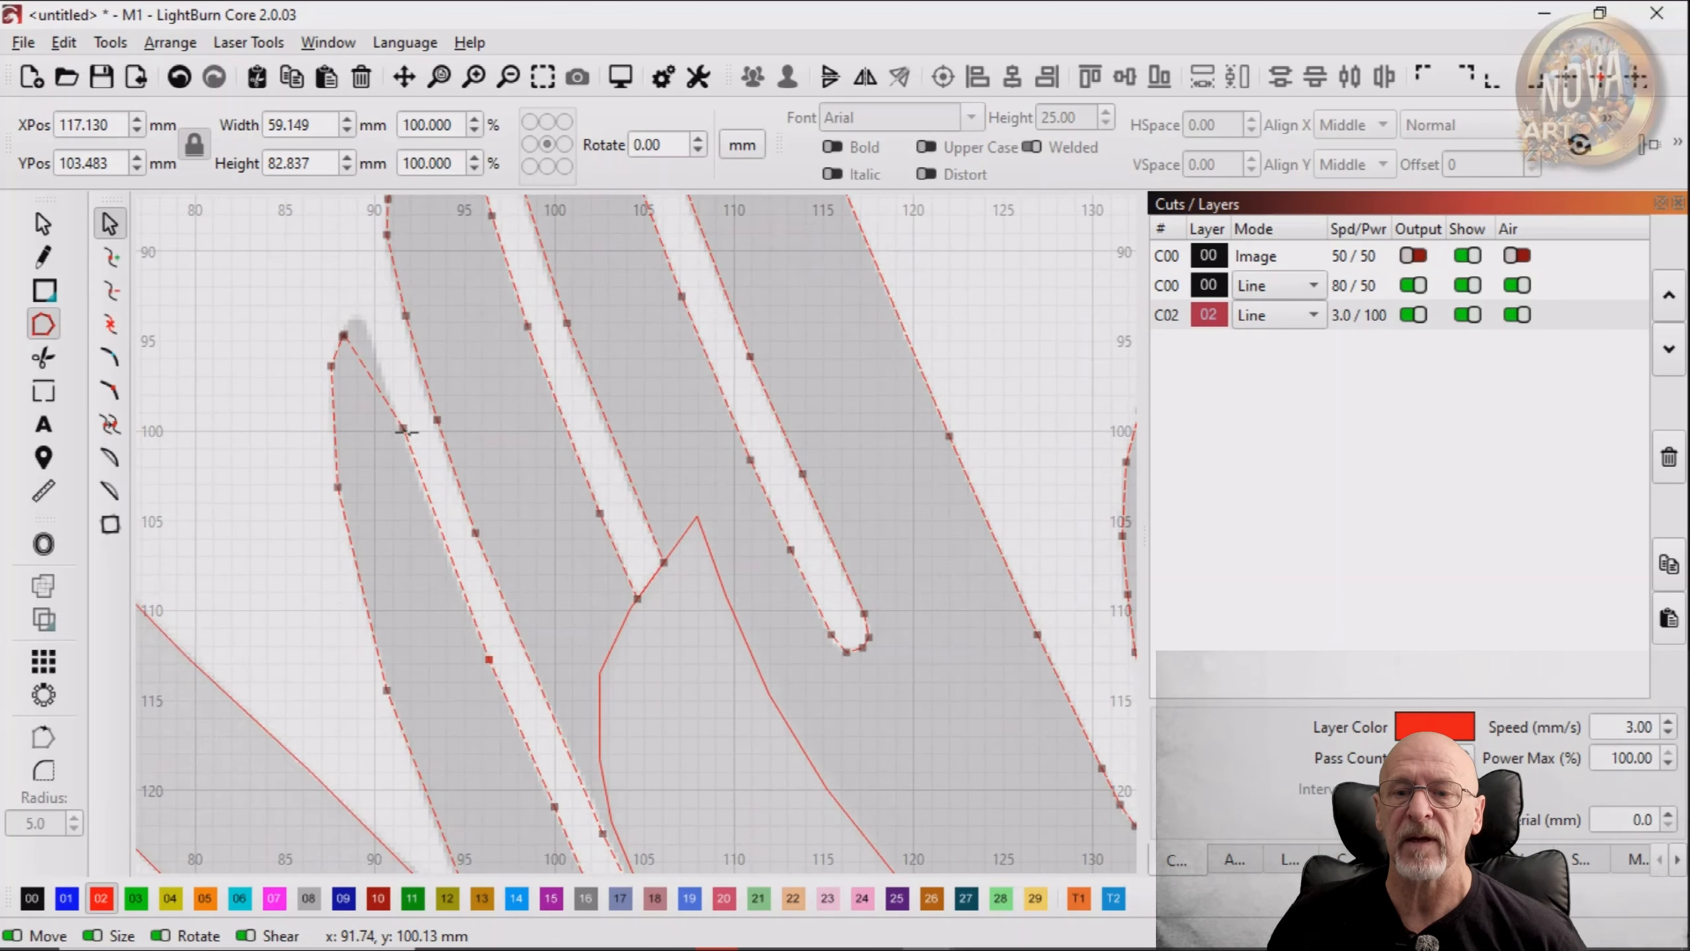
left_click_drag(403, 428, 401, 439)
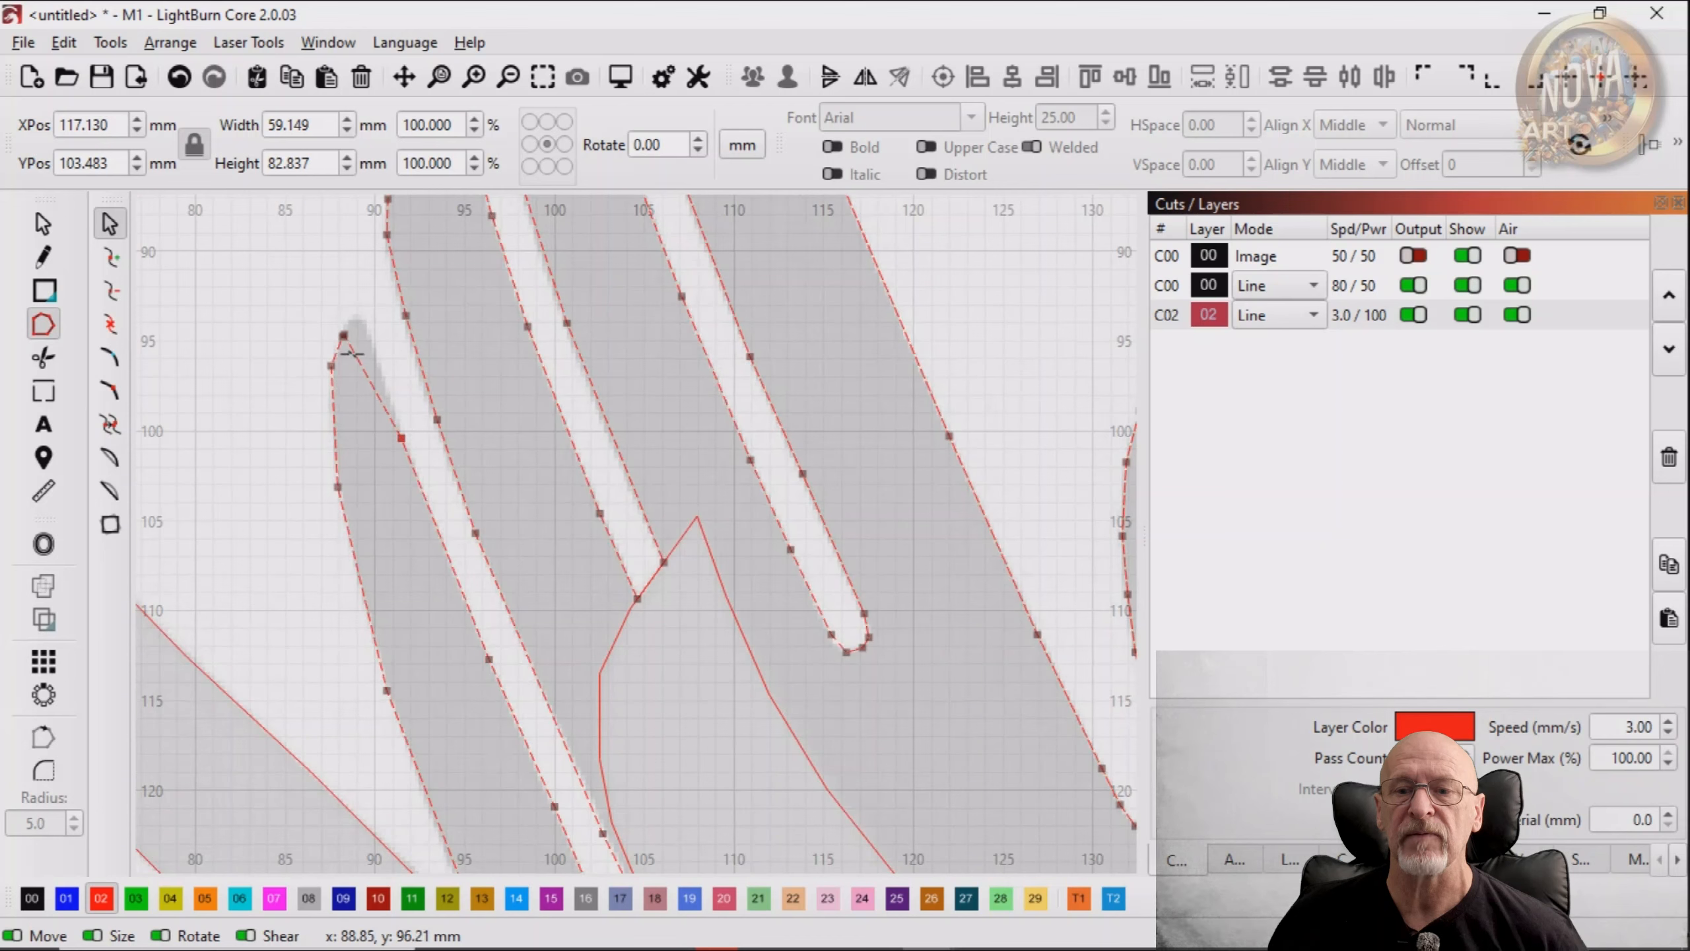
Reshape the last finger's rounded tip with repositioned and added nodes, and insert a node on its outer edge to follow the image
mouse_move(344, 338)
left_mouse_down()
mouse_move(317, 318)
mouse_move(365, 321)
left_mouse_up()
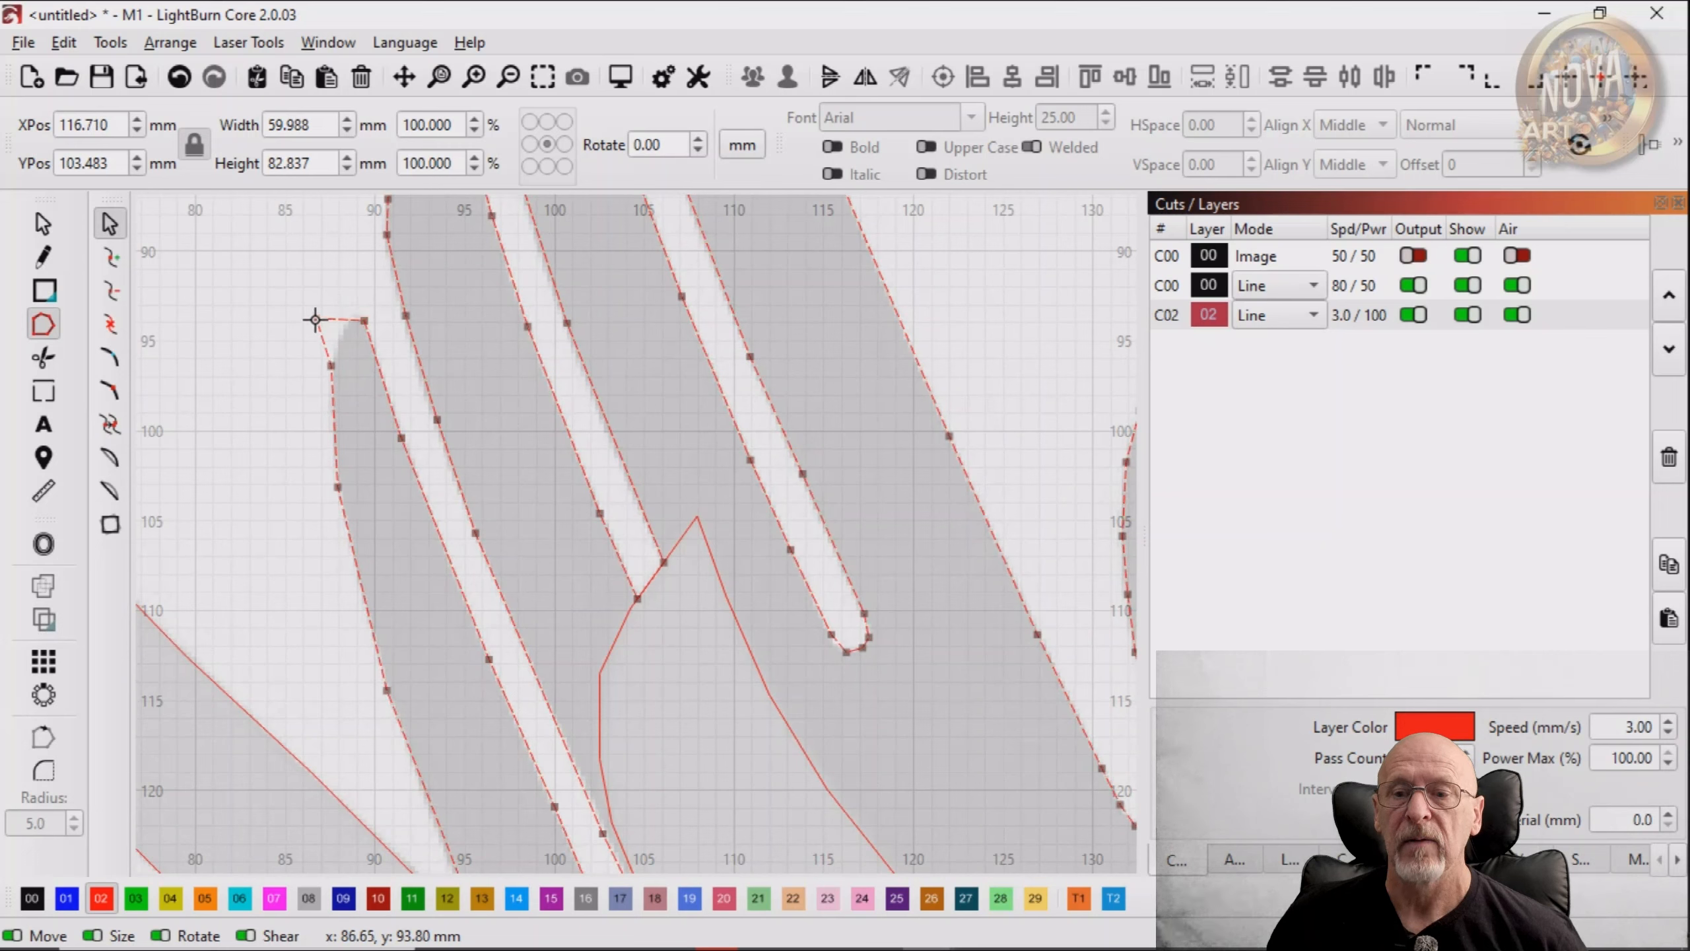
left_click_drag(318, 320, 347, 317)
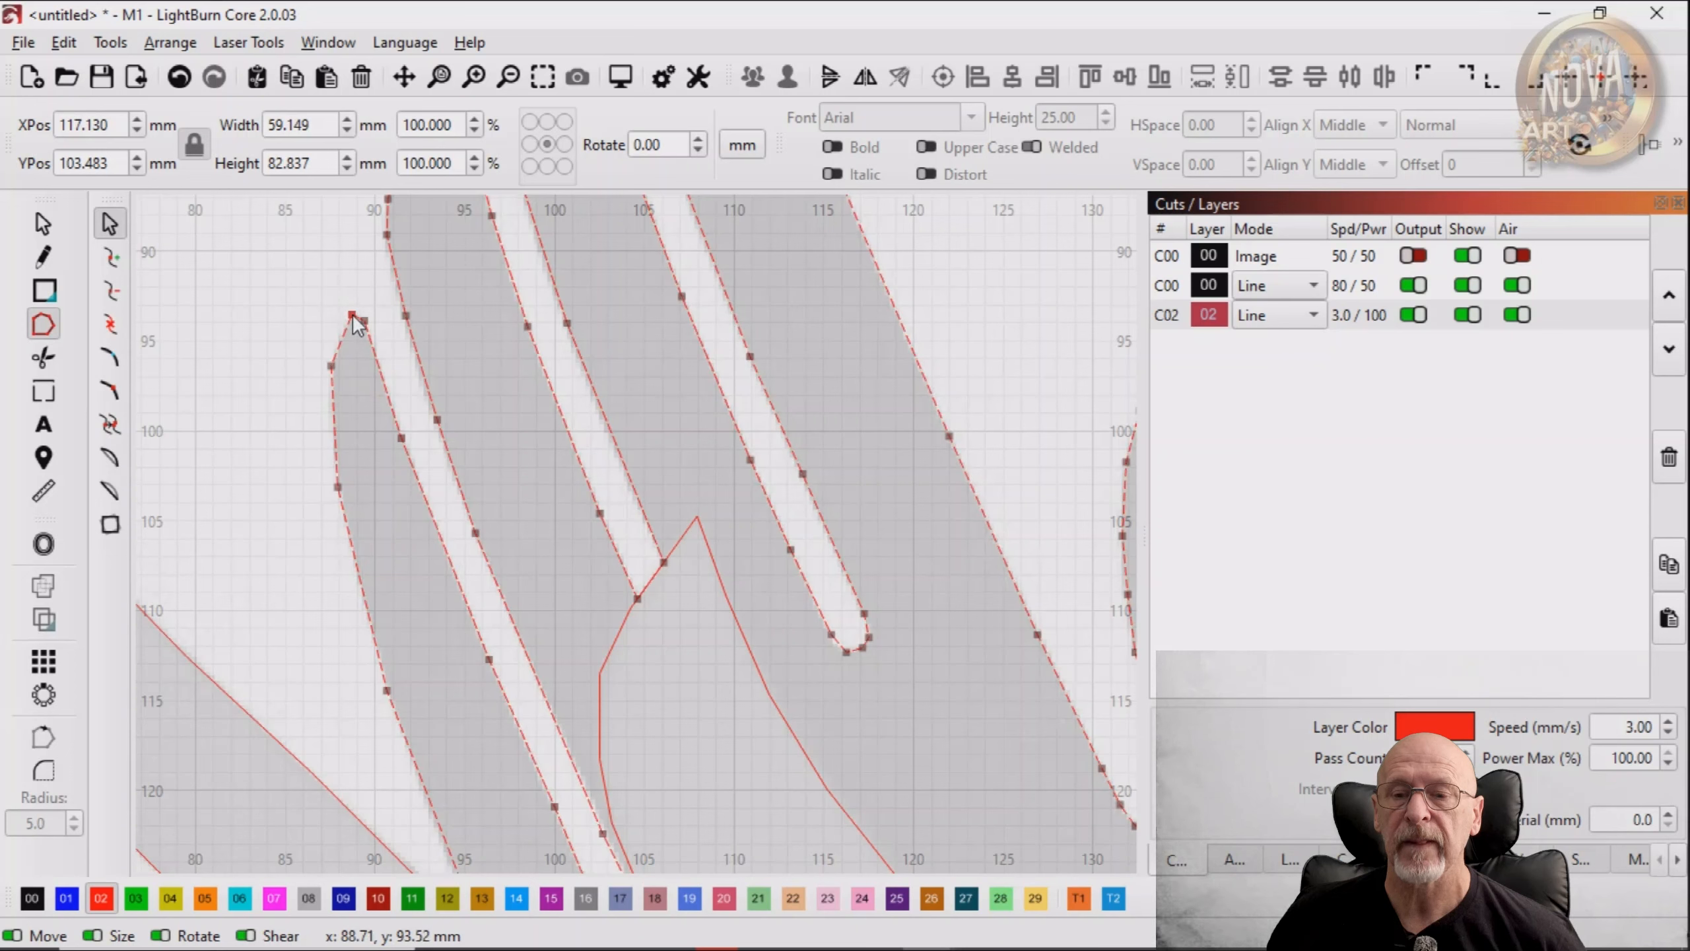
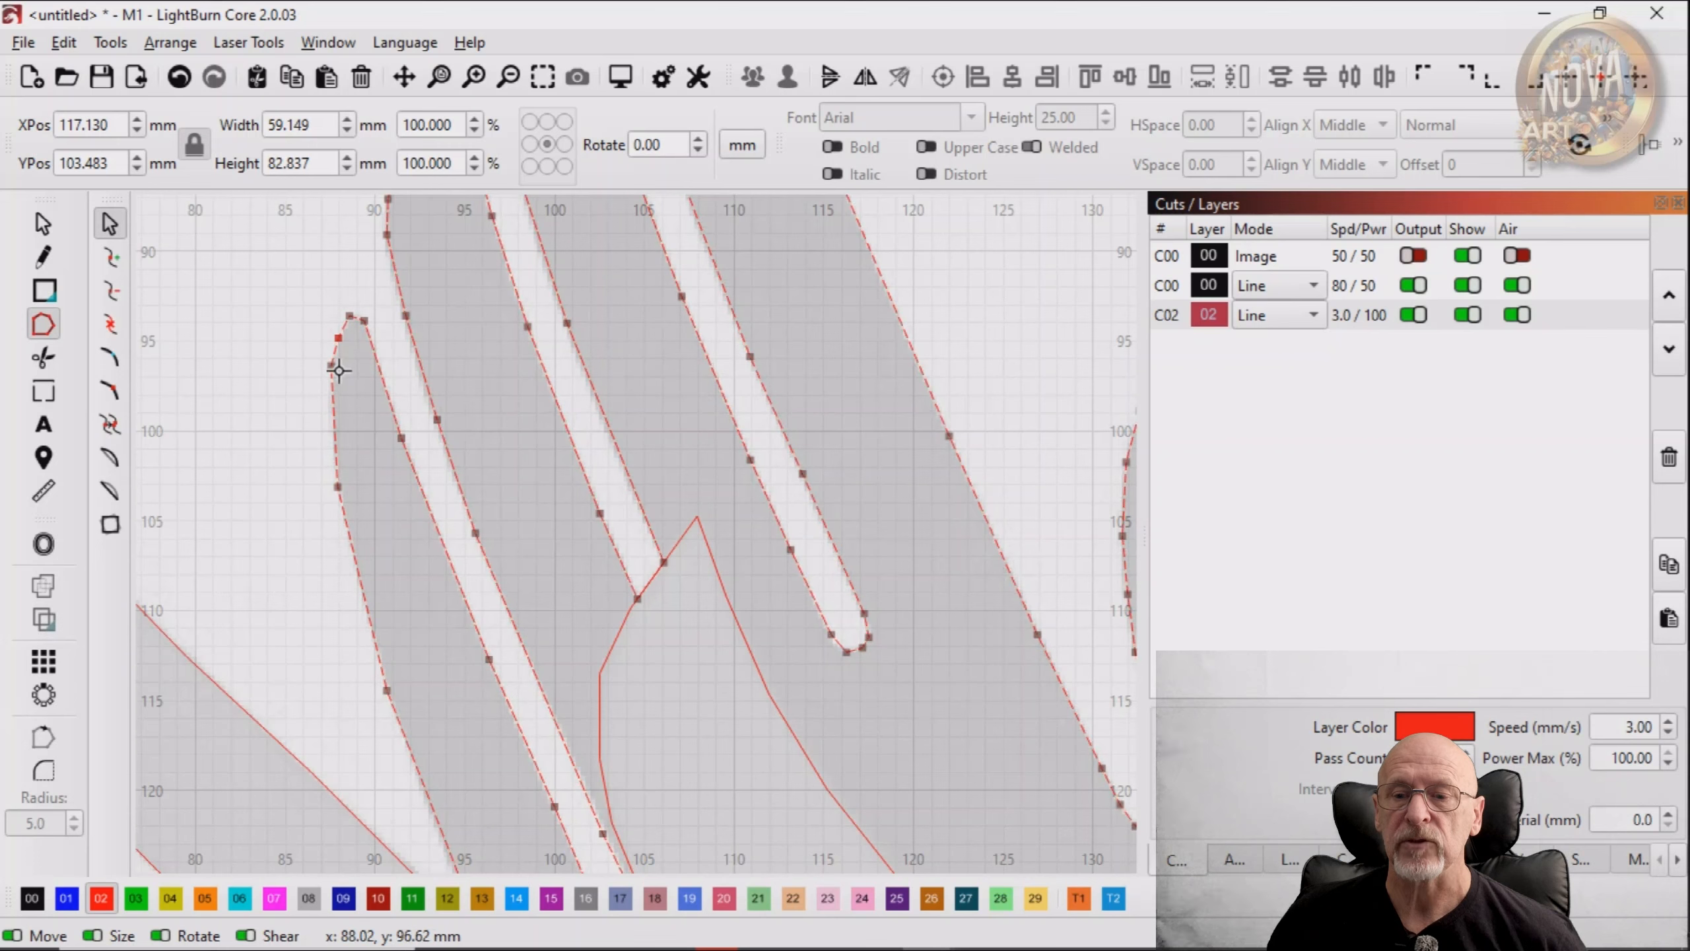
left_click_drag(339, 371, 339, 340)
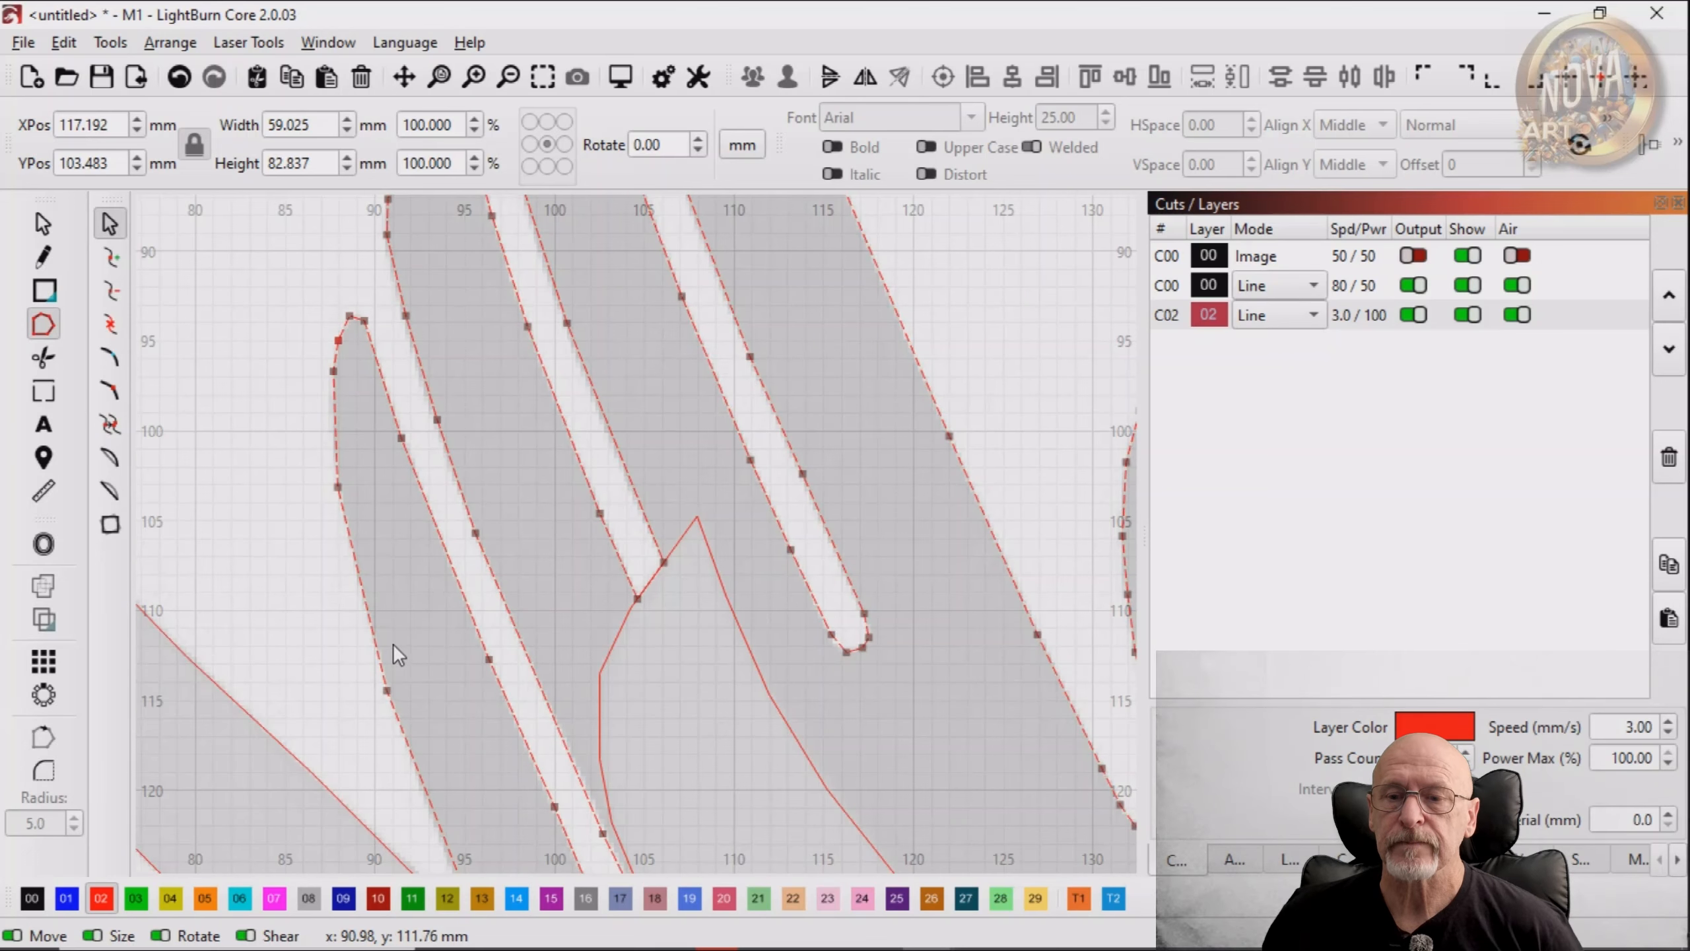
scroll(394, 643, "down", 1)
left_click_drag(394, 643, 347, 464)
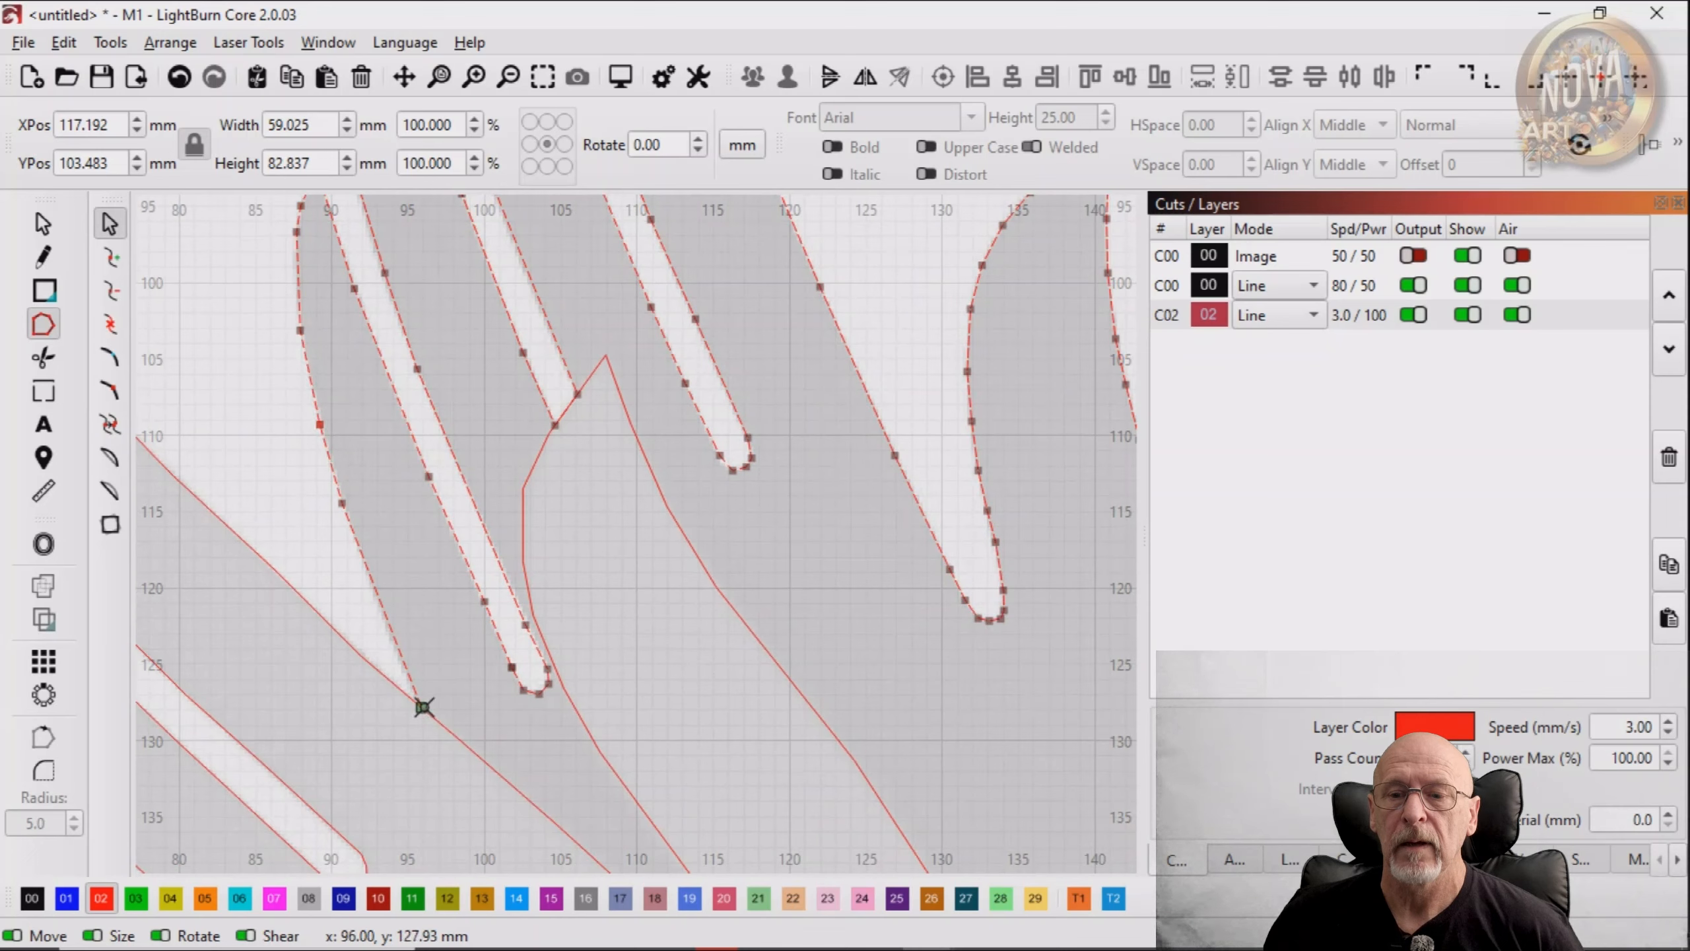
Move the end node of the last finger's outer edge onto the front hand's outline
mouse_move(423, 708)
left_mouse_down()
mouse_move(439, 707)
mouse_move(421, 705)
left_mouse_up()
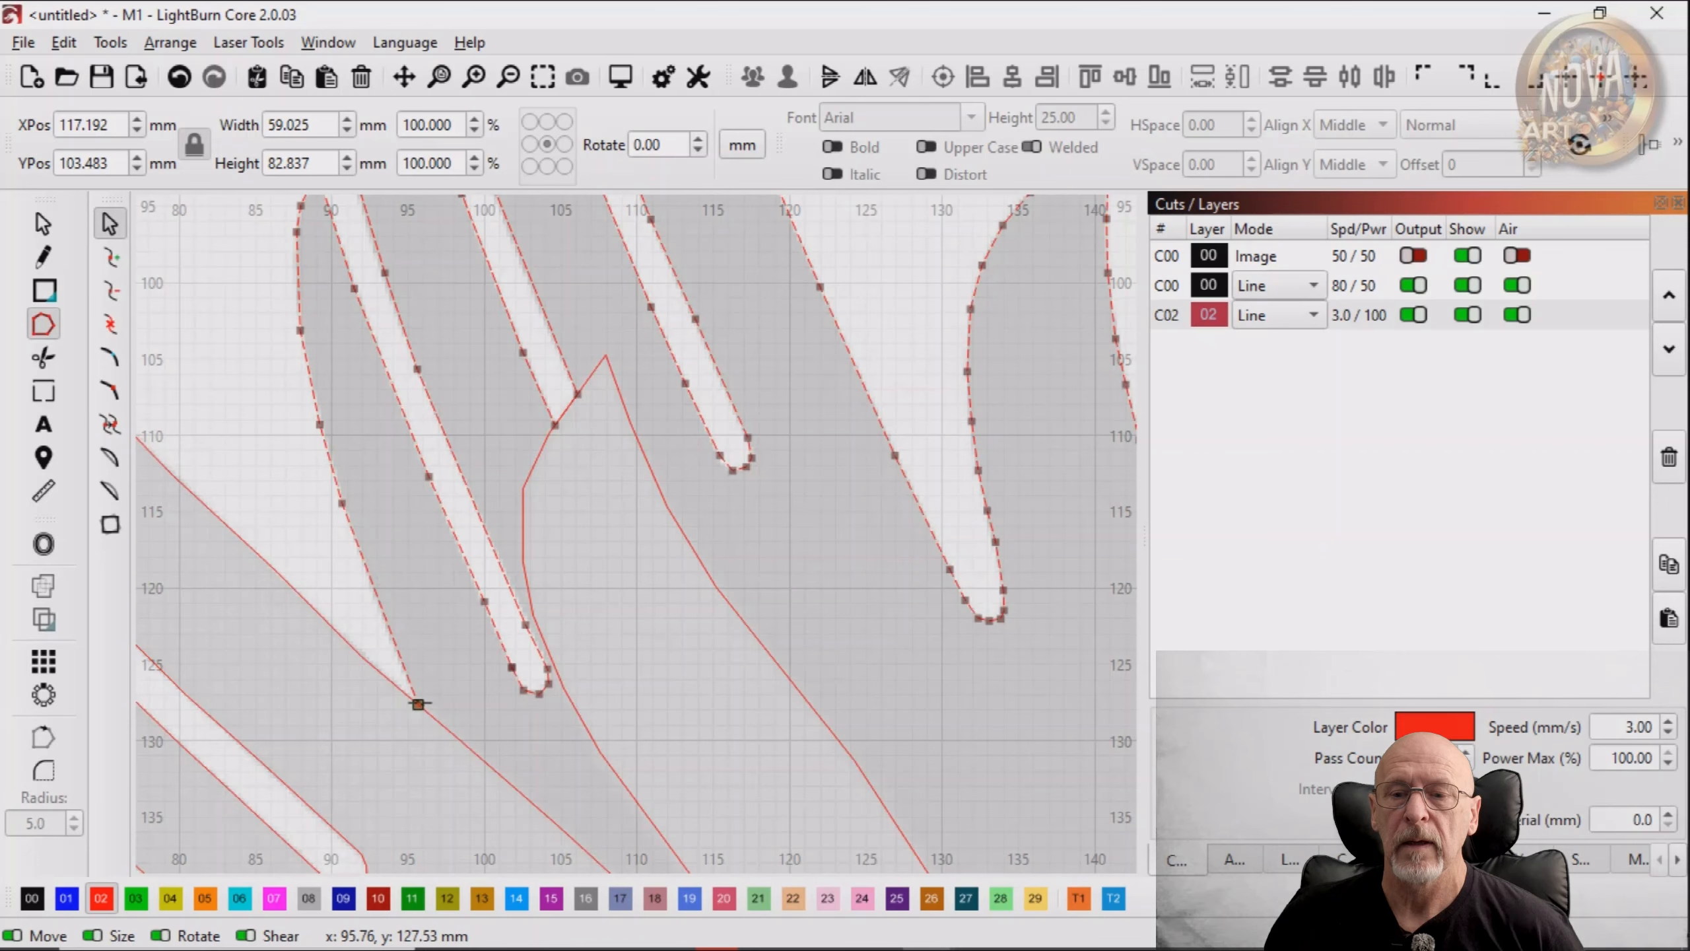
scroll(429, 689, "down", 3)
scroll(454, 645, "down", 3)
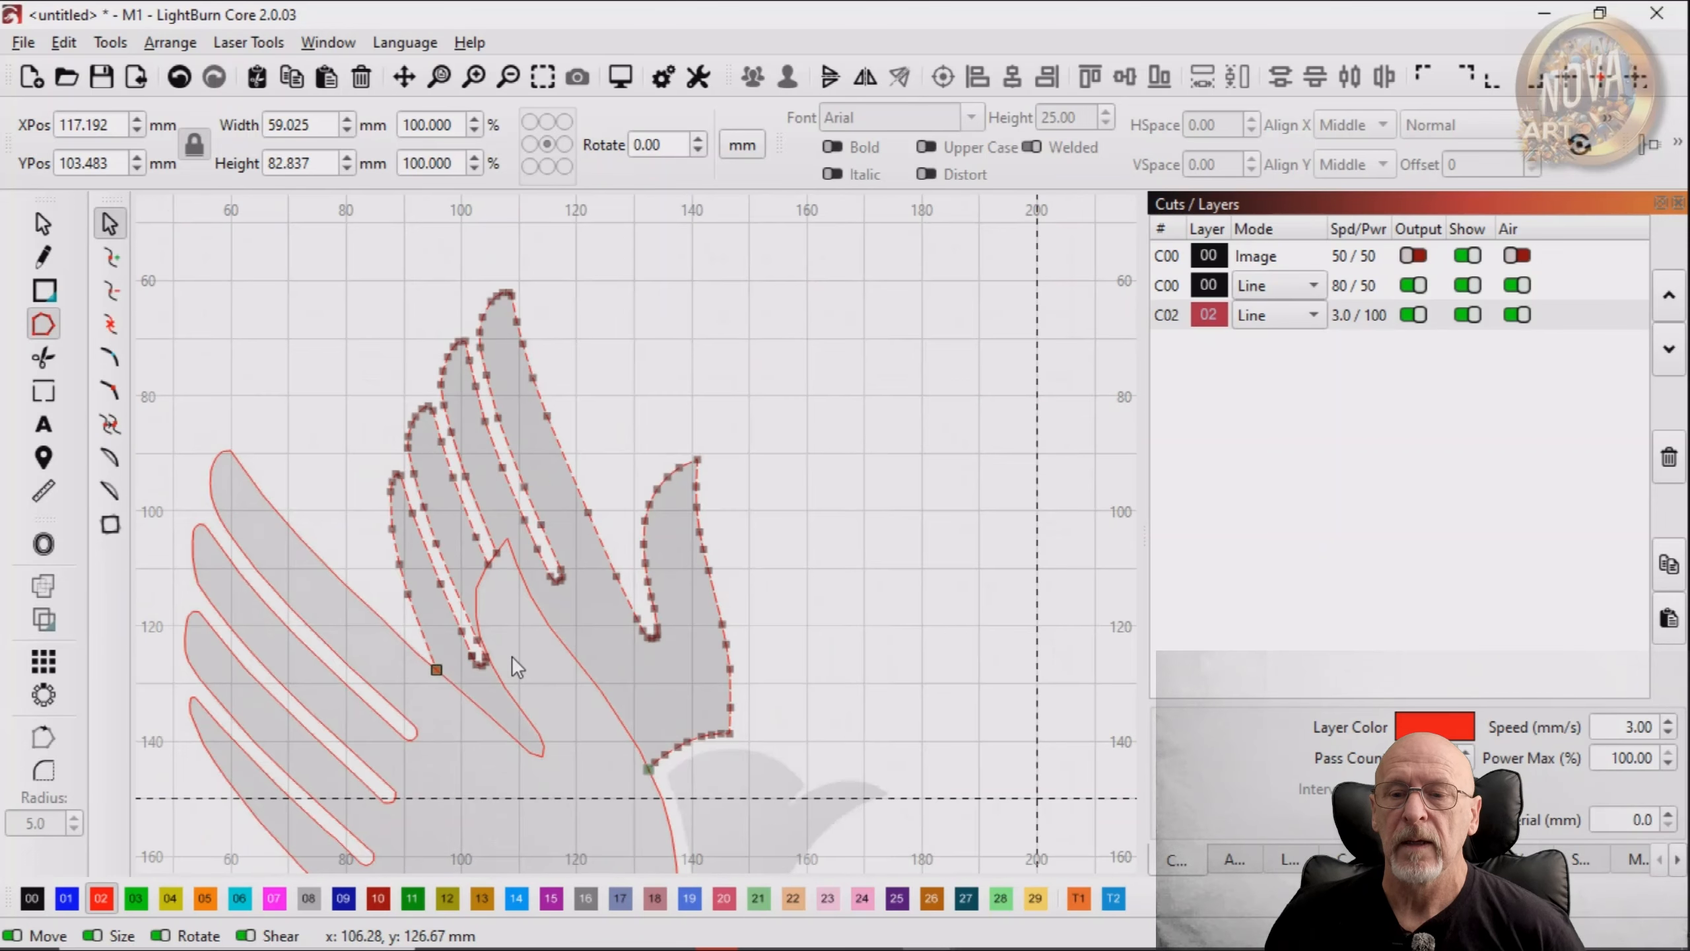
Start a new line outline at the bird's neck corner and trace over the head to the inner point of the notch above the beak
left_click_drag(759, 596, 783, 332)
left_click_drag(829, 569, 804, 525)
left_click(44, 258)
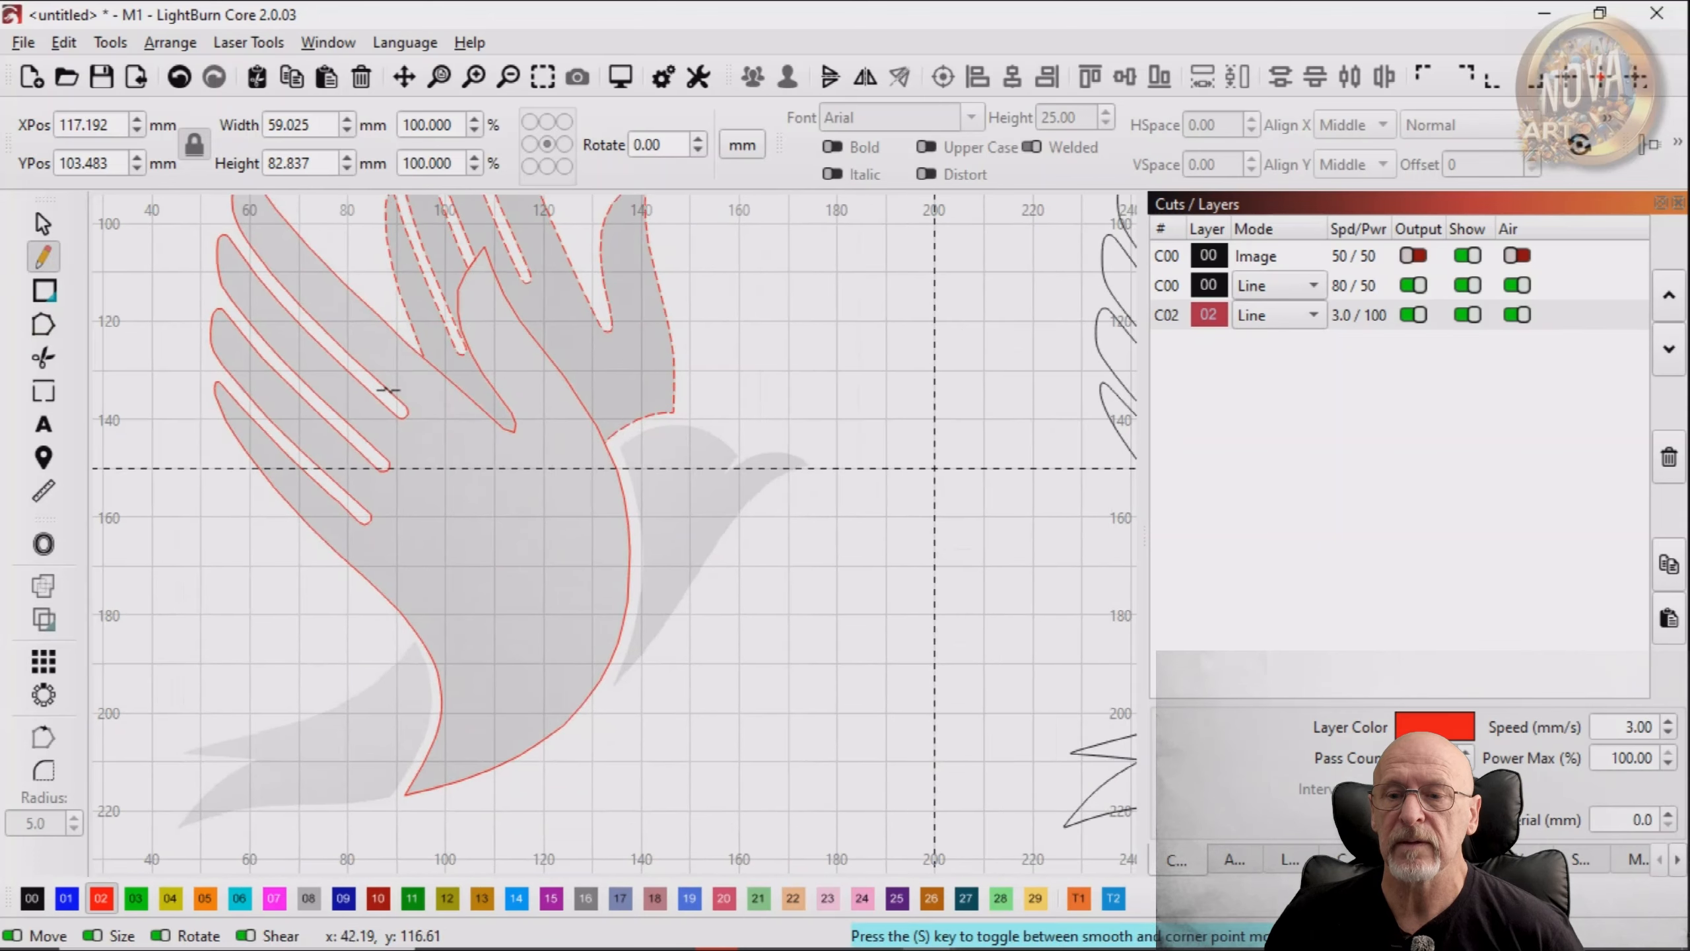
scroll(660, 509, "up", 5)
left_click(595, 403)
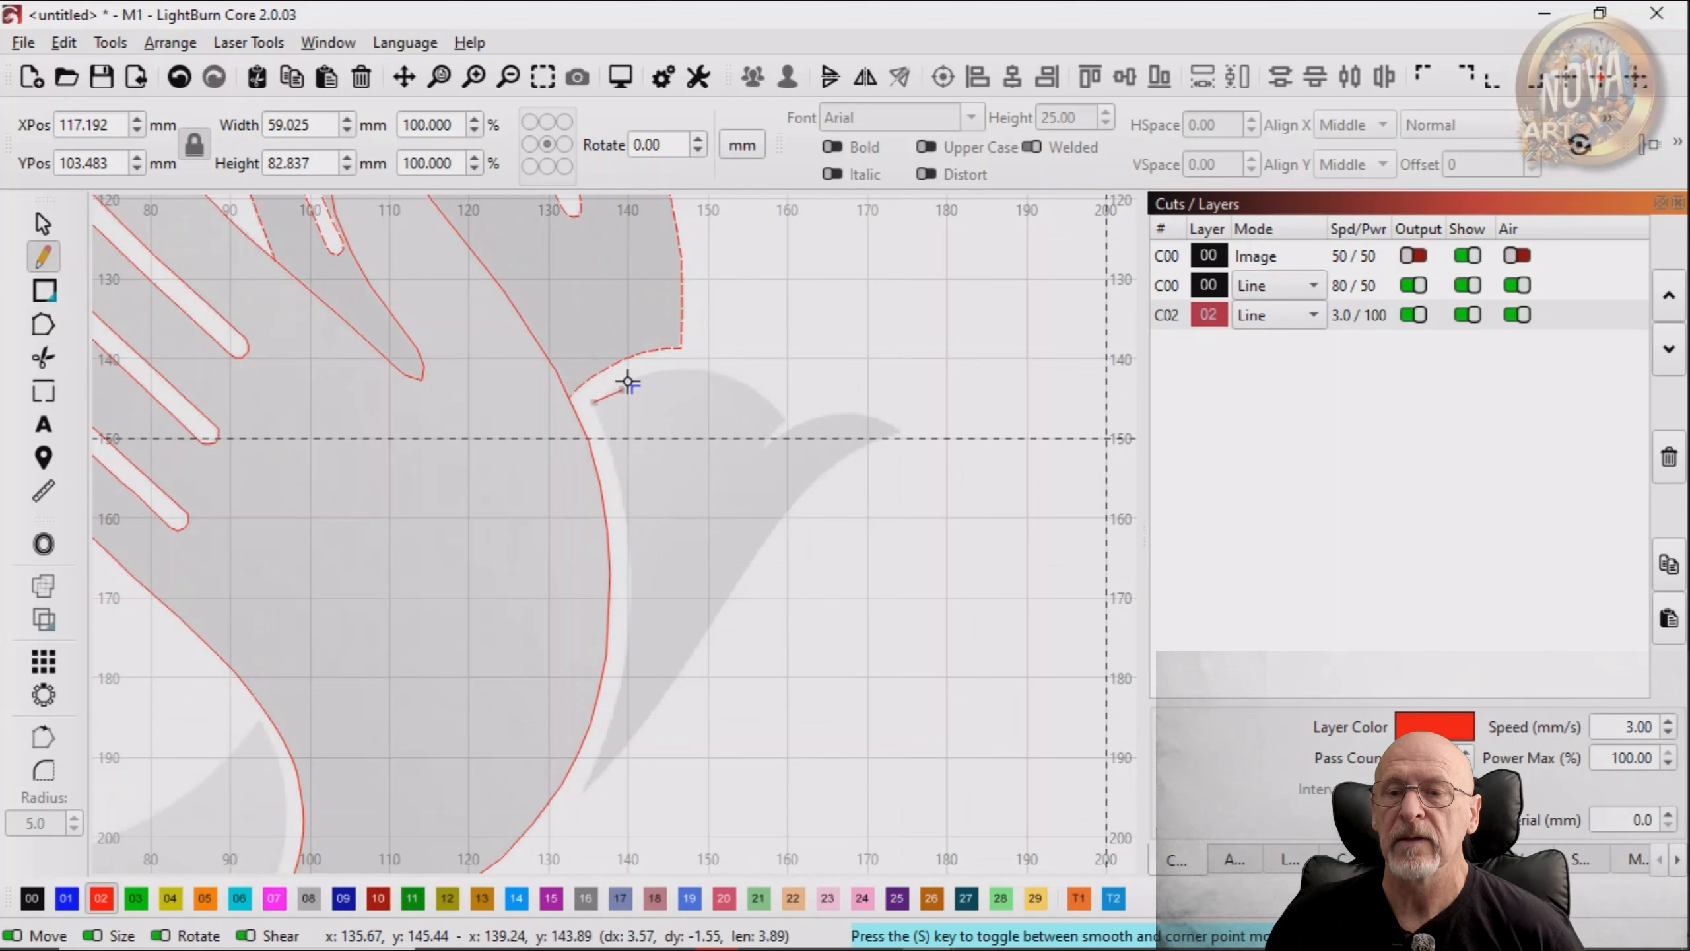
left_click(630, 379)
left_click(681, 368)
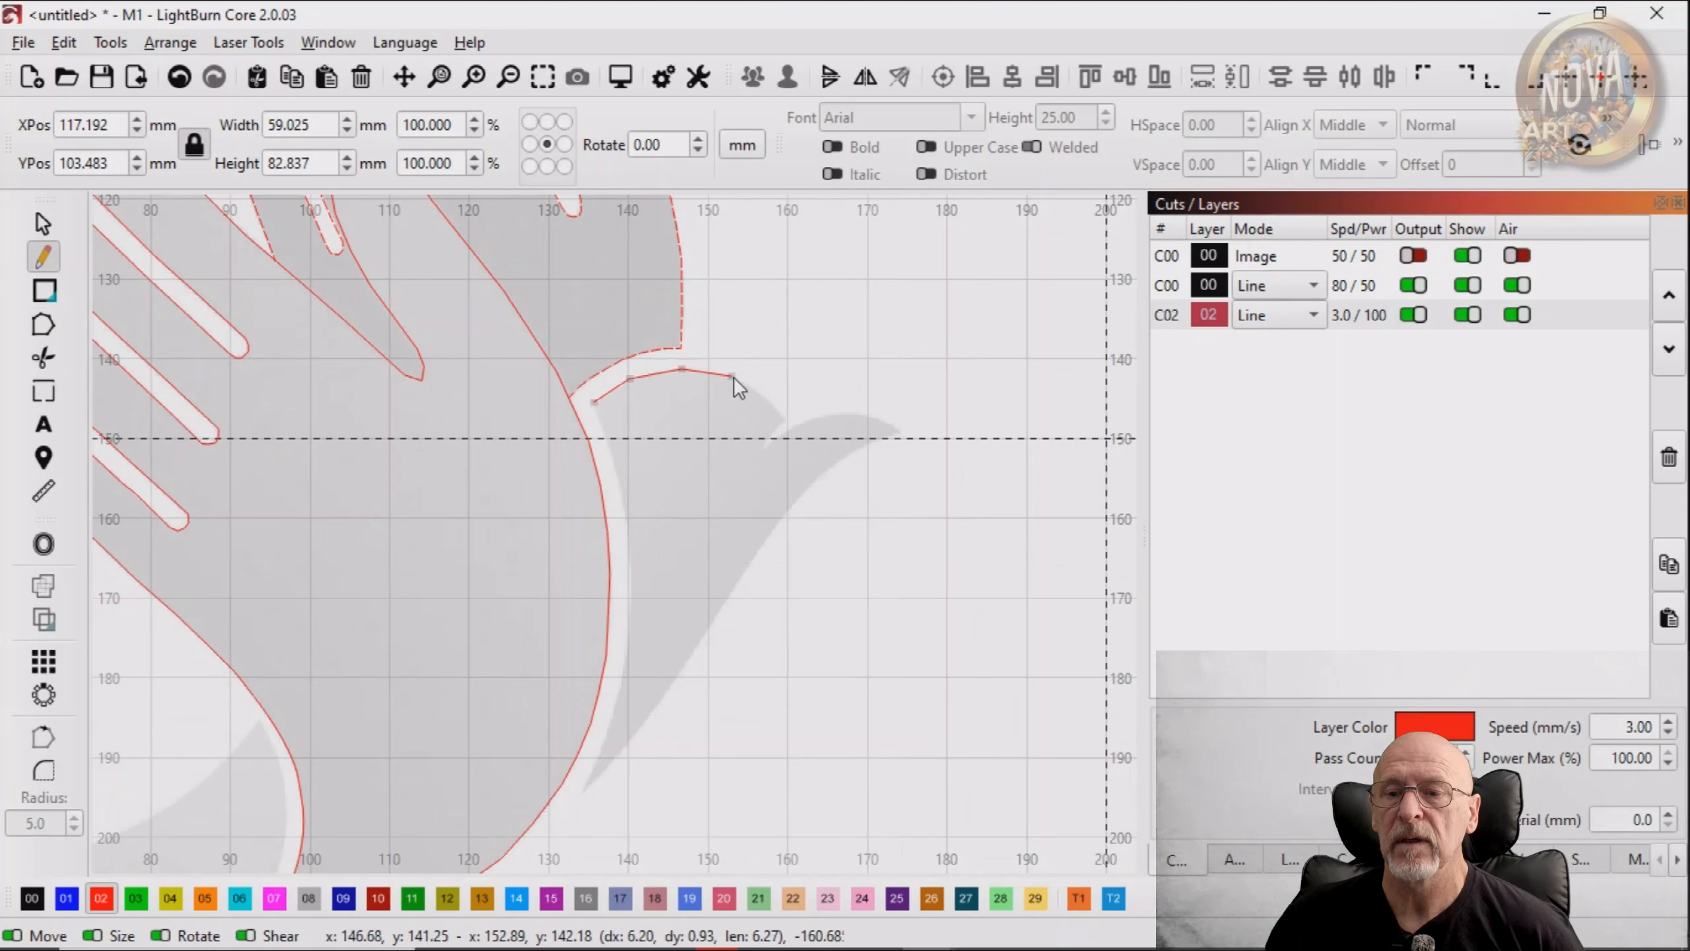
left_click(731, 377)
left_click(766, 396)
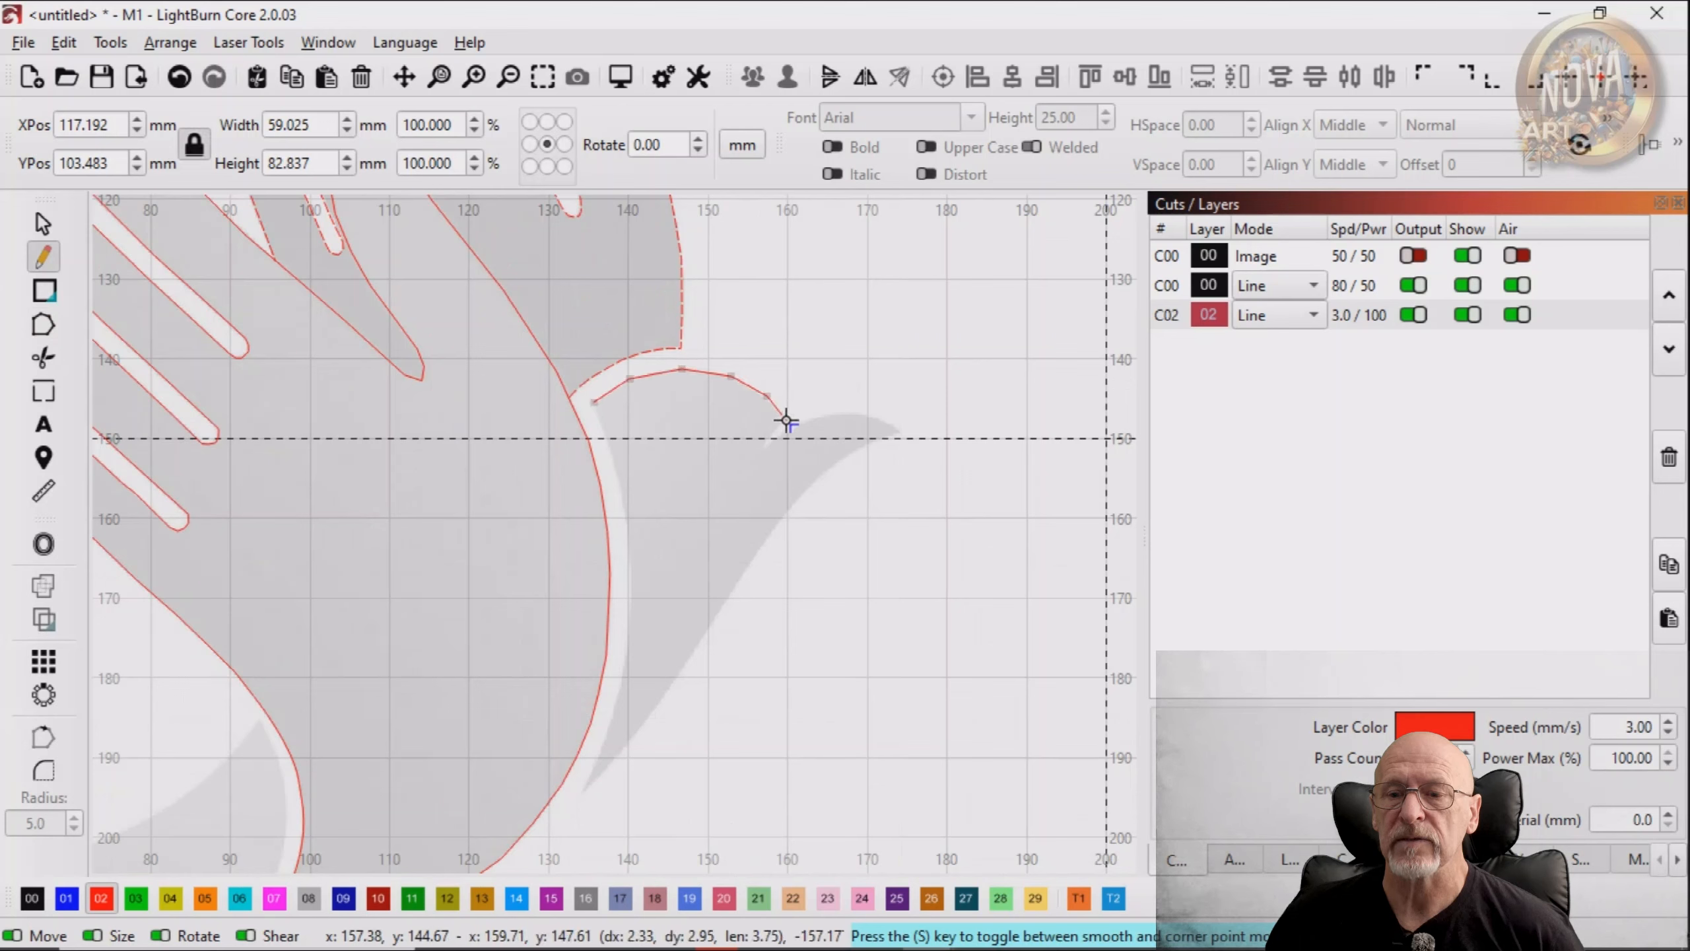
left_click(784, 419)
left_click(762, 444)
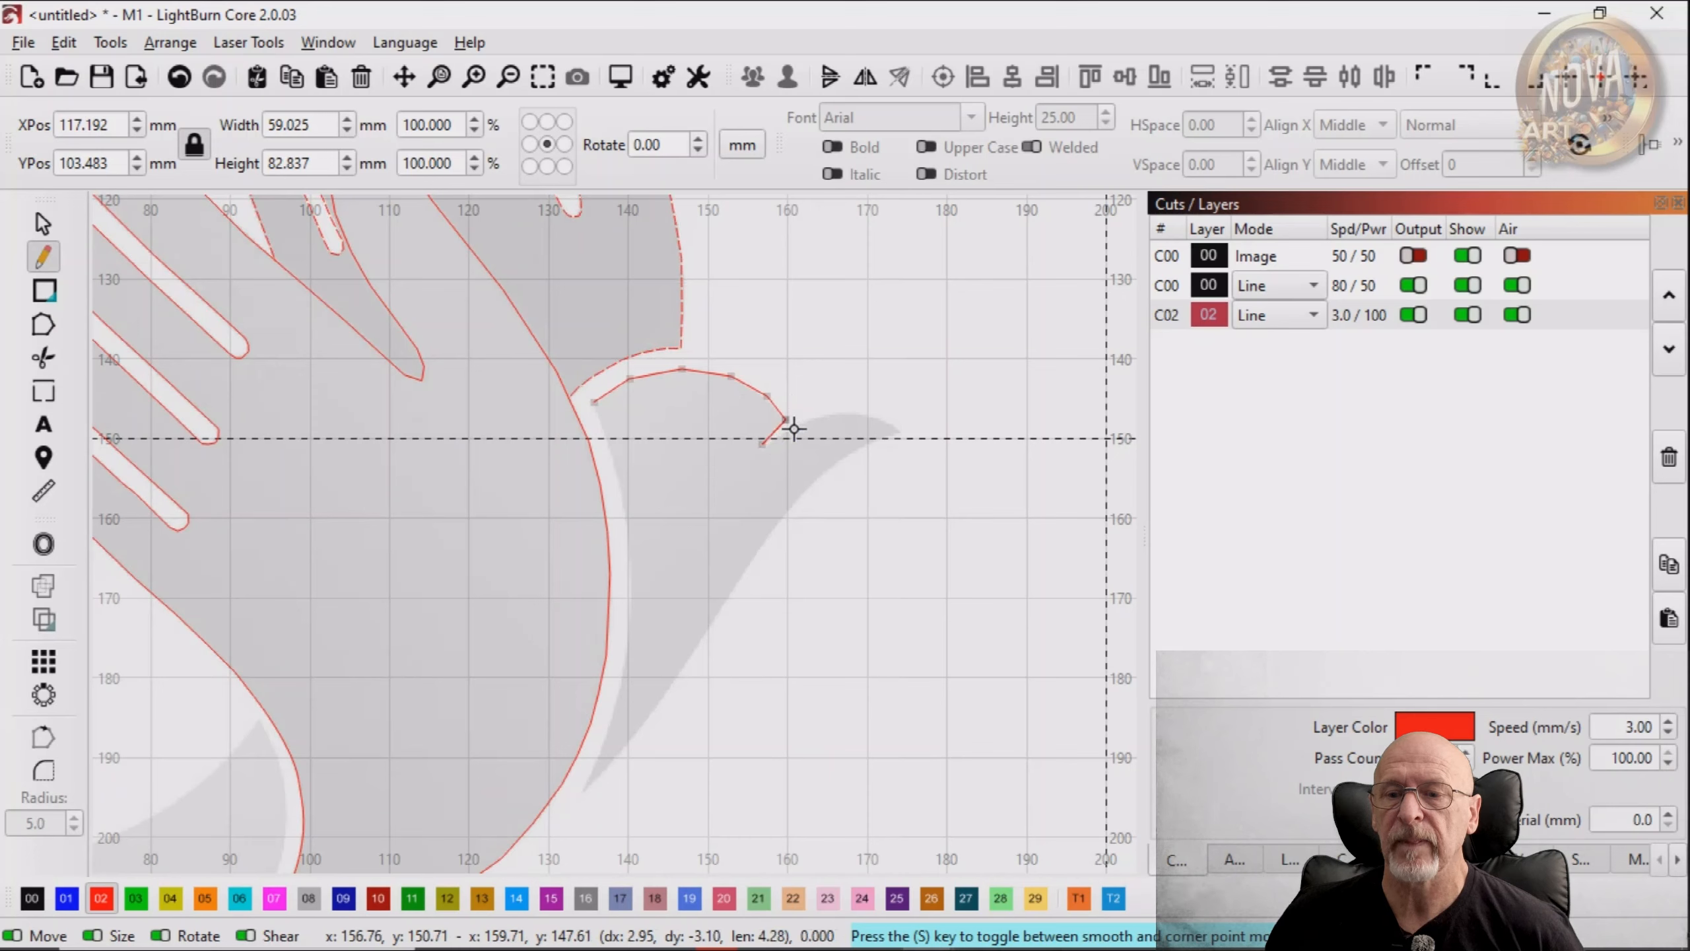
Continue the outline along the beak's upper edge, around its tip and back onto its underside
left_click(797, 430)
left_click(832, 419)
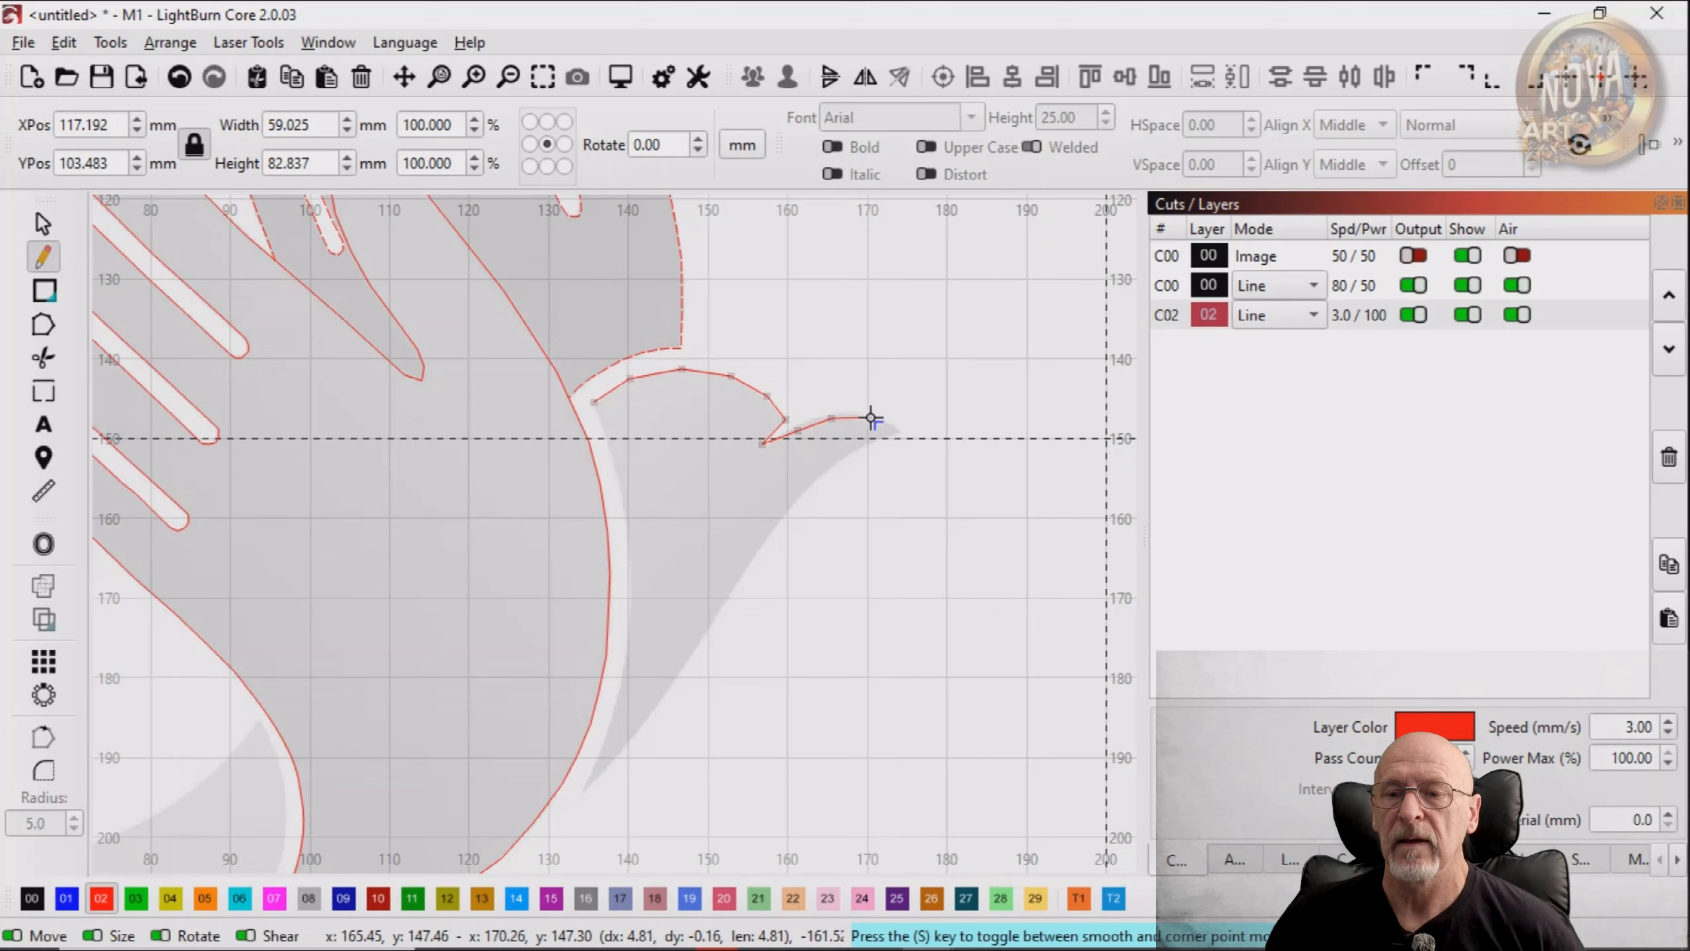
left_click(868, 418)
left_click(903, 431)
left_click(860, 447)
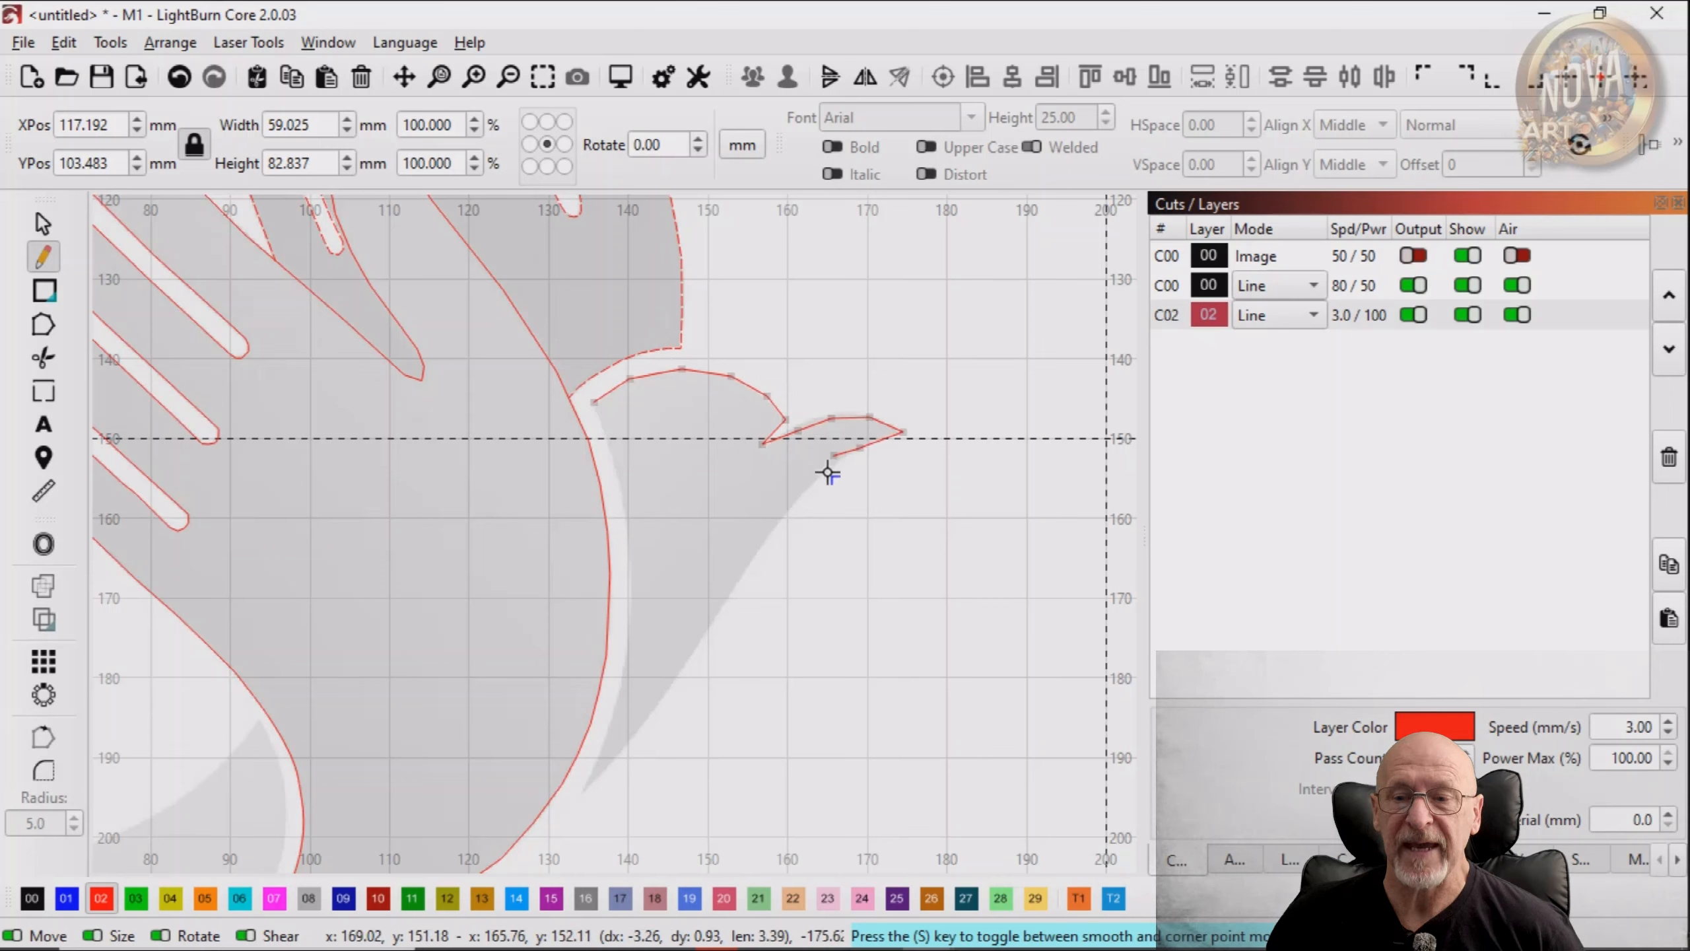
Trace the throat and chest edge from the beak's underside down to the pointed lower end of the head shape
left_click(808, 480)
left_click(768, 538)
left_click(730, 602)
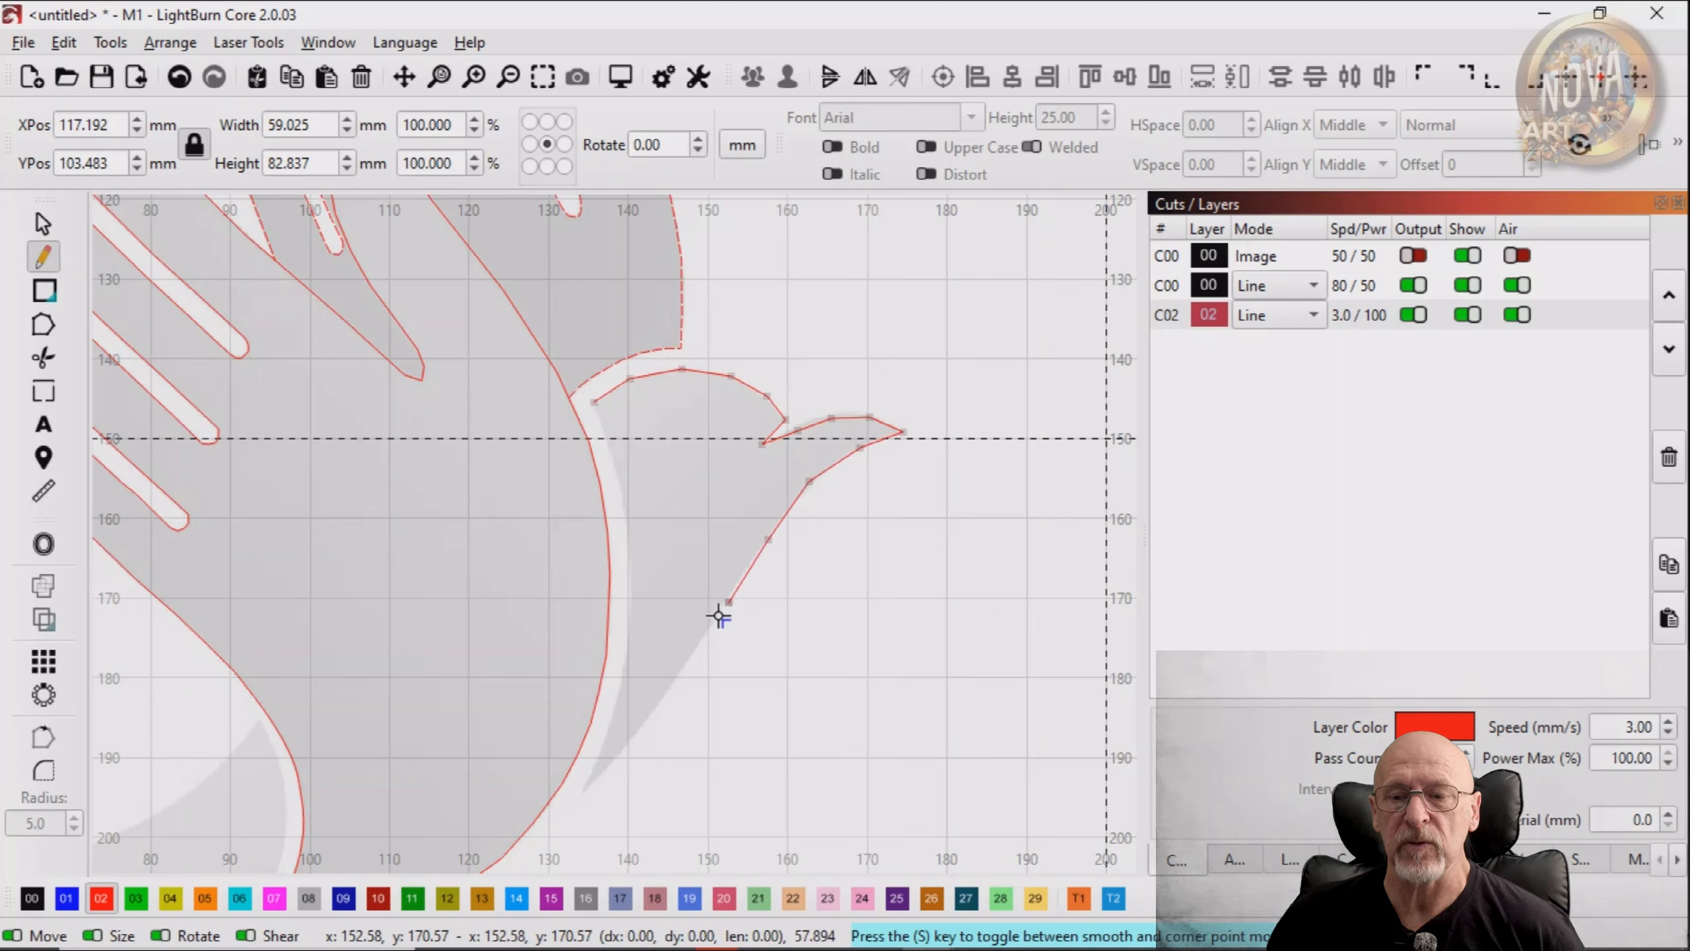
left_click(687, 663)
left_click(650, 720)
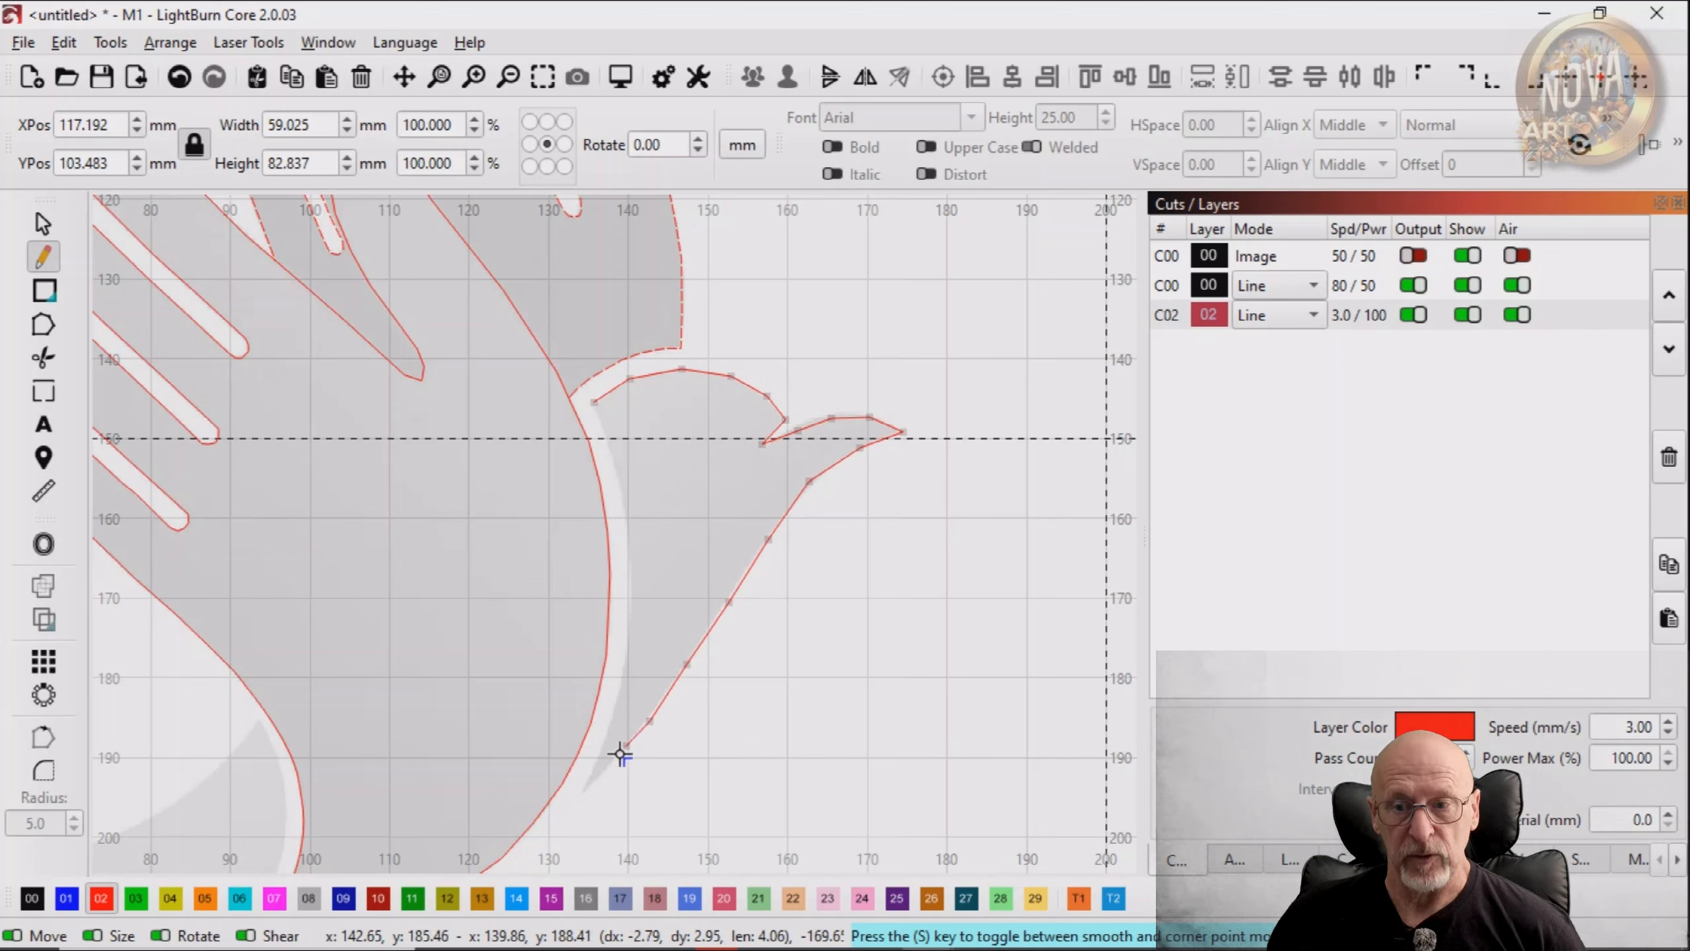
left_click(606, 775)
left_click(579, 793)
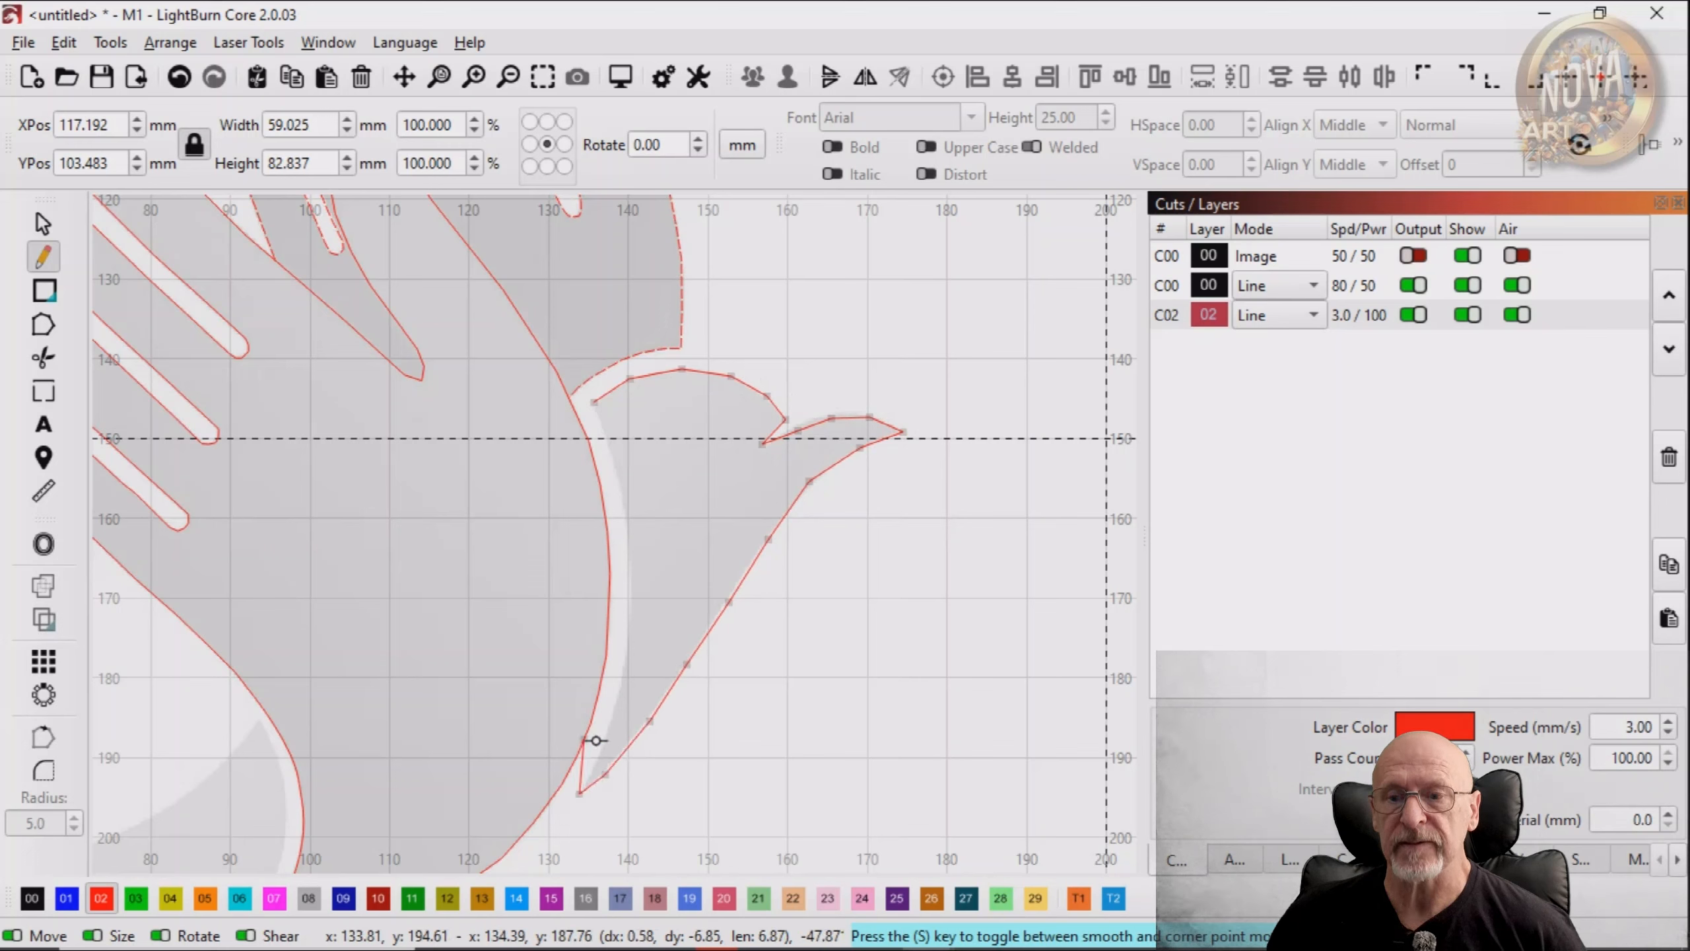
Trace the head shape's inner edge back up beside the front hand and close the outline at its start, about 41 by 53 mm overall
left_click(606, 737)
left_click(620, 656)
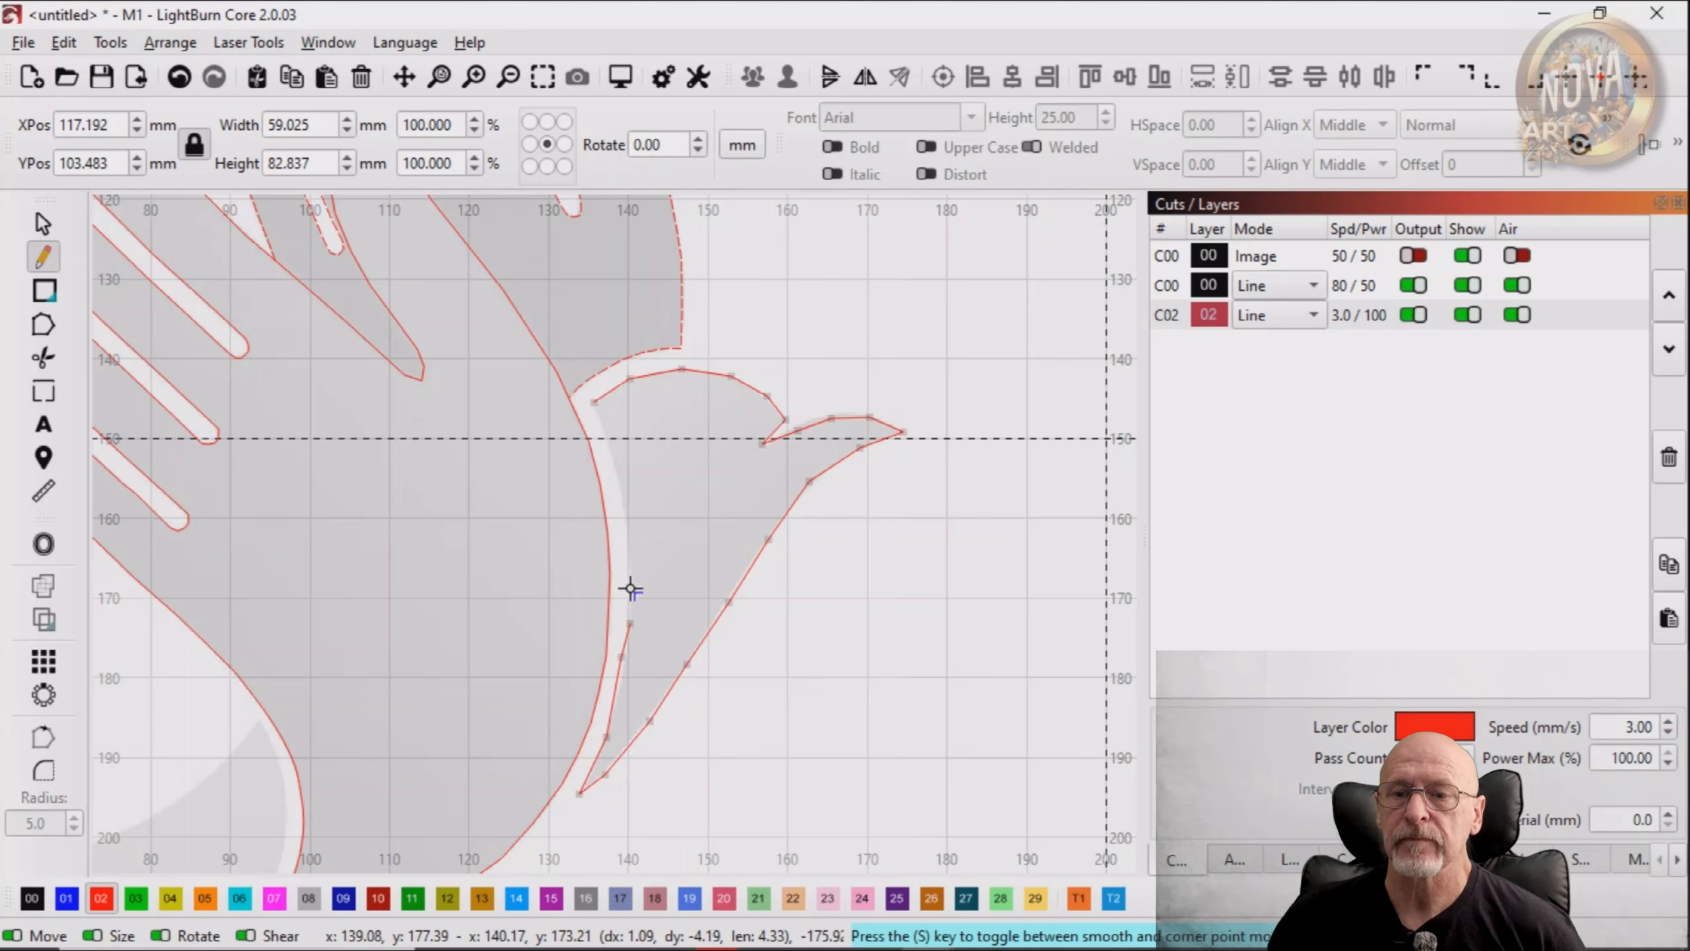
left_click(630, 575)
left_click(624, 507)
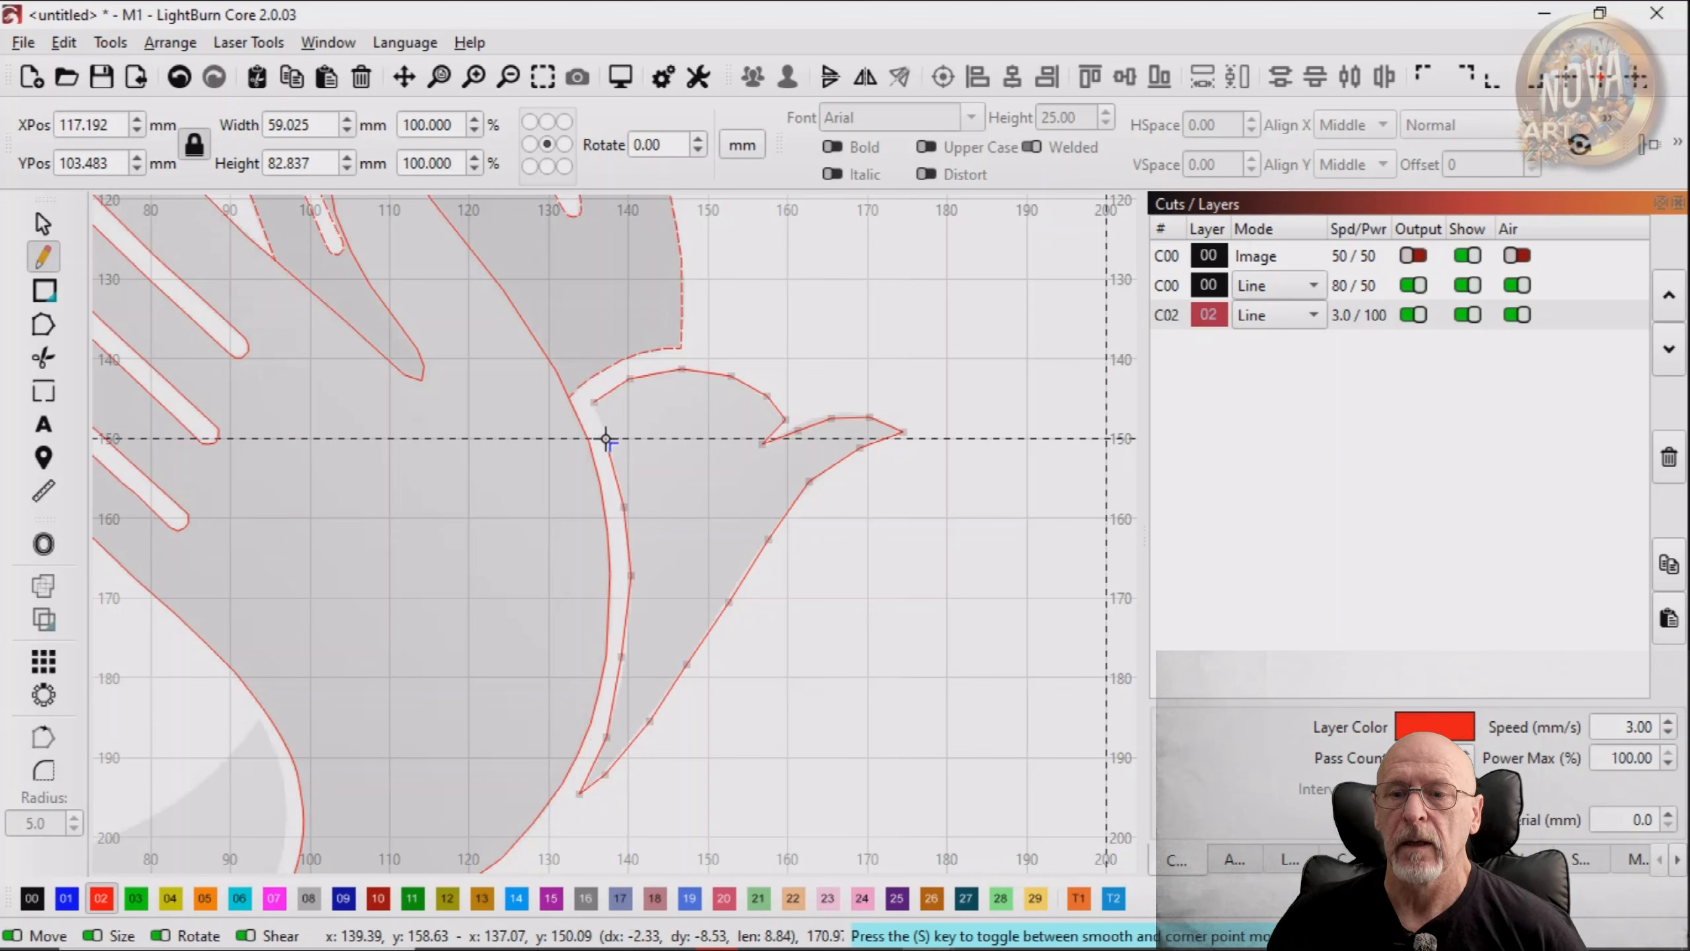
left_click(604, 438)
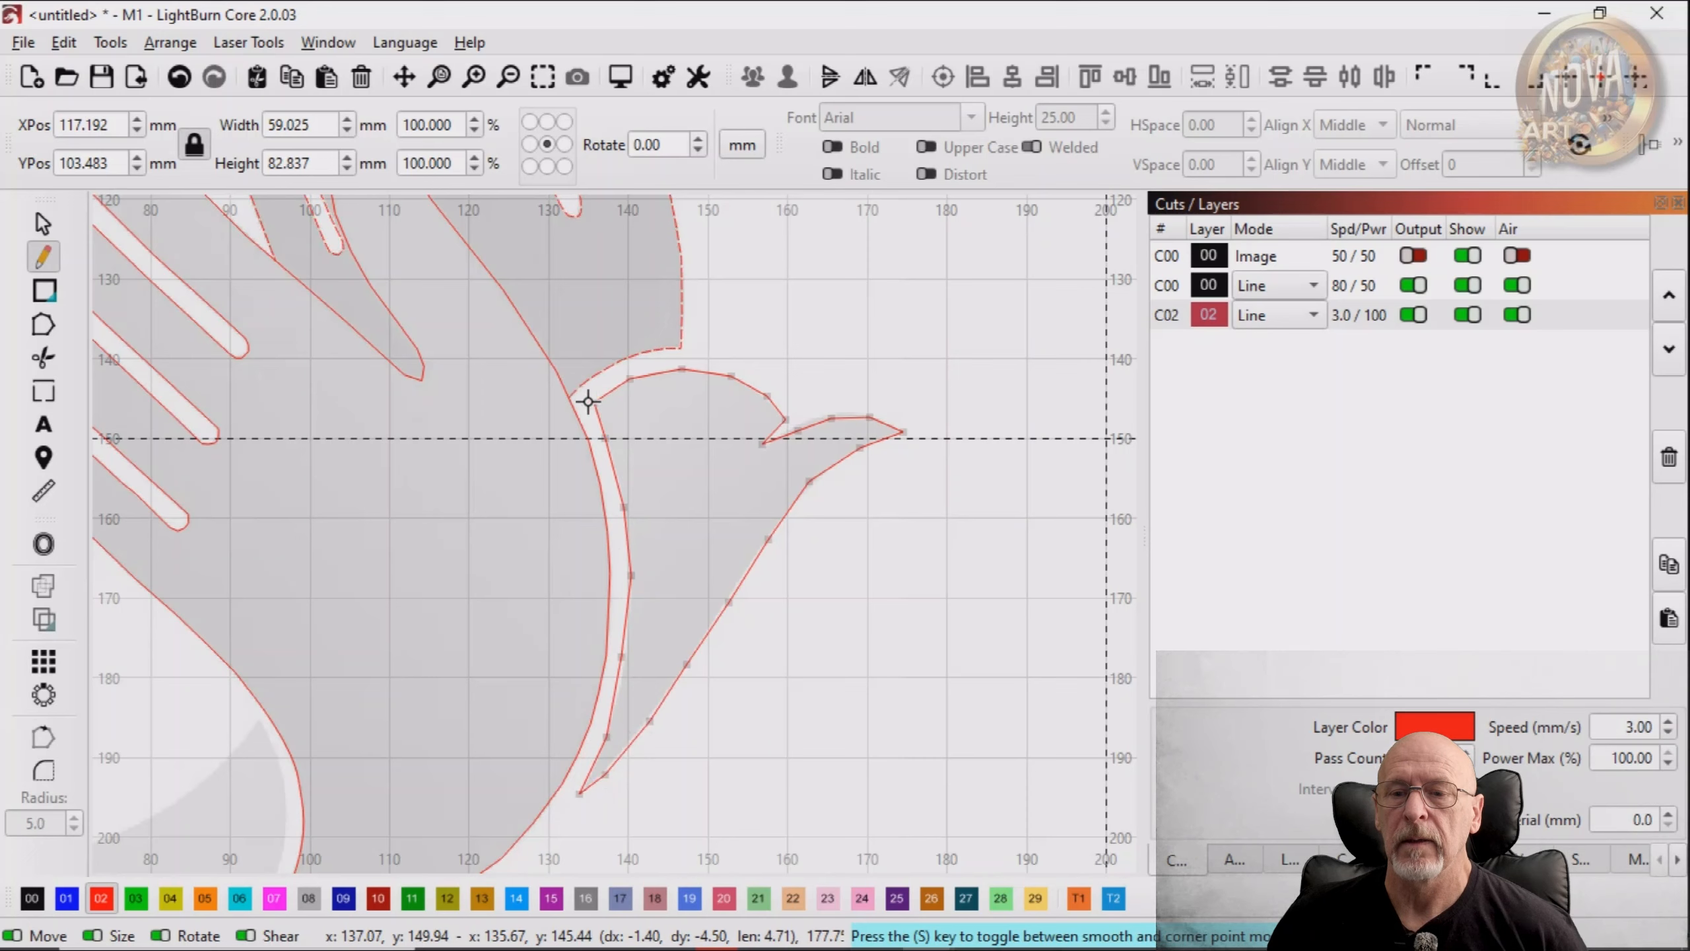
left_click(592, 401)
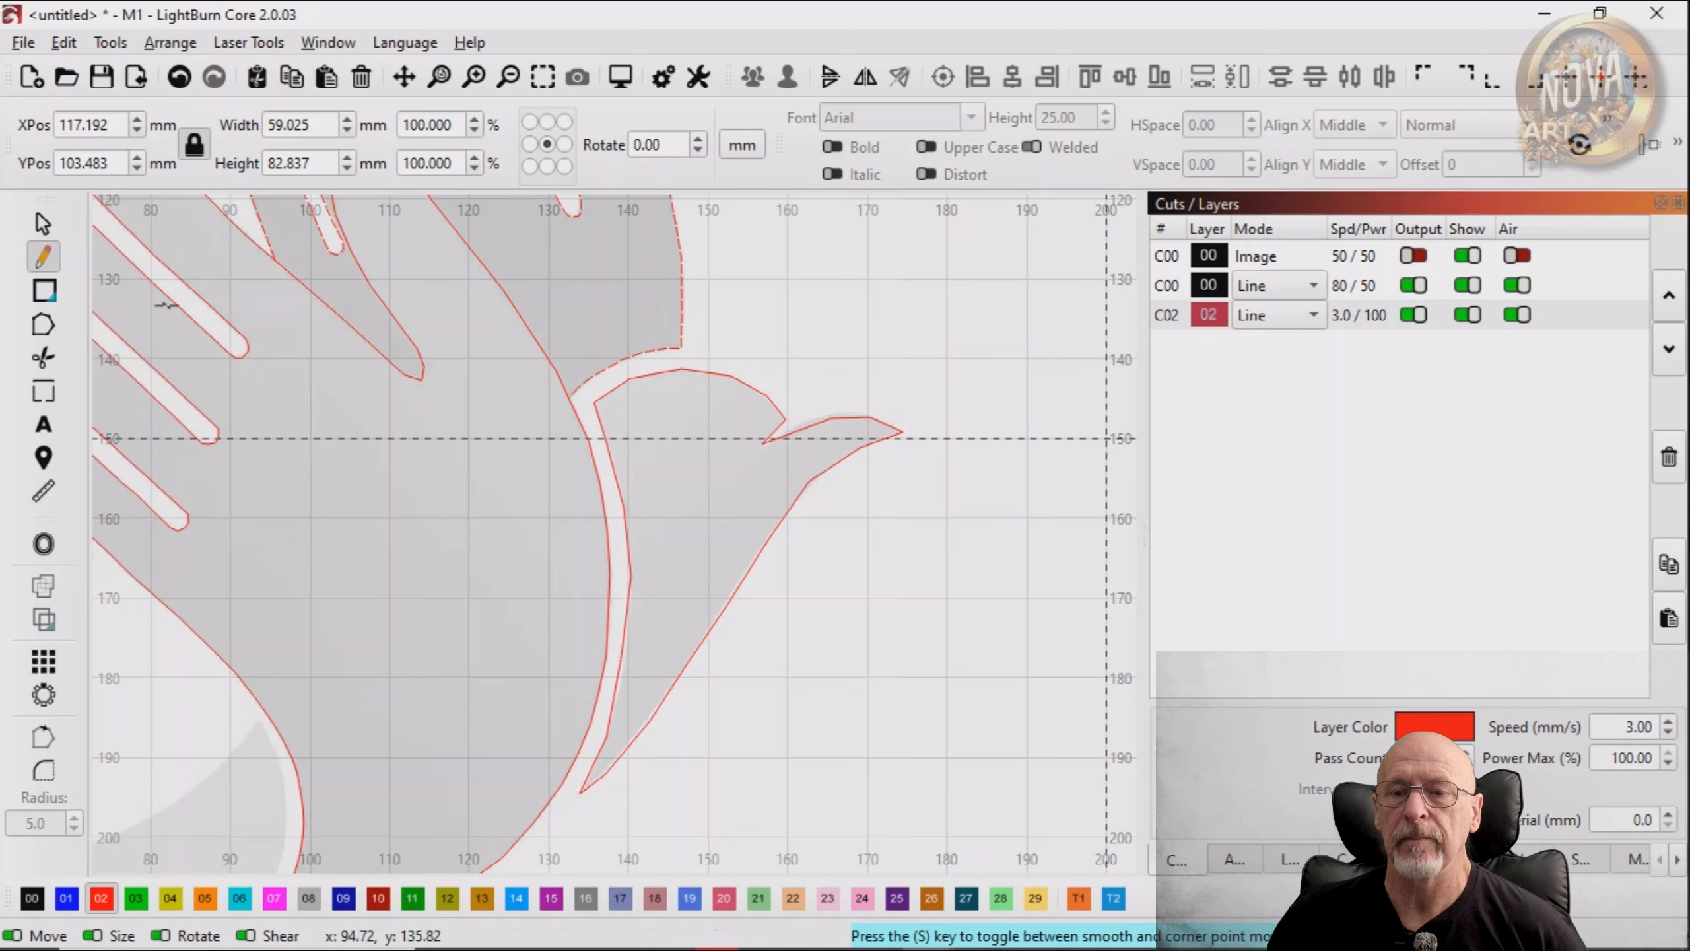
Open the head outline for node editing, fit its neck corner node and insert a node at the start of the head curve
left_click(44, 324)
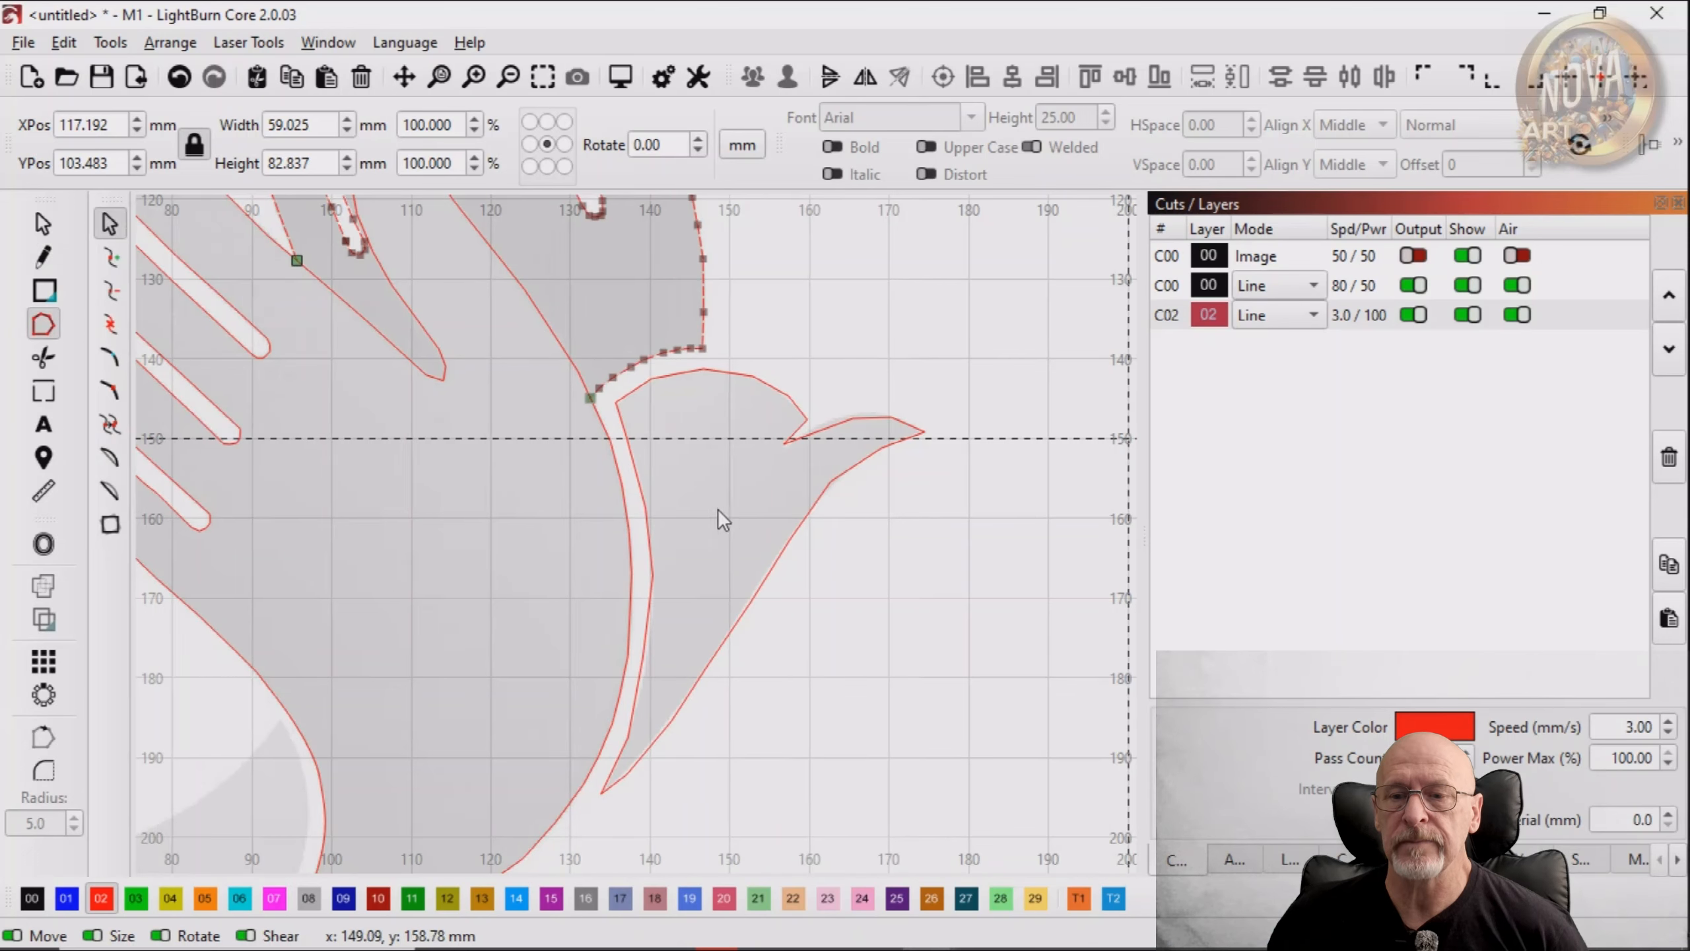
scroll(712, 499, "up", 1)
left_click(639, 367)
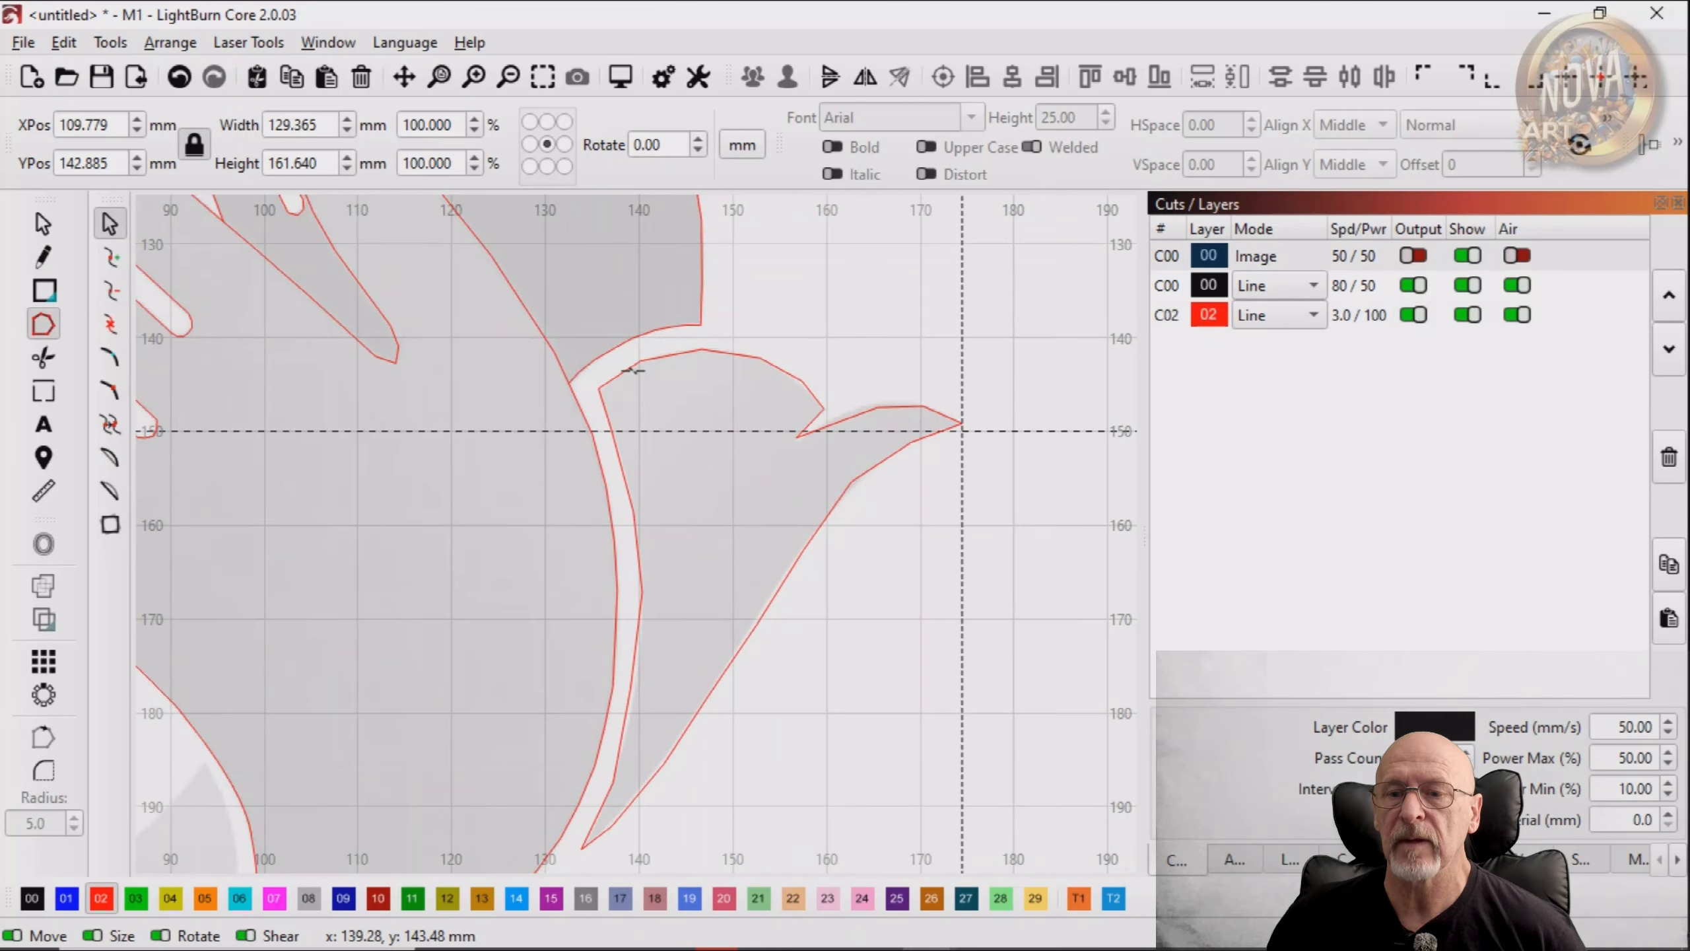
left_click(637, 369)
scroll(728, 569, "up", 4)
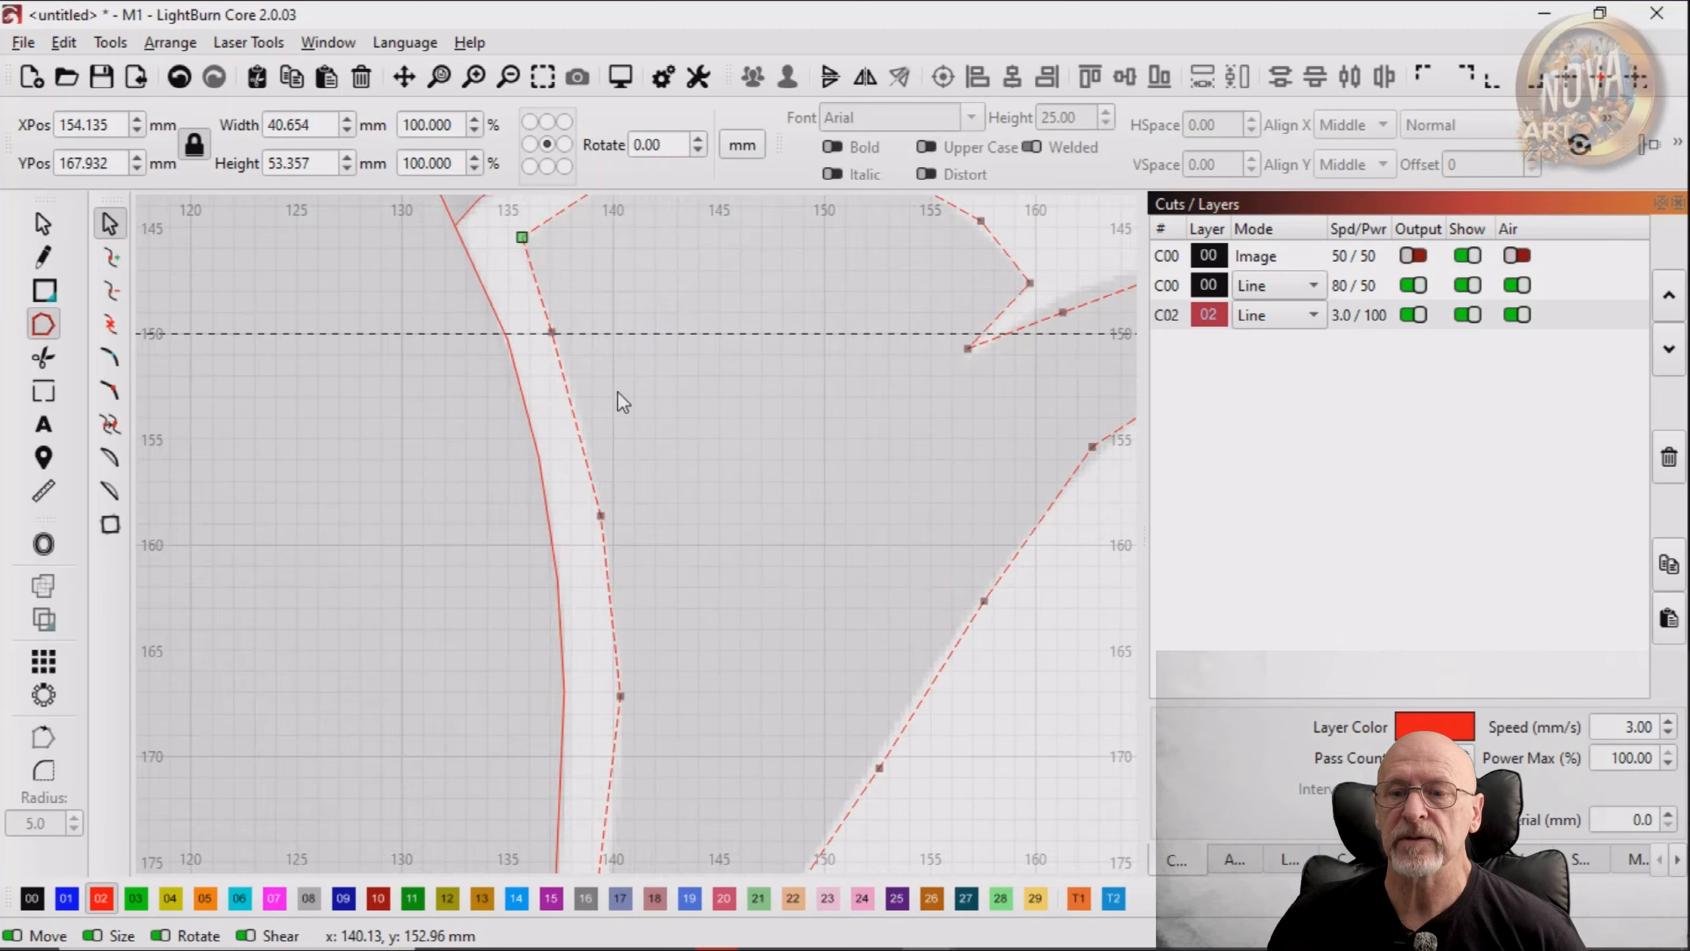
scroll(577, 532, "up", 2)
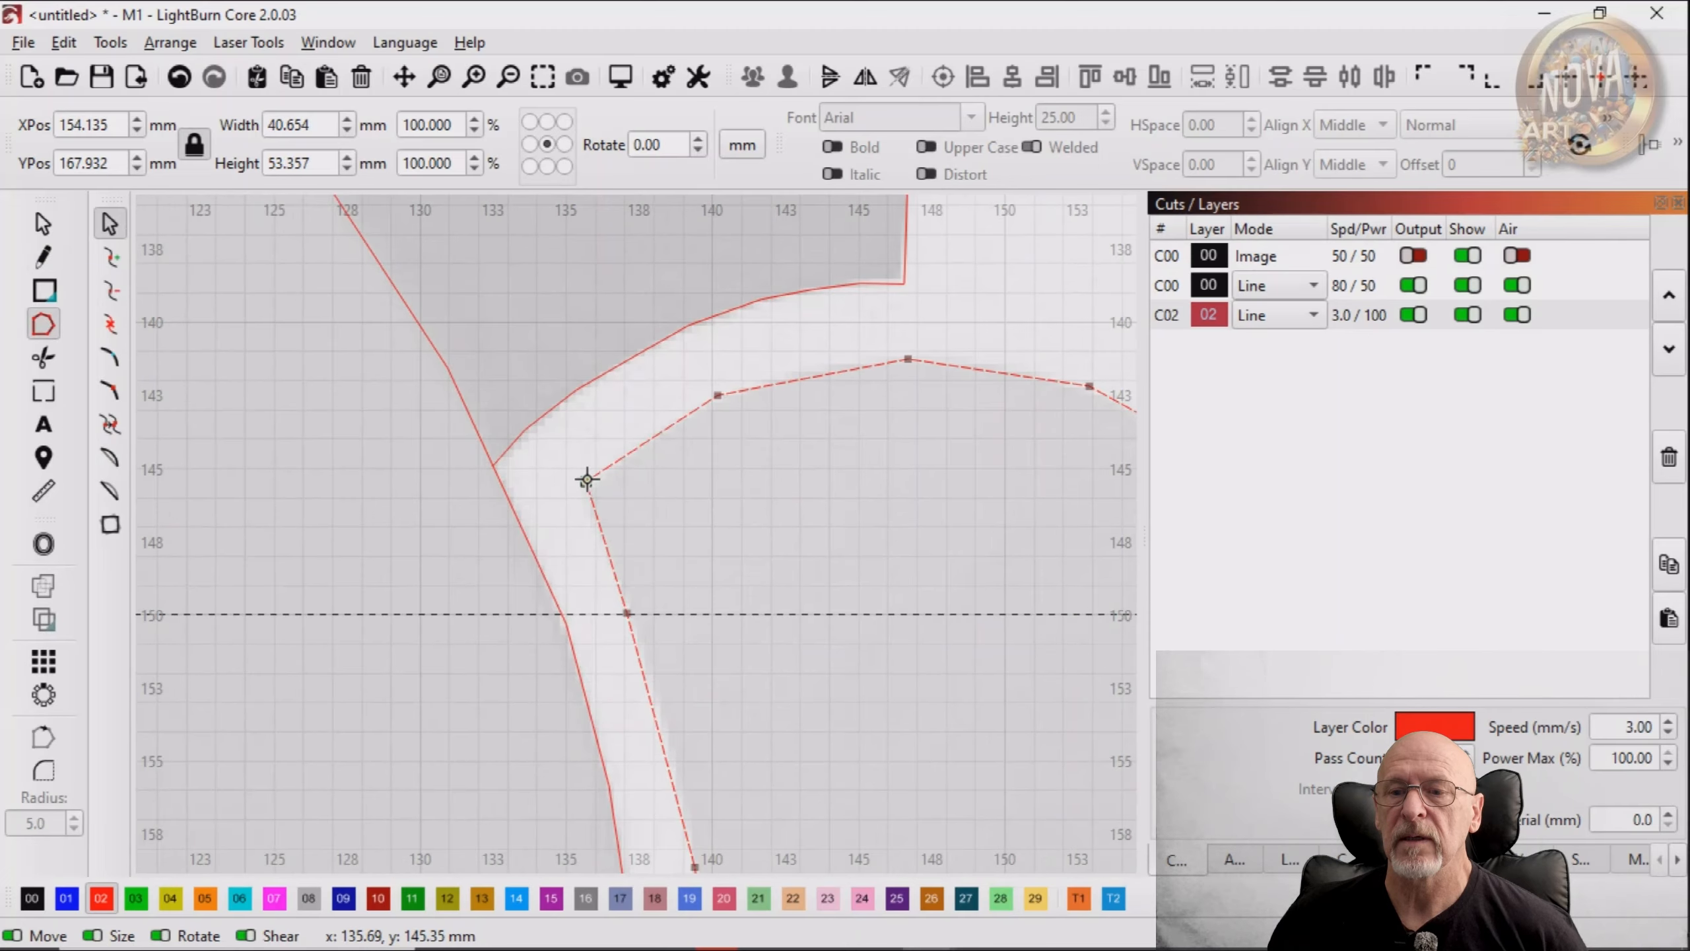
mouse_move(587, 480)
left_mouse_down()
mouse_move(610, 521)
mouse_move(586, 484)
left_mouse_up()
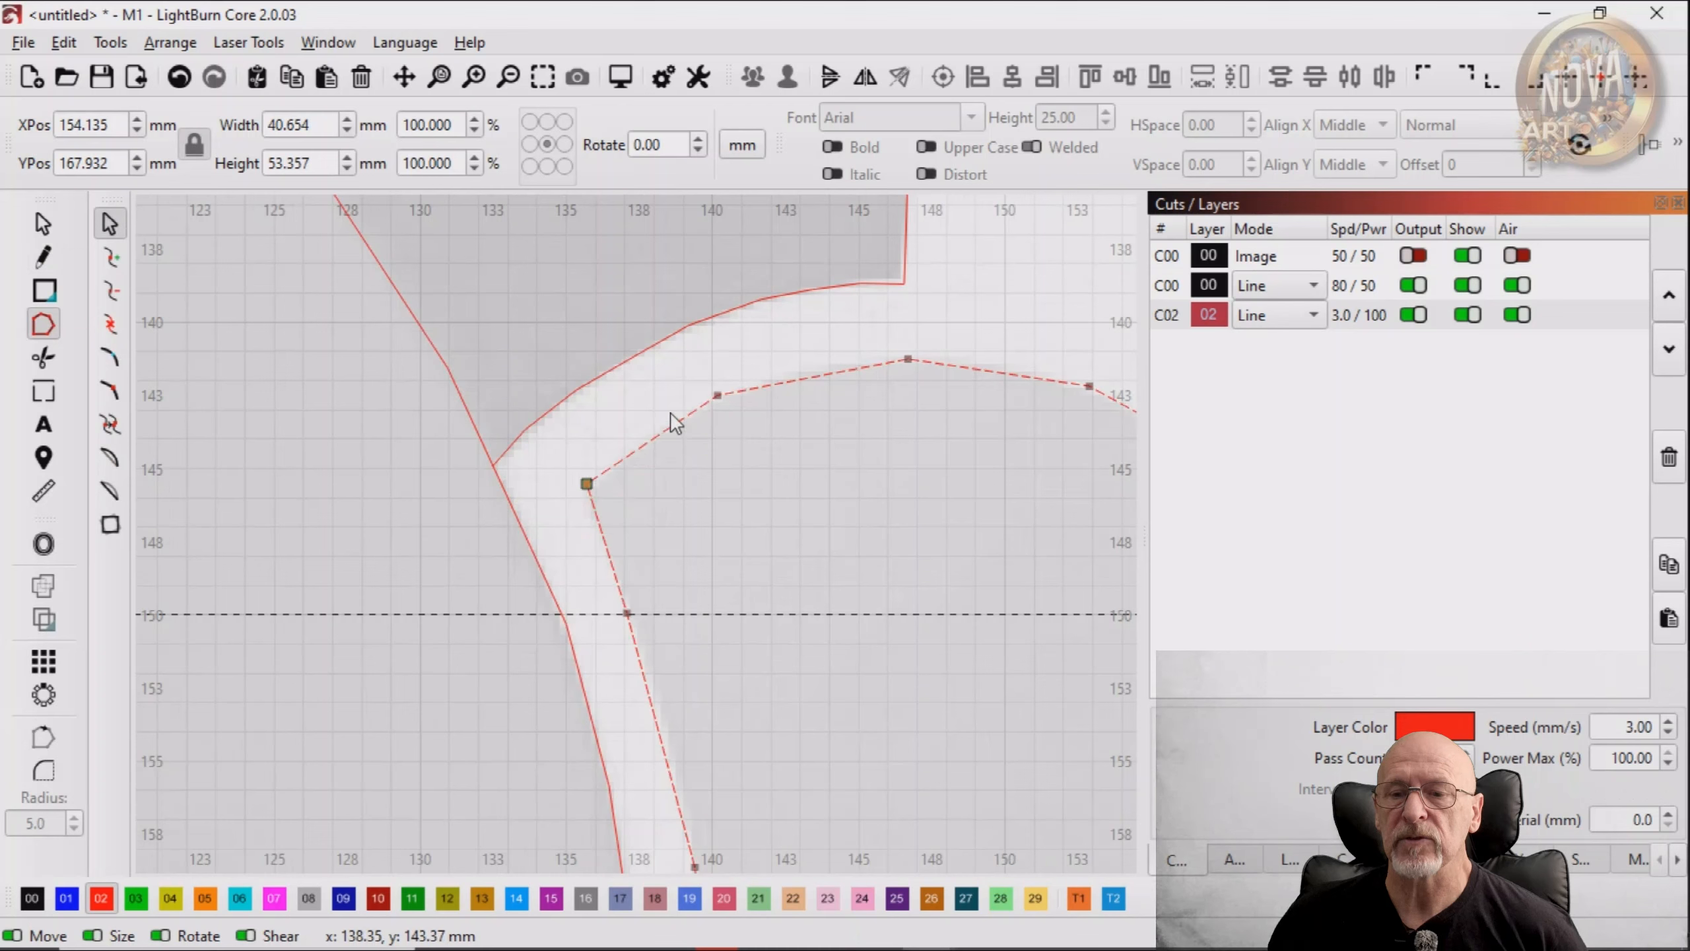
left_click_drag(650, 433, 649, 439)
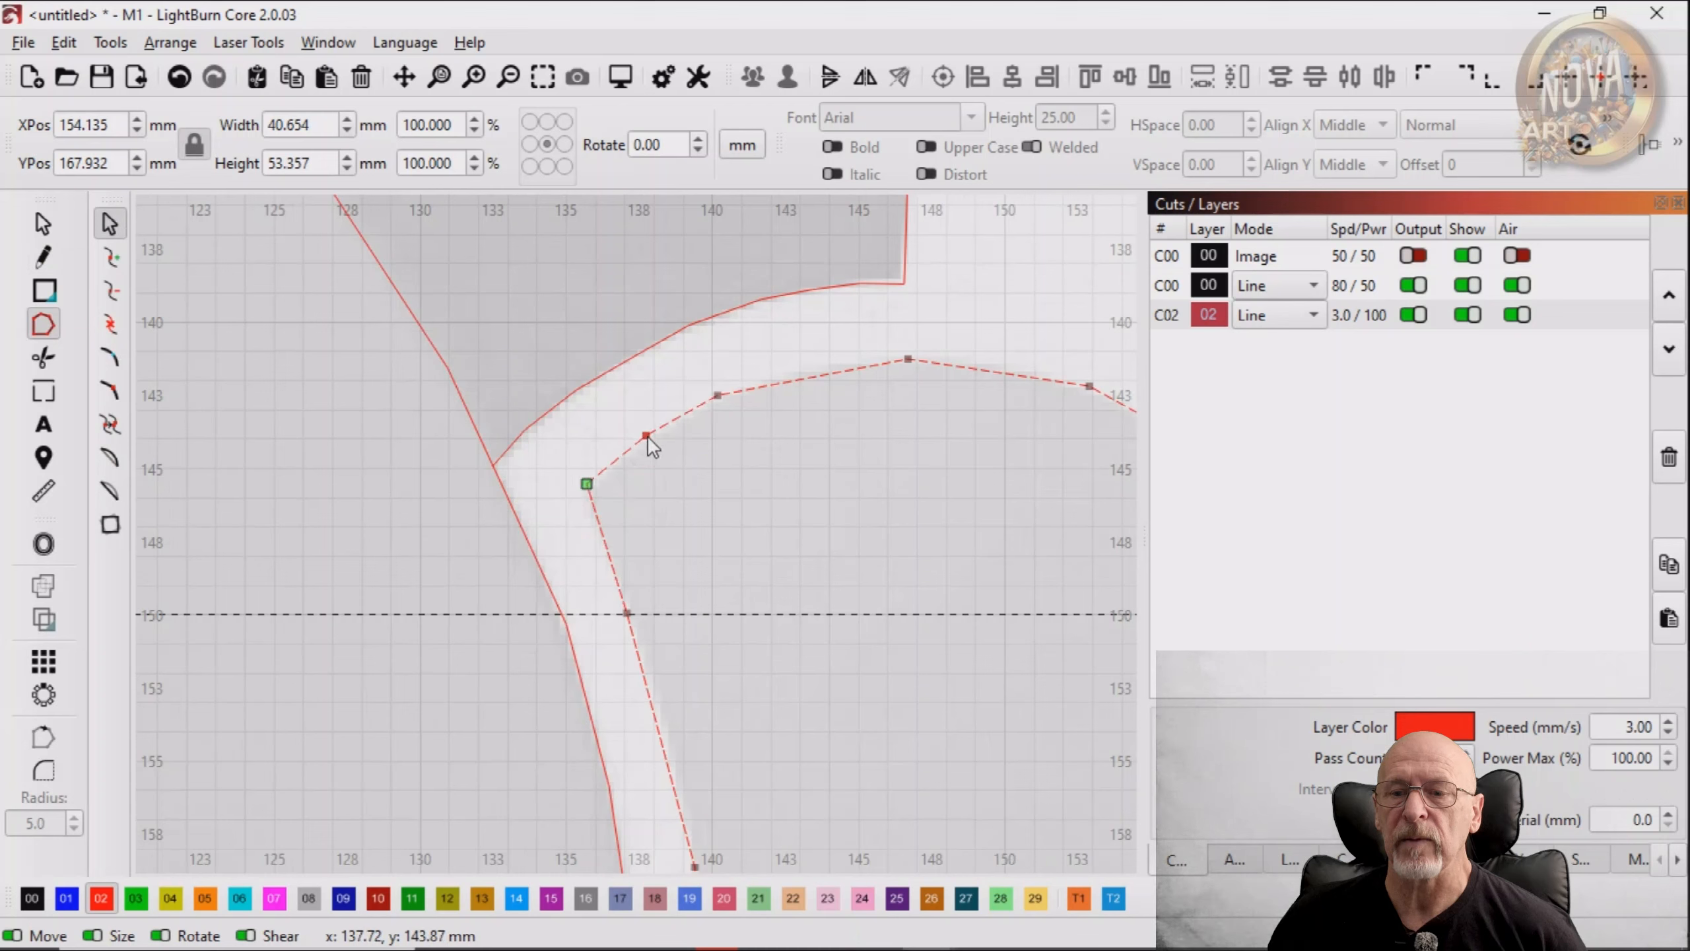
key("i")
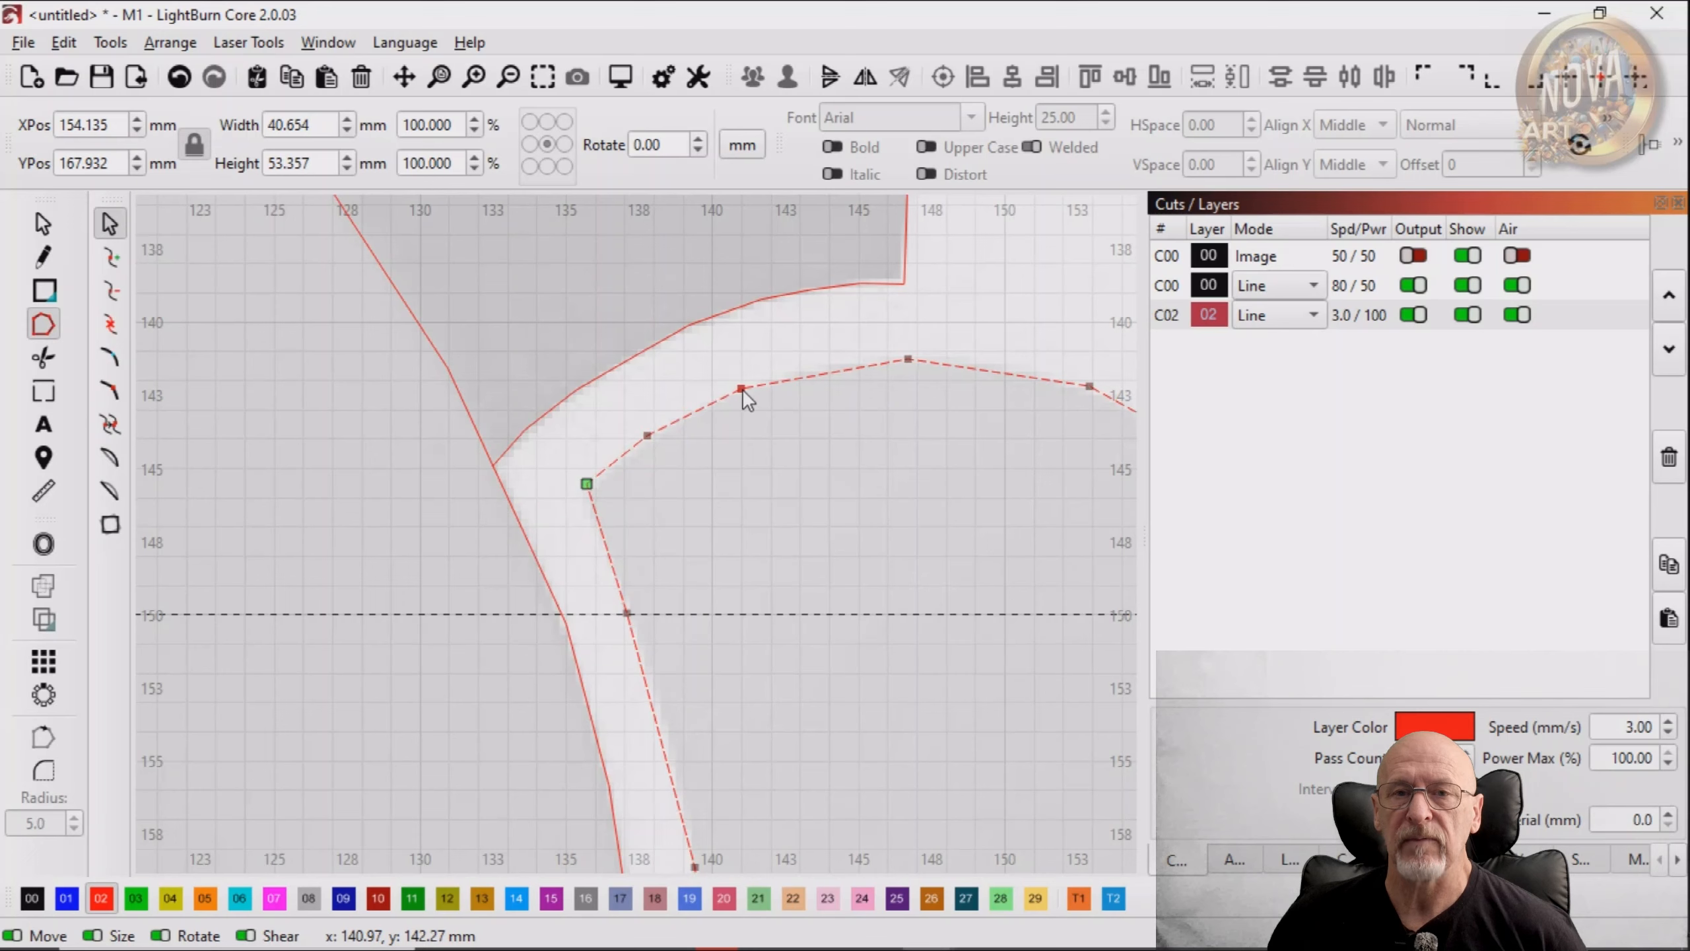
Smooth the crown and forehead curve of the head outline by repositioning nodes and inserting extra ones along the image edge
left_click_drag(908, 368, 907, 370)
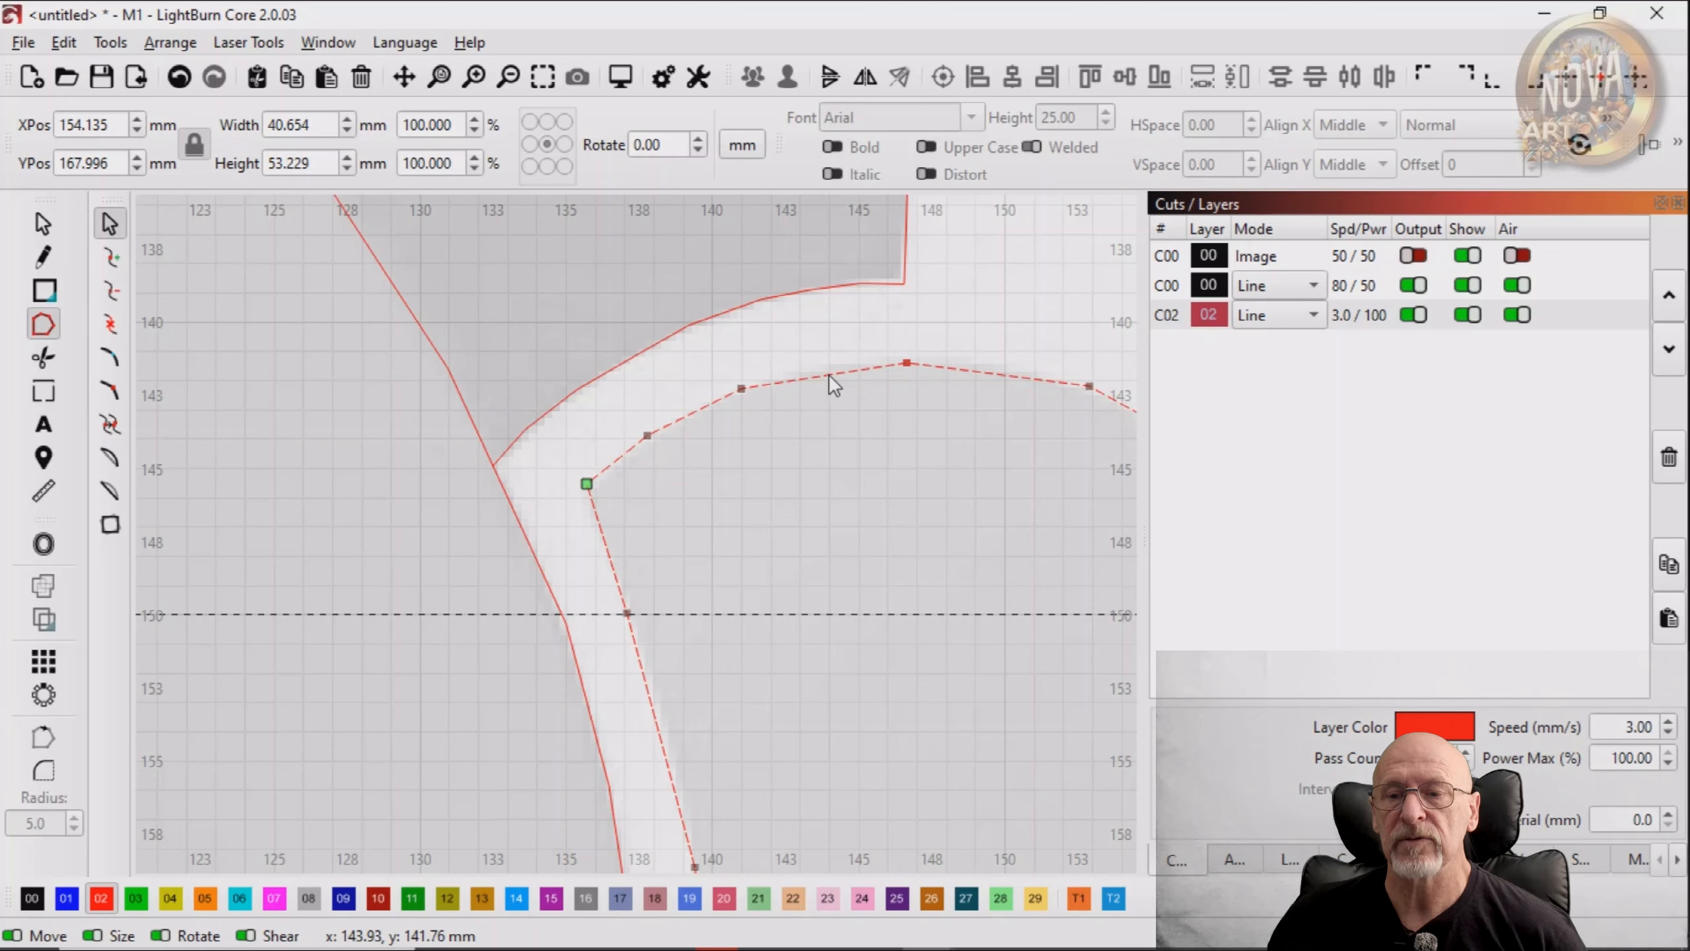
key("i")
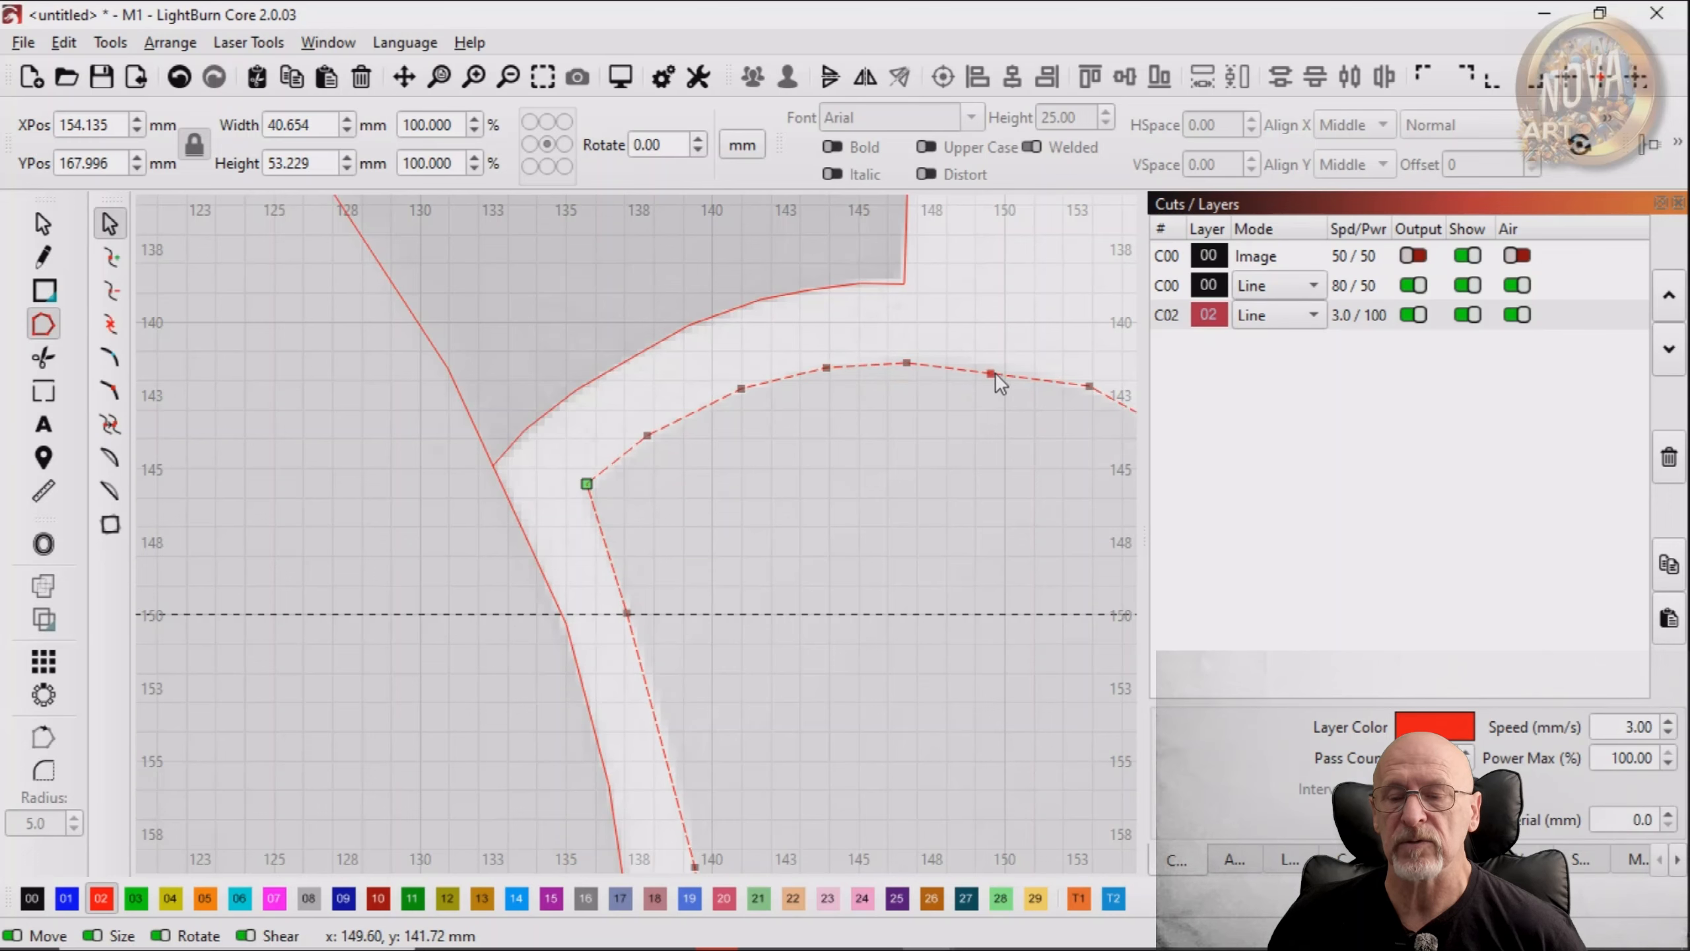
key("i")
left_click_drag(838, 397, 502, 352)
key("i")
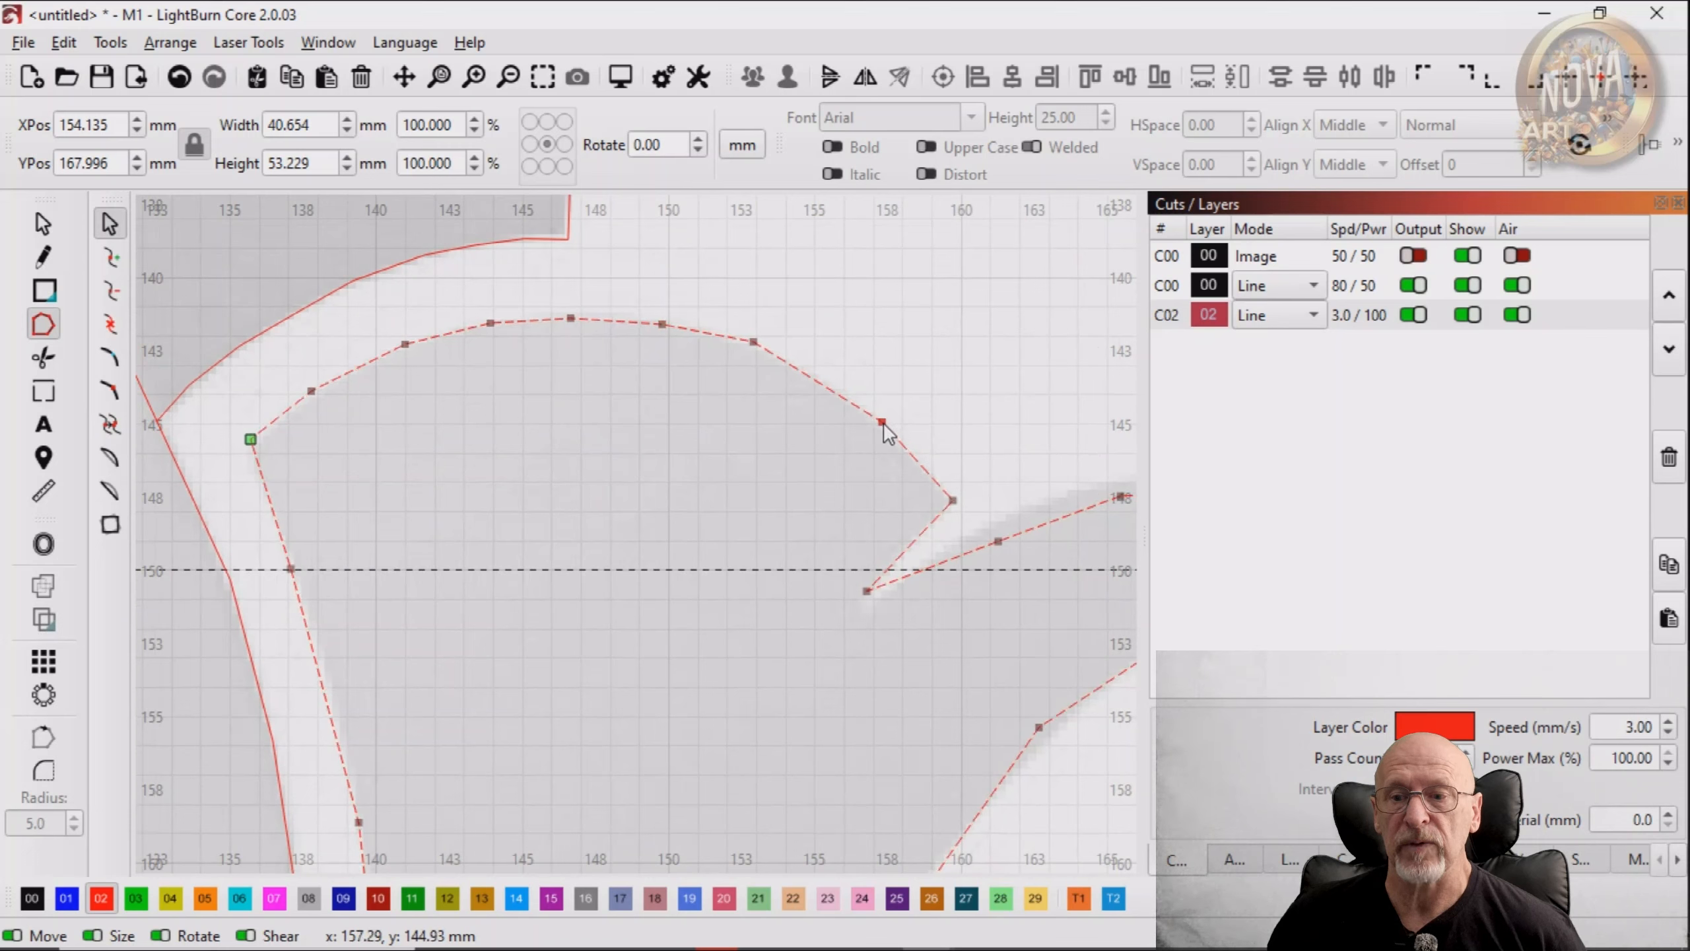
left_click_drag(816, 378, 822, 373)
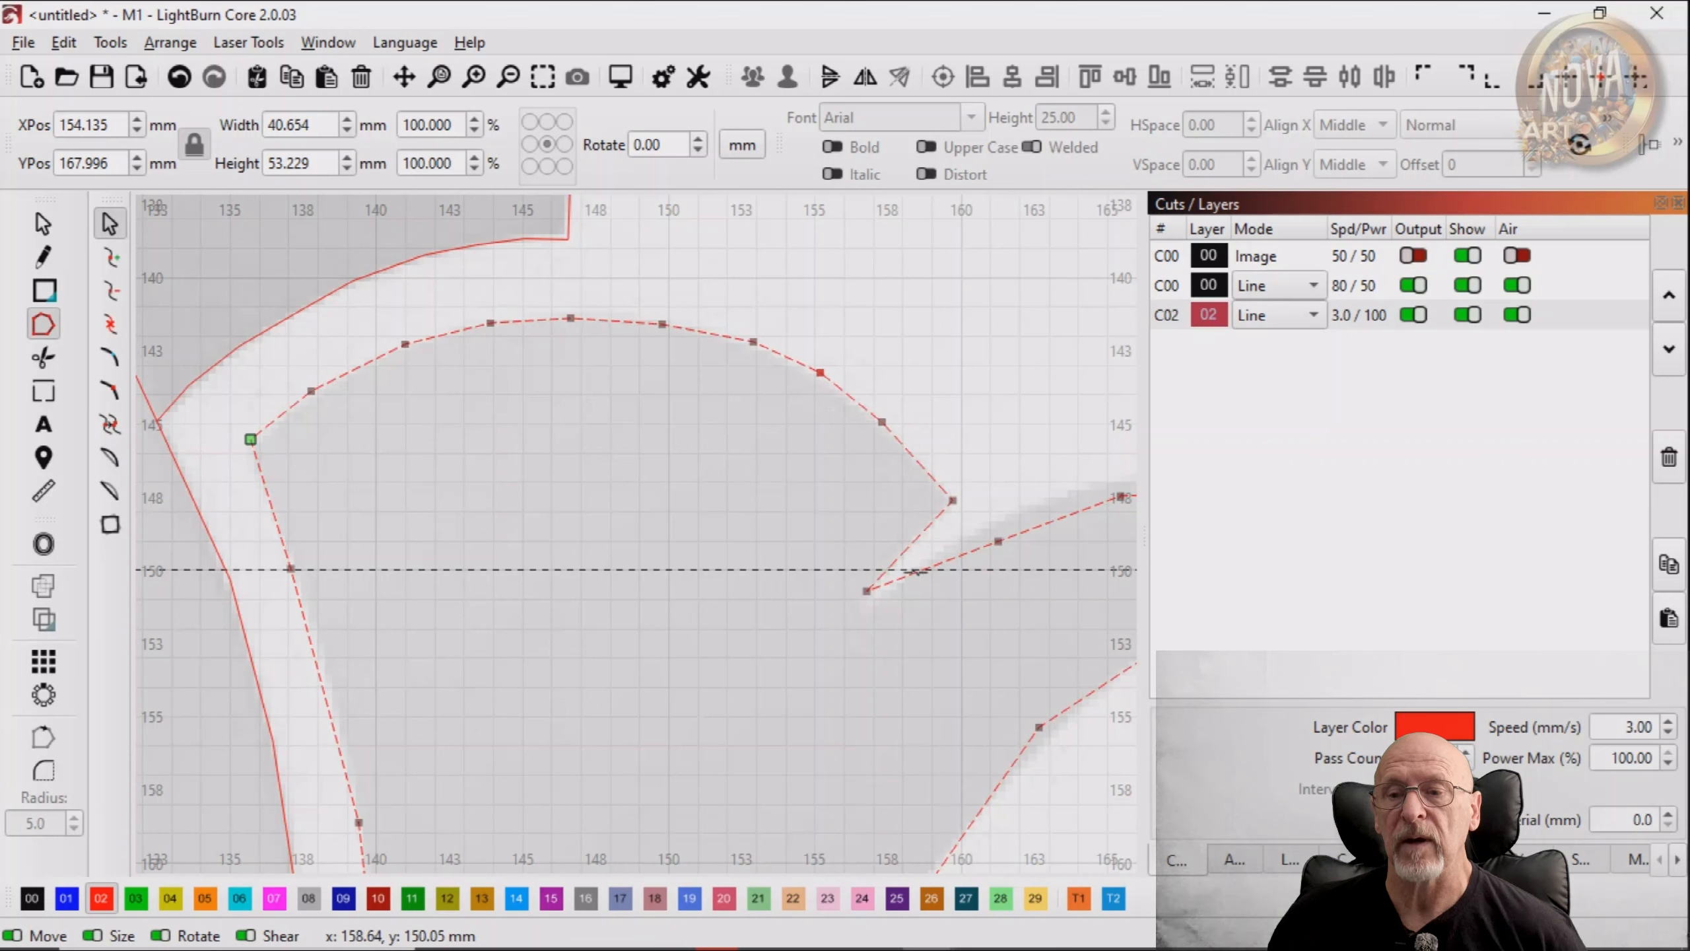
Fit the notch between forehead and beak by inserting nodes on both of its sides and adjusting them to the image
mouse_move(868, 592)
left_mouse_down()
mouse_move(837, 600)
mouse_move(840, 569)
mouse_move(872, 601)
mouse_move(882, 578)
left_mouse_up()
key("i")
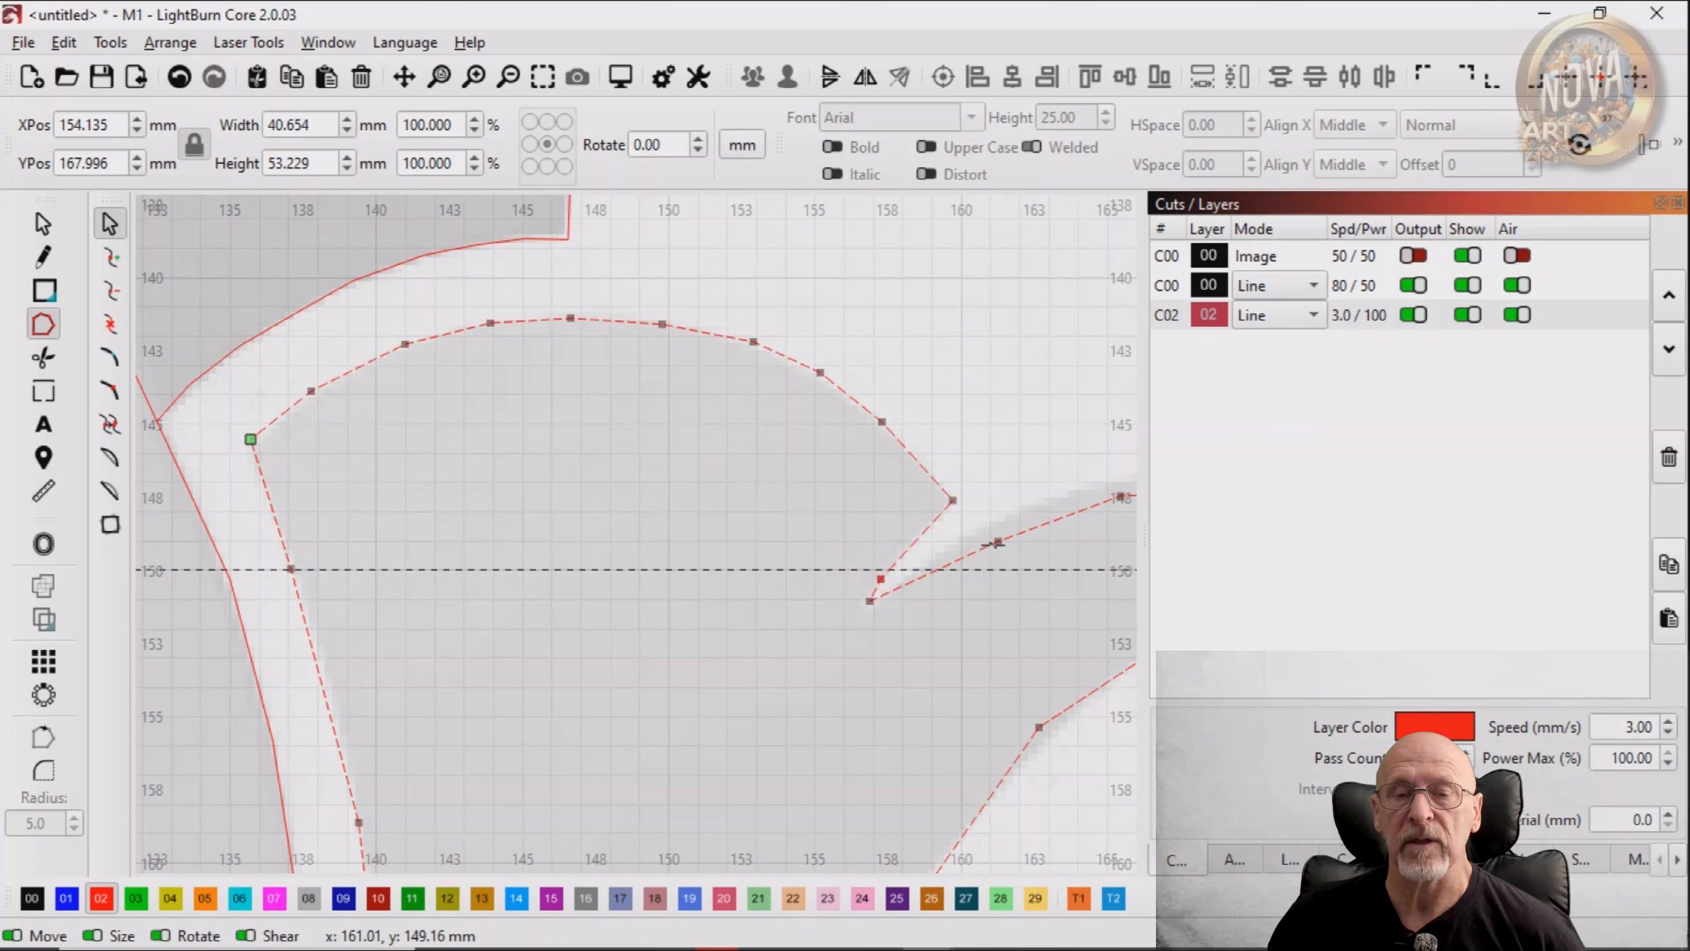
left_click_drag(998, 542, 943, 554)
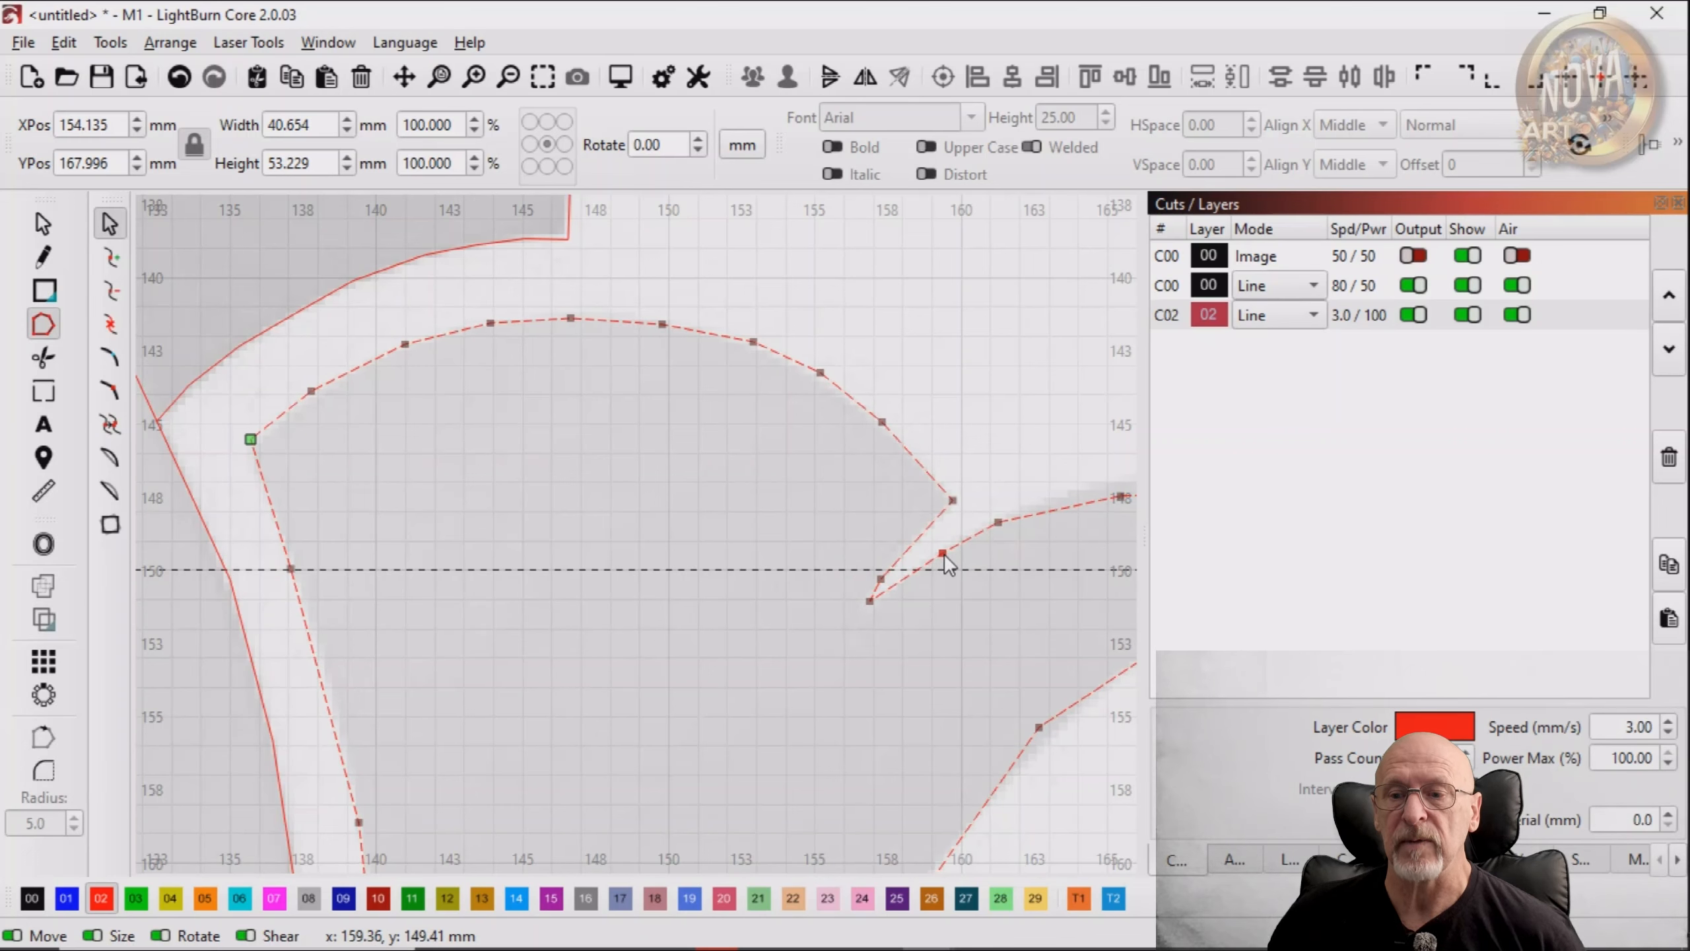
Reshape the beak's upper edge with moved and added nodes, and adjust the node at the beak's tip
left_click_drag(1044, 554, 743, 597)
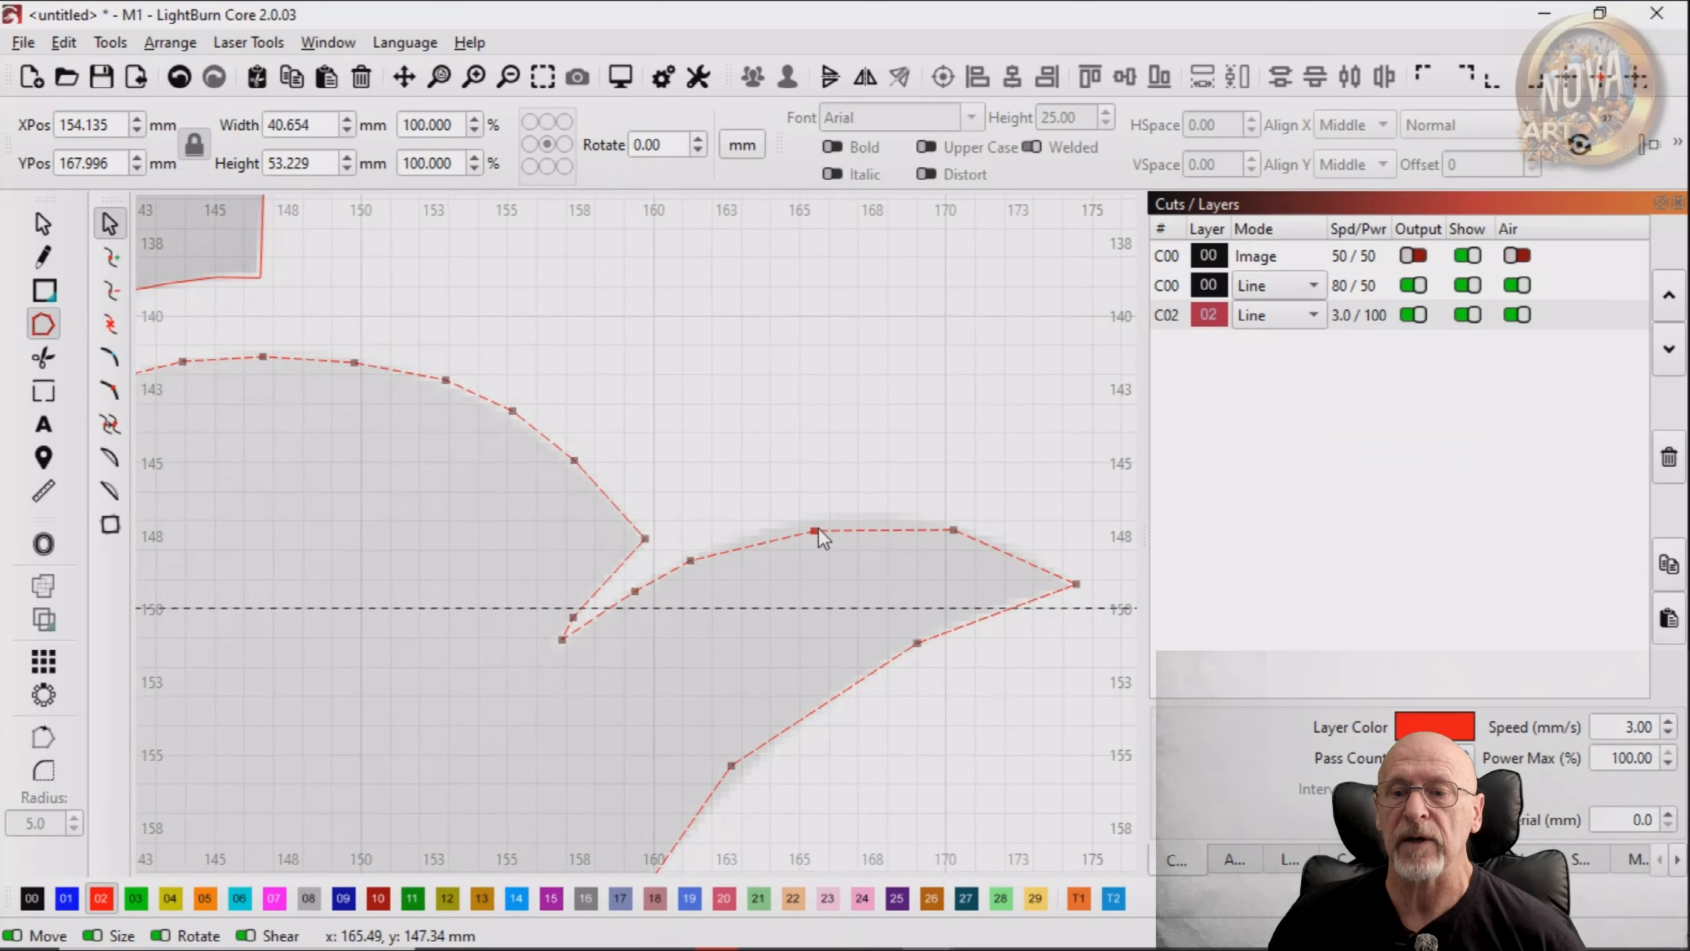
left_click_drag(819, 529, 752, 534)
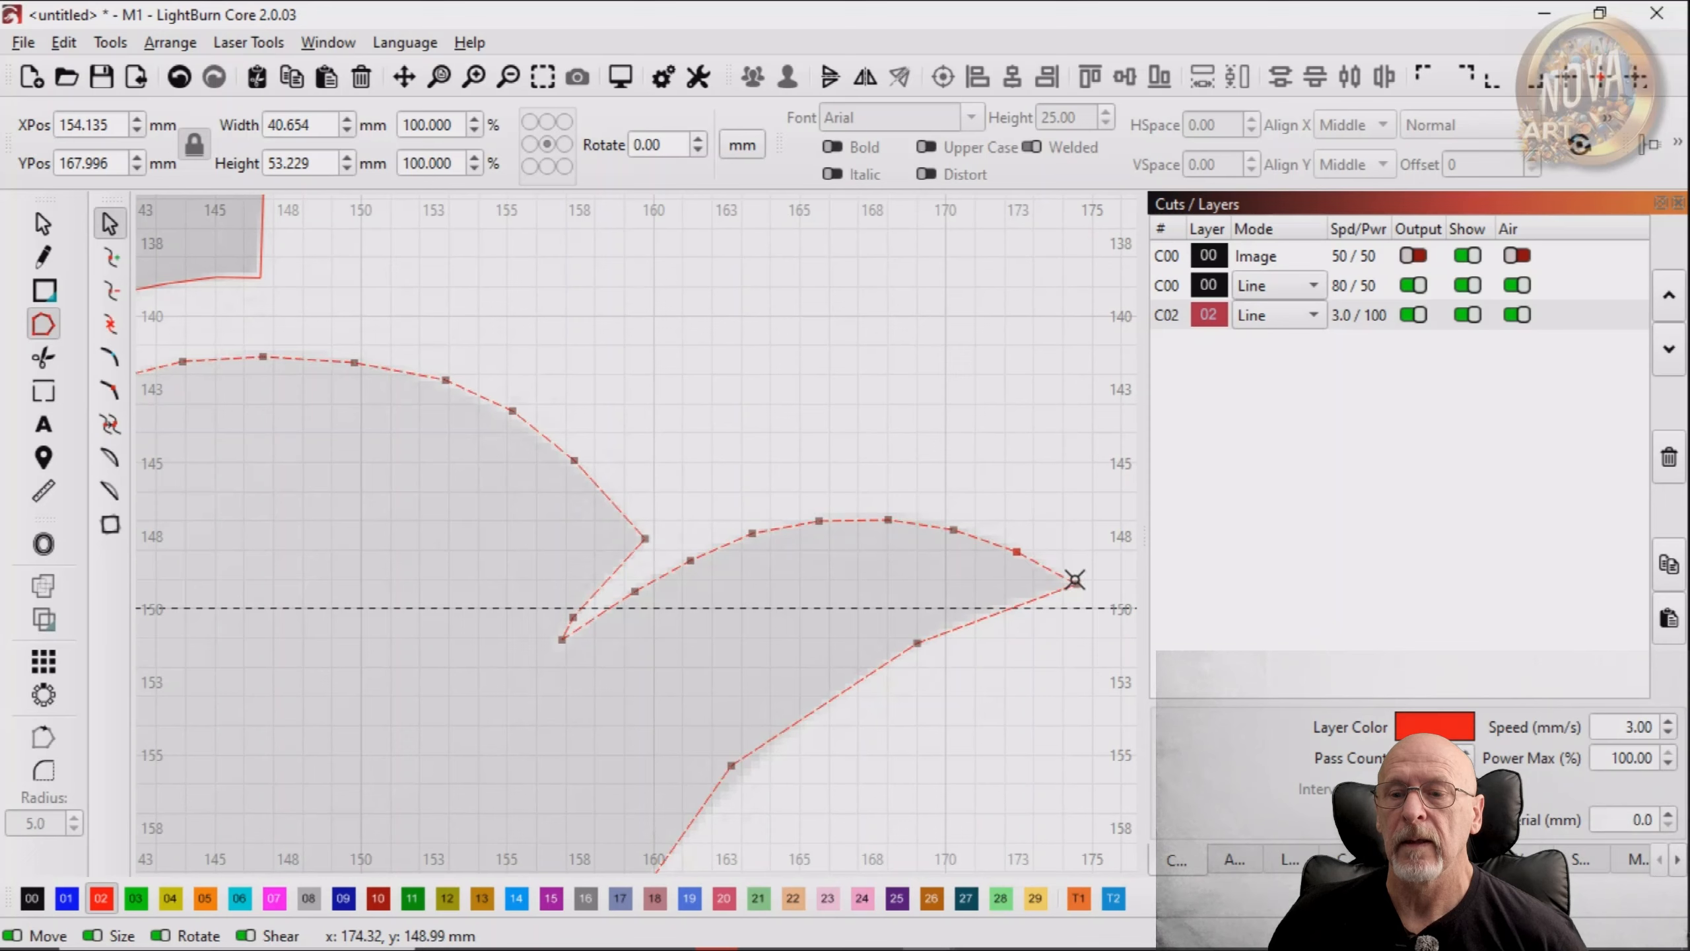
left_click_drag(1074, 579, 1065, 584)
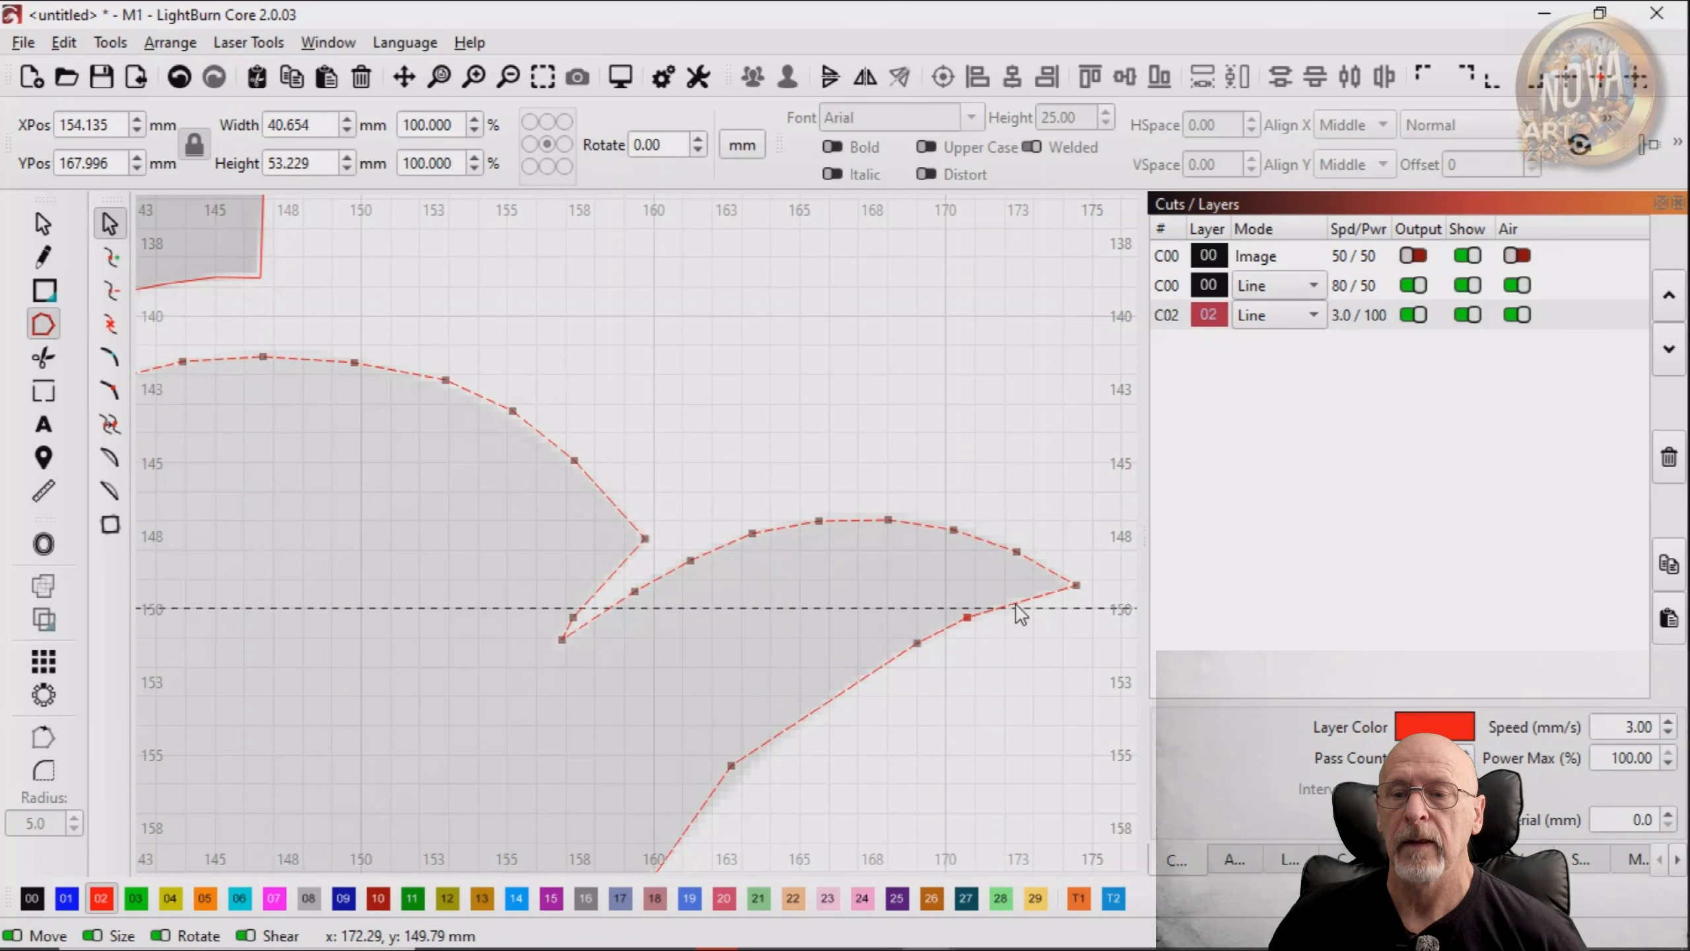
Insert and reposition nodes along the beak's underside down to the start of the throat so the outline follows the image curve
key("i")
scroll(943, 672, "down", 2)
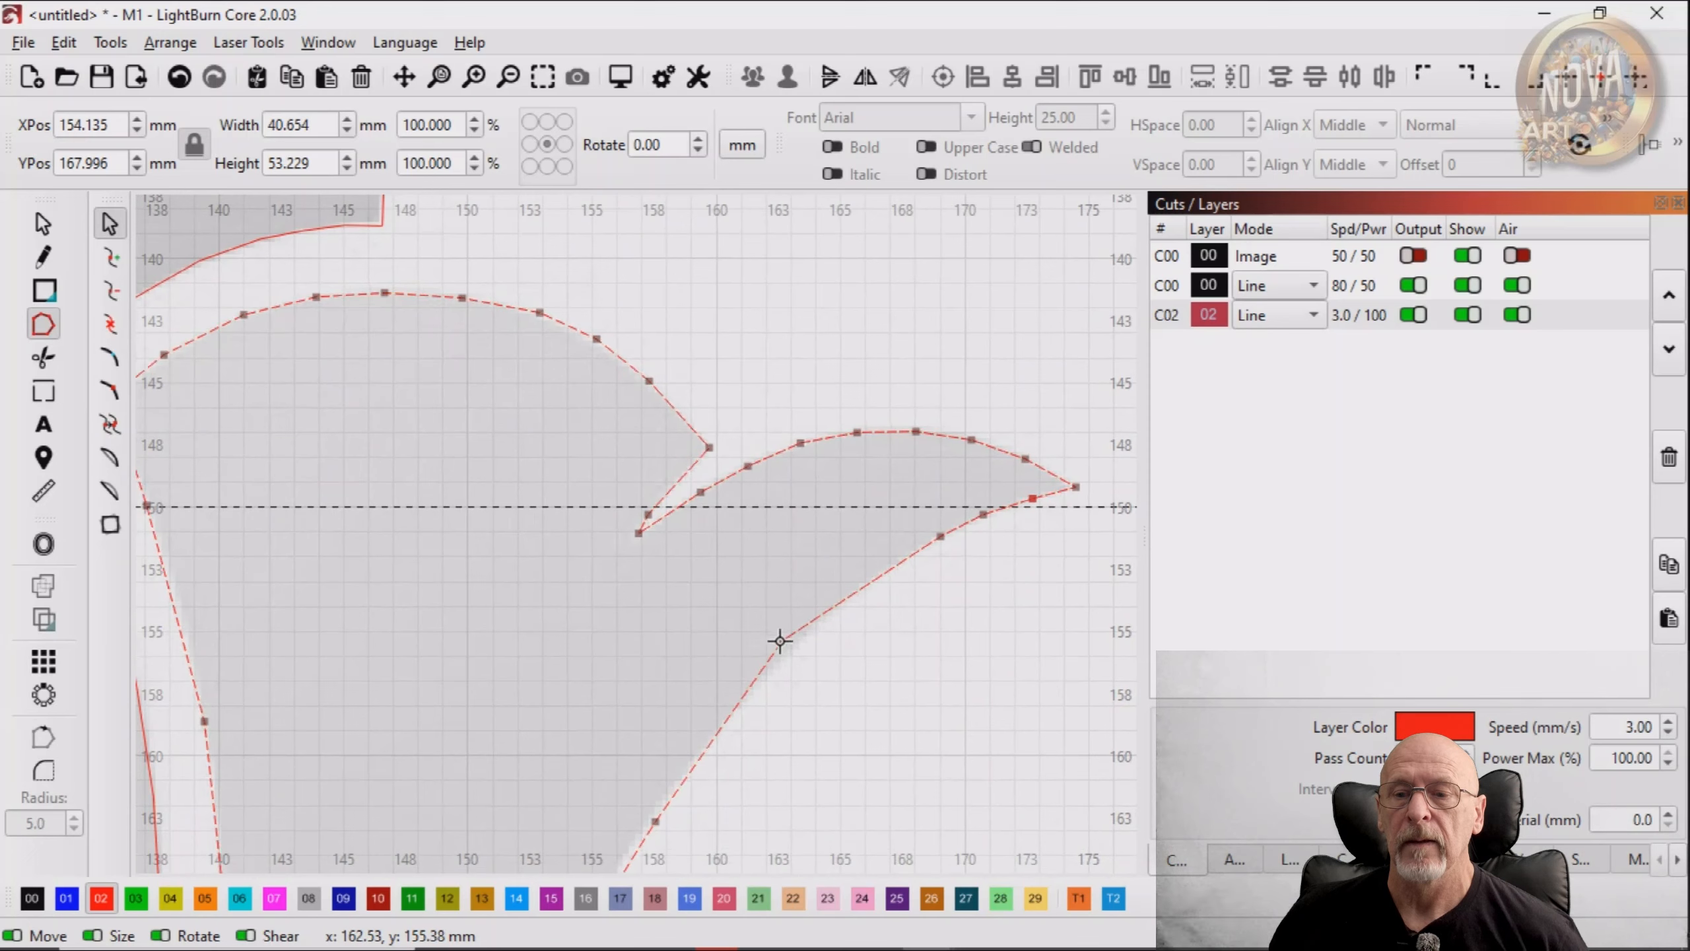
key("i")
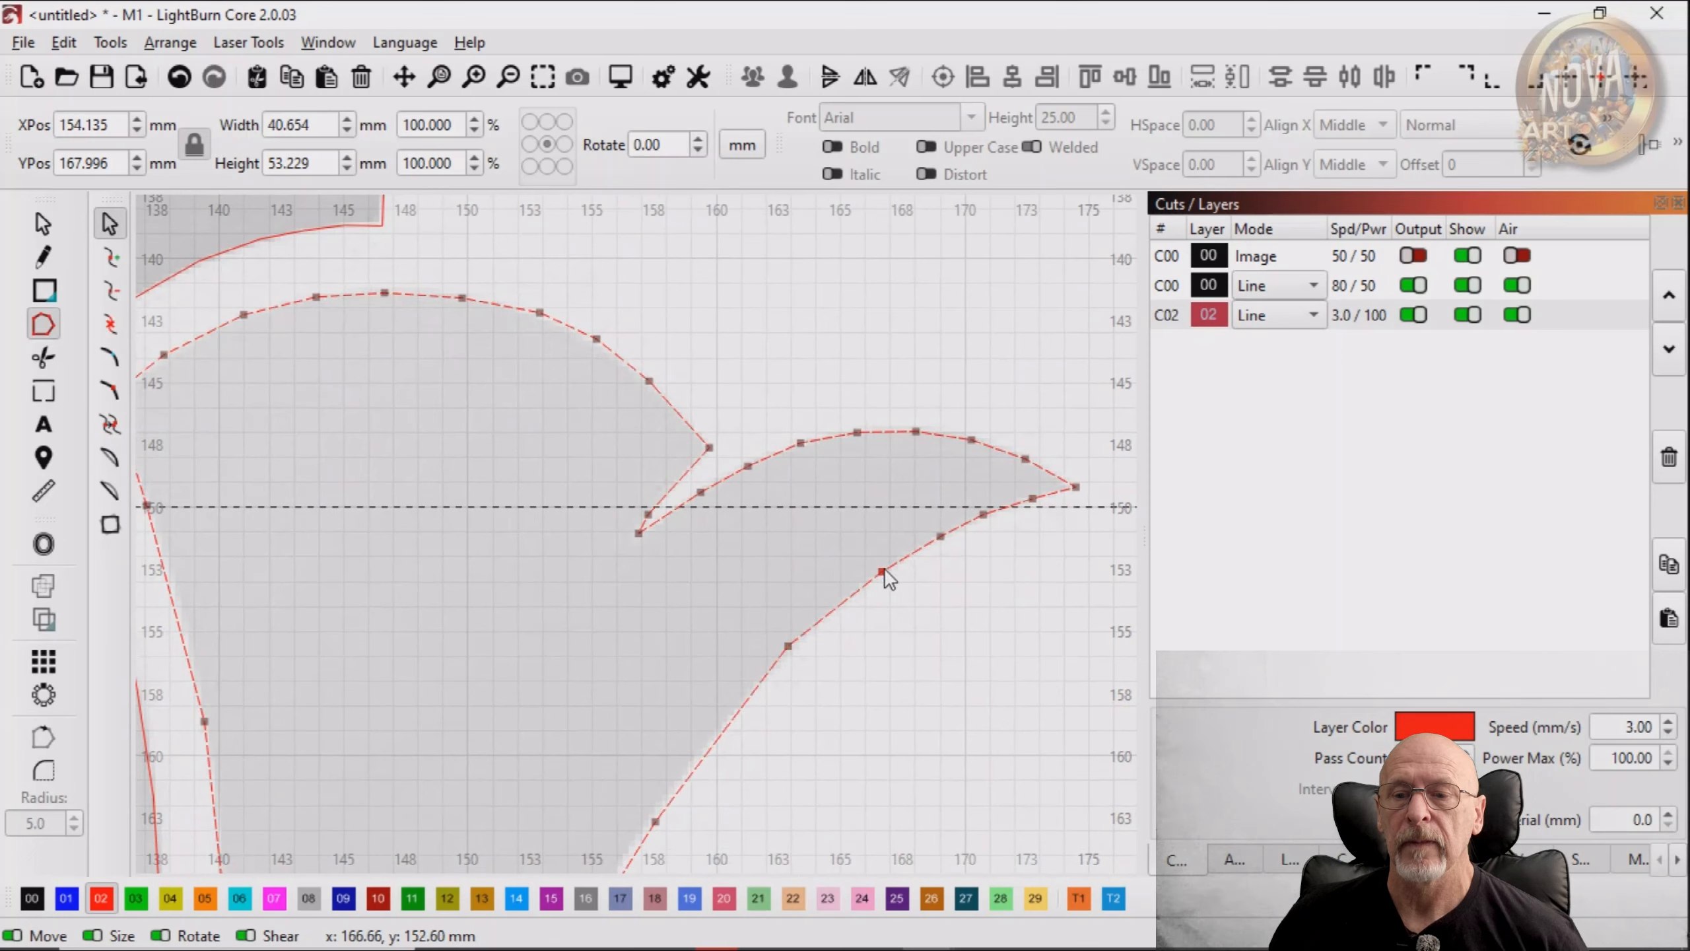
left_click_drag(889, 569, 841, 600)
left_click_drag(855, 661, 909, 447)
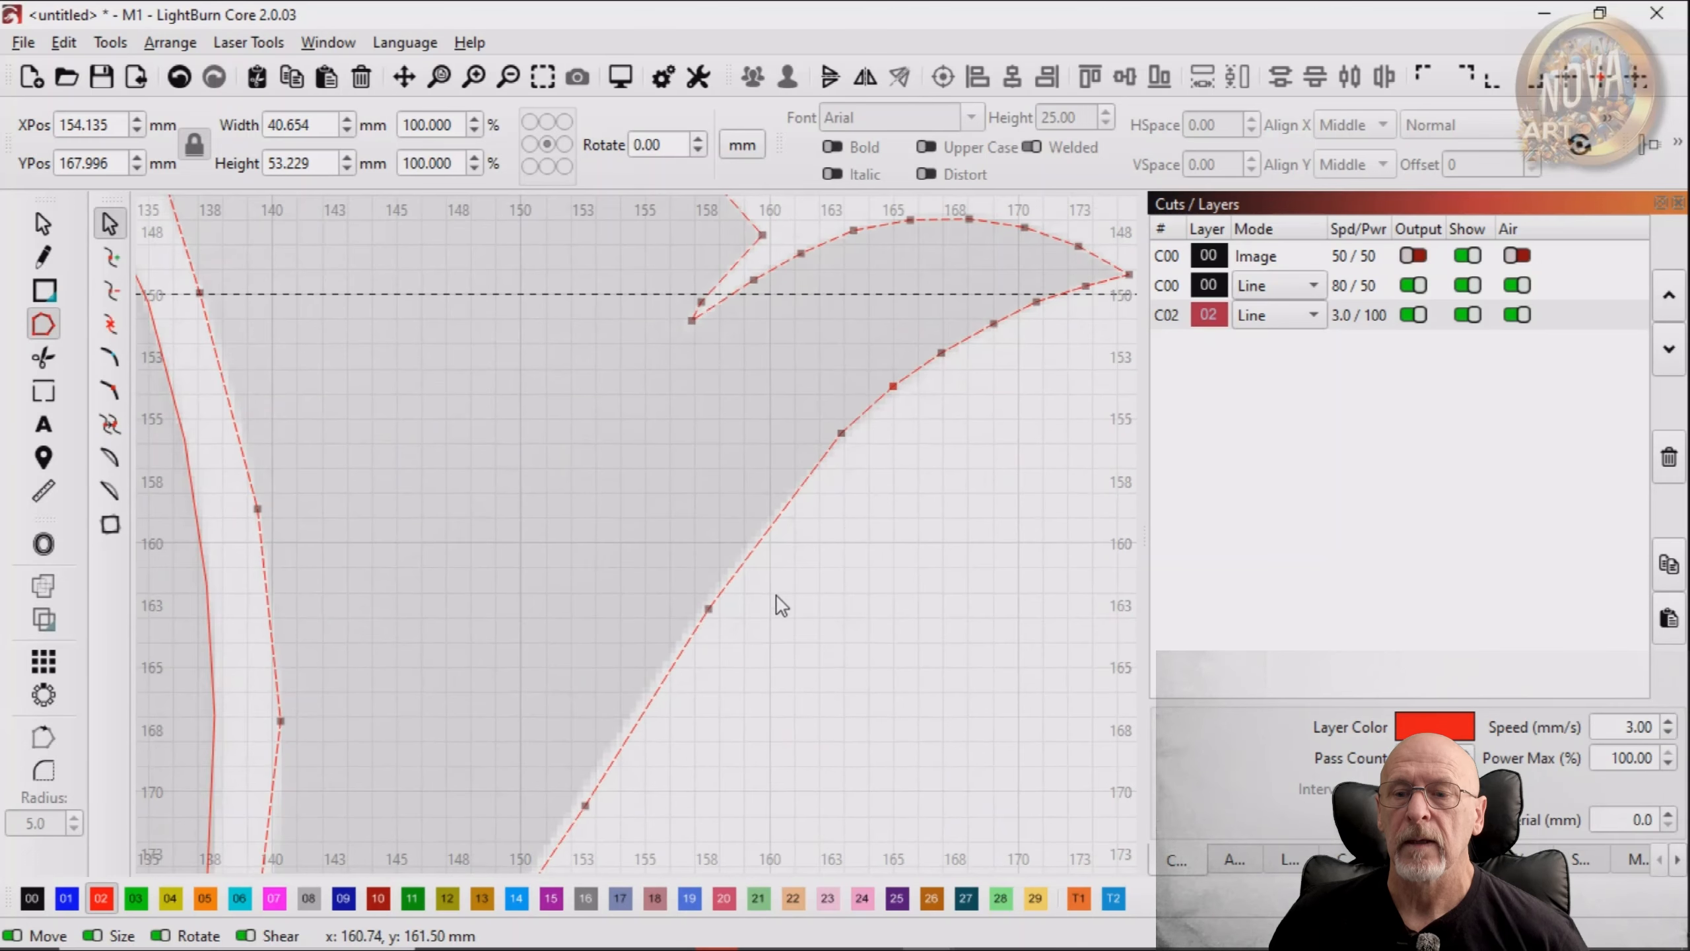
Reposition the nodes along the front of the throat so the head outline's long slanted edge follows the image
left_click_drag(707, 609, 700, 610)
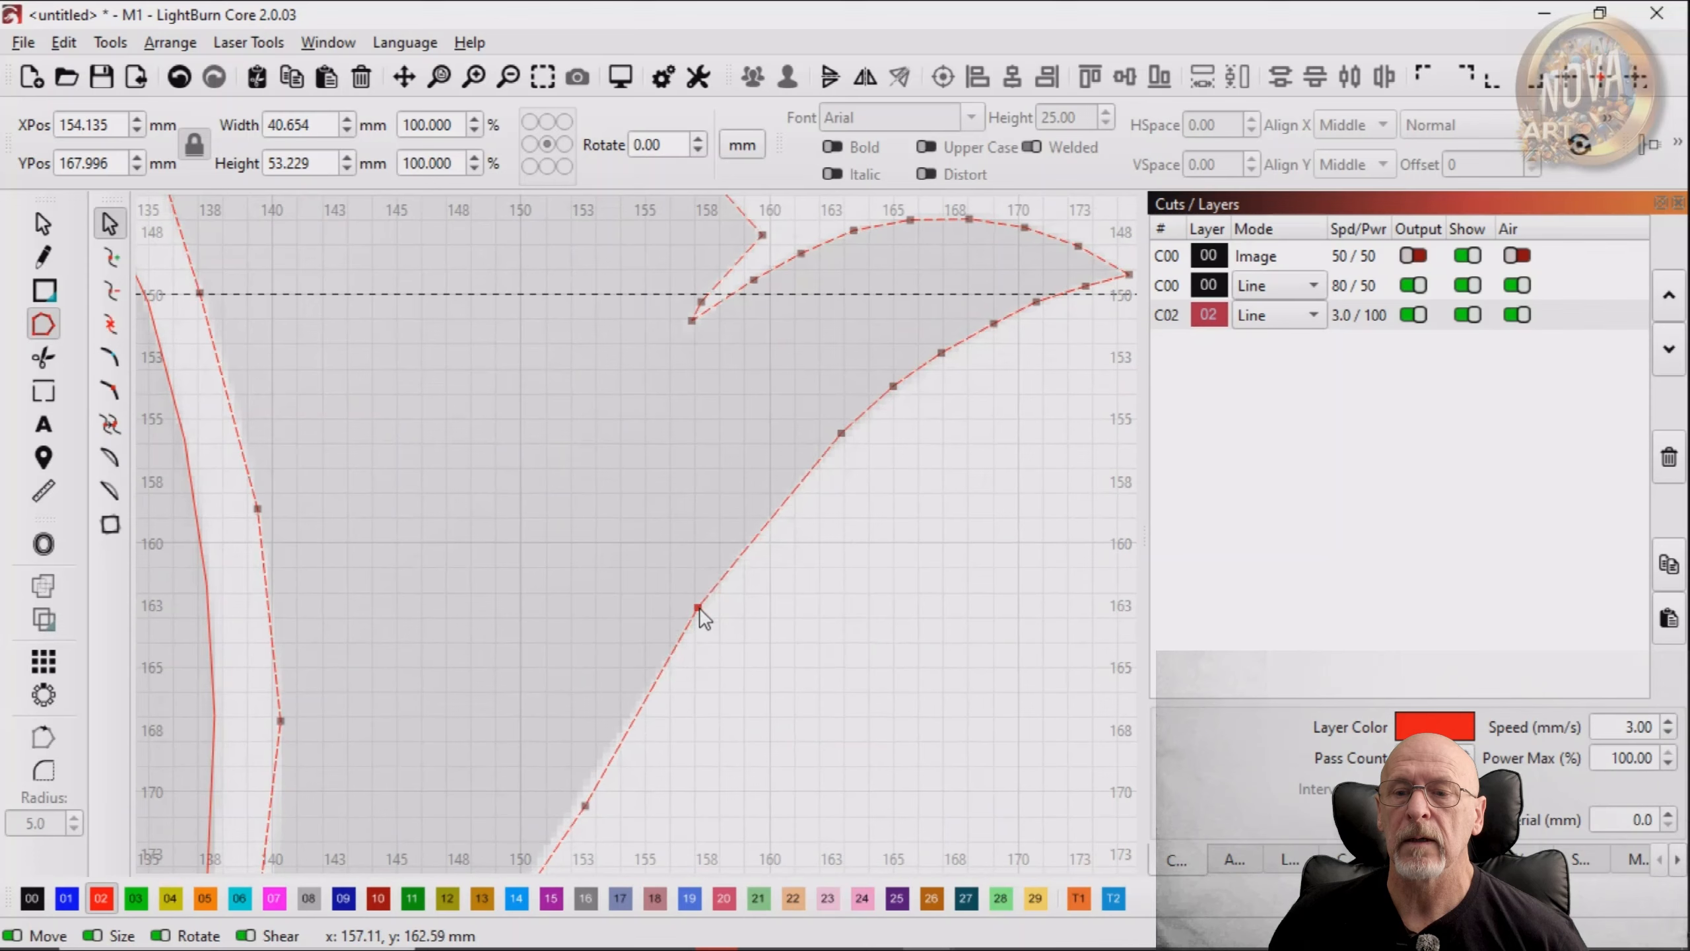
left_click_drag(716, 694, 822, 446)
left_click_drag(688, 572, 673, 570)
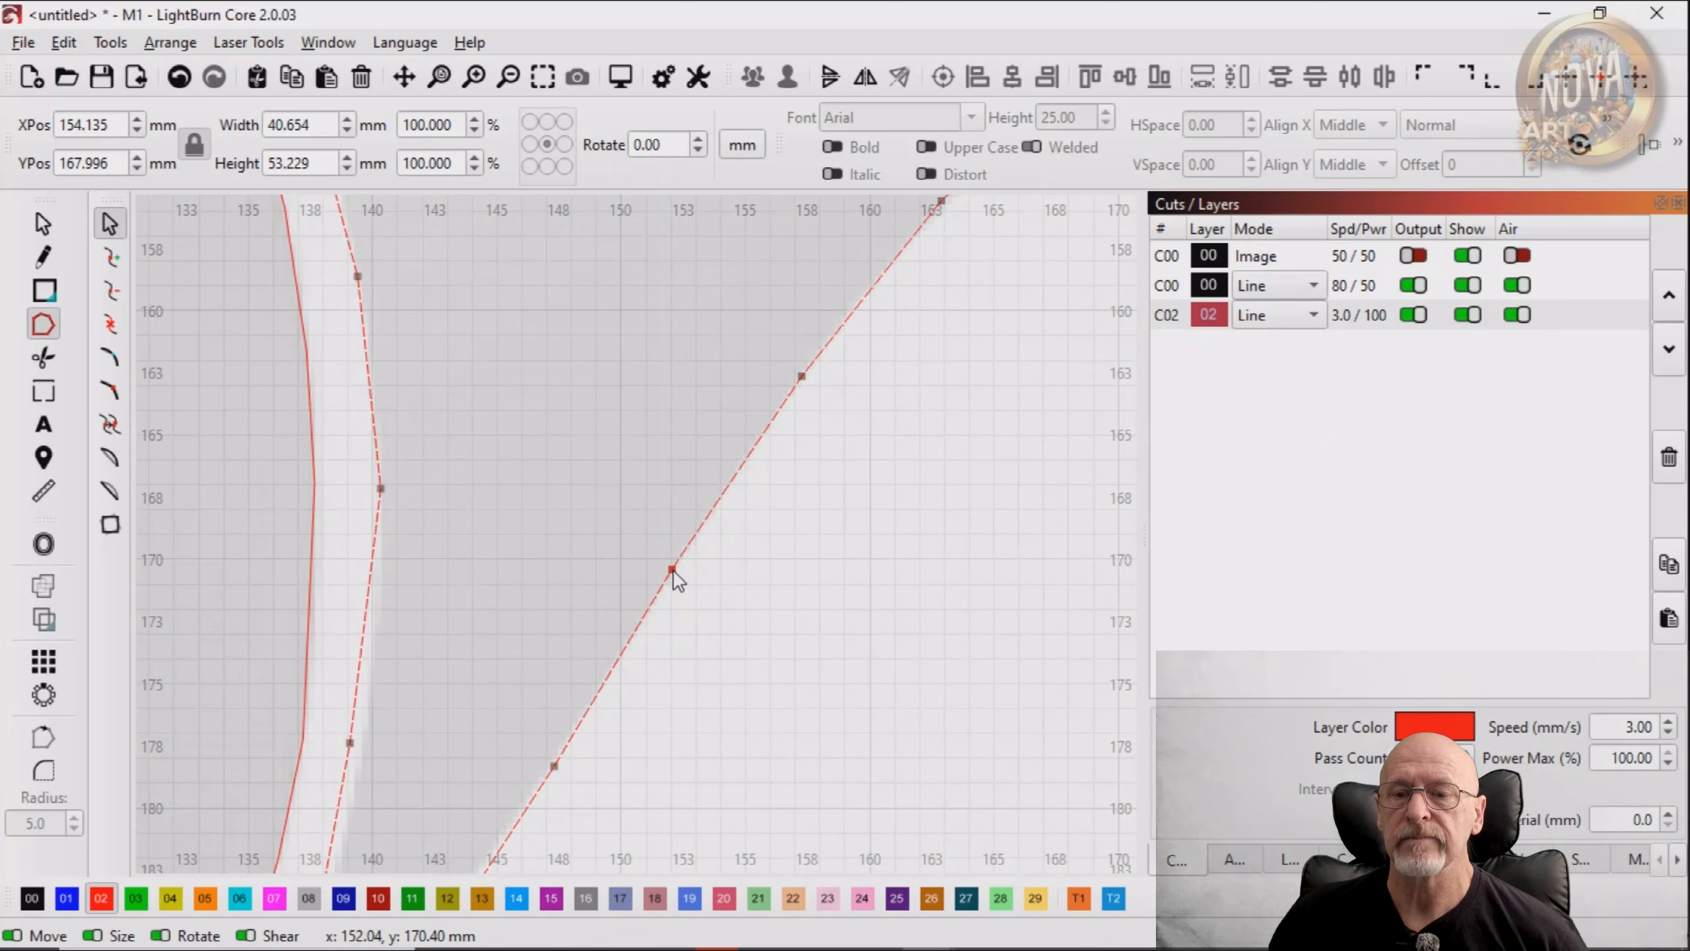
left_click_drag(678, 676, 728, 558)
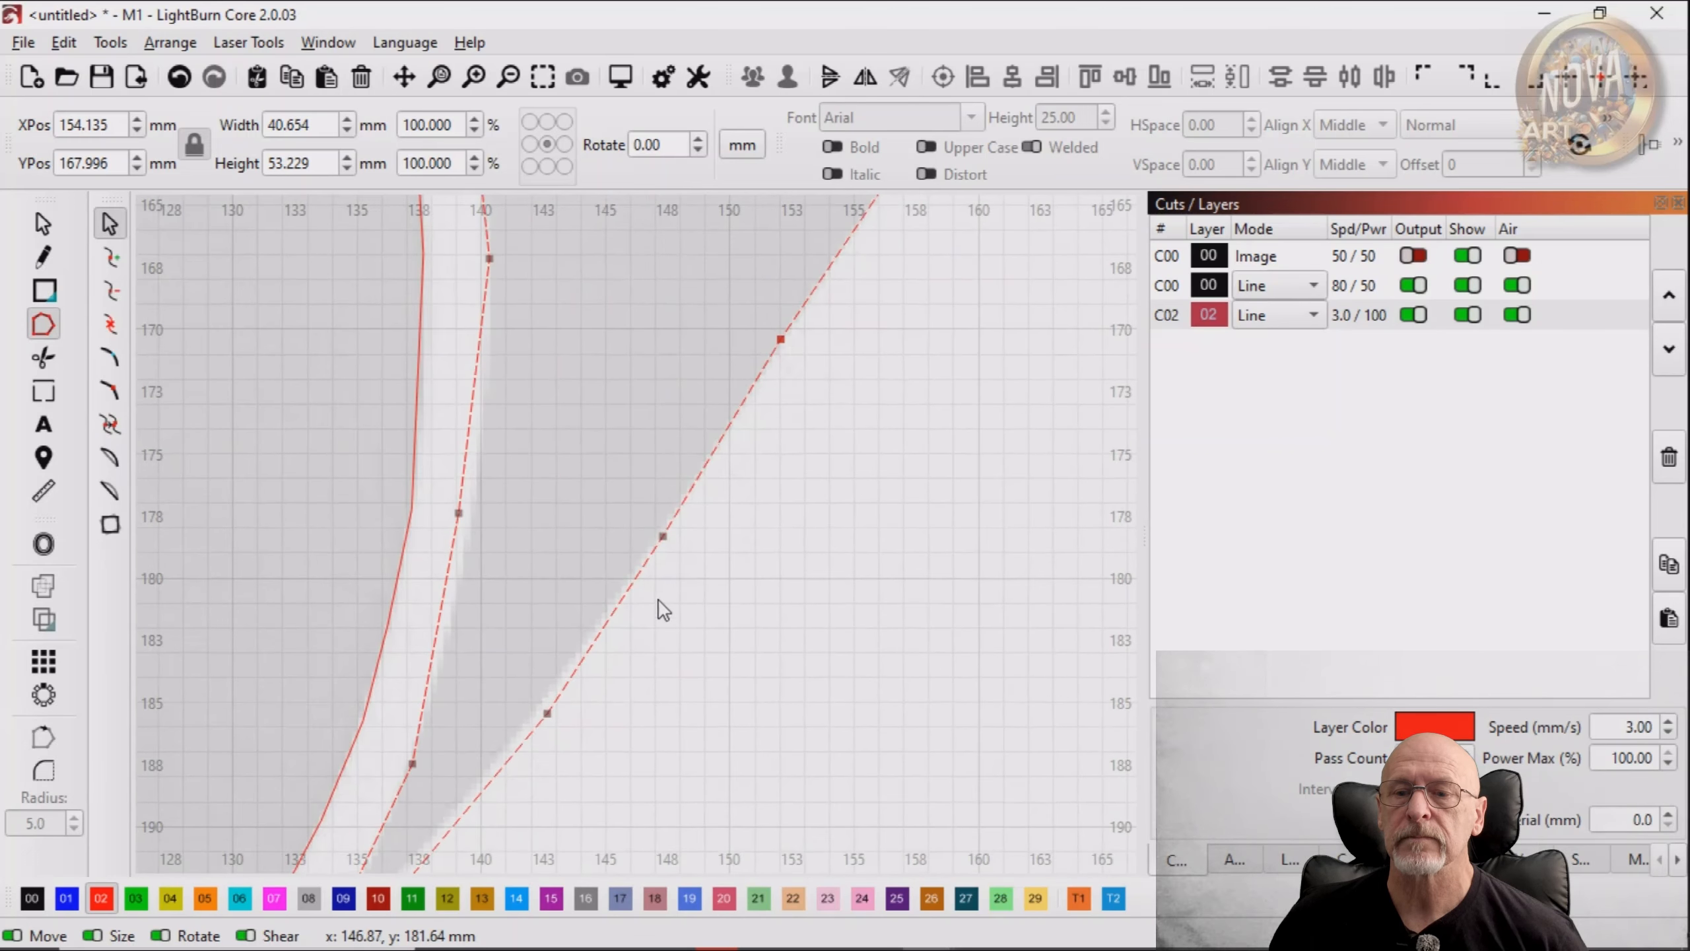
left_click_drag(546, 712, 536, 712)
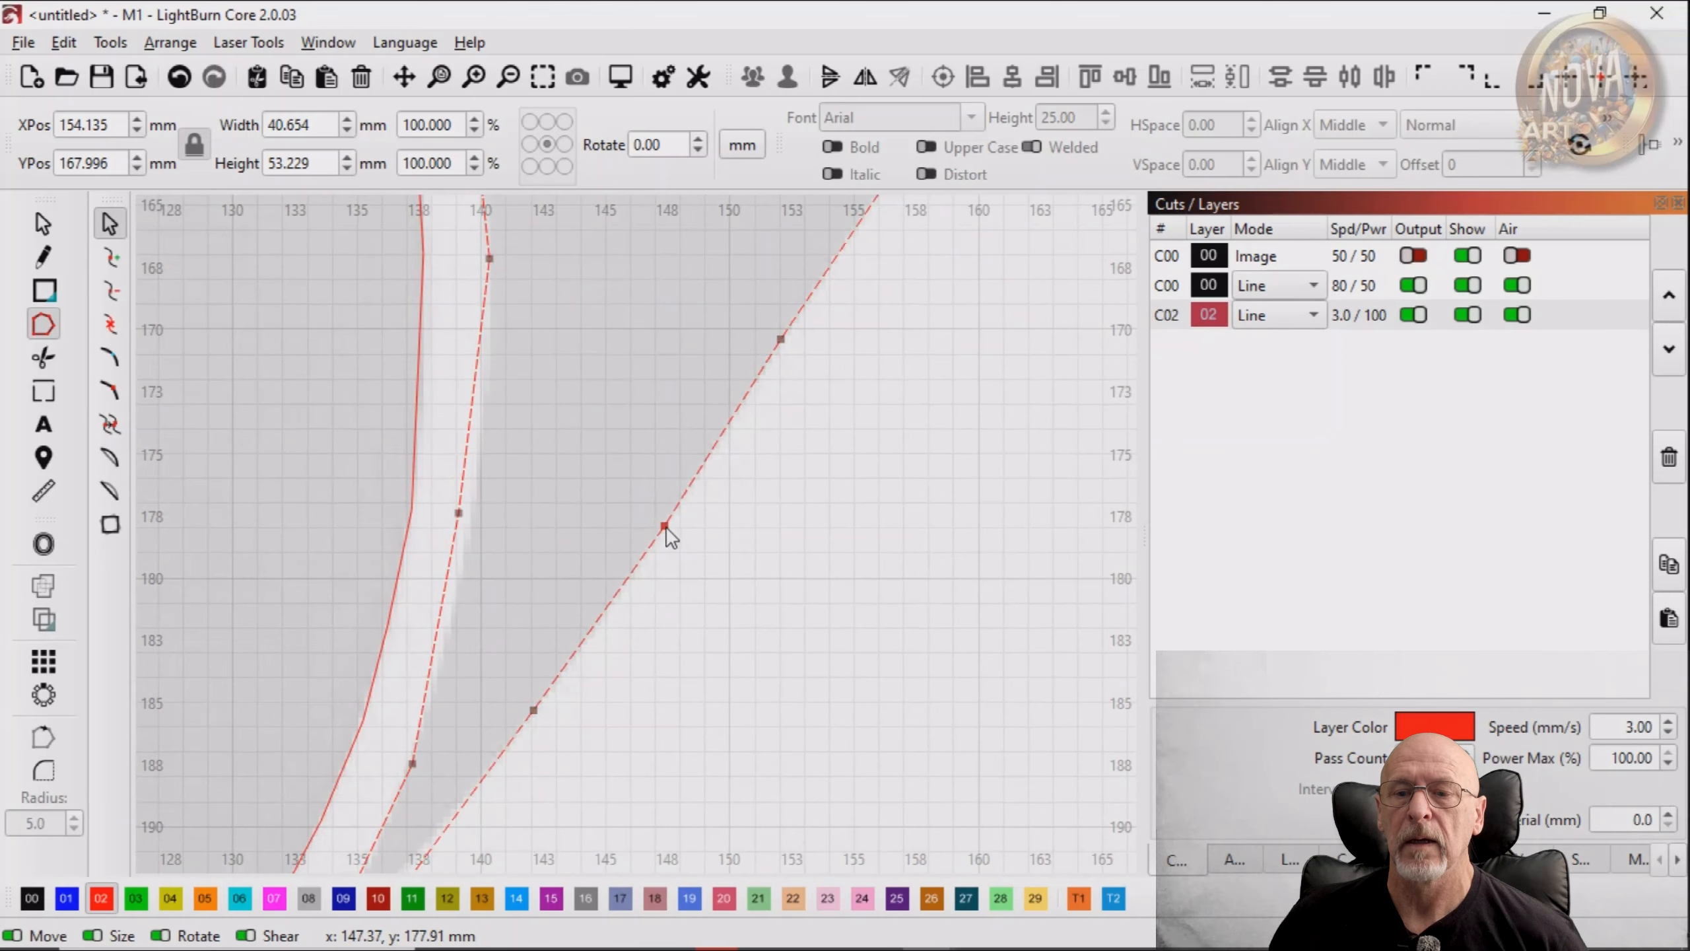
Move the nodes at the neck's pointed lower end inward to fit the outline to the image
left_click_drag(765, 595, 872, 421)
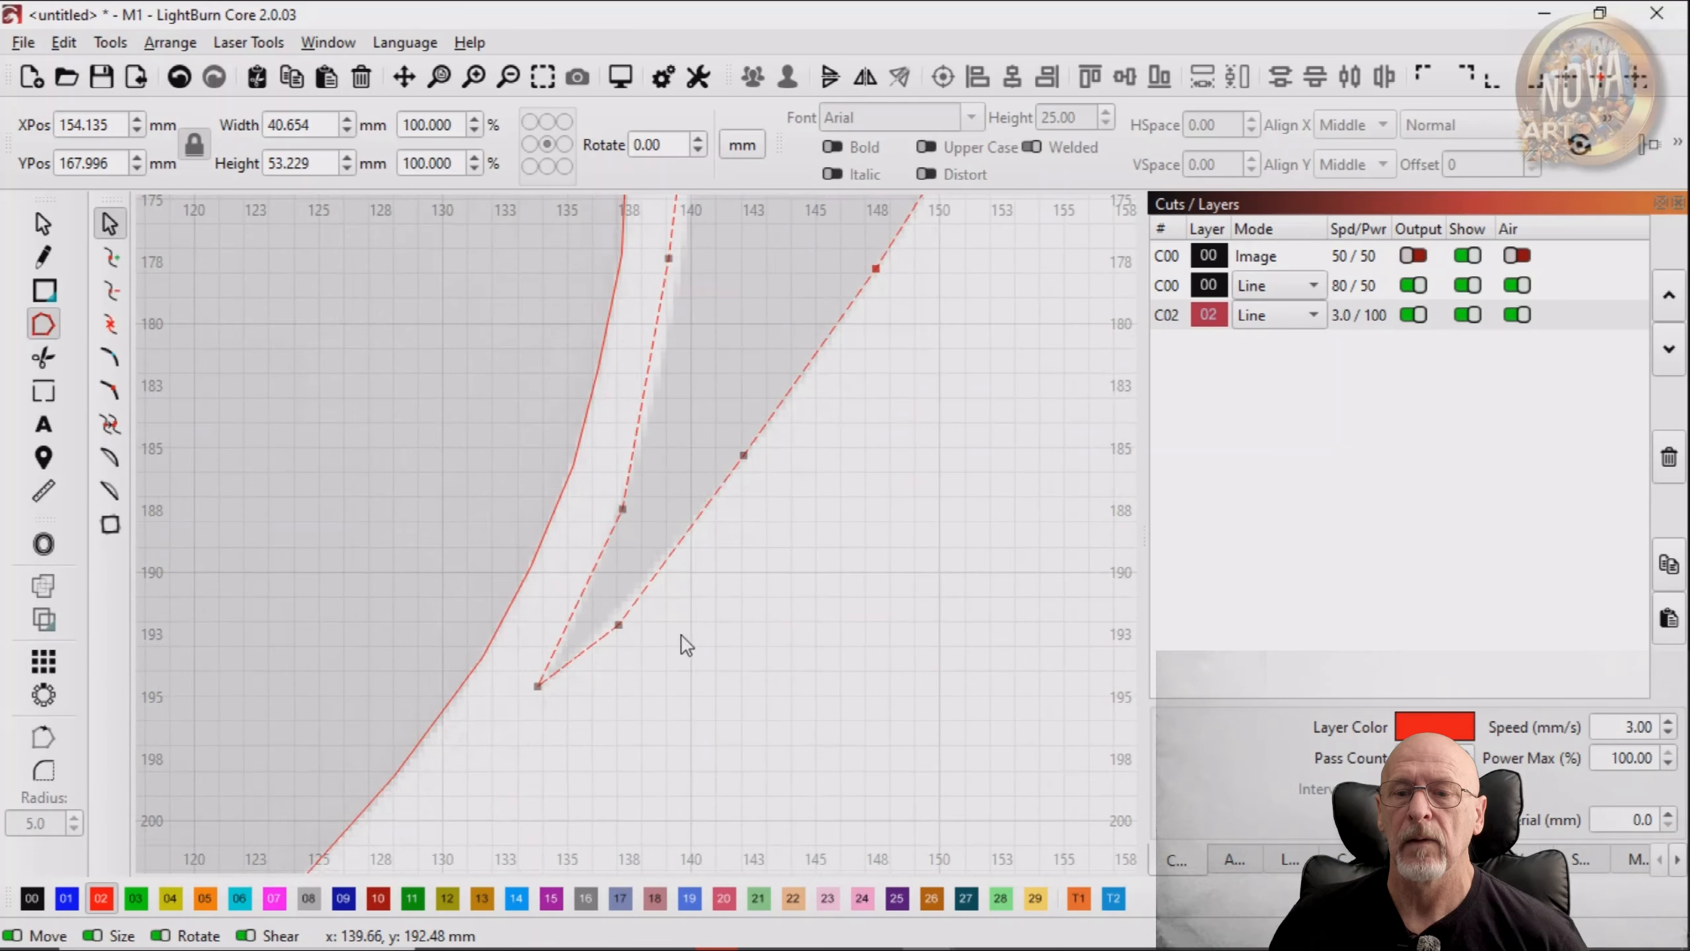
left_click_drag(618, 627, 623, 607)
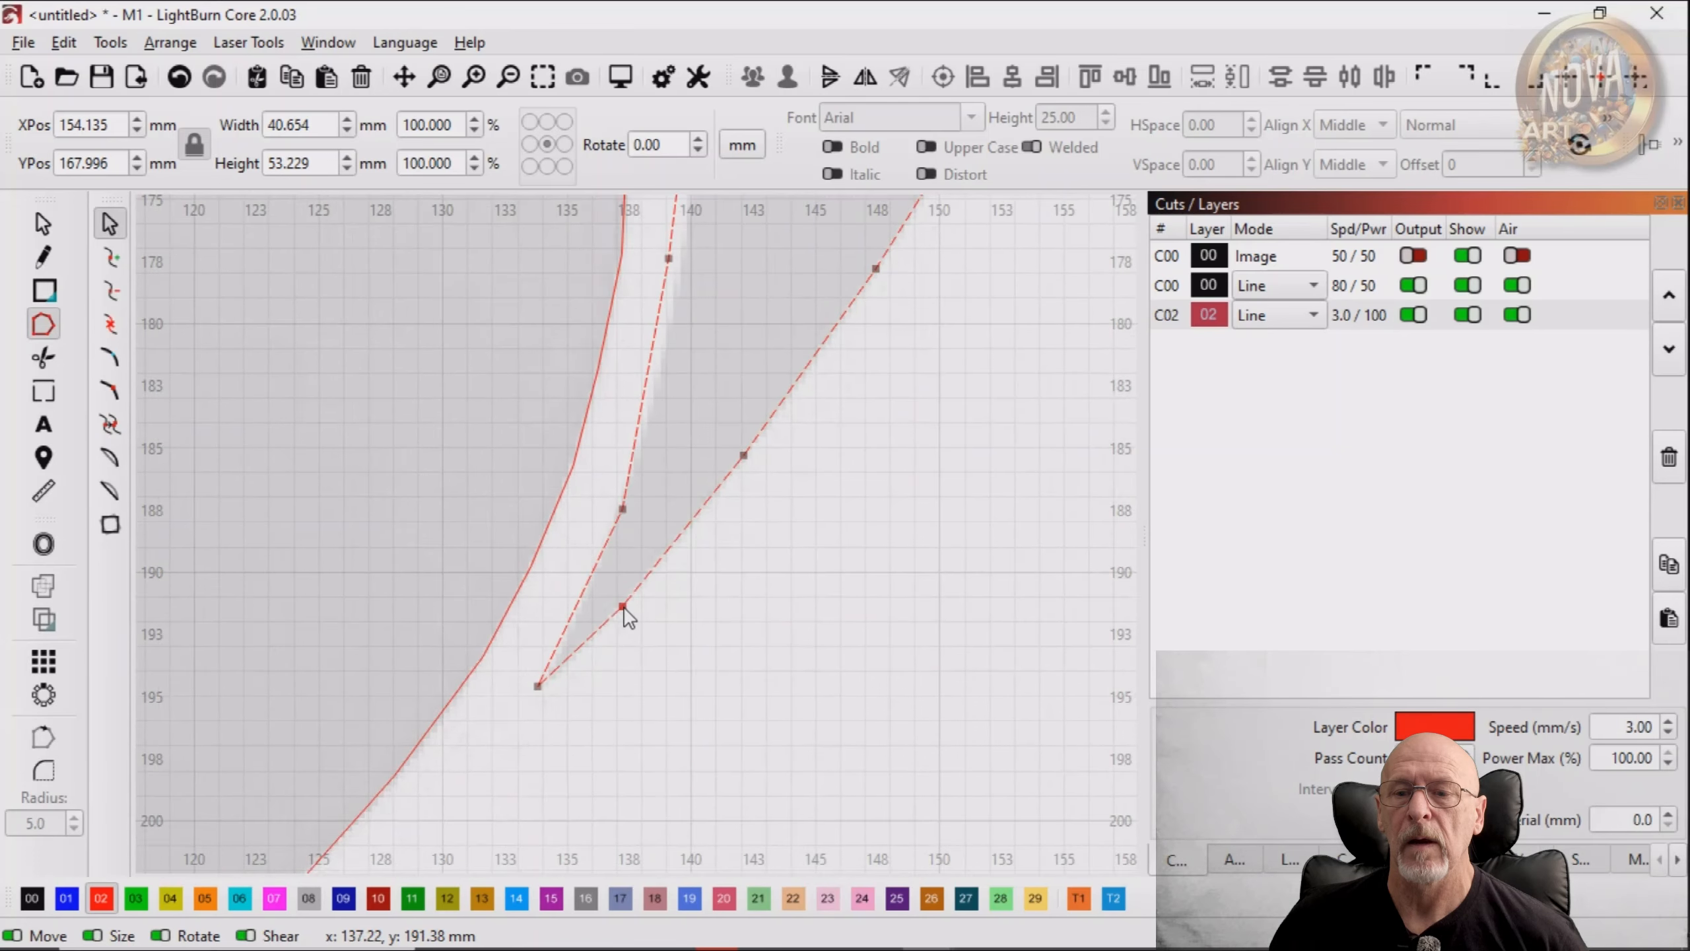
left_click_drag(538, 686, 546, 676)
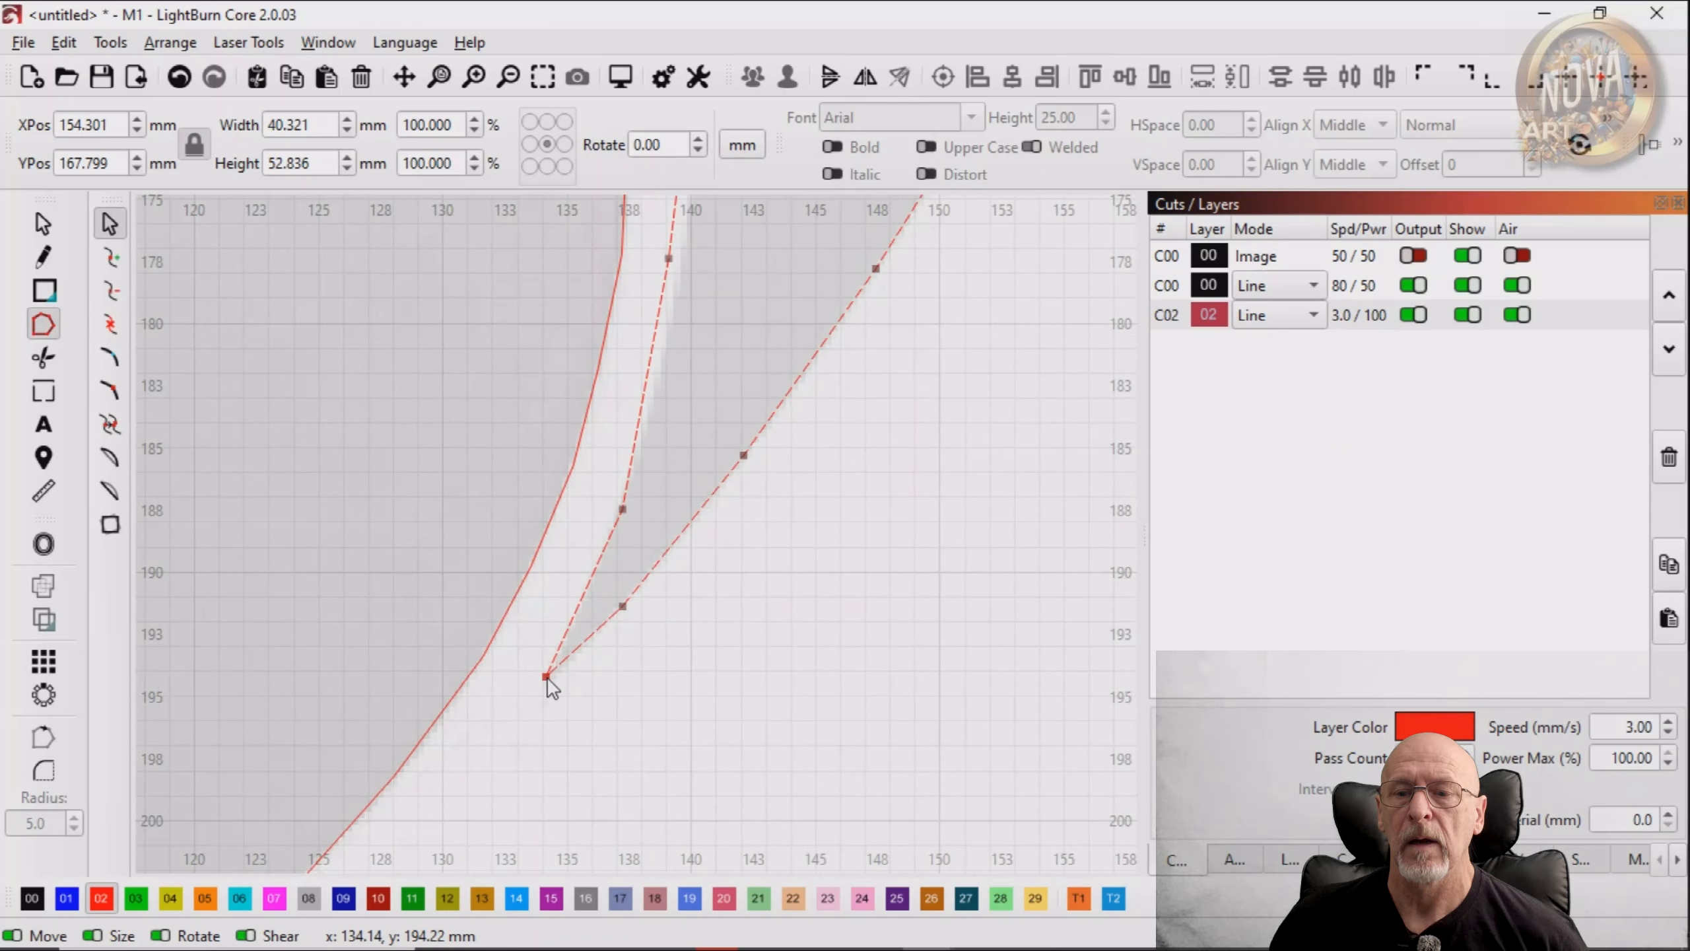
Insert and reposition nodes along the lower back edge of the neck so the outline follows the image curve
double_click(591, 584)
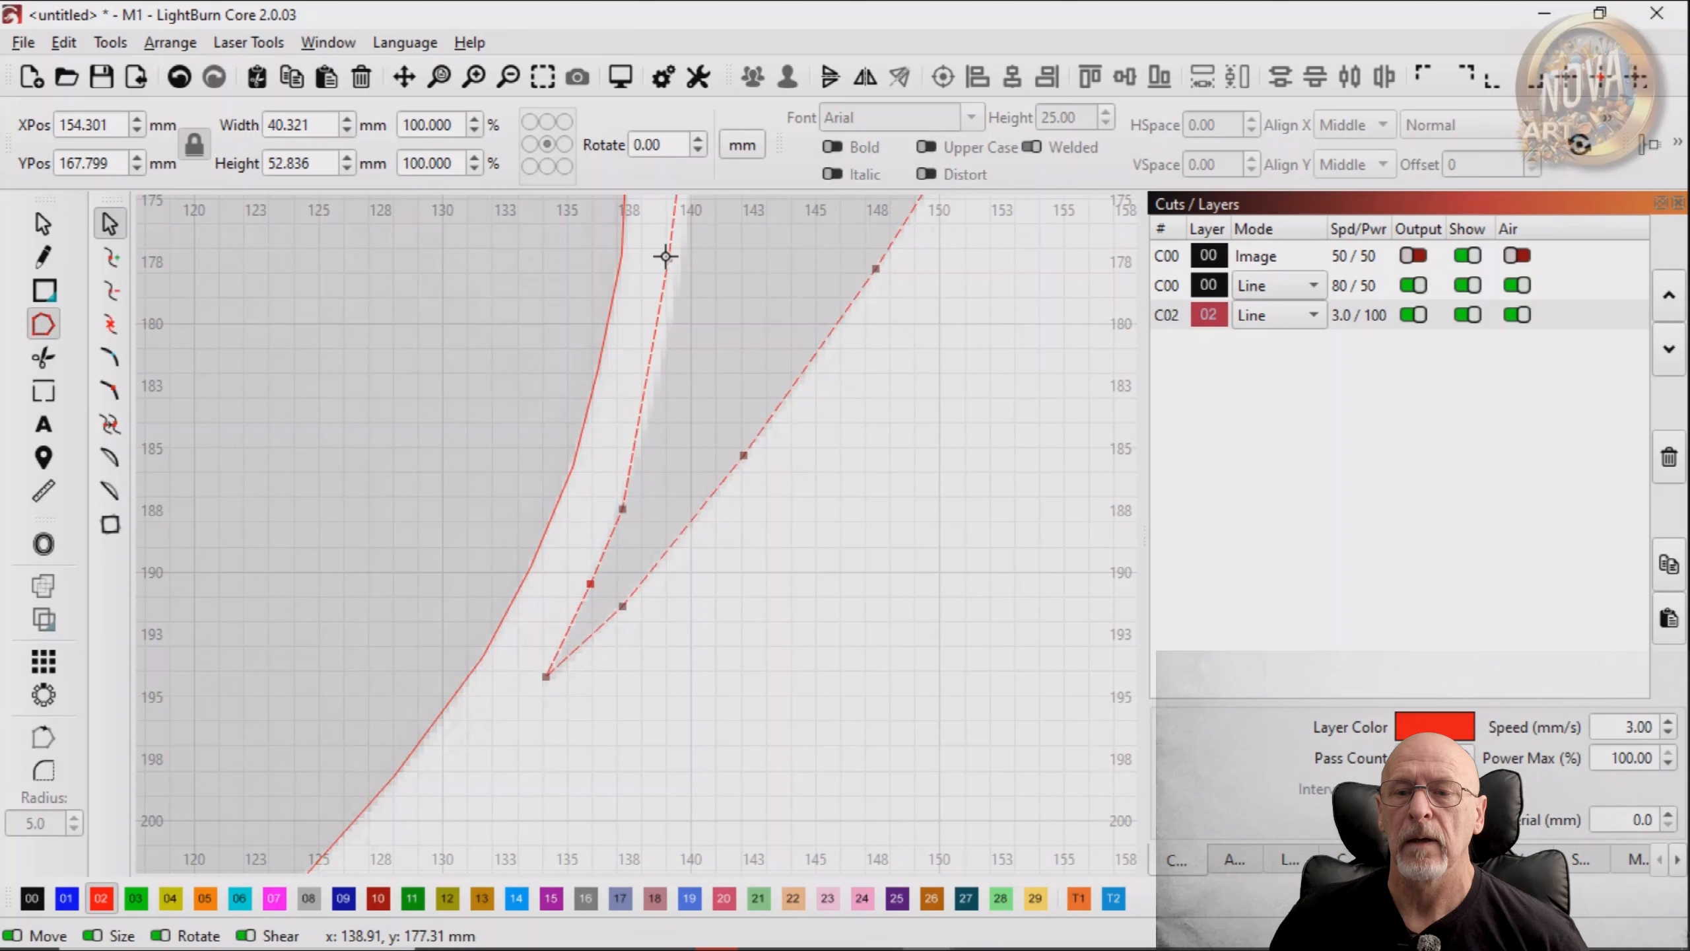
left_click_drag(667, 257, 681, 264)
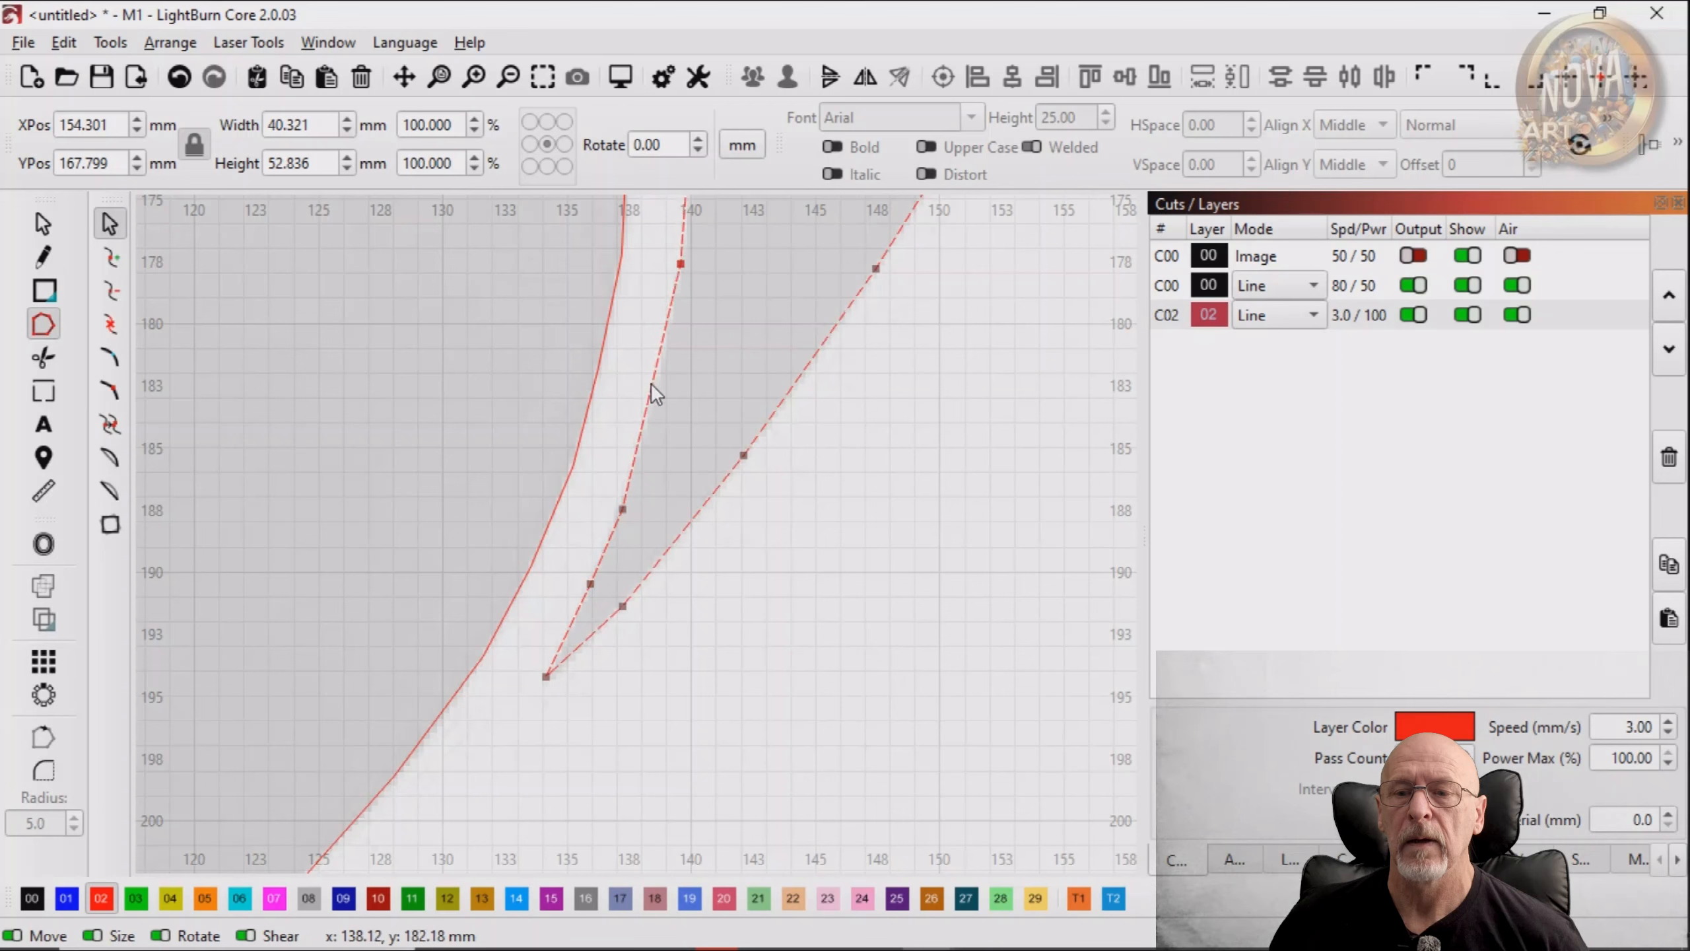
left_click_drag(645, 419, 650, 426)
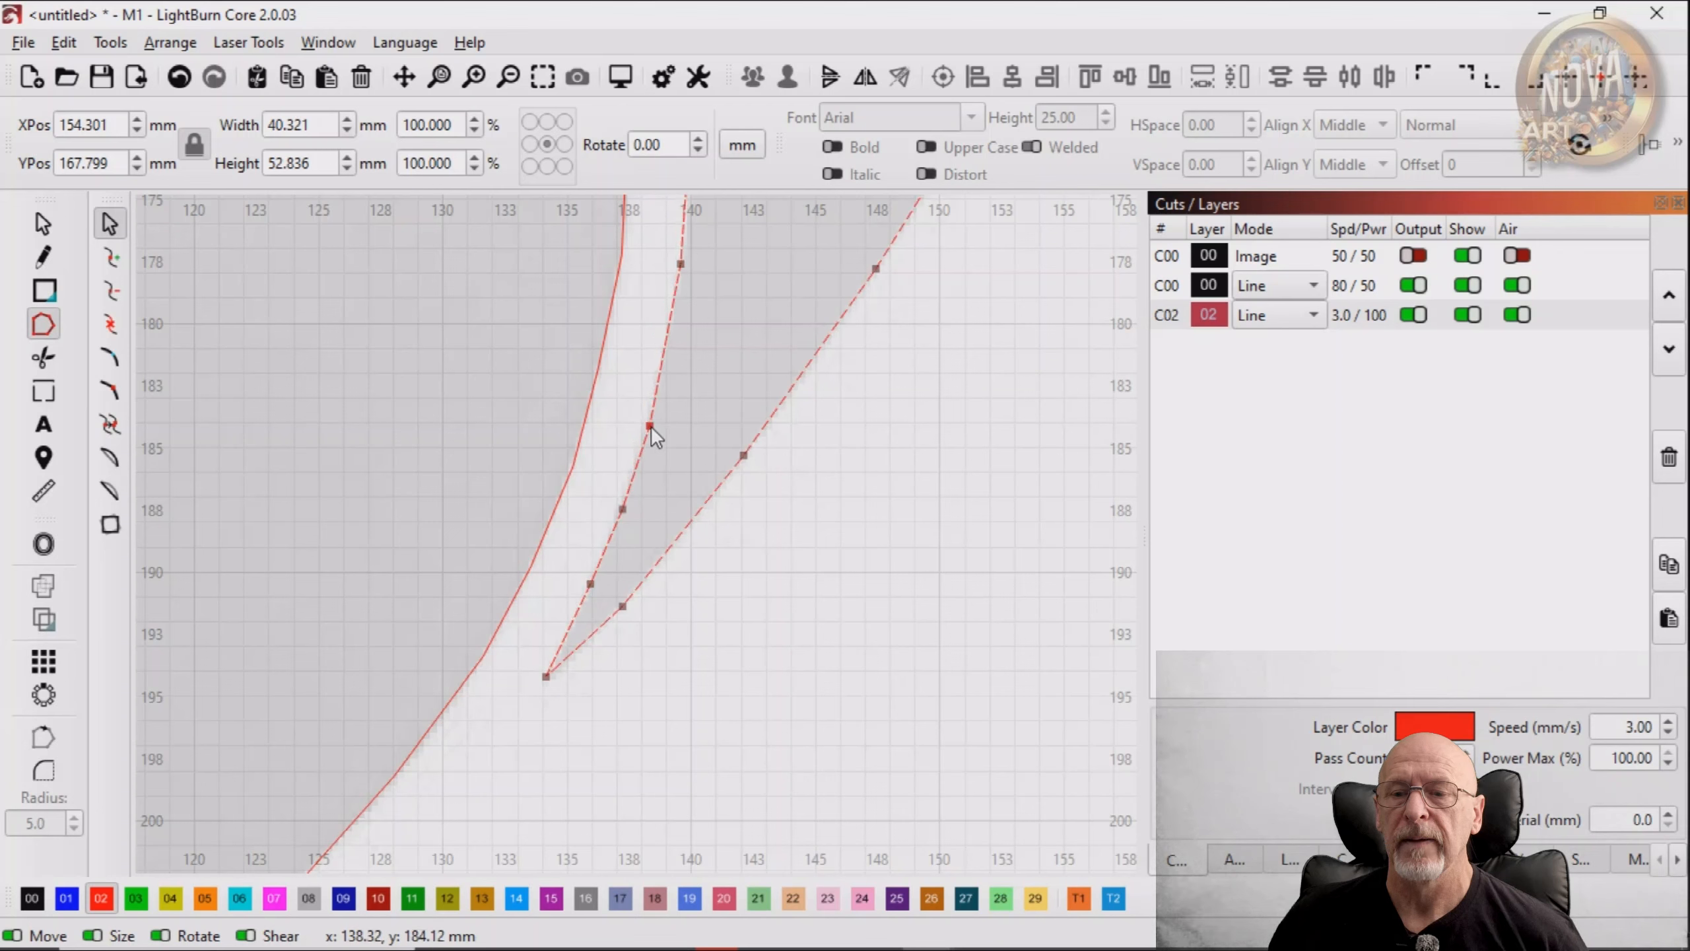
key("i")
left_click_drag(664, 345, 734, 555)
scroll(727, 309, "down", 1)
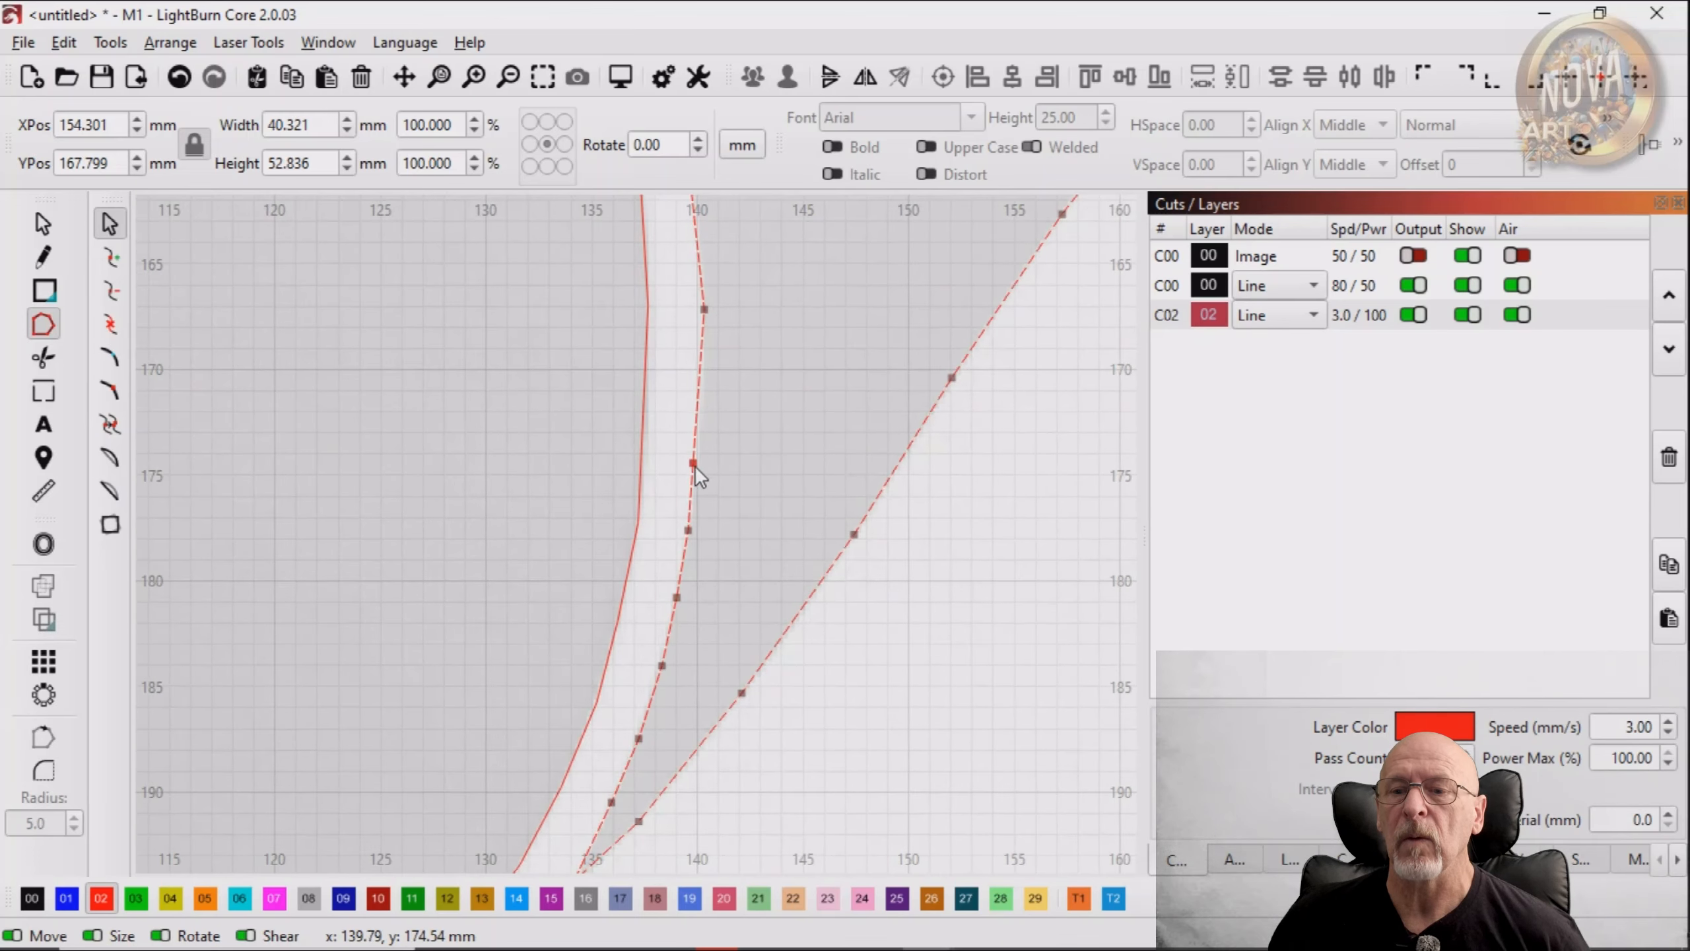
left_click_drag(695, 465, 697, 467)
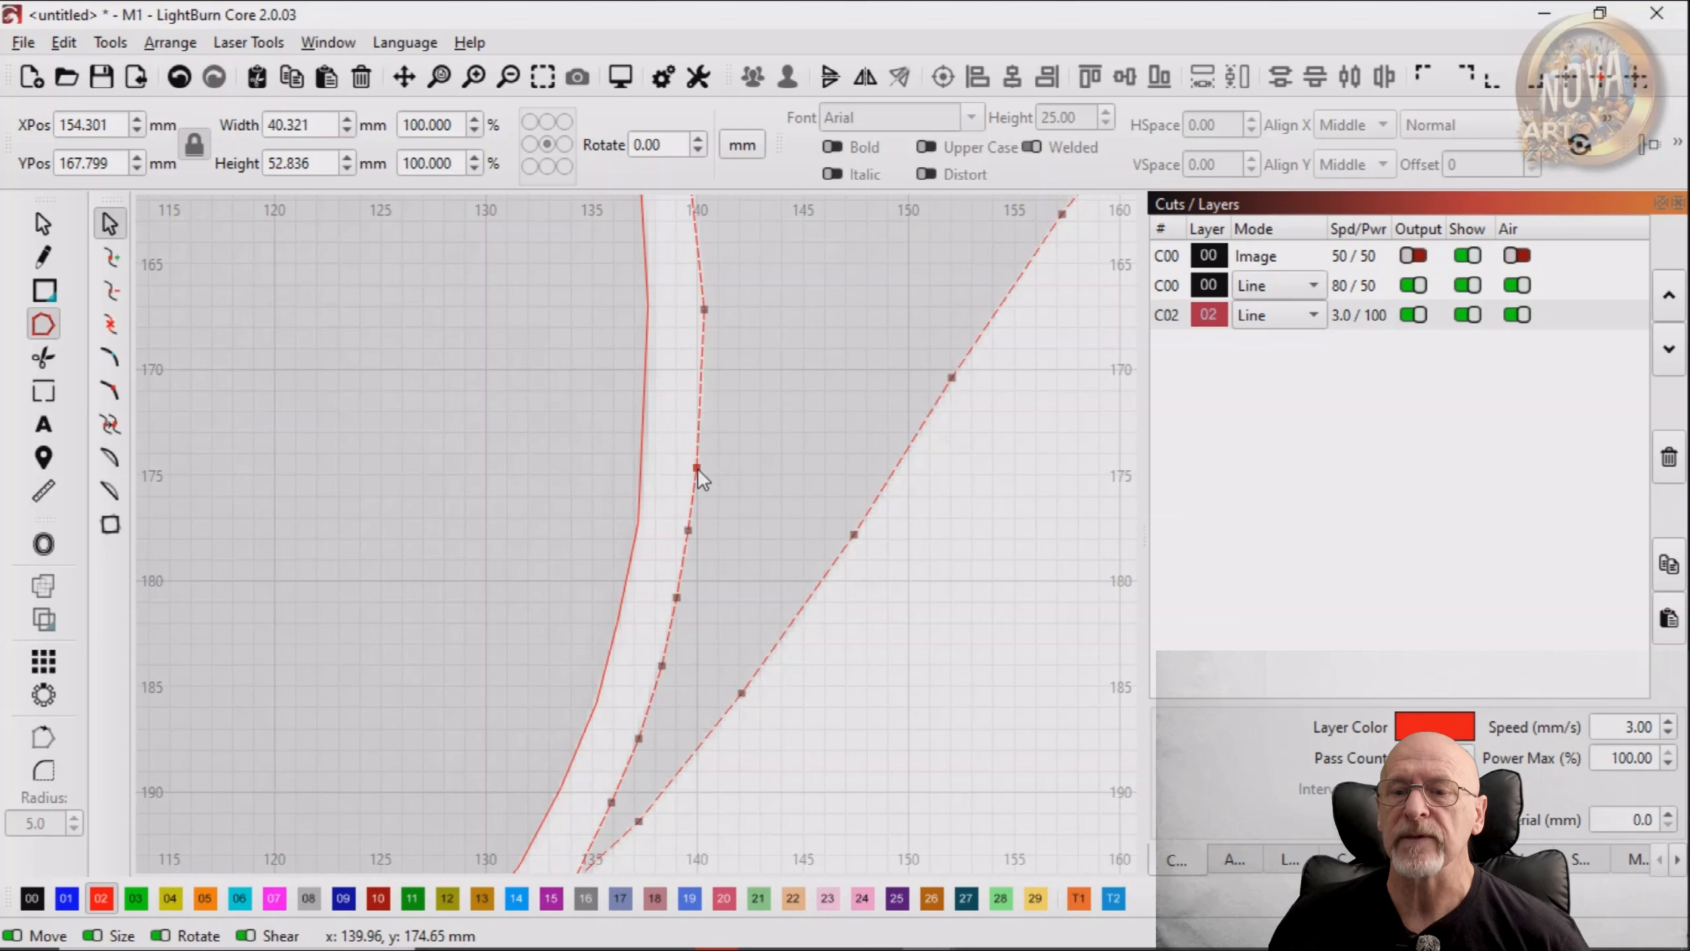
Refine the upper back edge of the neck by adjusting its existing nodes and inserting extra ones along the curve
left_click(705, 311)
mouse_move(708, 315)
left_mouse_down()
mouse_move(681, 303)
mouse_move(702, 303)
left_mouse_up()
double_click(703, 389)
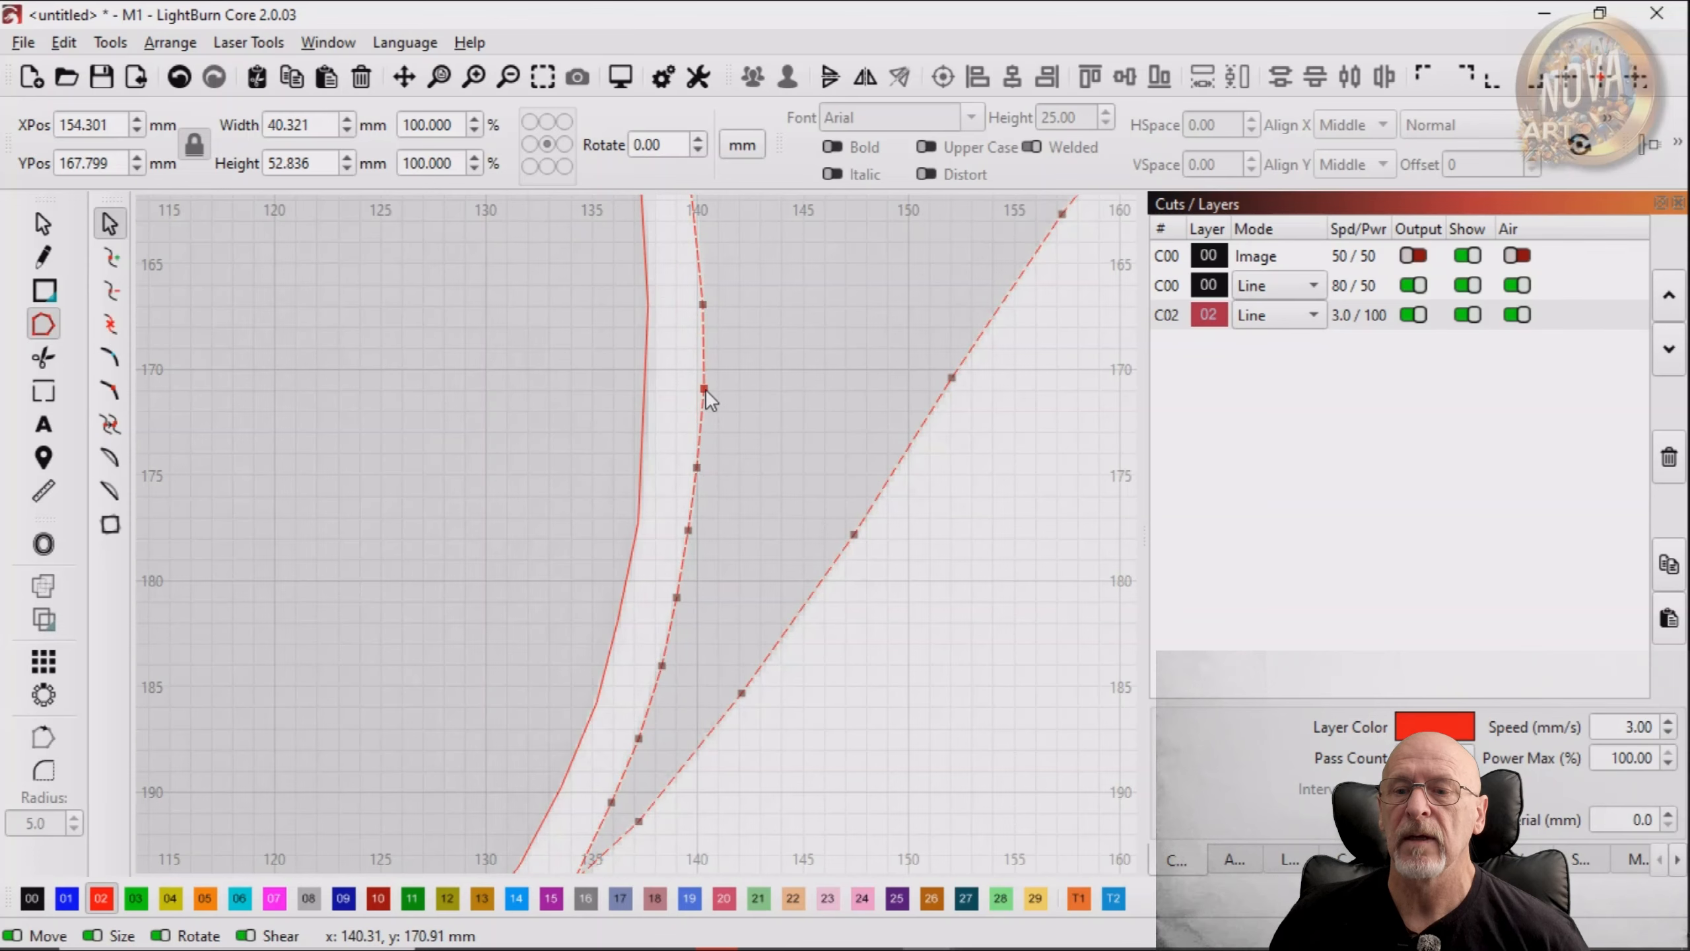
left_click_drag(771, 390, 806, 636)
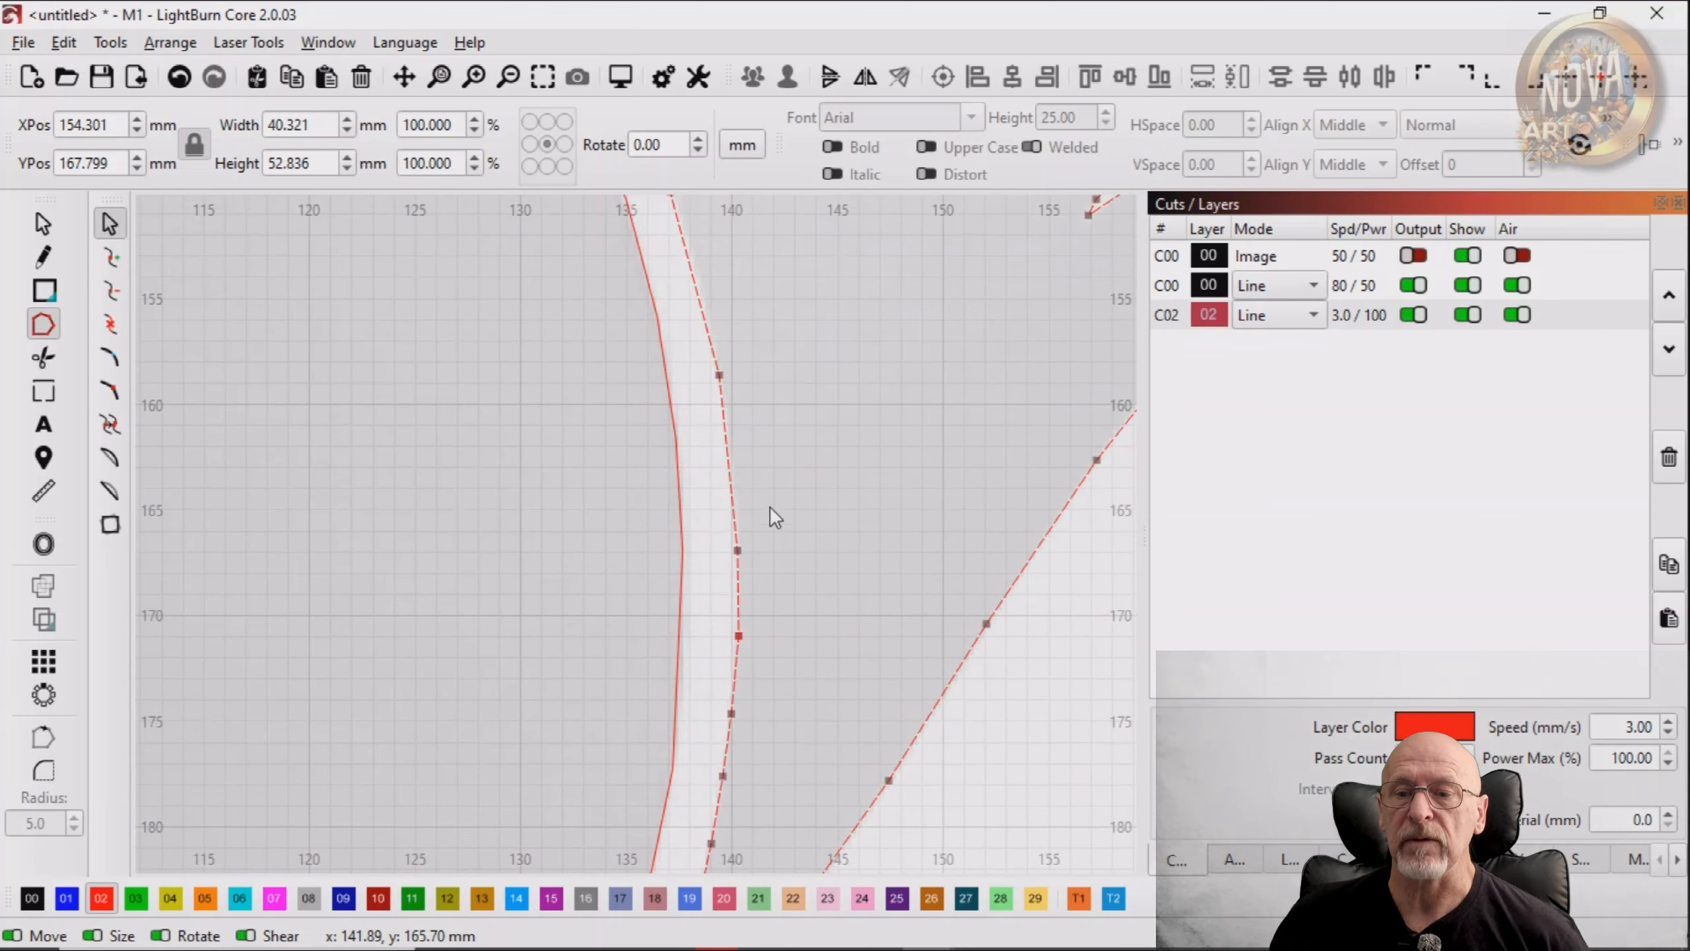
double_click(720, 375)
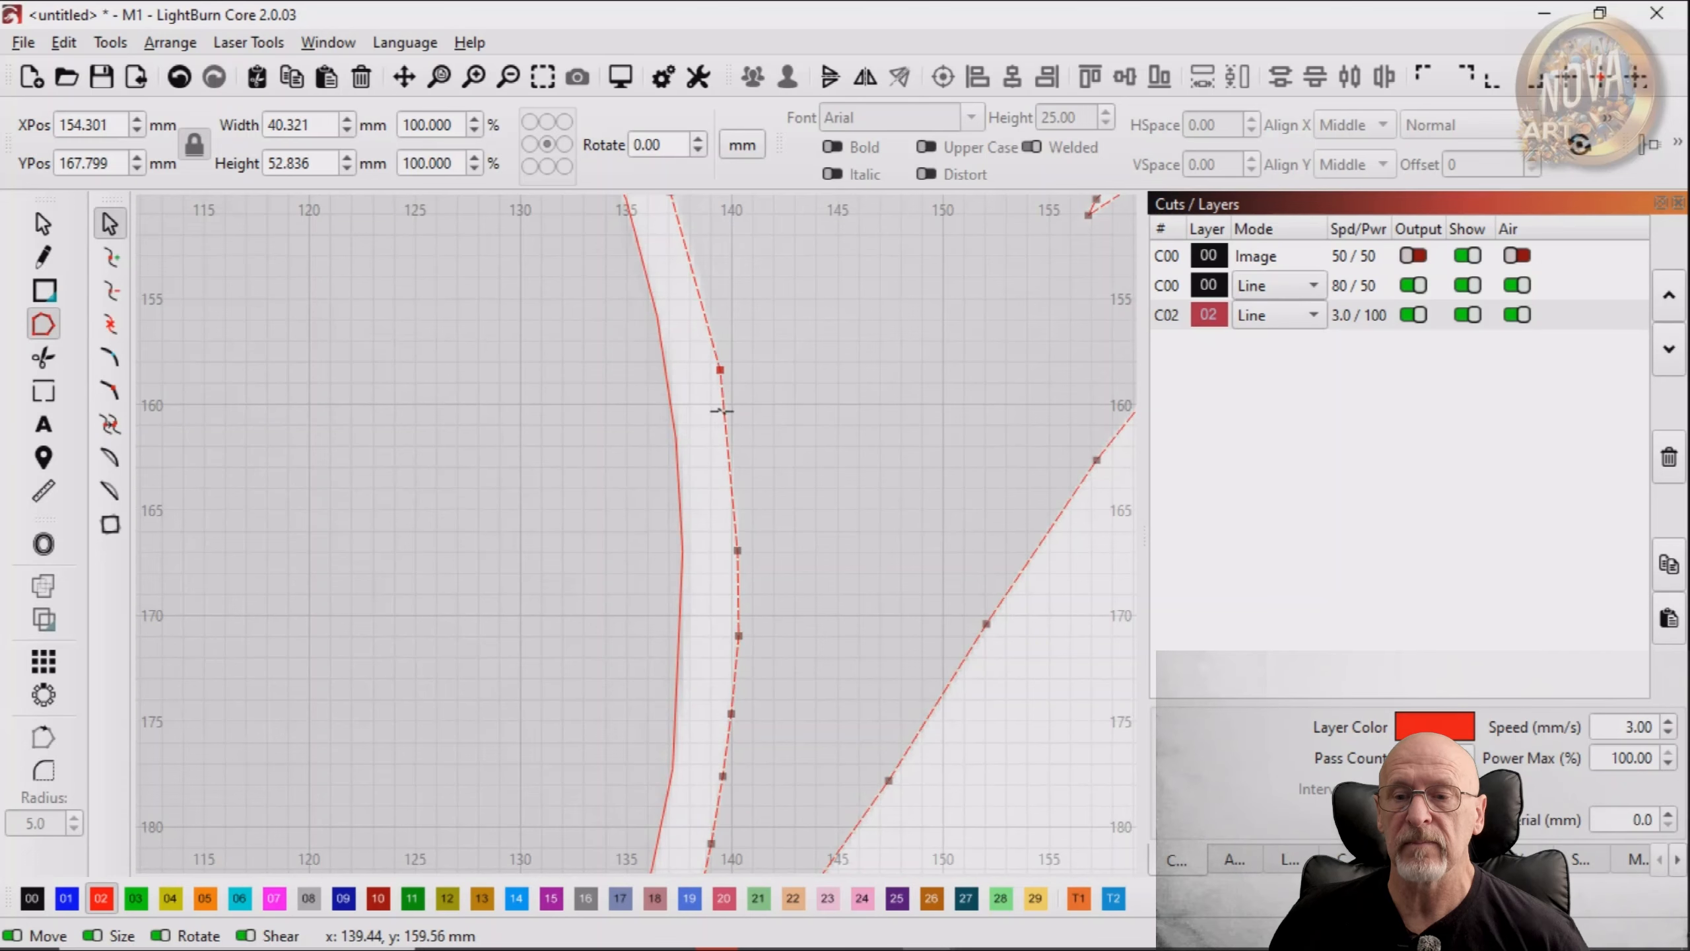
left_click_drag(779, 403, 833, 619)
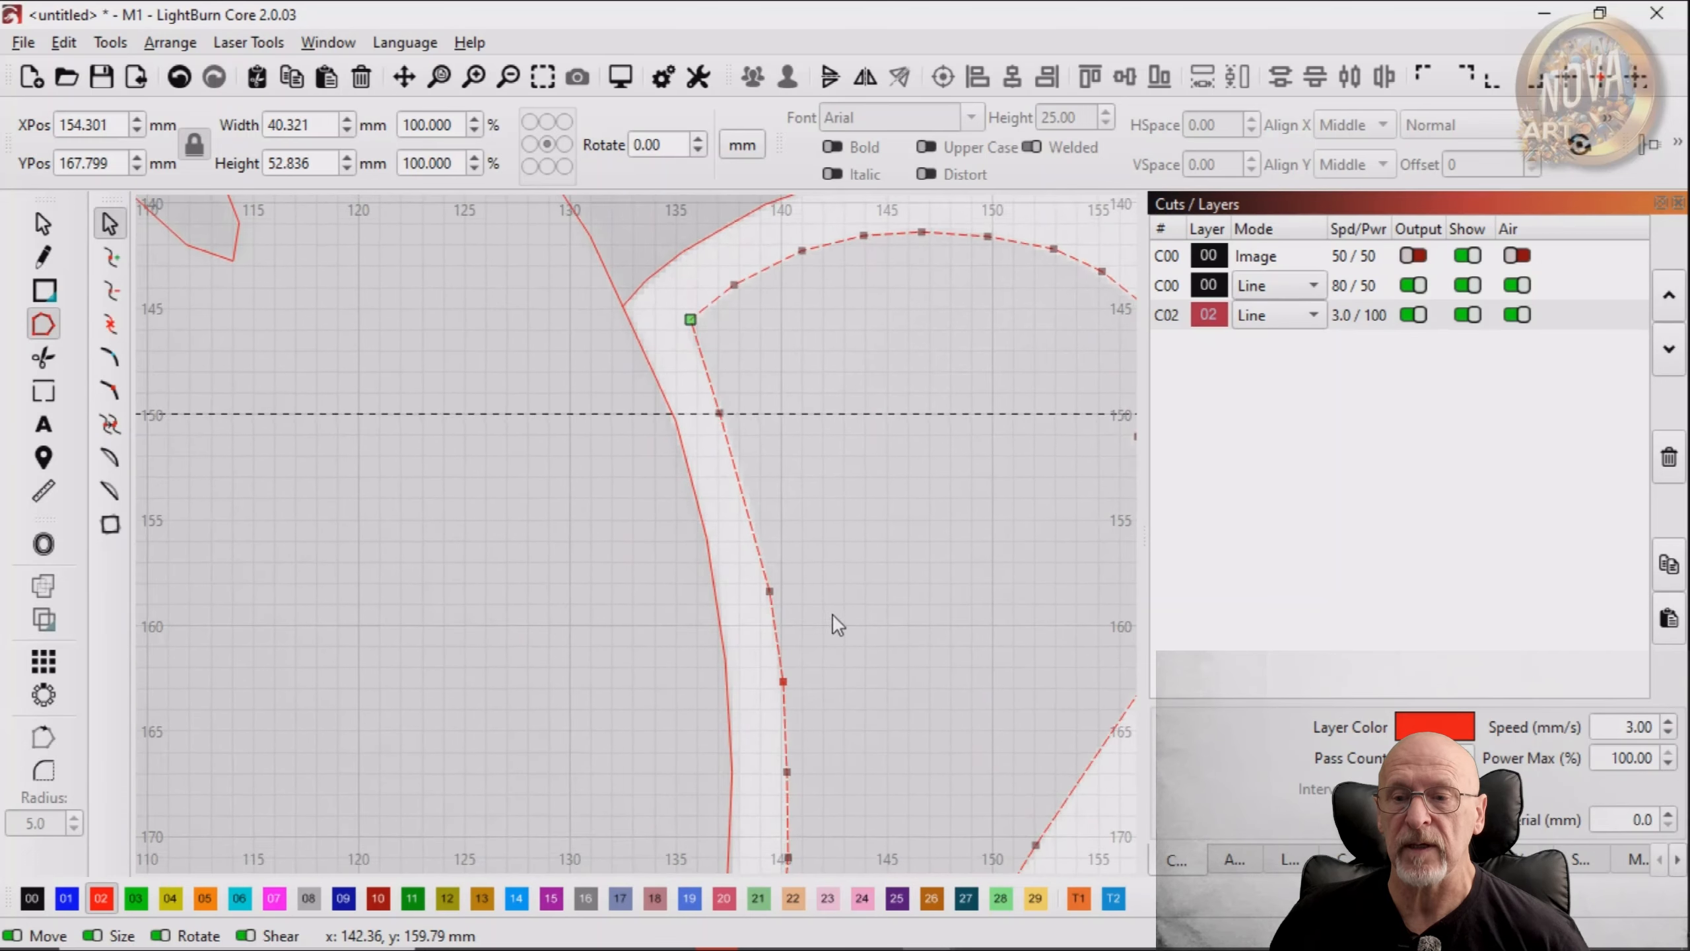
double_click(744, 488)
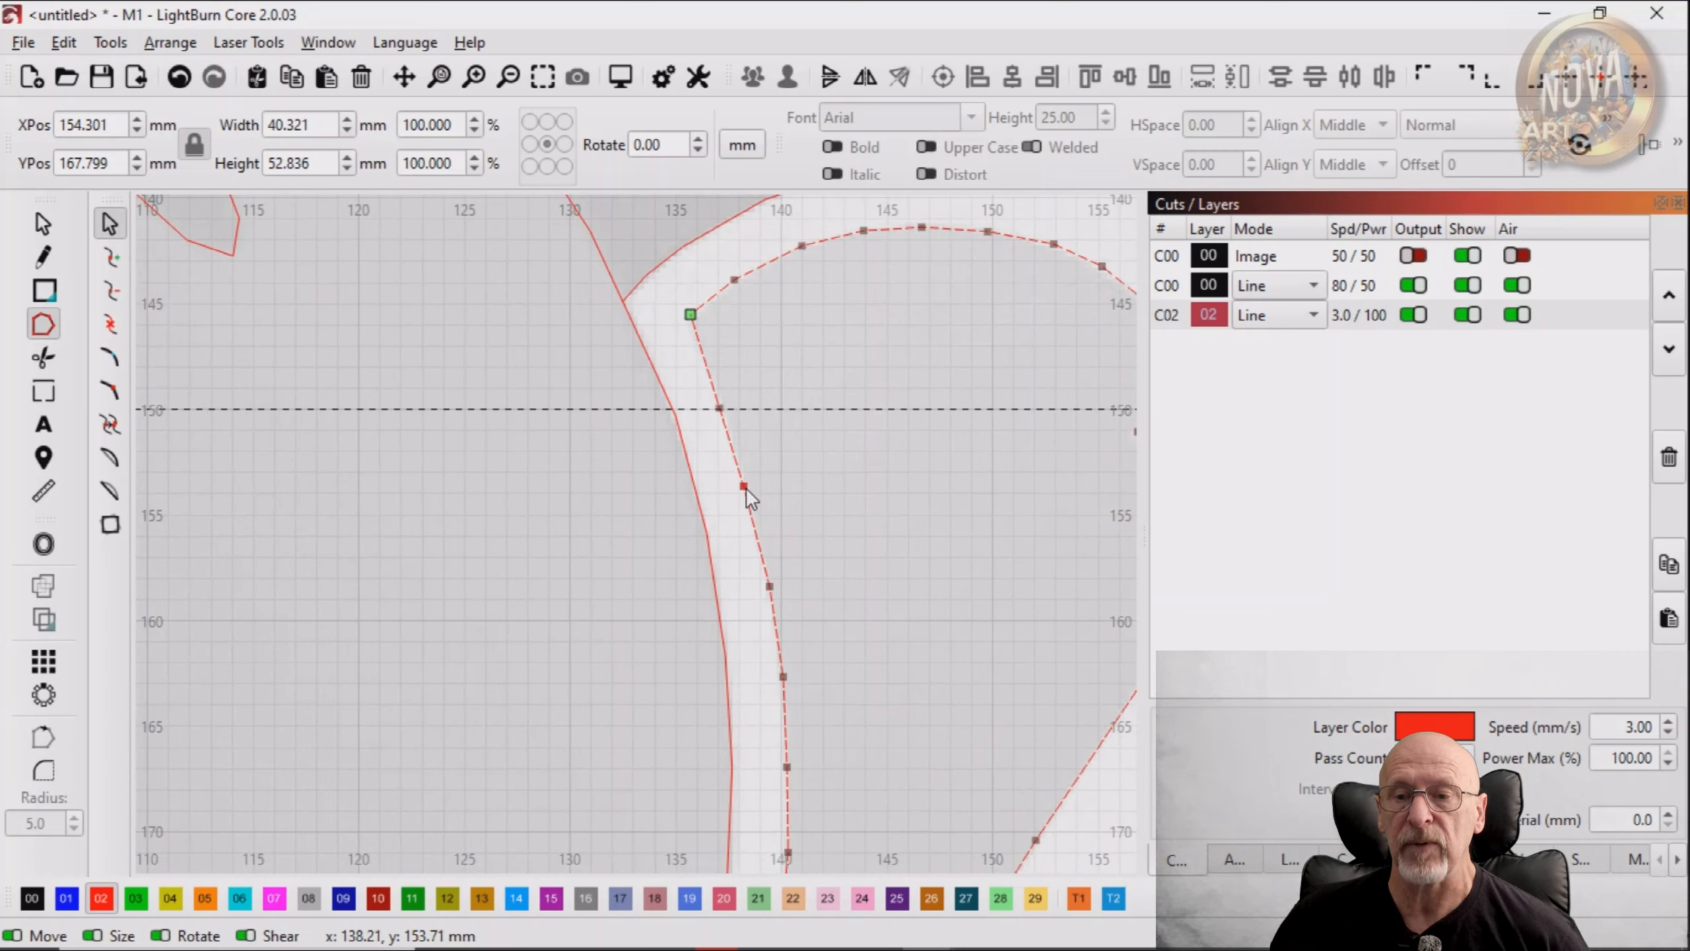
Start a line outline of the tail, tracing its upper edge from the upper fork tip to the corner beside the body
scroll(871, 444, "down", 7)
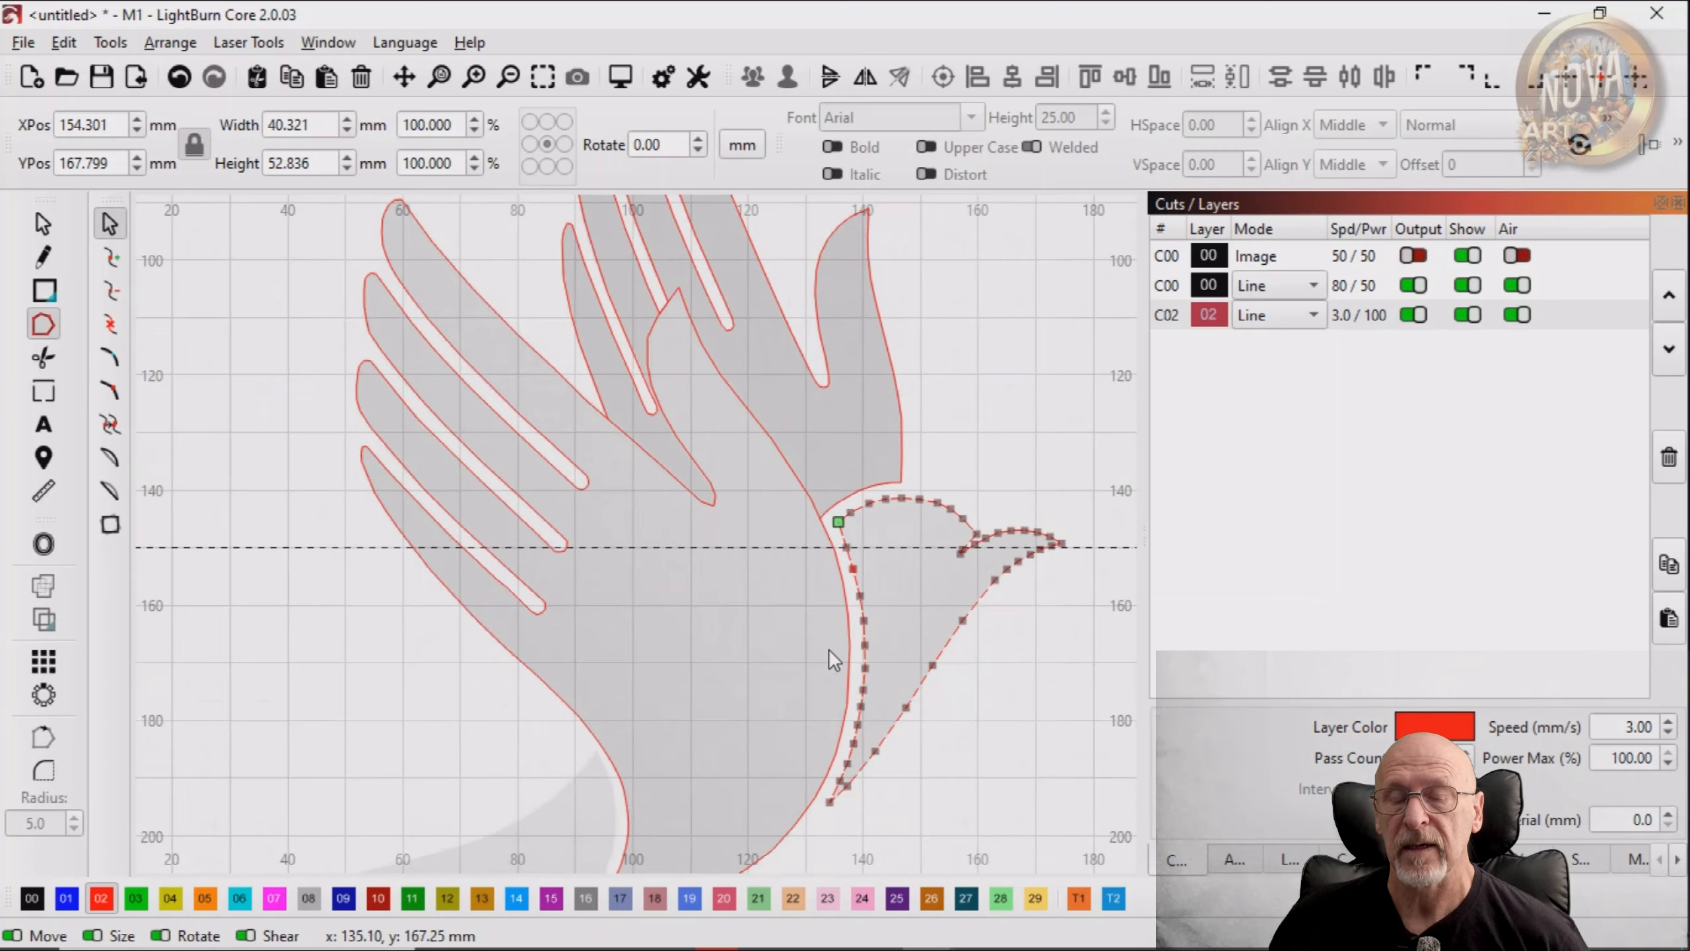
left_click_drag(755, 660, 847, 396)
left_click_drag(842, 508, 848, 483)
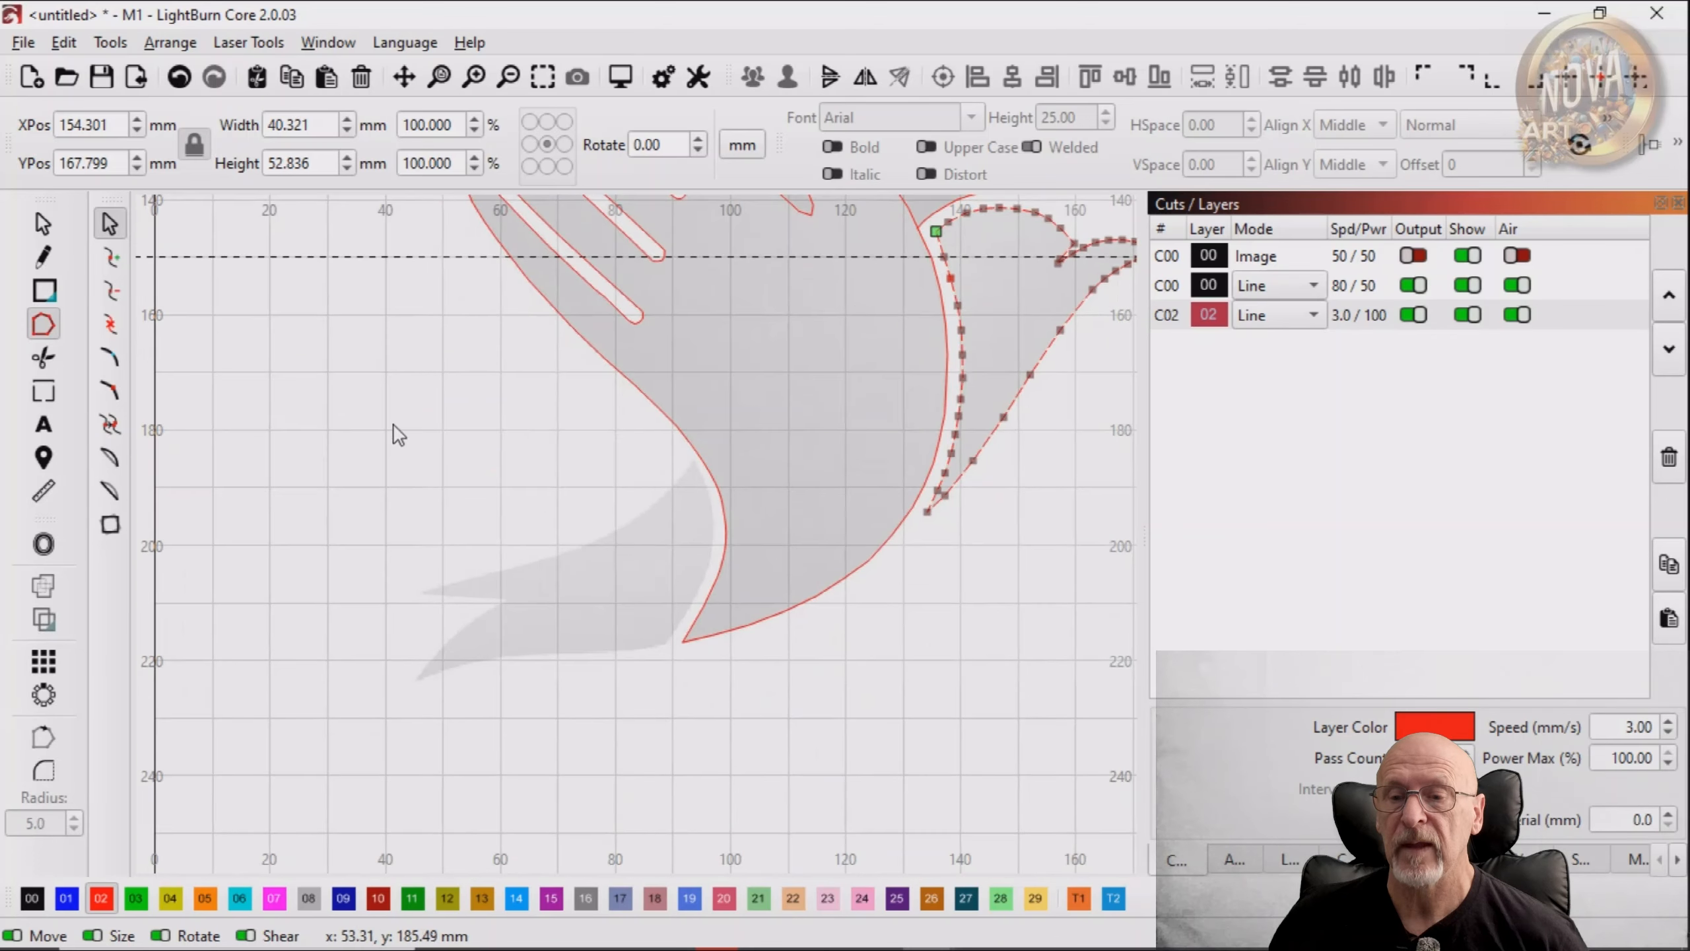
left_click(50, 256)
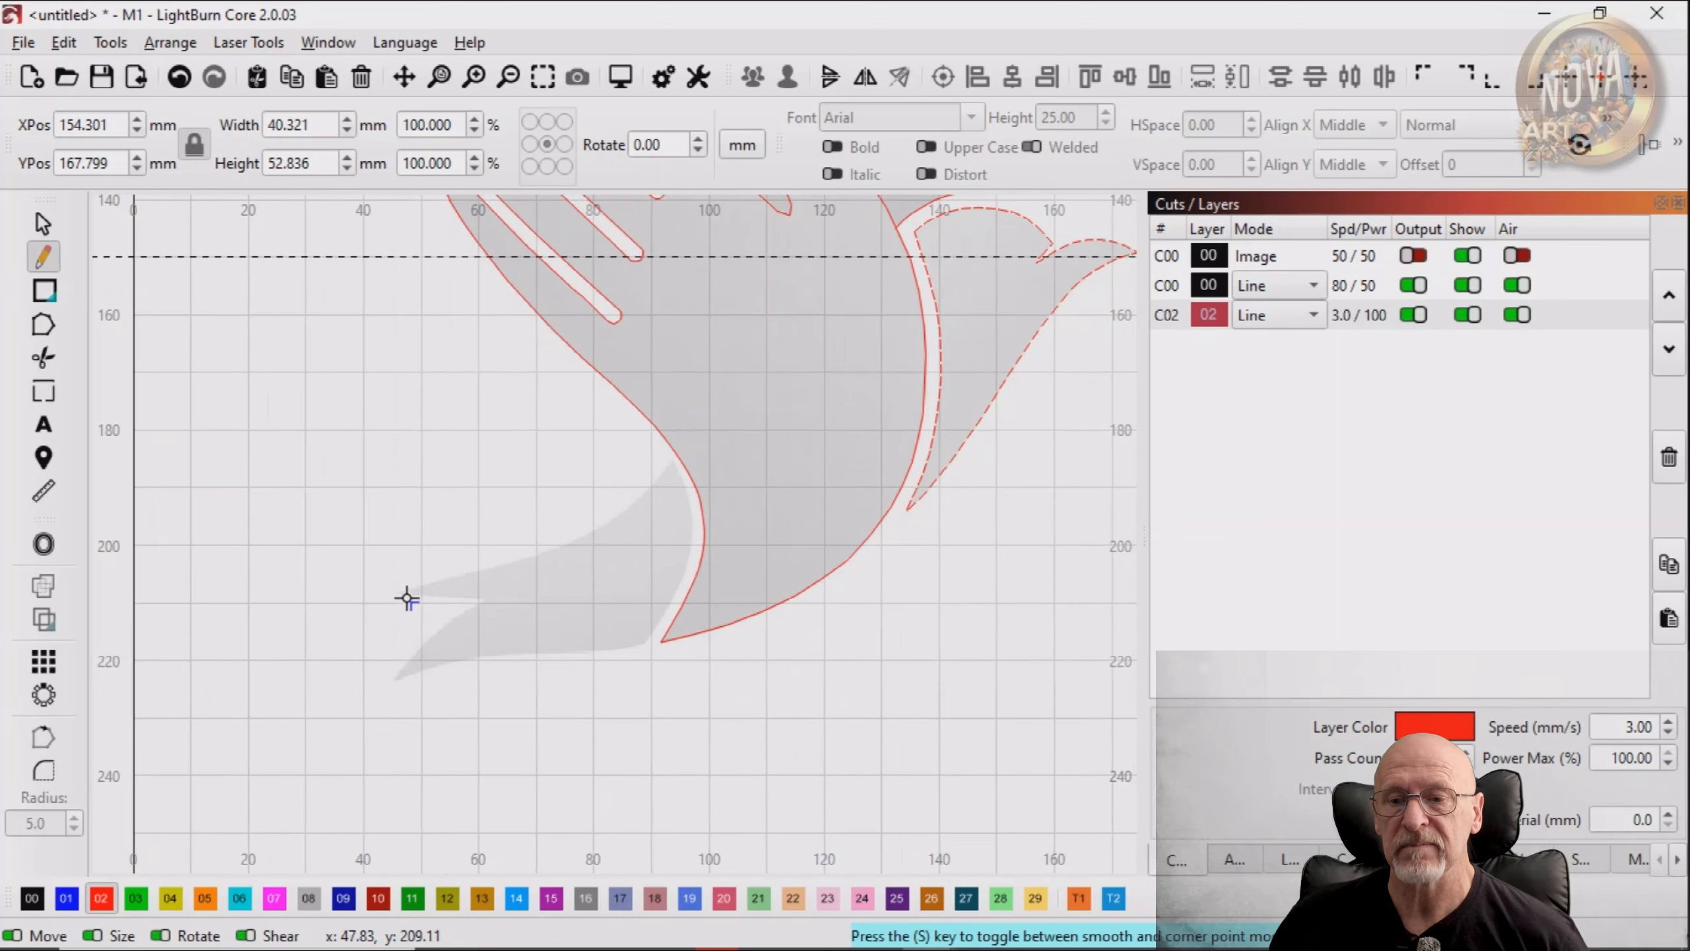
left_click(393, 590)
left_click(479, 571)
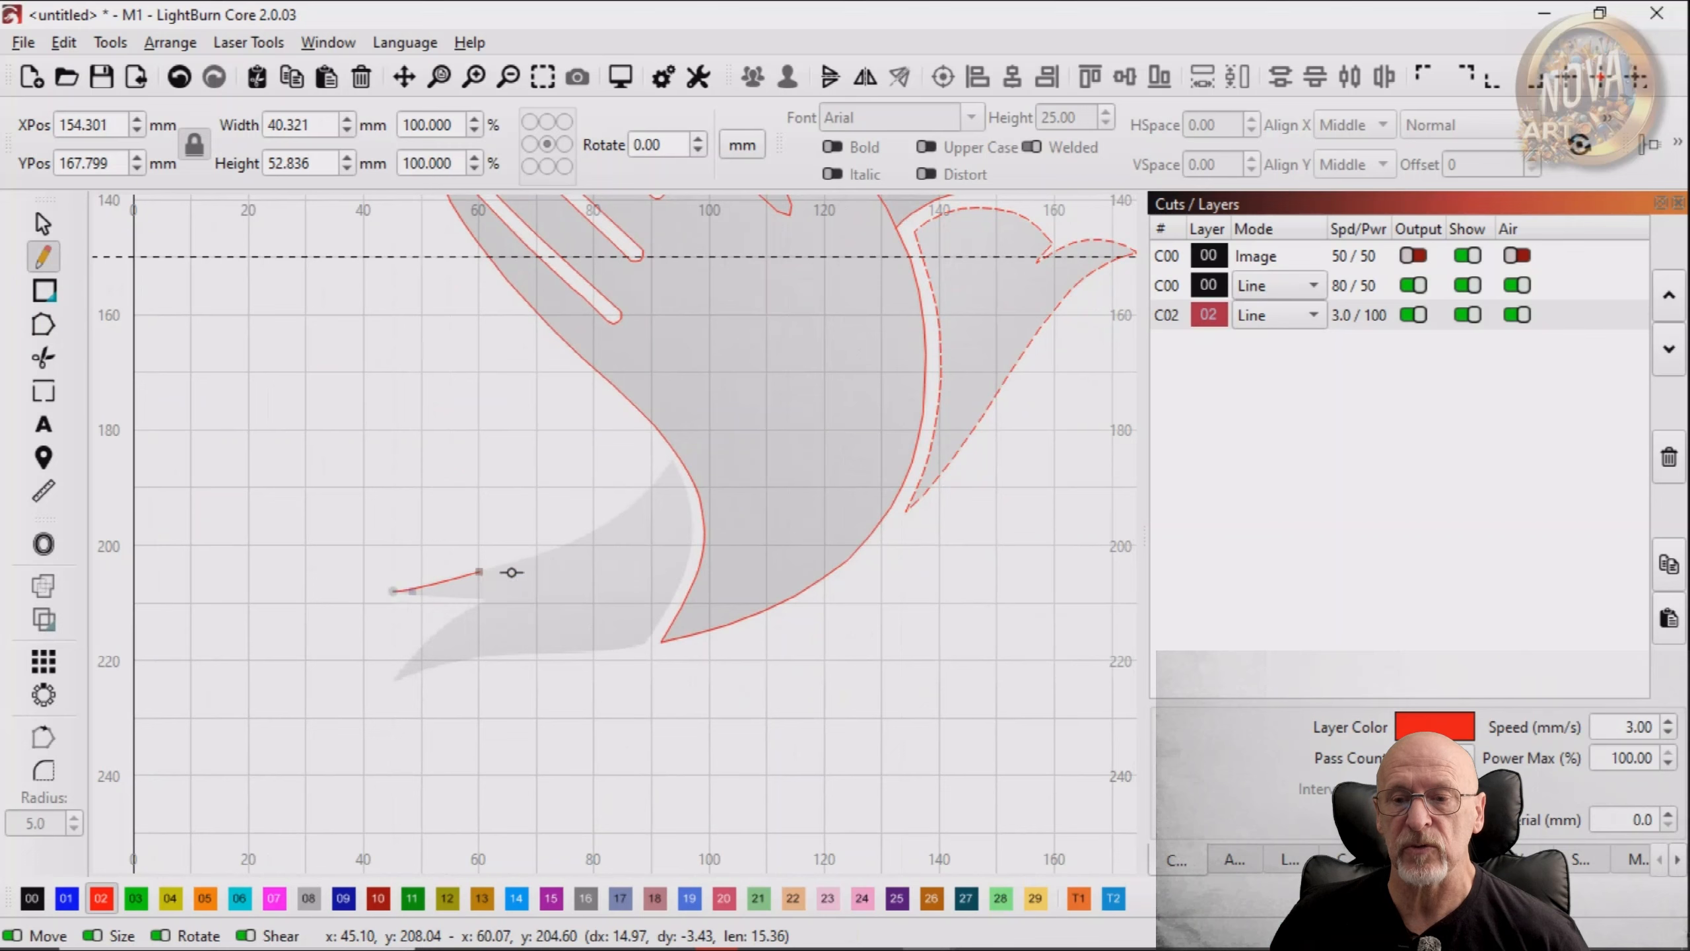
left_click(556, 551)
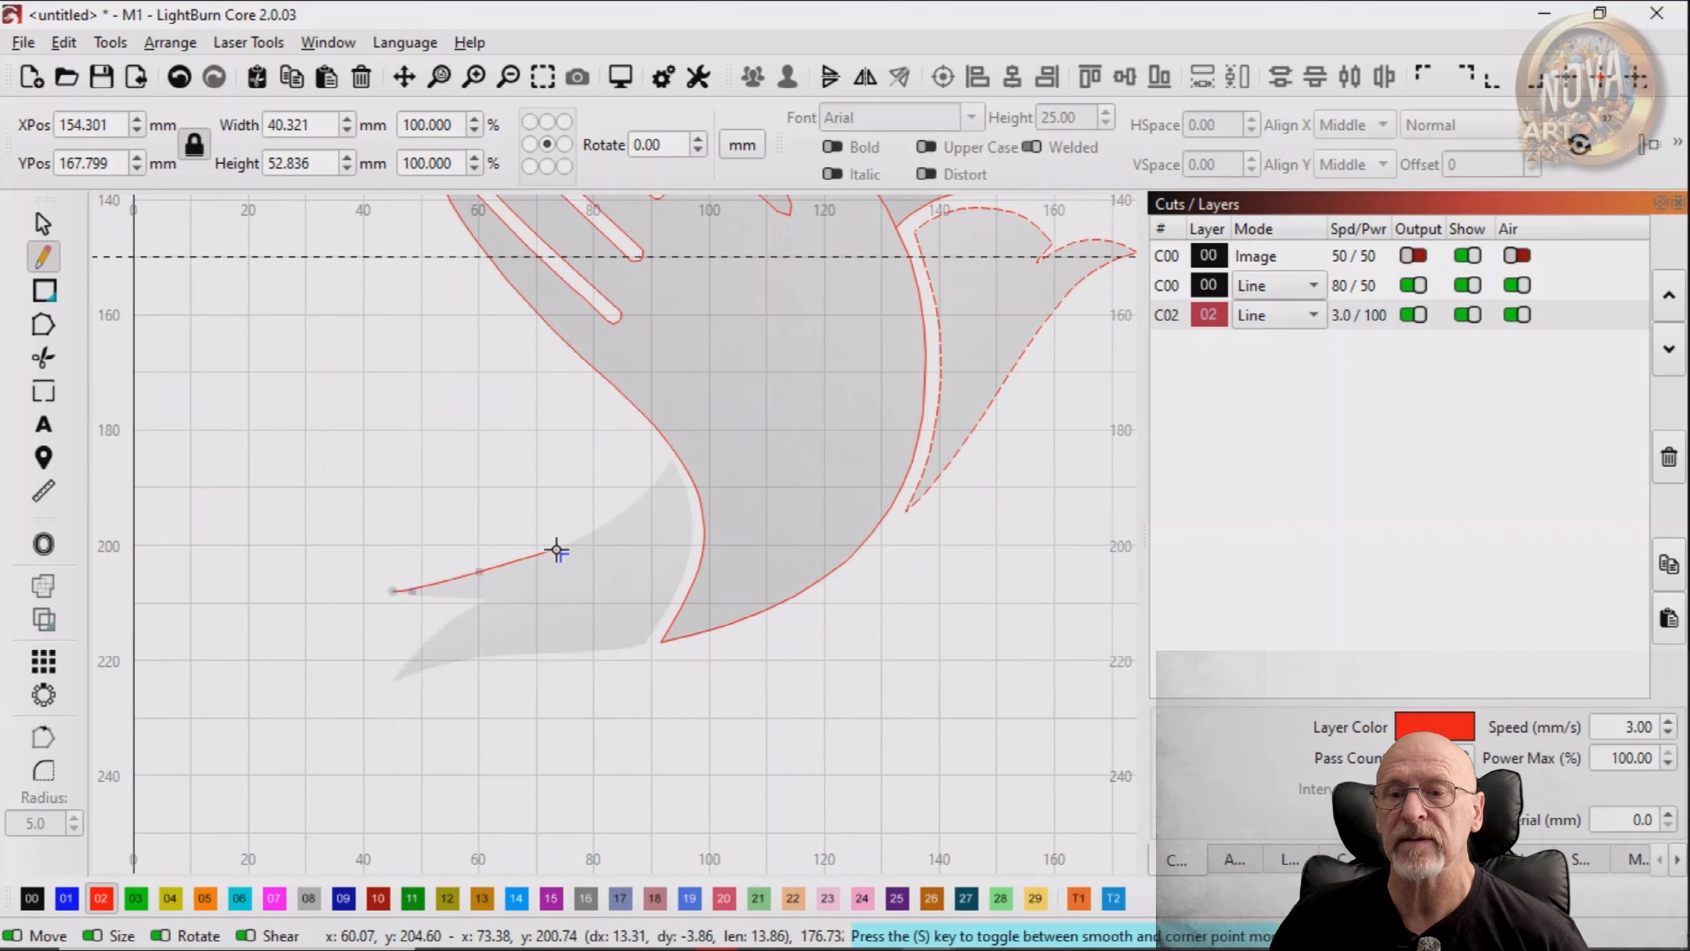
left_click(610, 522)
left_click(650, 493)
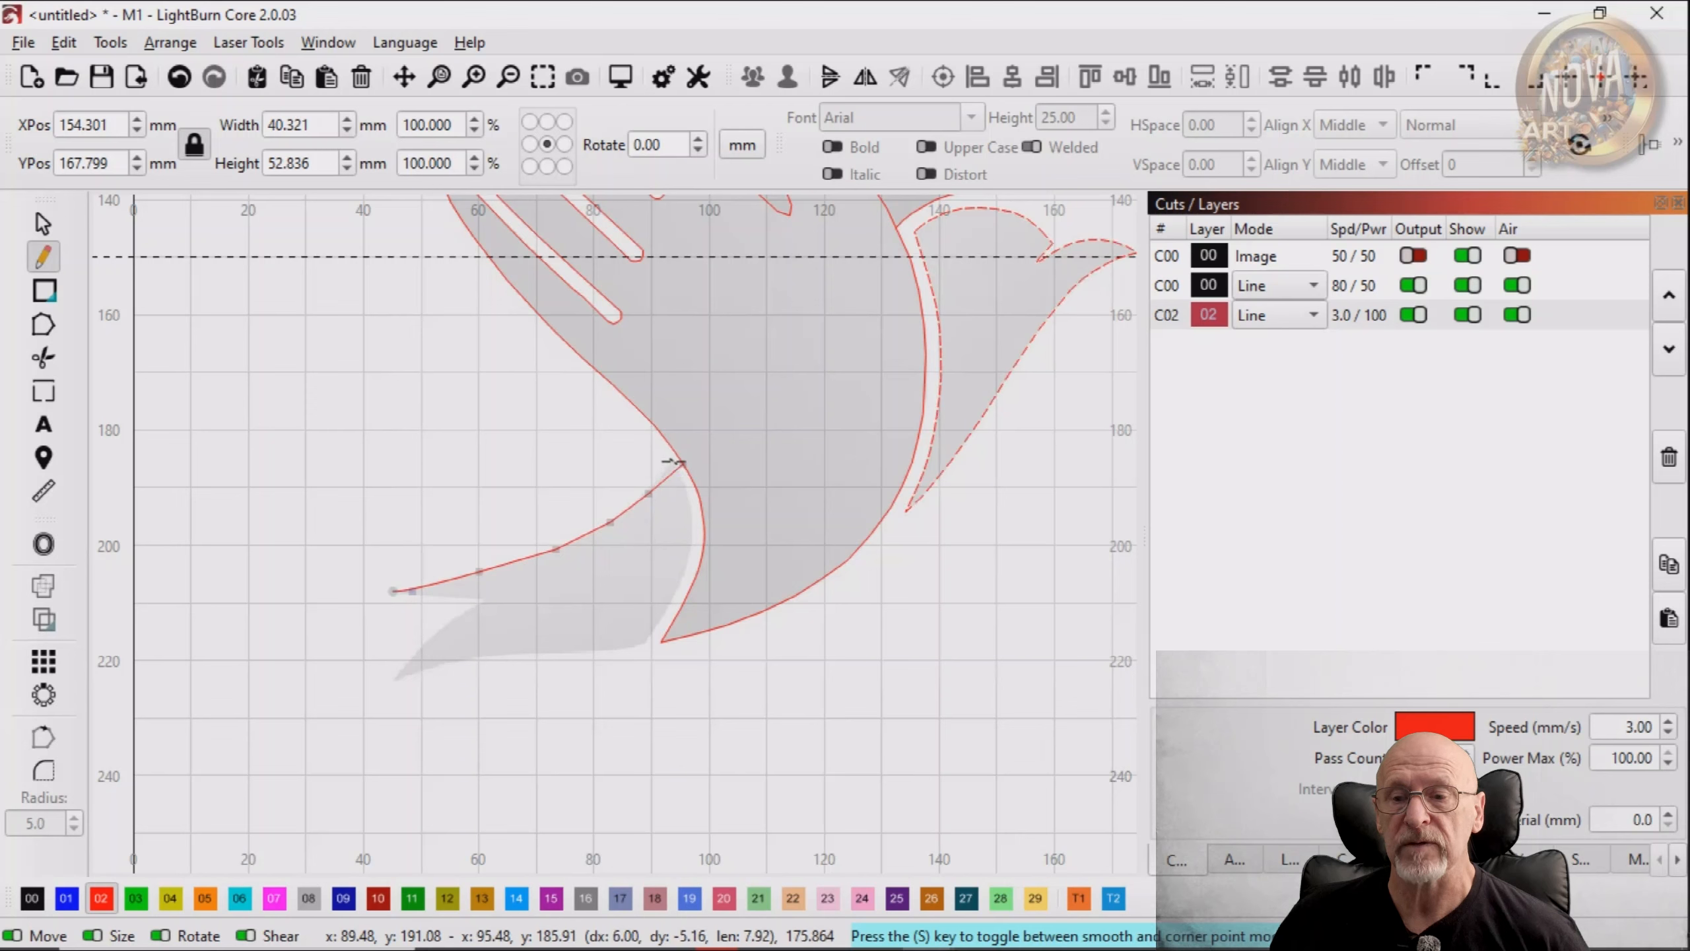
left_click(669, 463)
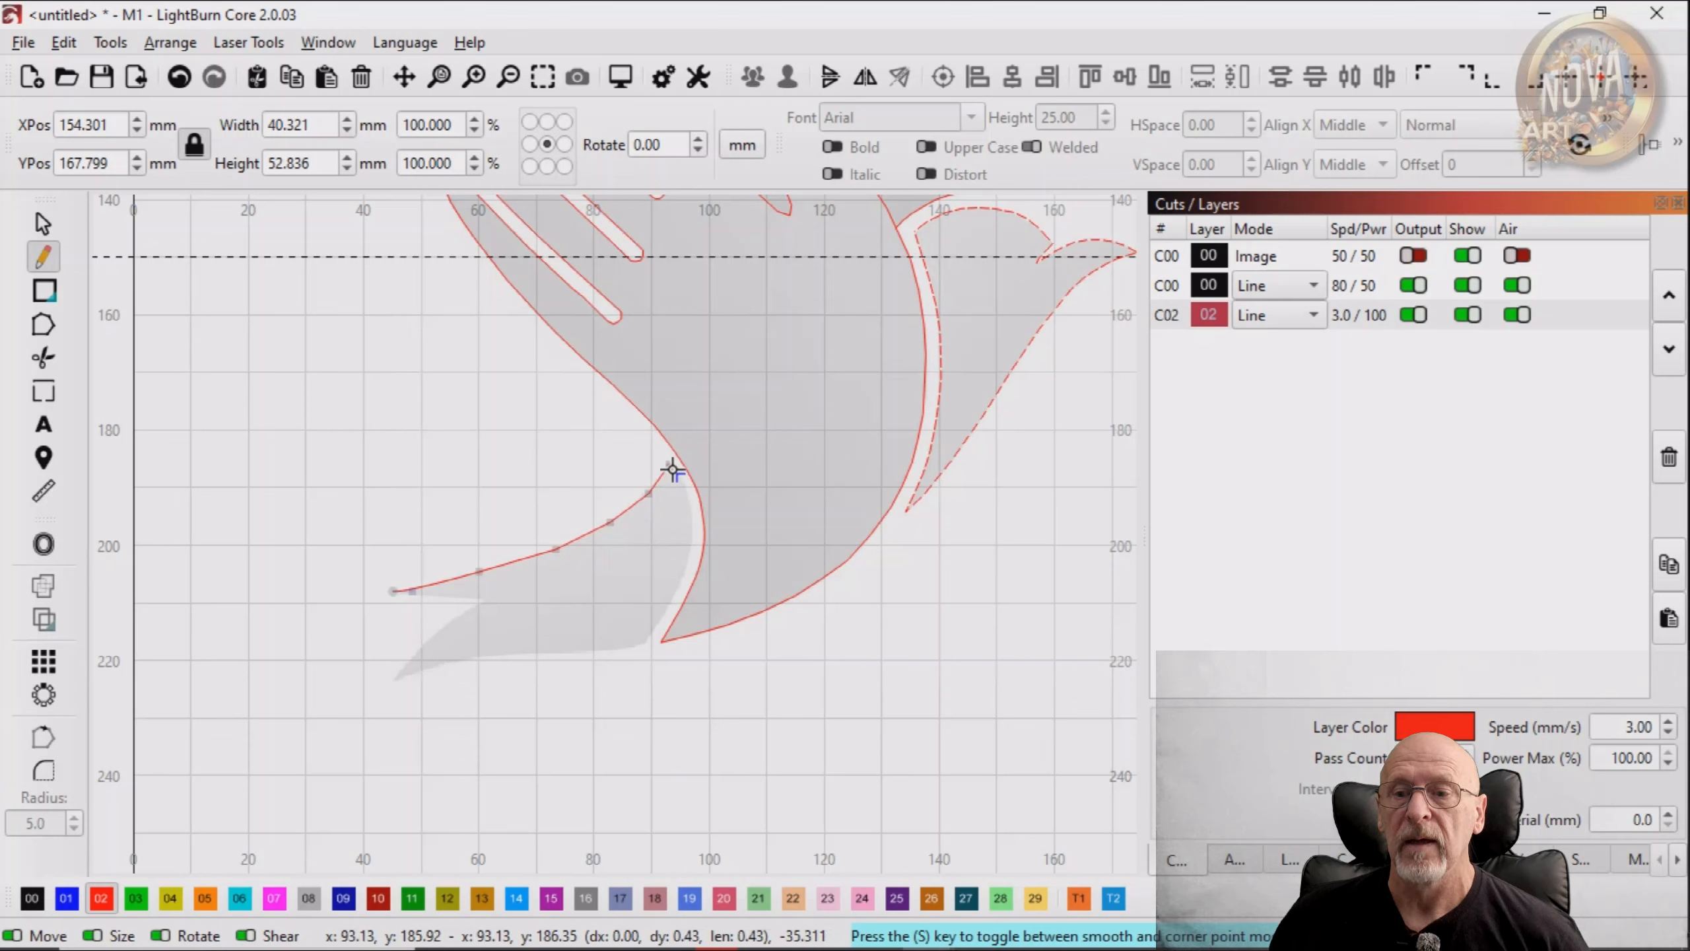
Continue the tail outline down its curved edge along the gap beside the body to the bottom corner
left_click(684, 501)
left_click(690, 535)
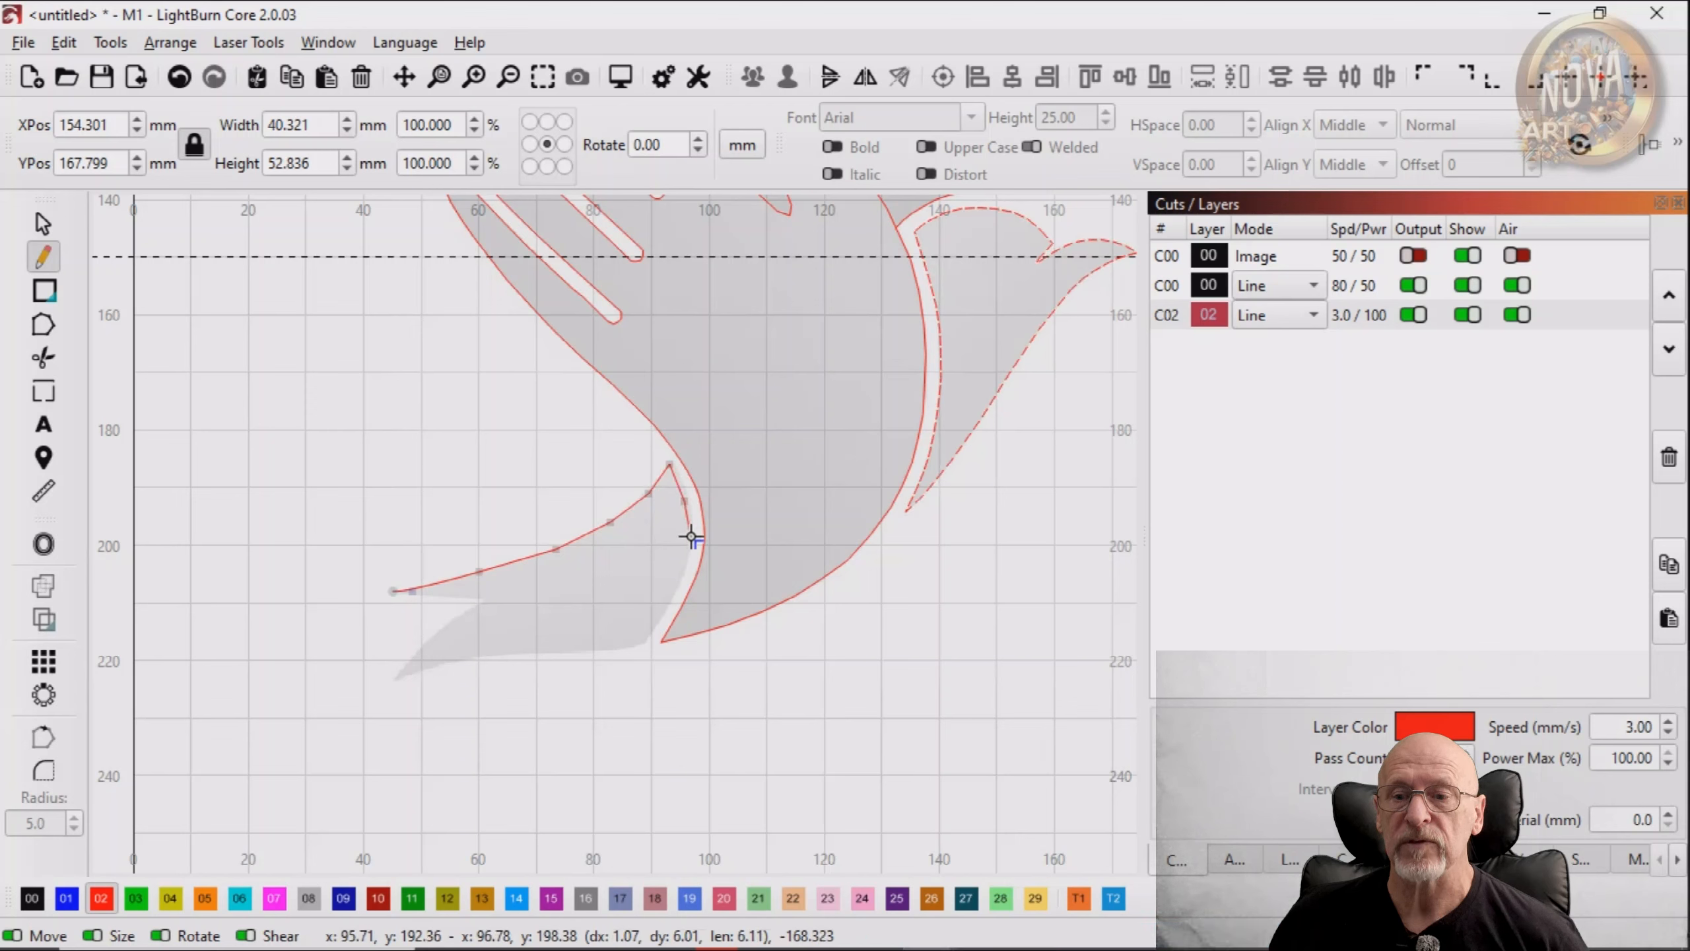
left_click(681, 570)
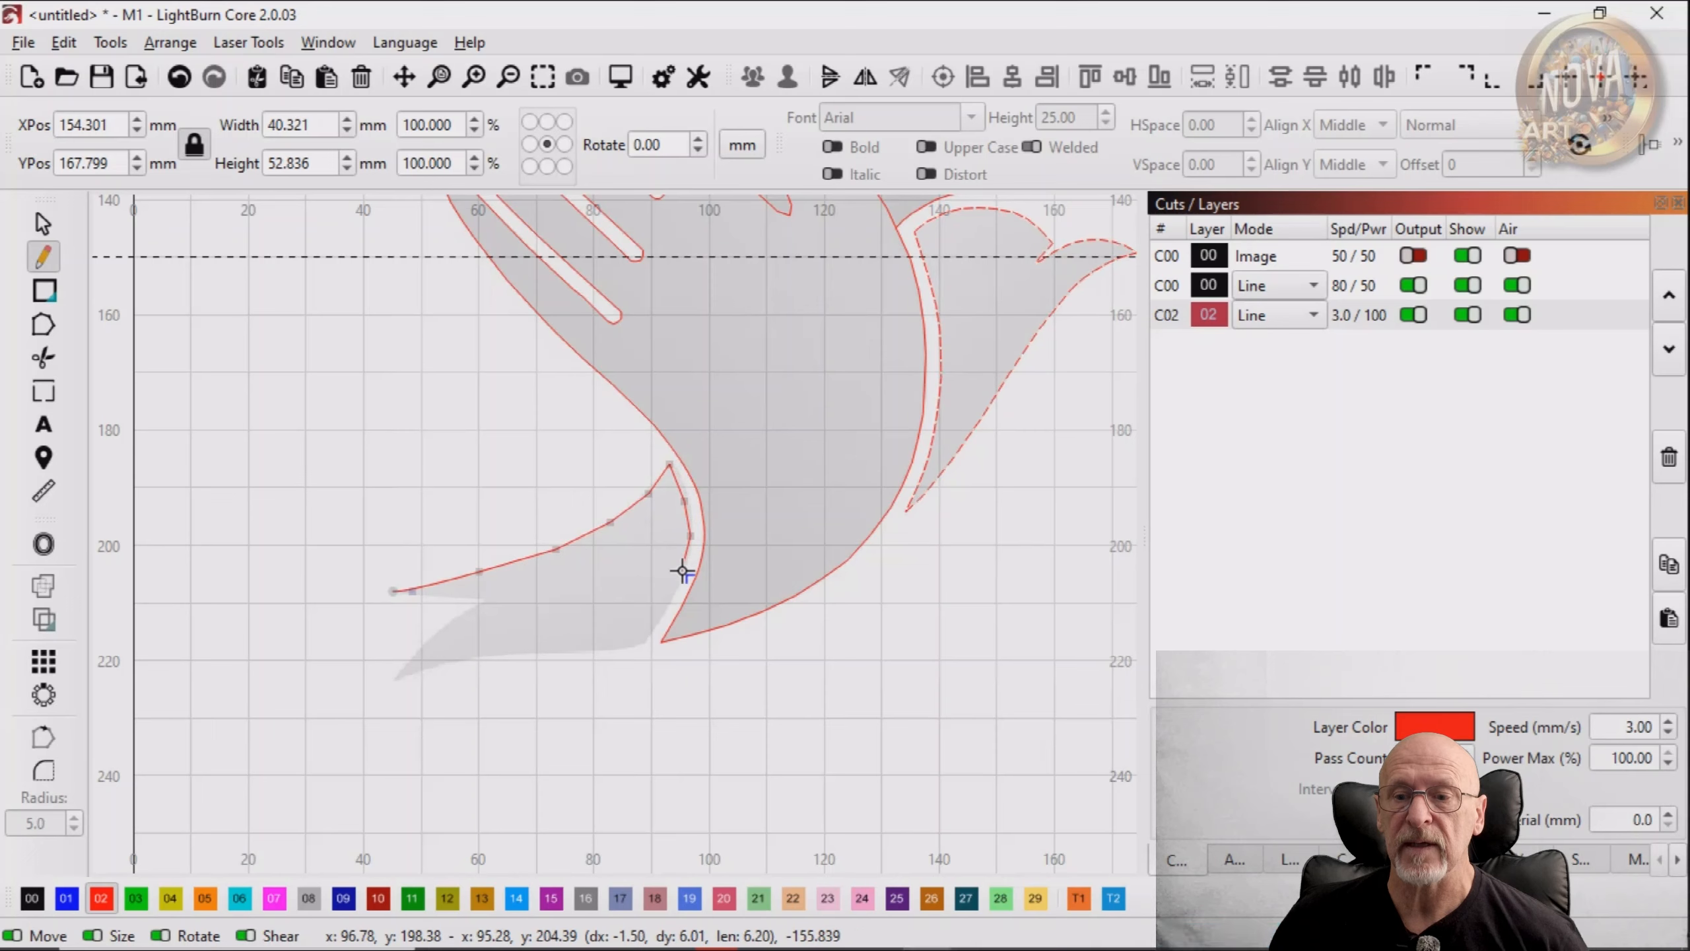
left_click(660, 611)
left_click(640, 647)
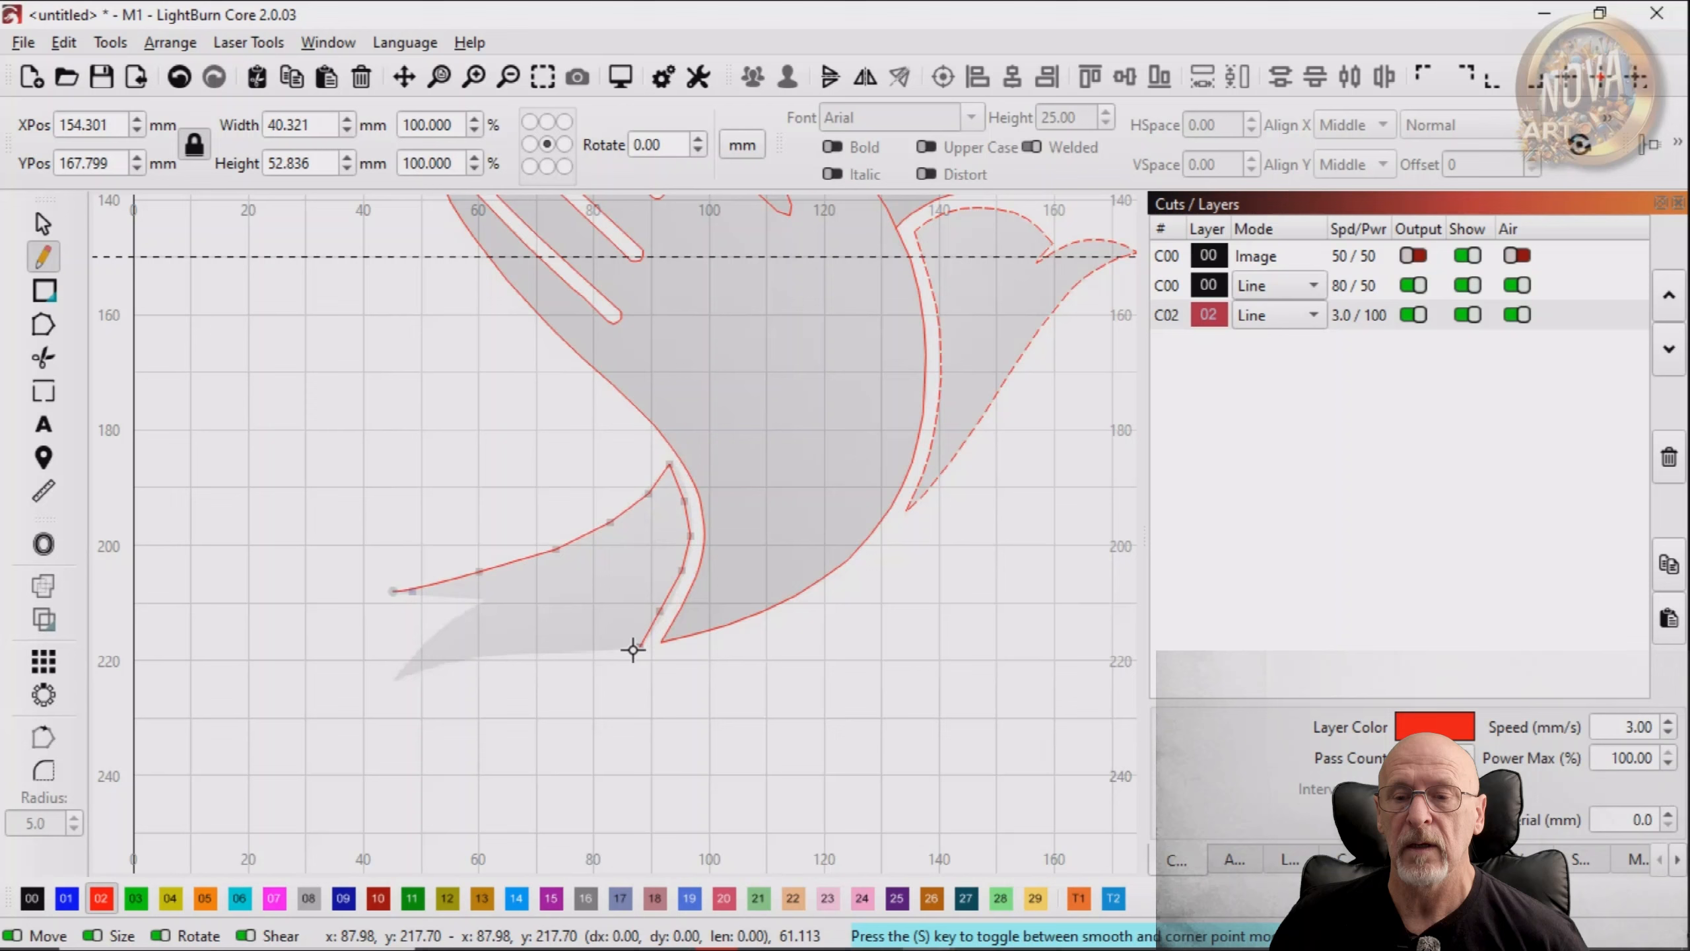
Trace the tail's underside to the lower fork tip and close the outline through the fork notch at its starting point
left_click(583, 649)
left_click(529, 653)
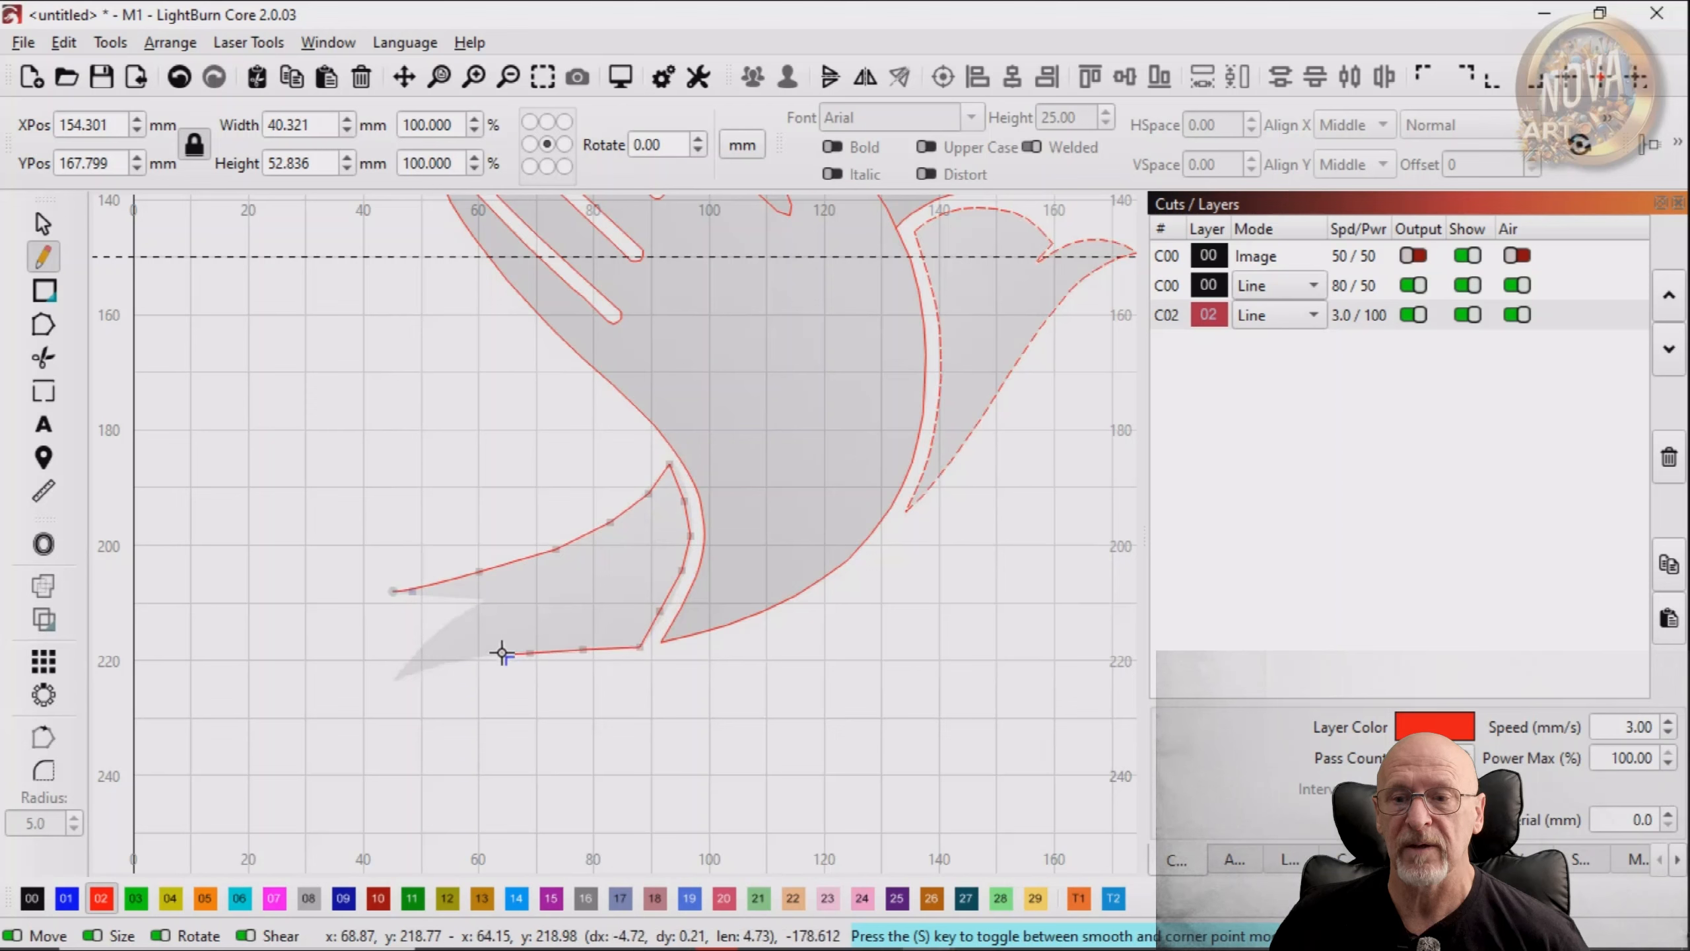
left_click(459, 660)
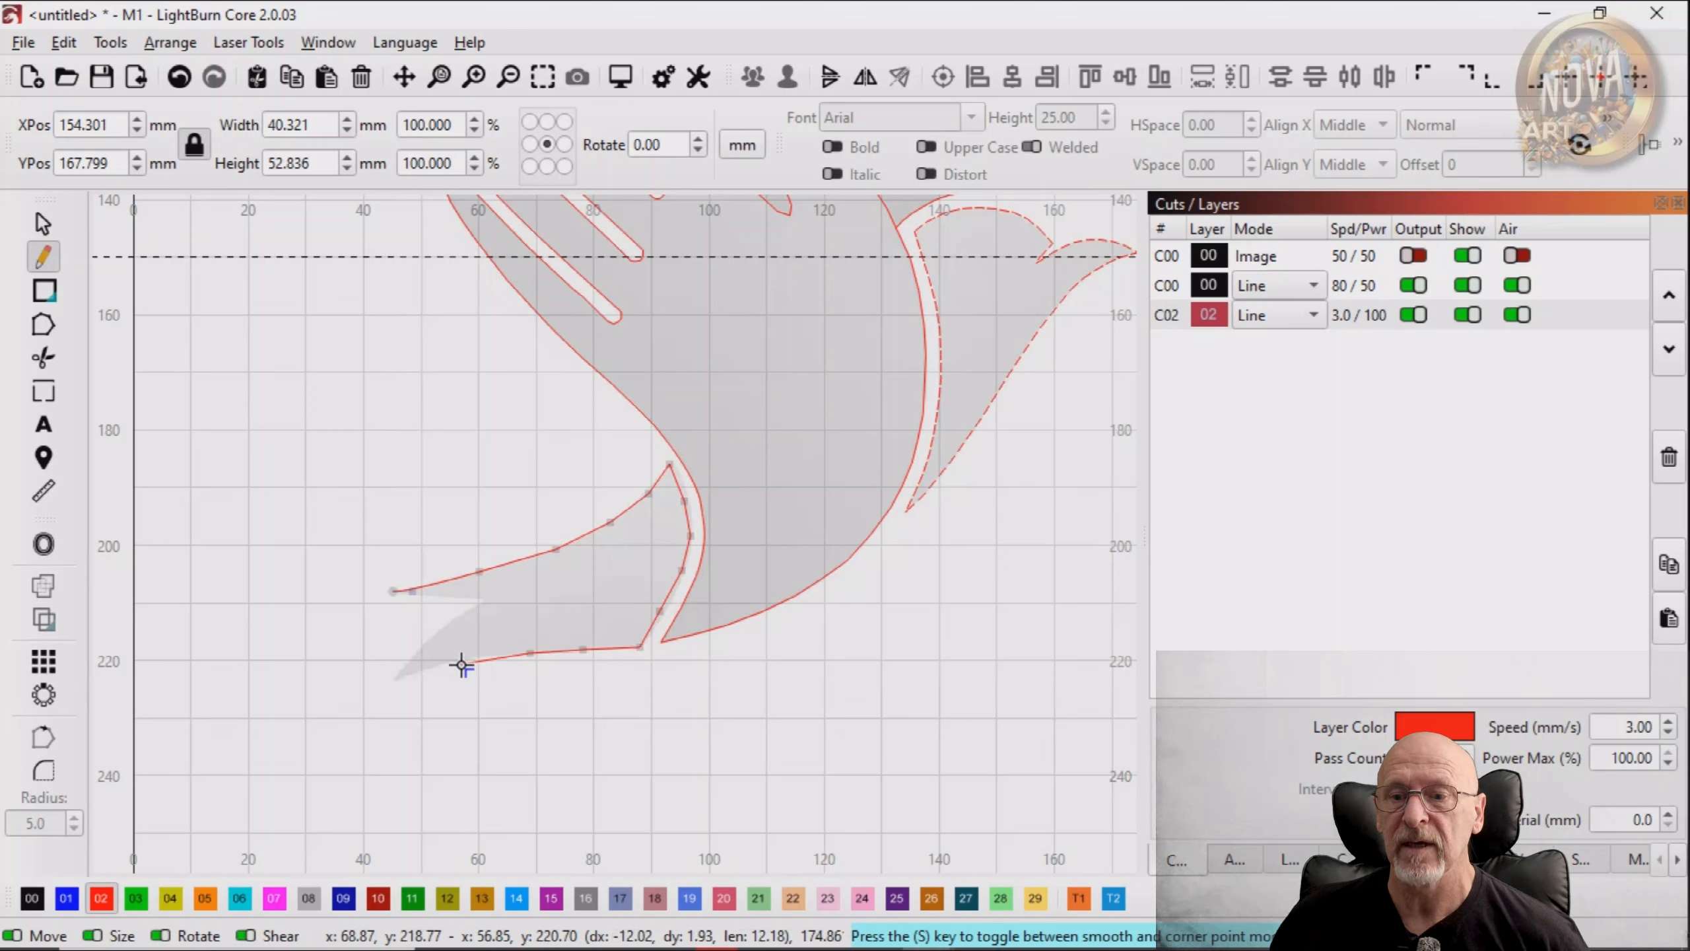
left_click(393, 682)
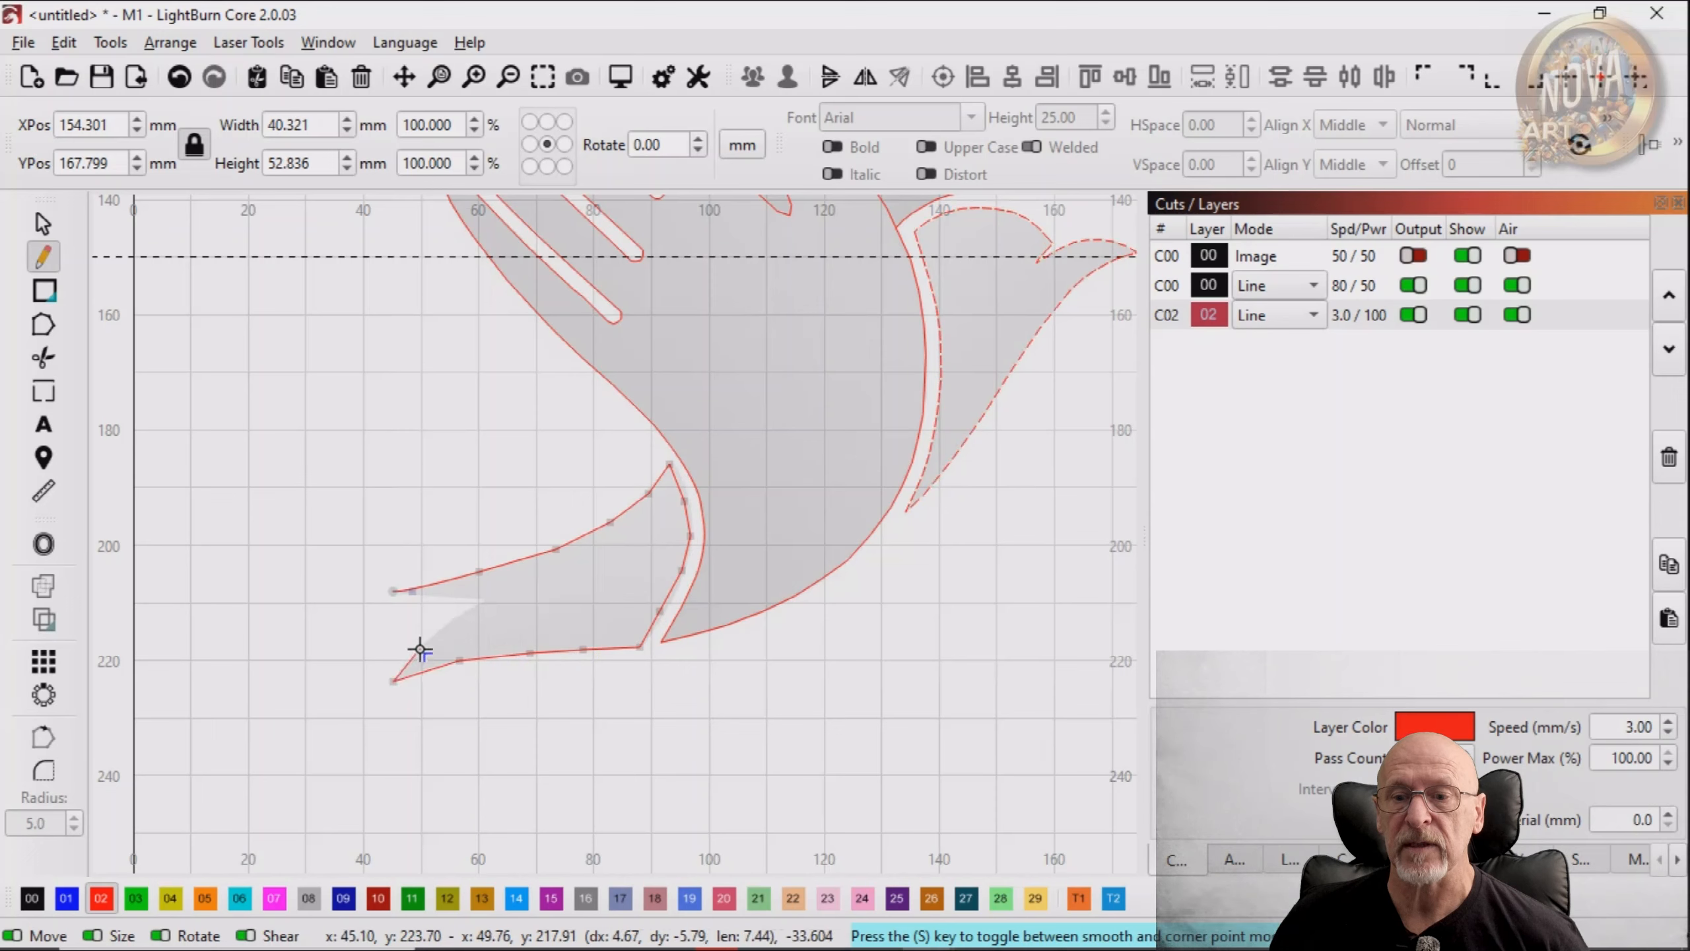
left_click(420, 648)
left_click(447, 627)
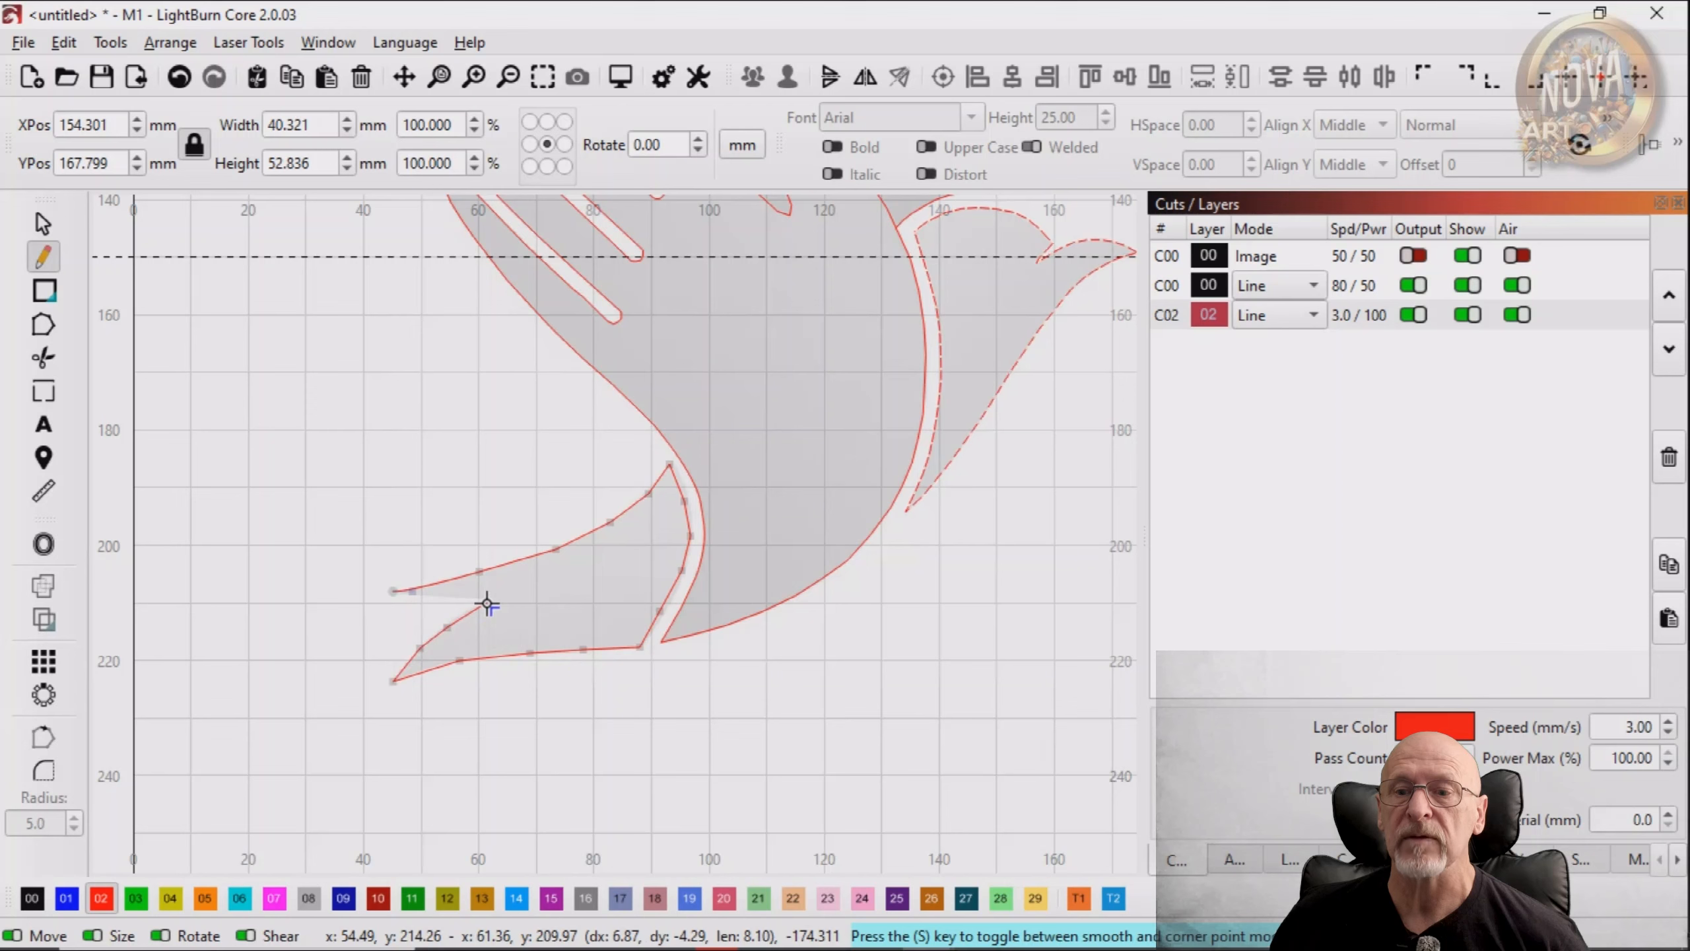
left_click(487, 604)
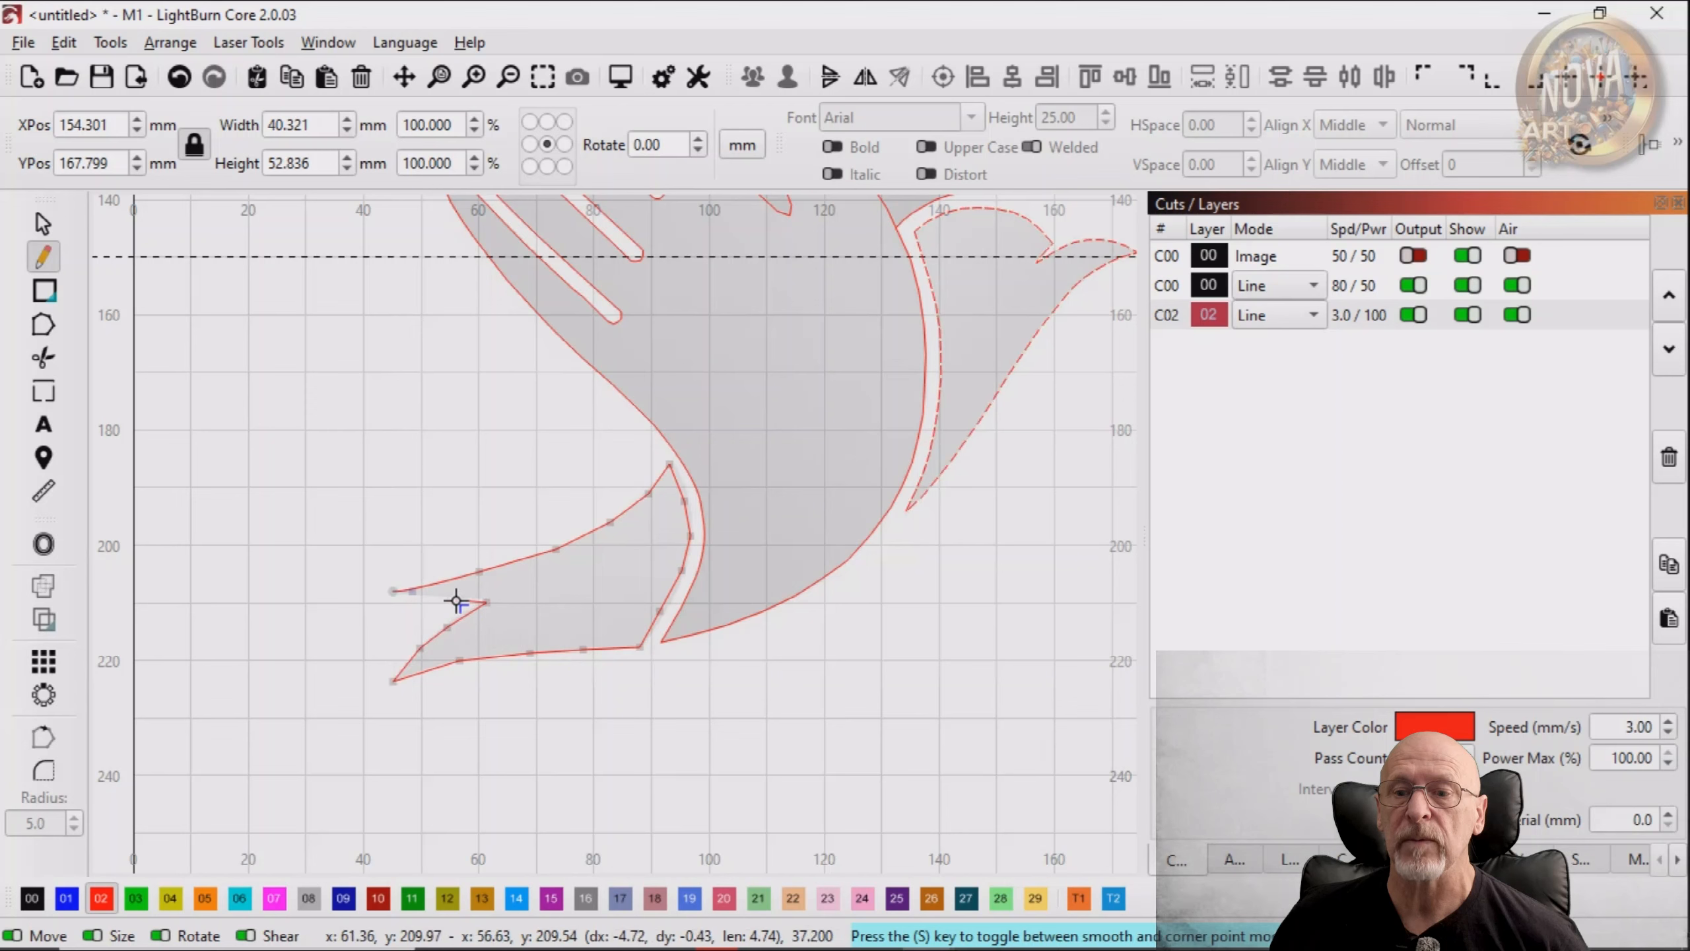
left_click(394, 590)
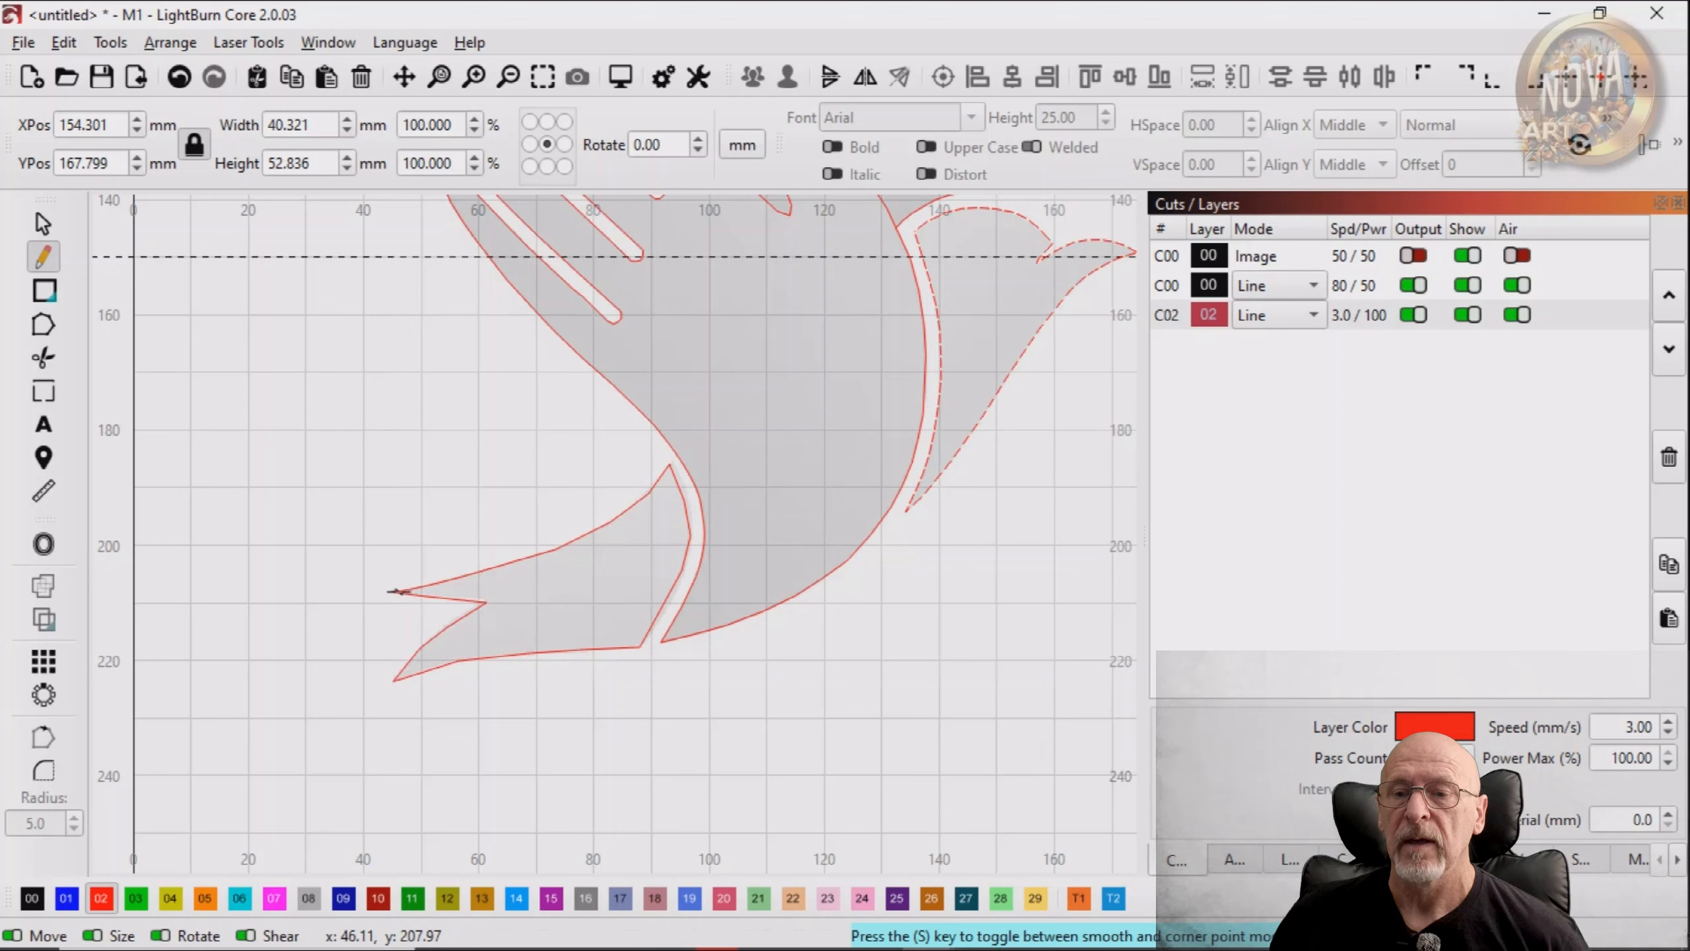
Edit the tail outline's nodes, aligning the upper fork tip's curve handles into a sharp point and fitting the fork notch node to the image
left_click(43, 324)
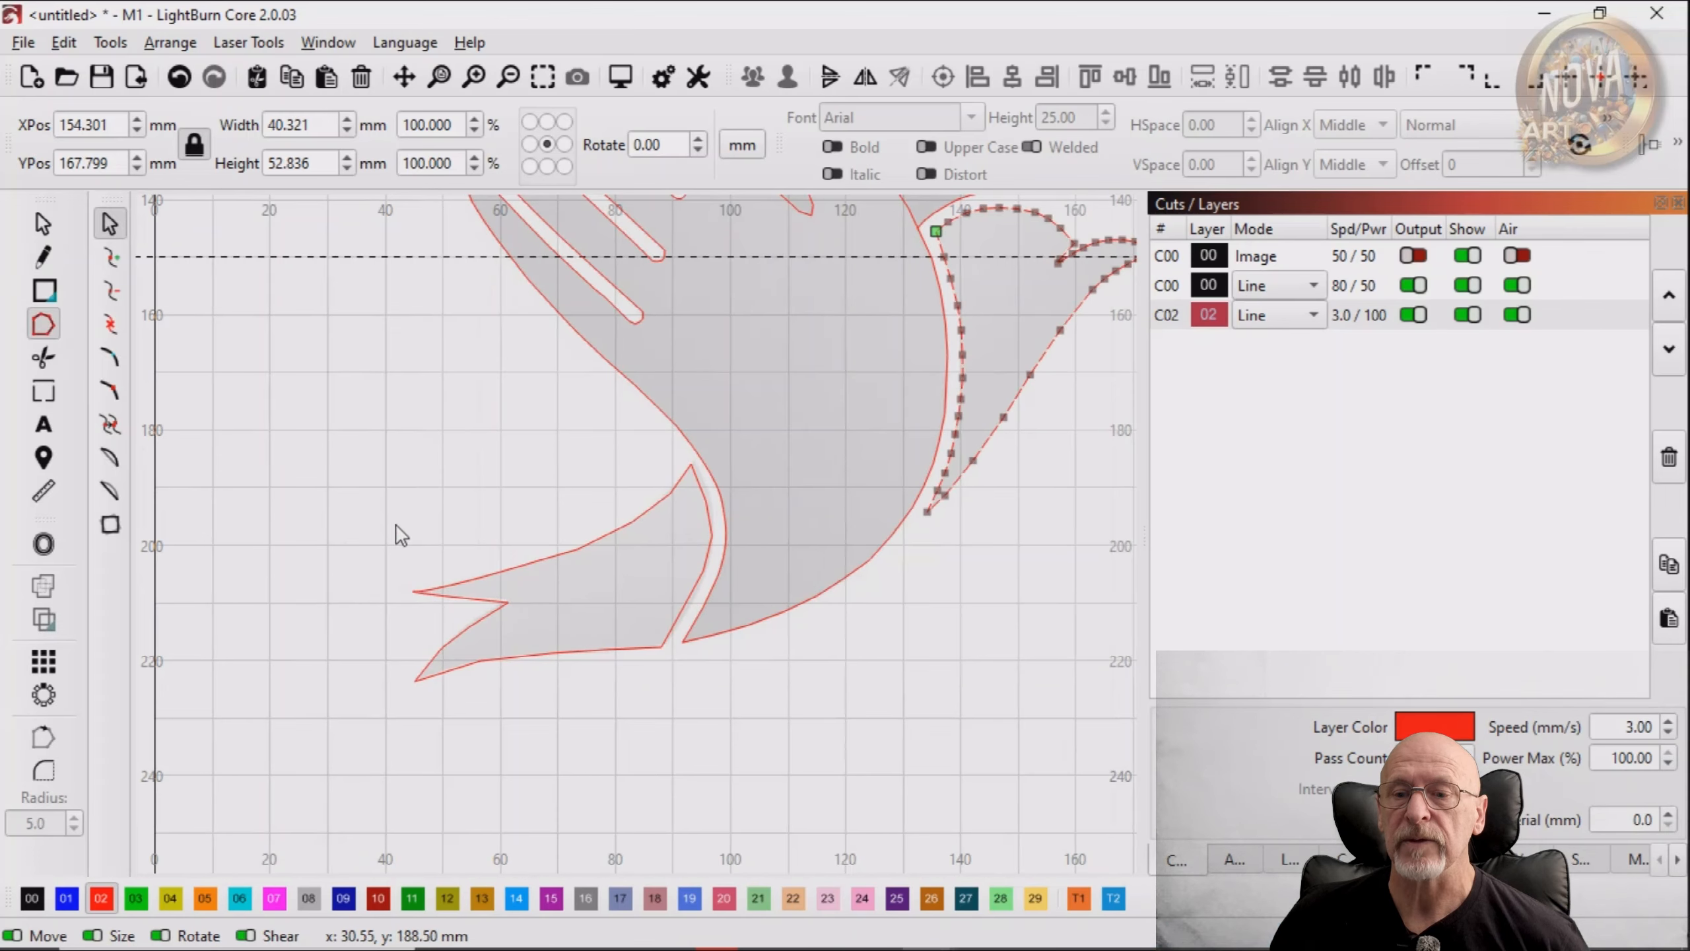
left_click(458, 576)
scroll(442, 636, "up", 3)
scroll(423, 623, "up", 4)
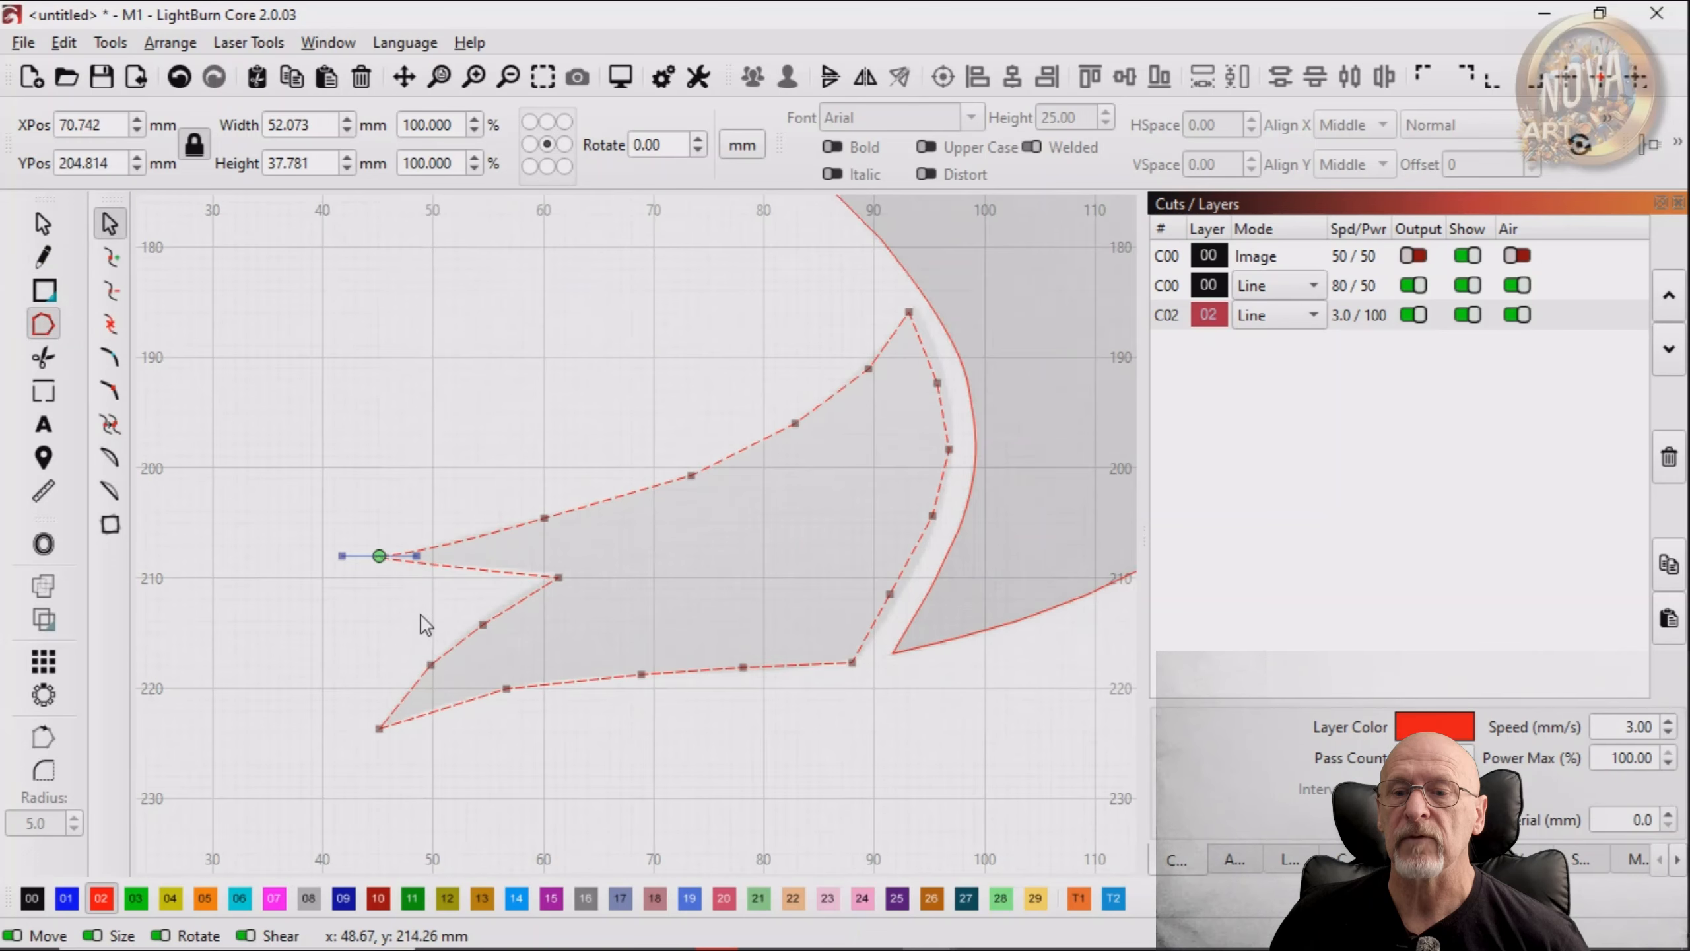
left_click_drag(358, 519, 444, 503)
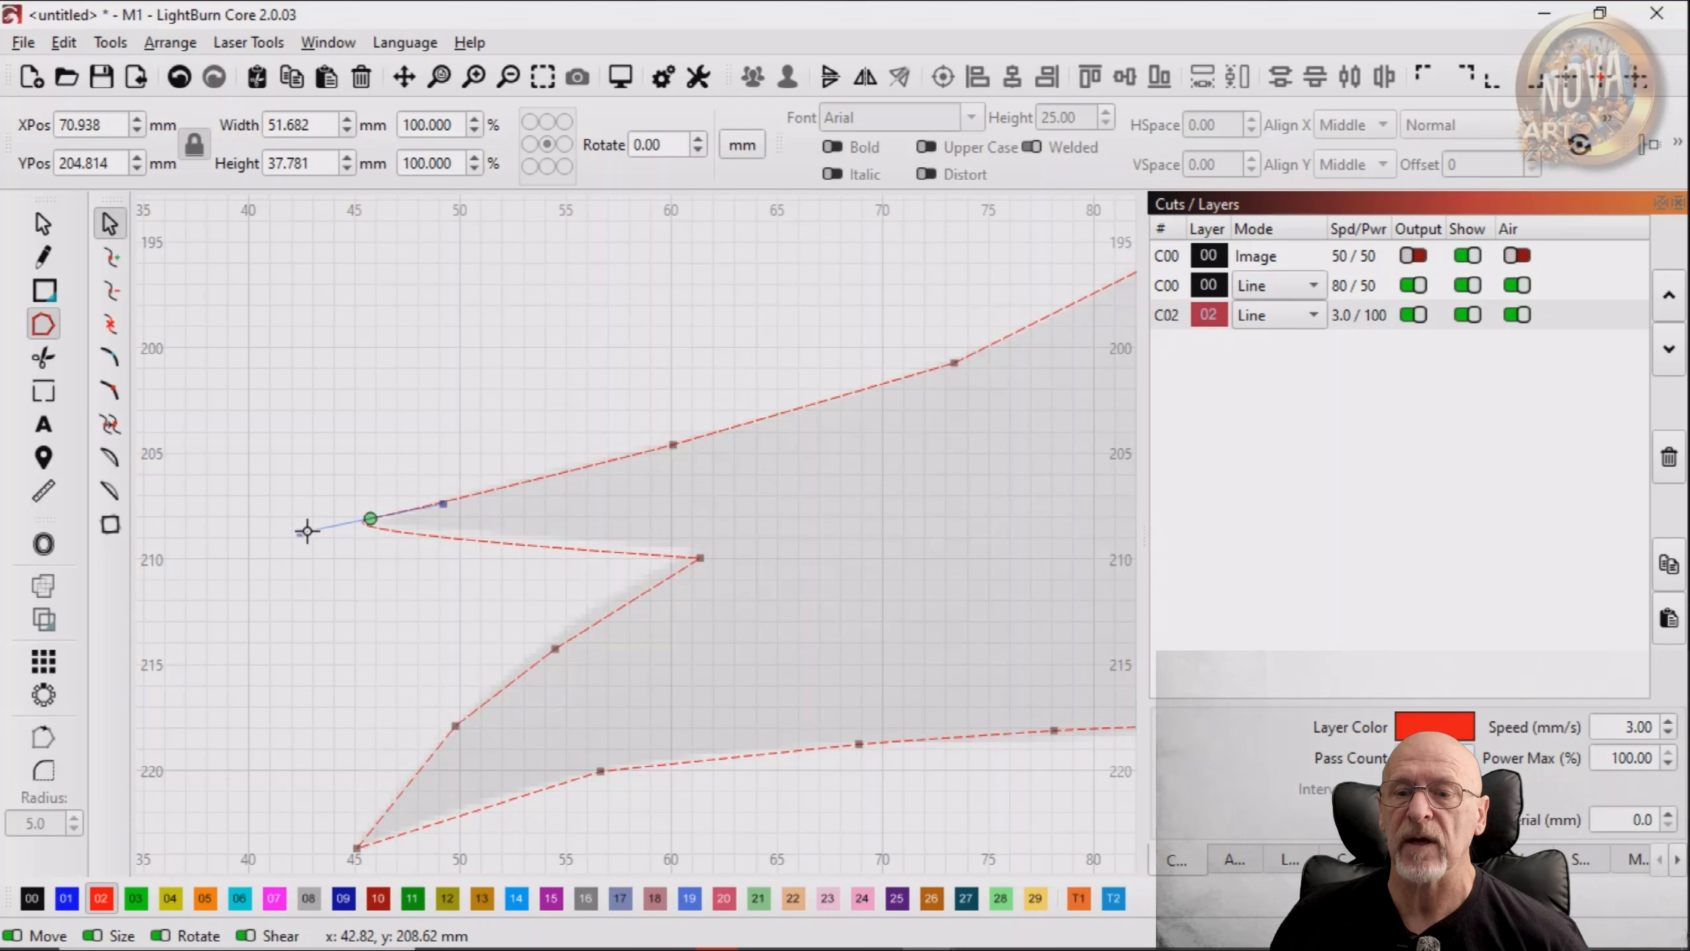
left_click_drag(301, 531, 370, 523)
left_click_drag(423, 465, 440, 504)
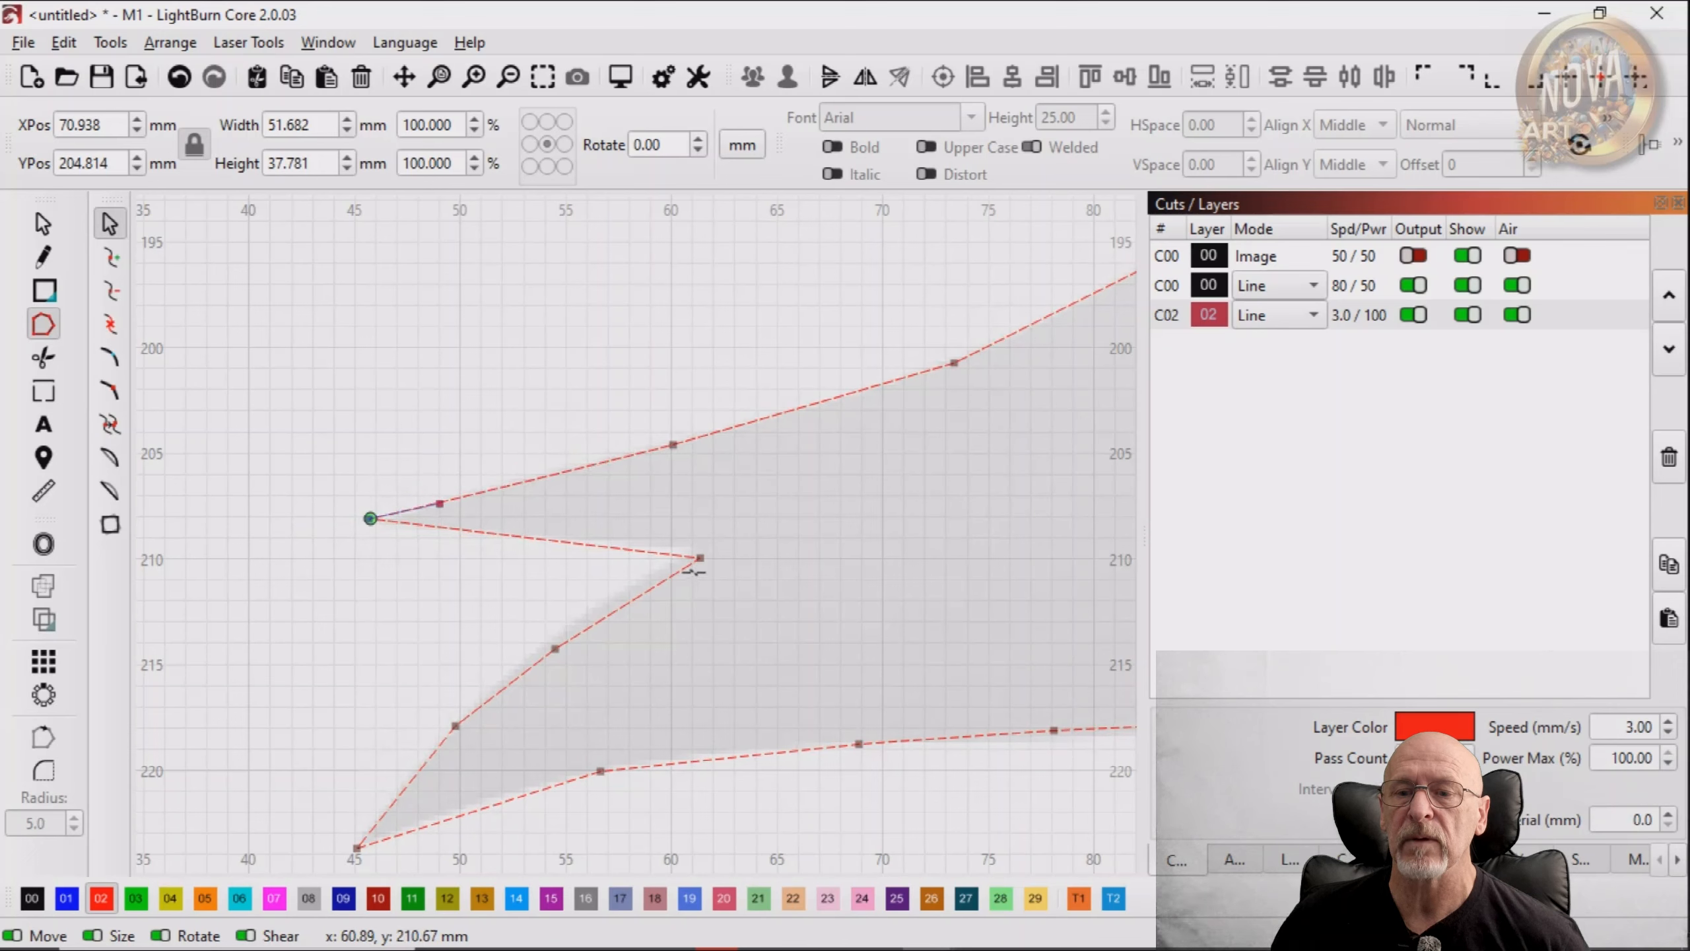
left_click_drag(698, 558, 692, 548)
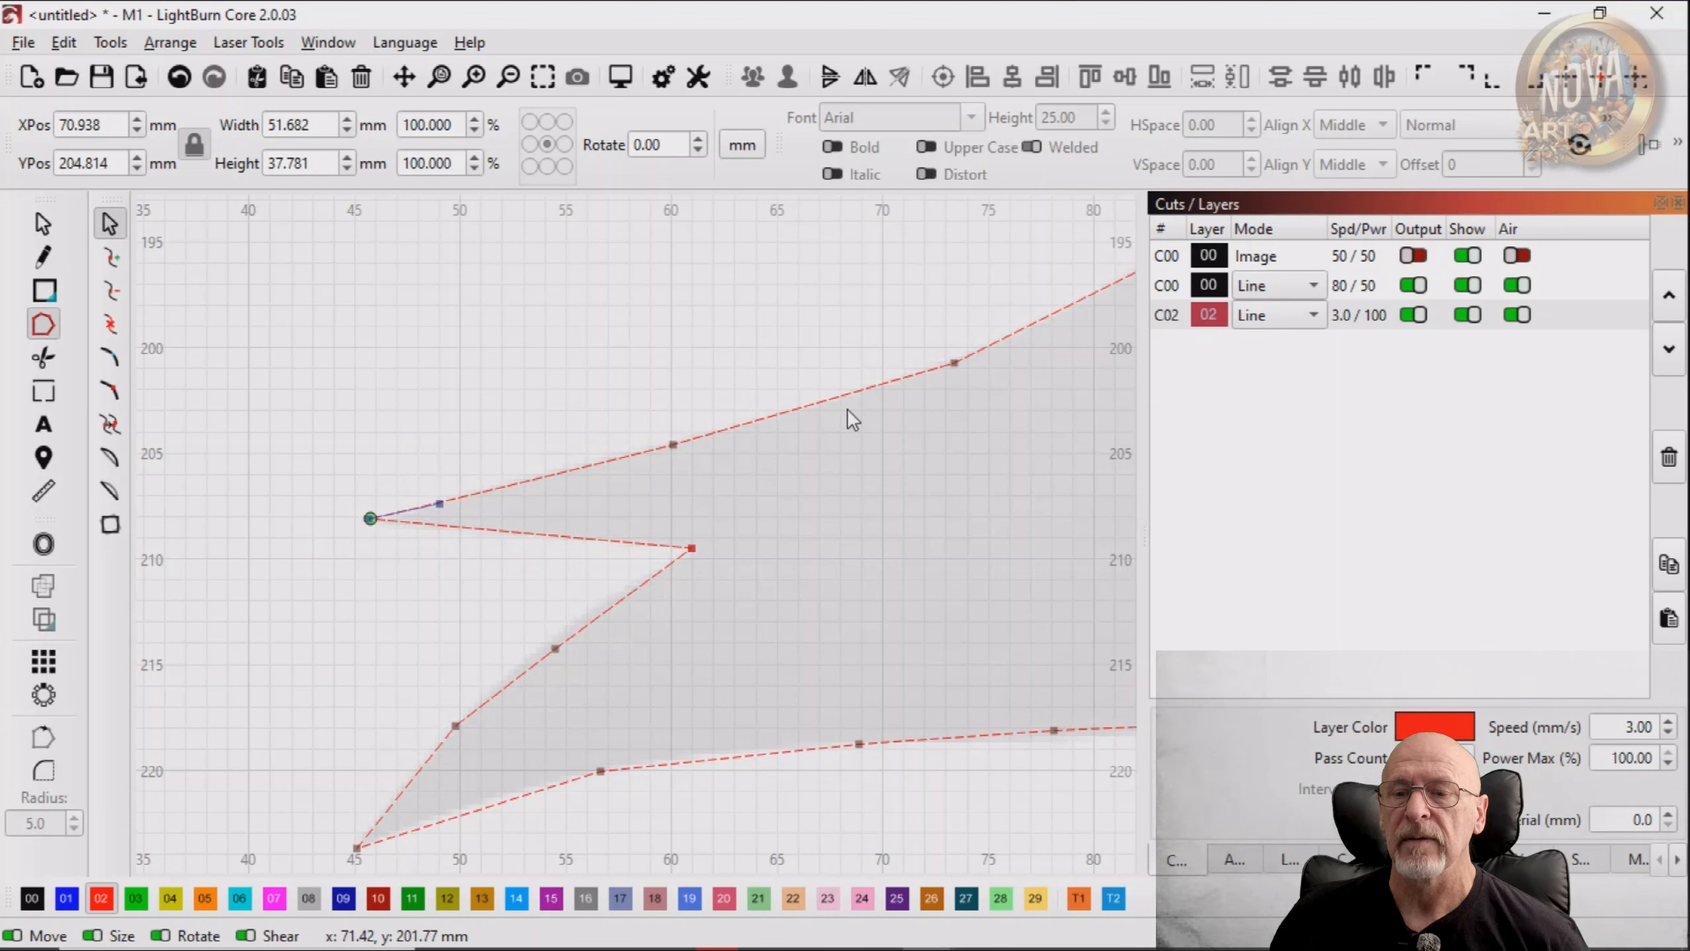
Refine the tail's upper edge by adjusting its nodes and inserting extra ones along the curve toward the body
mouse_move(955, 365)
left_mouse_down()
mouse_move(943, 340)
mouse_move(963, 363)
left_mouse_up()
left_click_drag(1069, 383, 544, 508)
key("i")
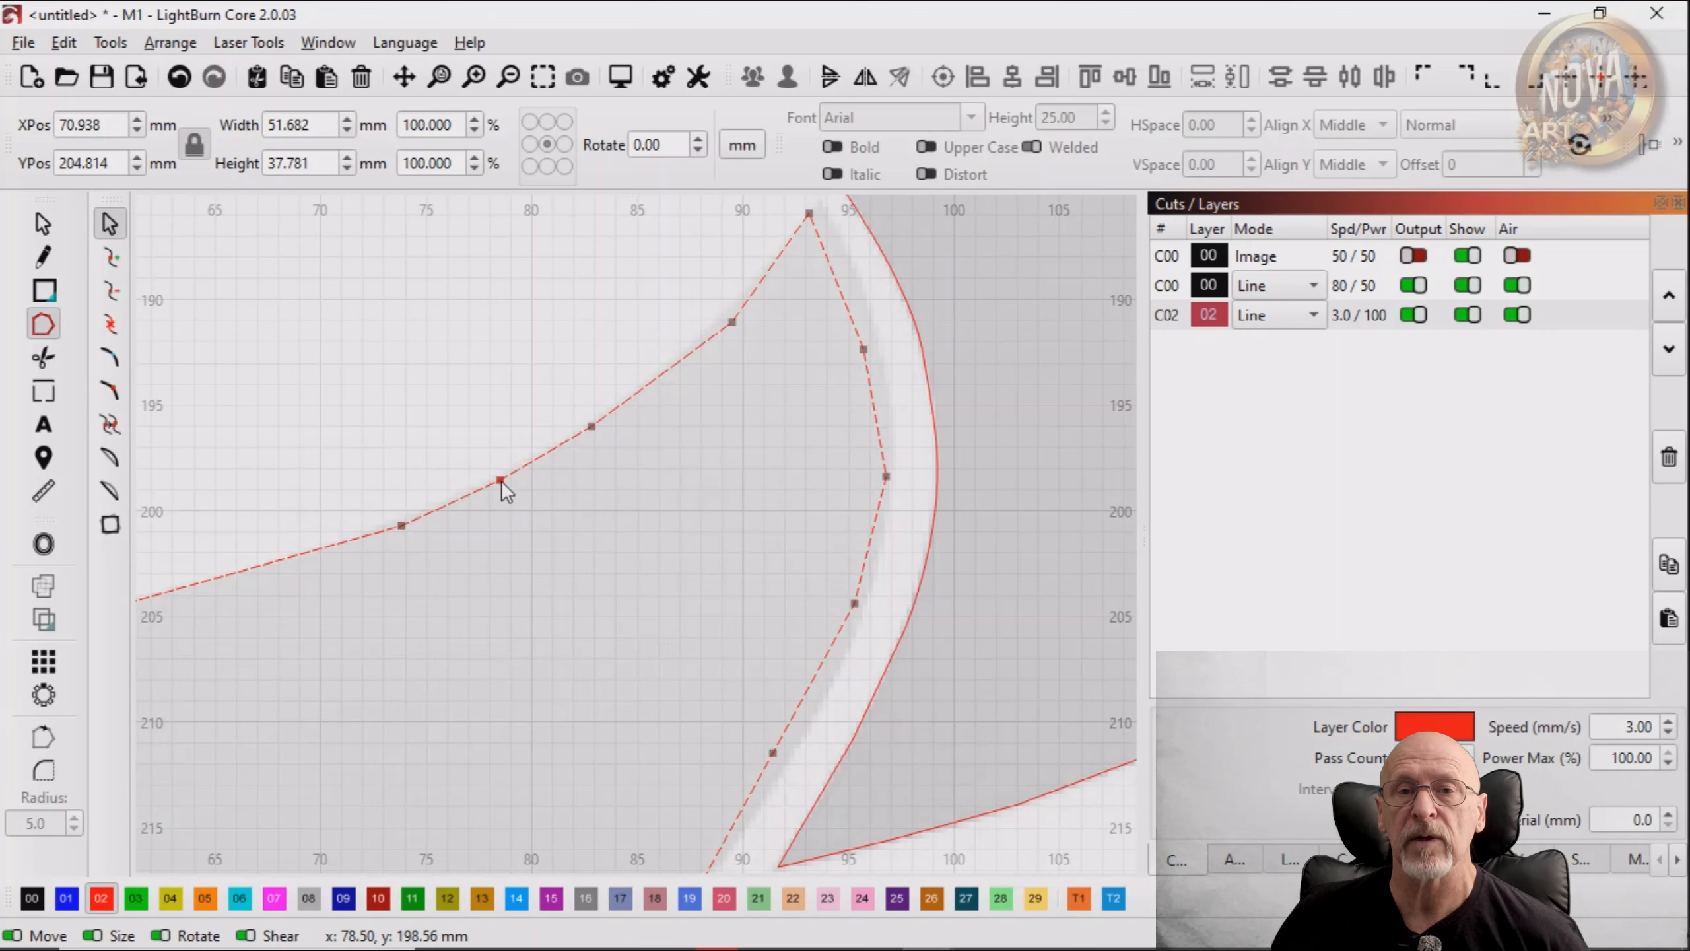
scroll(319, 602, "down", 2)
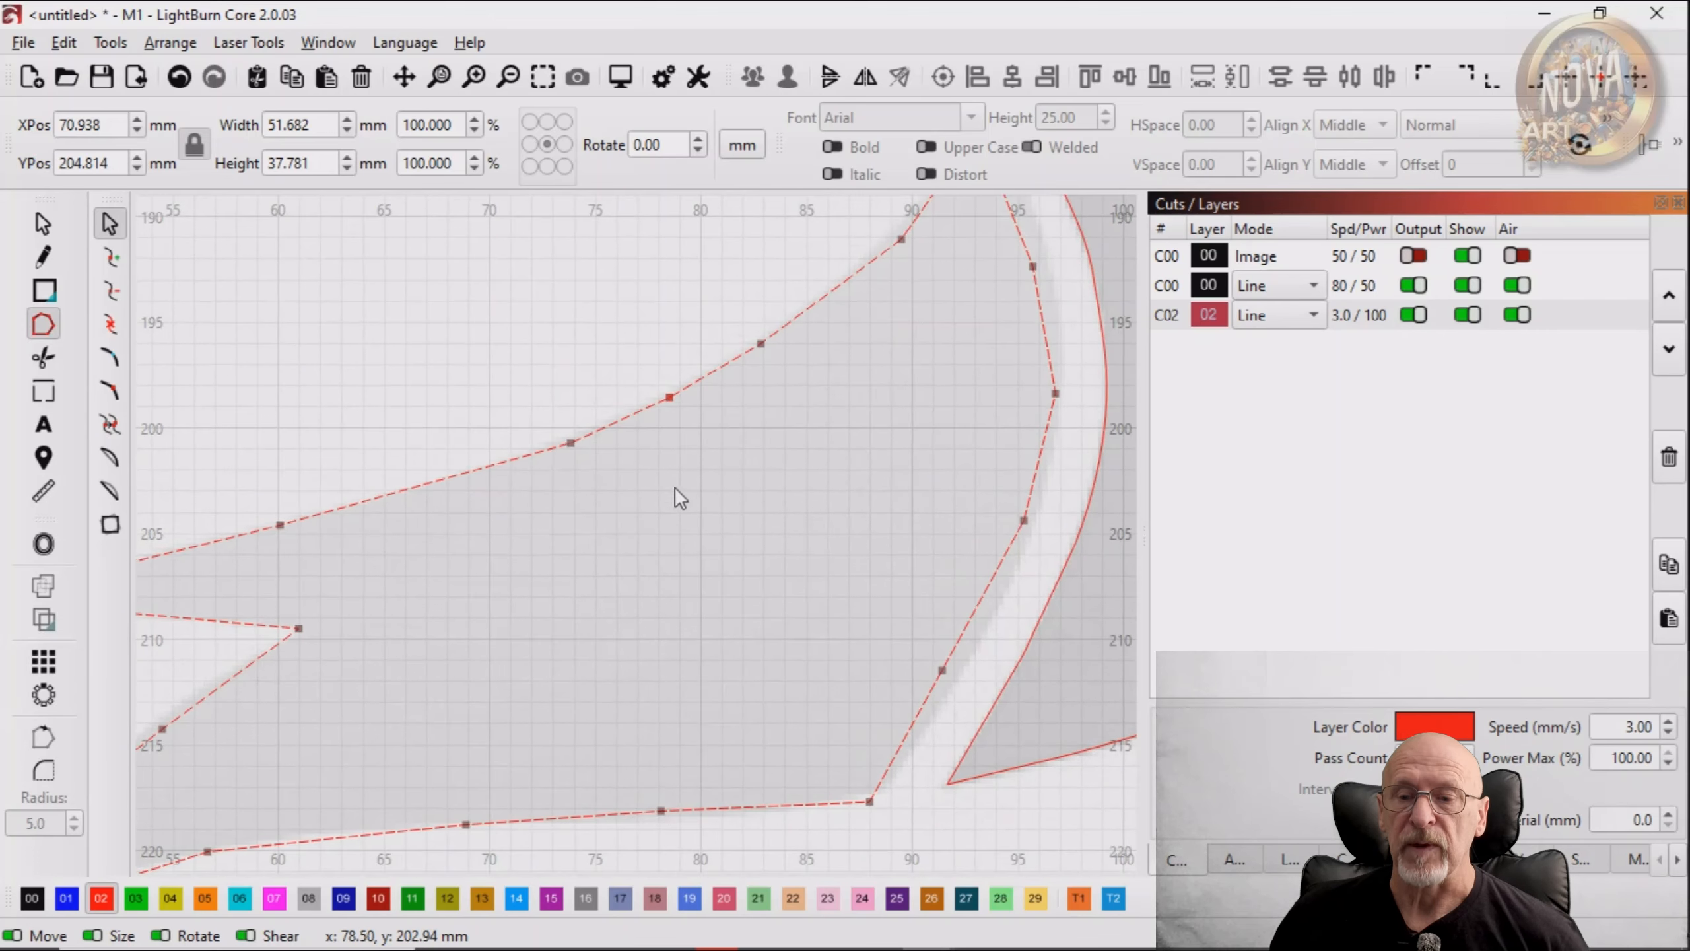
scroll(396, 630, "up", 2)
left_click_drag(638, 378, 638, 366)
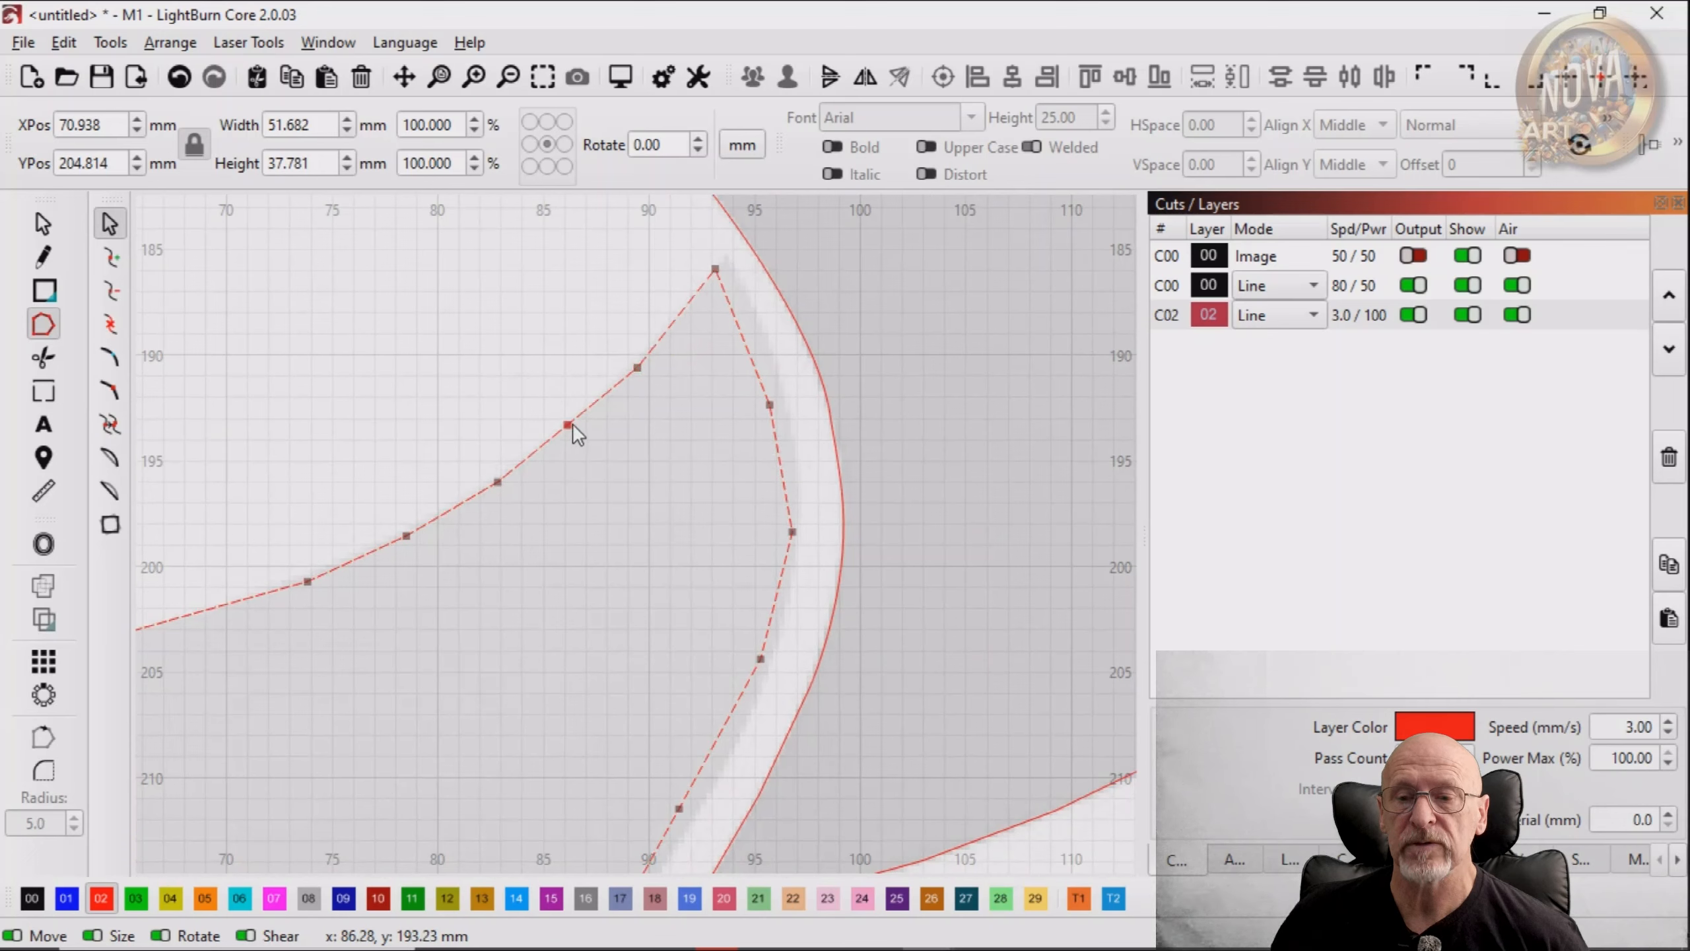
left_click_drag(573, 425, 575, 423)
Fit the tail's curved edge beside the body to the image by moving both corner nodes and adding and shifting nodes between them
left_click_drag(714, 272, 728, 261)
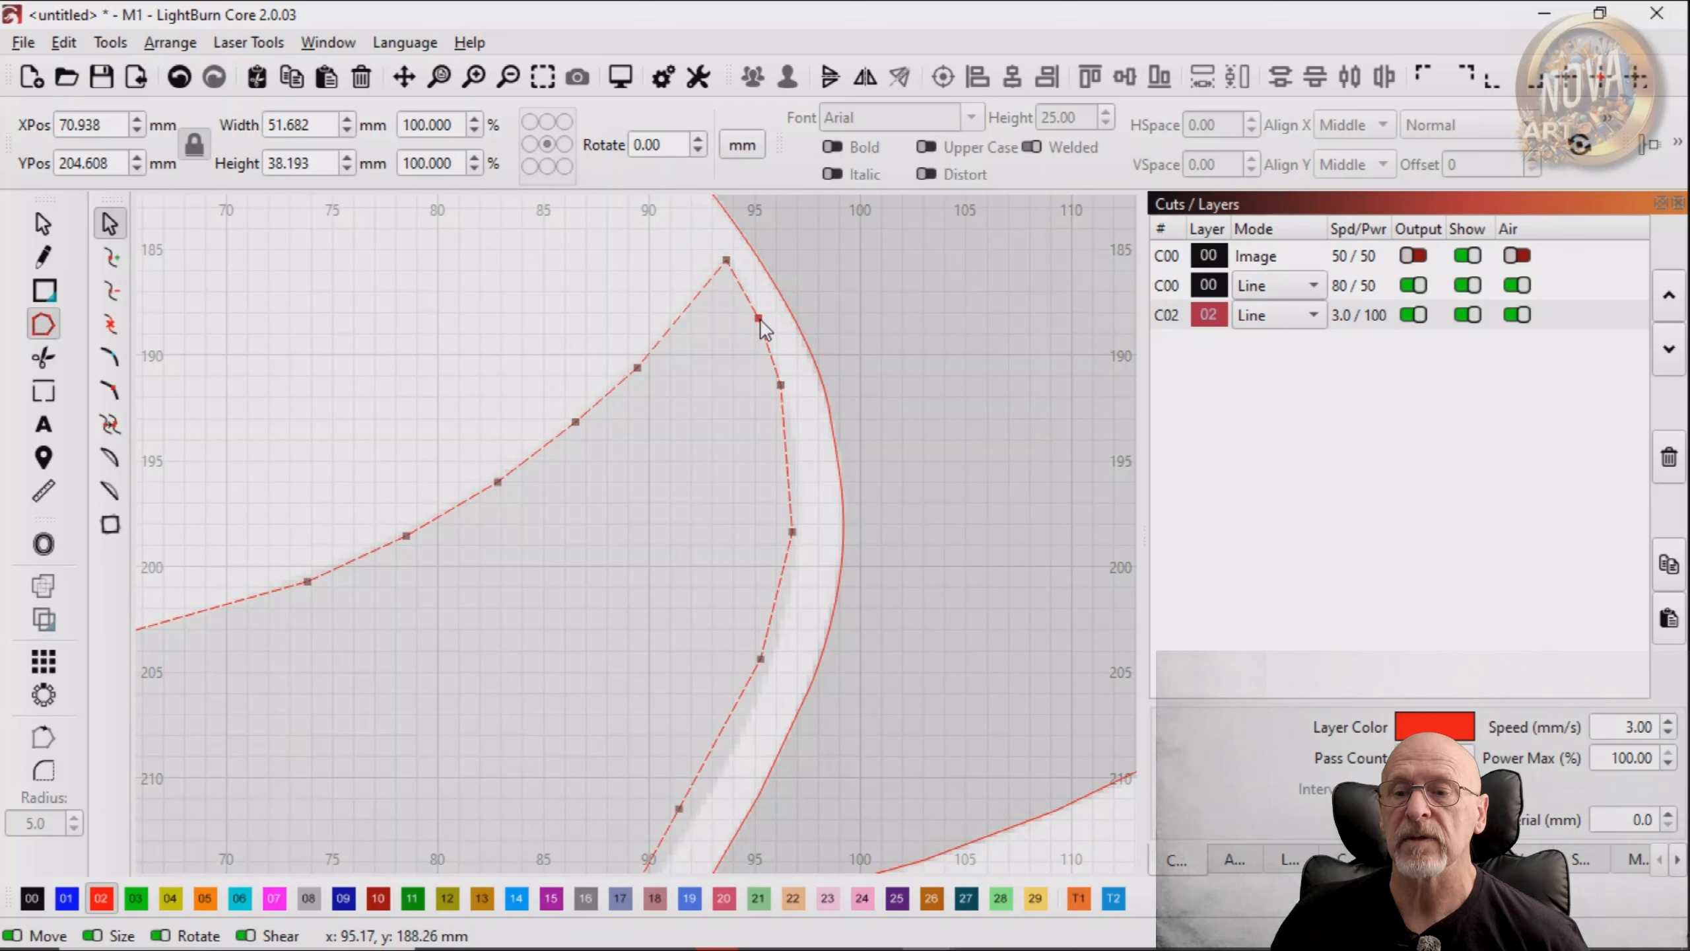
mouse_move(793, 534)
left_mouse_down()
mouse_move(801, 550)
mouse_move(798, 536)
left_mouse_up()
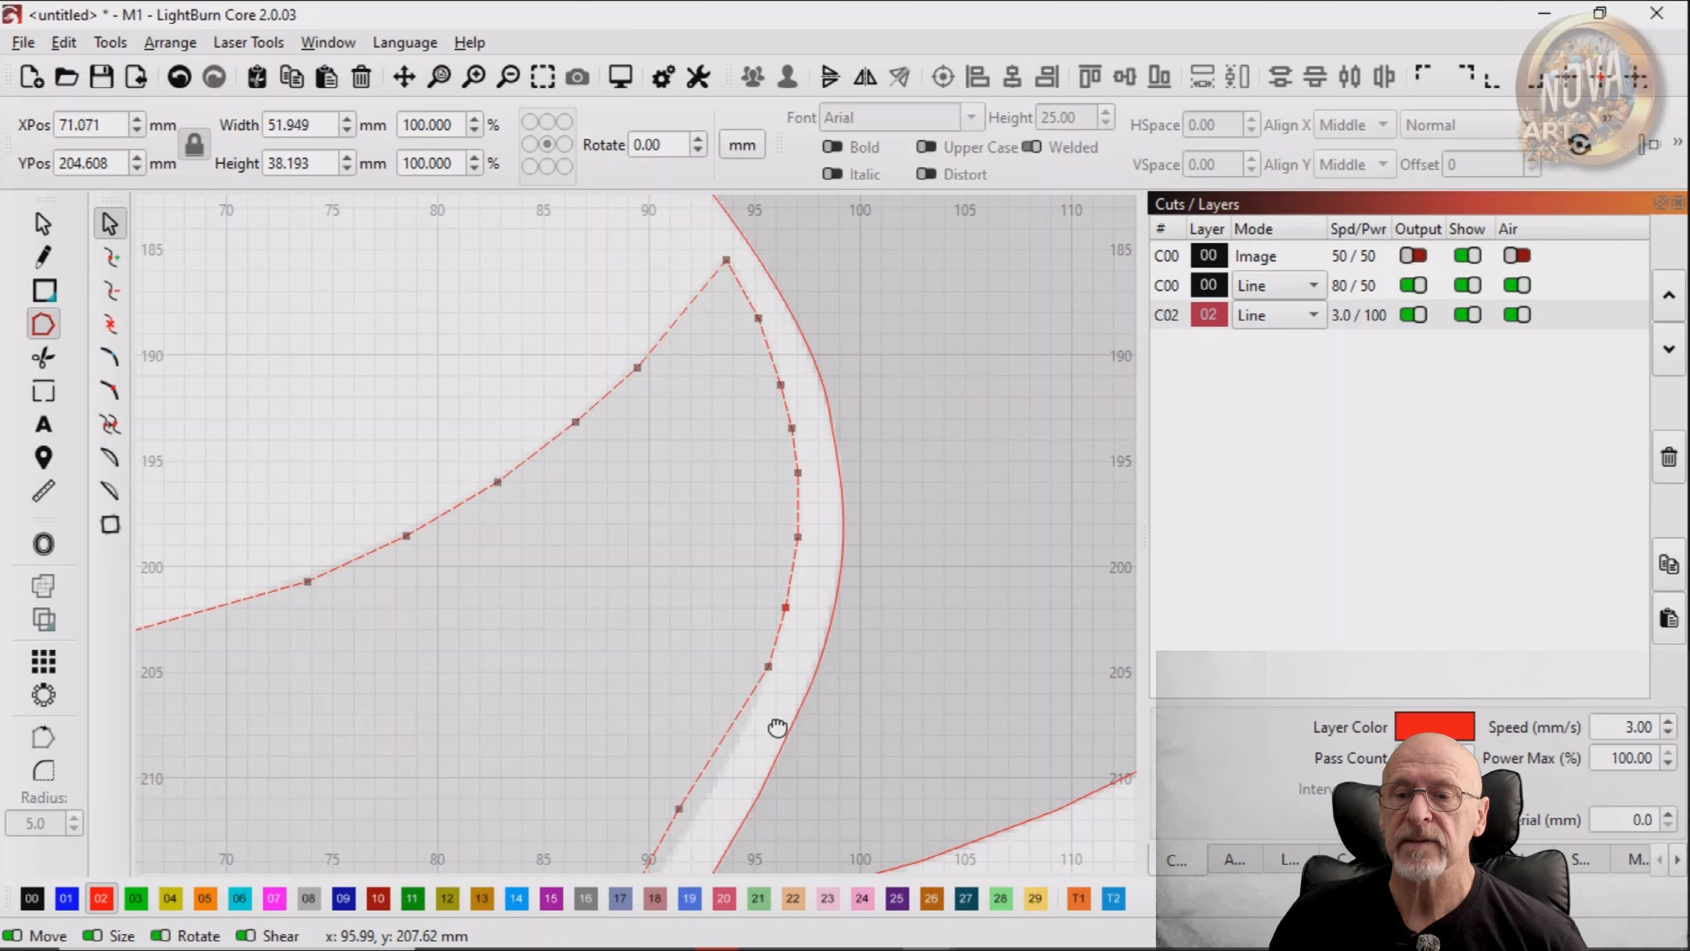
scroll(732, 665, "down", 3)
double_click(703, 624)
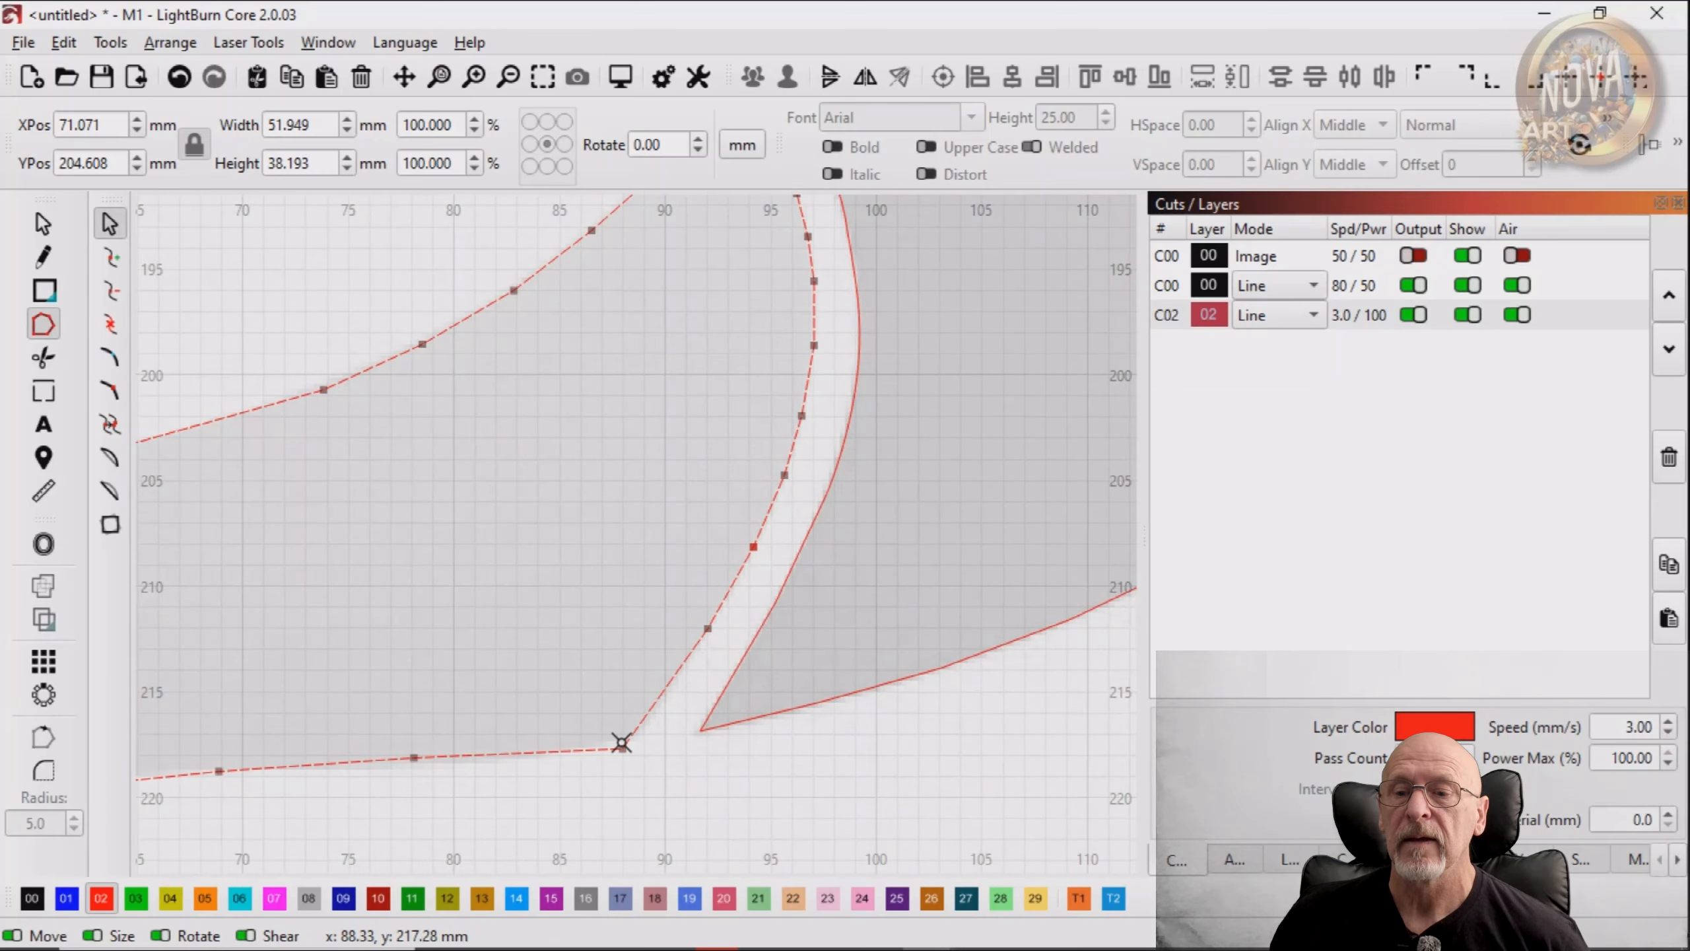
left_click_drag(622, 749, 624, 743)
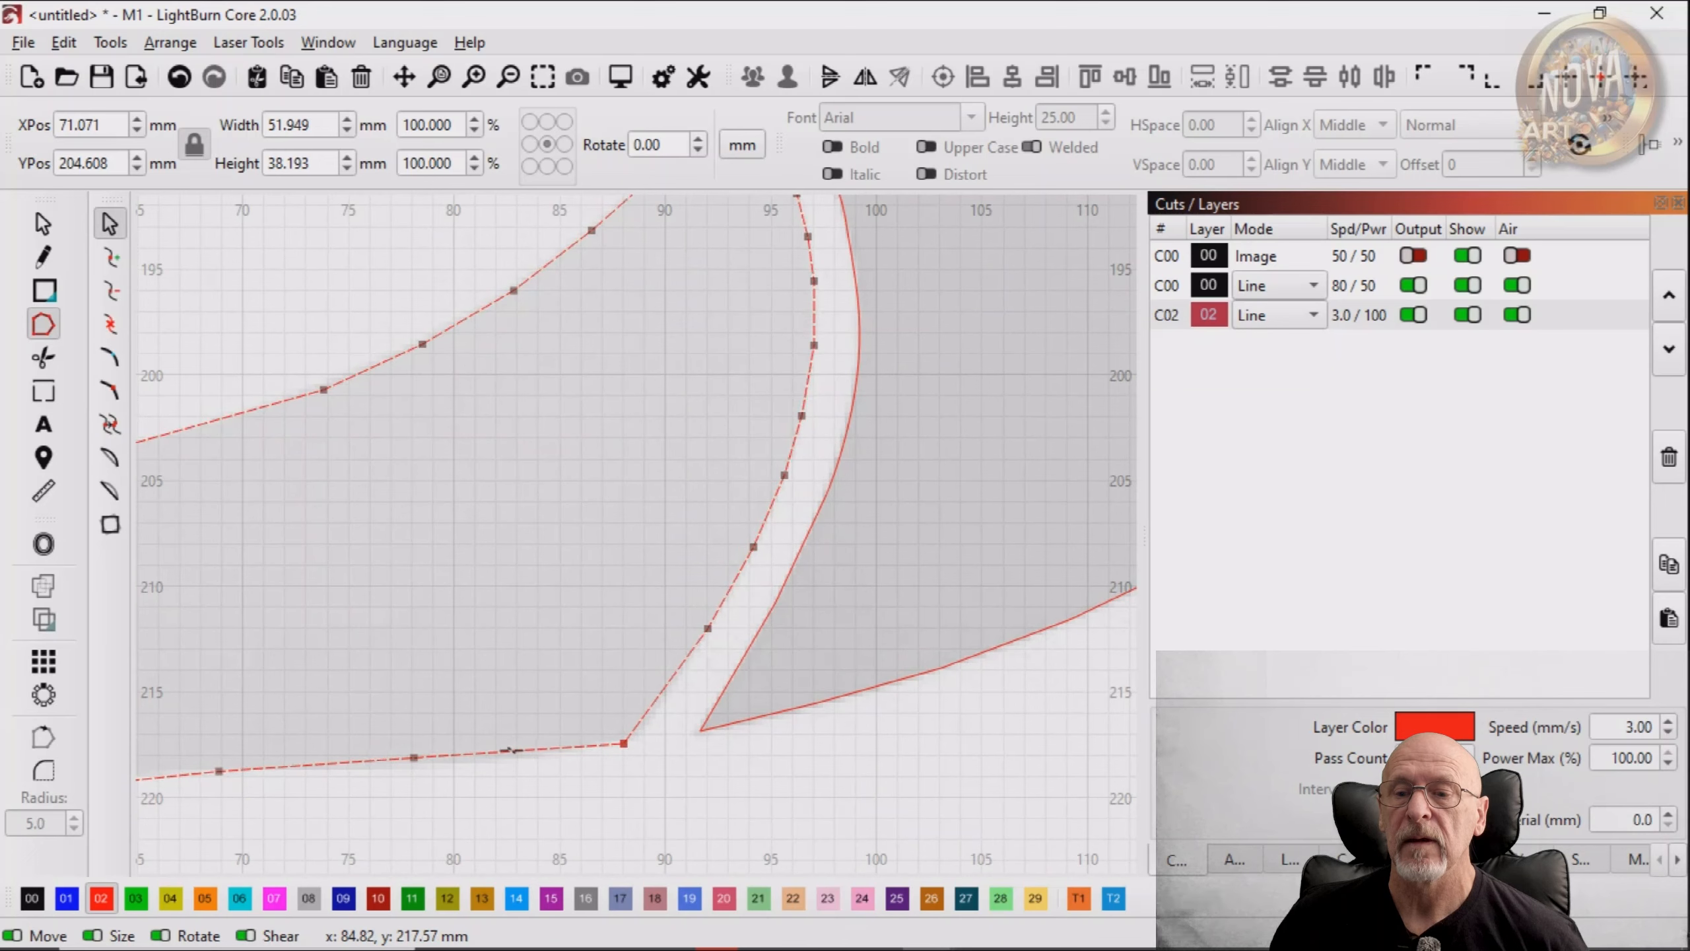
Refine the tail's underside by inserting nodes toward the lower fork tip and moving them onto the image edge
left_click_drag(412, 759, 763, 705)
scroll(435, 790, "down", 1)
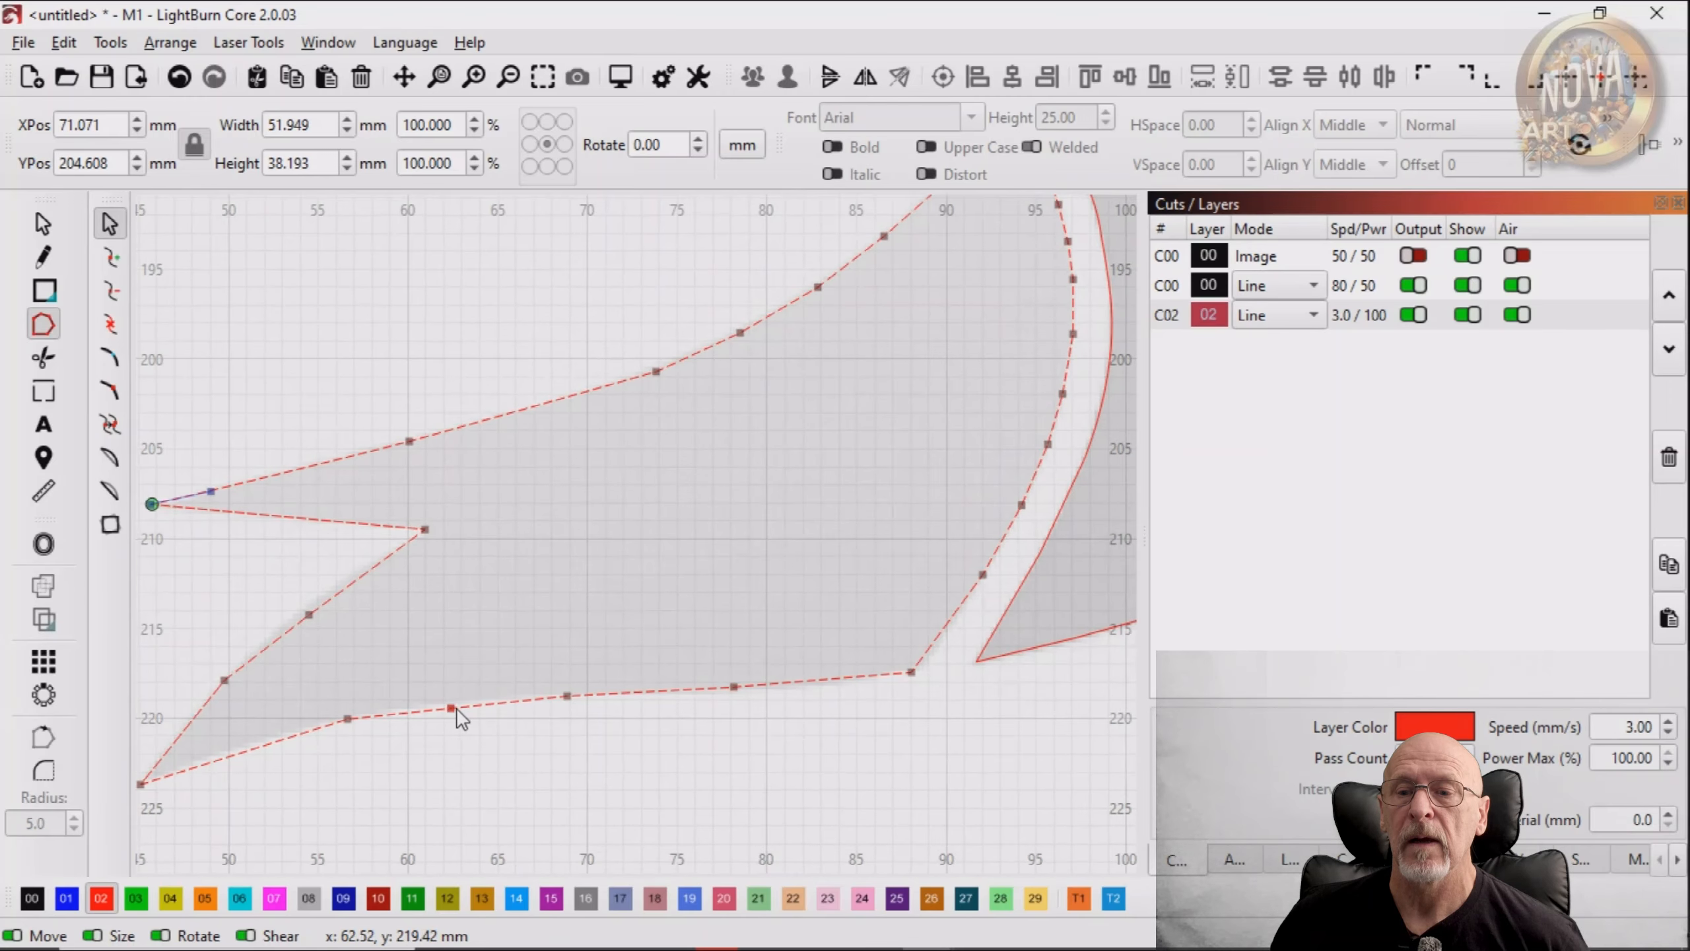
left_click_drag(456, 708, 458, 704)
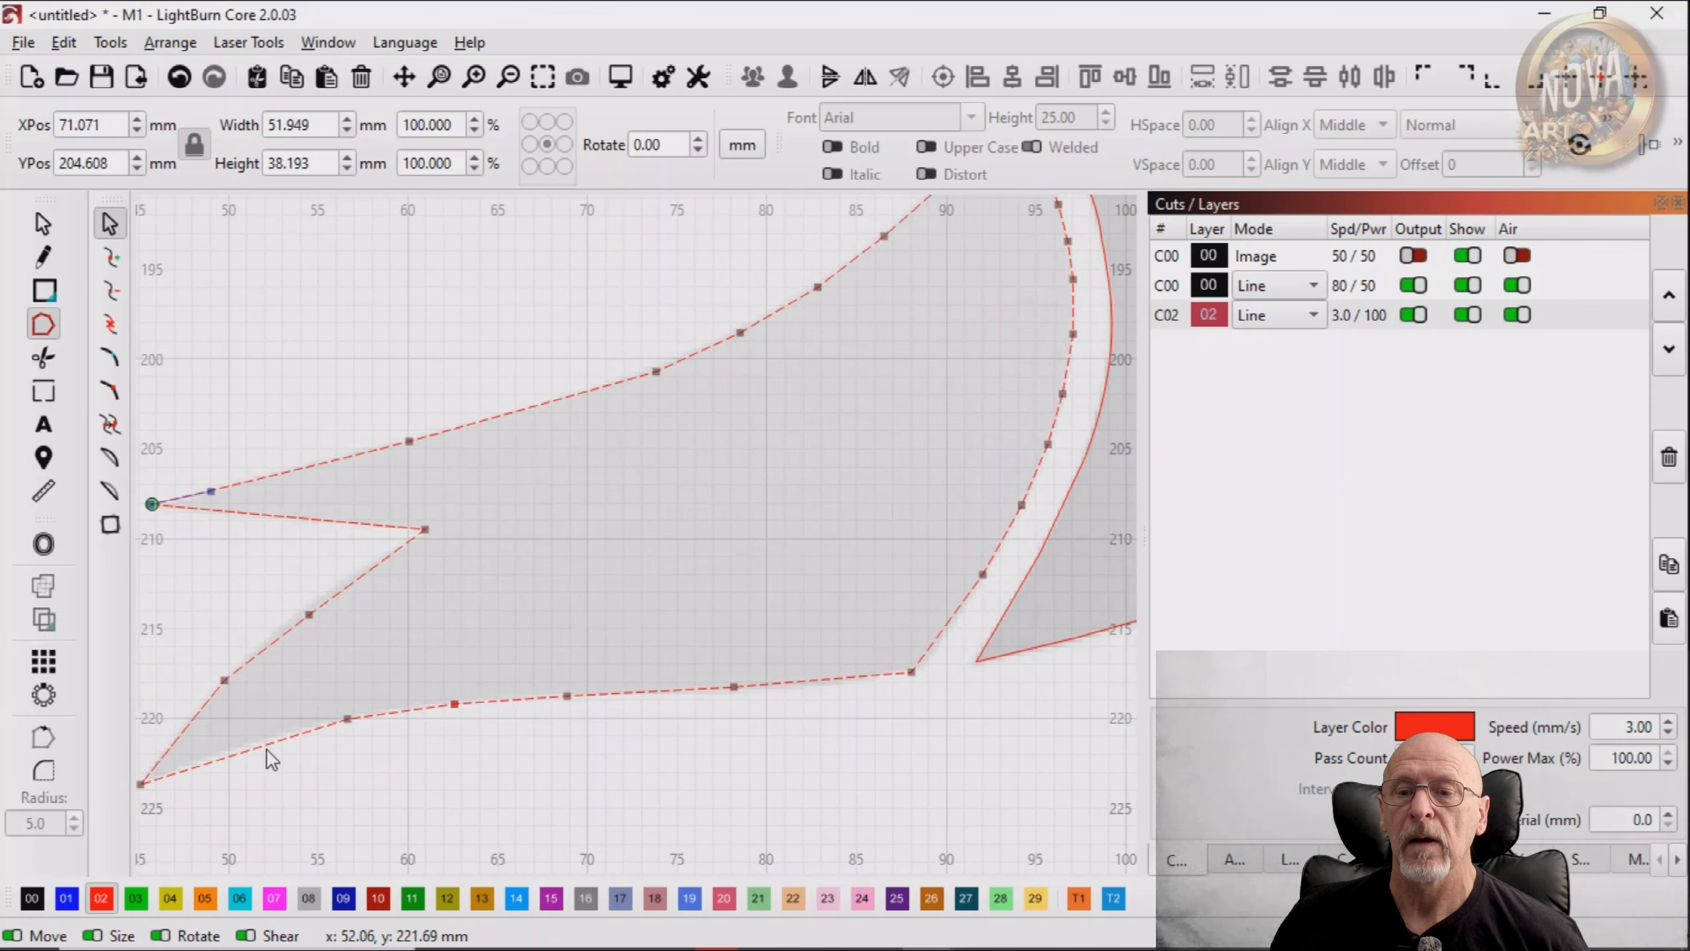
left_click_drag(267, 746, 270, 740)
scroll(431, 765, "down", 5)
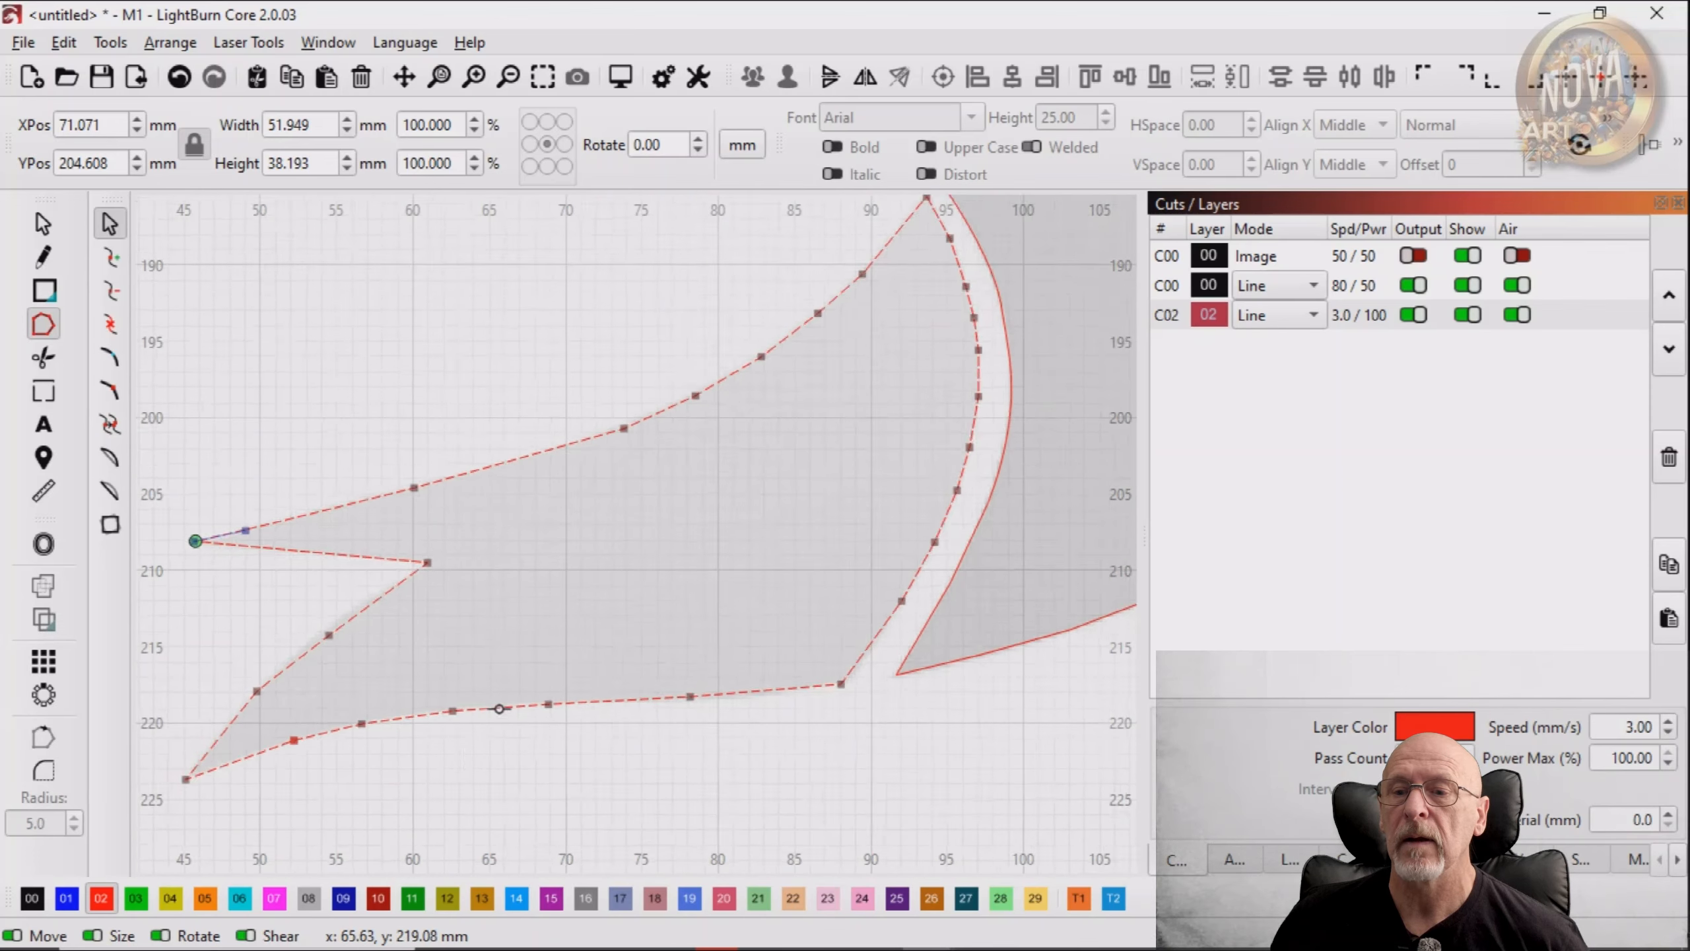
Finish node editing, deselect the tail outline and hide the image layer so only the vector outlines are displayed
left_click_drag(877, 713, 474, 791)
scroll(566, 702, "down", 4)
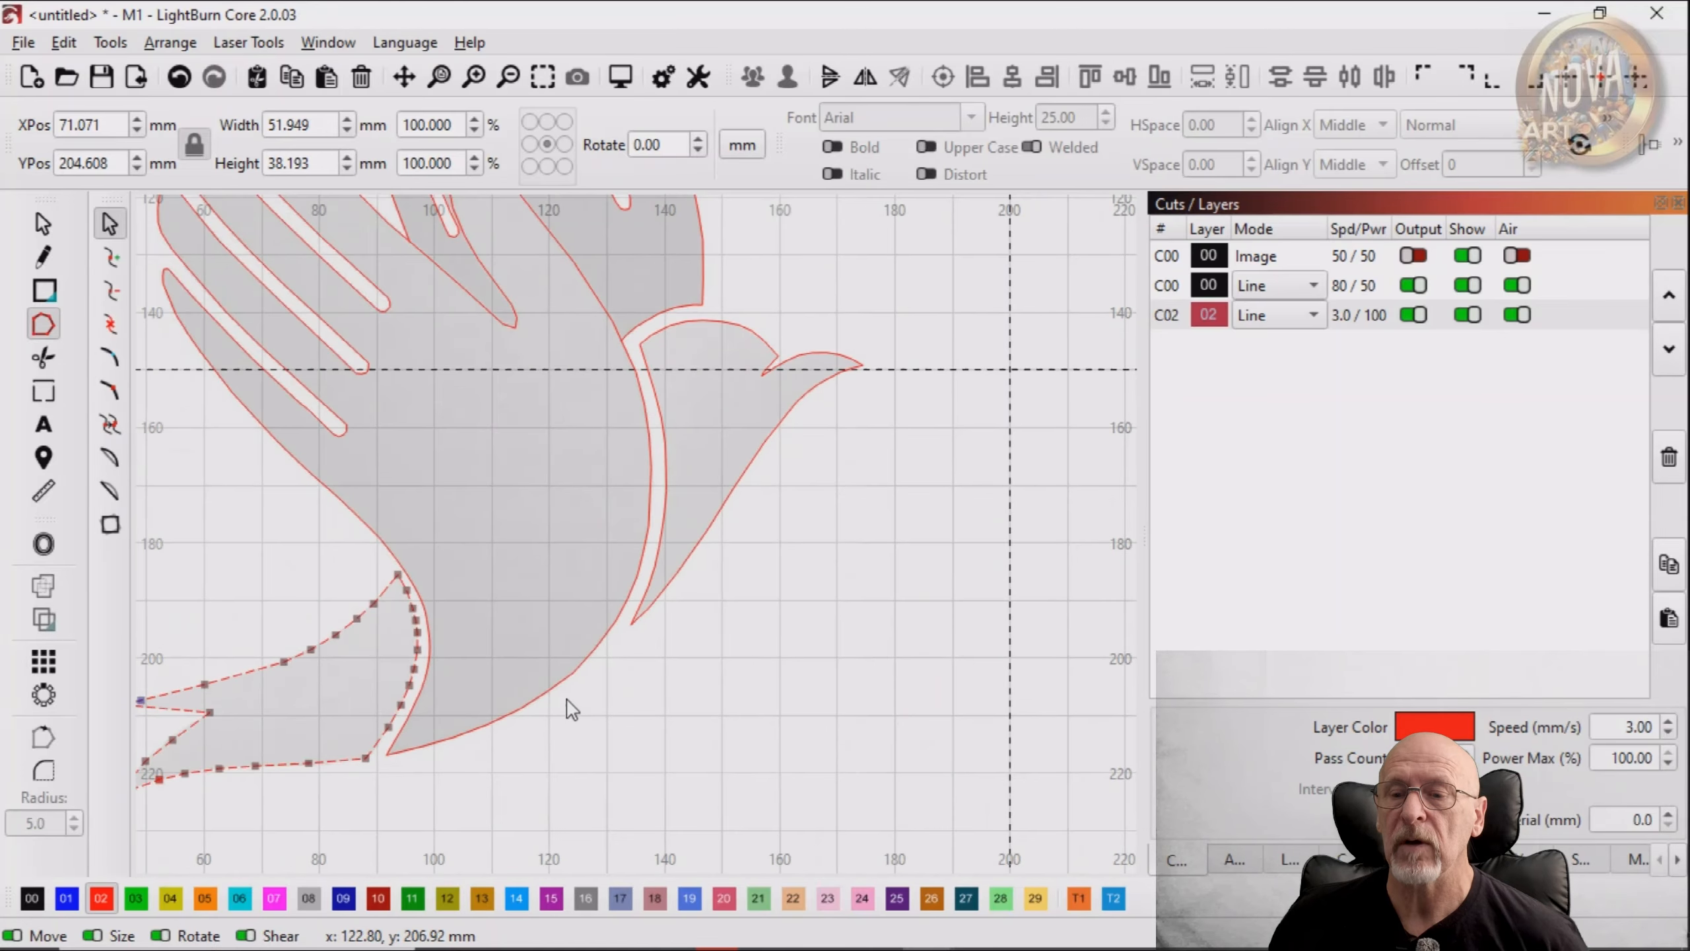
left_click_drag(691, 687, 842, 732)
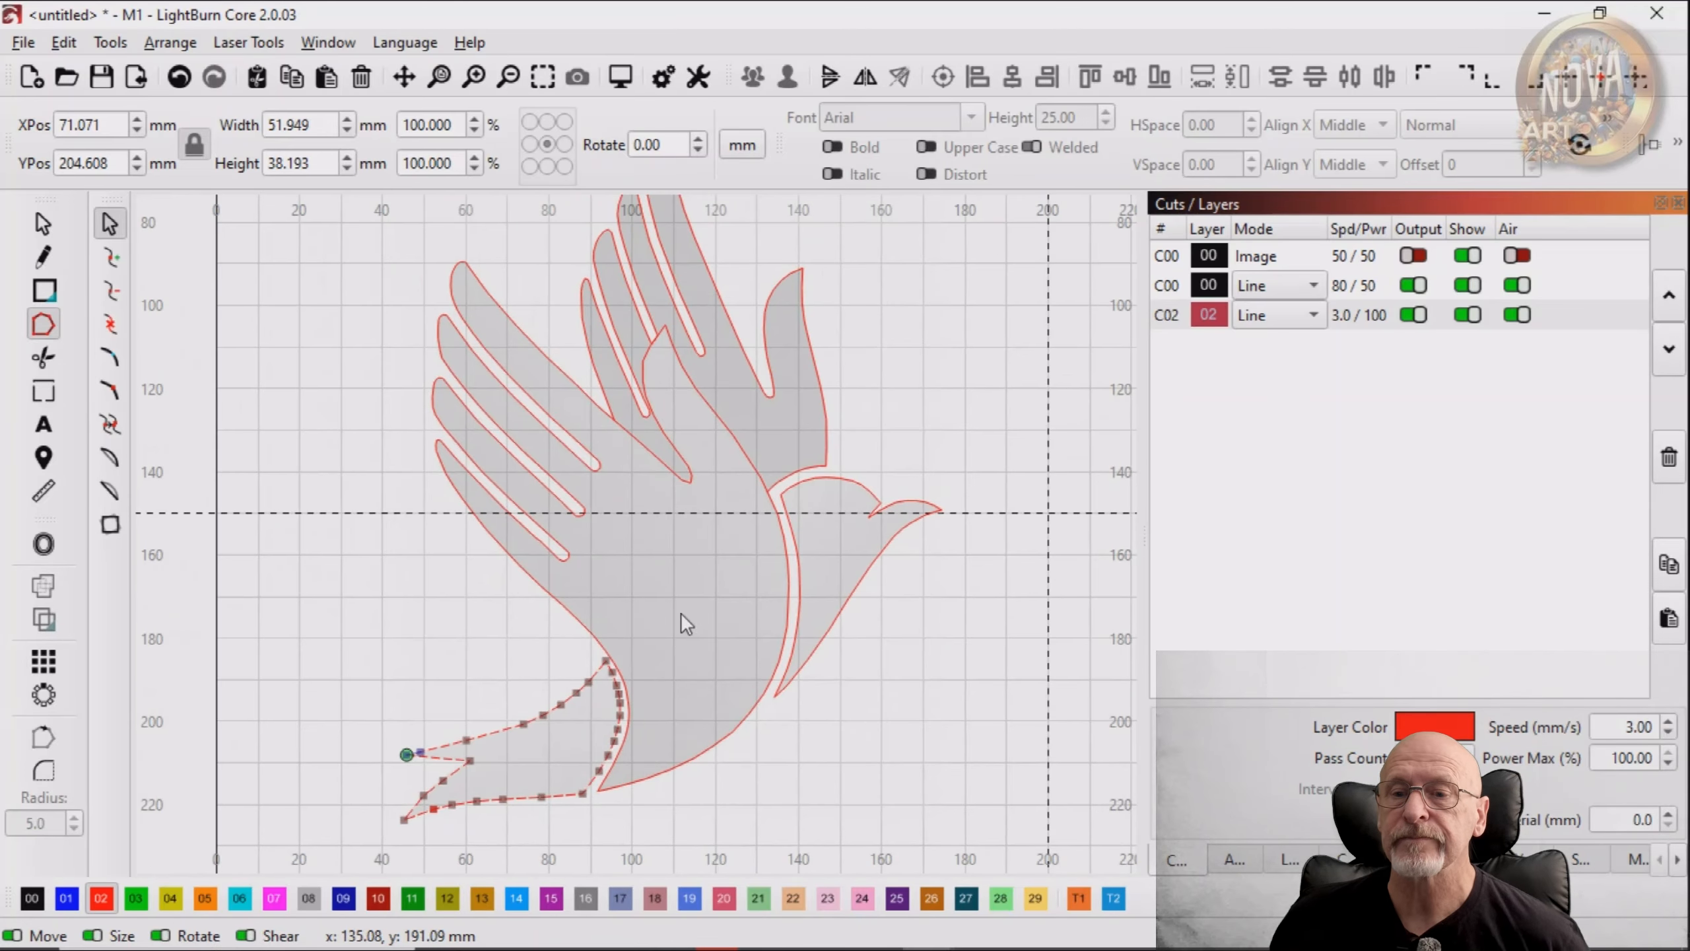
left_click(43, 223)
left_click(241, 475)
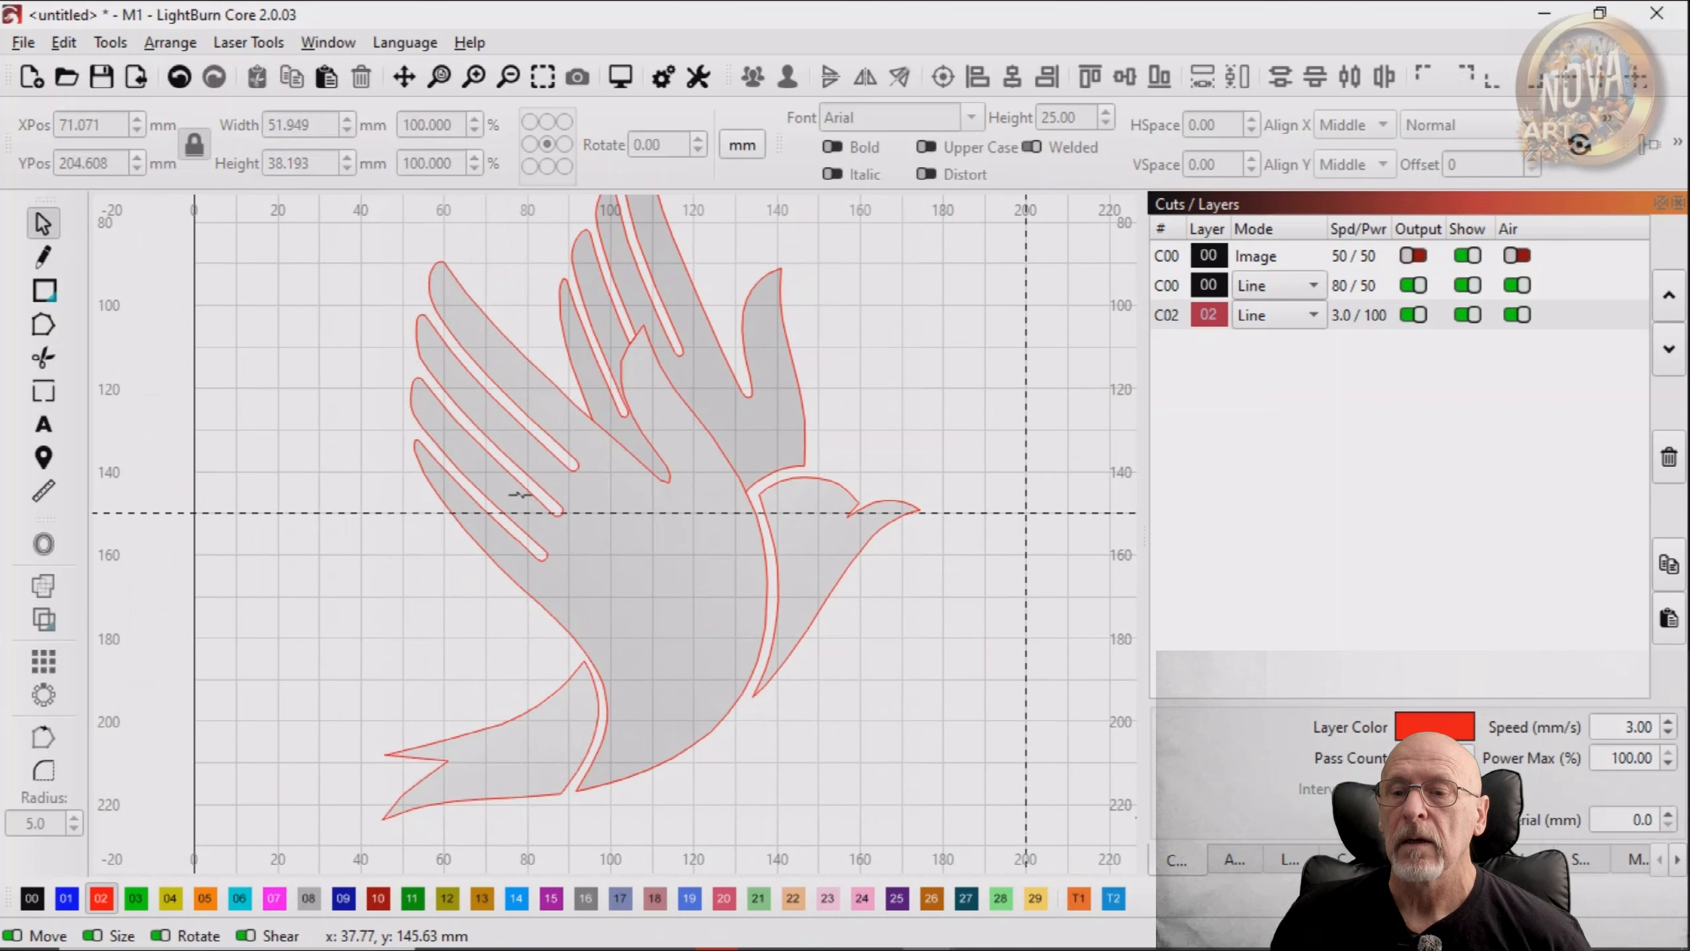
left_click(1470, 257)
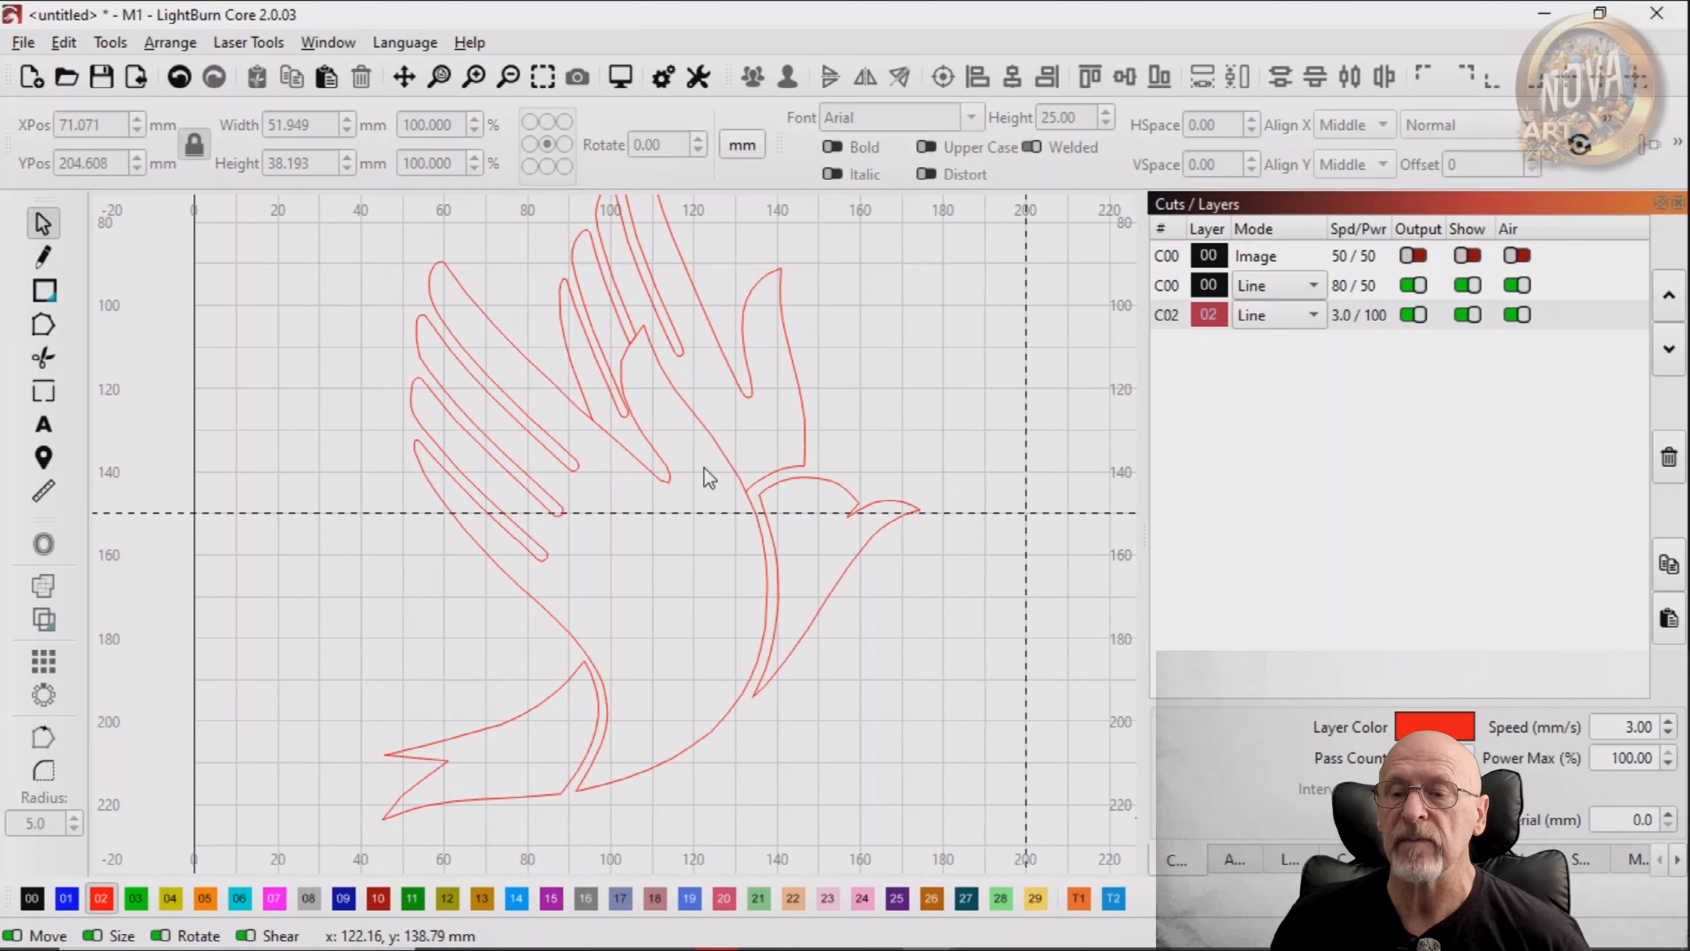
scroll(630, 498, "down", 2)
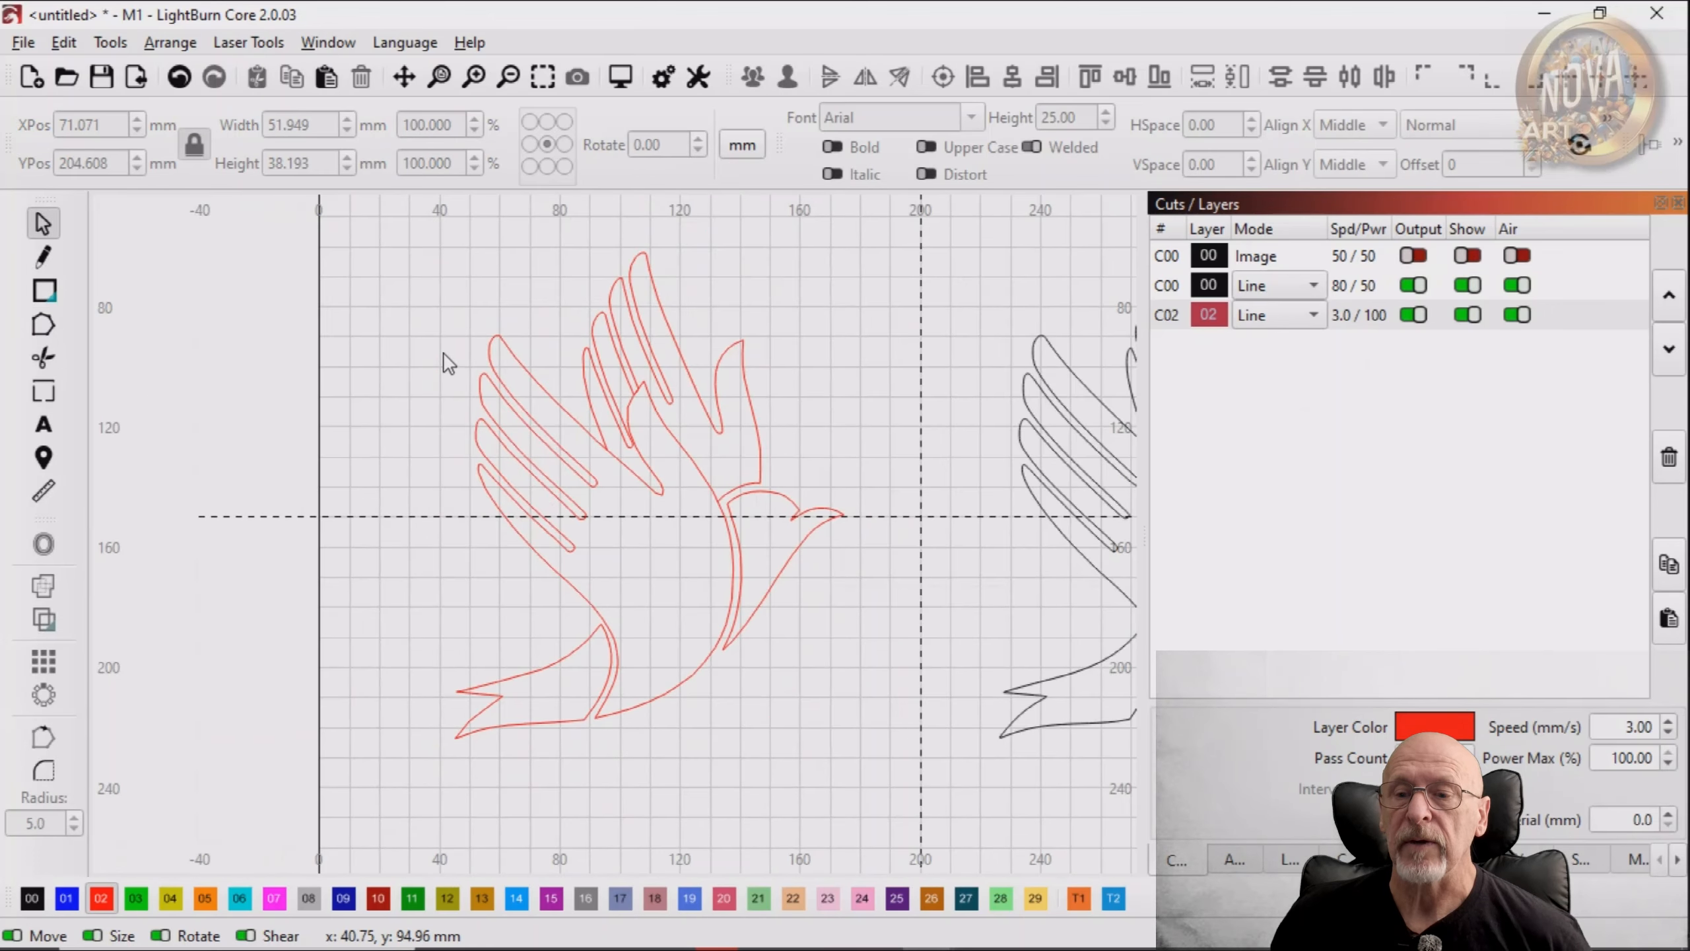
scroll(672, 388, "up", 2)
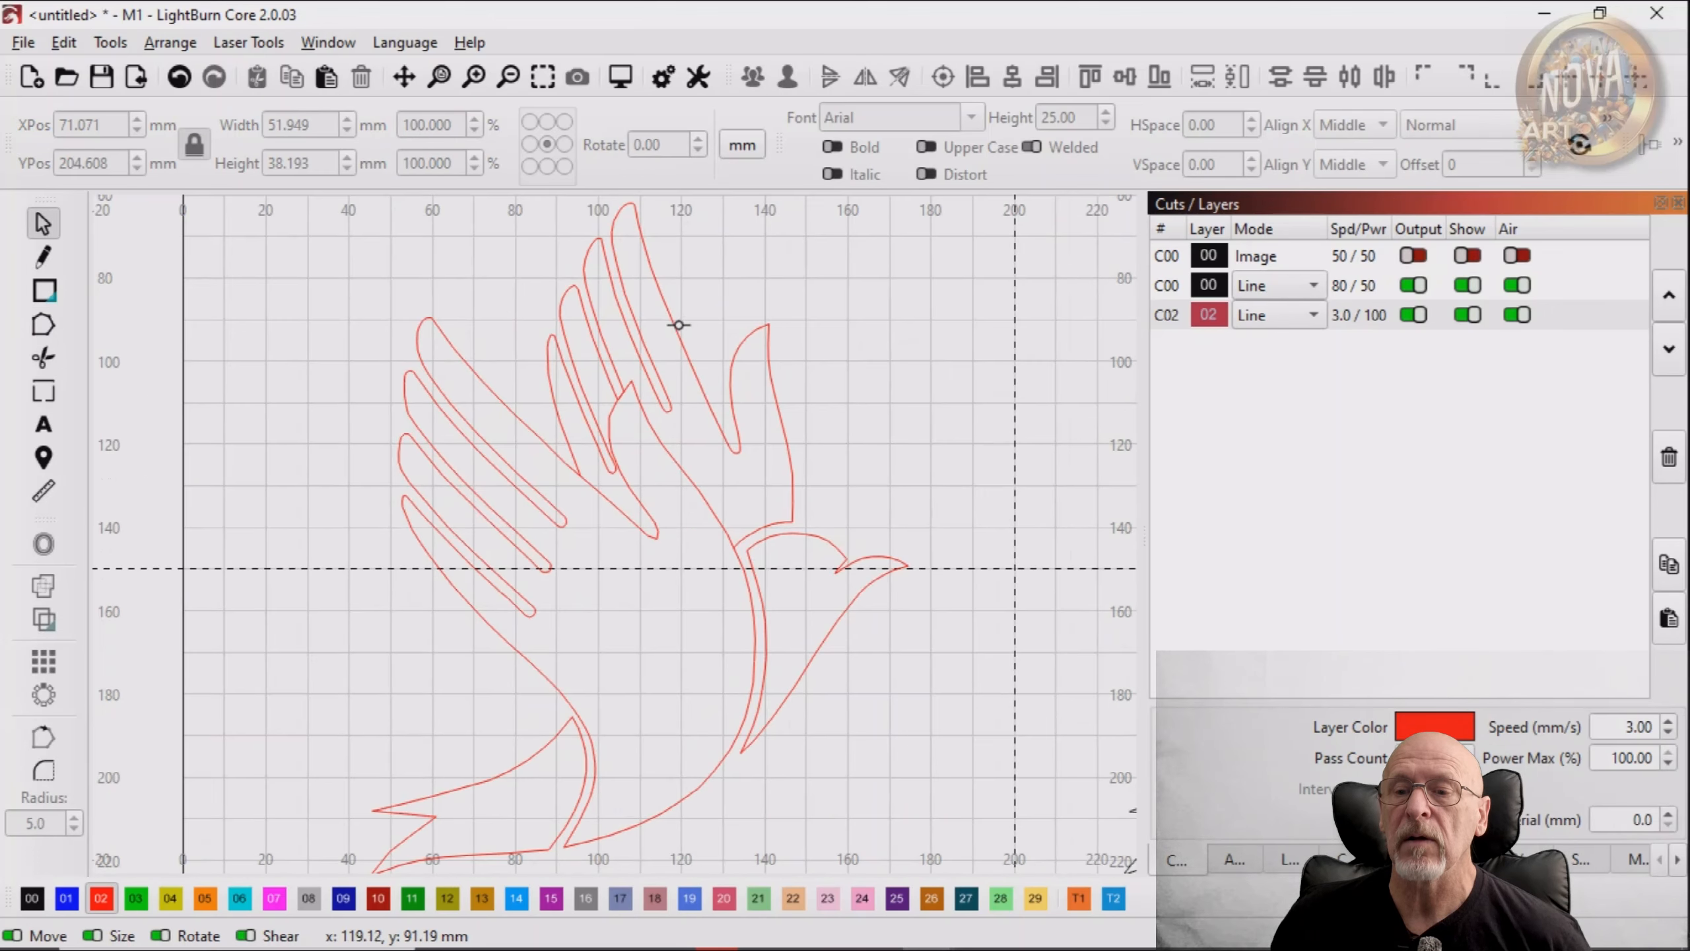
Smooth the rear wing outline that includes the upright thumb using Optimize Selected Shapes, with source smoothing at 5 mm and line and arc fitting at 0
left_click(677, 326)
scroll(702, 323, "up", 2)
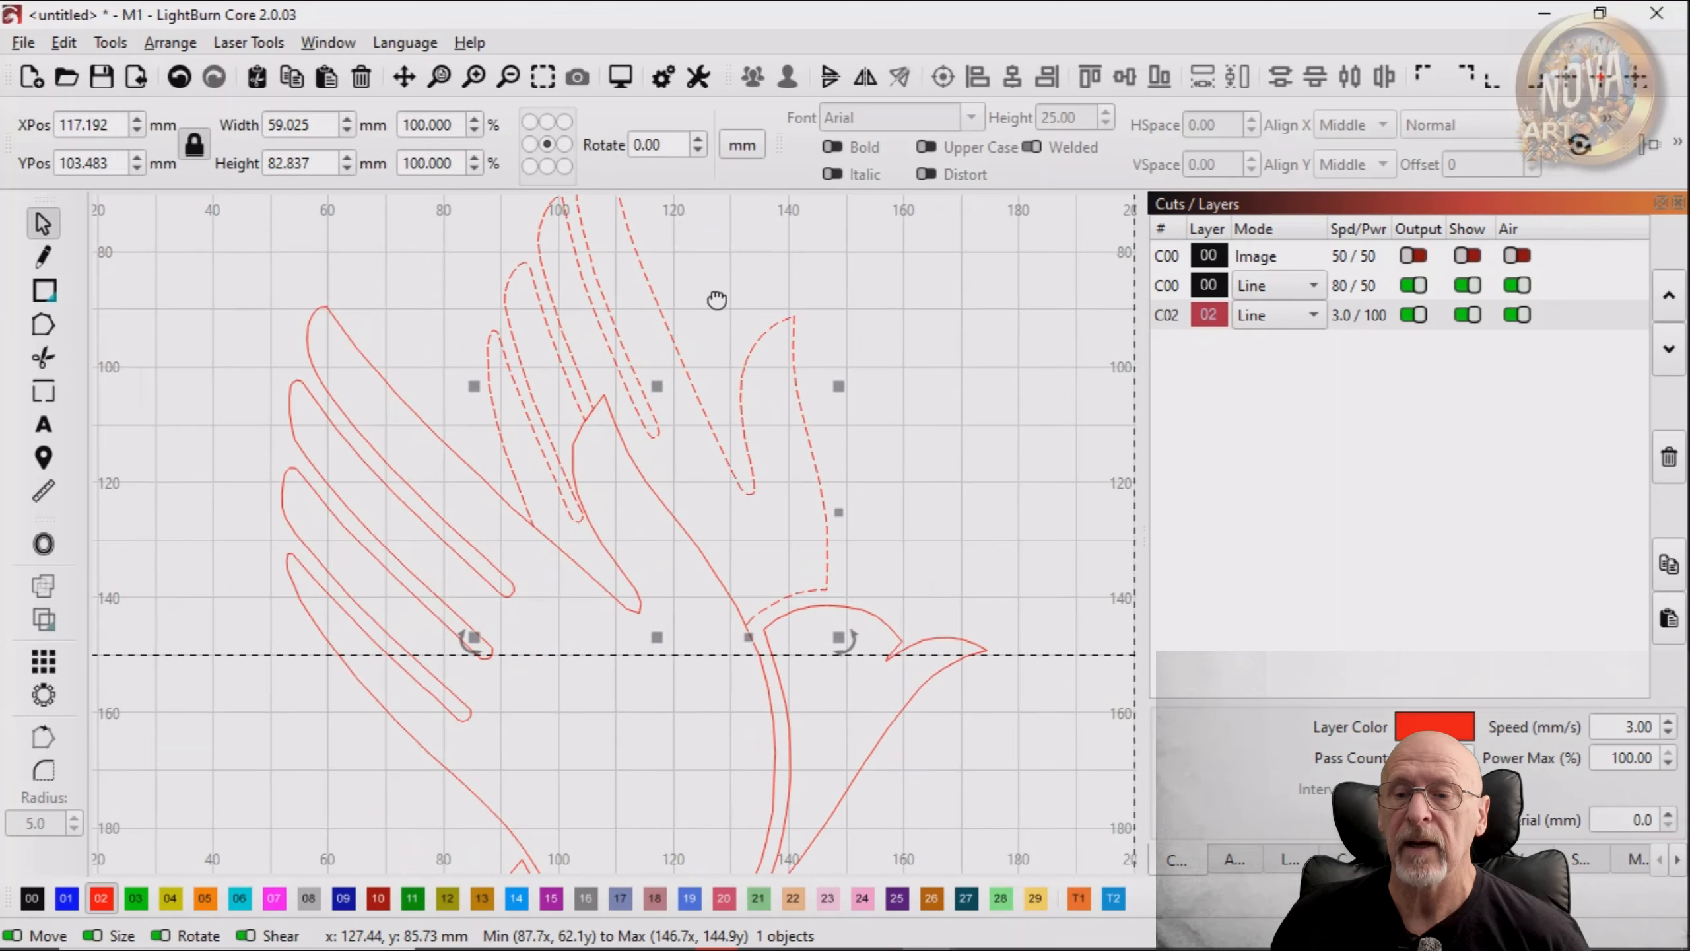
left_click_drag(716, 300, 565, 400)
scroll(542, 425, "up", 2)
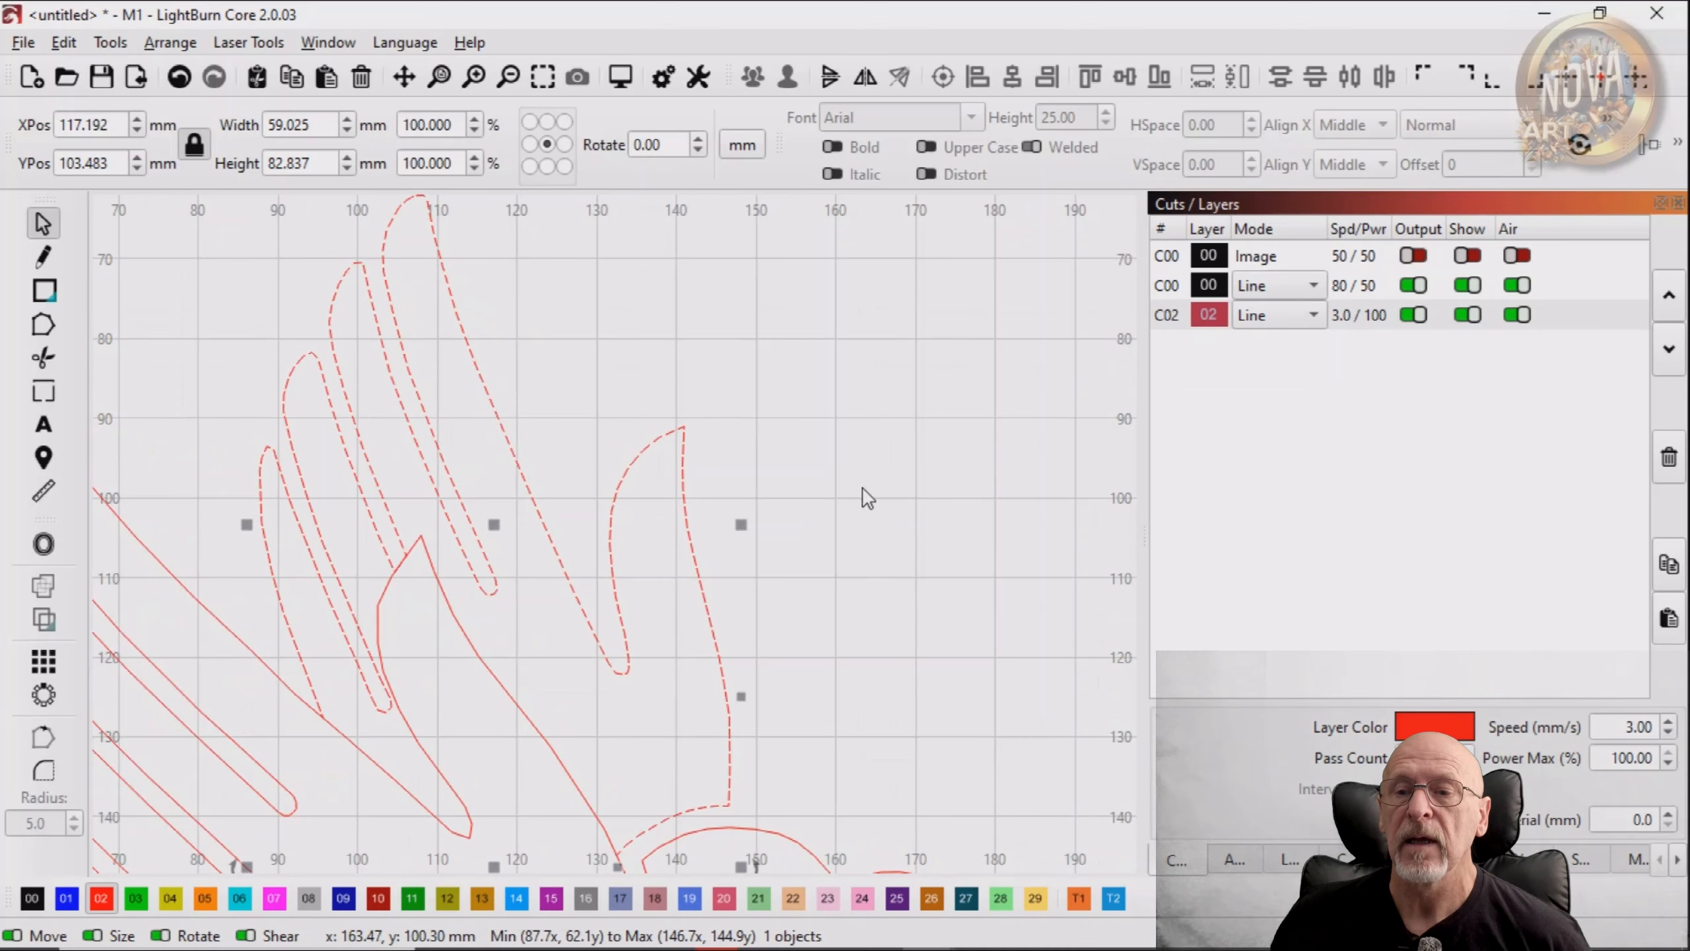
left_click_drag(866, 498, 892, 467)
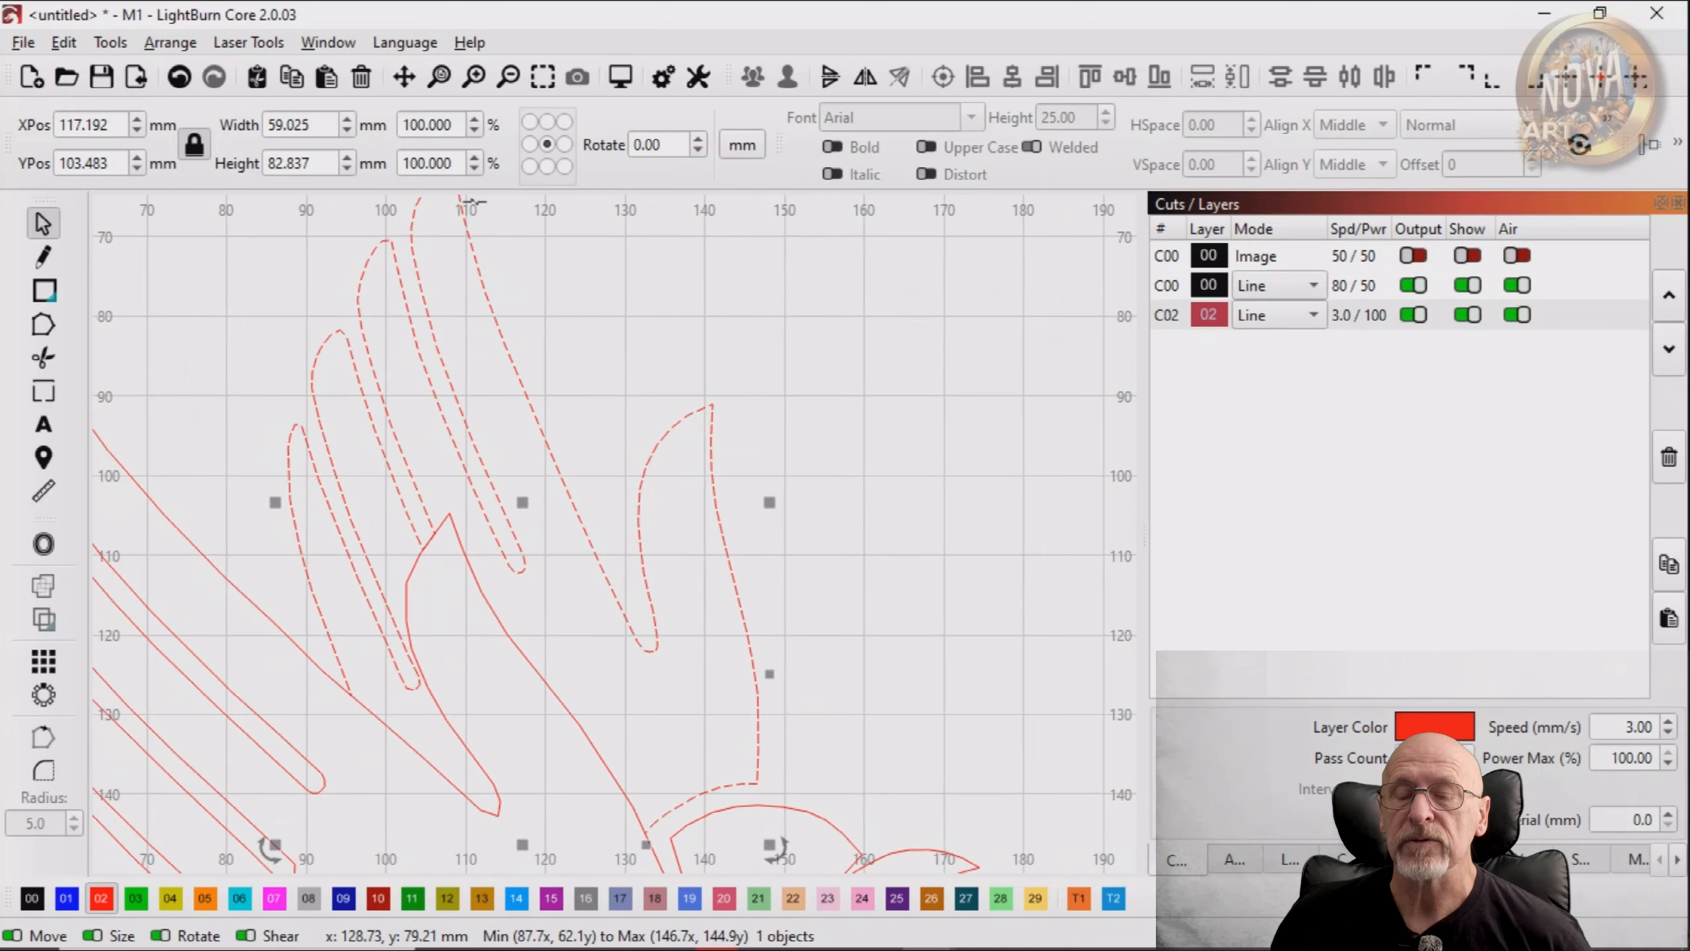
left_click(64, 43)
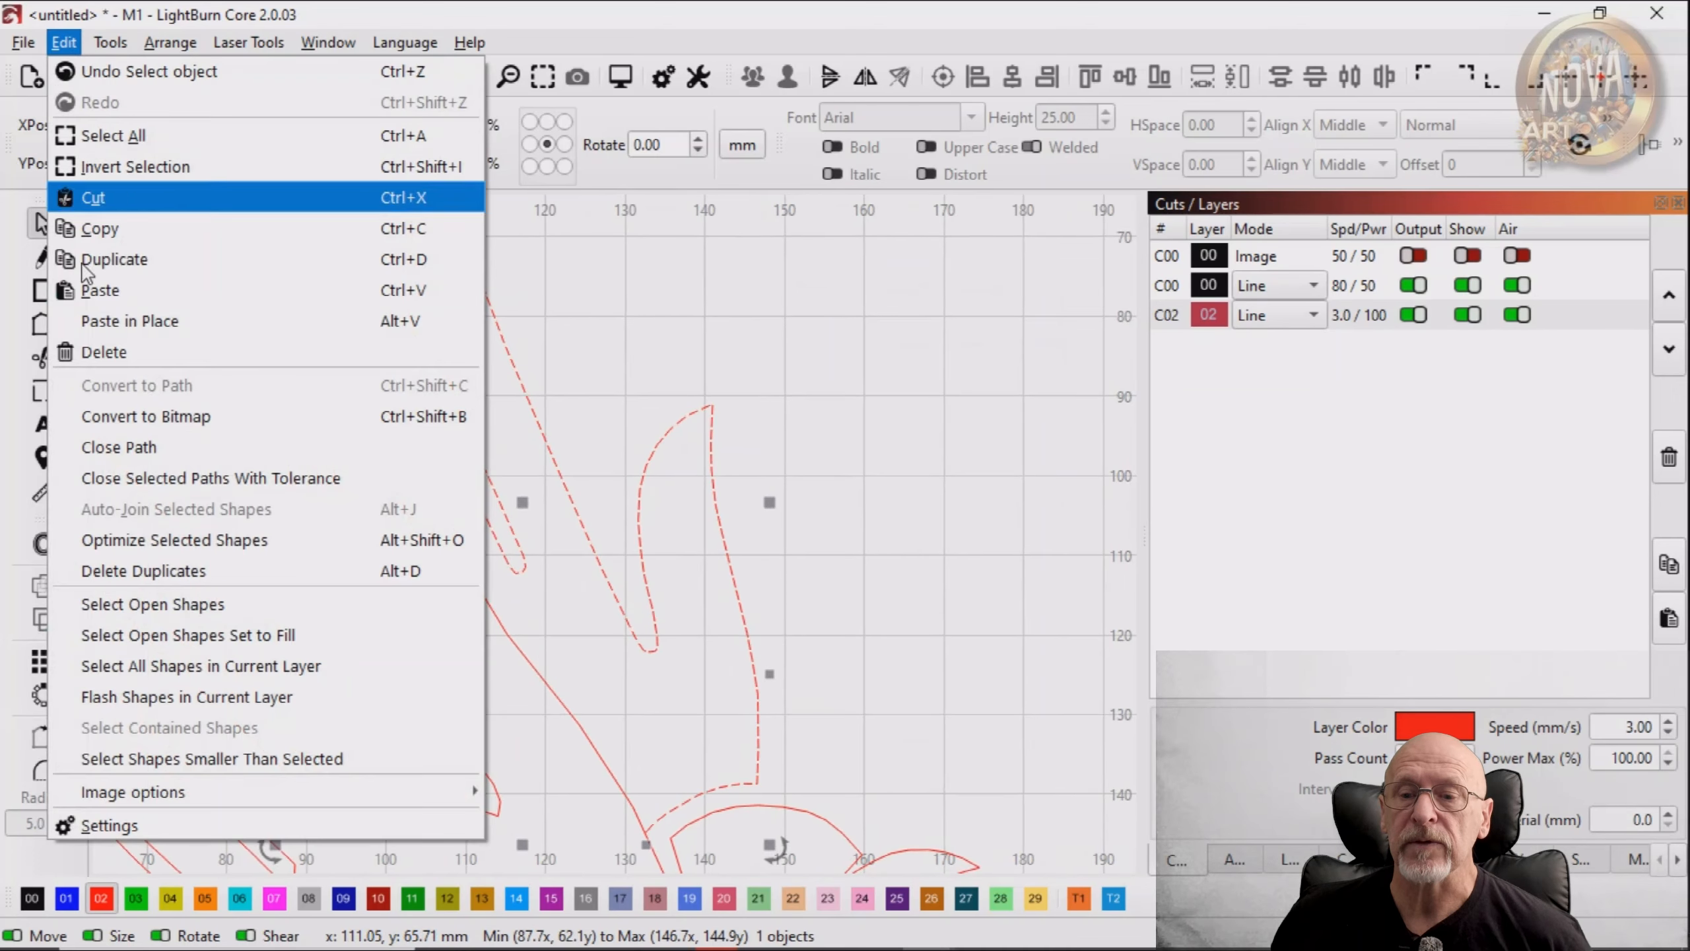
left_click(167, 540)
left_click_drag(849, 321, 1067, 296)
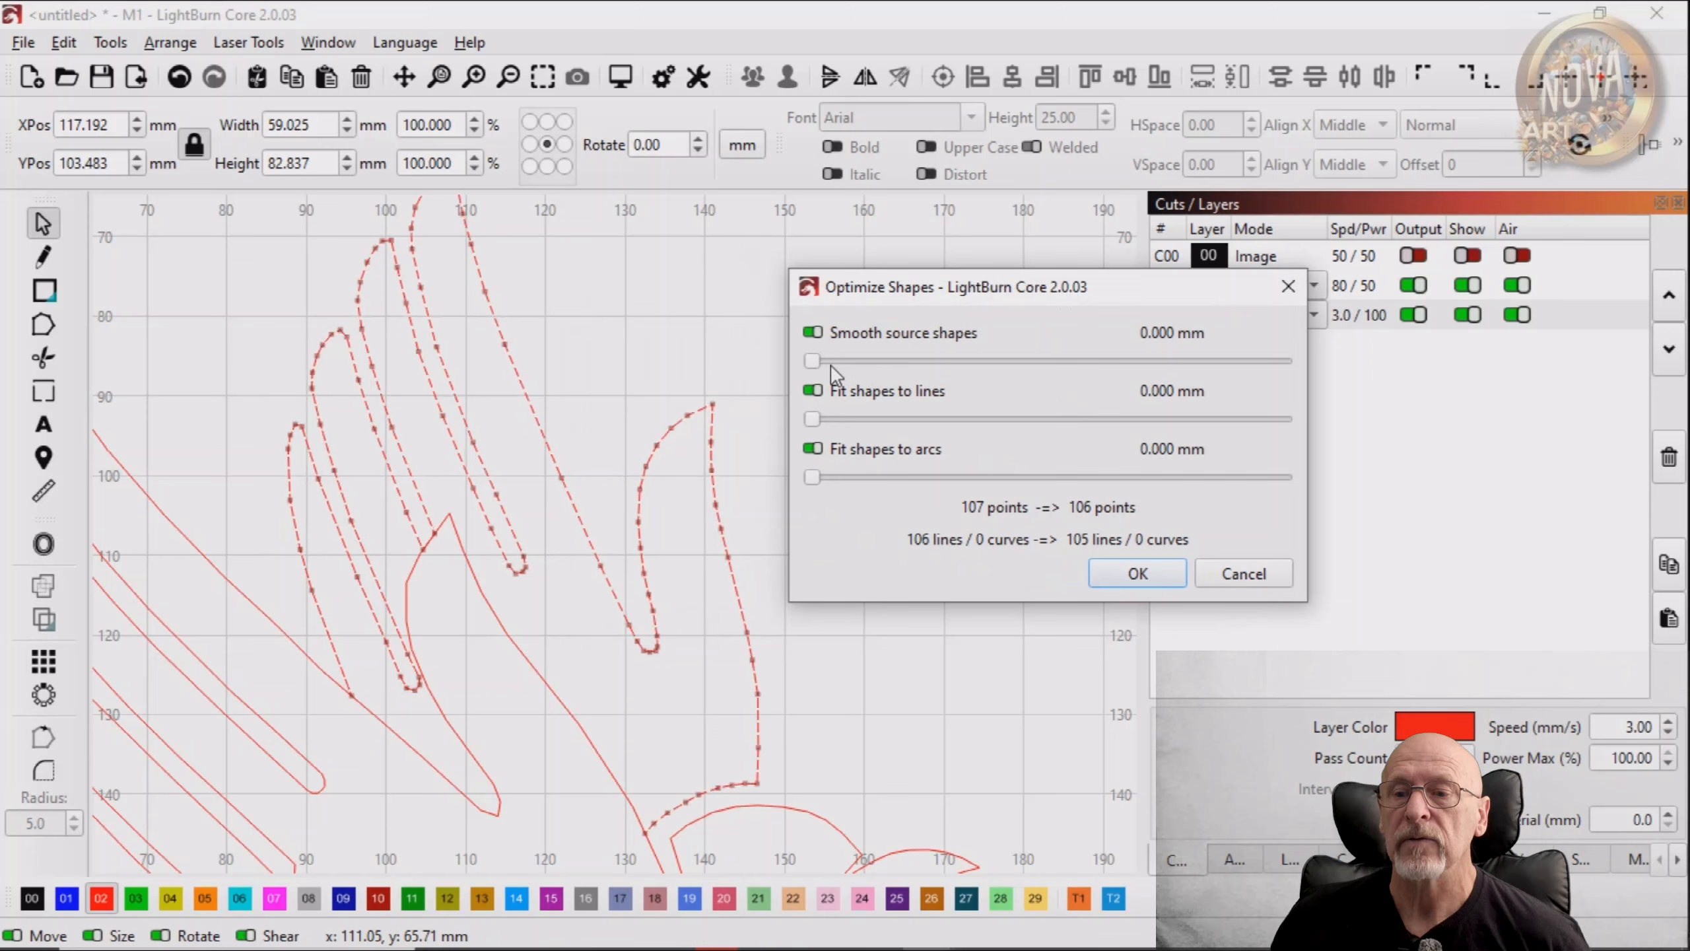
left_click_drag(814, 363, 1320, 397)
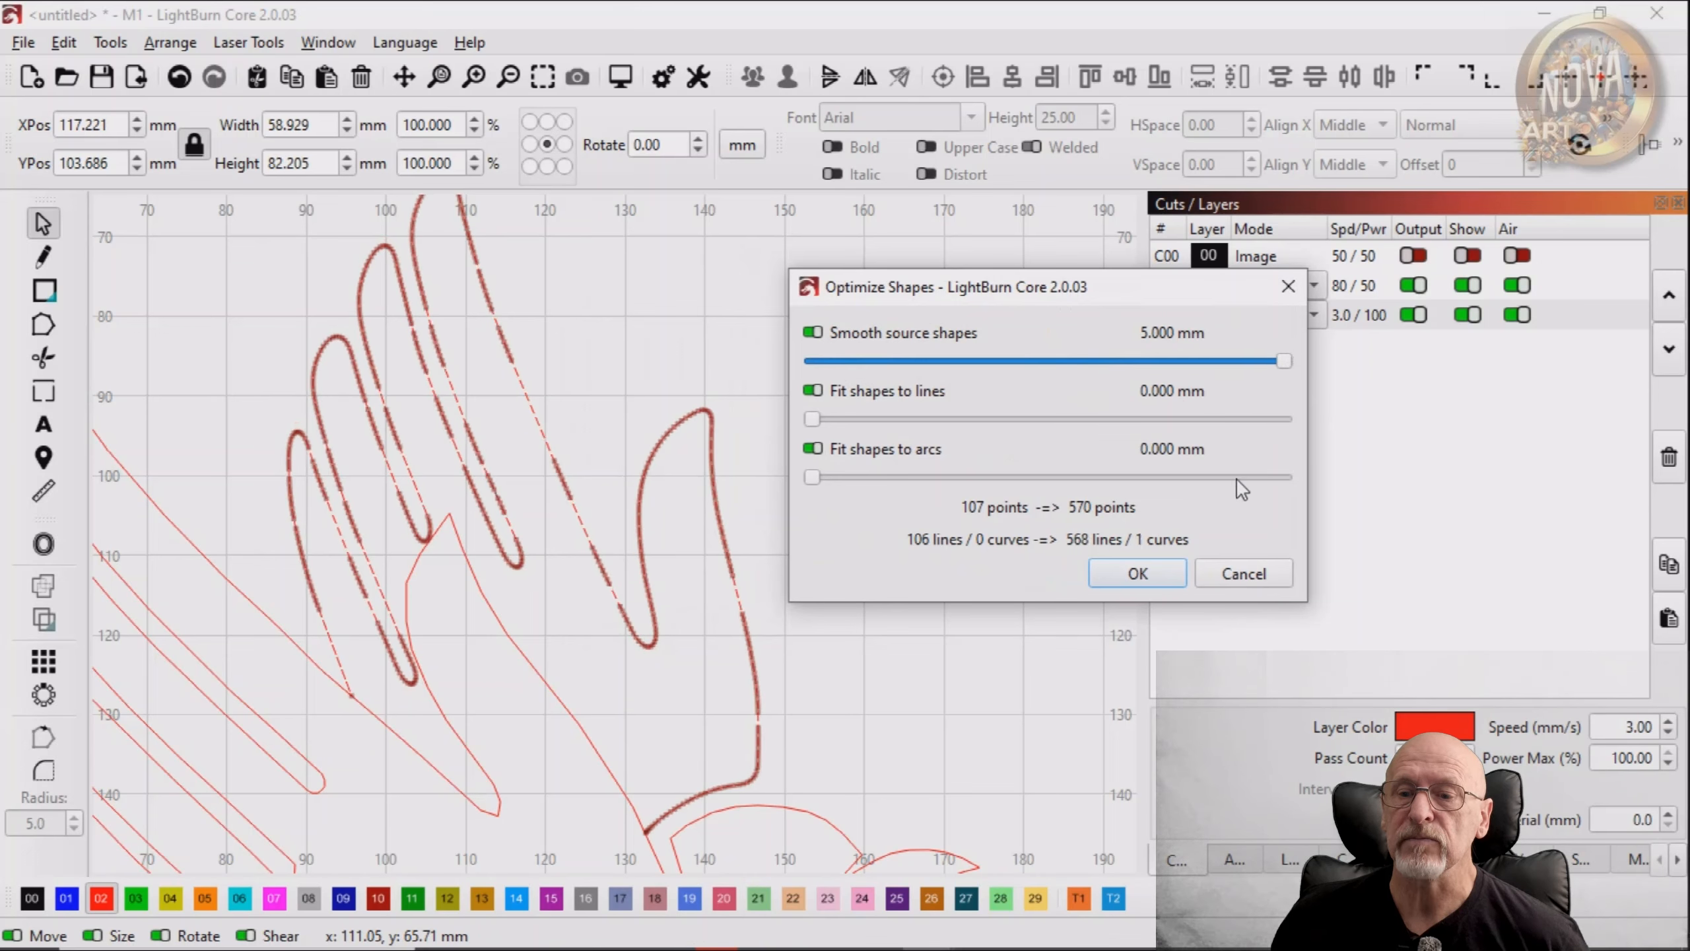
left_click(1167, 574)
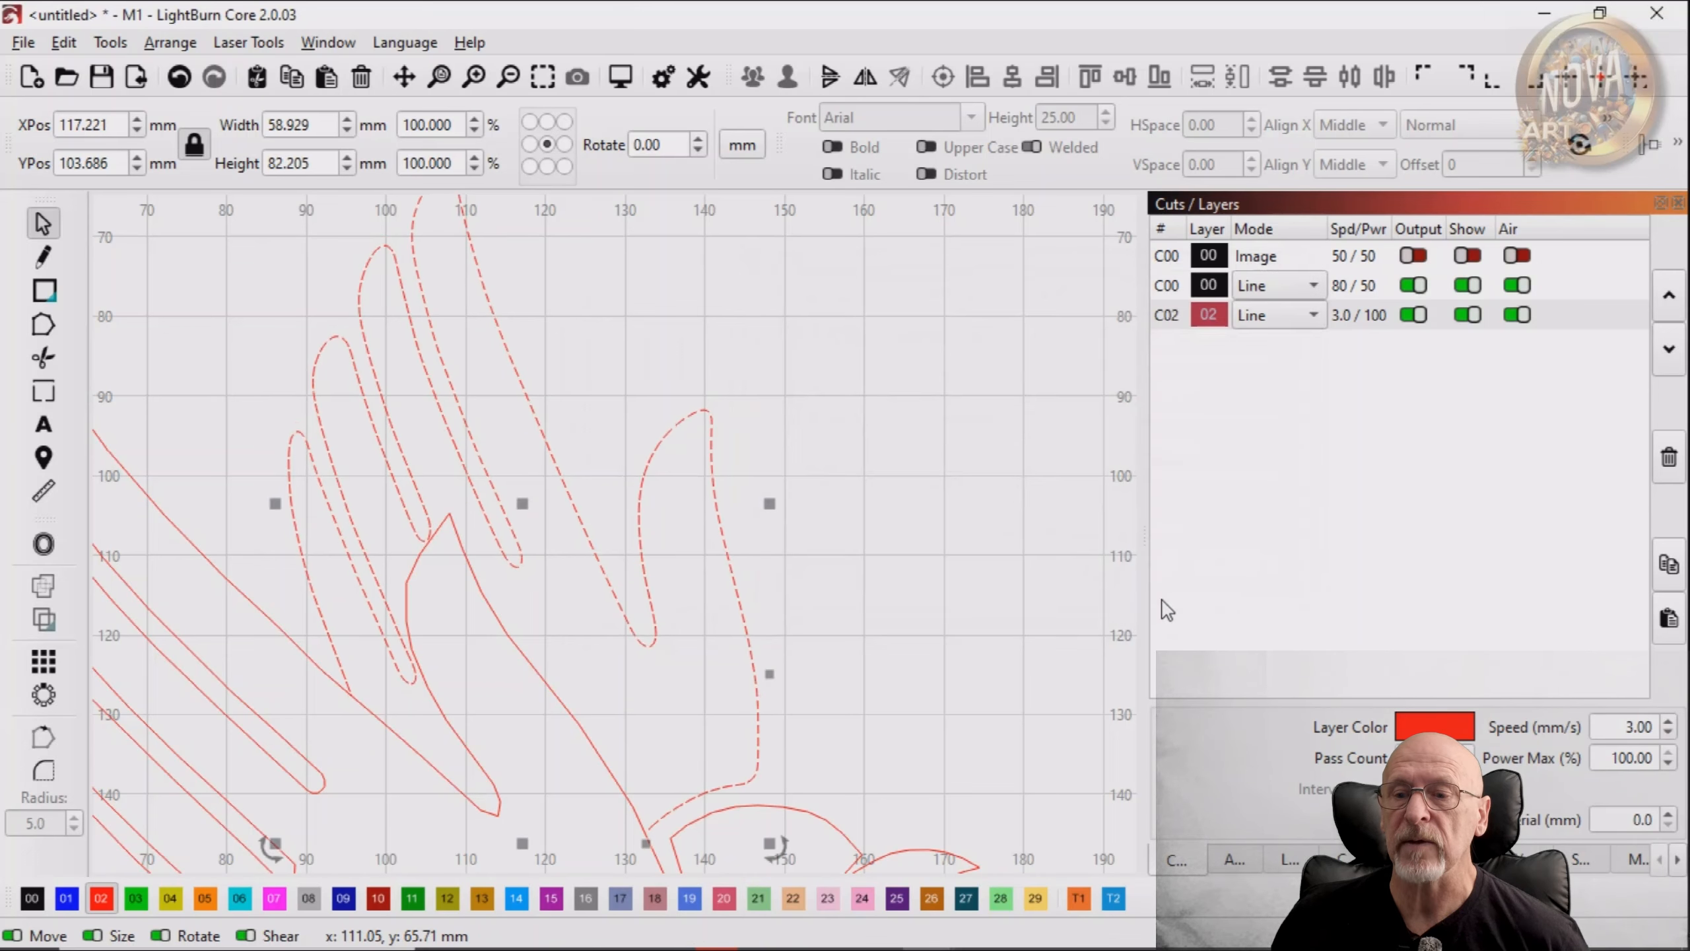
Smooth the body and front wing outline with Optimize Selected Shapes, using 5 mm source smoothing and 0 mm line and arc fitting
left_click(499, 625)
left_click_drag(866, 662, 900, 491)
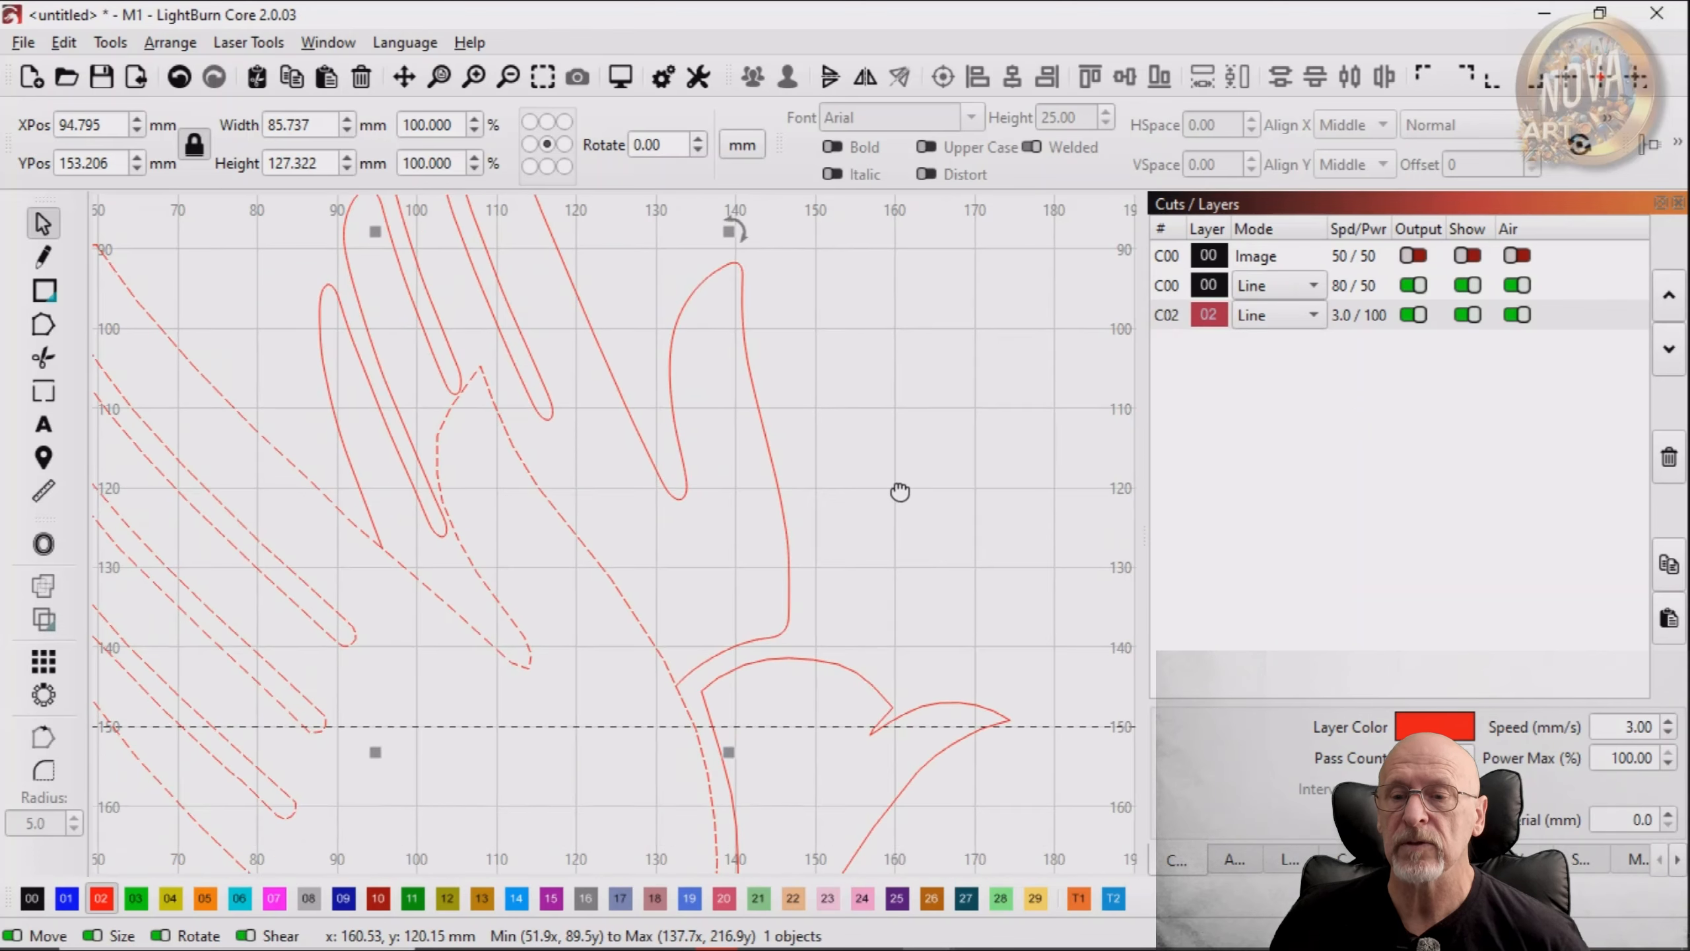
scroll(561, 458, "down", 2)
left_click_drag(605, 445, 699, 391)
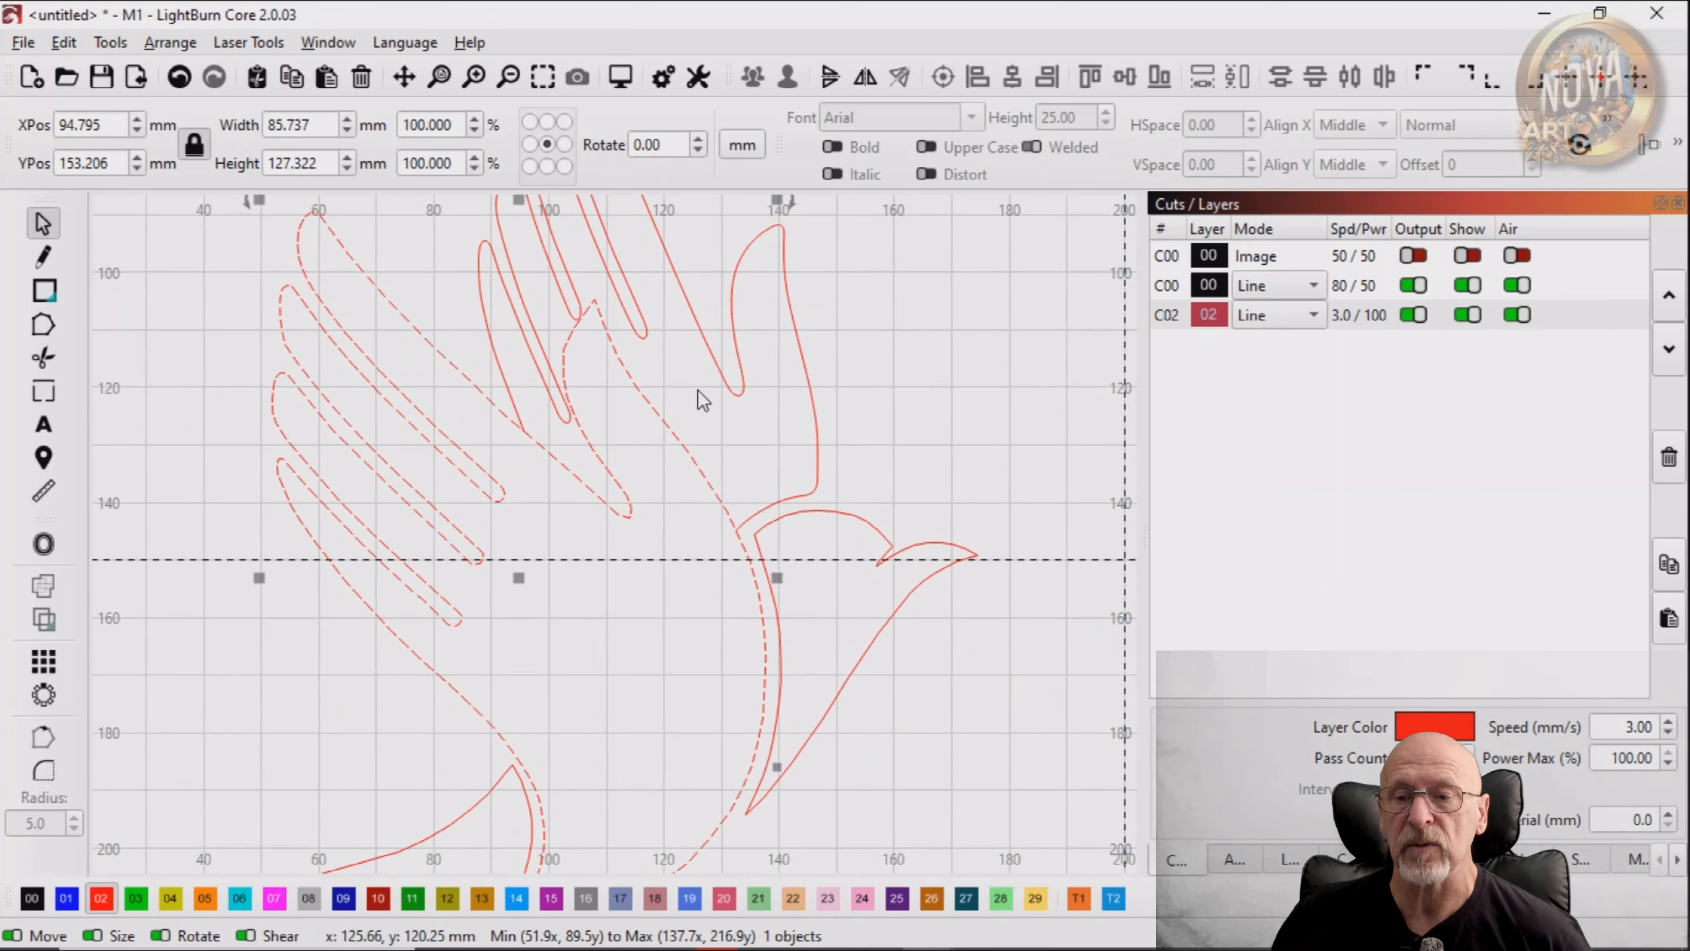
left_click(67, 44)
left_click(166, 534)
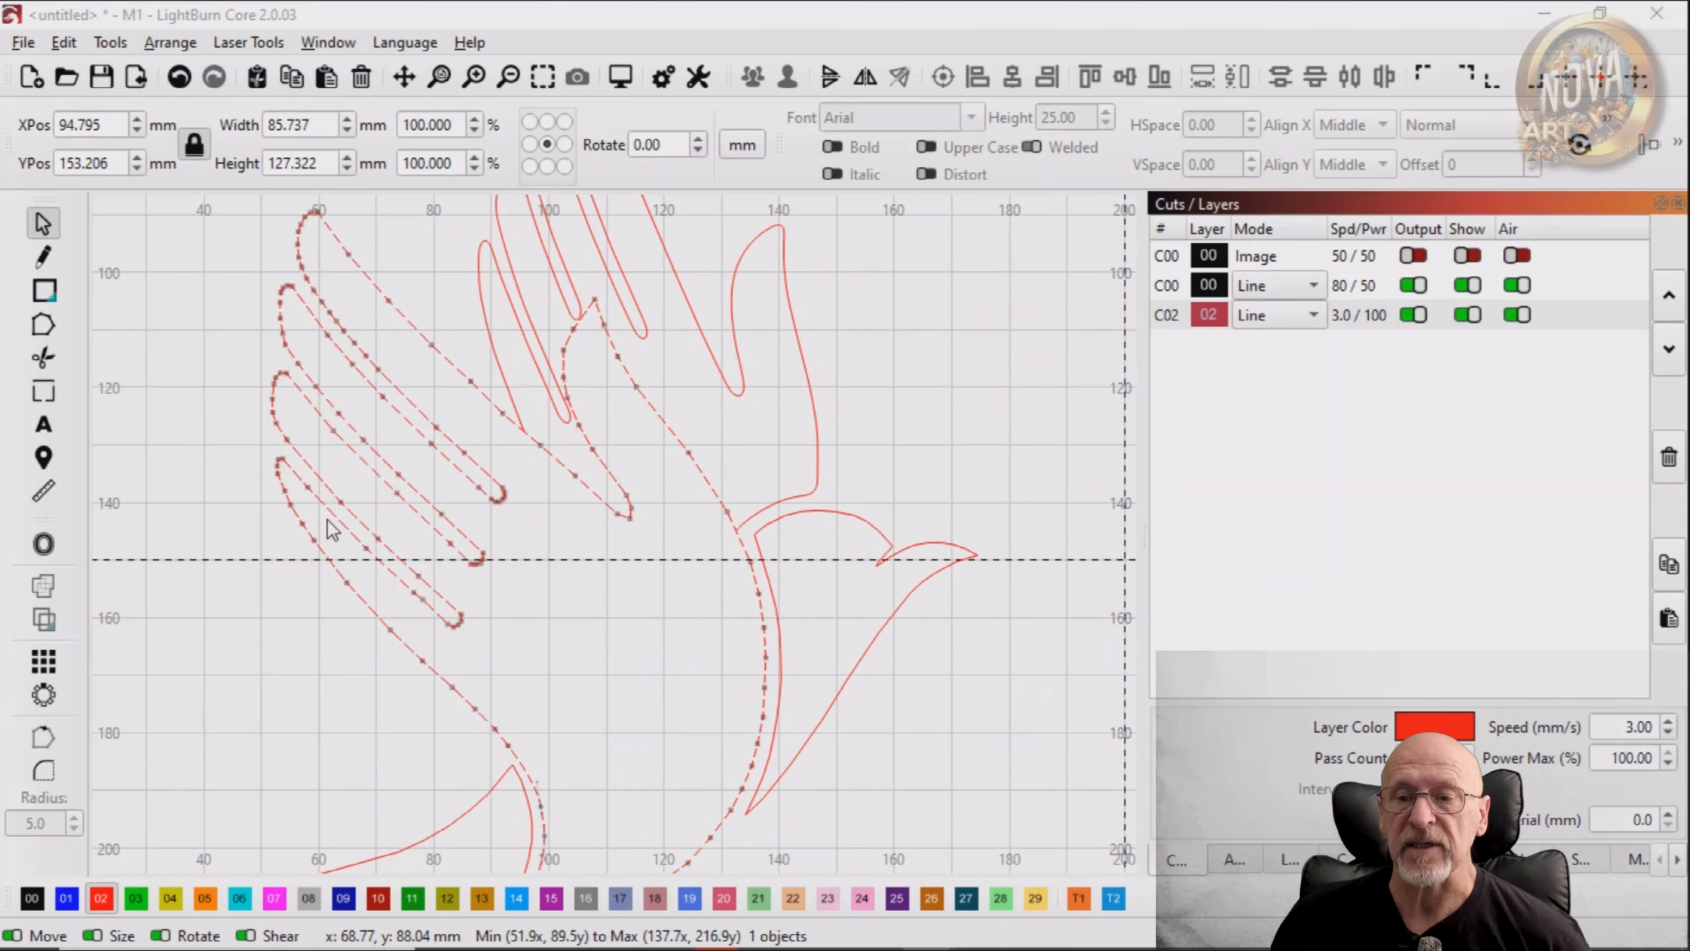
left_click(597, 358)
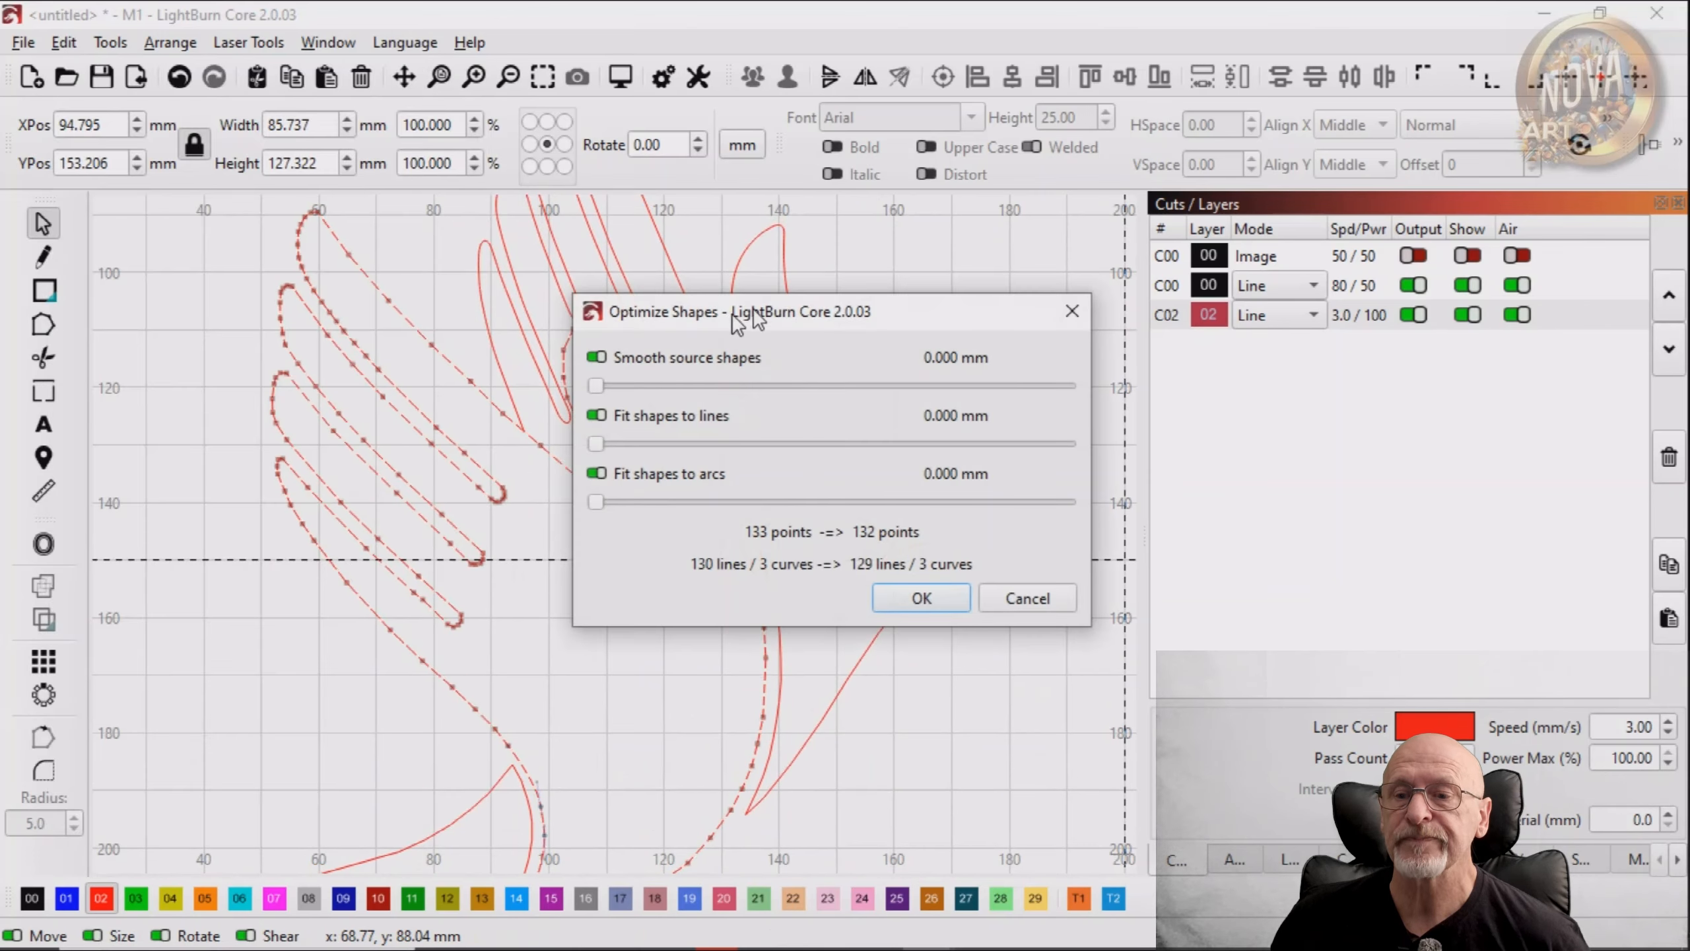
left_click_drag(735, 319, 896, 249)
left_click_drag(784, 309, 1476, 330)
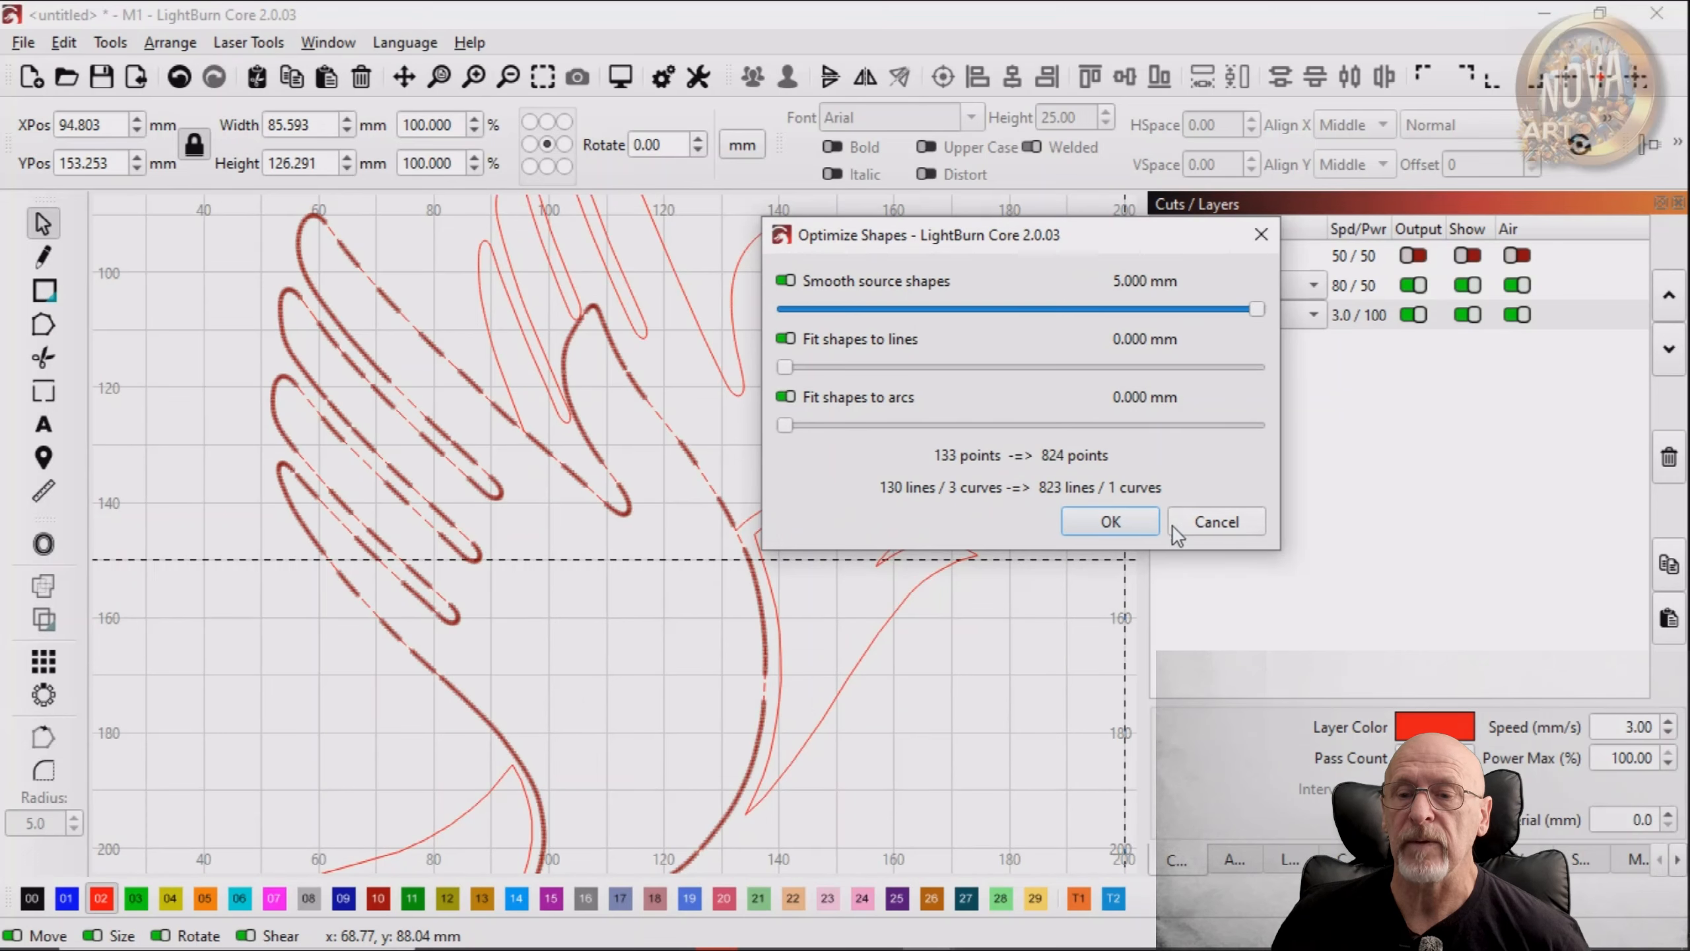
left_click(1140, 523)
Smooth the head and beak outline with Optimize Selected Shapes, using 5 mm source smoothing and 0 mm line and arc fitting
scroll(1014, 713, "down", 1)
left_click_drag(1014, 714, 1017, 472)
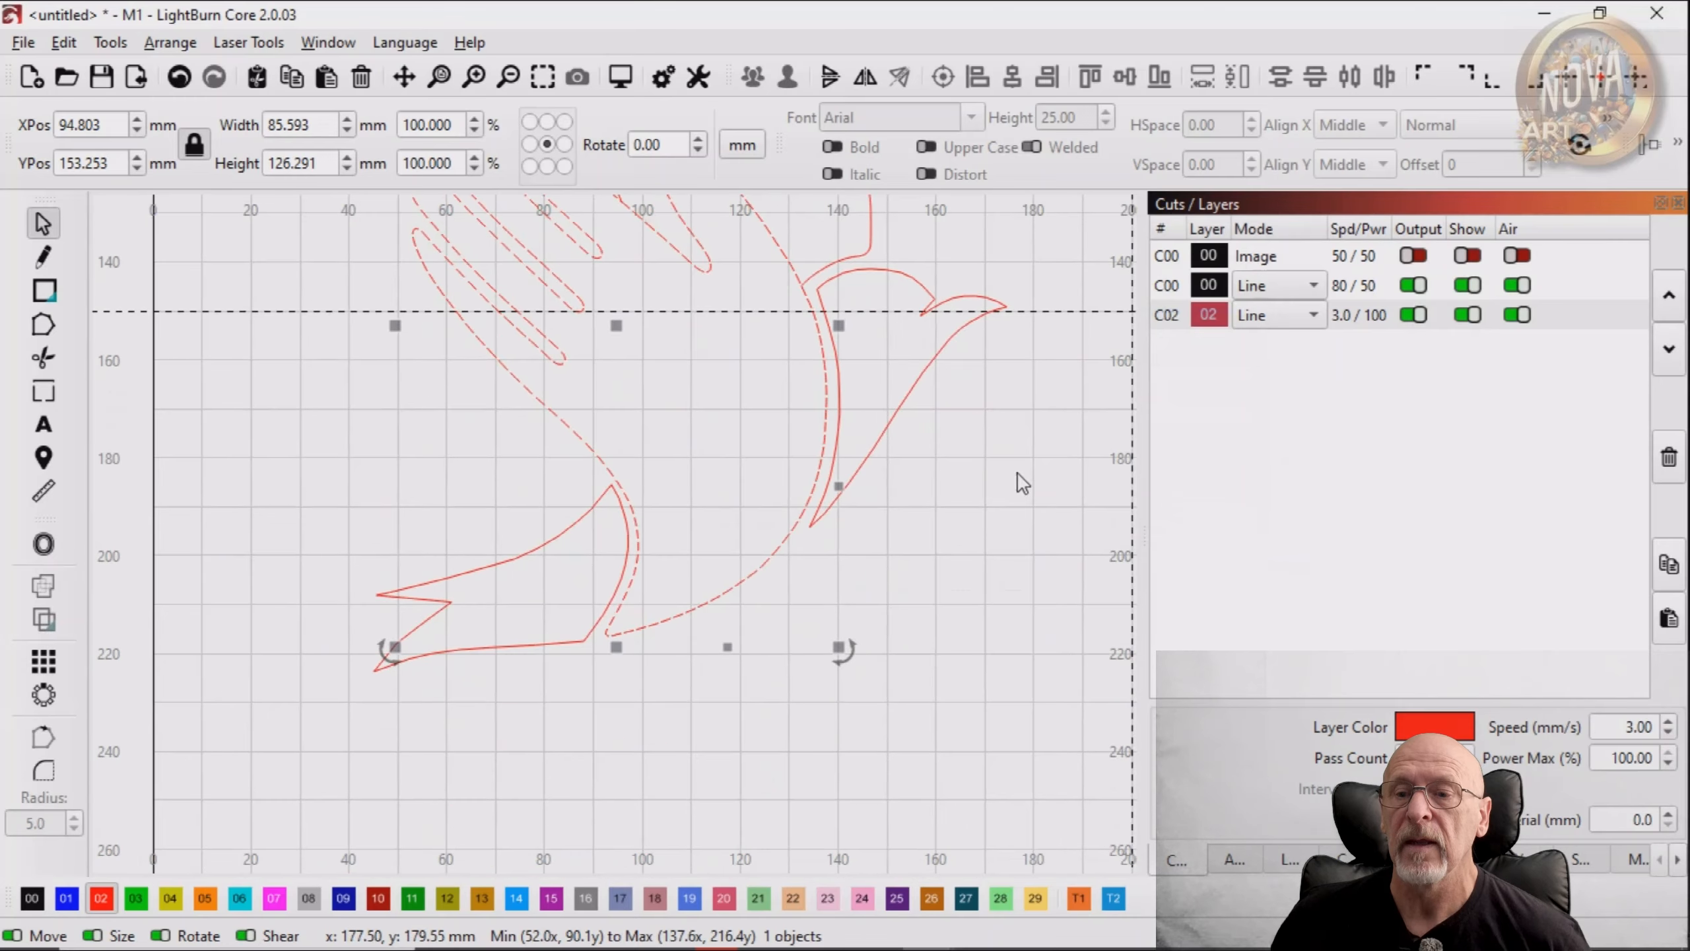
left_click(870, 269)
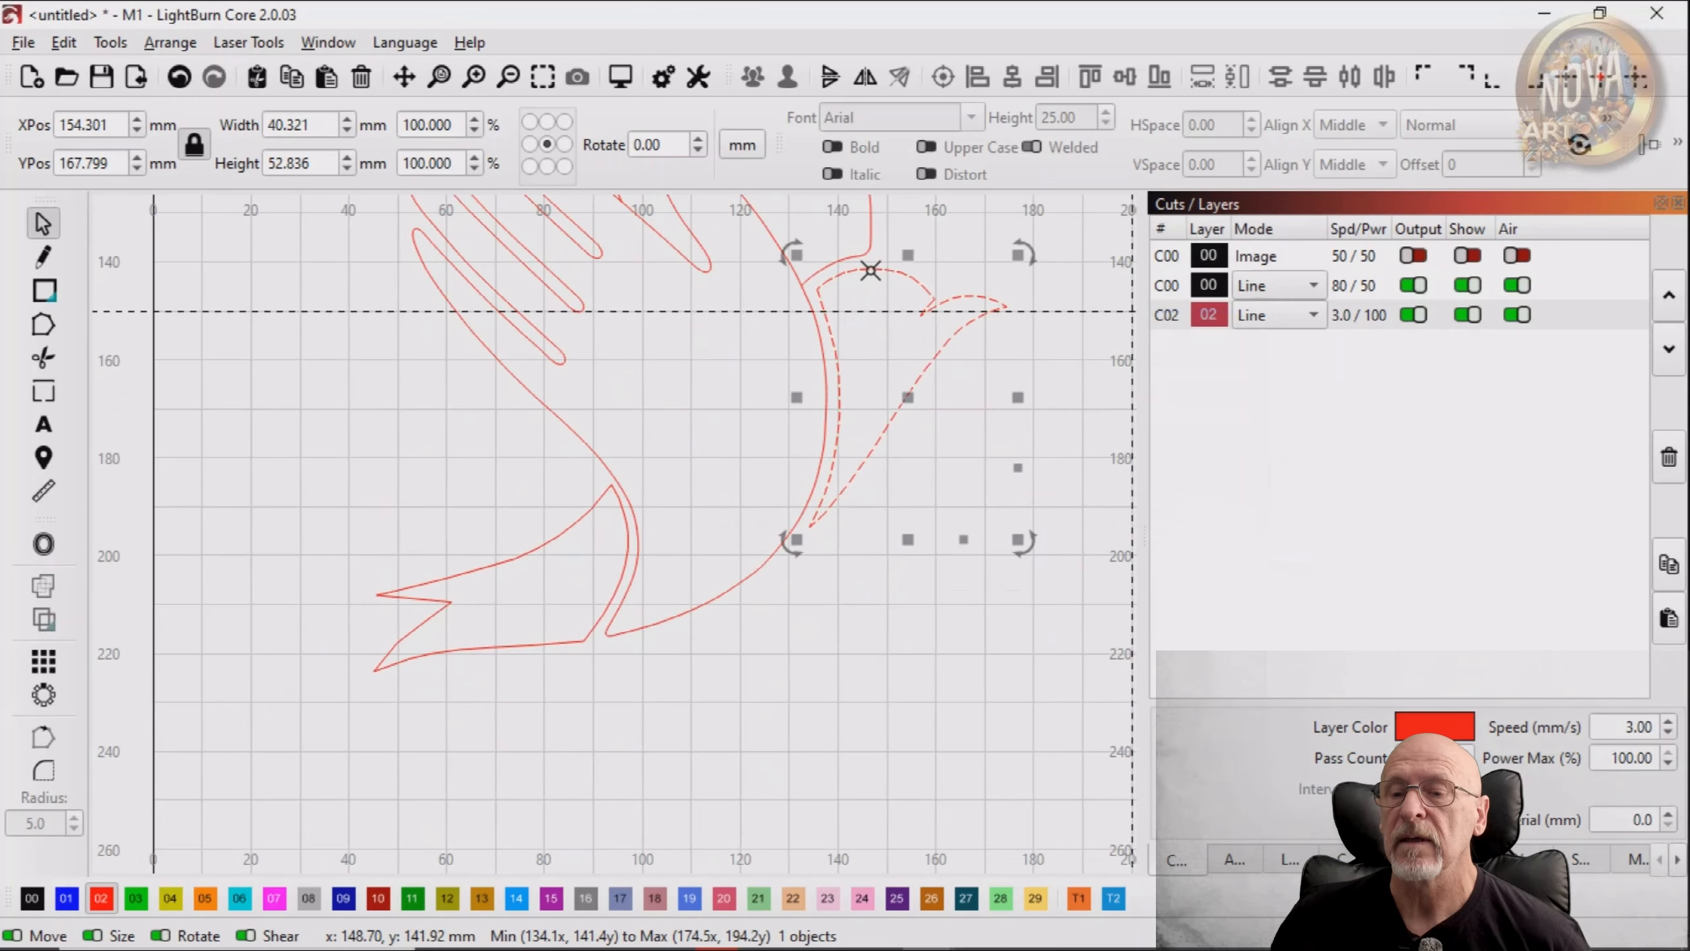
left_click(64, 42)
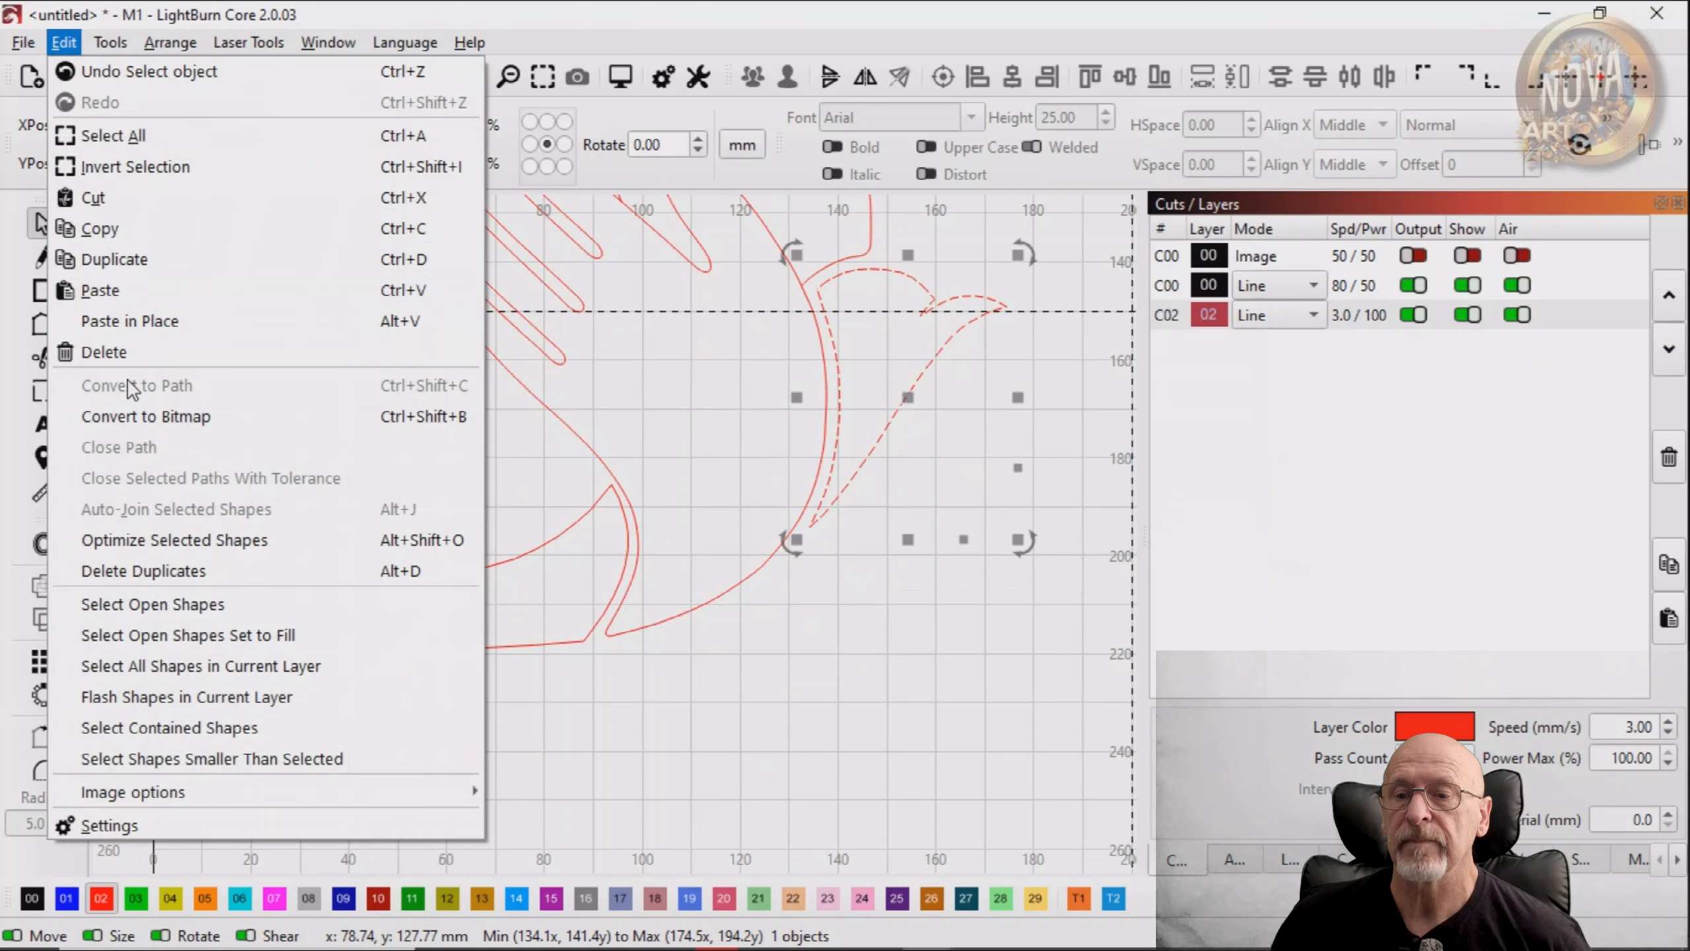
left_click(164, 538)
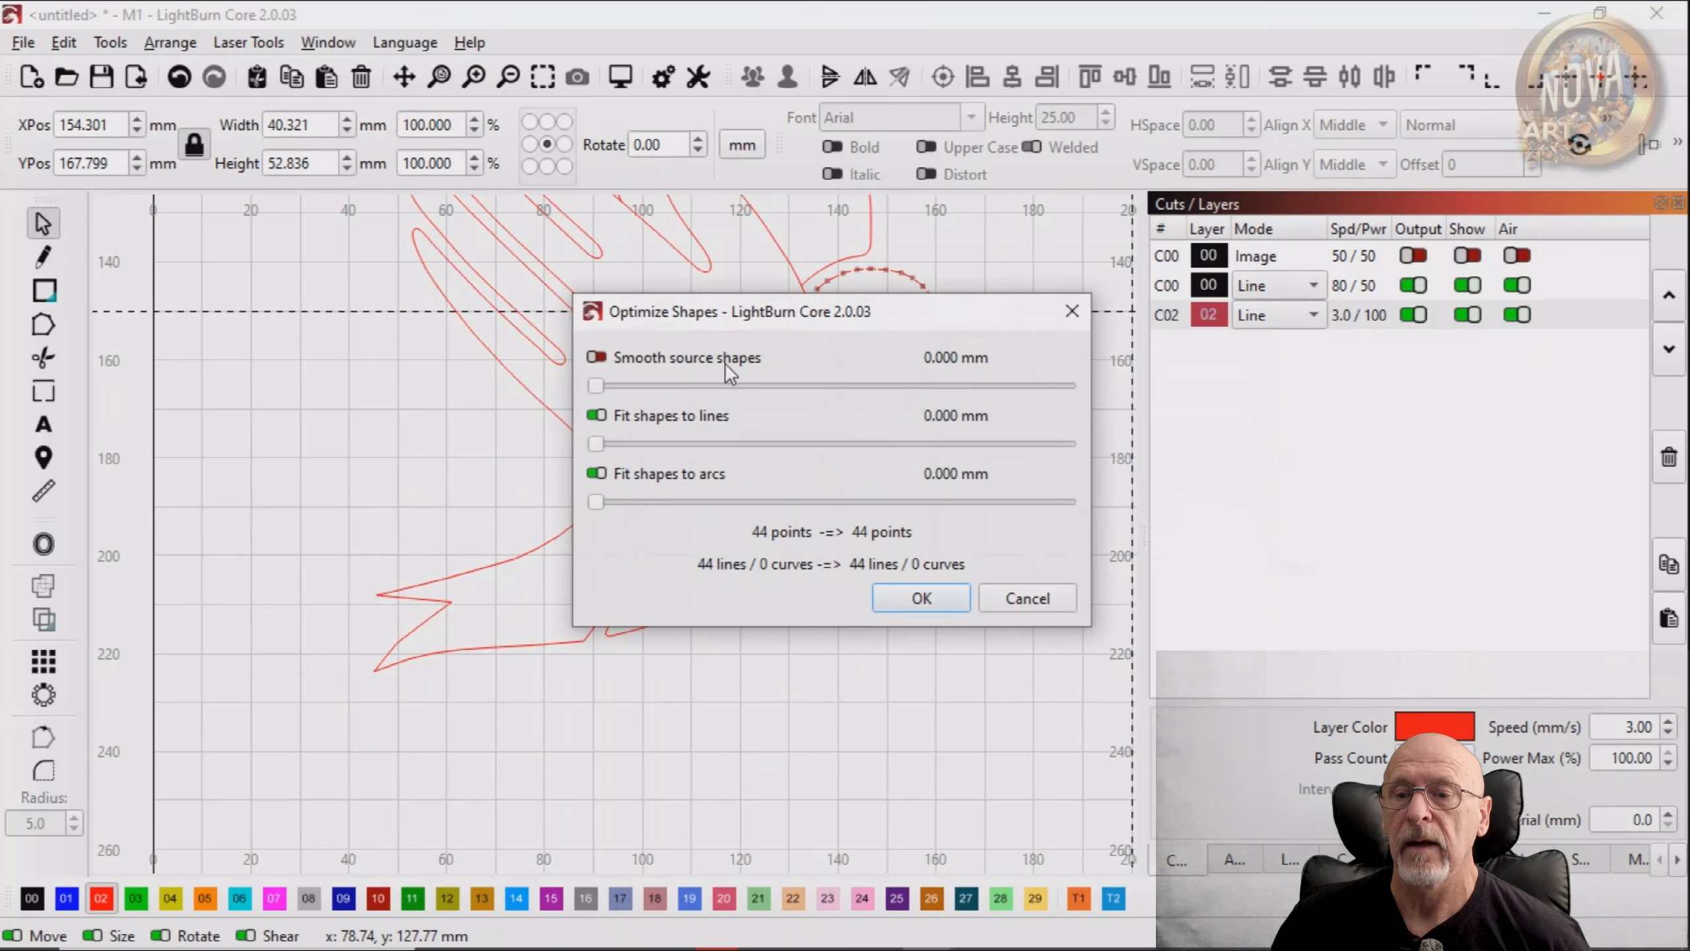
left_click_drag(752, 320, 1175, 386)
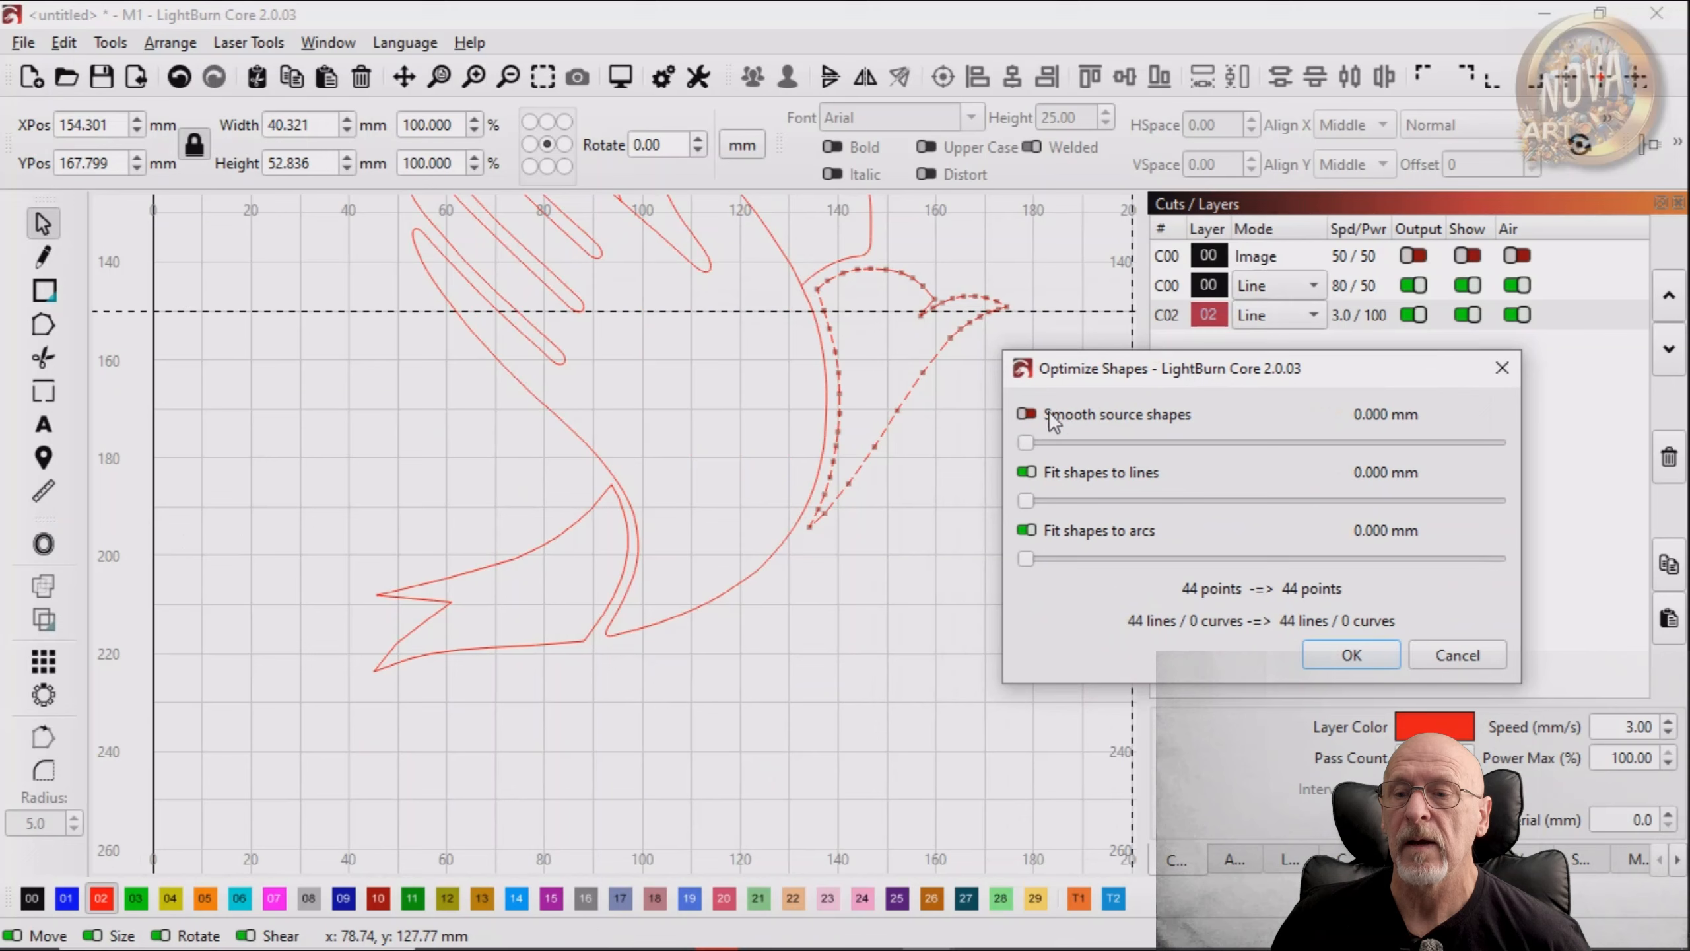
left_click_drag(1028, 444, 1587, 459)
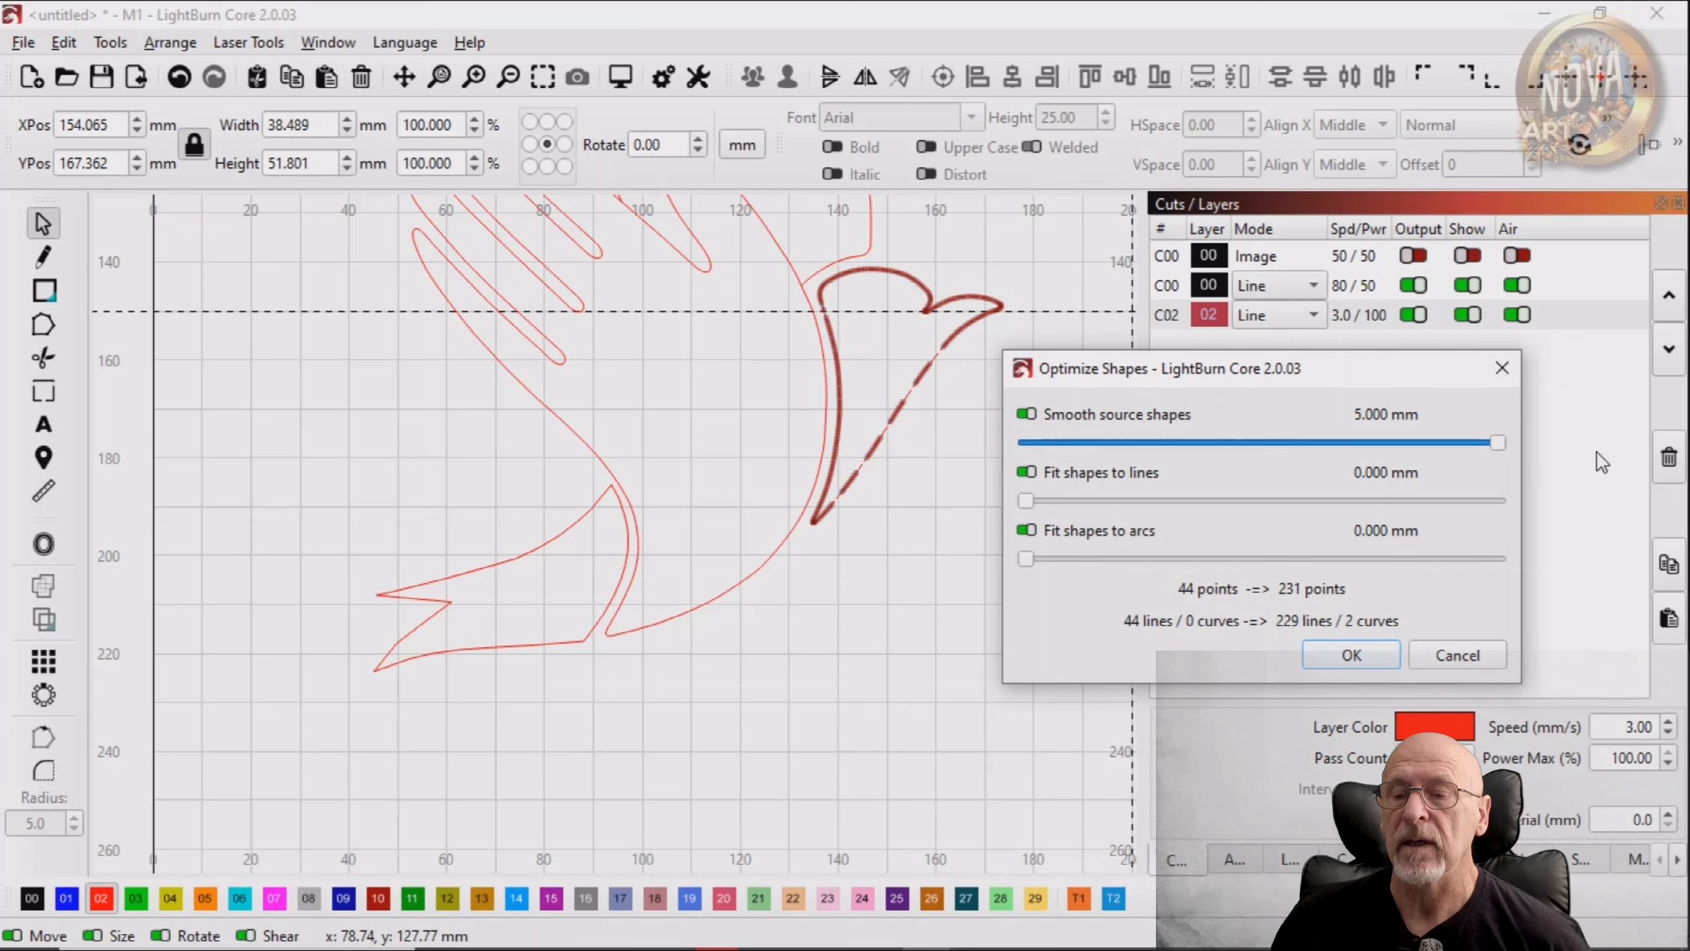
left_click(1357, 656)
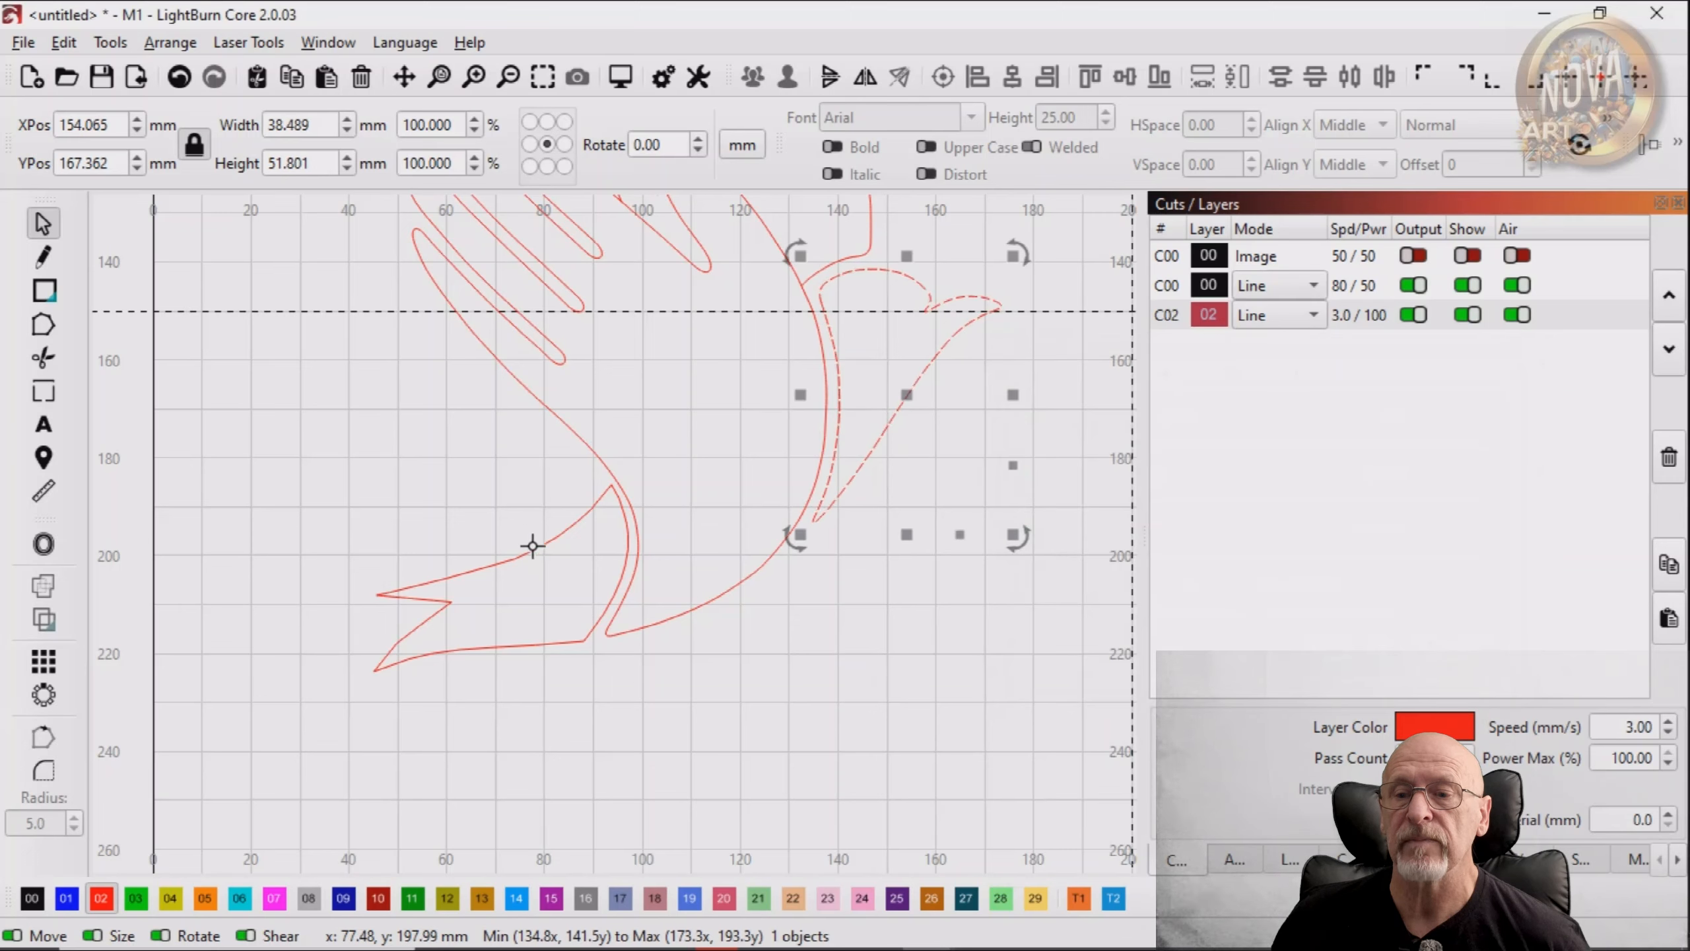
Smooth the forked tail outline with Optimize Selected Shapes at 5 mm source smoothing and 0 mm line and arc fitting, and deselect it
left_click(531, 546)
left_click(530, 548)
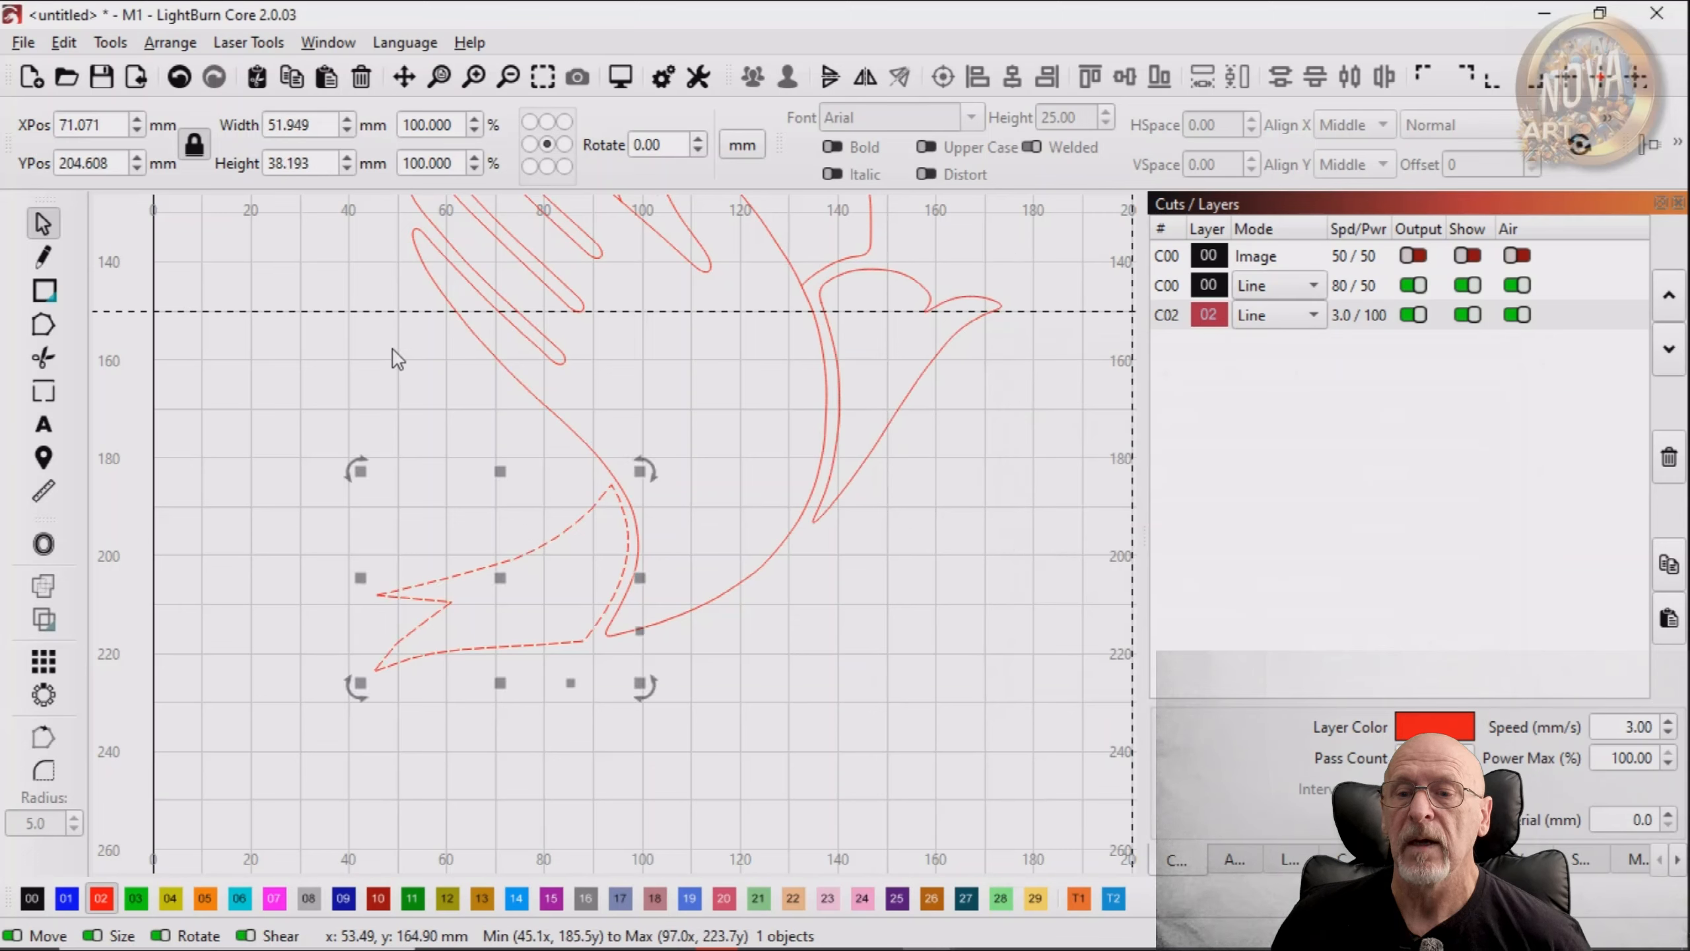
left_click(63, 43)
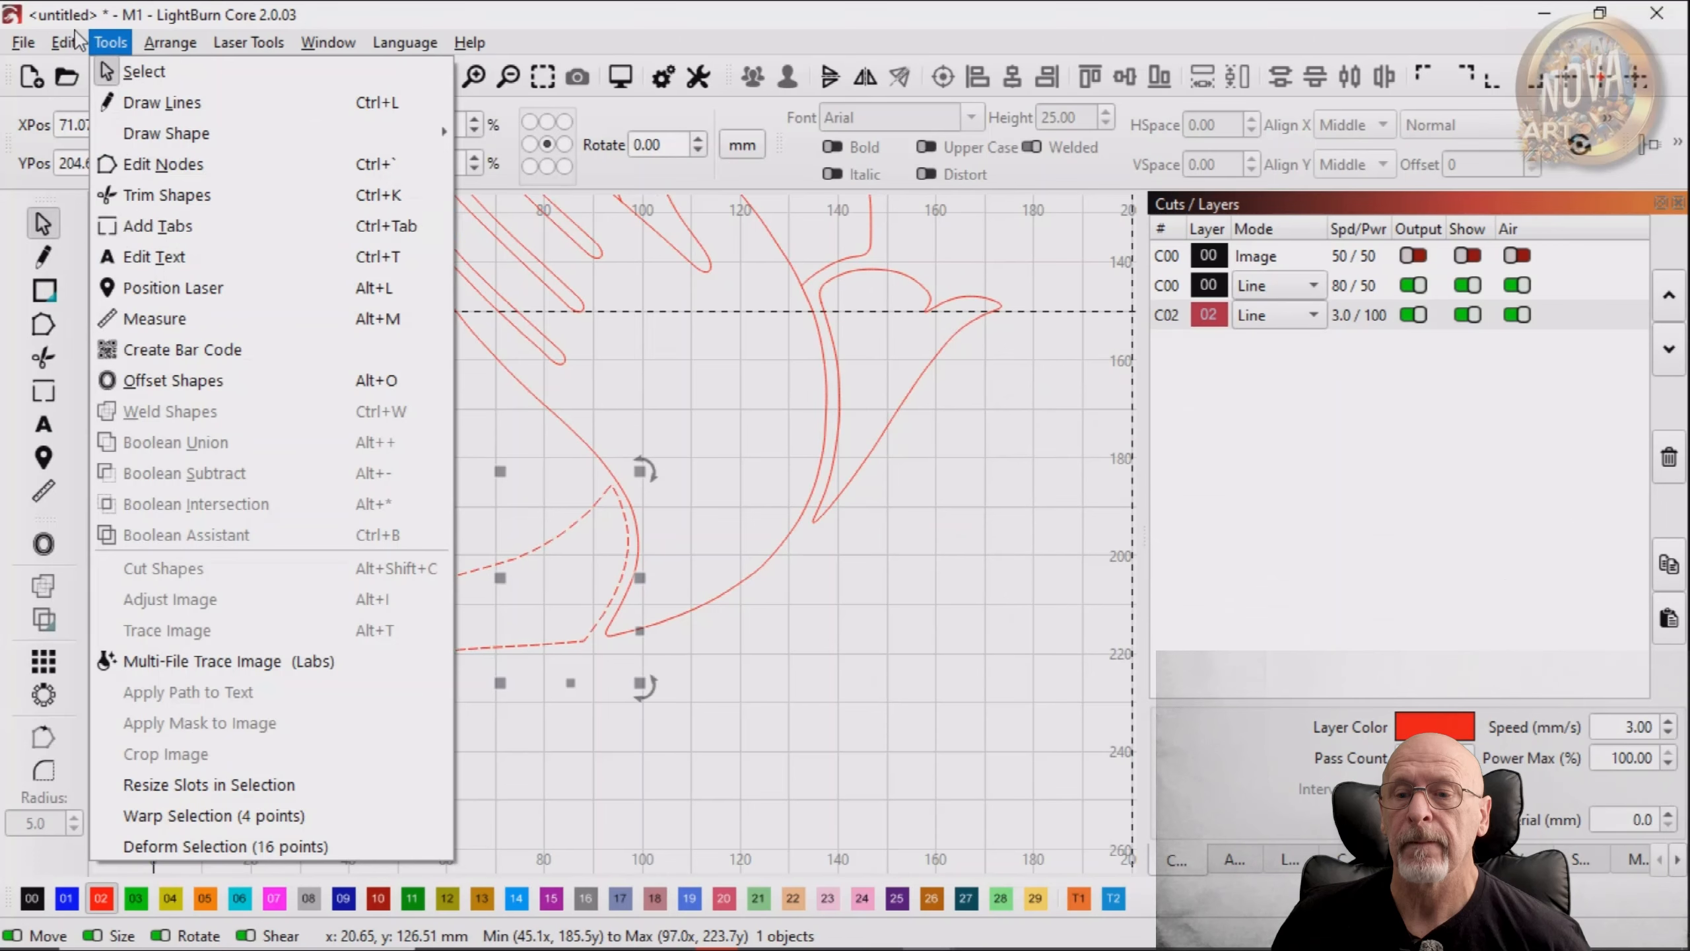
left_click(166, 541)
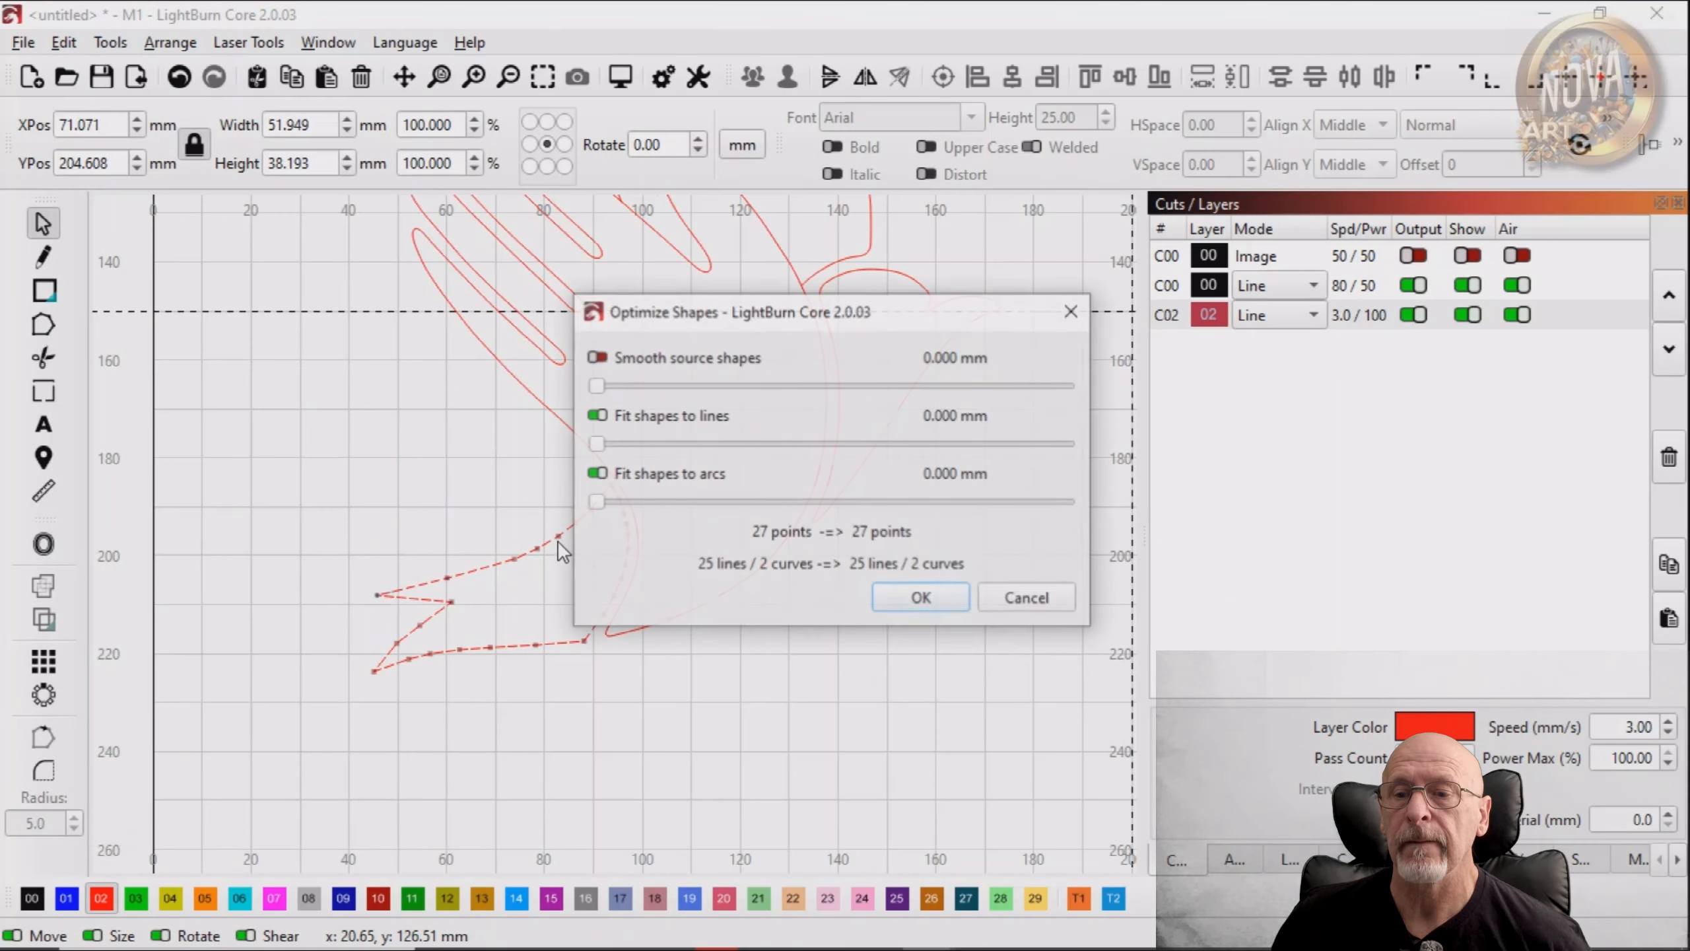
left_click_drag(750, 308, 1184, 344)
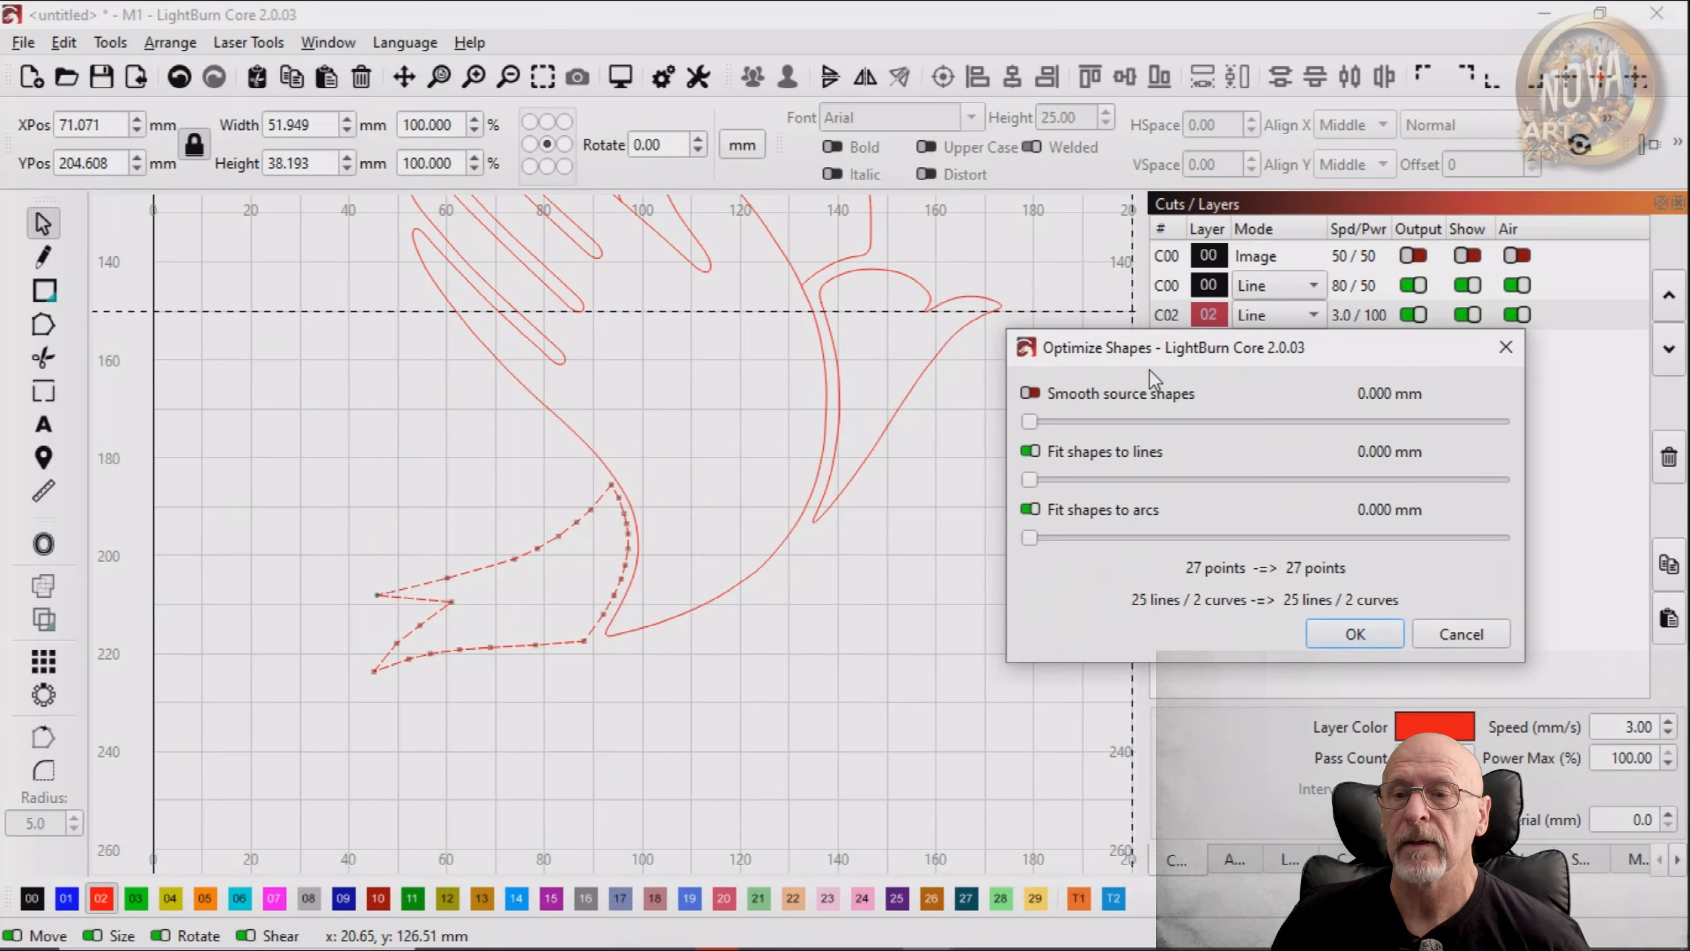
left_click(1031, 394)
left_click_drag(1036, 424, 1614, 439)
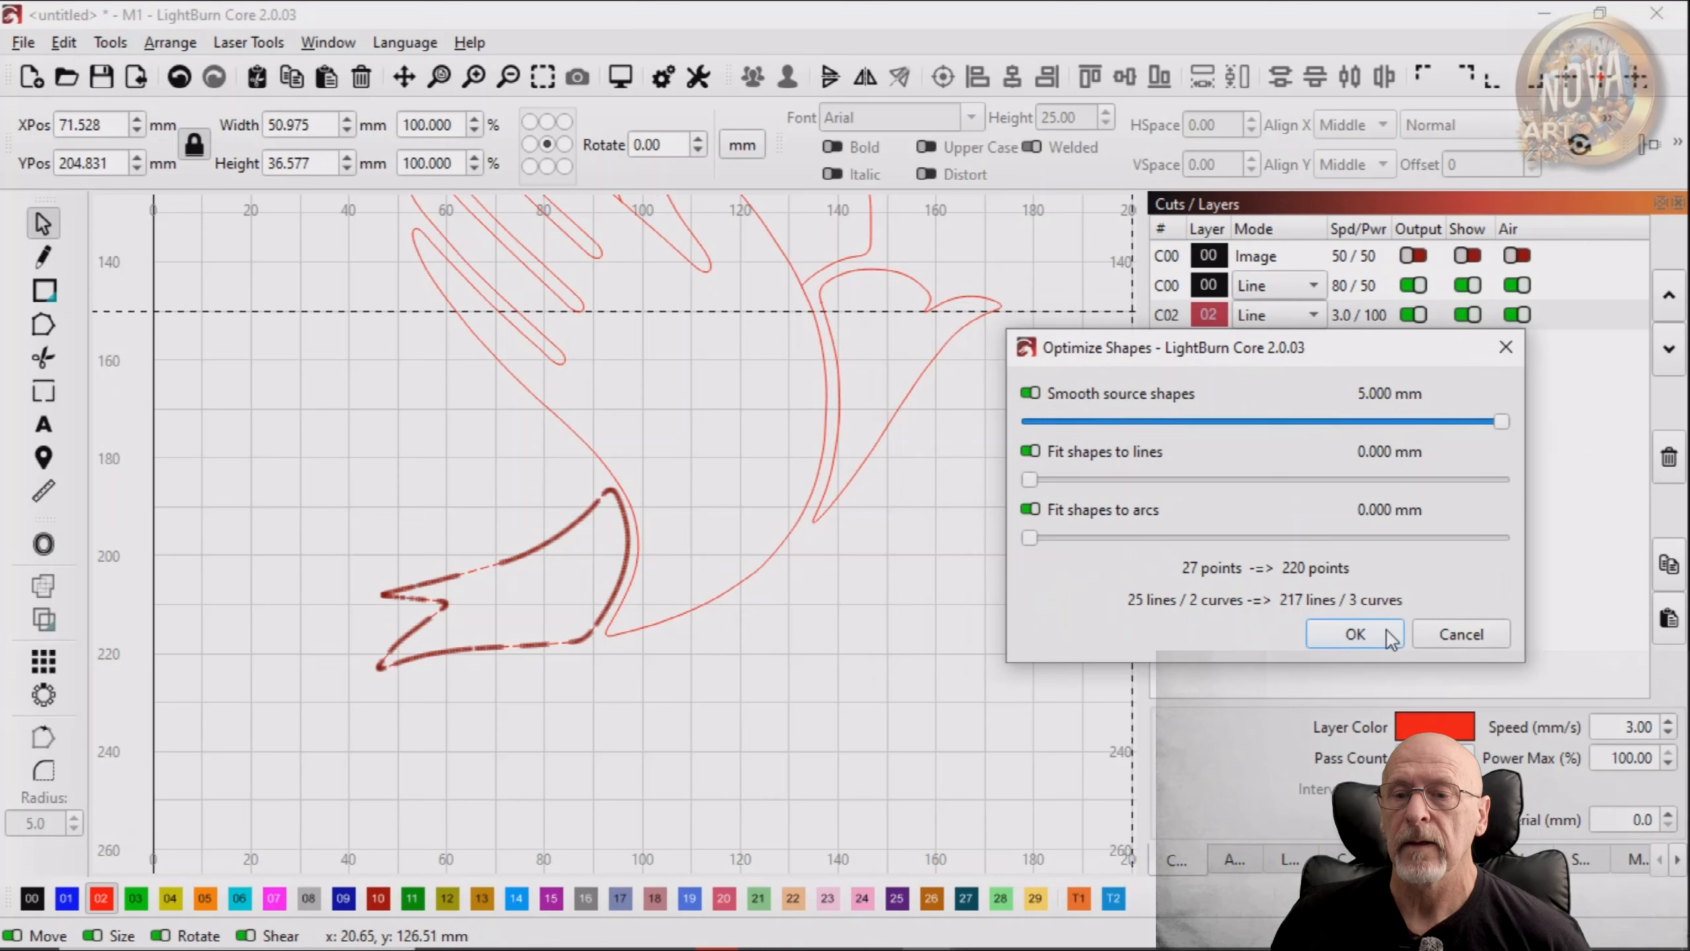
left_click(1355, 634)
left_click(846, 626)
scroll(865, 599, "down", 2)
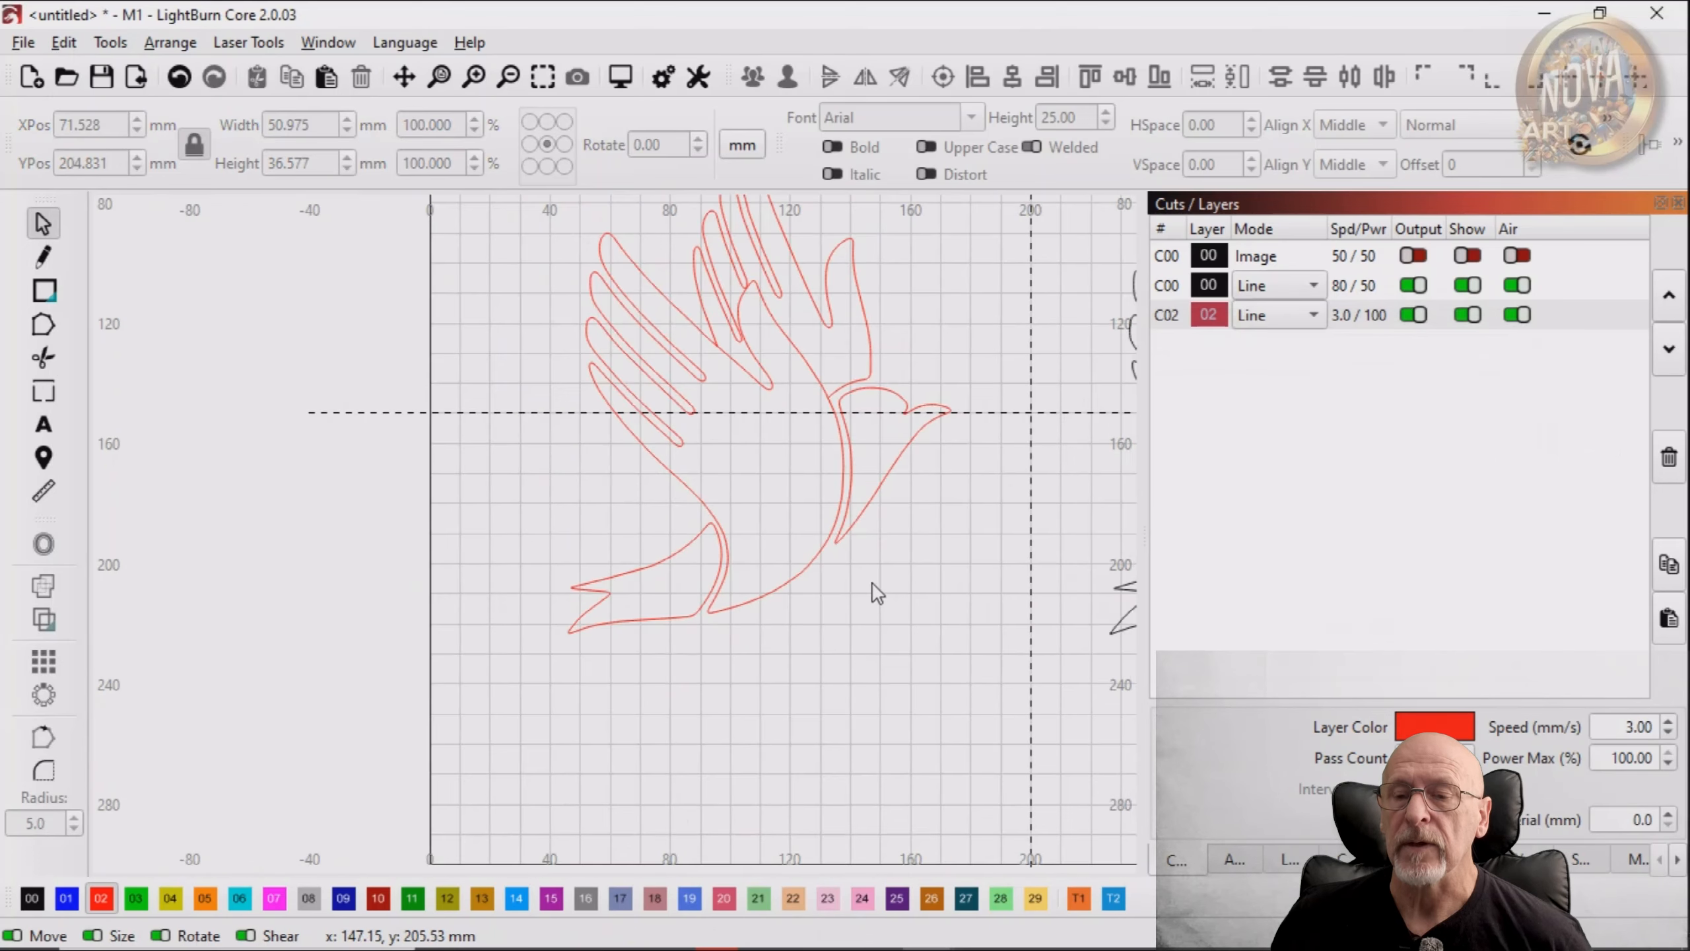
scroll(873, 584, "down", 2)
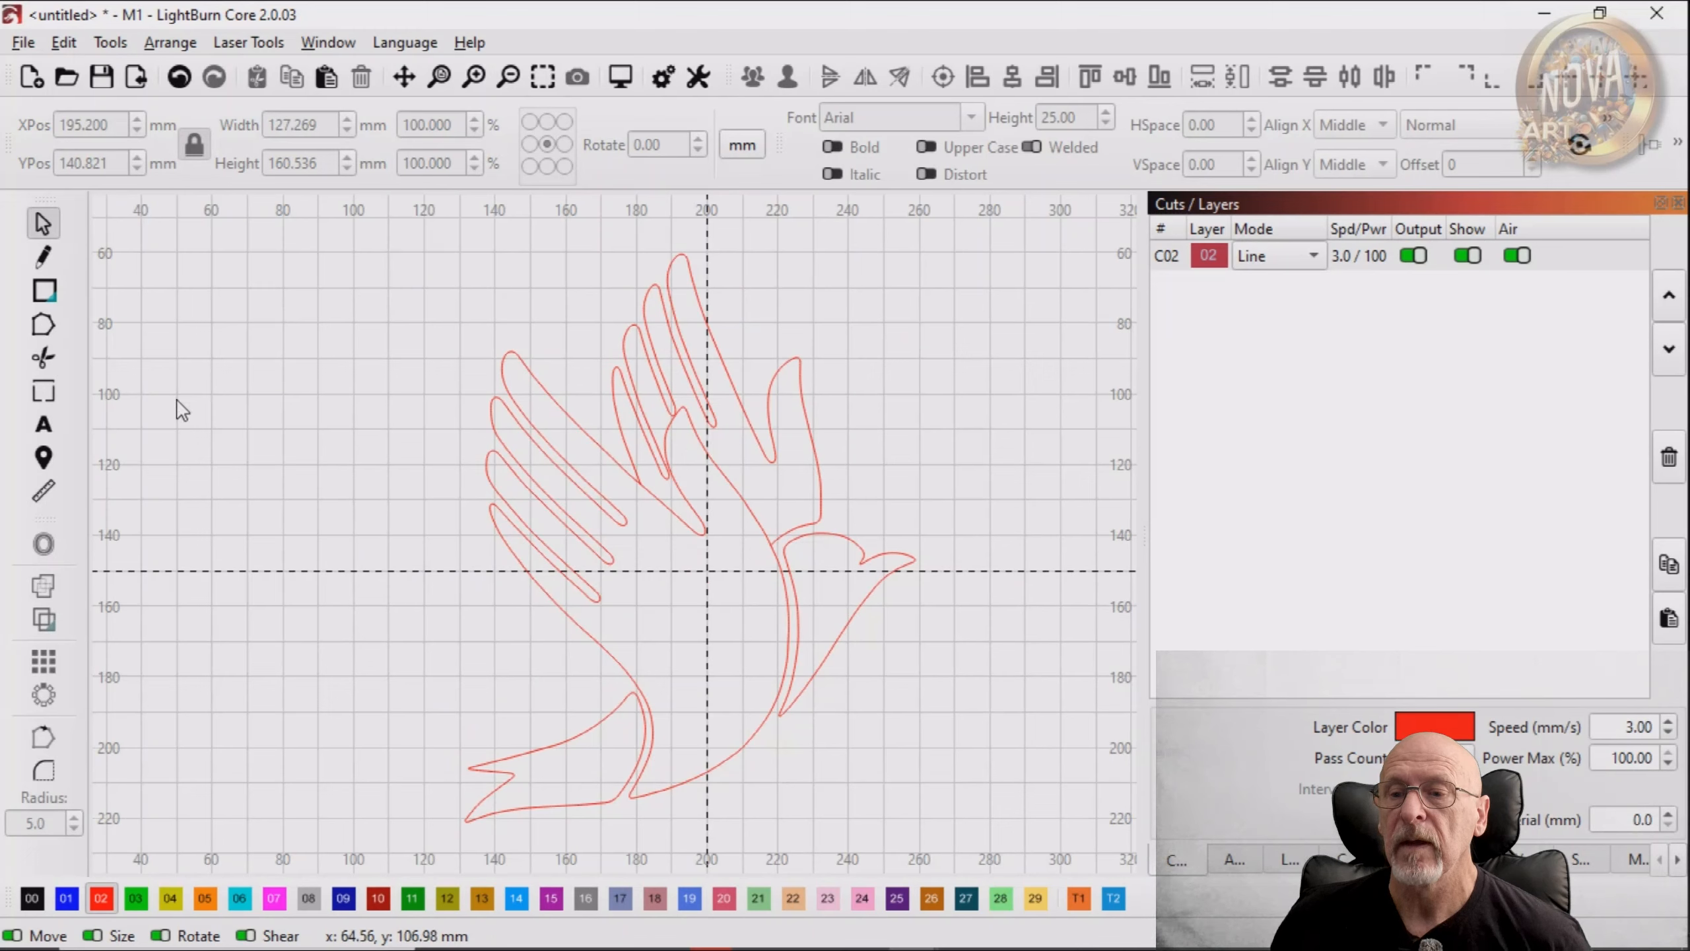
Ungroup the bird's outlines and change layer 02 from Line to Fill mode
left_click(770, 554)
right_click(769, 555)
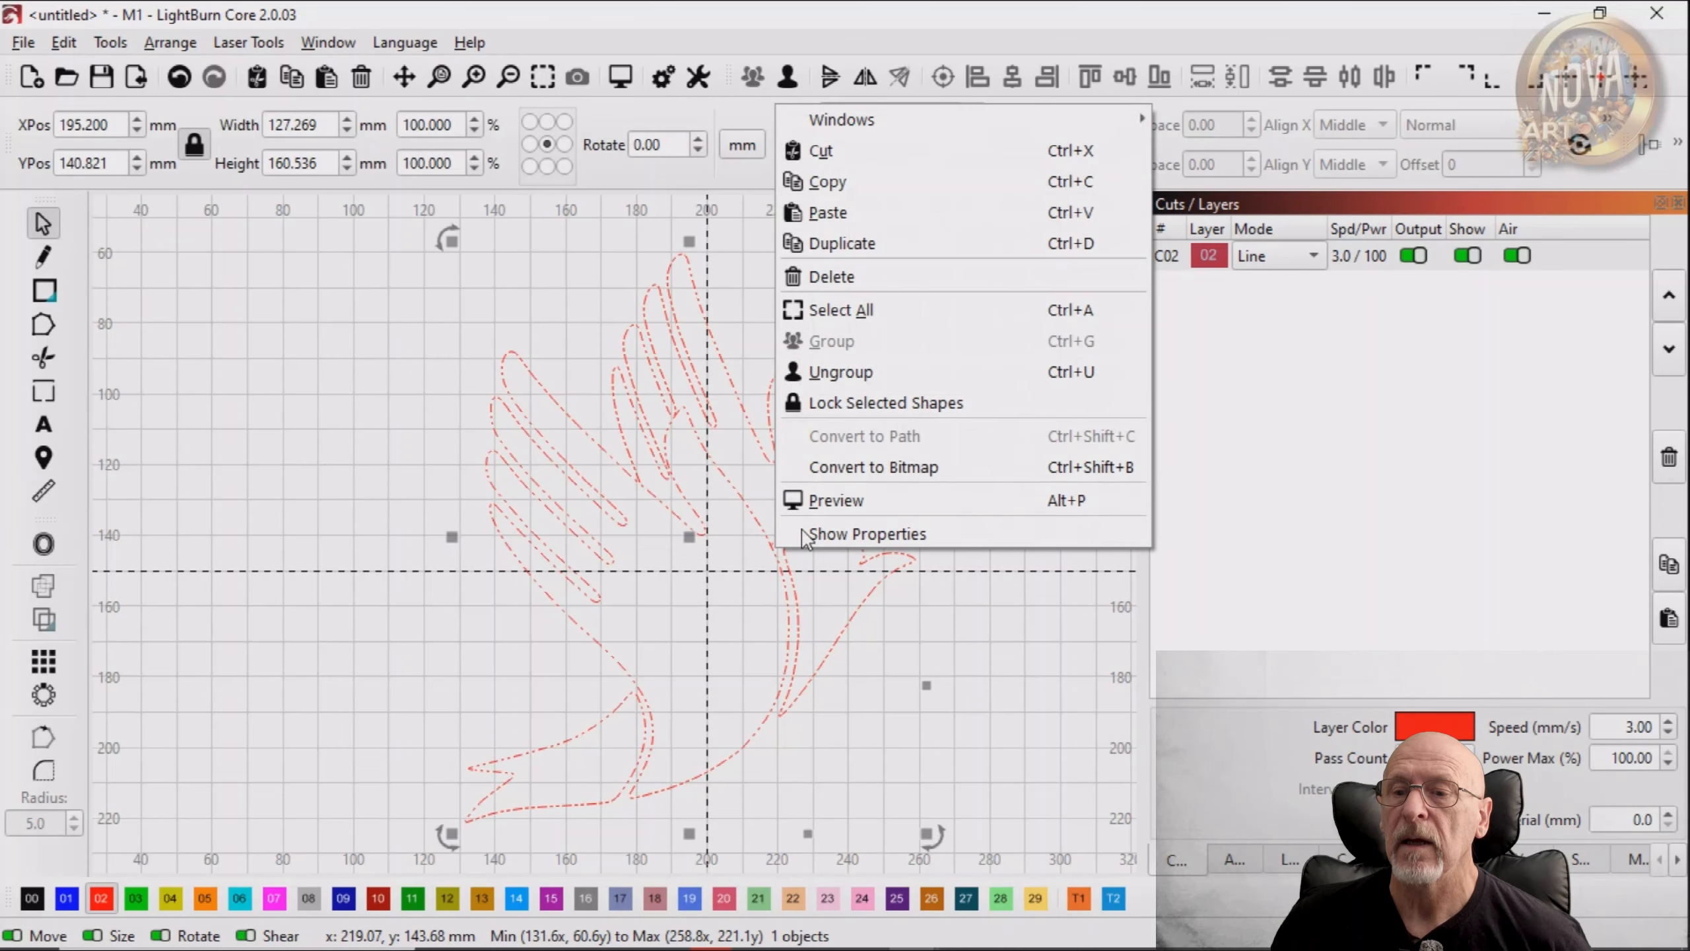
left_click(882, 385)
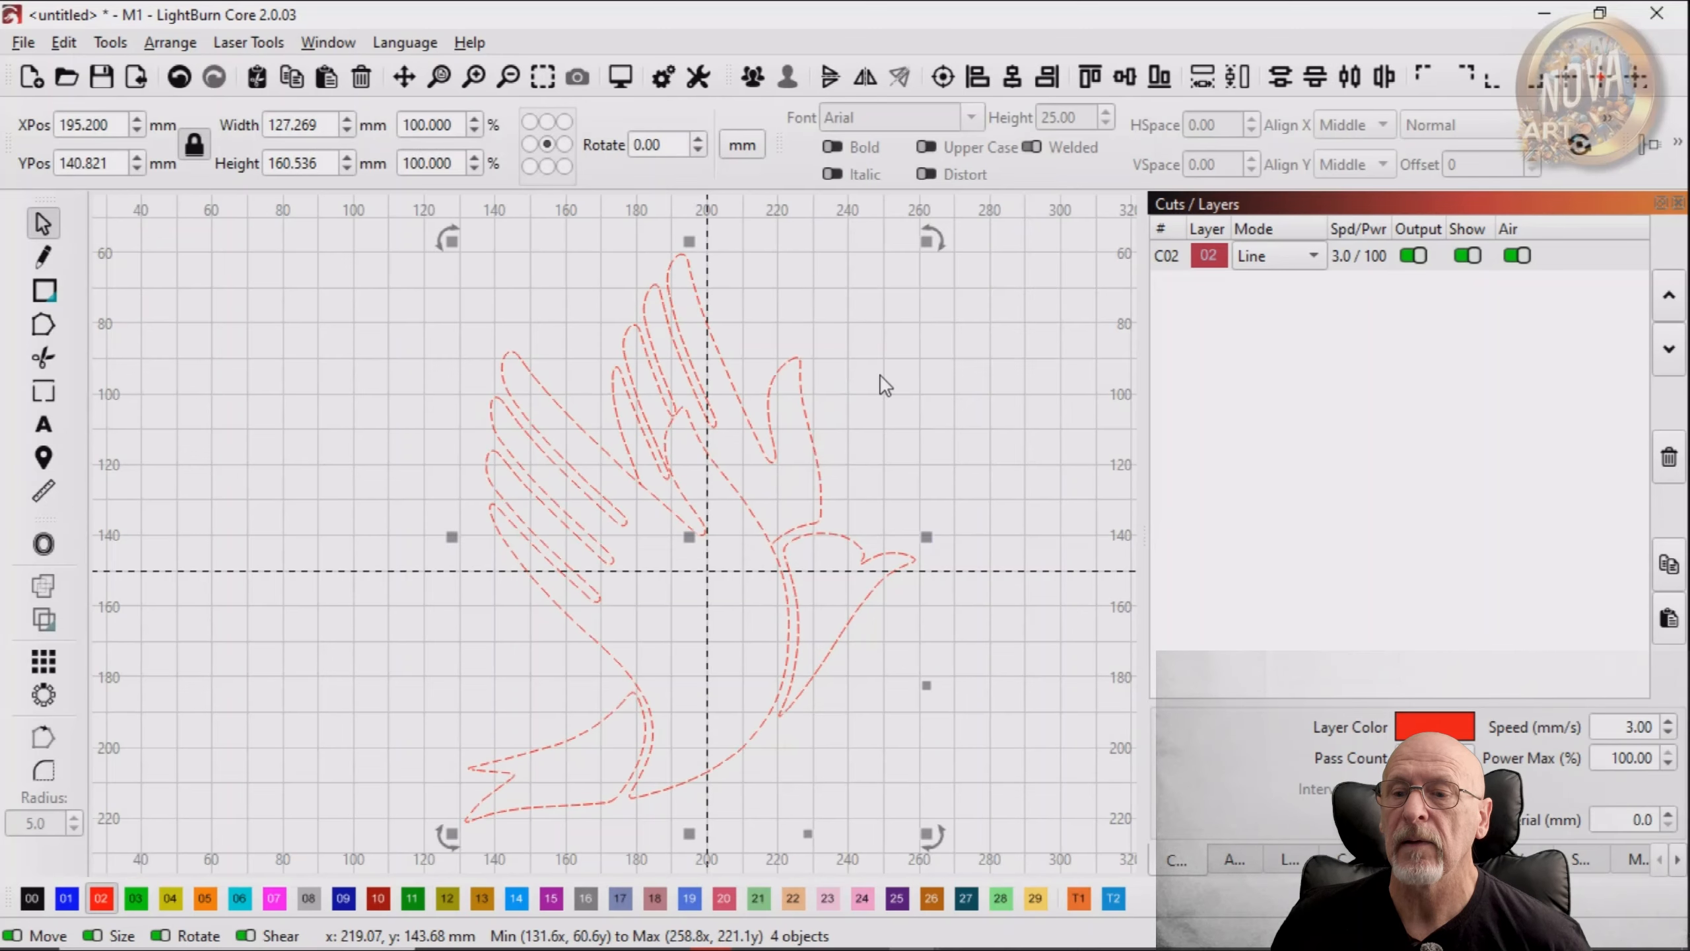
left_click(368, 645)
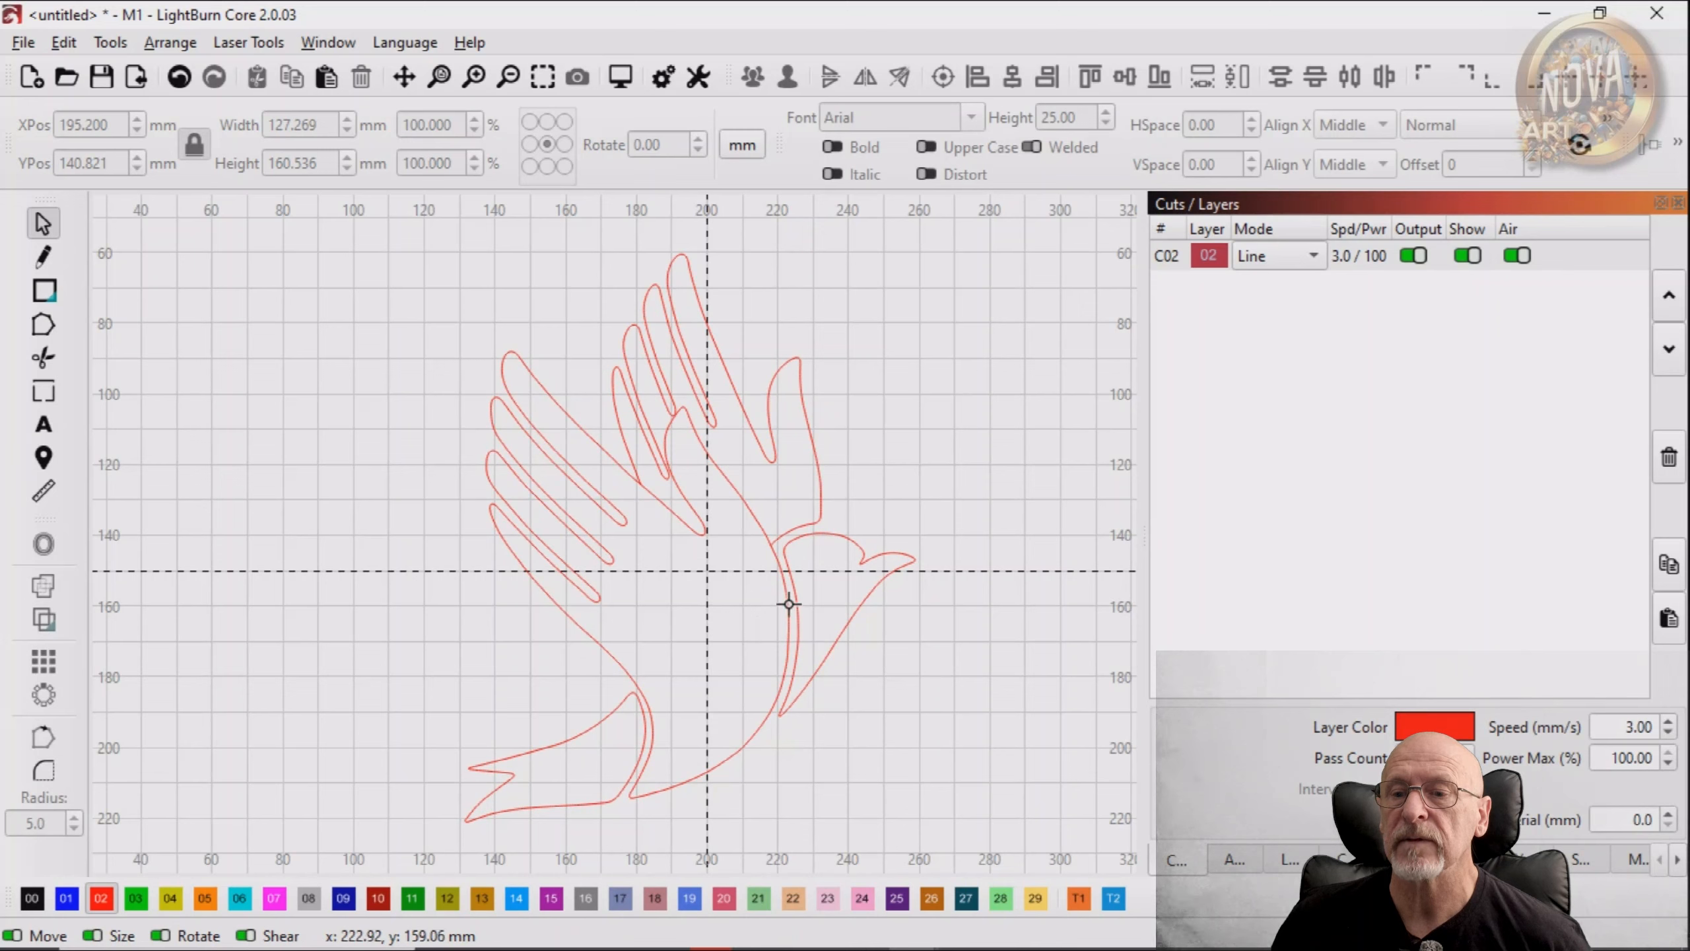
left_click(1318, 260)
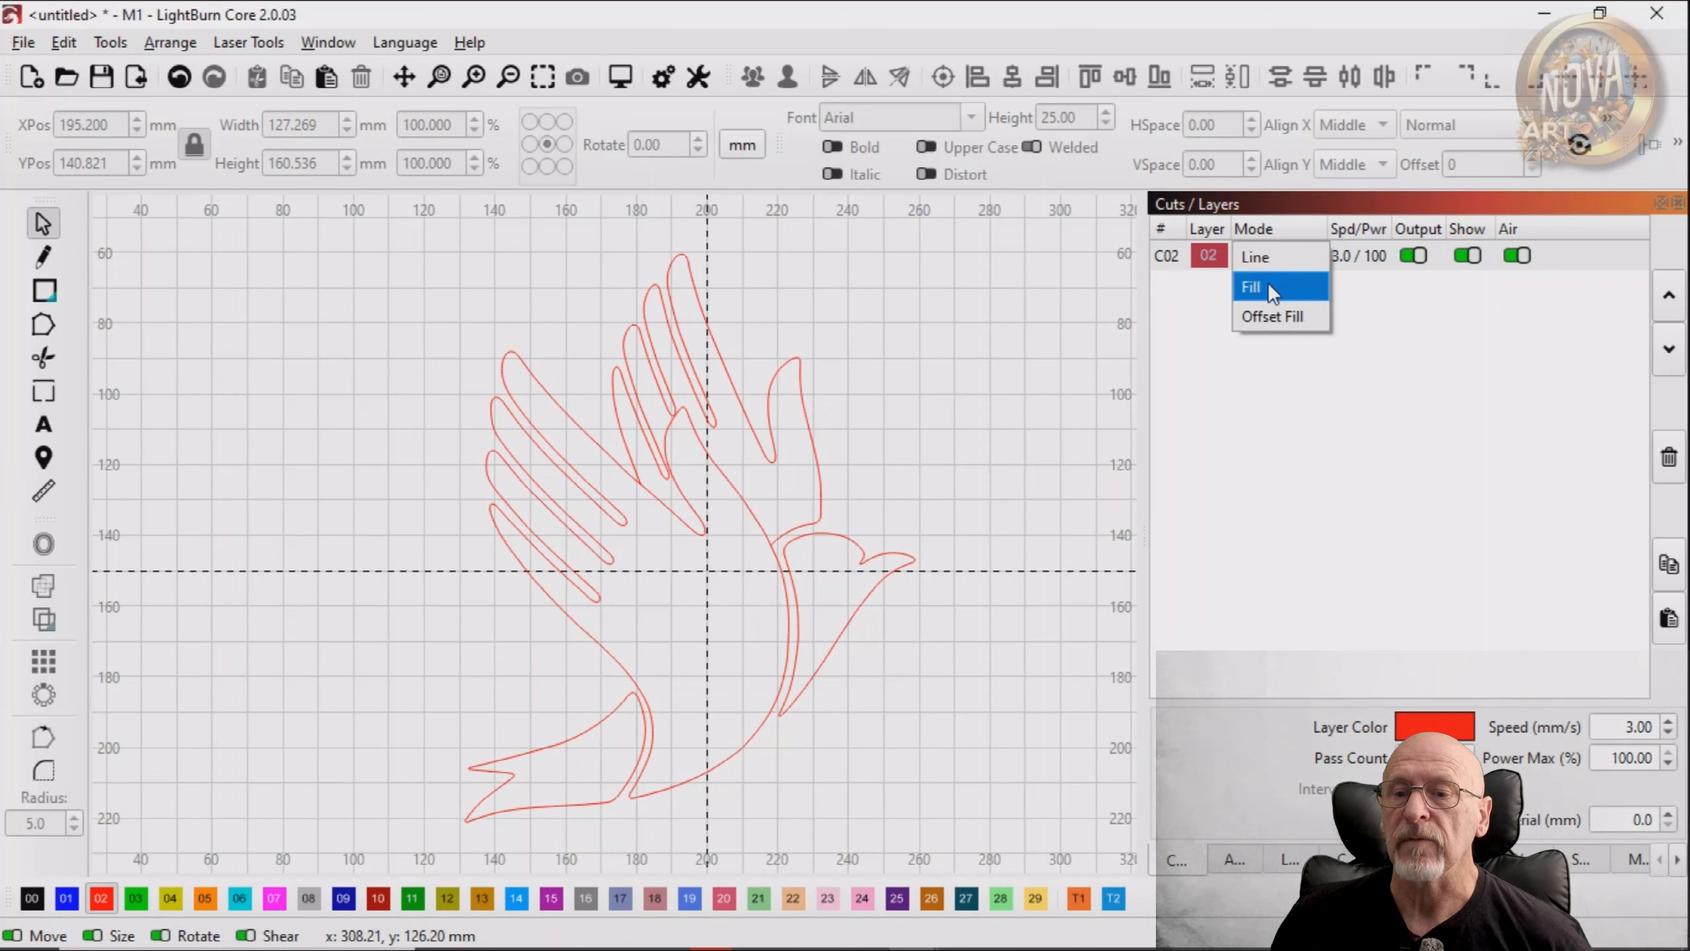
left_click(1272, 288)
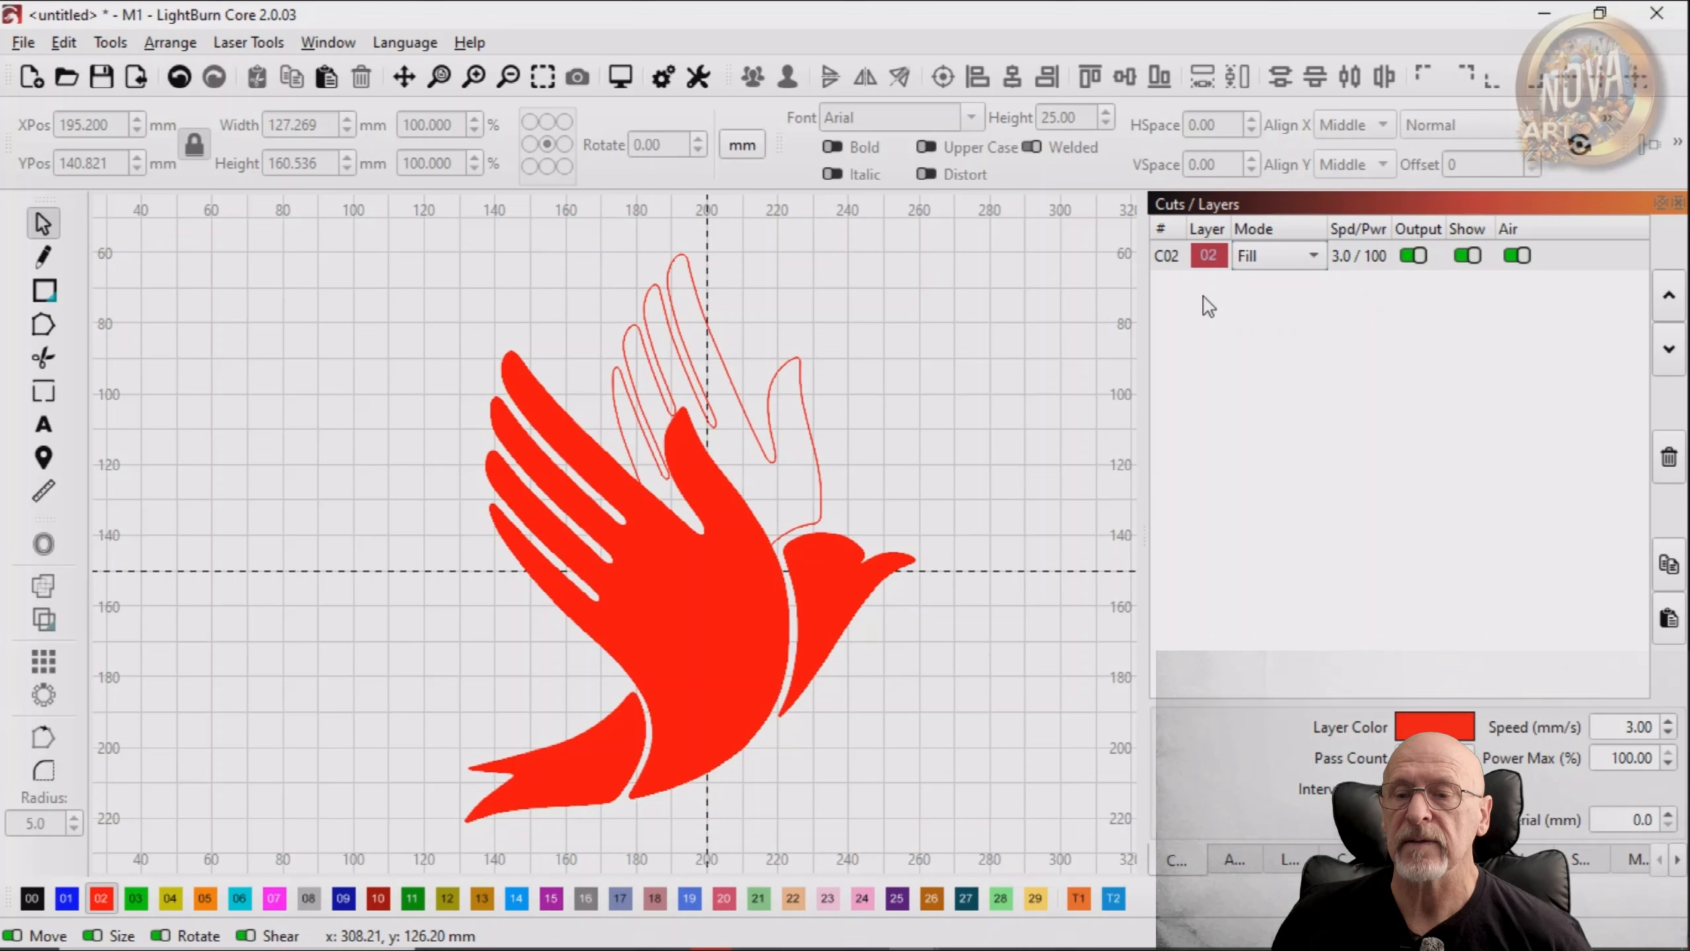
Offset the rear wing outline outward by 0.10 mm with round corners, deleting the original, and check the design in the preview
left_click(812, 435)
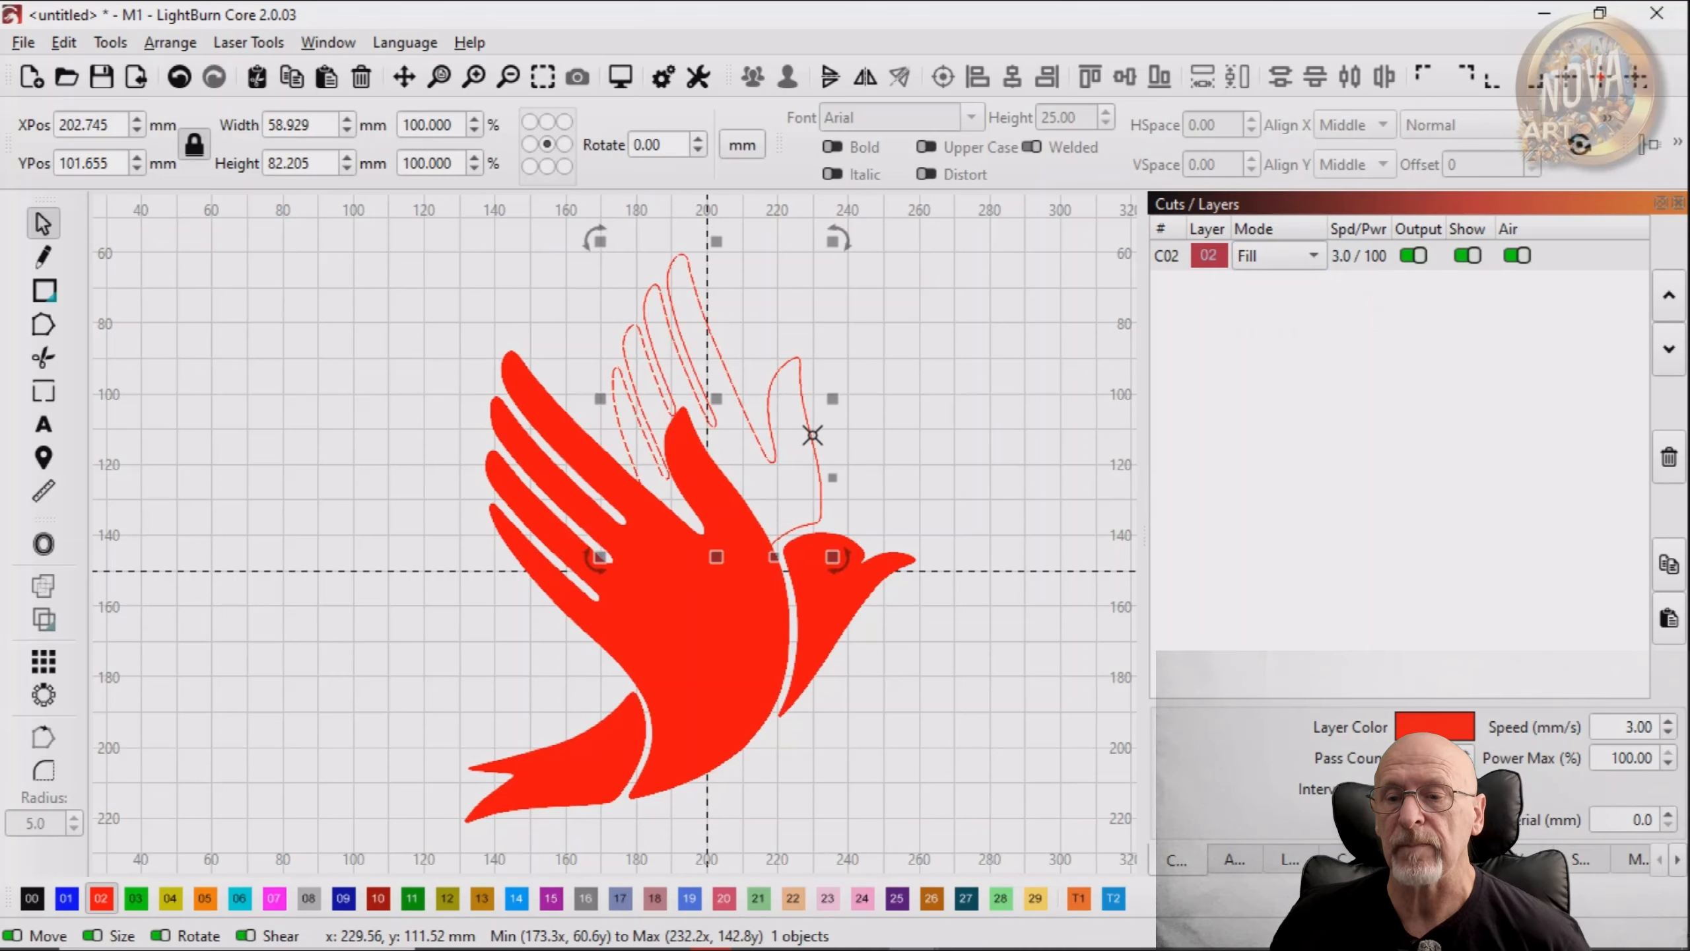
left_click(44, 545)
left_click_drag(793, 350, 1236, 266)
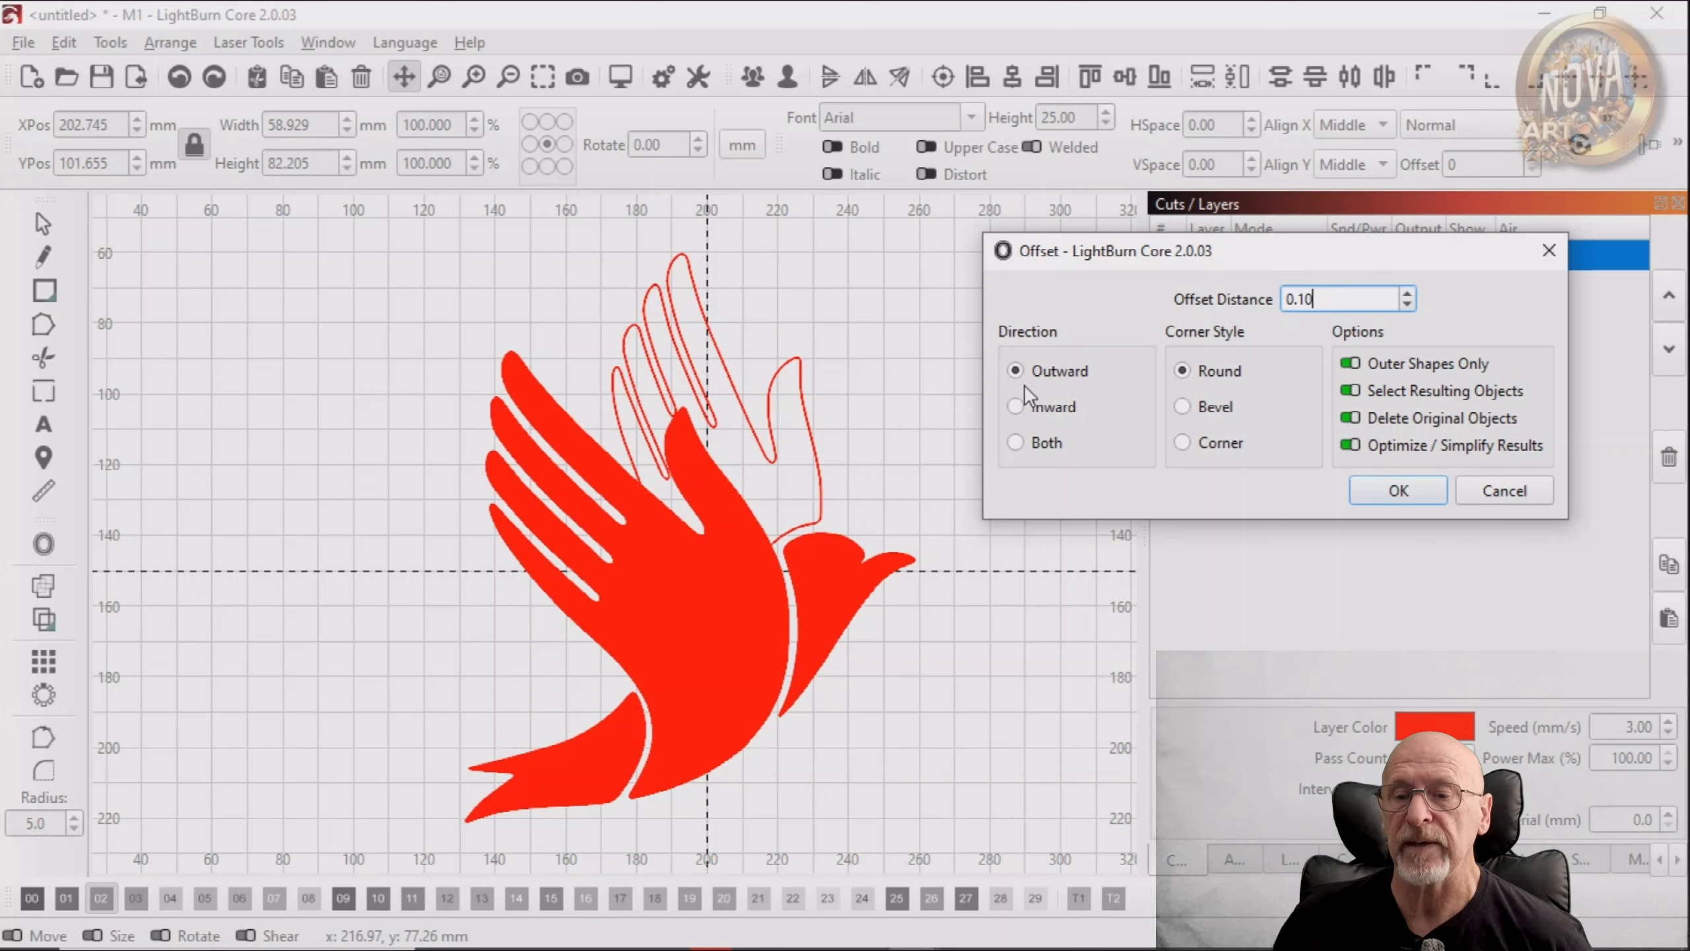
left_click(1021, 411)
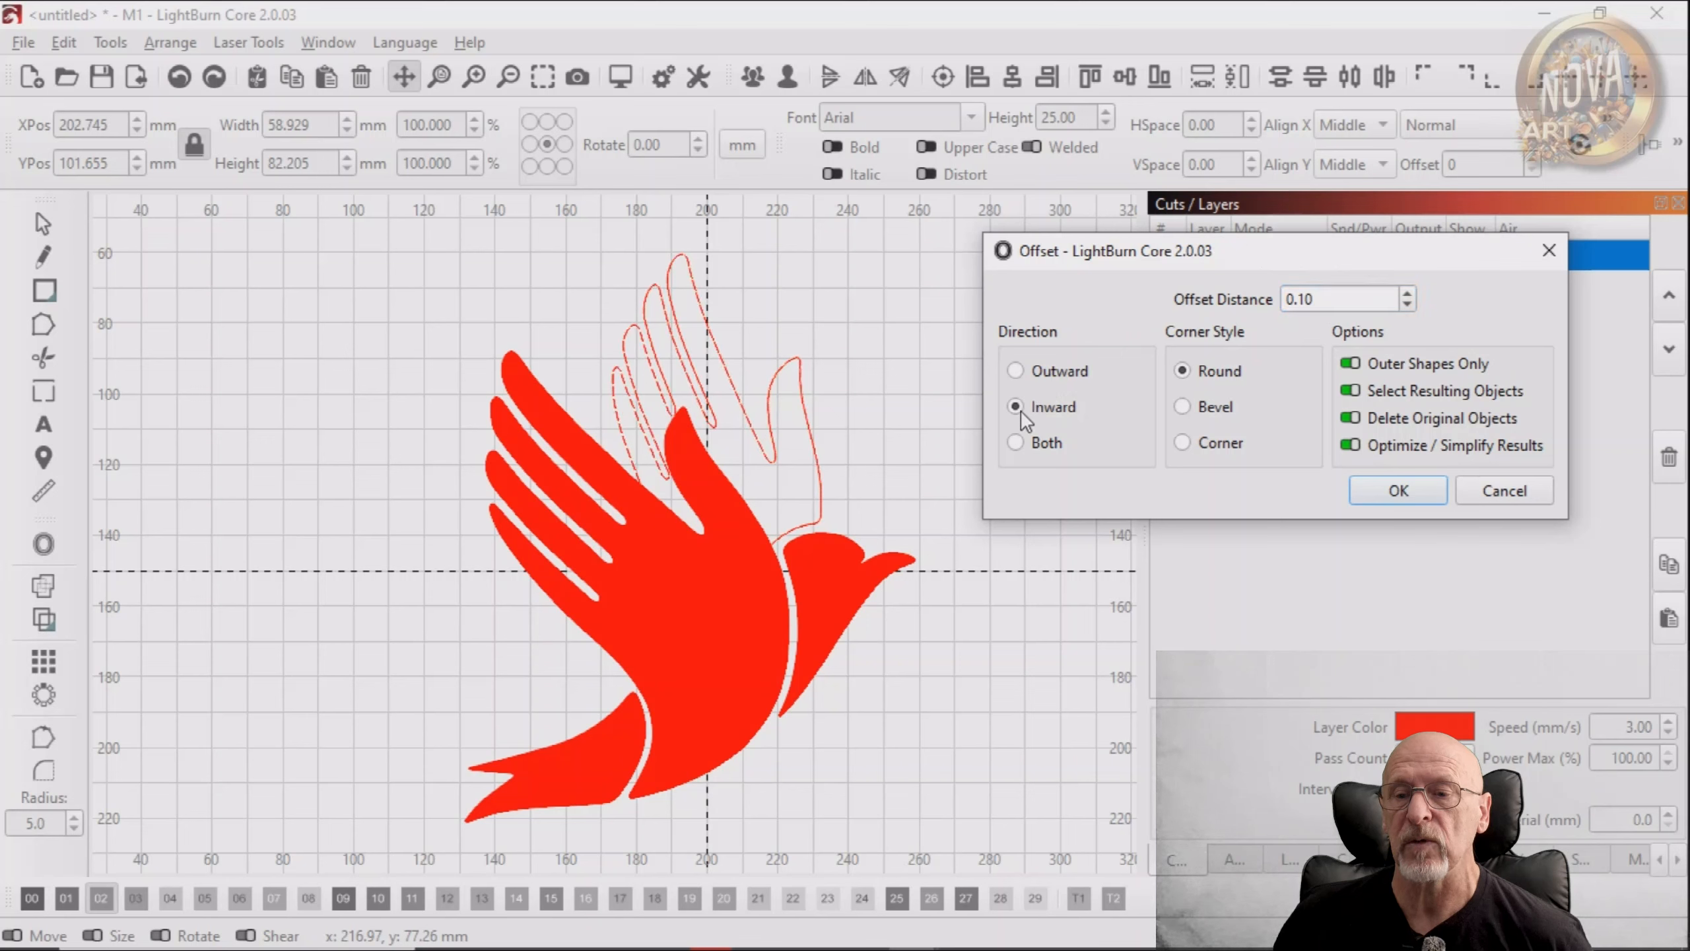
left_click(1017, 371)
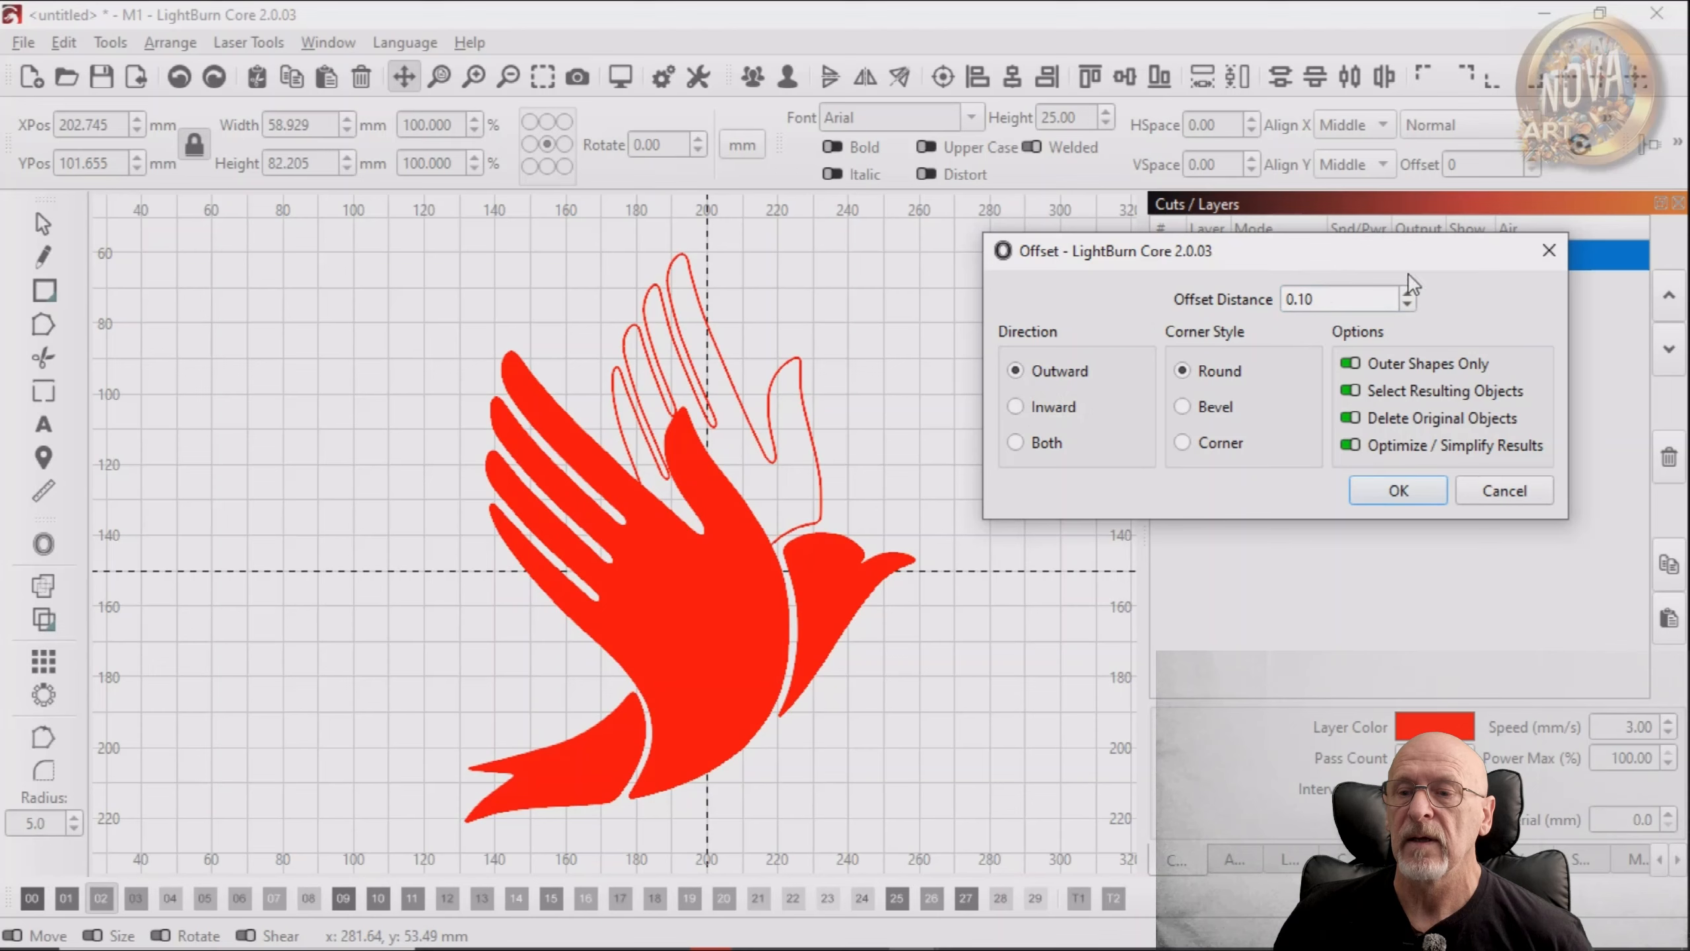
left_click(1404, 492)
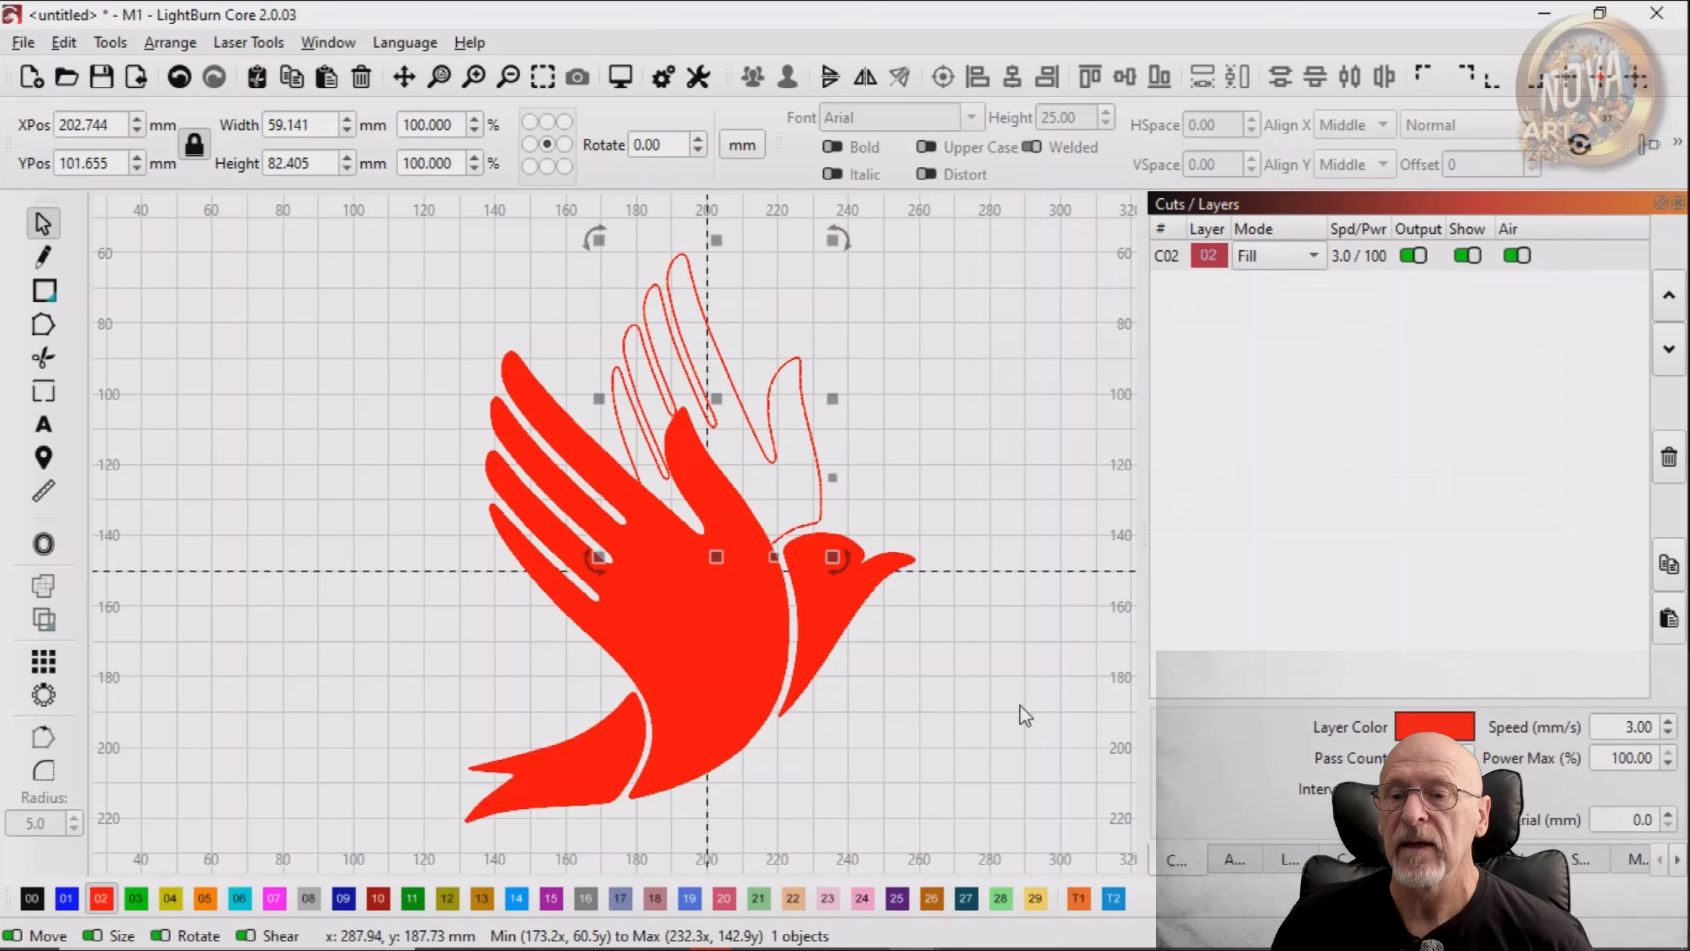
left_click(1022, 713)
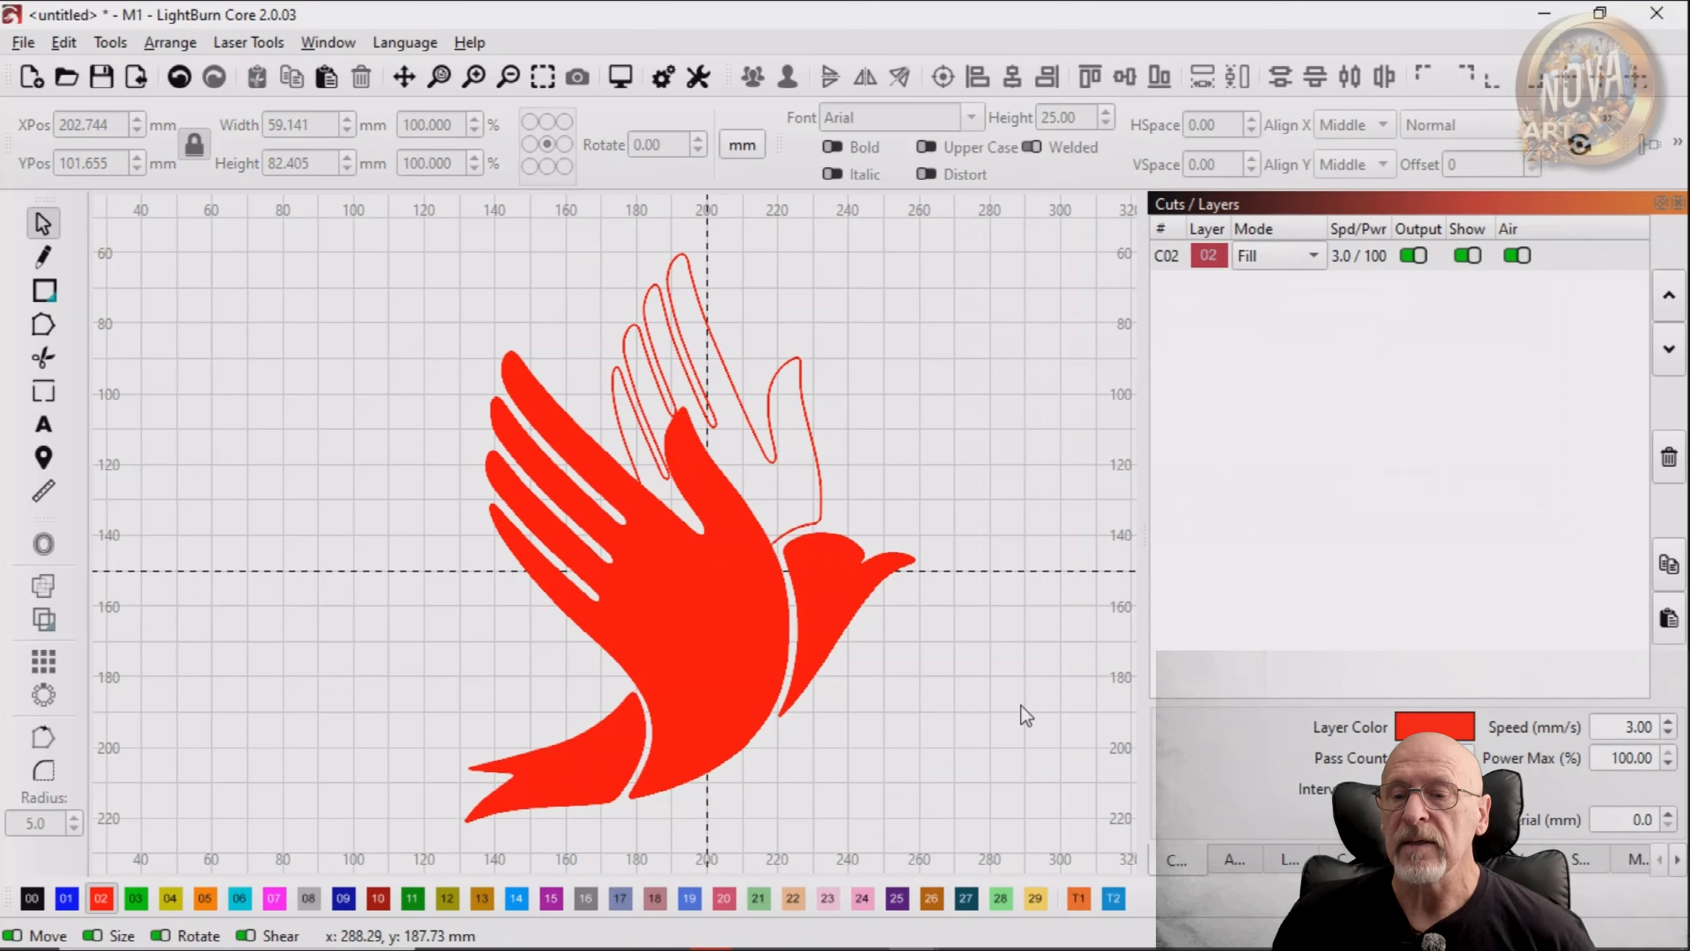
left_click(616, 80)
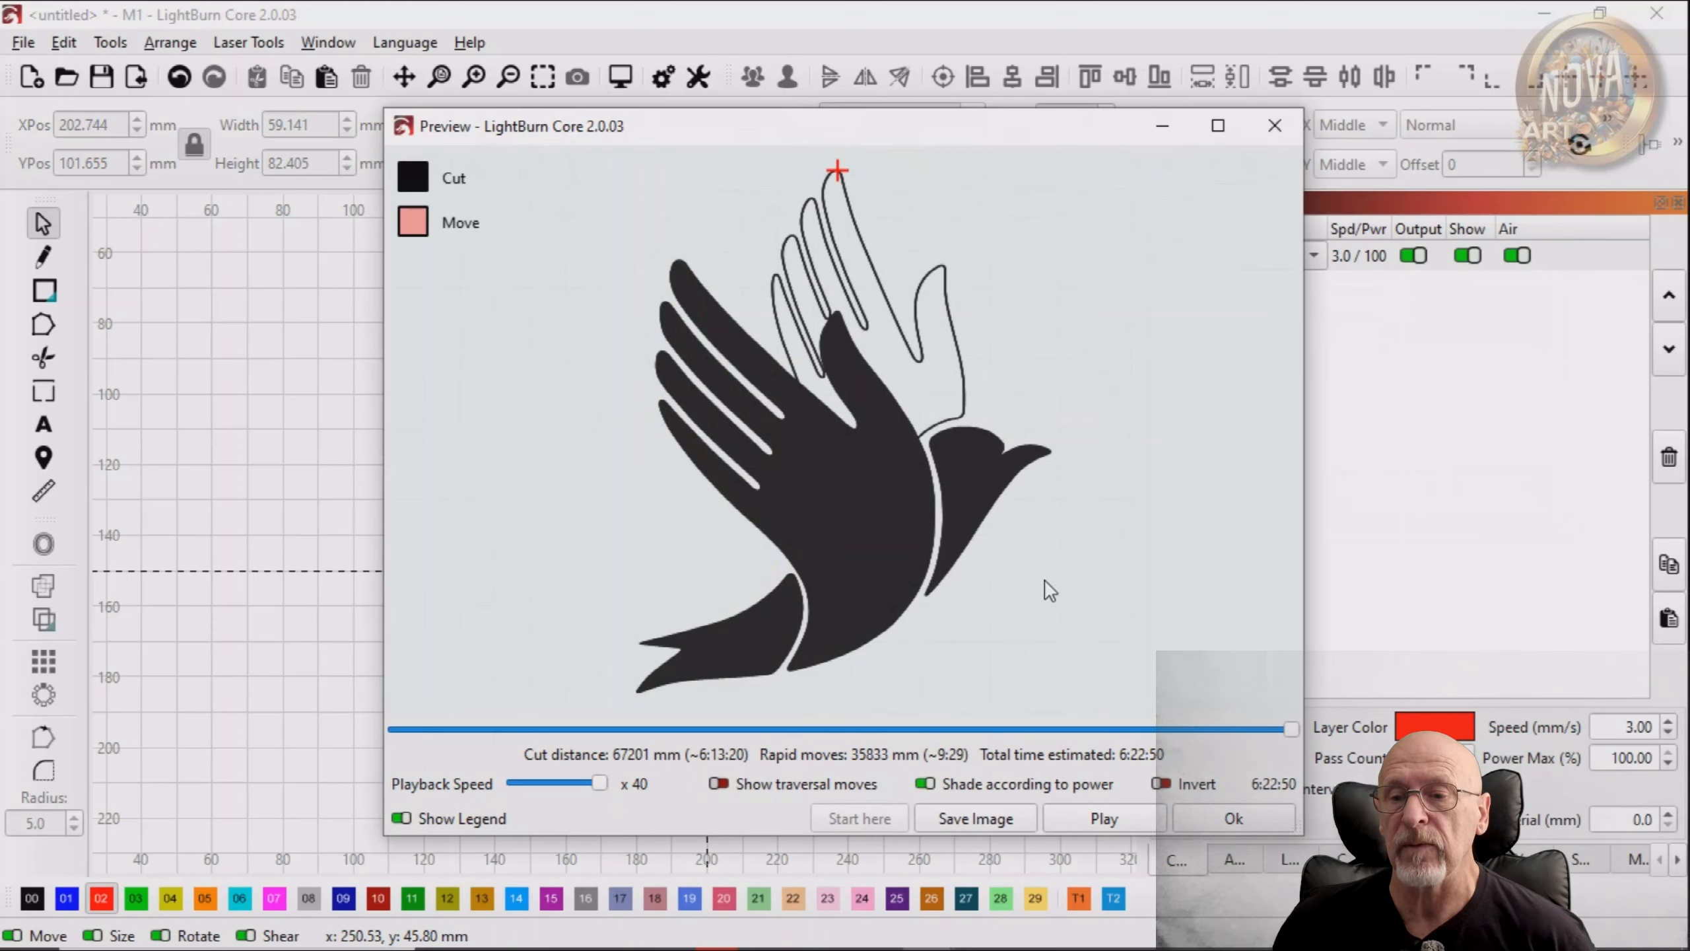
left_click(1256, 824)
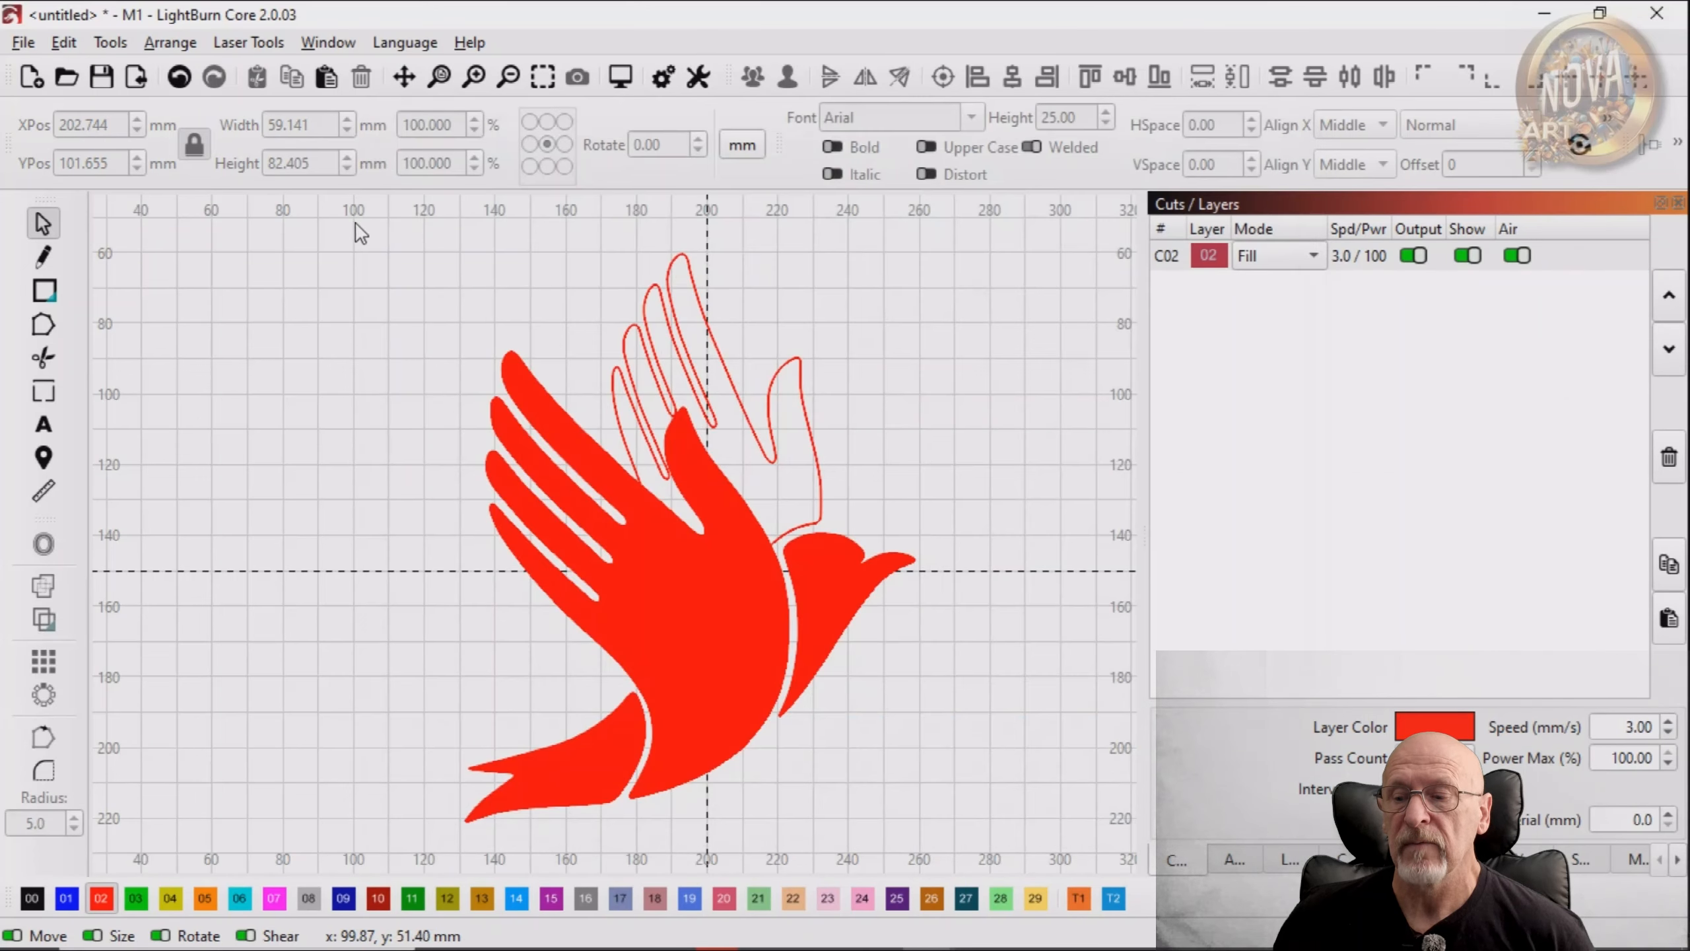
Select all parts of the bird and group them
left_click_drag(355, 223, 975, 875)
right_click(734, 589)
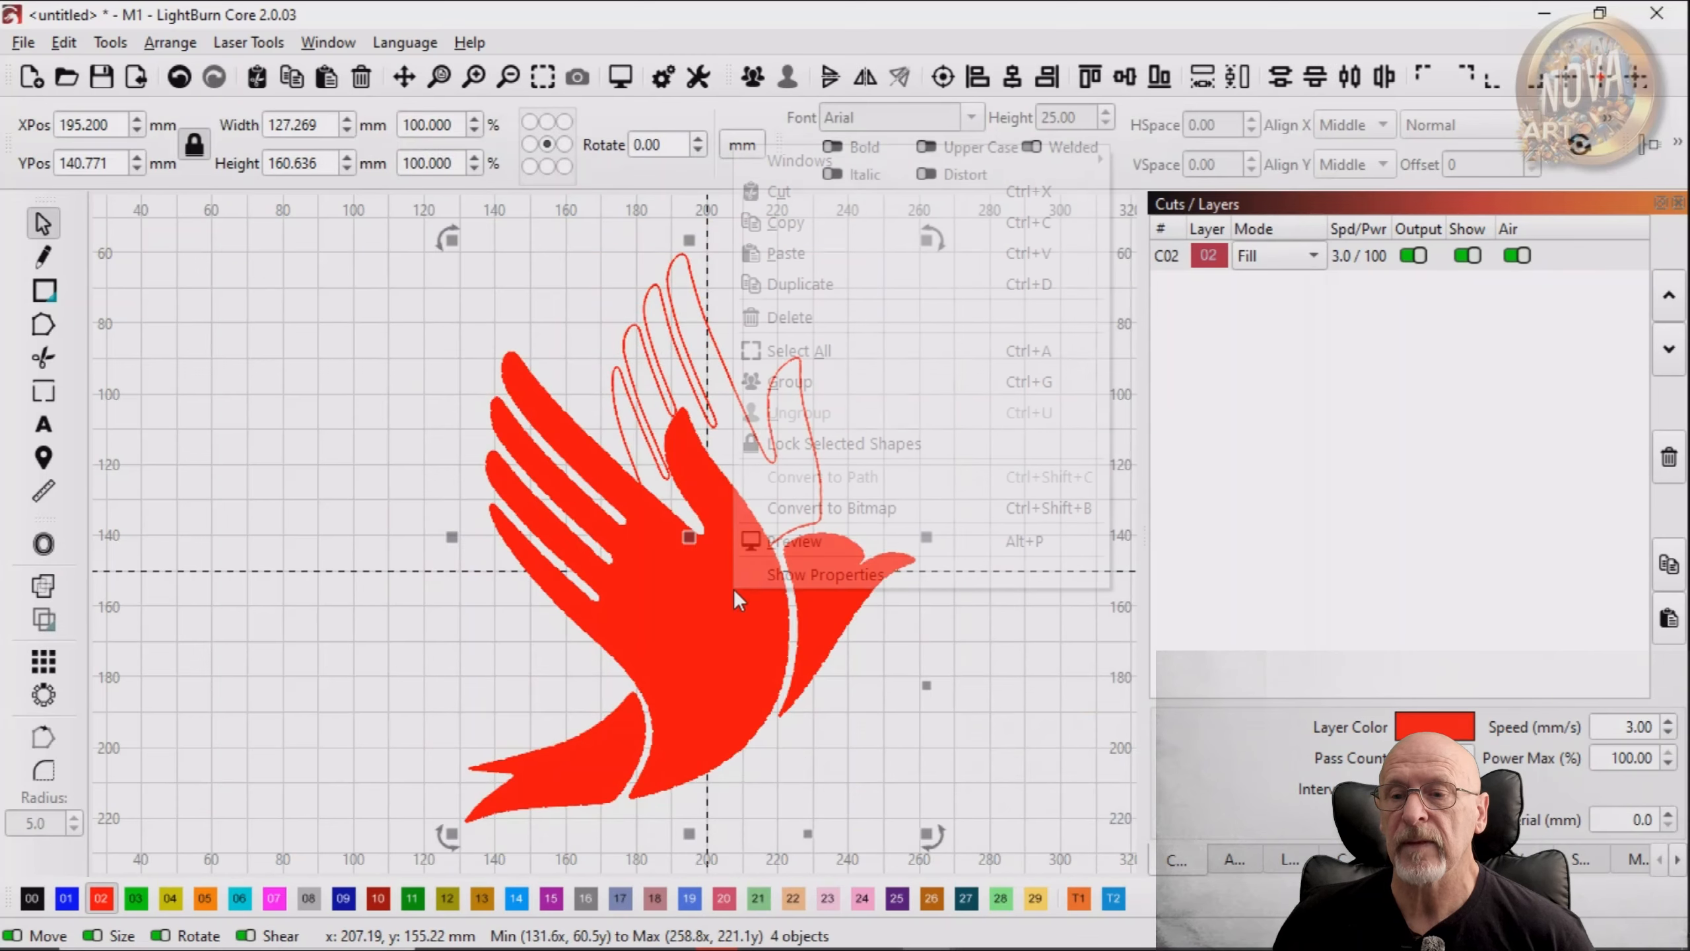
left_click(814, 381)
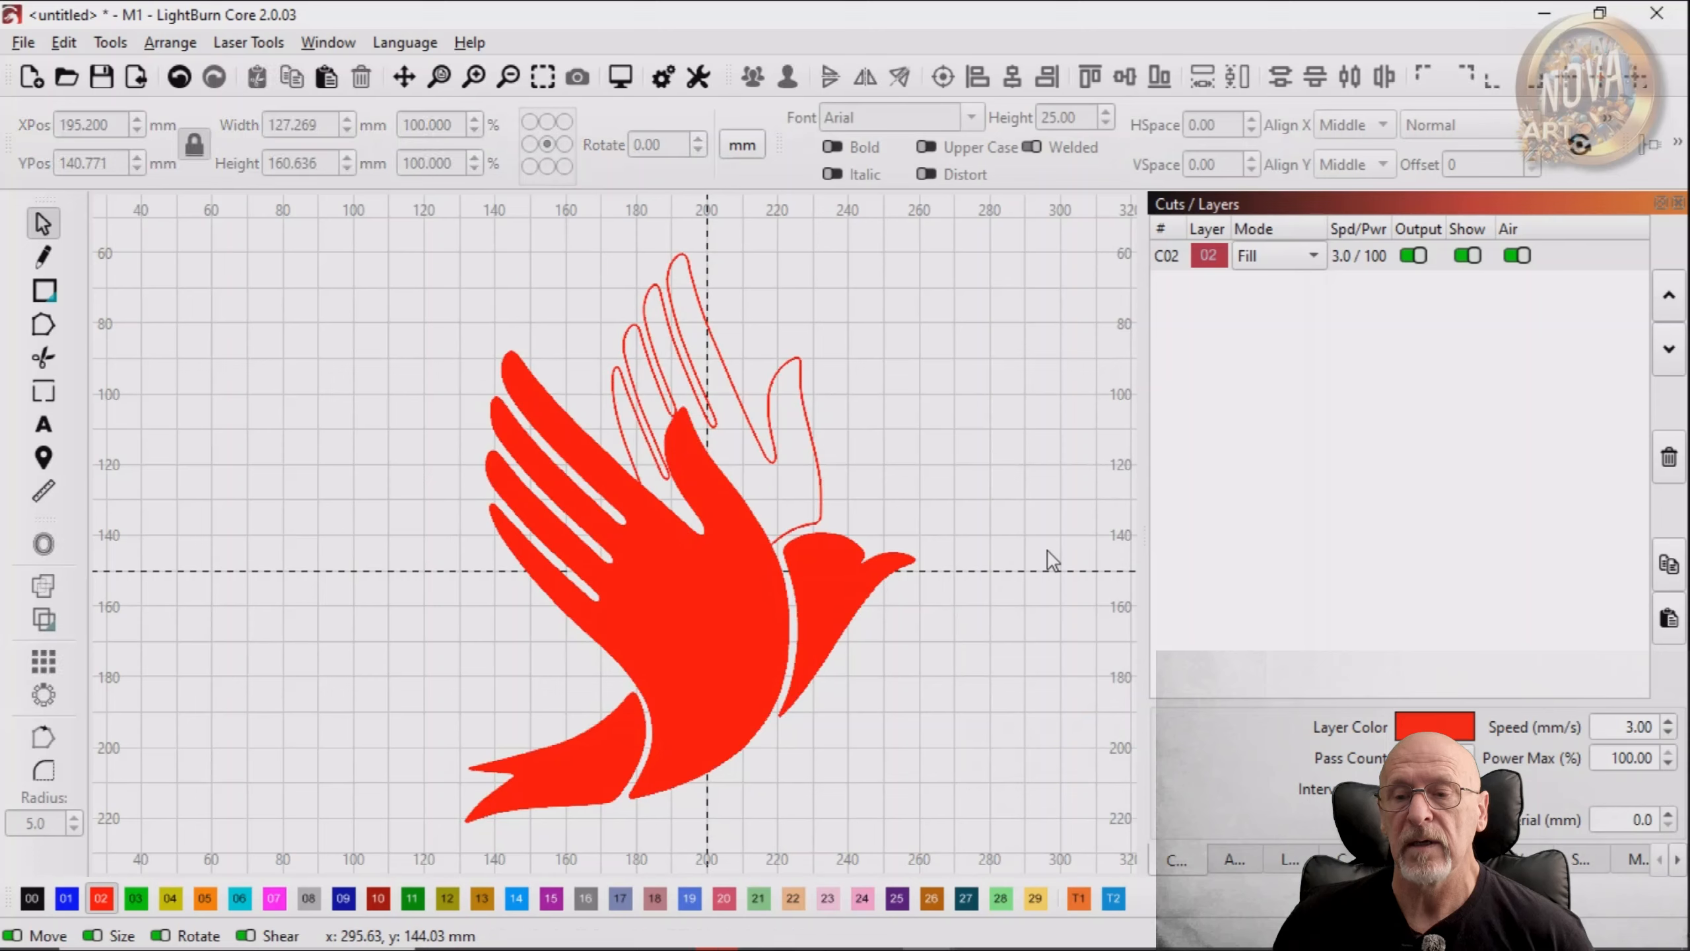